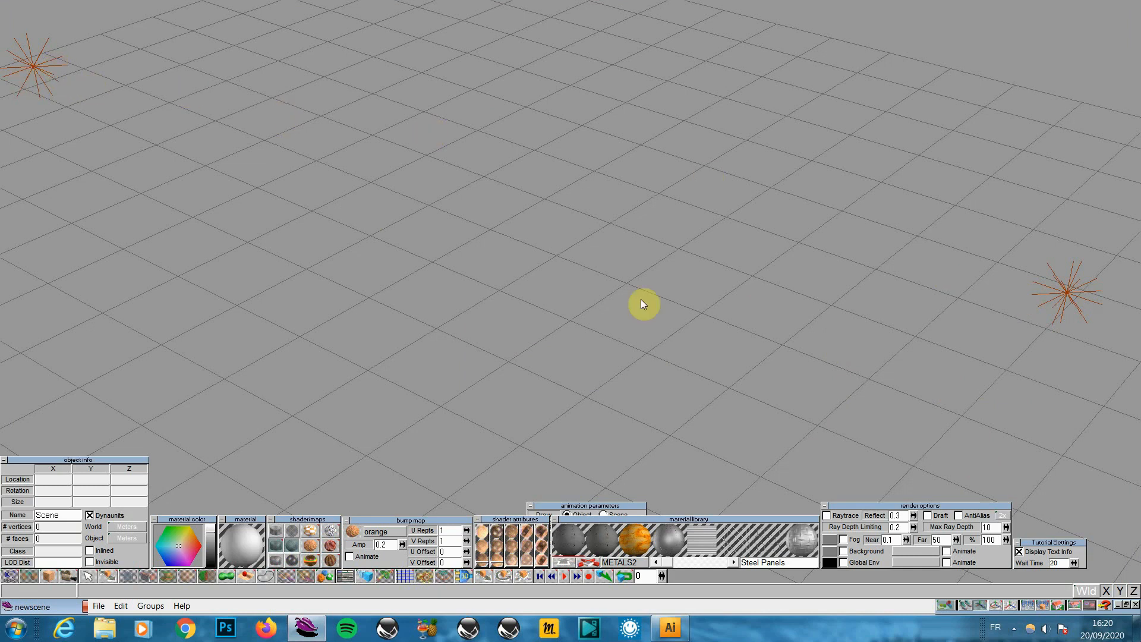
Add a new view window and place it in the top-left corner
click(1077, 606)
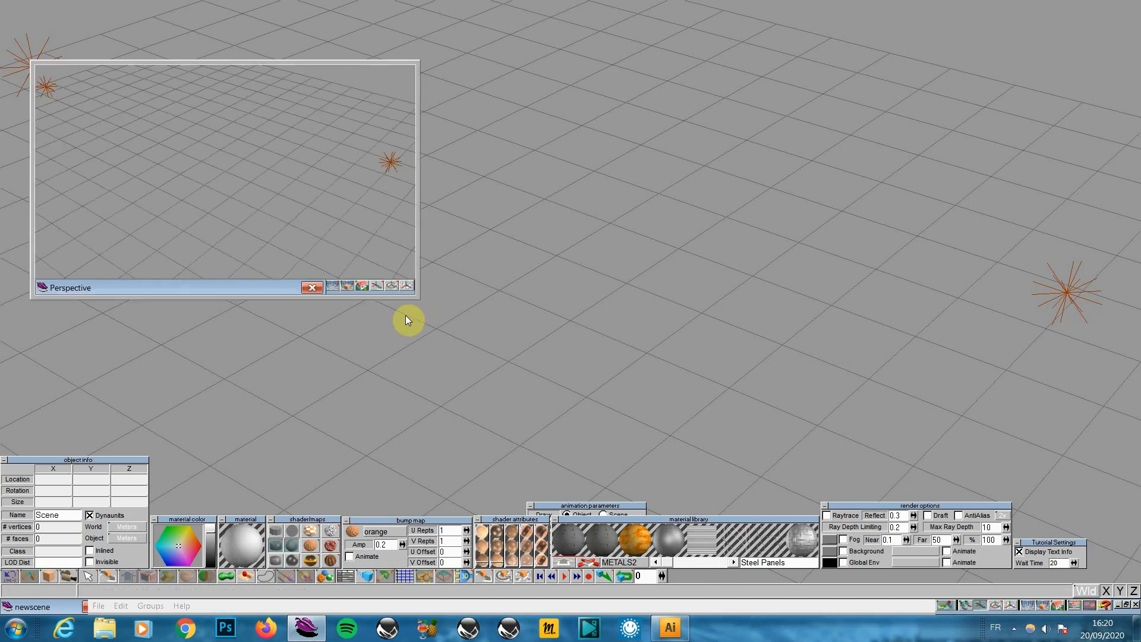
drag(283, 291, 272, 242)
drag(353, 238, 348, 202)
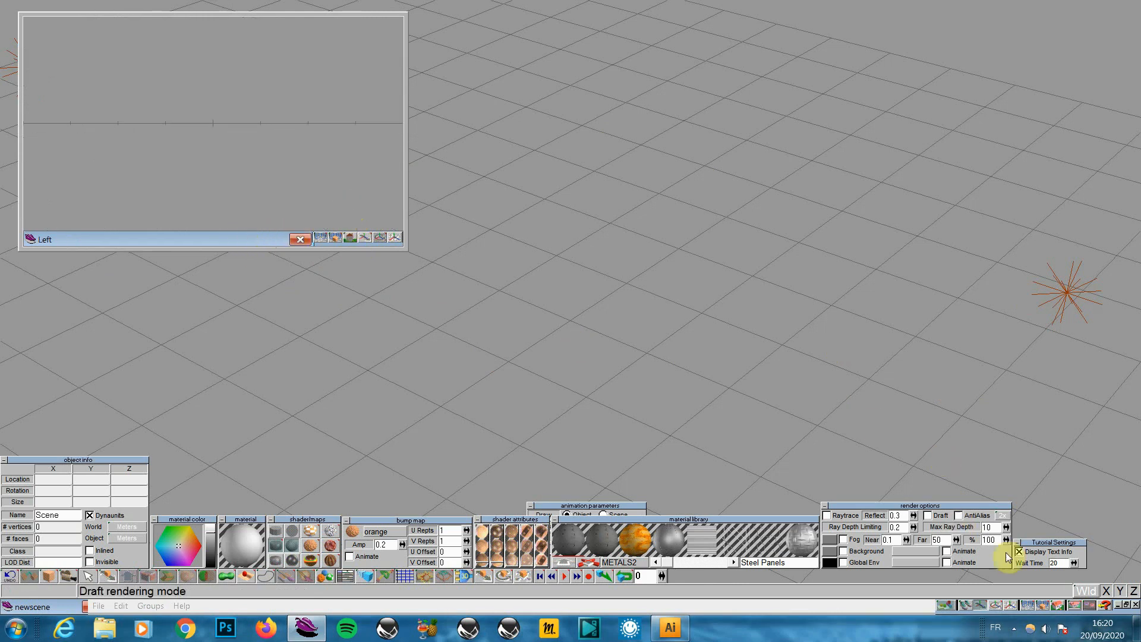
Add a second view window at the top right, set to Front view
click(1075, 606)
drag(283, 301, 927, 258)
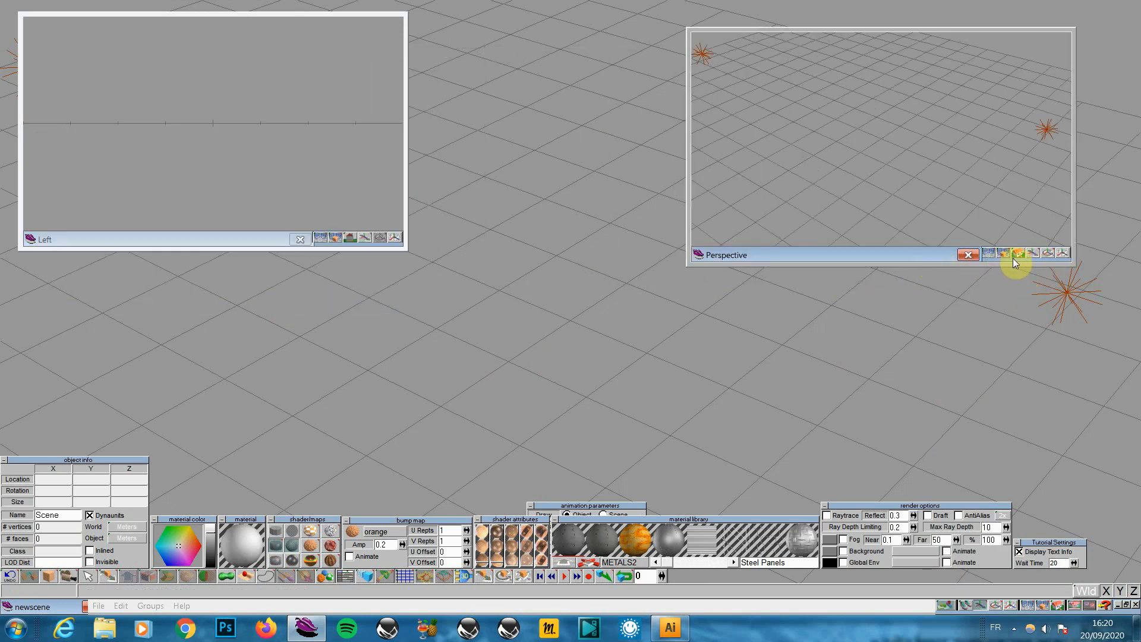
drag(1018, 254, 1017, 231)
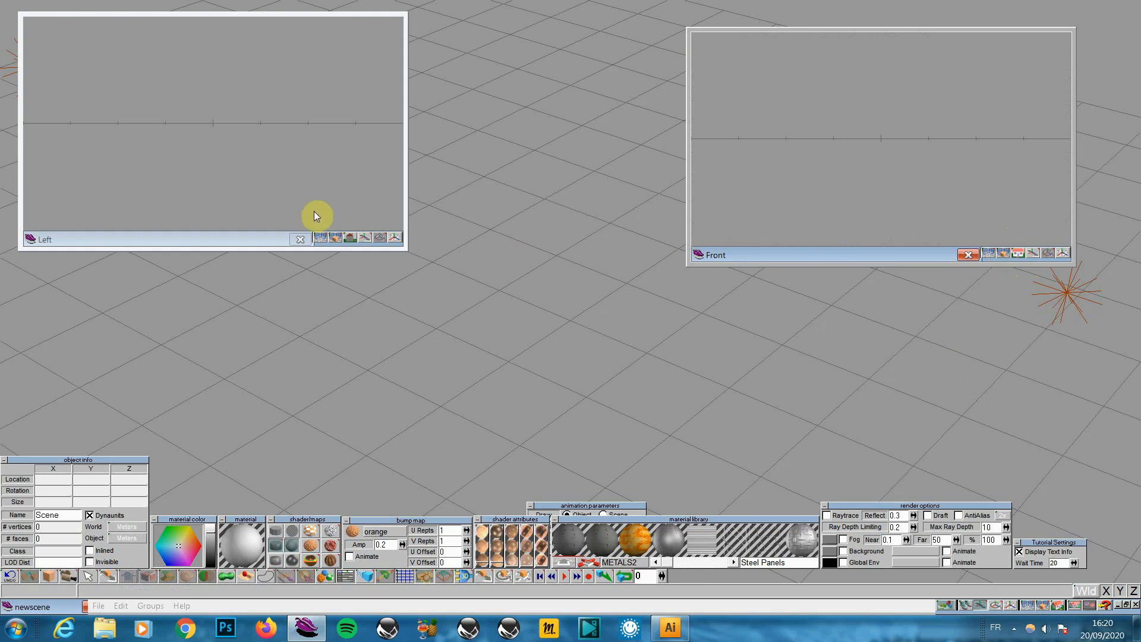
Set the top-left window to Perspective and tilt it over the floor grid
drag(349, 238, 349, 226)
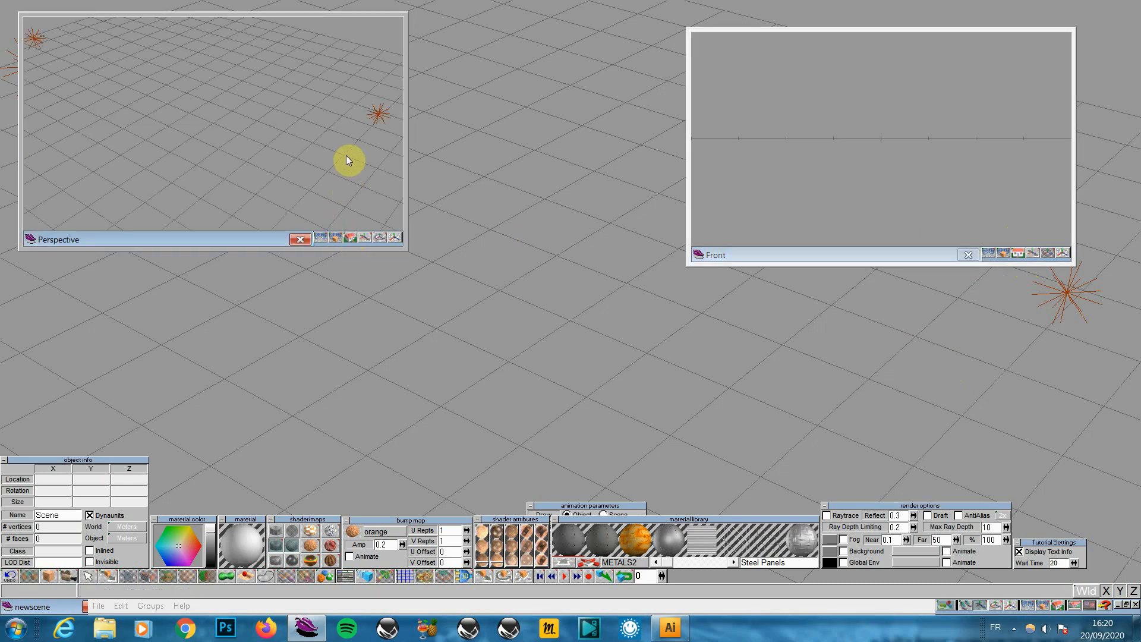
click(379, 238)
drag(379, 238, 339, 139)
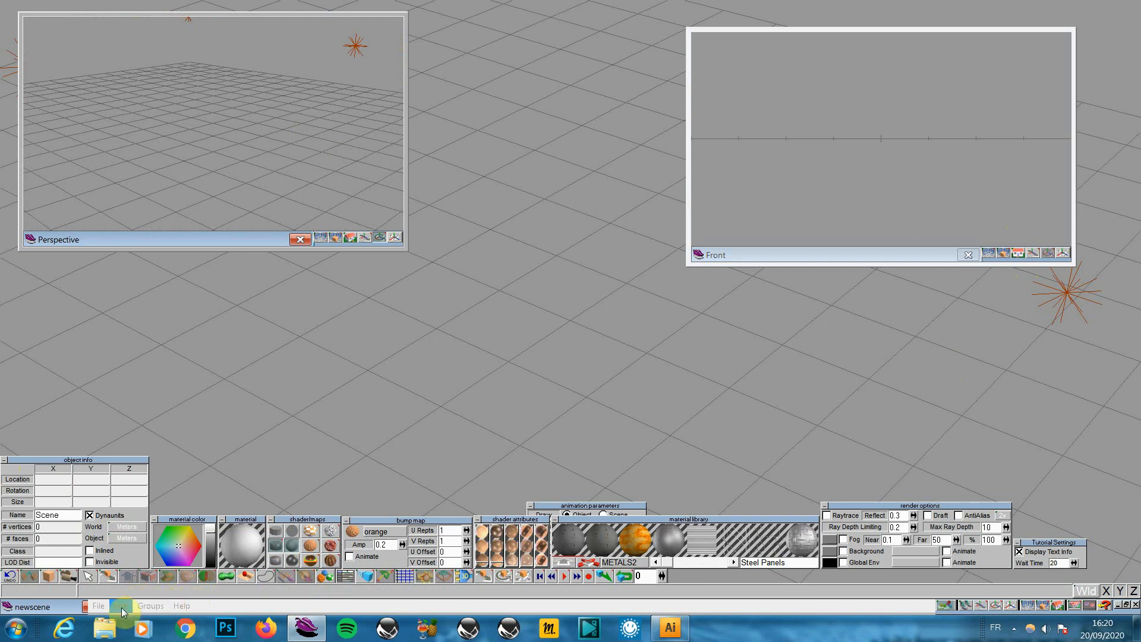
Add a sphere primitive and preview it as a shaded render
click(47, 576)
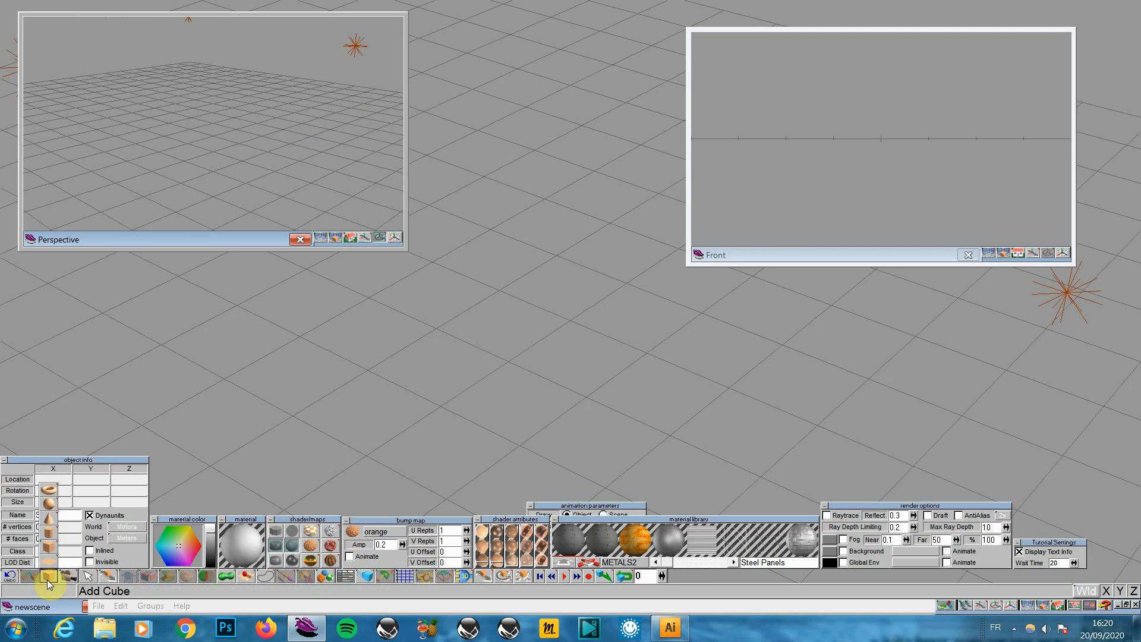
click(49, 503)
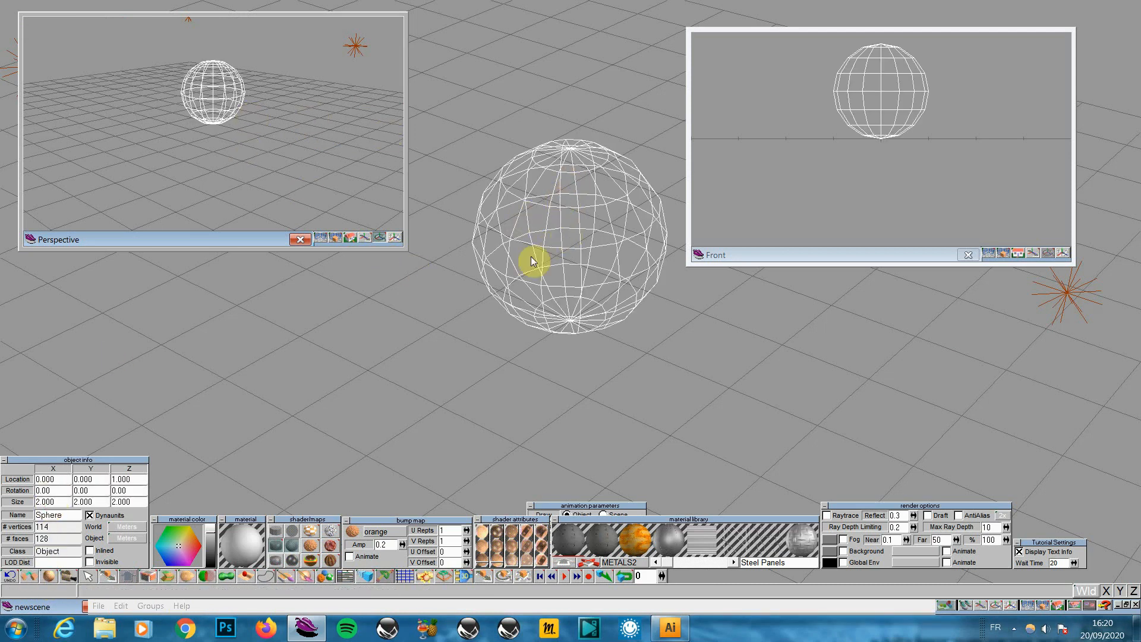
click(1045, 607)
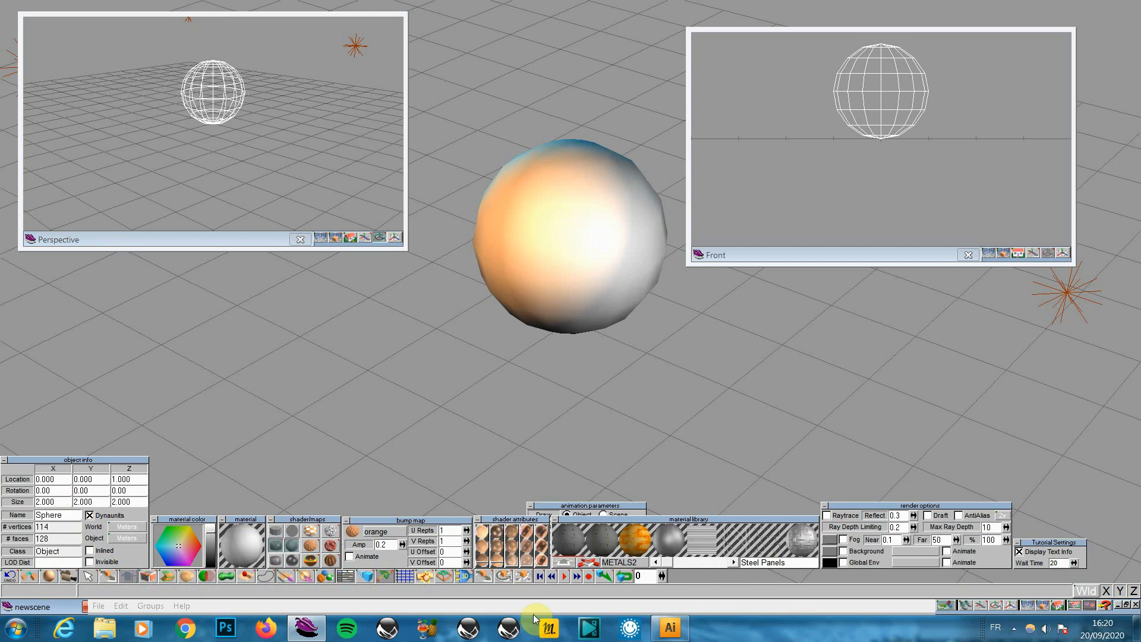
Smooth Quad Divide the sphere twice to 1920 faces and preview it shaded again
click(443, 576)
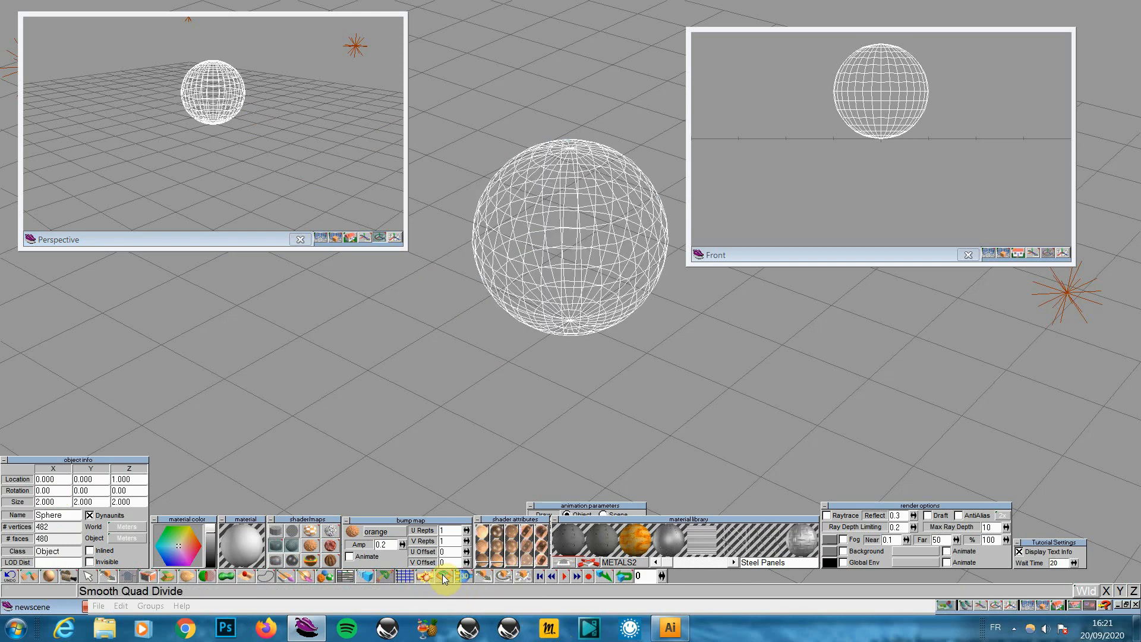
click(444, 577)
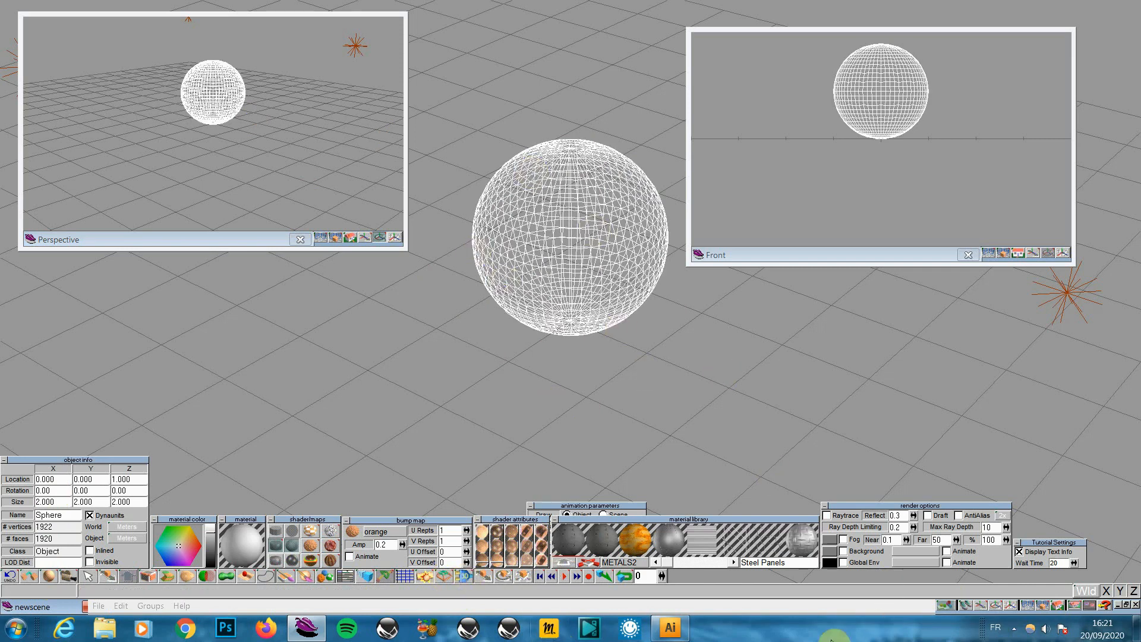
click(1045, 606)
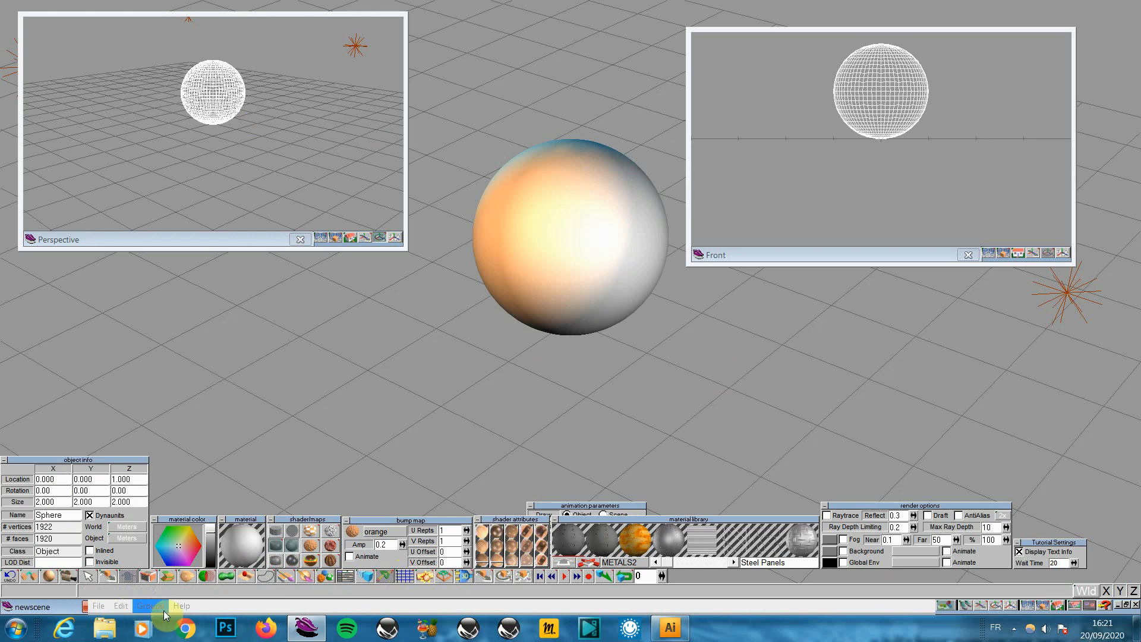
click(126, 608)
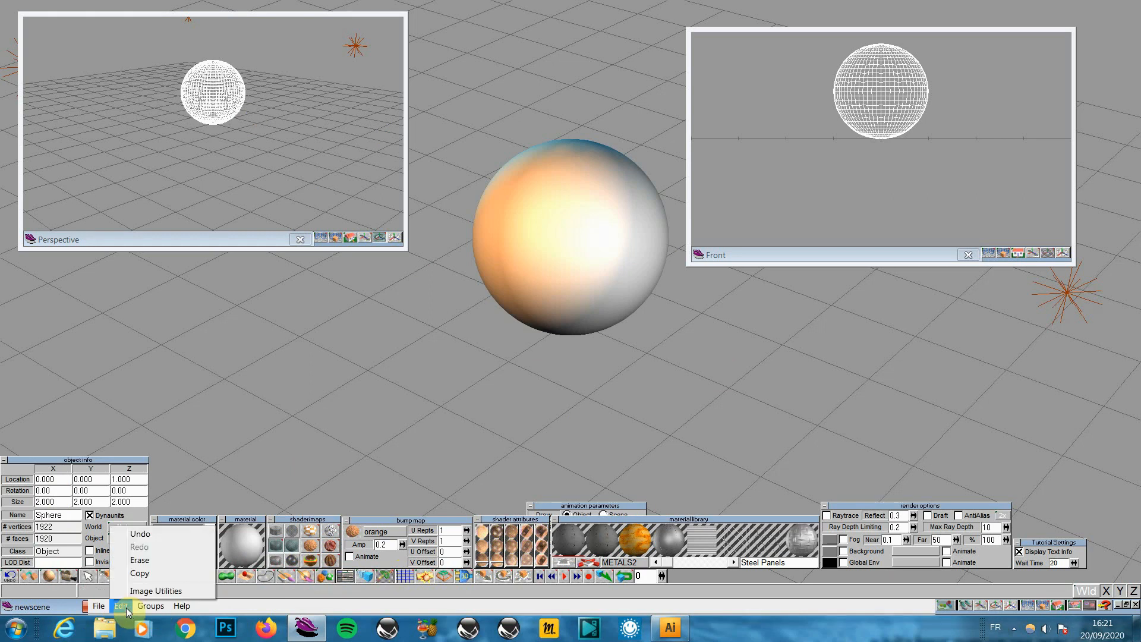
mouse_move(147, 608)
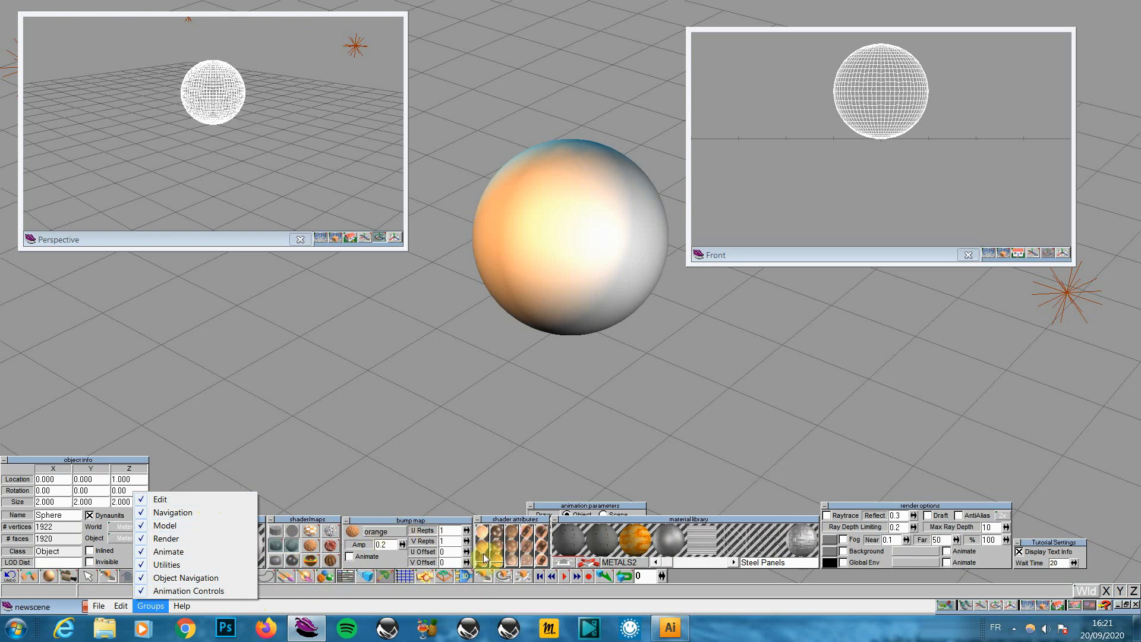
click(315, 597)
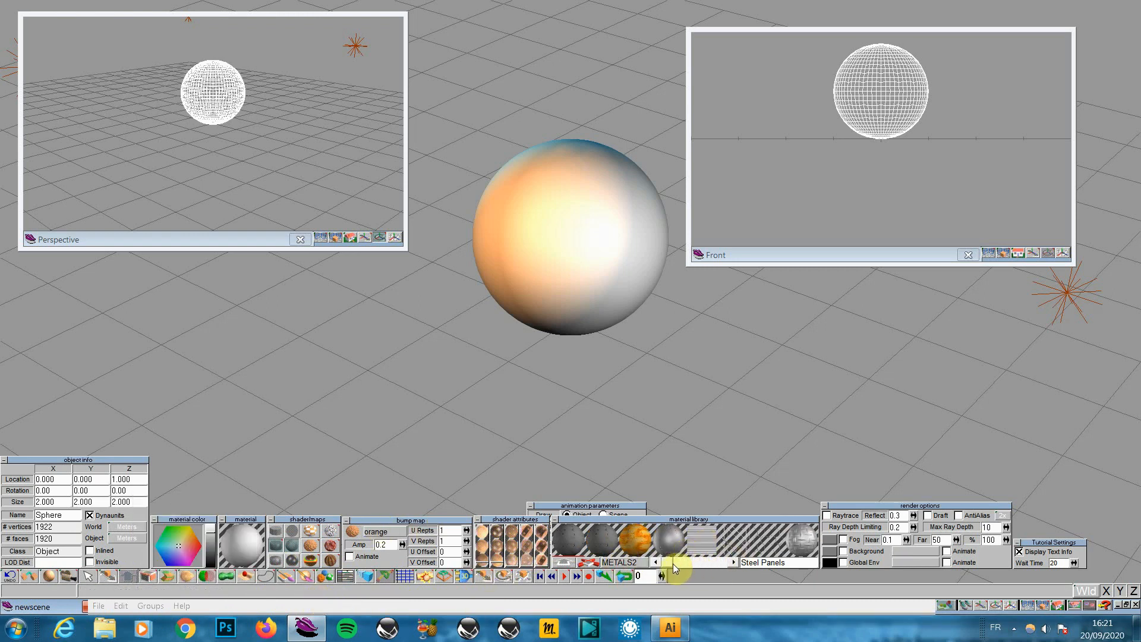
click(623, 564)
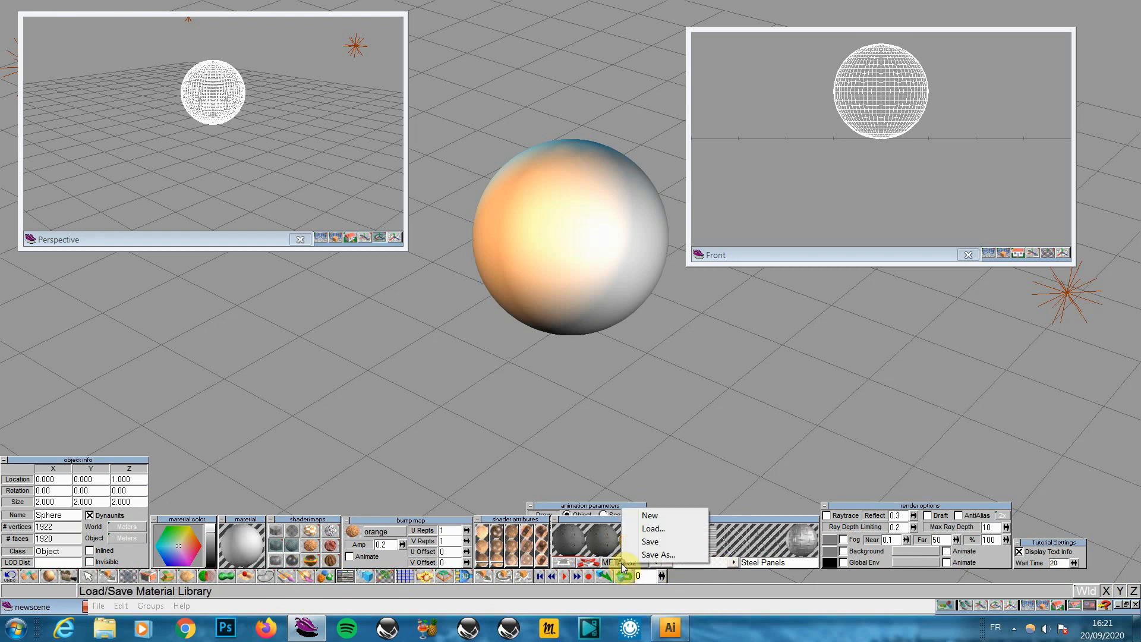
click(653, 528)
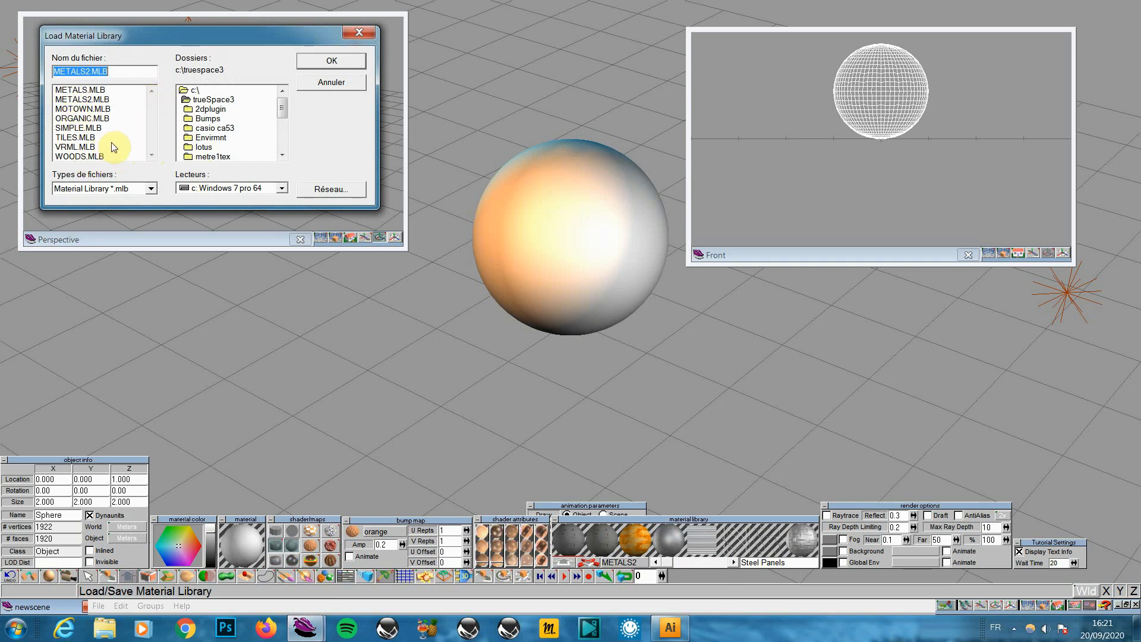
double_click(89, 99)
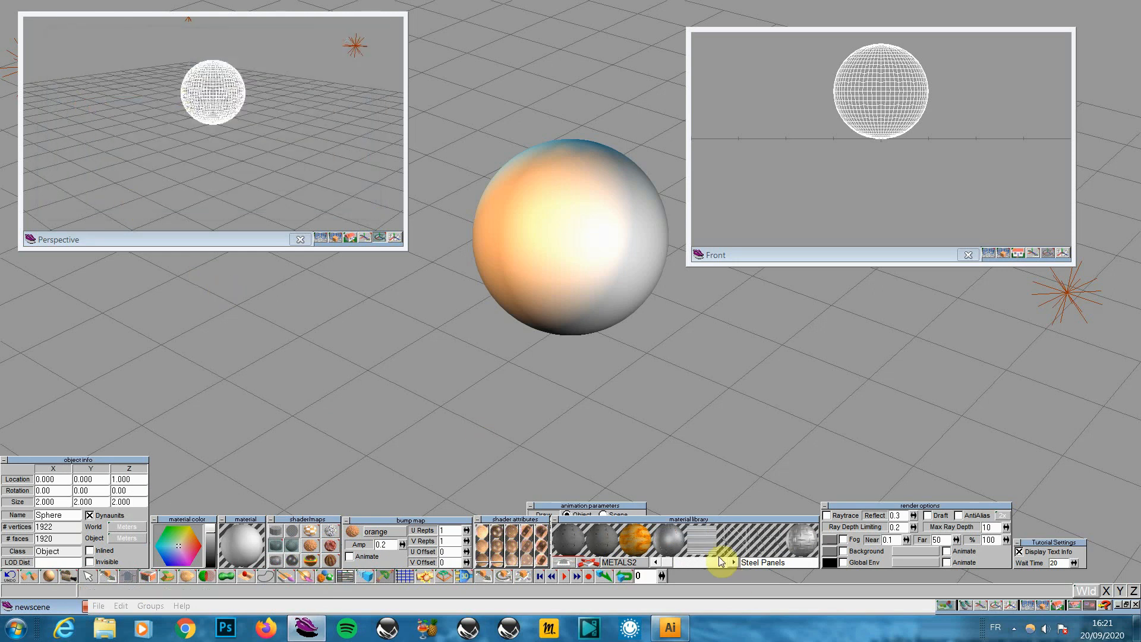
Paint the whole sphere with the orange Corrosion material and preview it
click(636, 538)
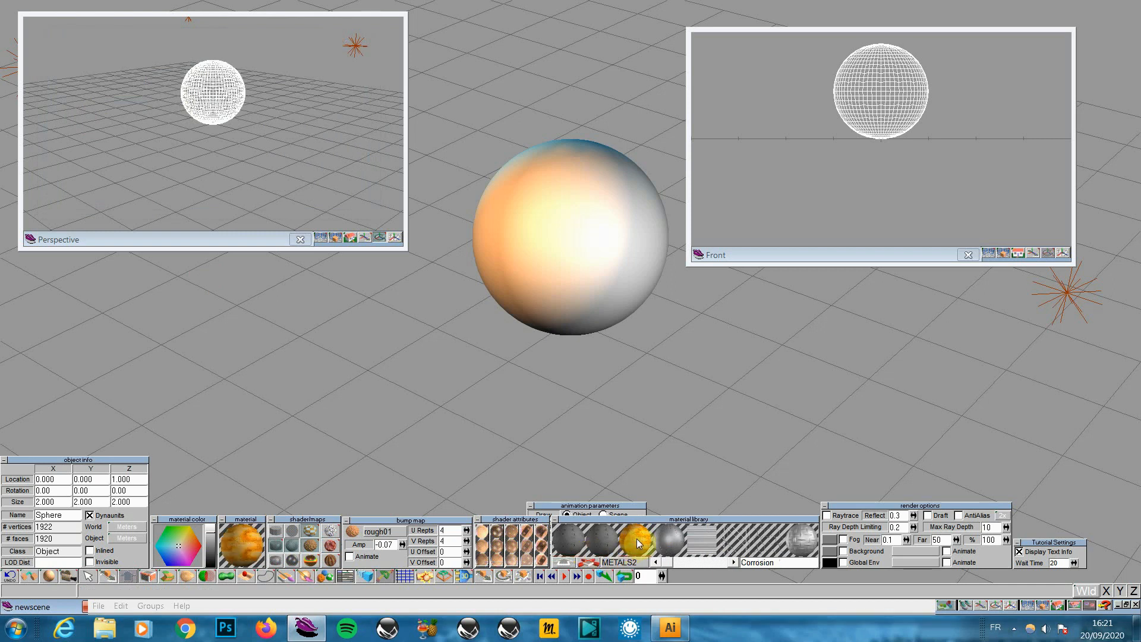
click(283, 577)
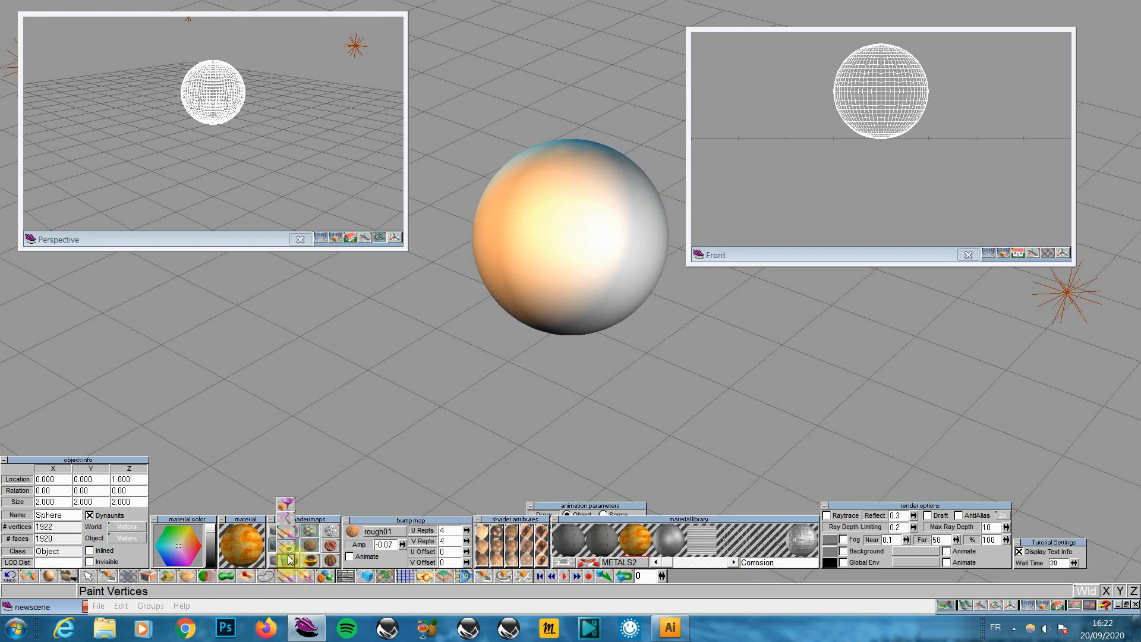
click(287, 507)
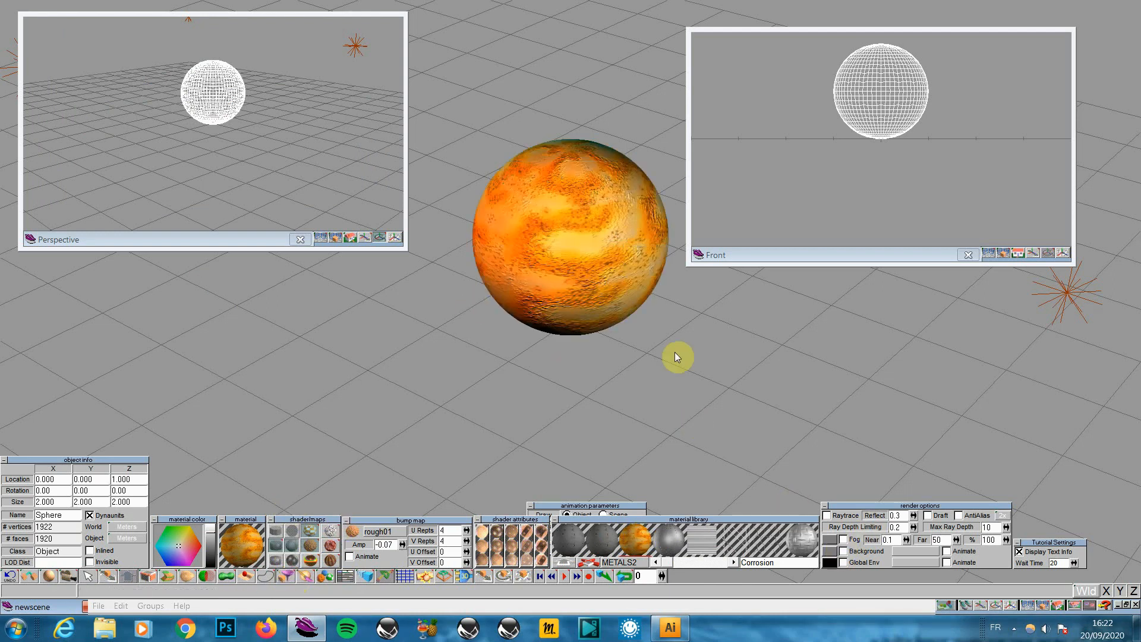
click(1029, 604)
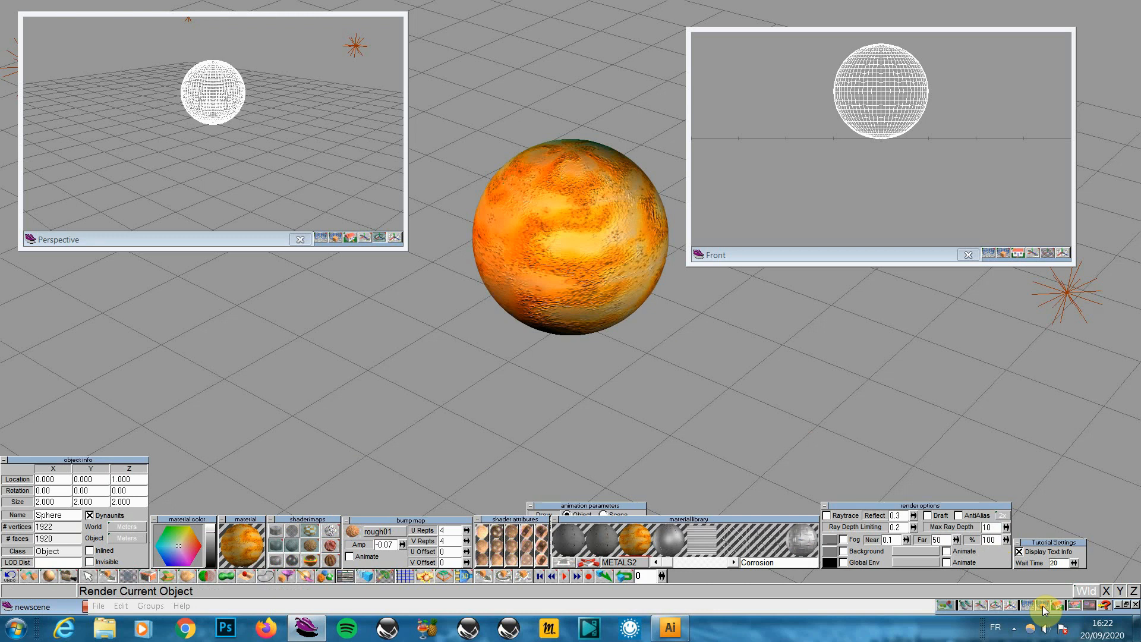
Render the whole scene, then return the main view to wireframe display
drag(1042, 604, 1049, 564)
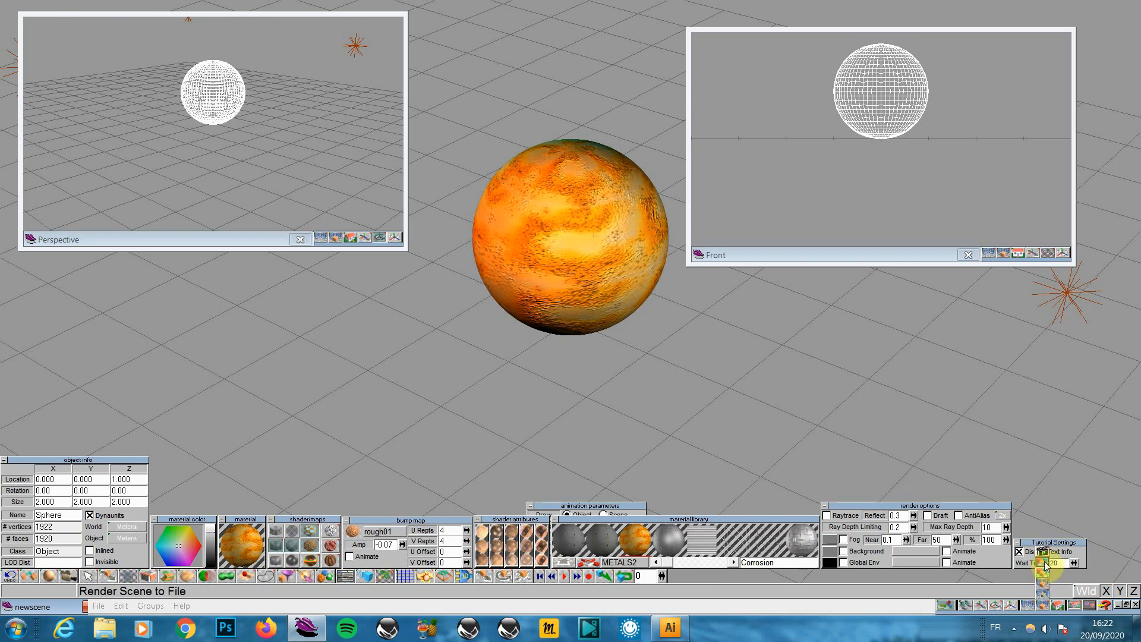
click(1044, 564)
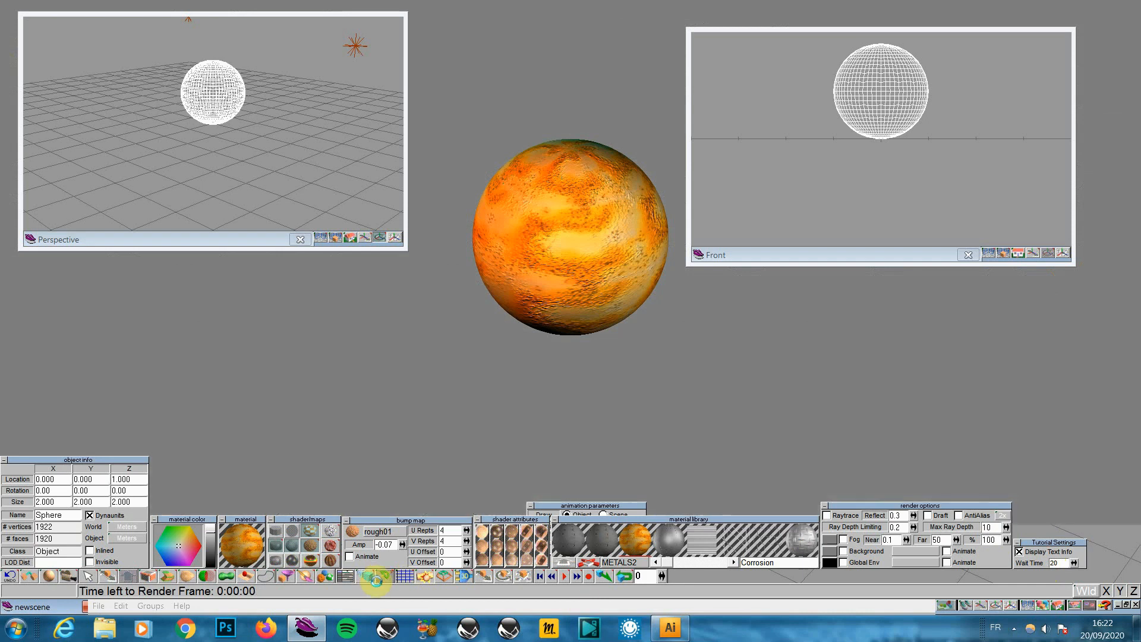
click(1027, 606)
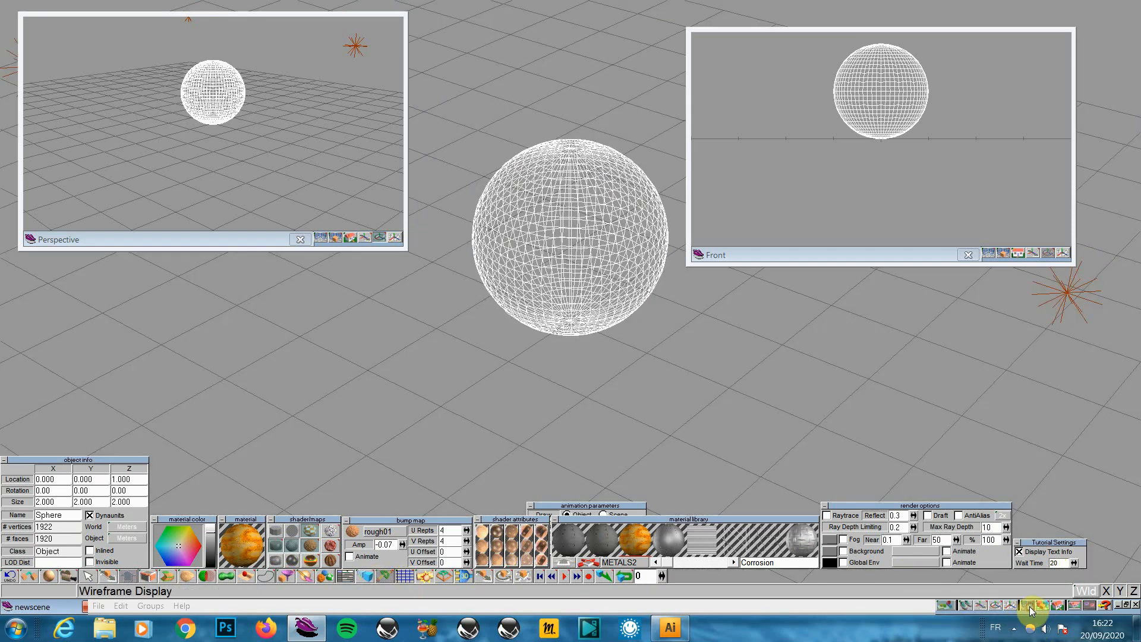
Add a flat plane primitive under the sphere as a ground plane
click(50, 576)
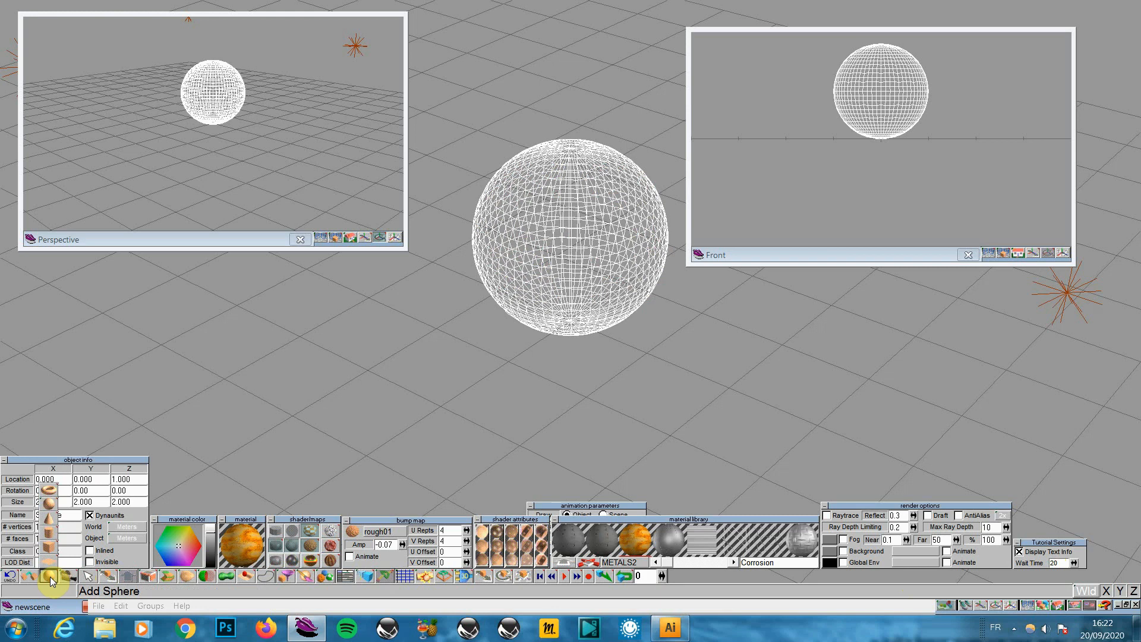
click(52, 567)
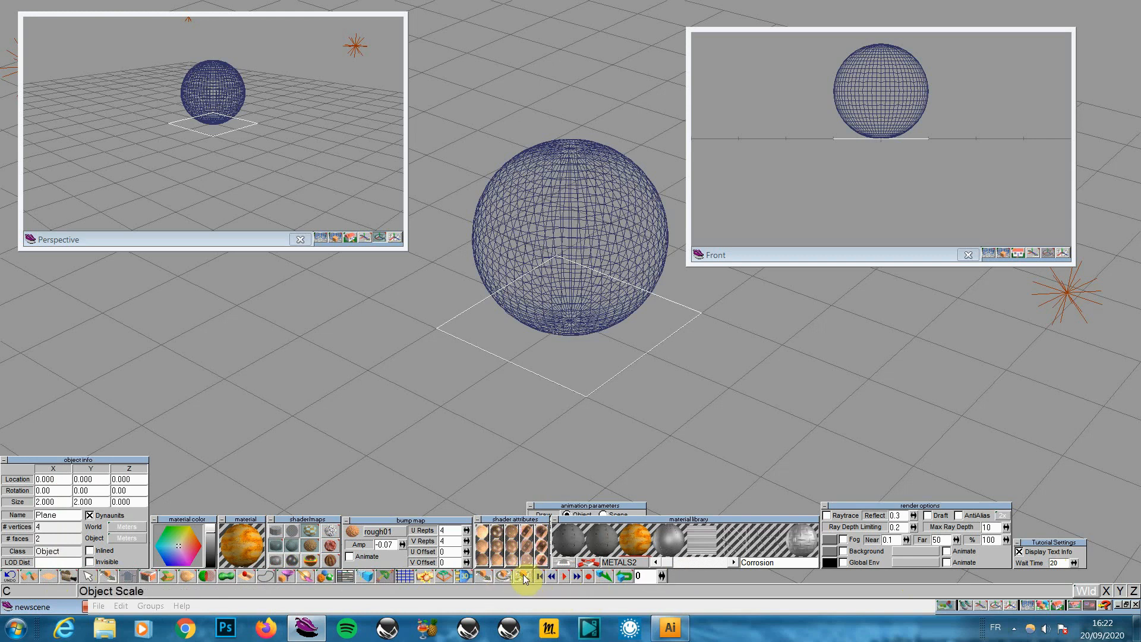
click(524, 575)
Move the material library and render options panels up and to the right
click(707, 518)
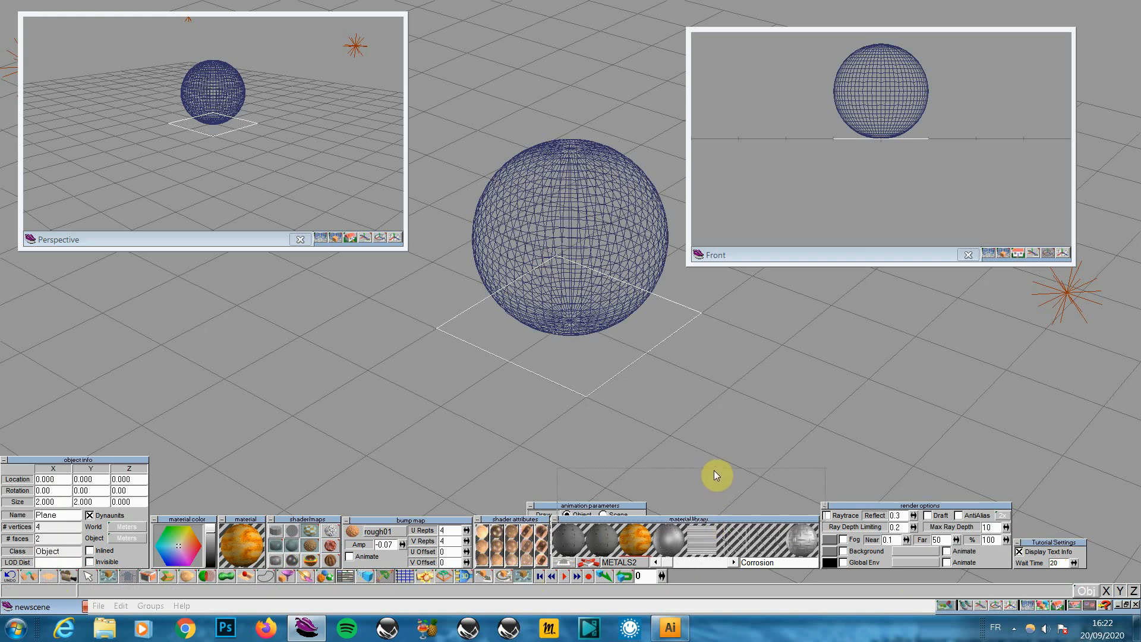
drag(714, 470, 727, 424)
click(675, 508)
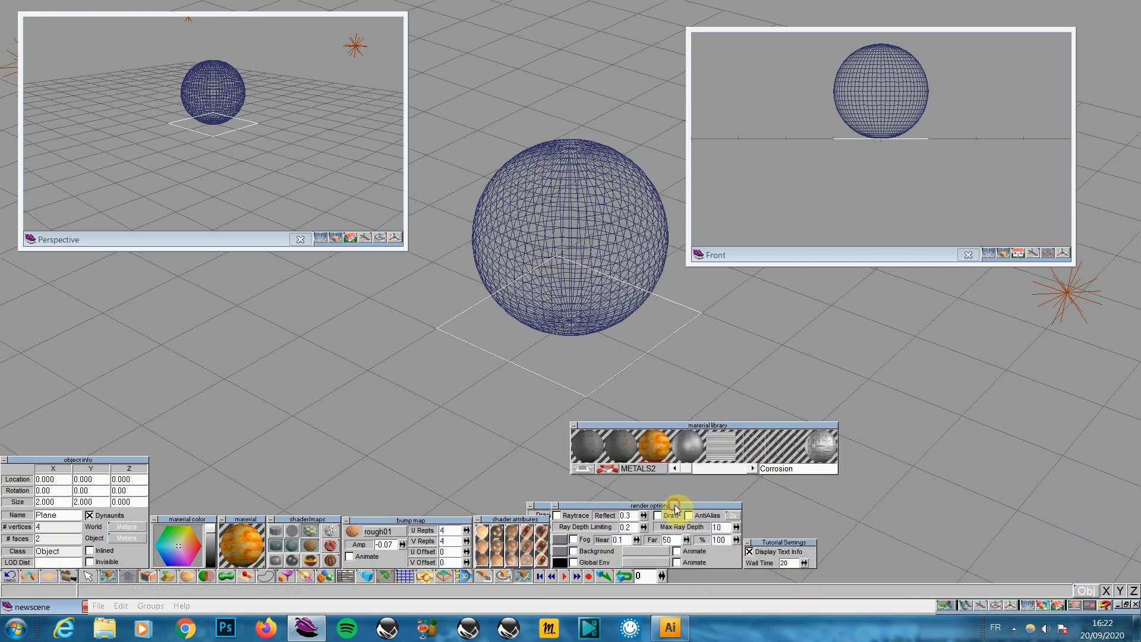
drag(675, 508, 919, 490)
drag(814, 430, 900, 431)
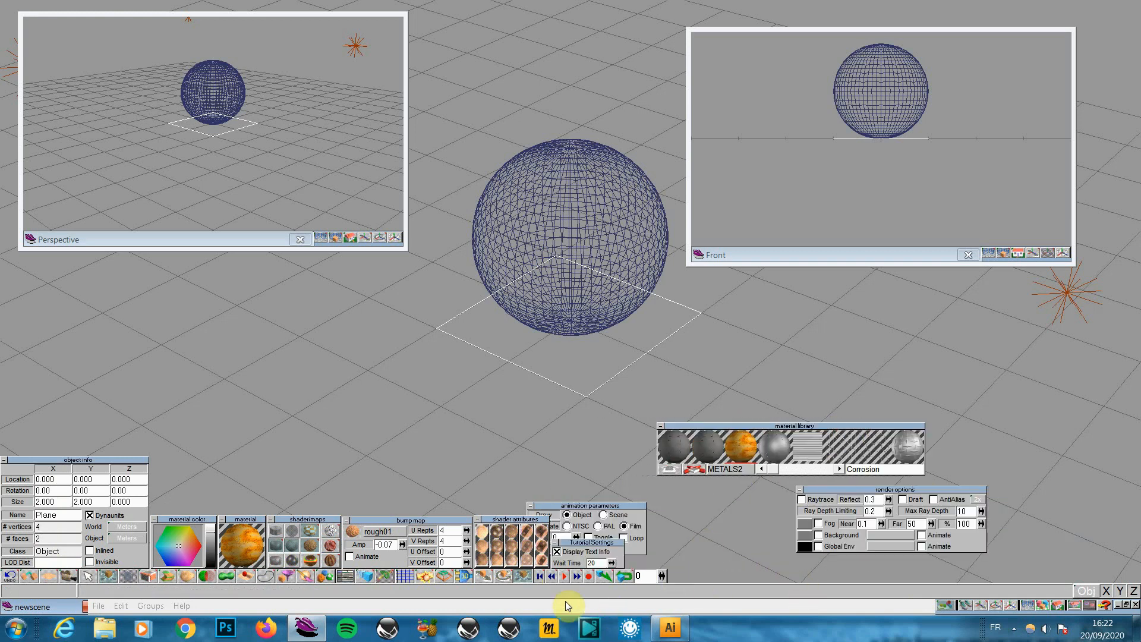
Scale the plane up to 33.947 by 33.947 units and orbit the Perspective view
click(521, 575)
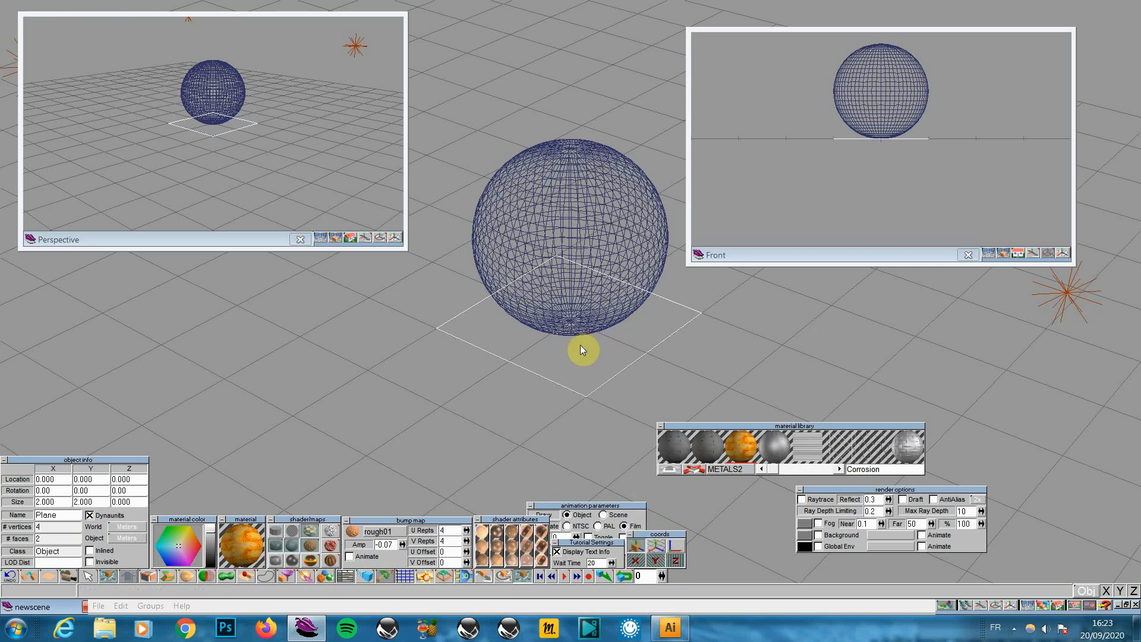
drag(580, 345, 836, 336)
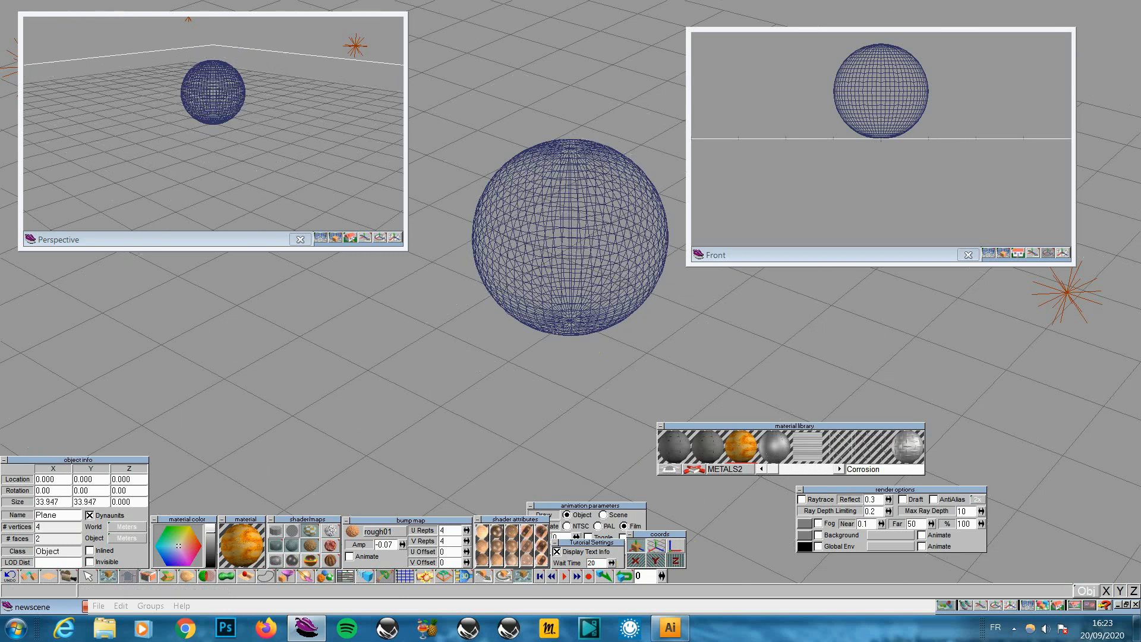
click(382, 236)
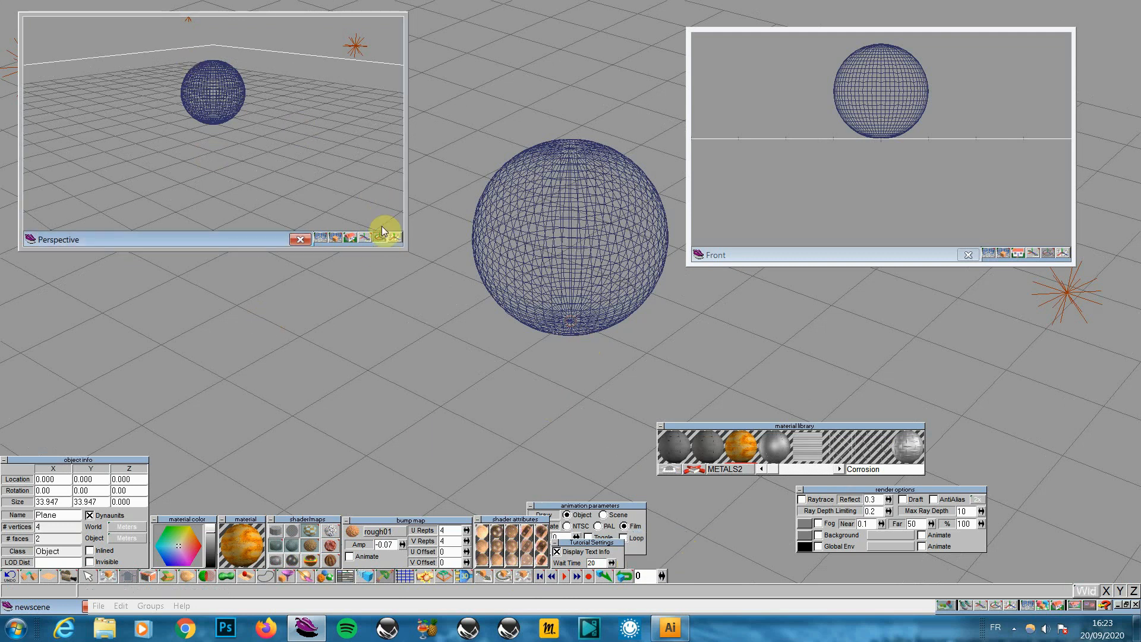
drag(382, 236, 353, 245)
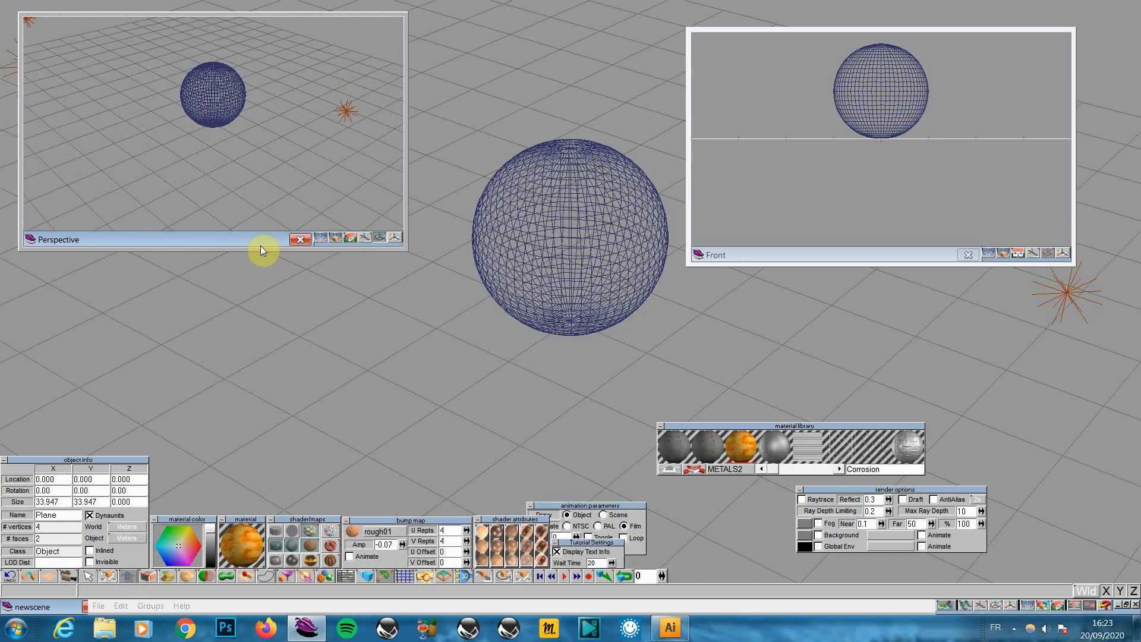
Paint the plane with the Rusted Steel Panels material and render the Perspective view
click(336, 239)
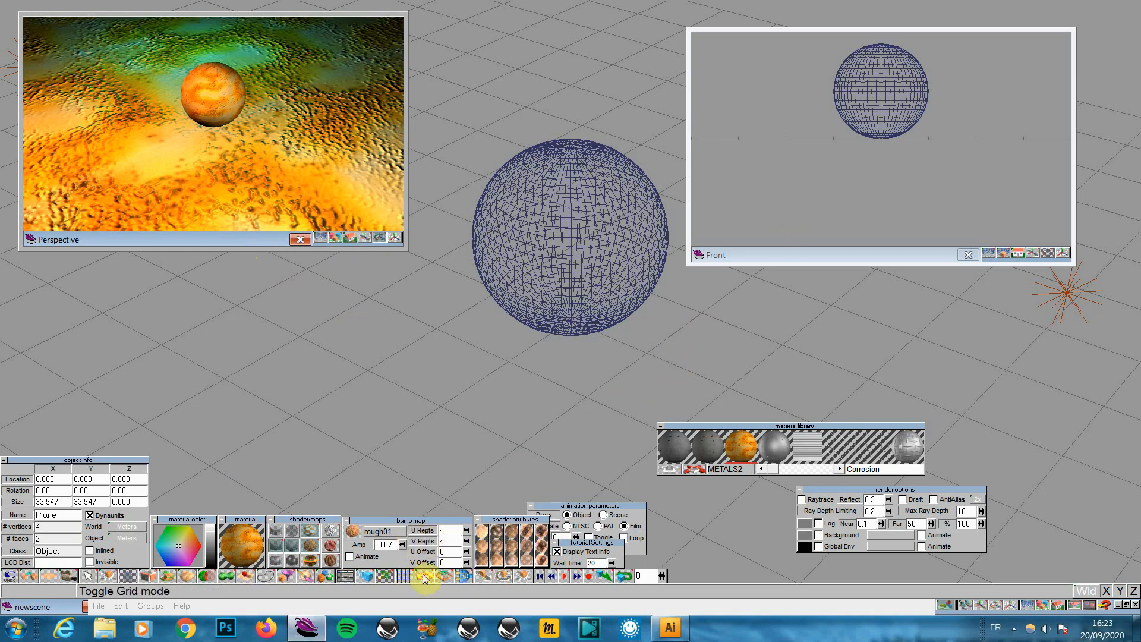
click(711, 444)
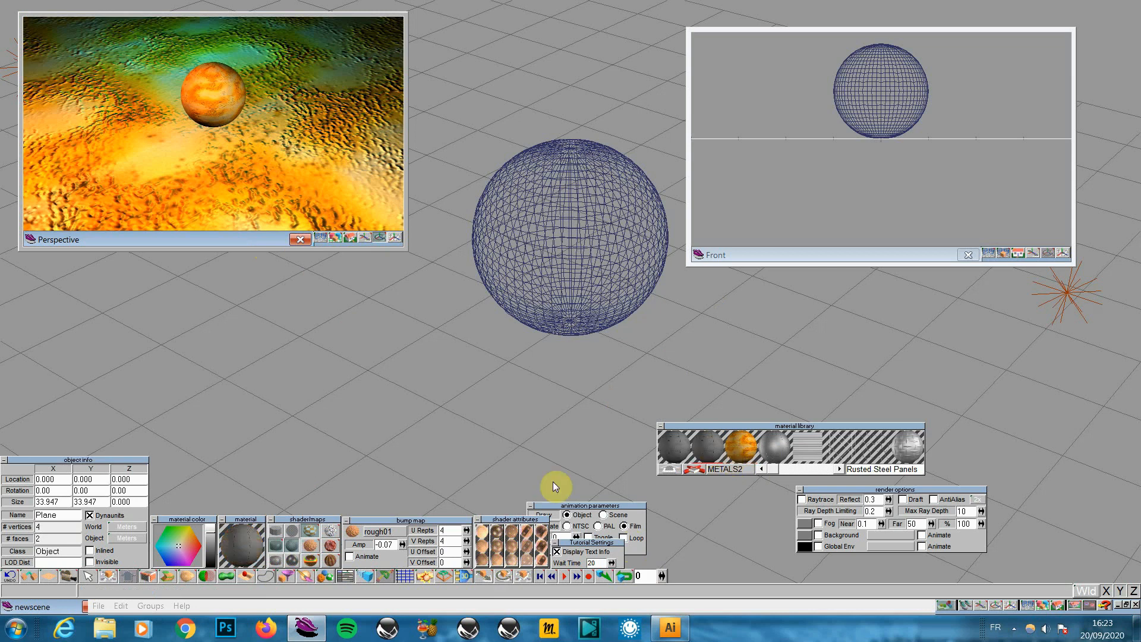
click(286, 576)
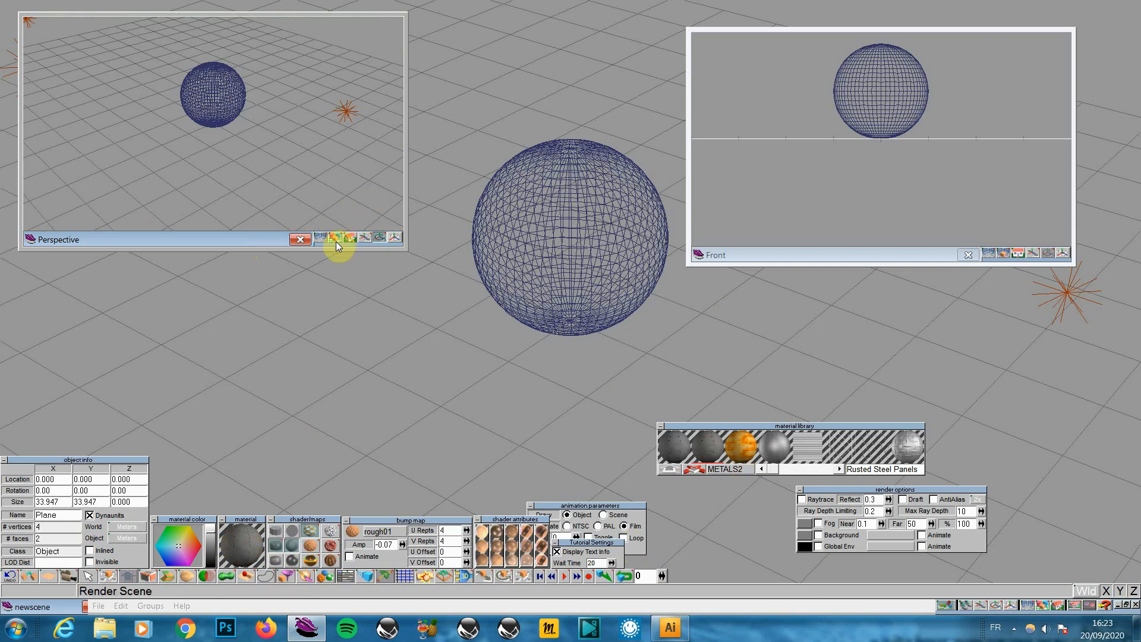
click(336, 239)
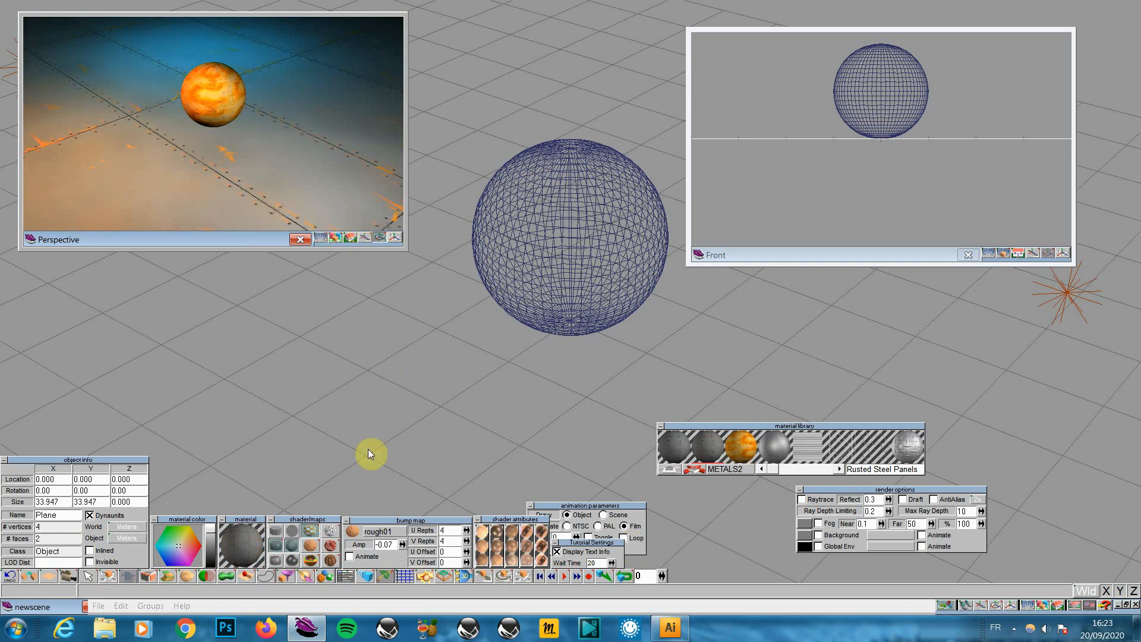
Set the texture's U and V repeats to 10, repaint the plane and re-render
click(311, 530)
click(444, 530)
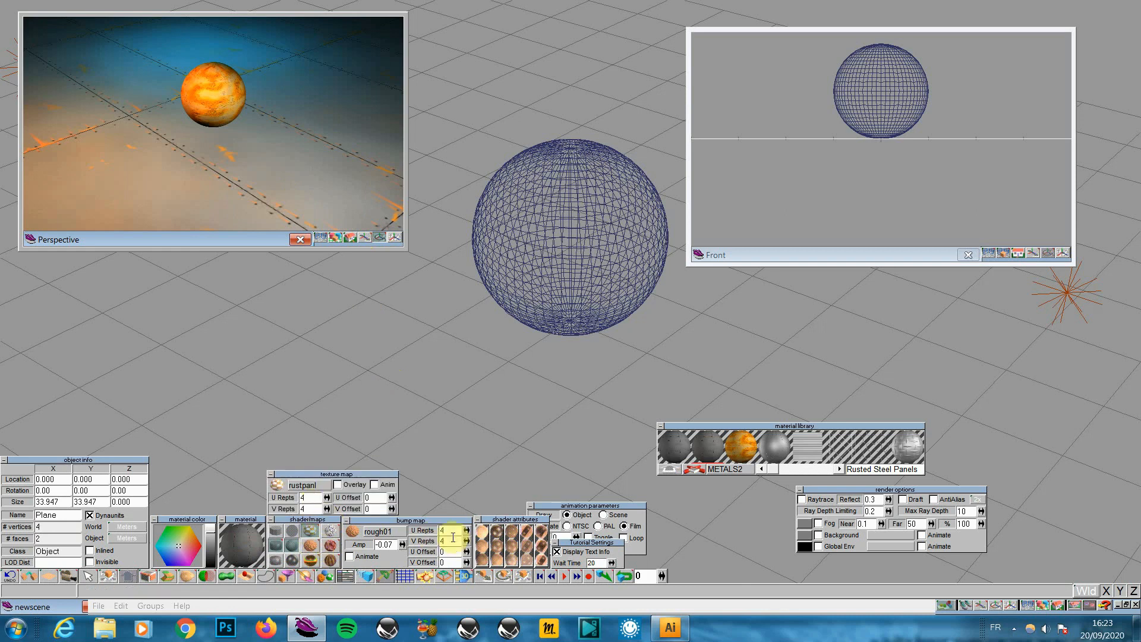
click(310, 498)
double_click(310, 498)
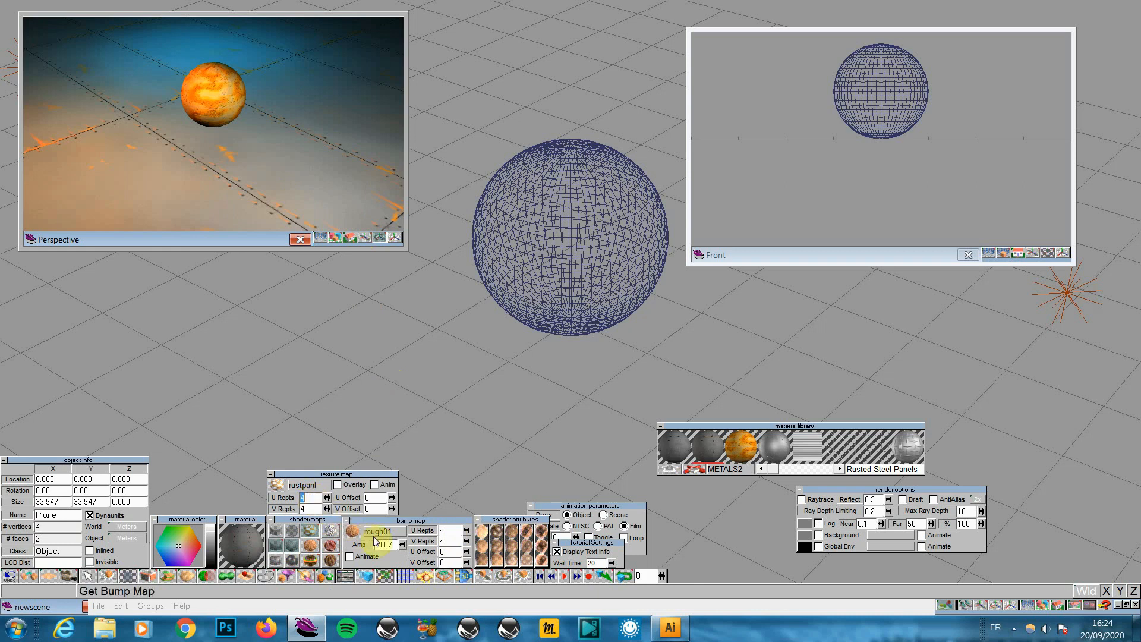
text(10)
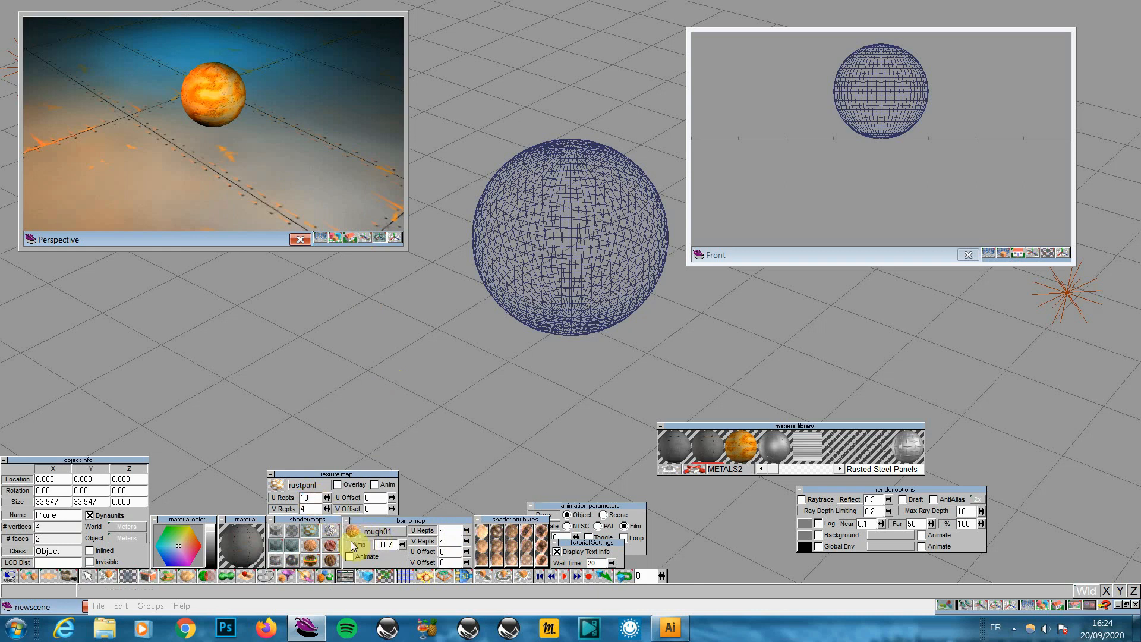
click(307, 509)
text(10)
click(284, 575)
click(339, 237)
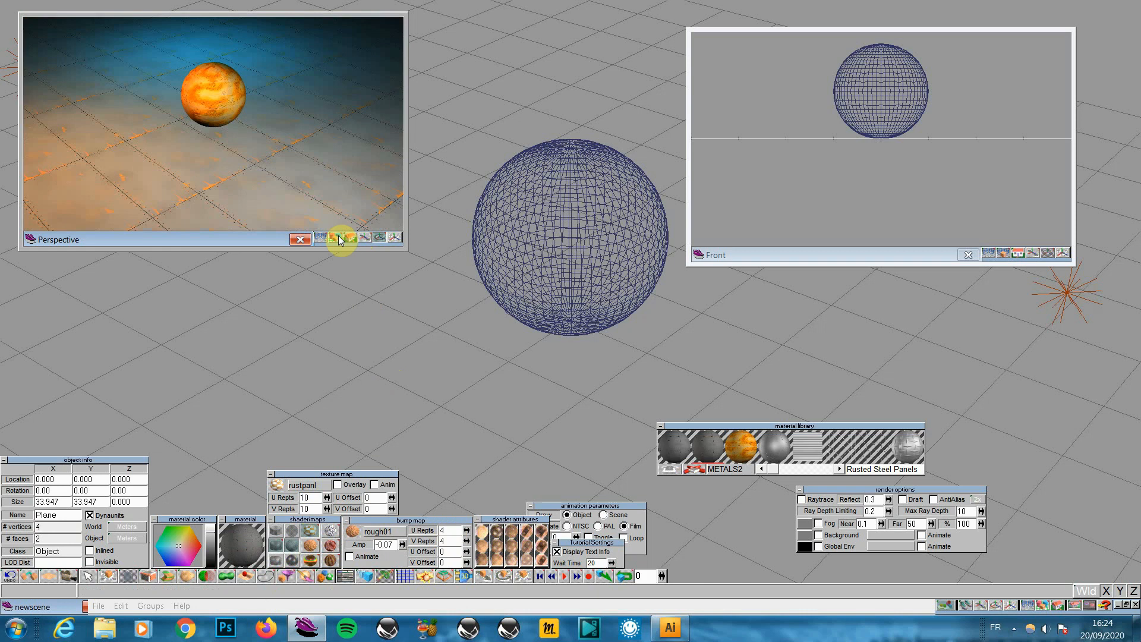
Zoom out the Front view, enable shadow casting on LocLight2, and render with raytracing
click(1063, 254)
drag(975, 168, 971, 218)
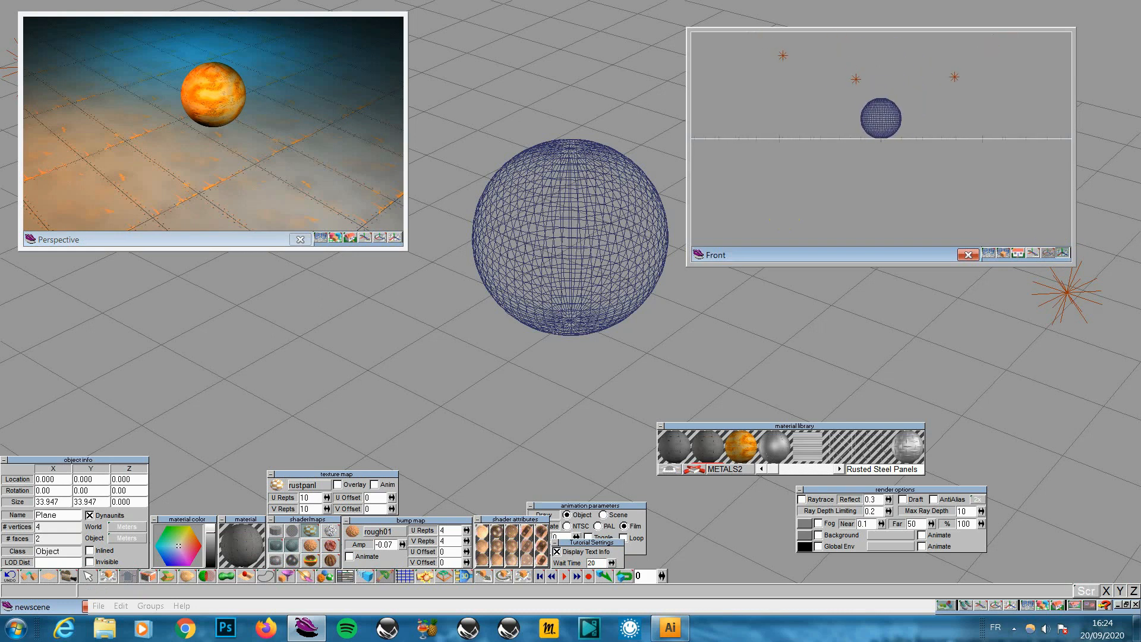
click(954, 76)
click(1073, 288)
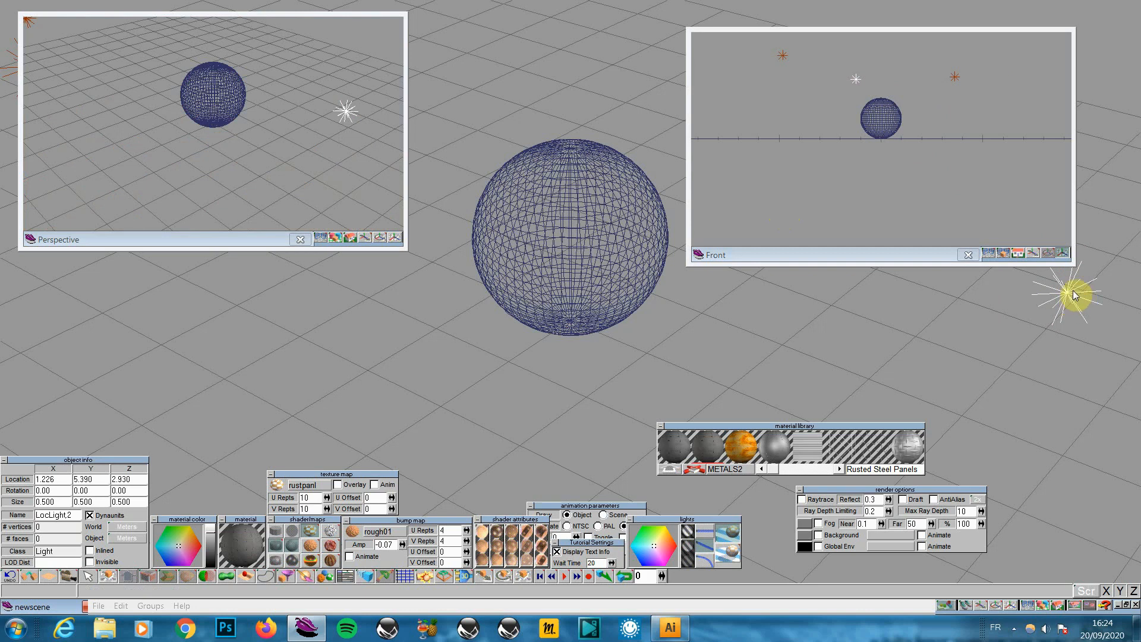
click(729, 555)
click(730, 555)
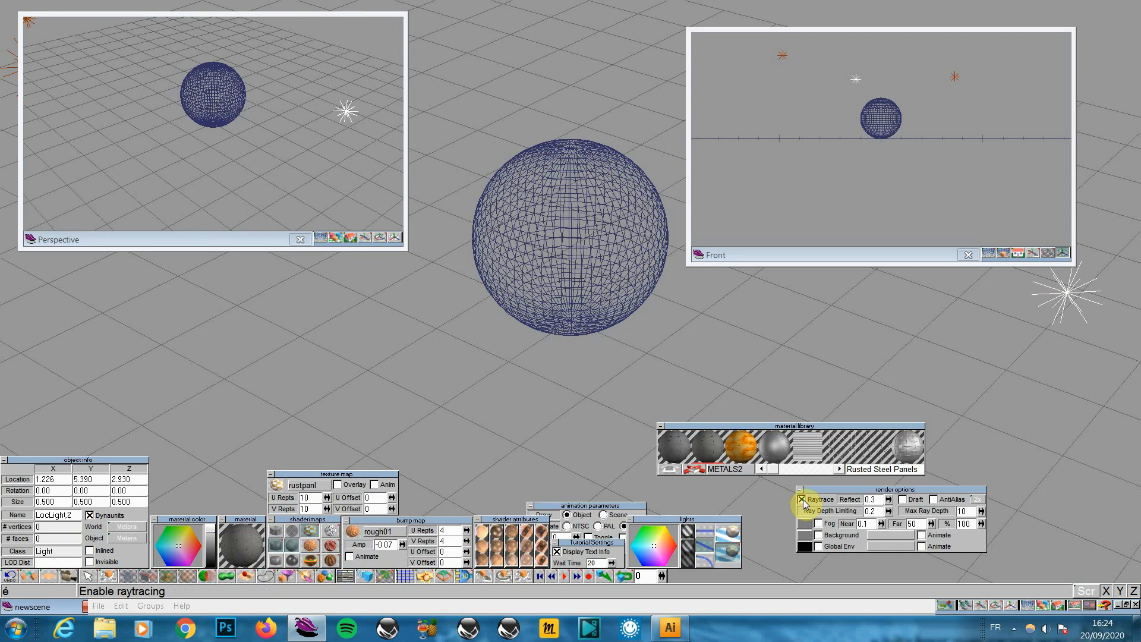
click(335, 238)
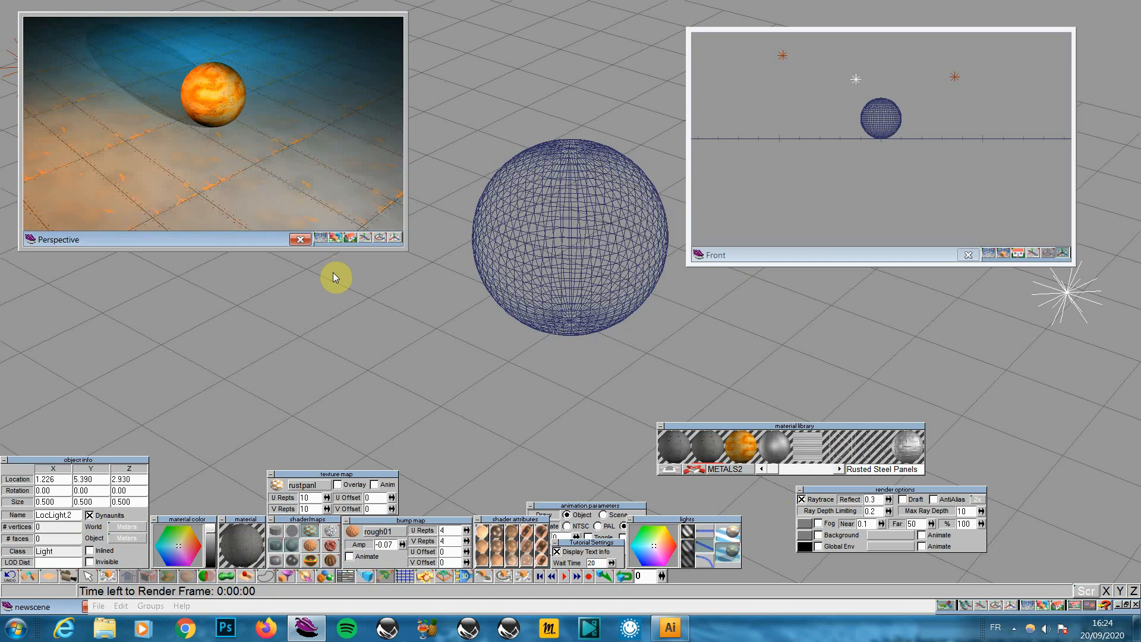
Turn on shadow casting for LocLight1 and re-render the Perspective view
click(860, 85)
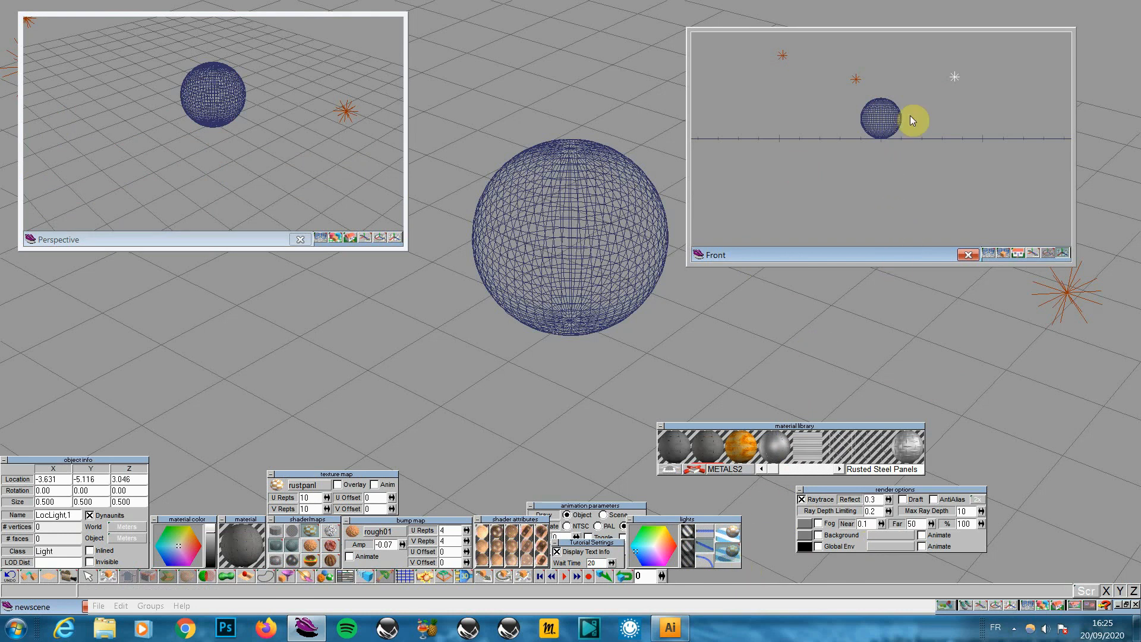
click(733, 560)
click(782, 55)
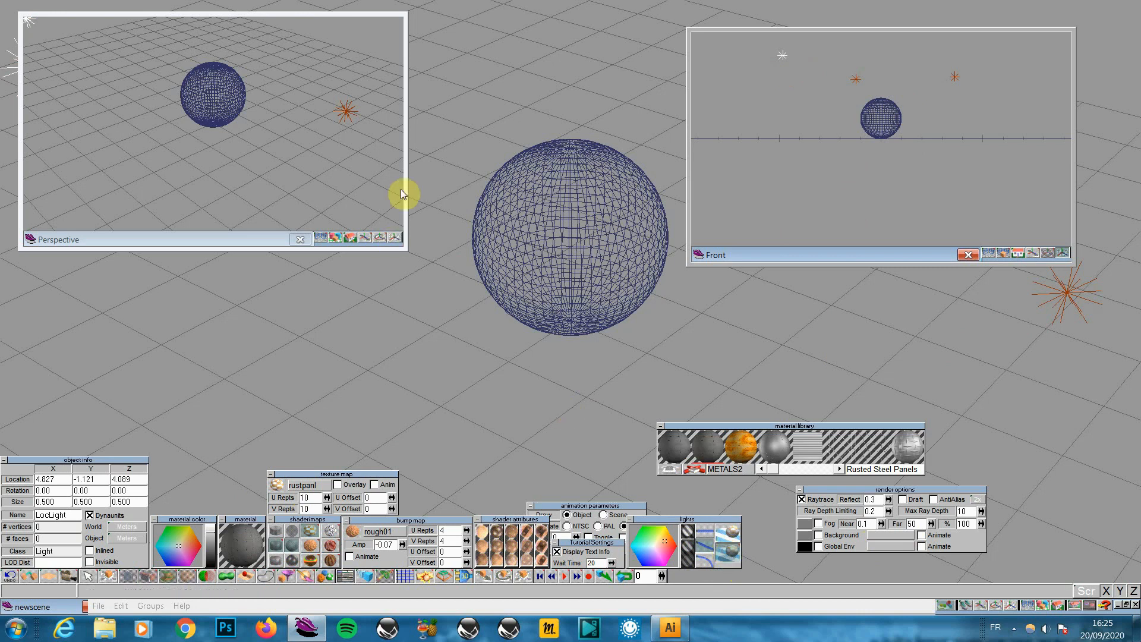
click(335, 237)
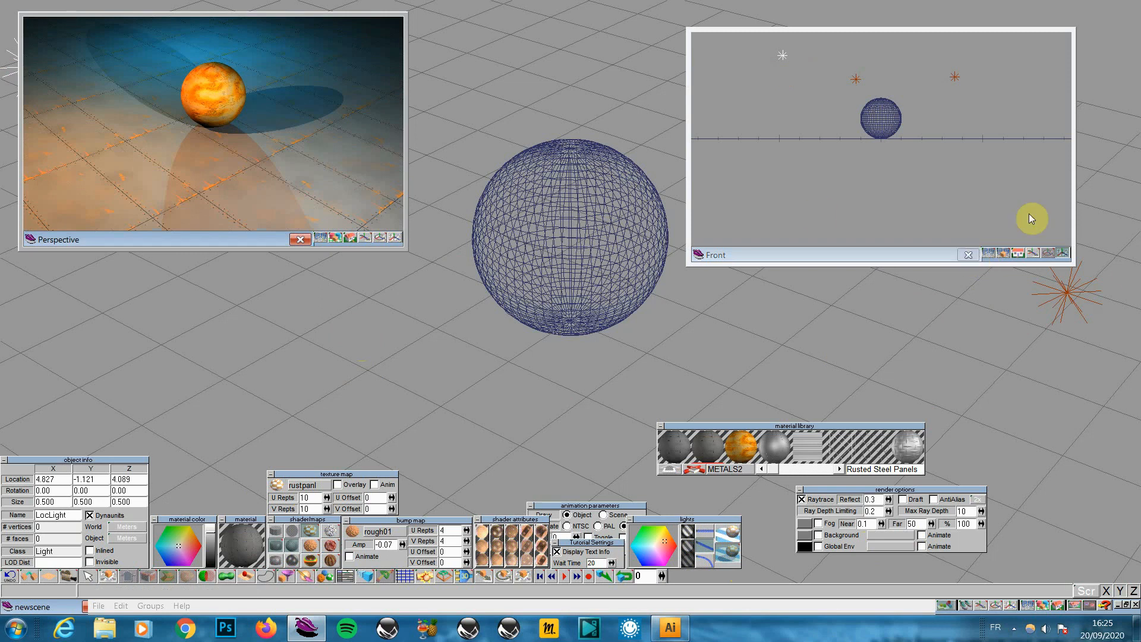
Shrink the Front and Perspective windows and render the full scene in the main view
drag(919, 256, 970, 234)
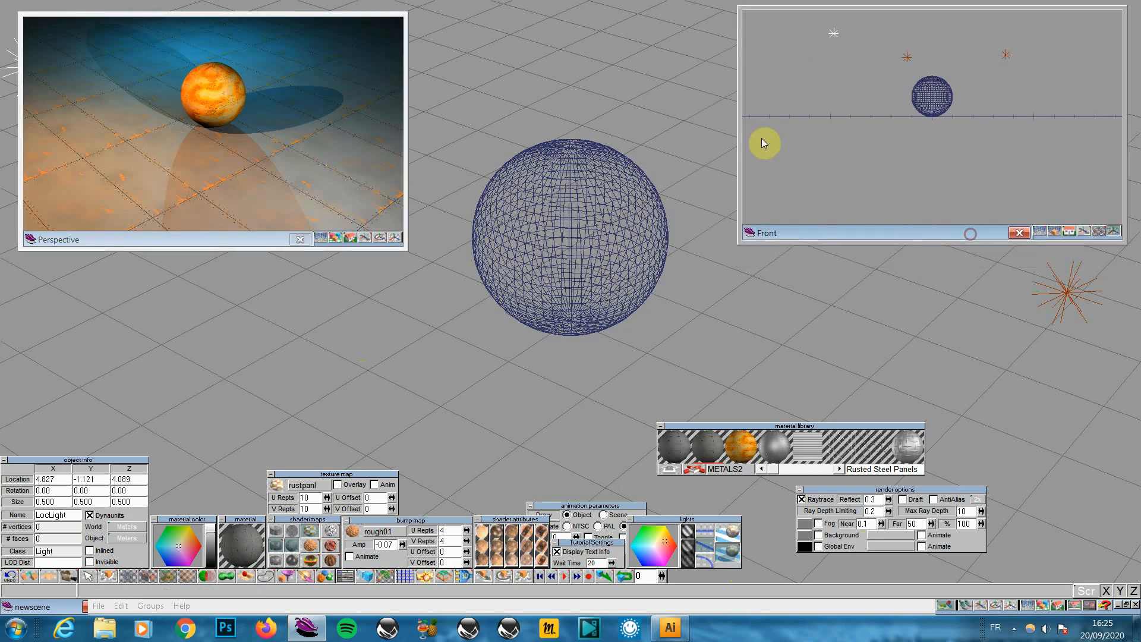
drag(742, 112, 1038, 113)
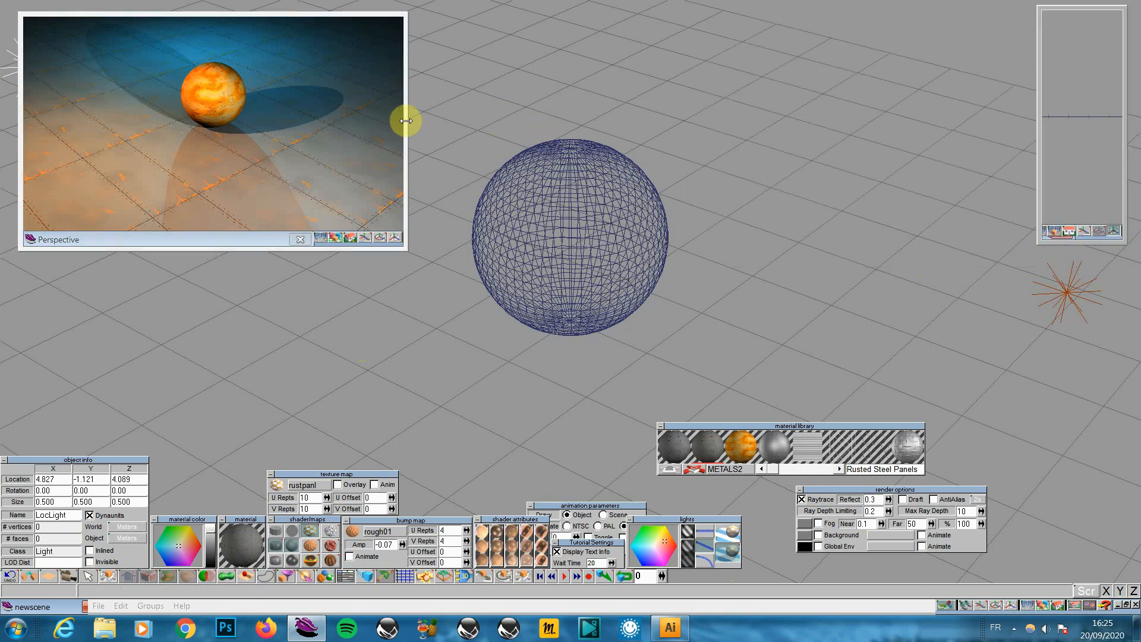
drag(406, 120, 38, 157)
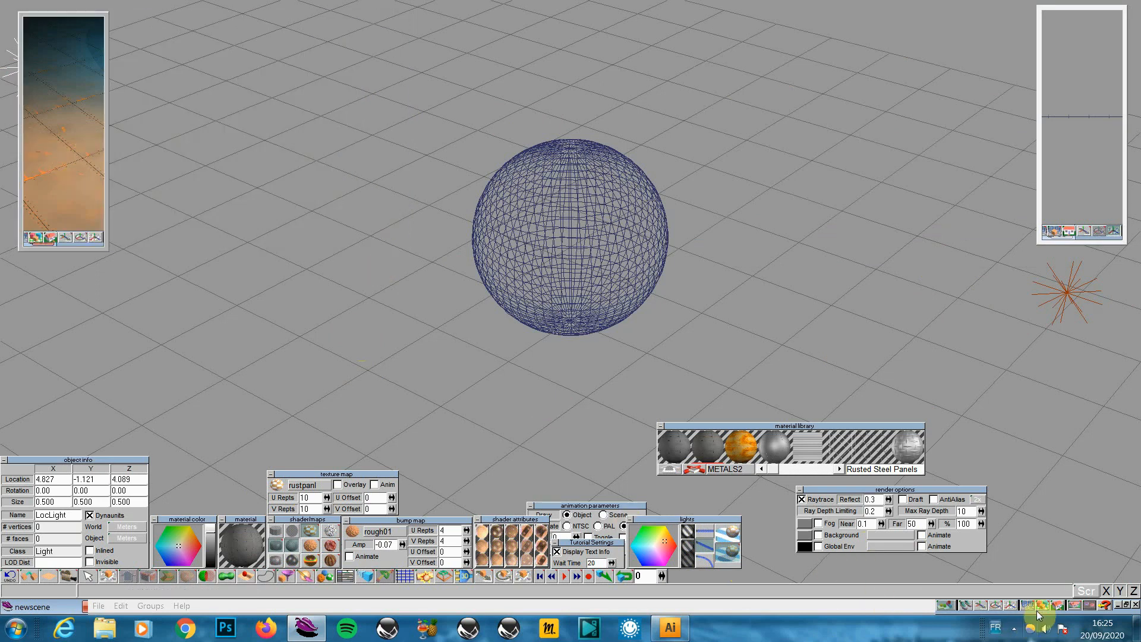
click(1050, 603)
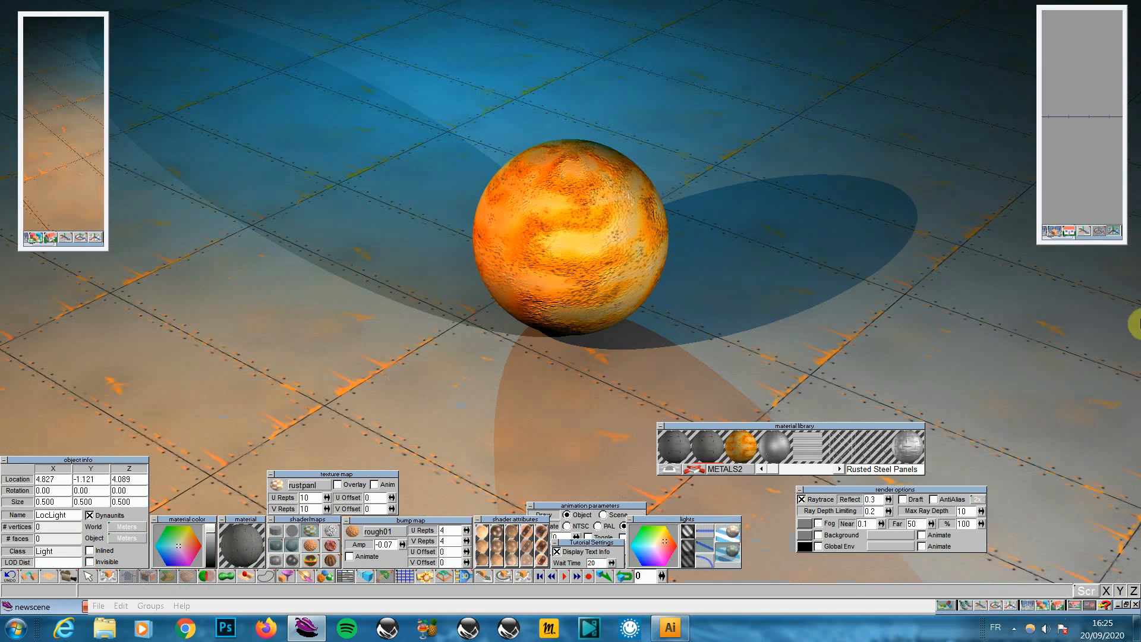
Widen the Front and Perspective windows again and bring up the File commands
drag(1038, 147, 813, 169)
drag(228, 116, 369, 118)
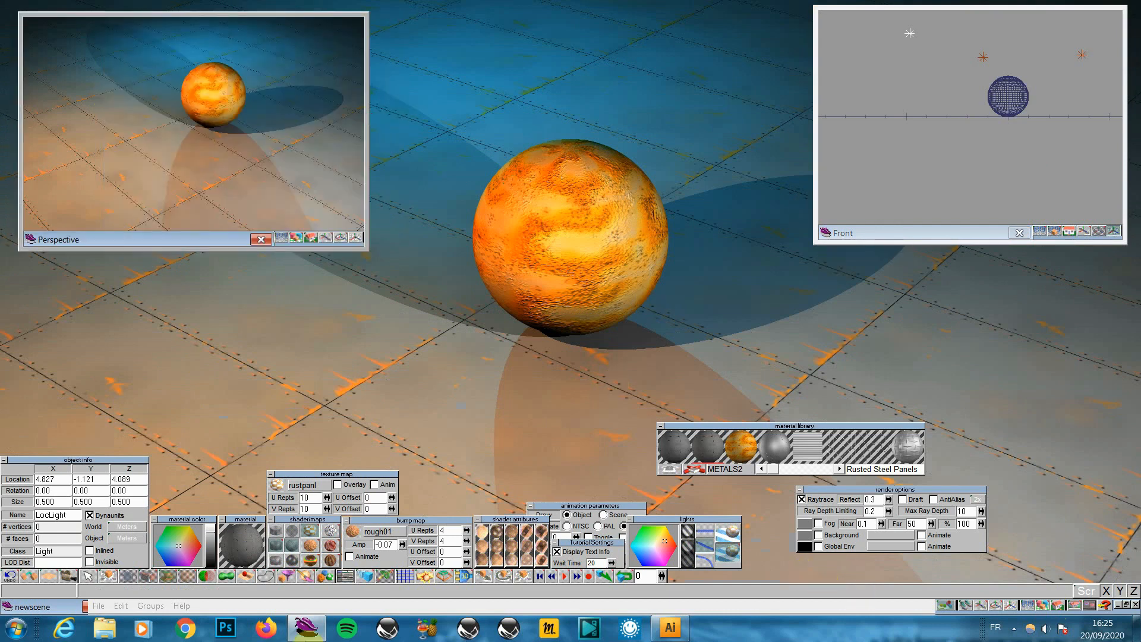
click(97, 606)
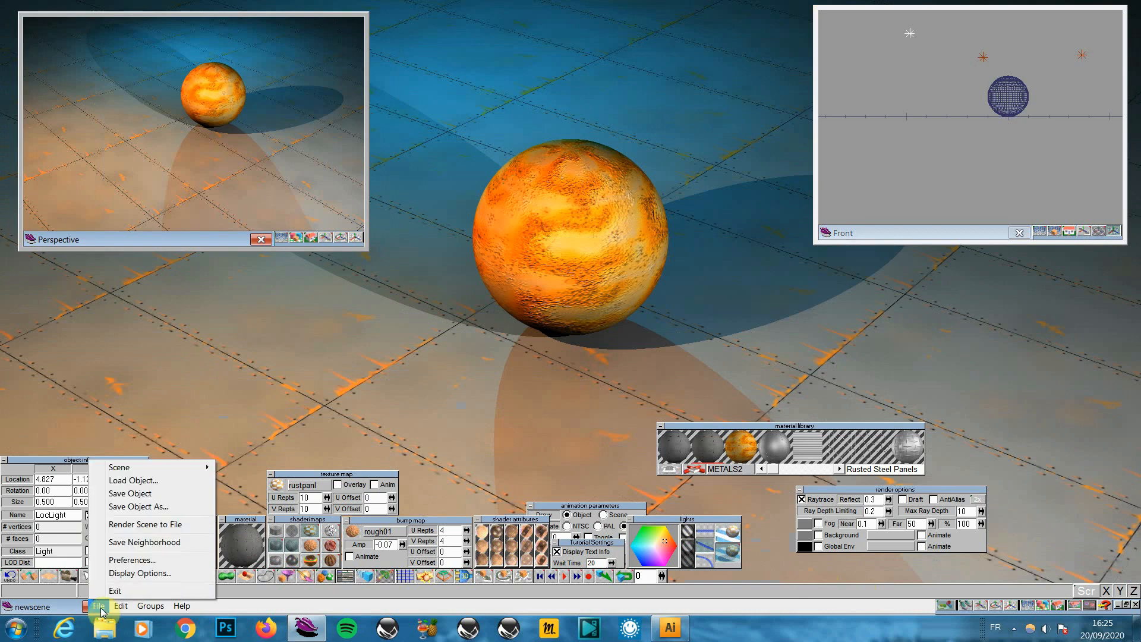
Start a new scene, discarding the changes to the sphere scene
mouse_move(130, 474)
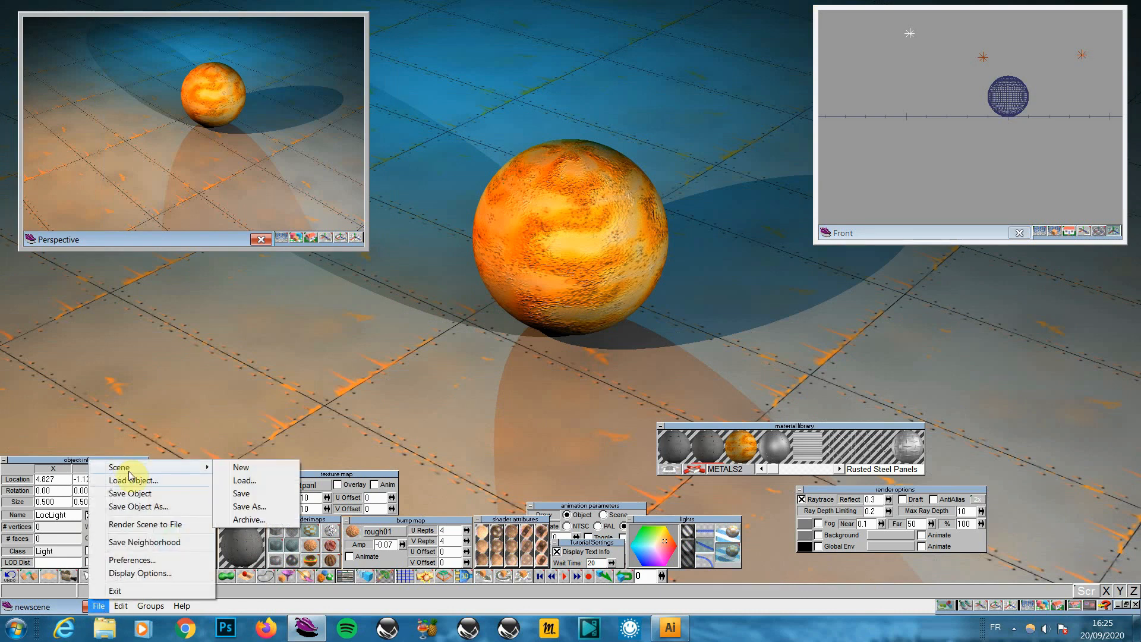
click(244, 467)
click(630, 363)
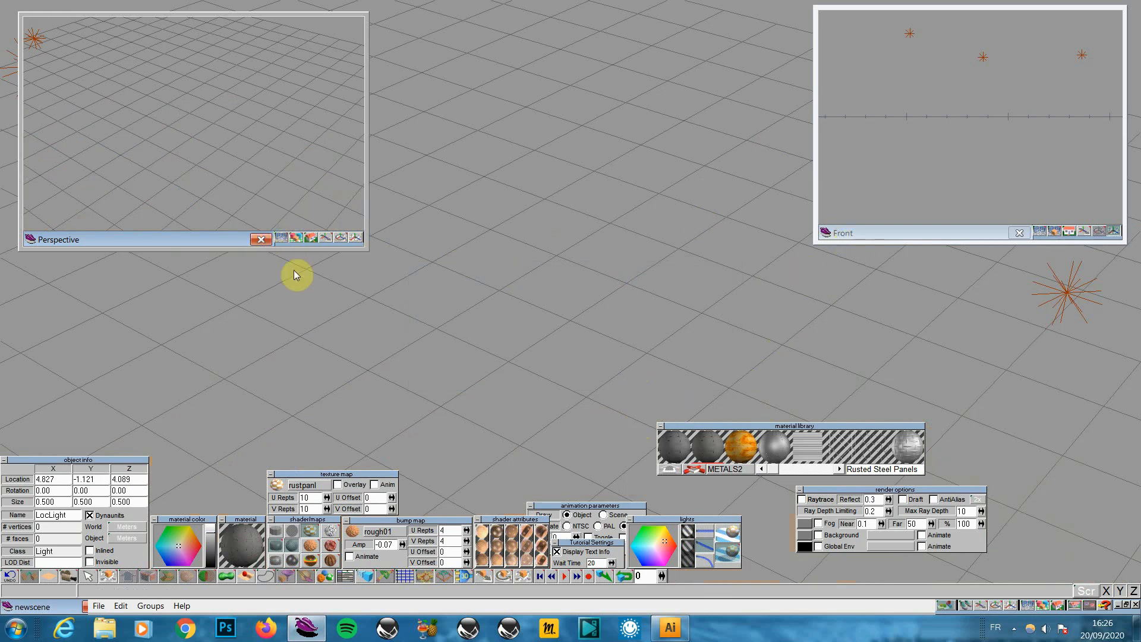
Add a plane, switch to Top view, and stretch it along X only to 4.673 by 2
click(50, 576)
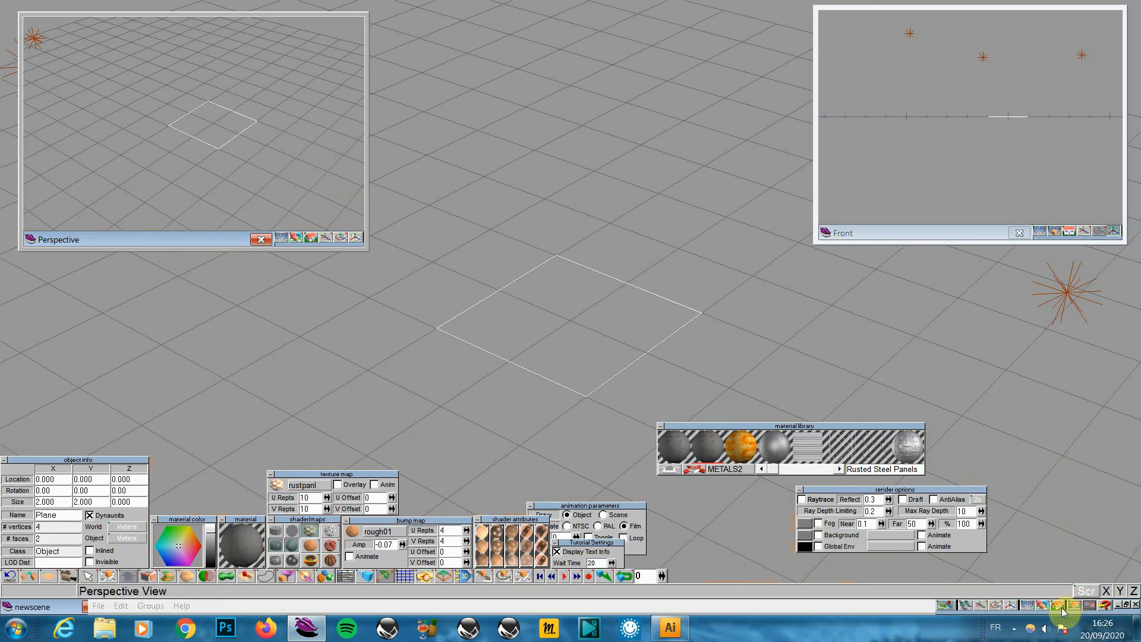
drag(1058, 604, 1060, 562)
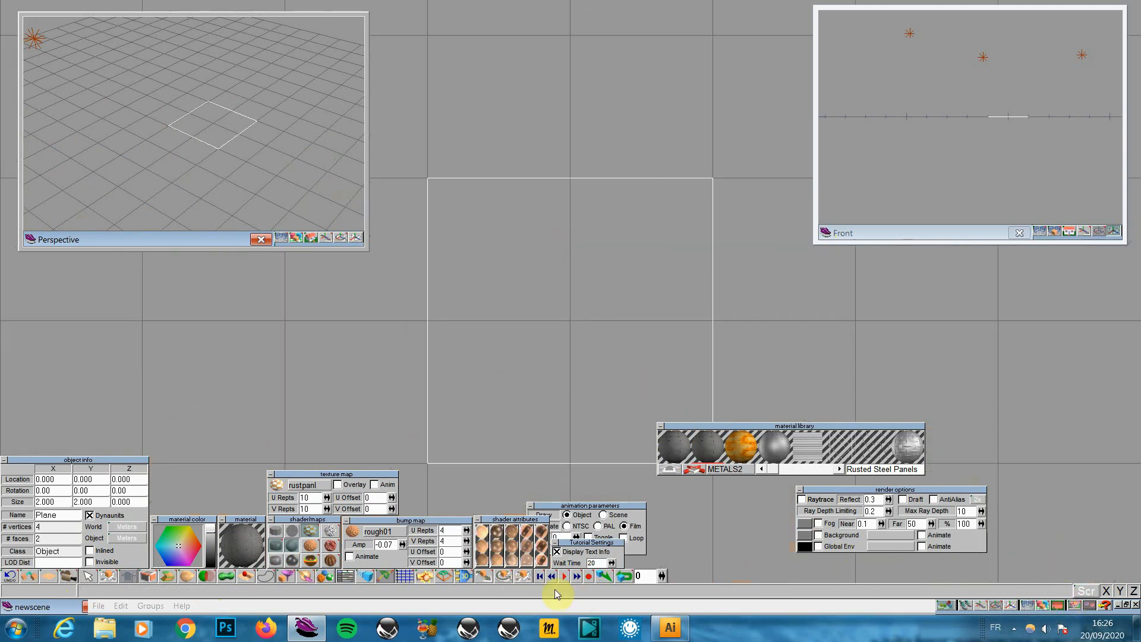
click(527, 576)
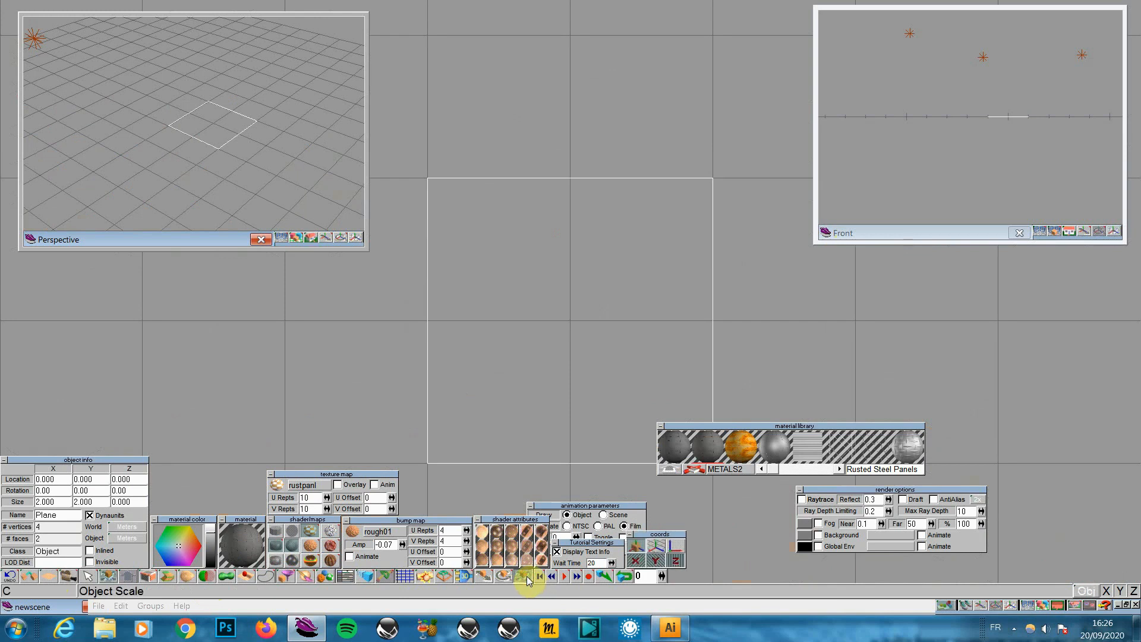
click(677, 562)
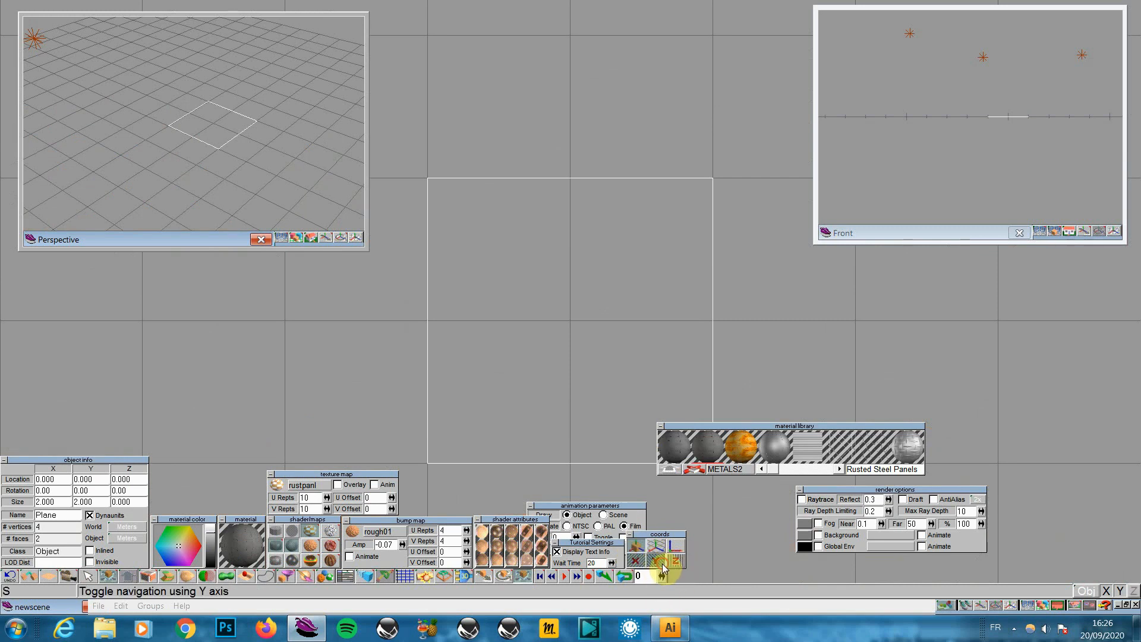
click(658, 562)
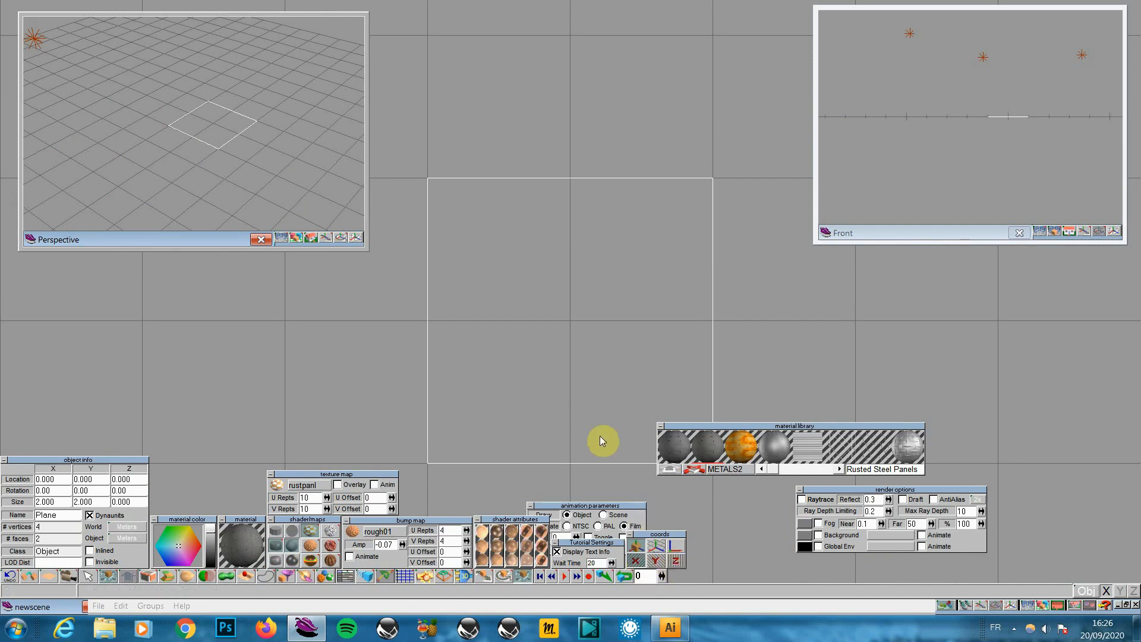
drag(554, 356, 745, 355)
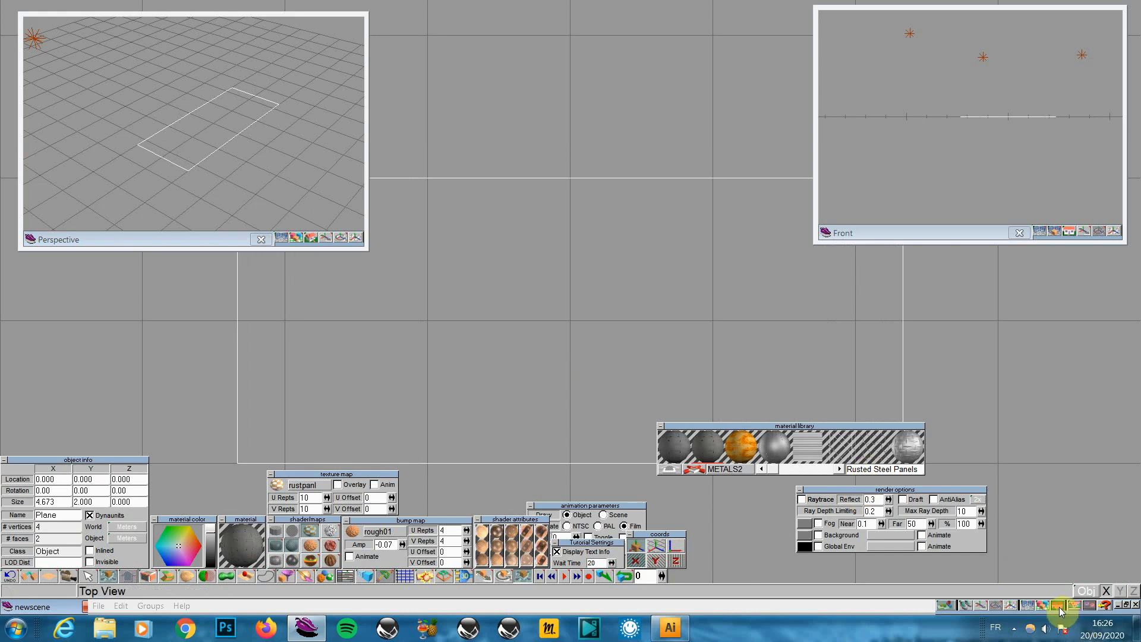
Switch the main view to Front view and shorten both small viewports
drag(1058, 607, 1061, 582)
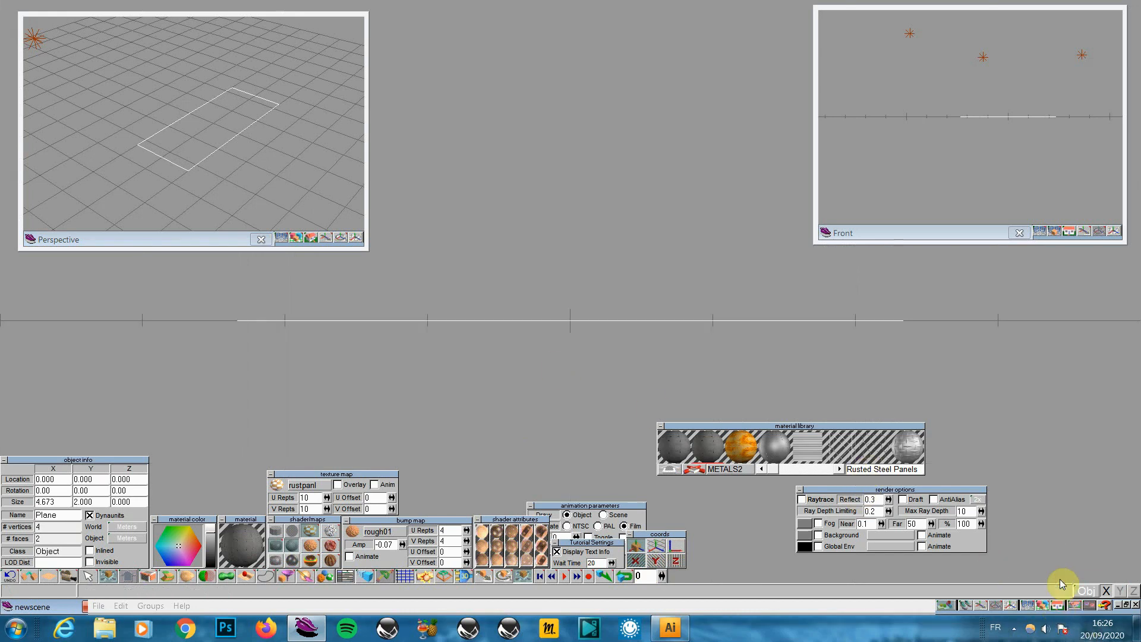
drag(934, 242, 921, 141)
drag(211, 247, 224, 113)
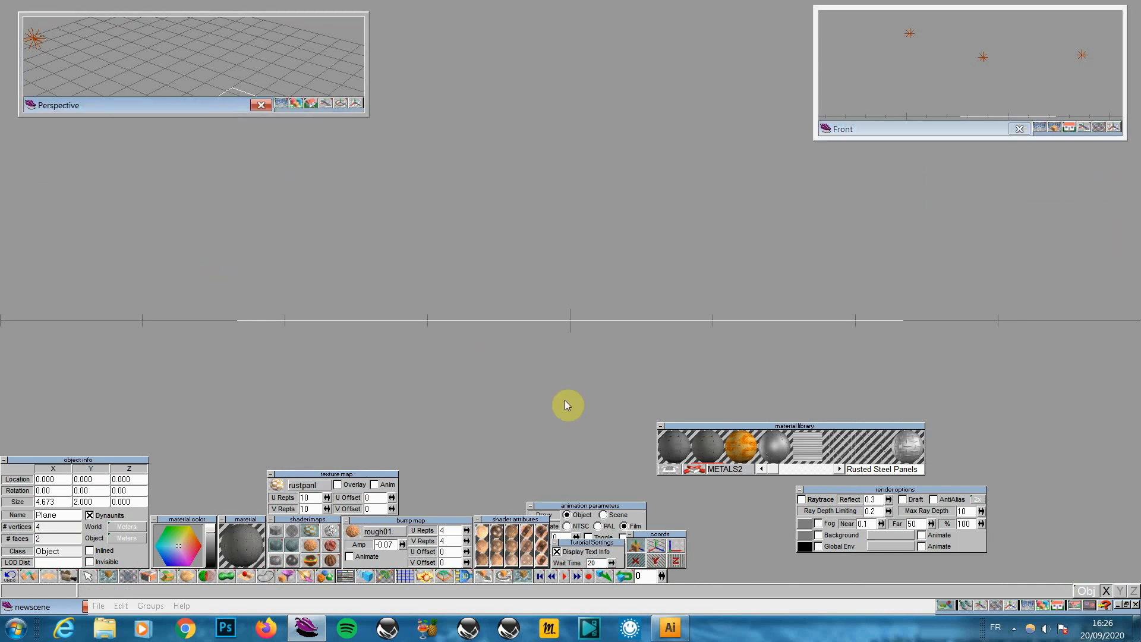
Pan the main view to frame the plane and move the material library panel lower
click(979, 605)
drag(570, 321, 577, 443)
drag(832, 430, 903, 533)
drag(938, 484, 1082, 454)
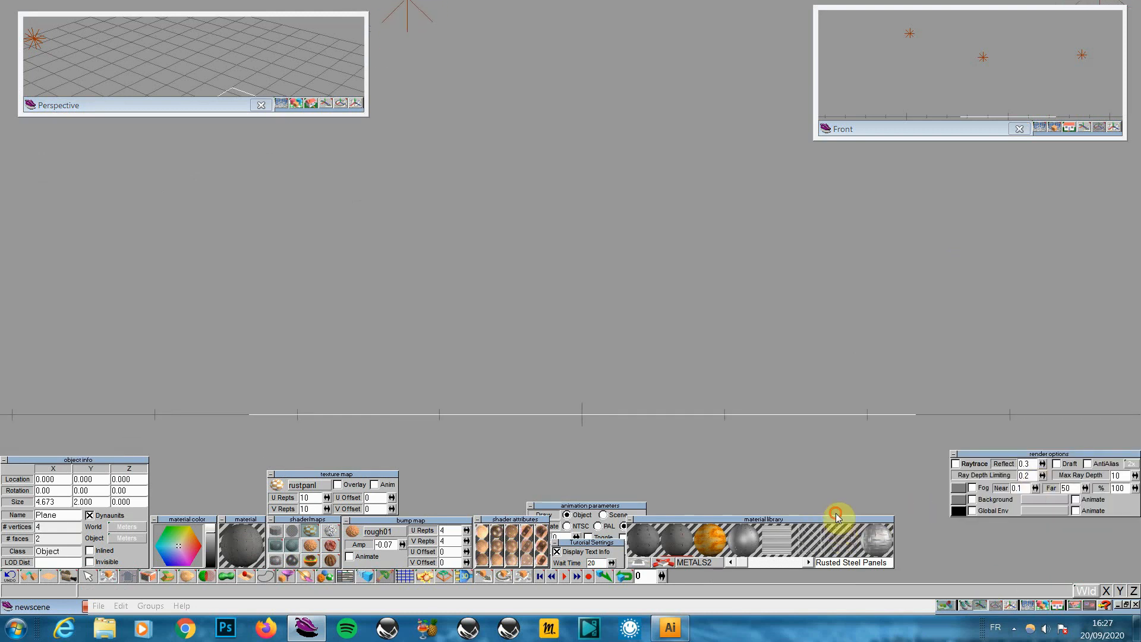
drag(838, 516, 993, 511)
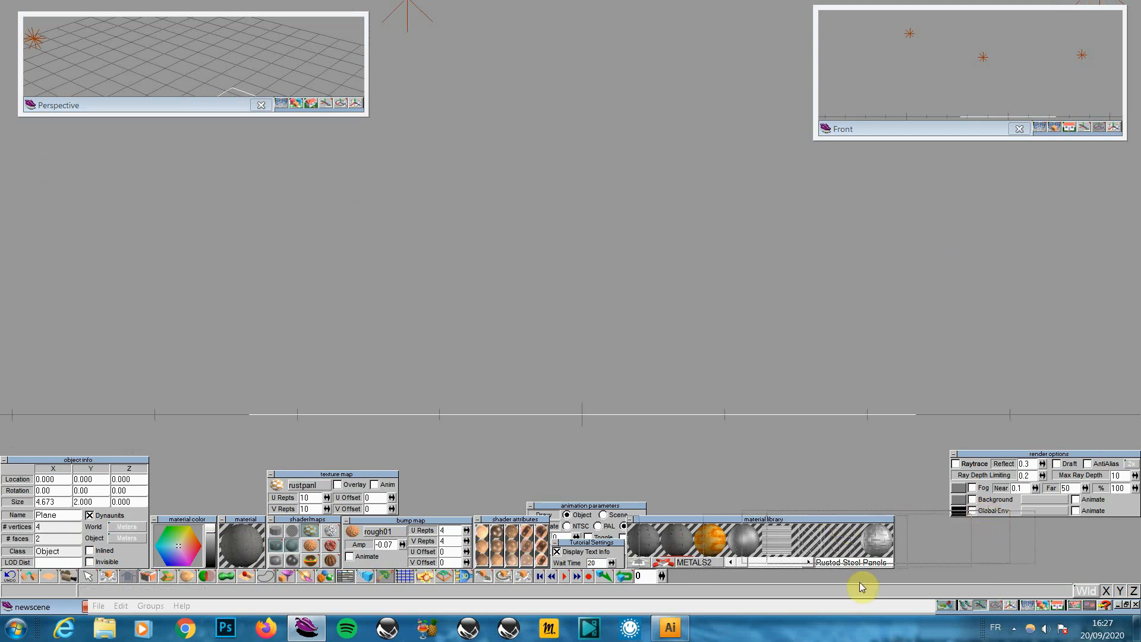
Sweep the plane into a raised block and check it with a Perspective render
click(172, 575)
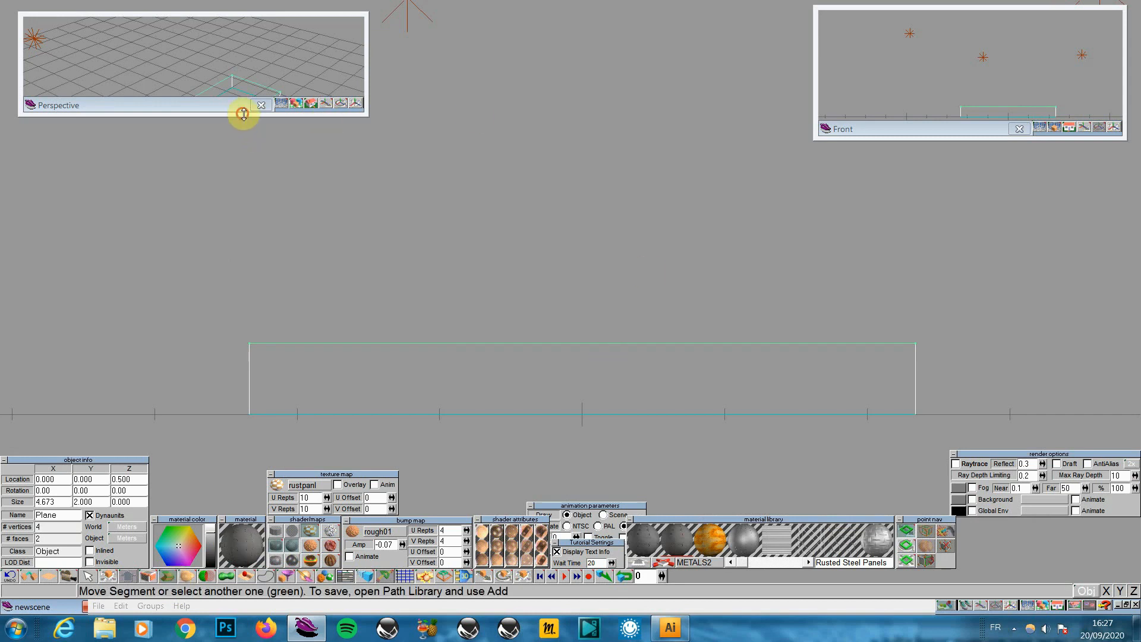
drag(243, 114, 346, 245)
click(297, 236)
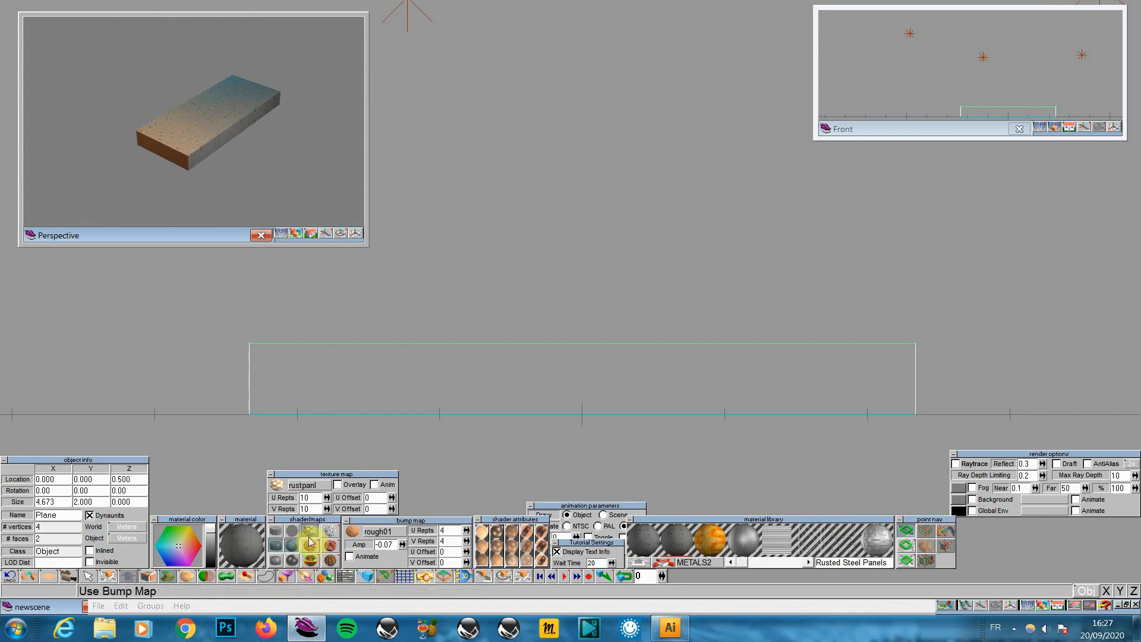
click(286, 576)
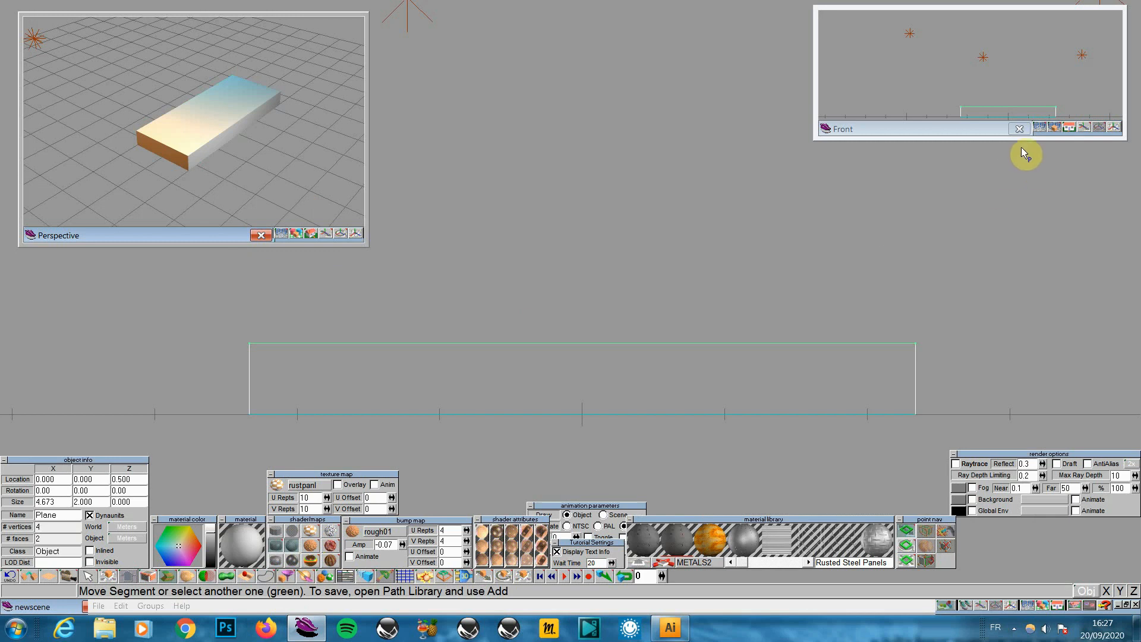
Lower the block's top along one axis until only a thin slab remains
drag(997, 140, 995, 249)
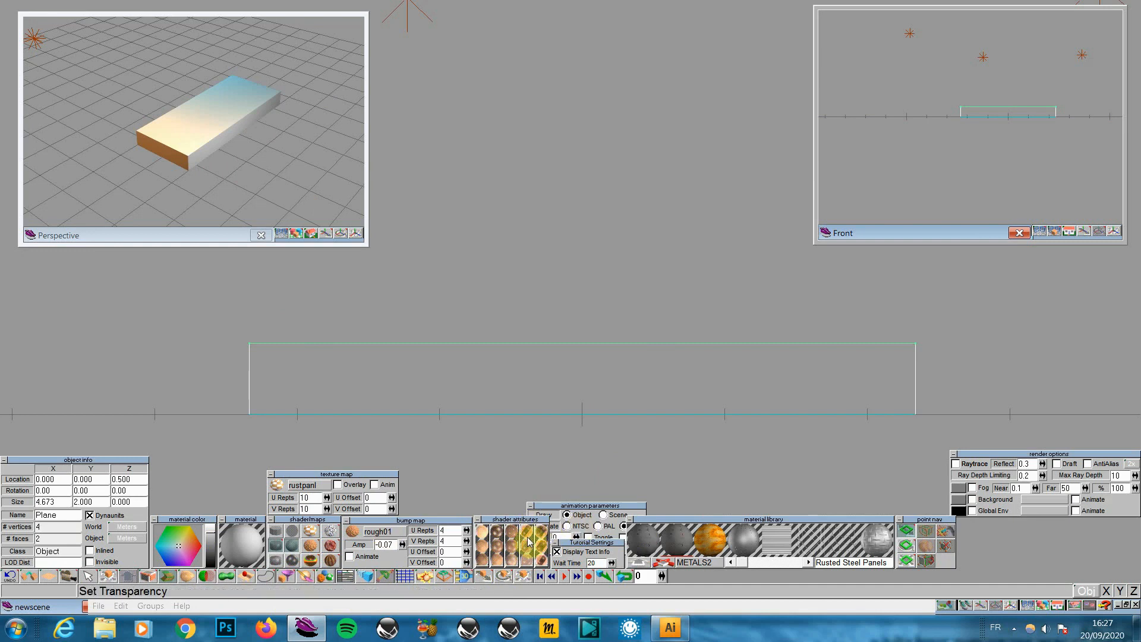
click(910, 528)
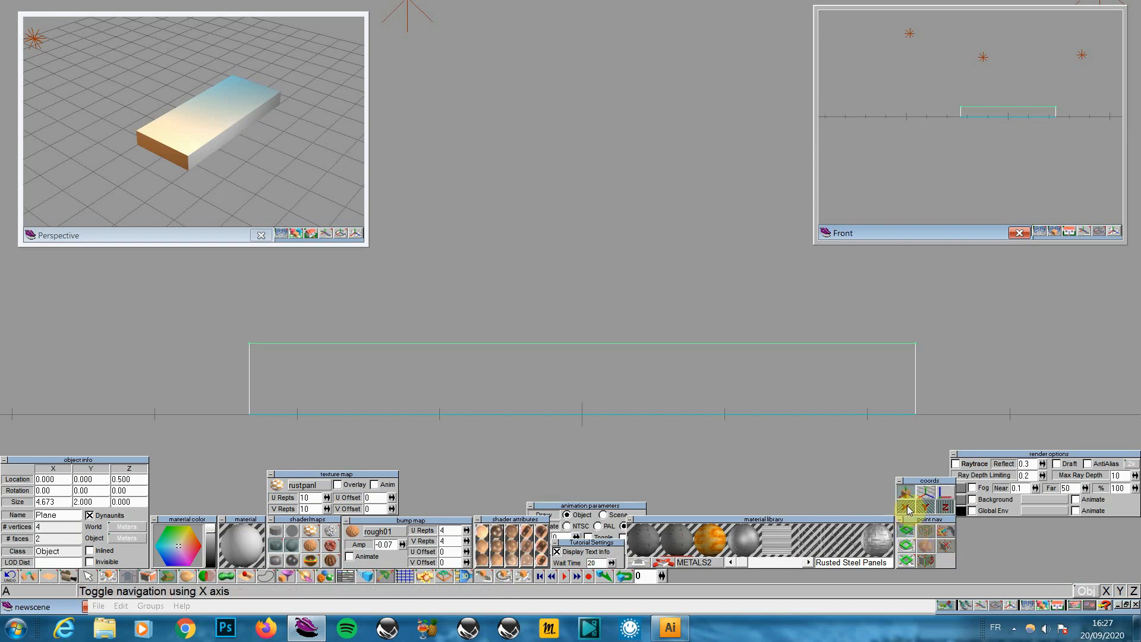
click(946, 510)
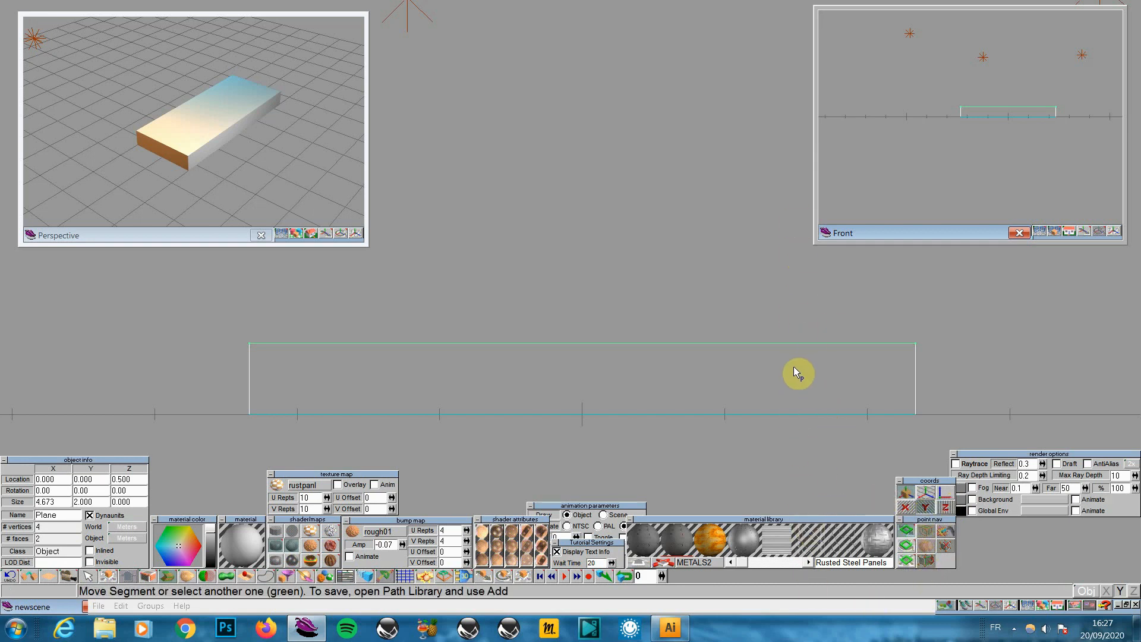
drag(795, 374, 794, 443)
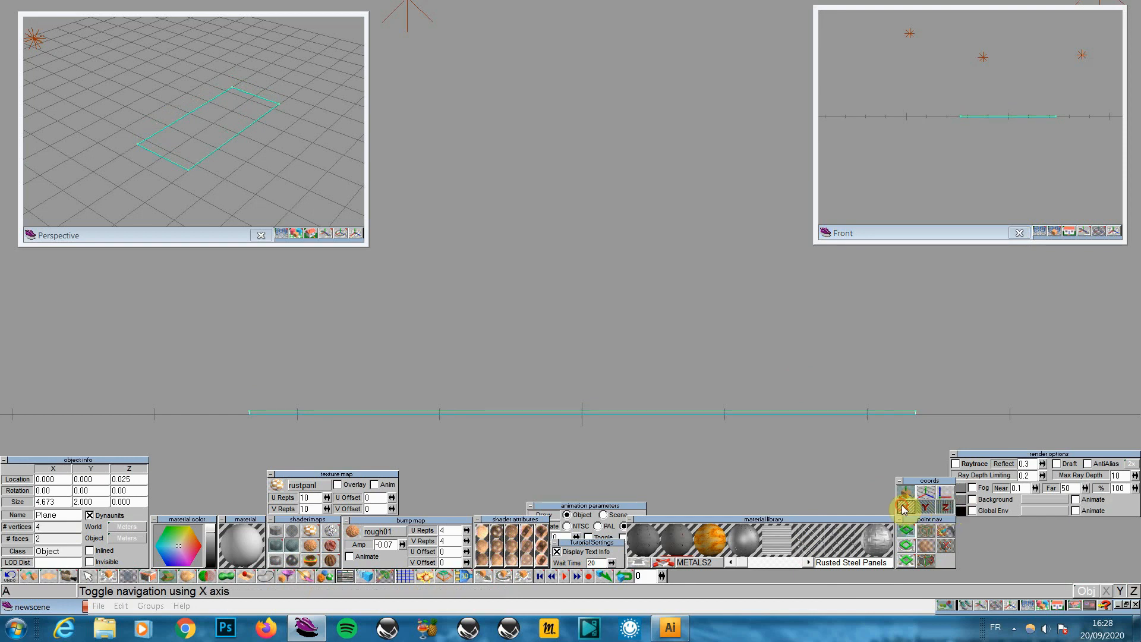
Scale the slab's top outline out to 4.730 by 2.024 units
click(906, 565)
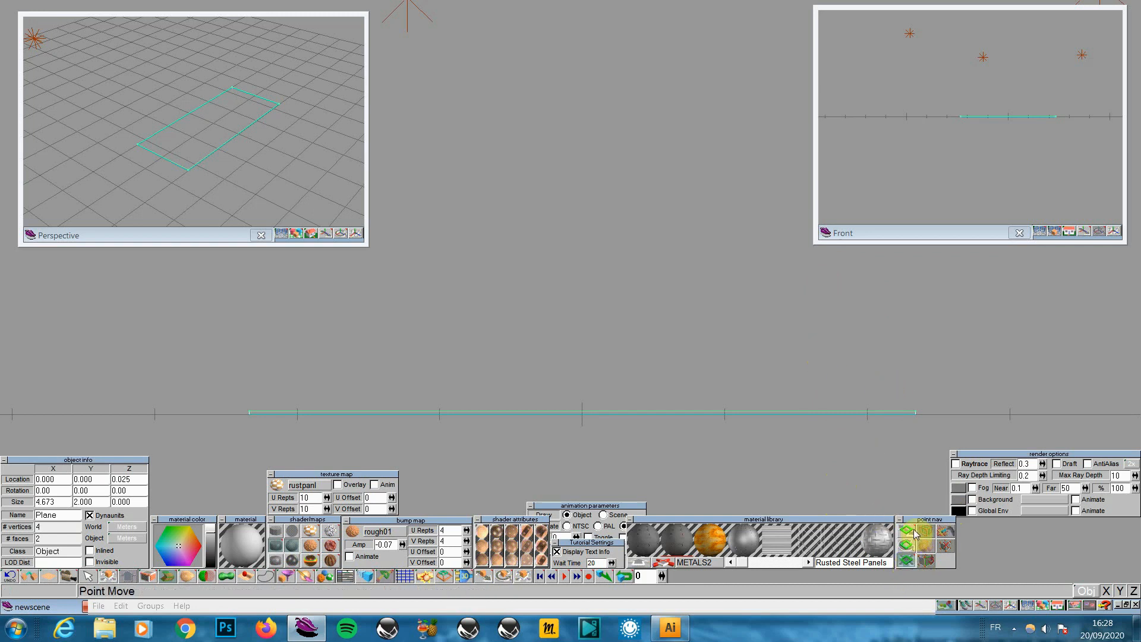
click(907, 561)
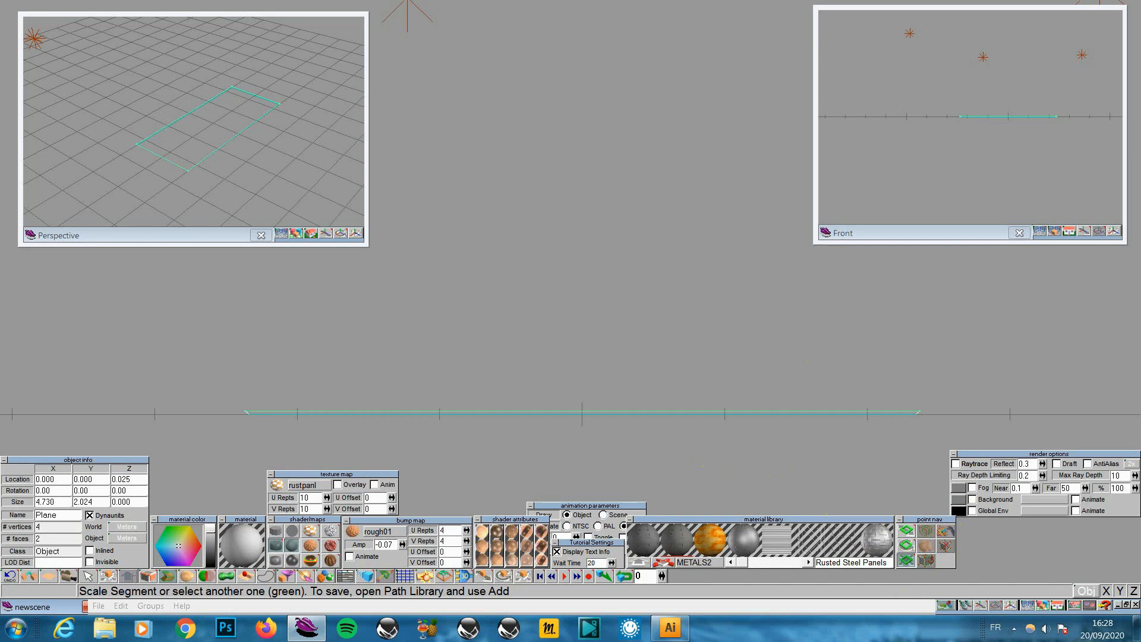
mouse_move(293, 236)
mouse_down()
mouse_move(327, 199)
mouse_move(323, 179)
mouse_move(330, 209)
mouse_move(267, 319)
mouse_up()
click(340, 236)
click(355, 235)
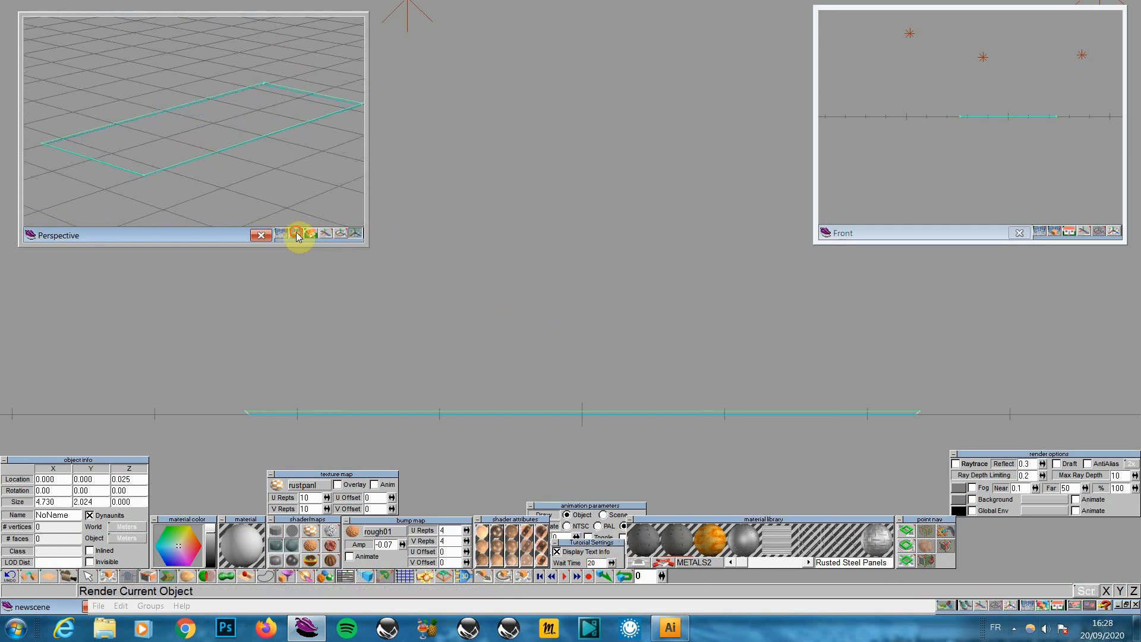
Render the scene in Perspective, dismiss the alert, and return the view to wireframe
drag(296, 233, 281, 212)
click(669, 363)
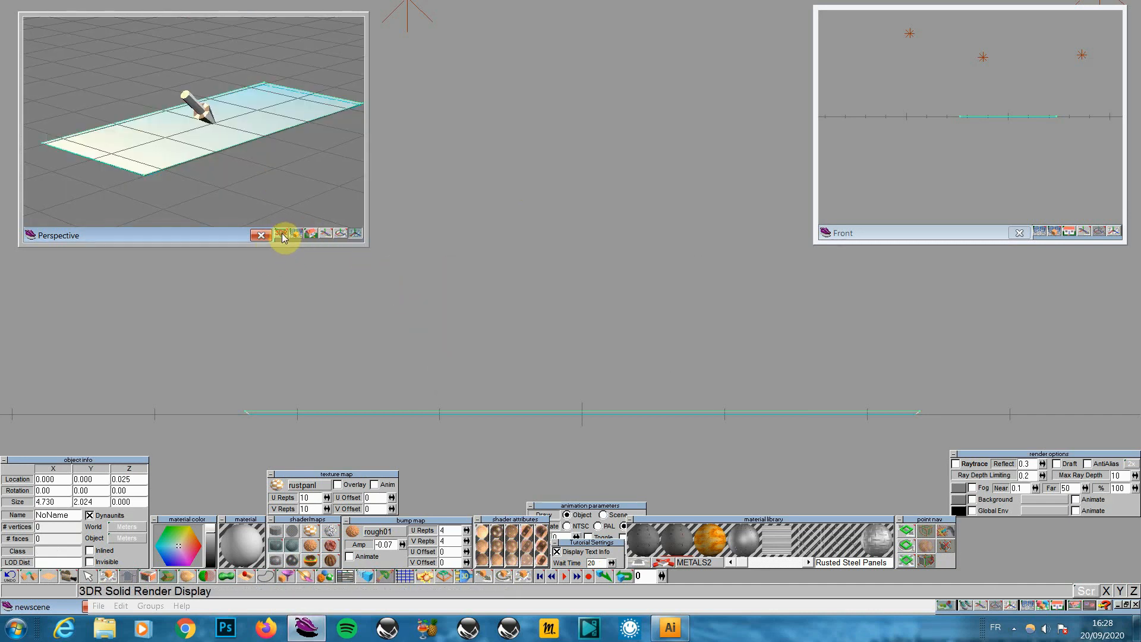
drag(282, 238, 283, 193)
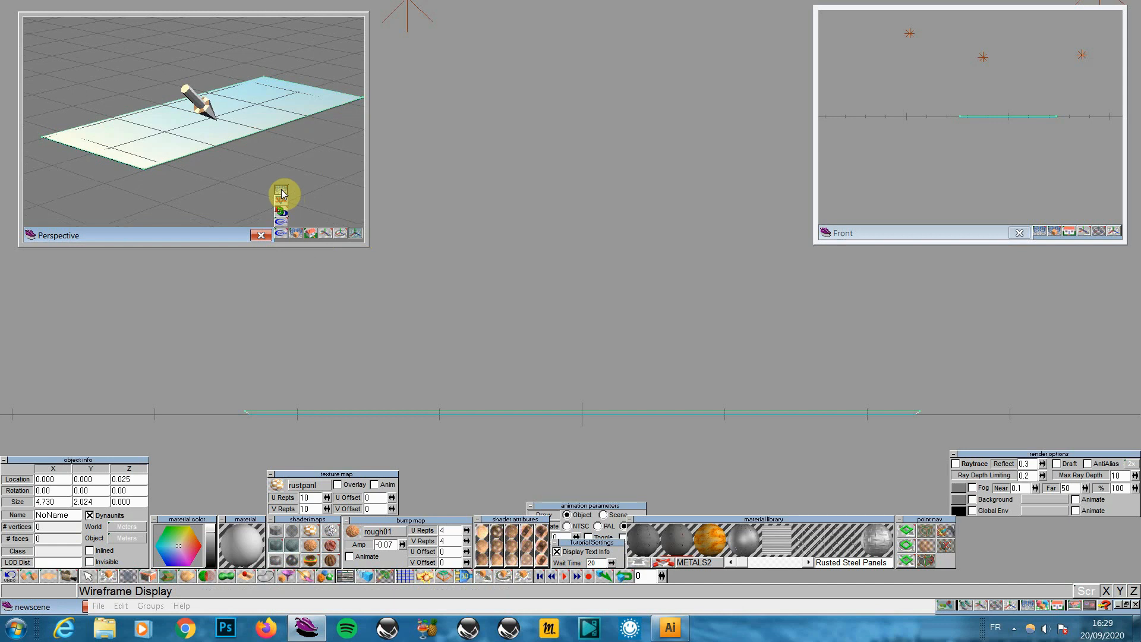
drag(282, 193, 285, 191)
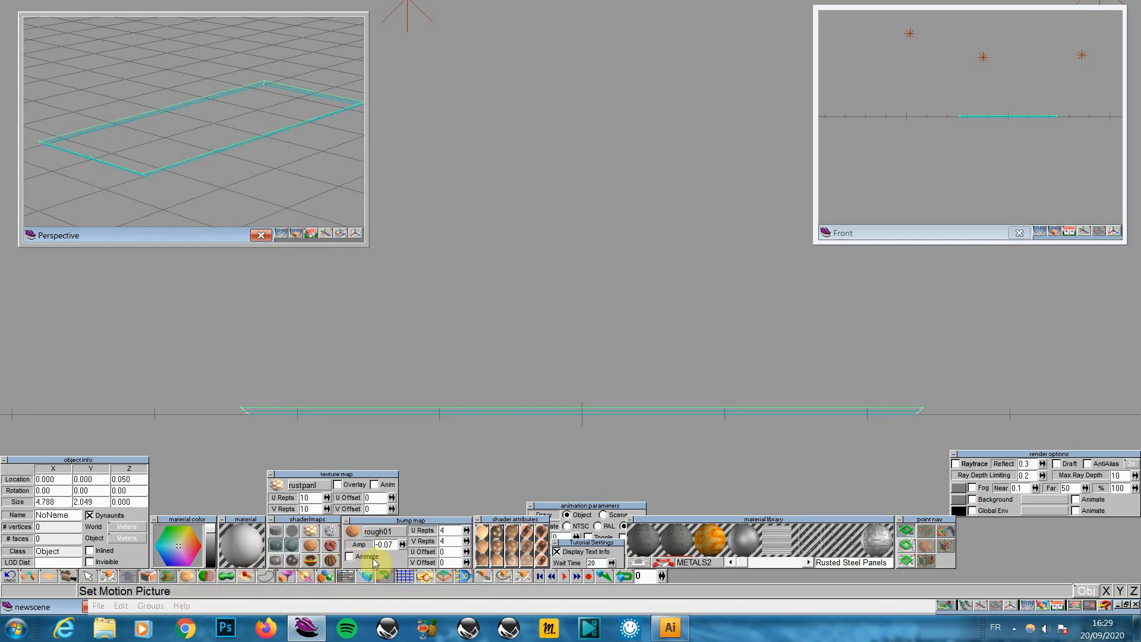
Add two thin sweep layers and scale the new top outline in the front view
click(169, 576)
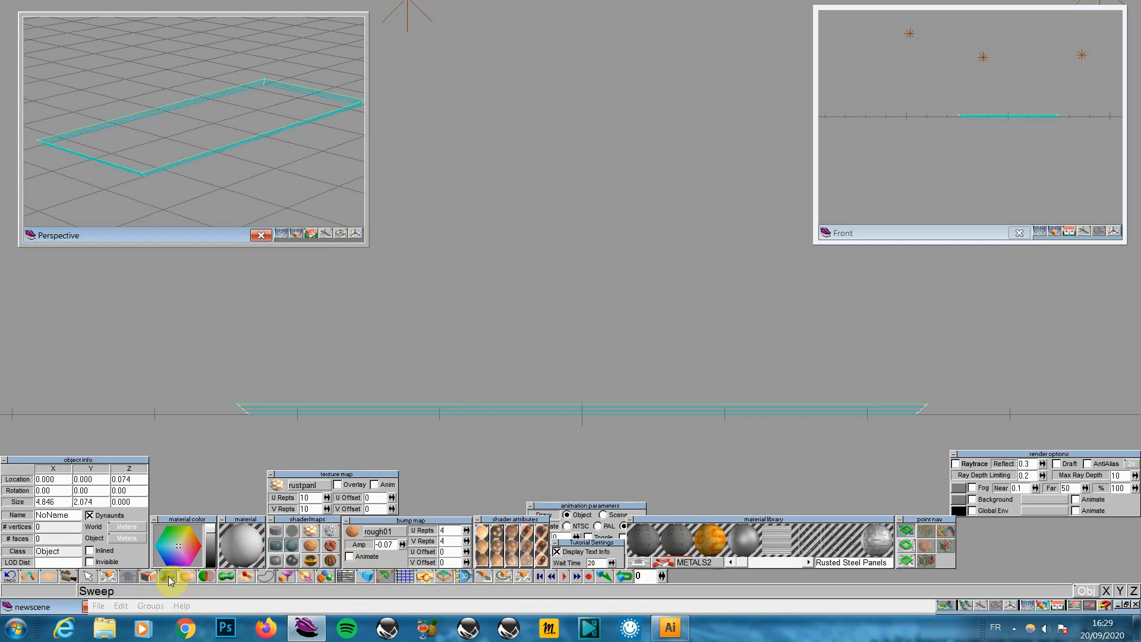
click(169, 576)
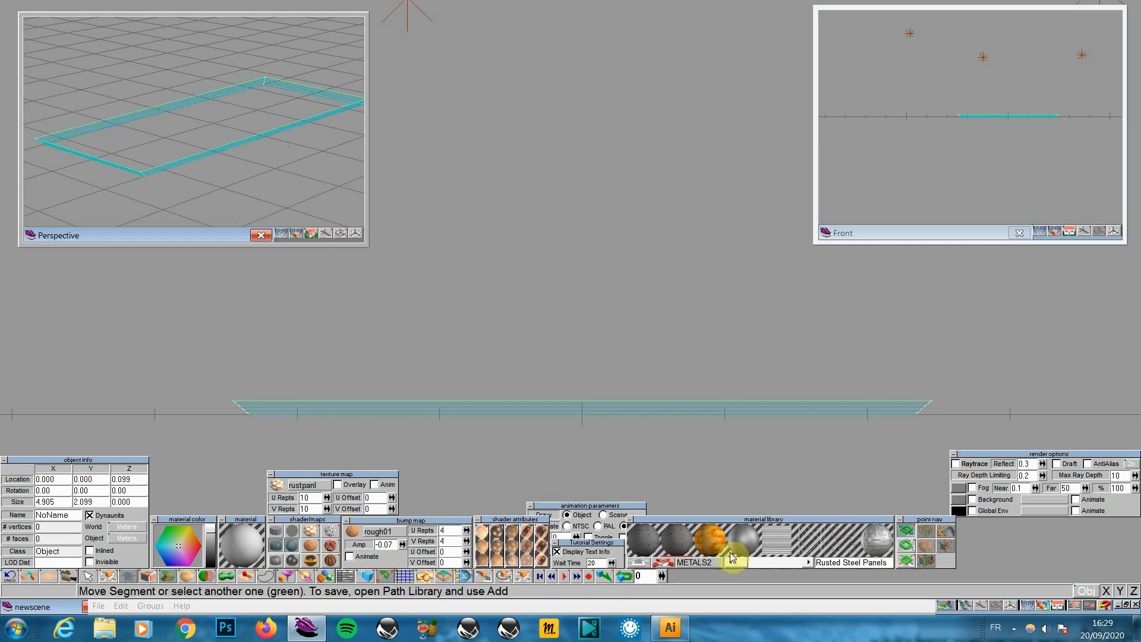
drag(787, 519, 805, 486)
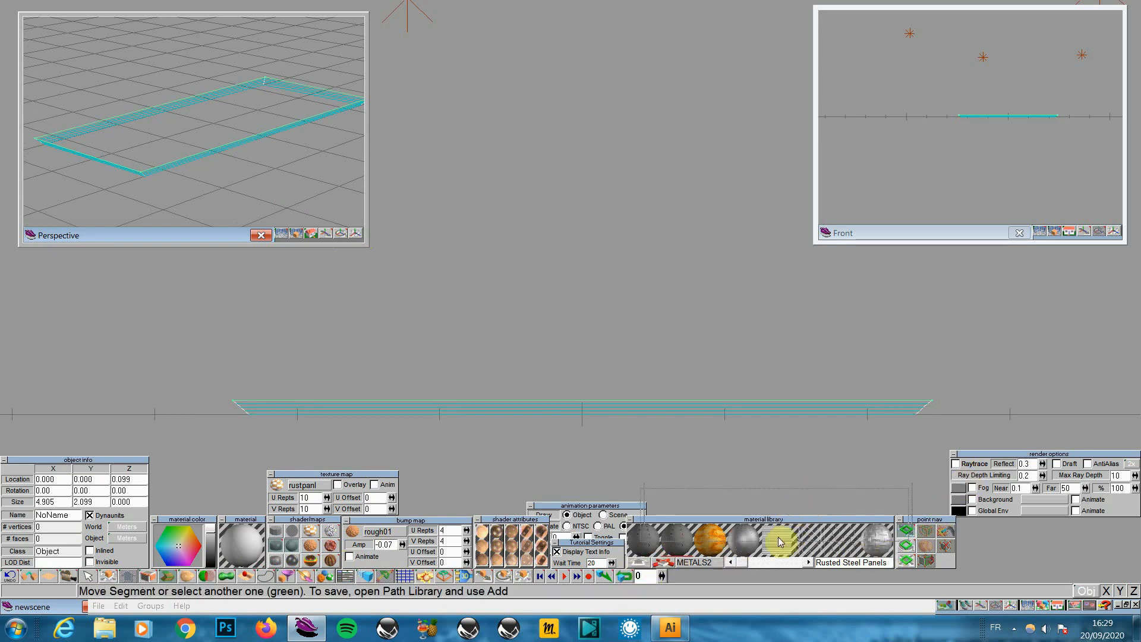
click(636, 560)
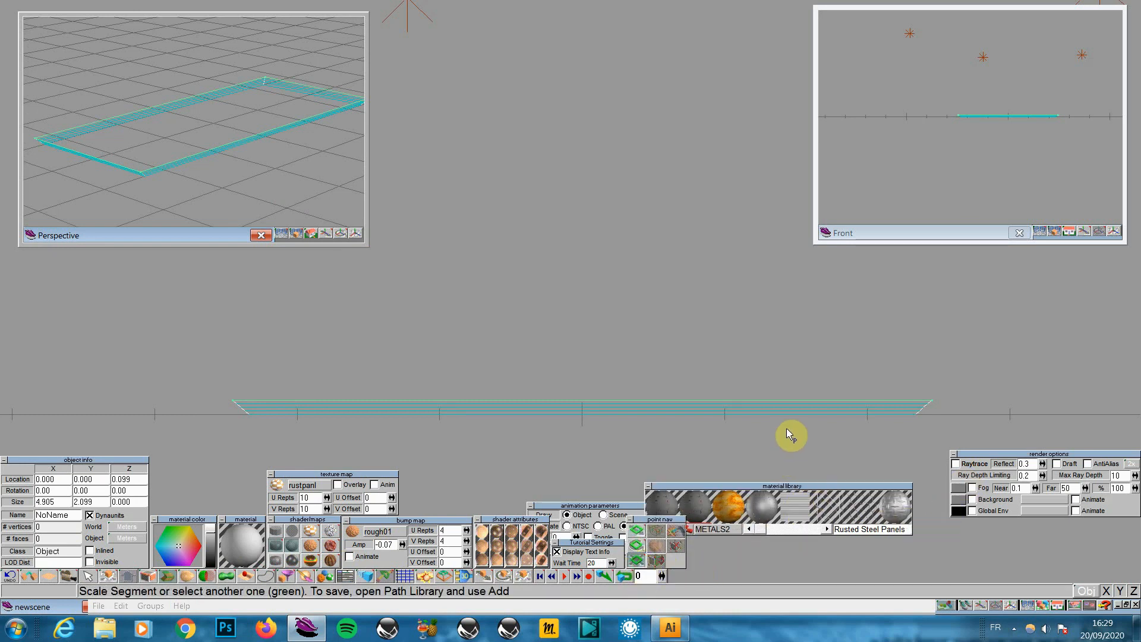
click(636, 560)
click(785, 462)
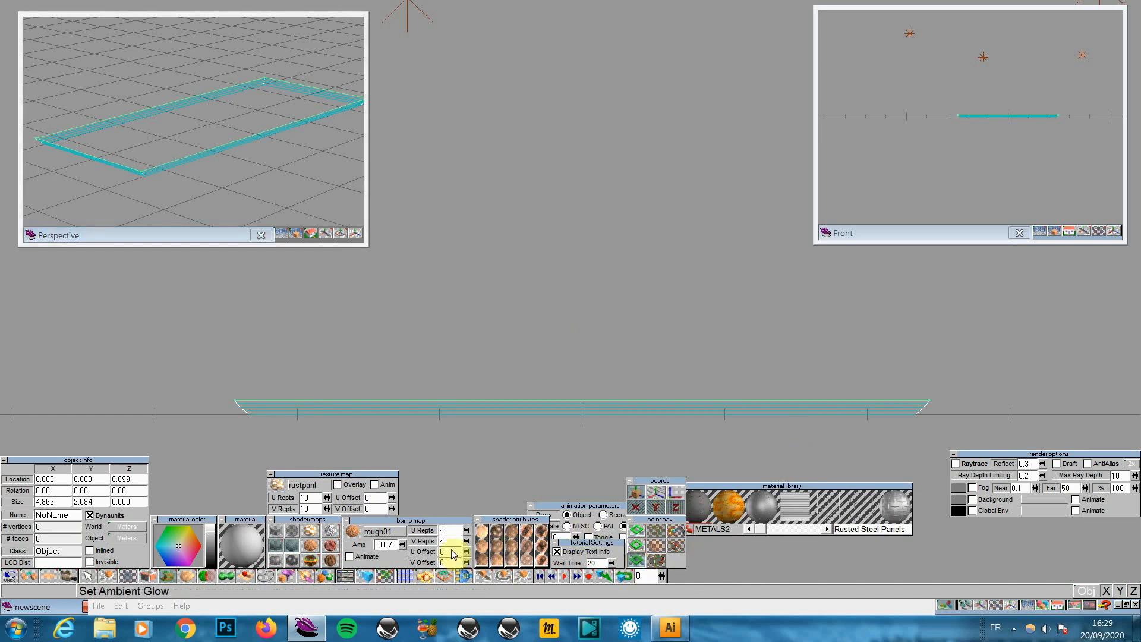
Sweep two more layers, widening the slab to 4.861 by 2.080, and render it shaded
click(169, 579)
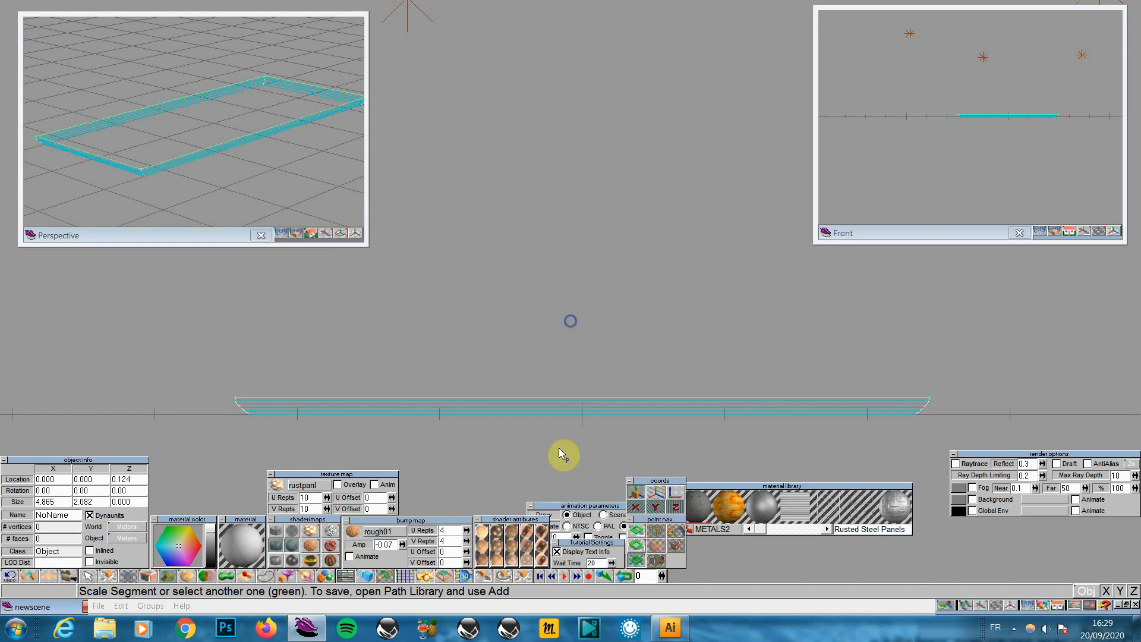
click(167, 577)
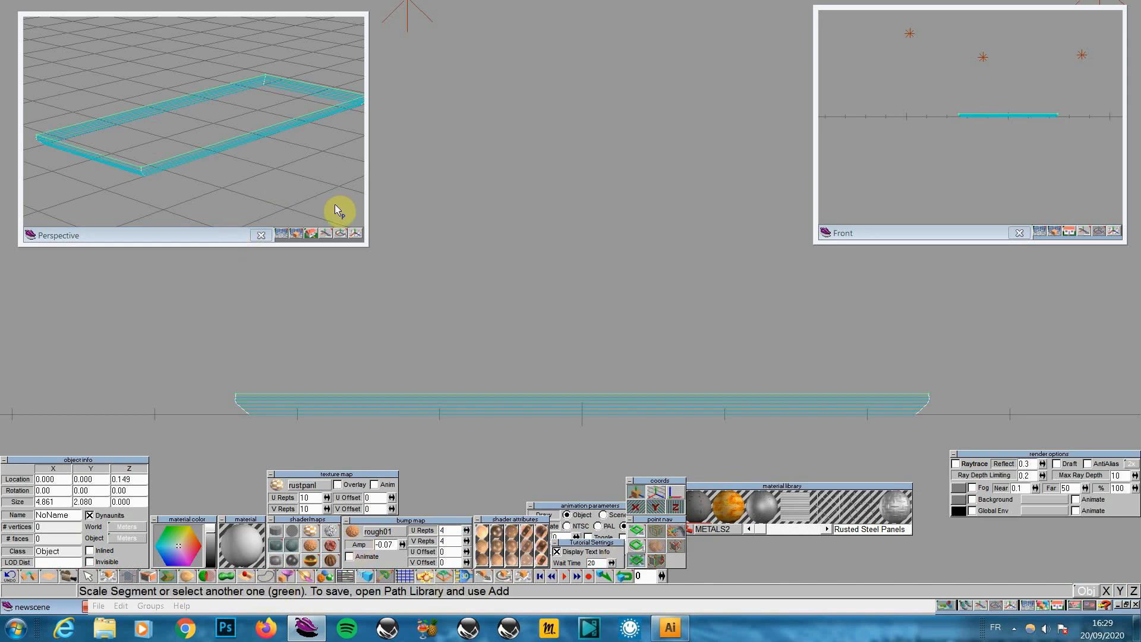
click(296, 234)
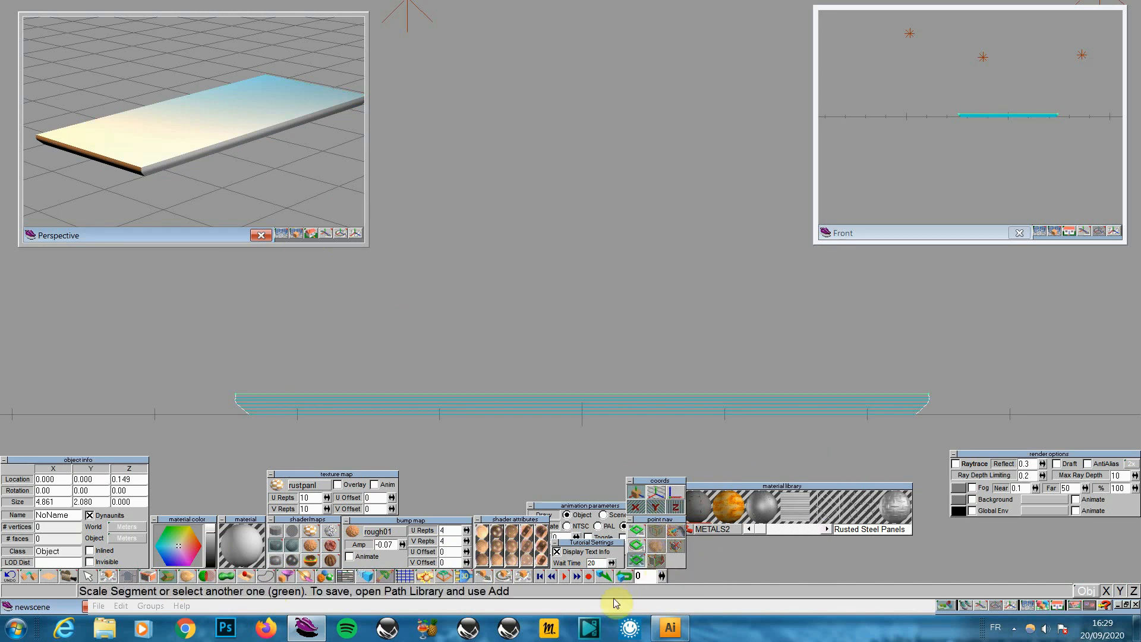
Raise the top outline straight up about 1.6 units, restricted to the vertical axis
click(638, 531)
click(639, 529)
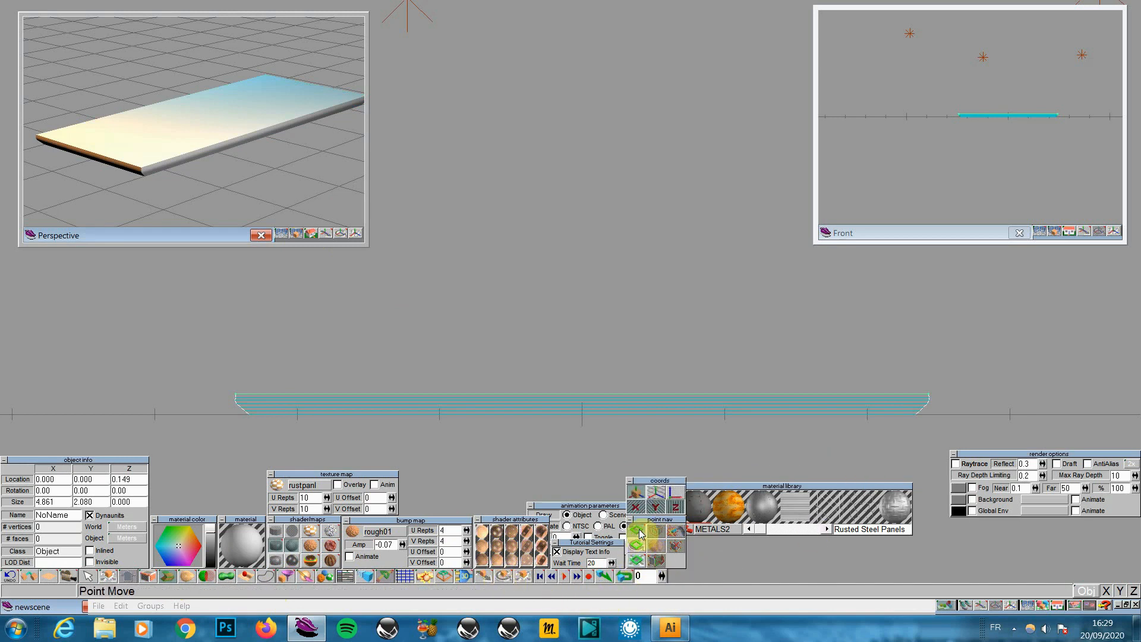
click(637, 508)
click(676, 509)
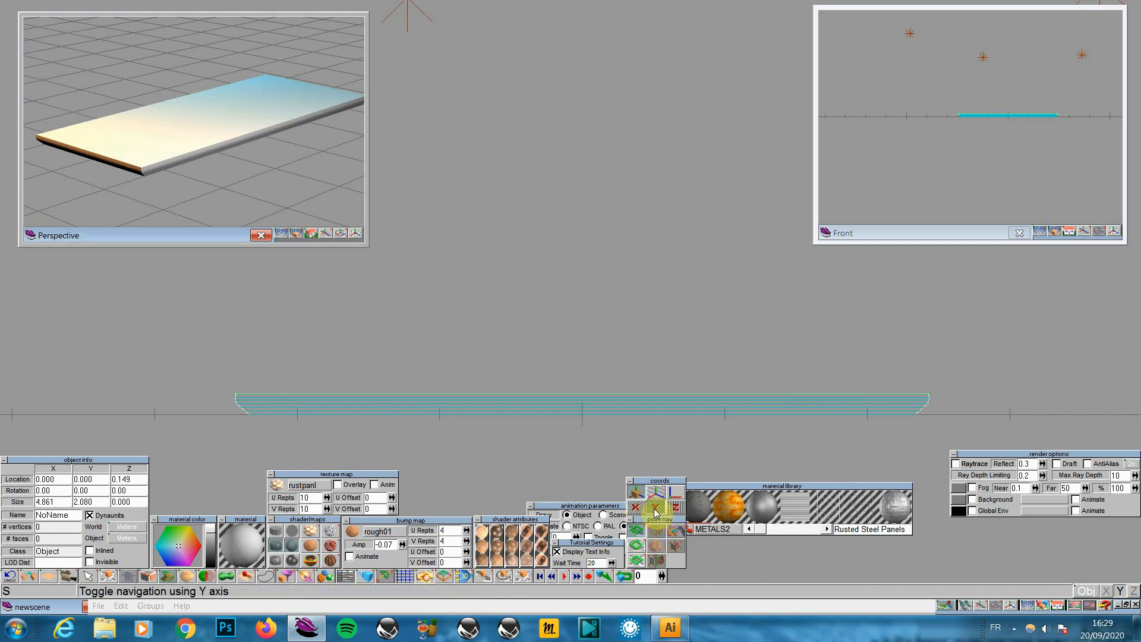
drag(566, 446, 566, 239)
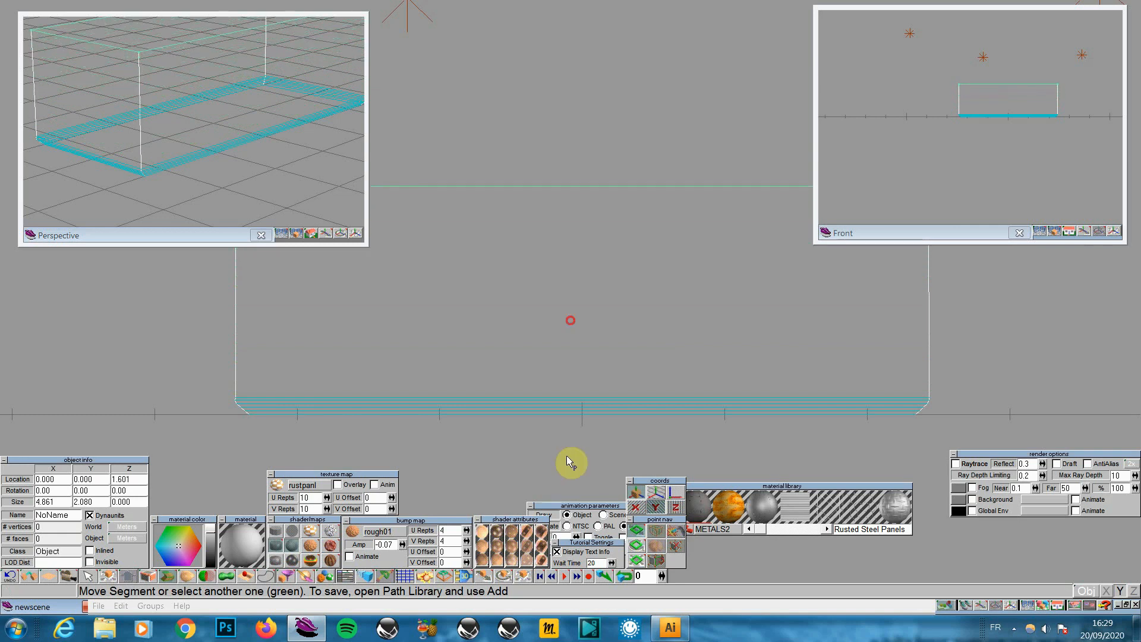
Zoom out and pan the main view to frame the tall section
click(1013, 603)
drag(1018, 425, 1054, 430)
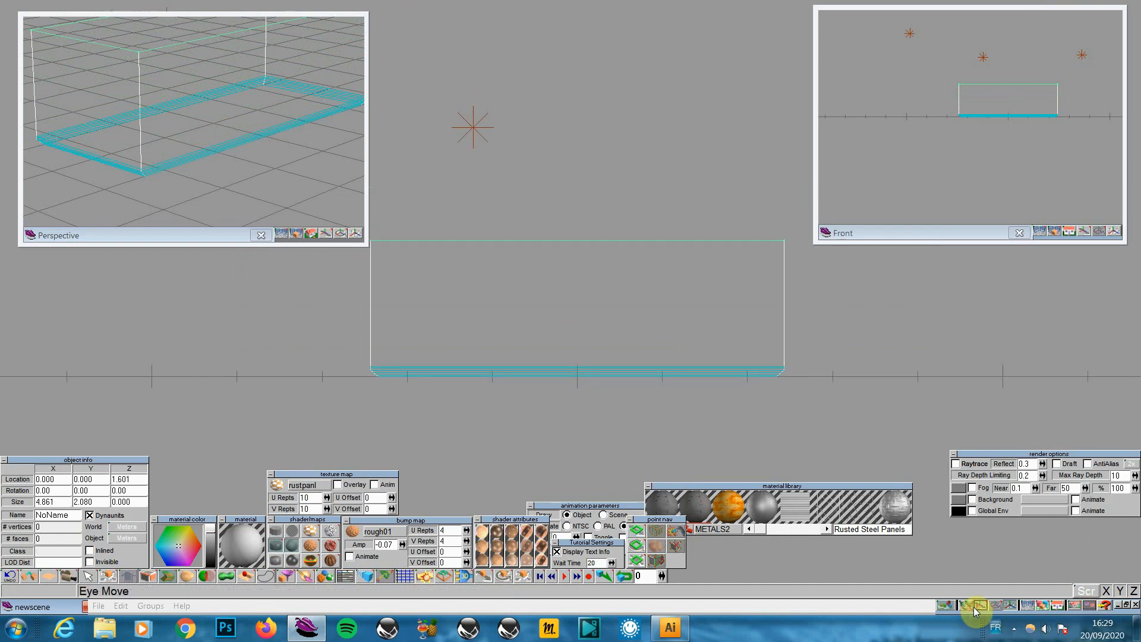
drag(971, 392, 960, 391)
drag(958, 439, 943, 378)
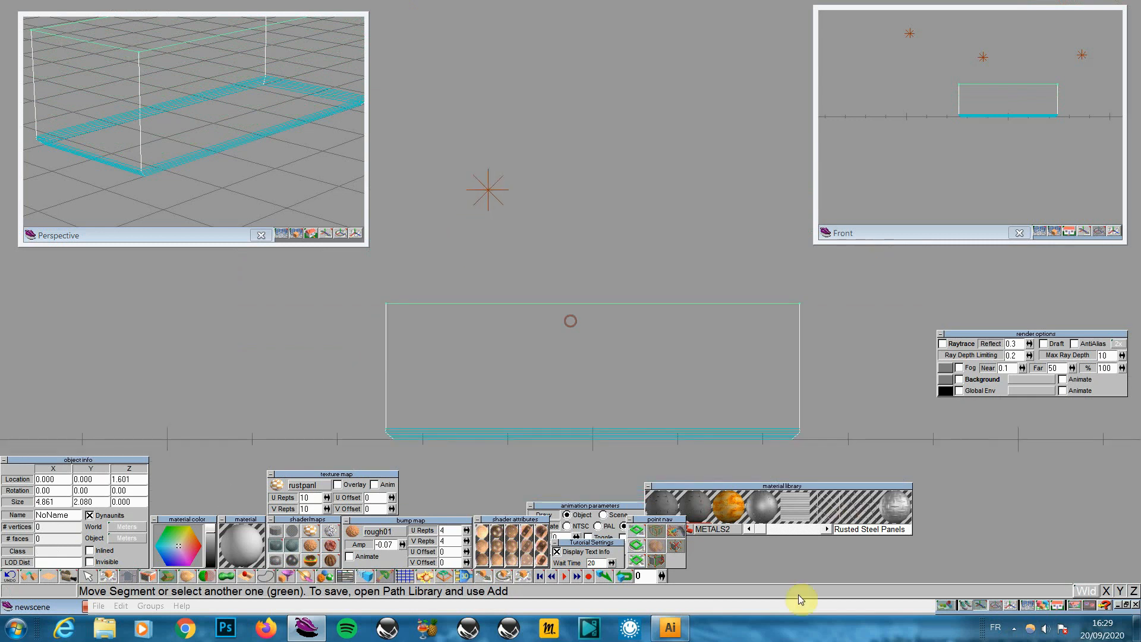
click(636, 563)
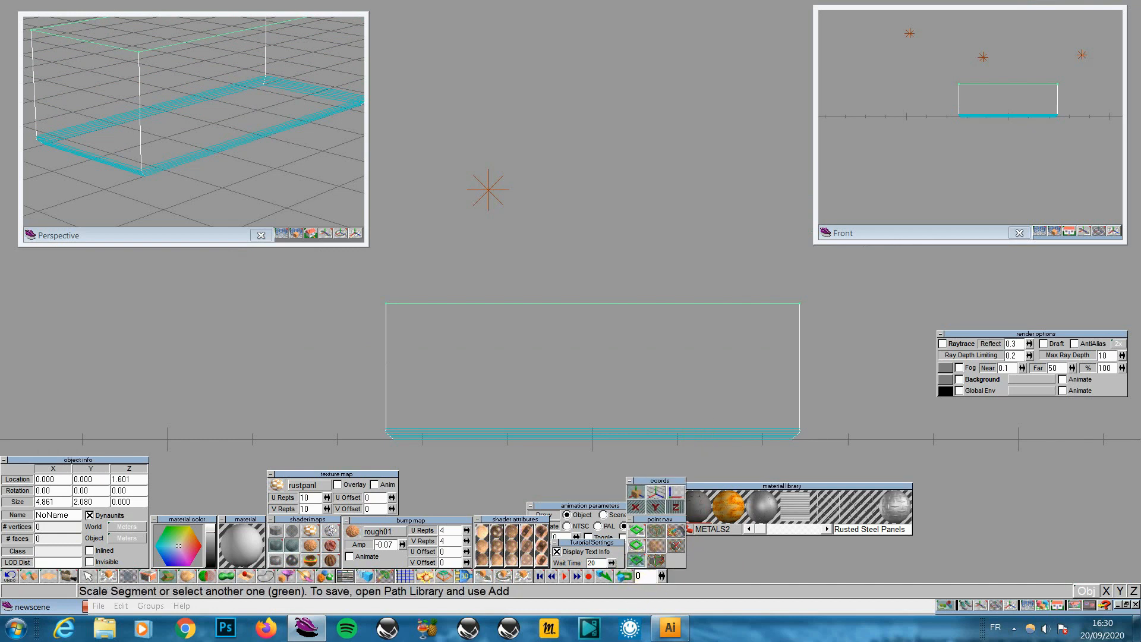
Undo a trial taper and lower the top section of the base instead
drag(594, 369, 566, 368)
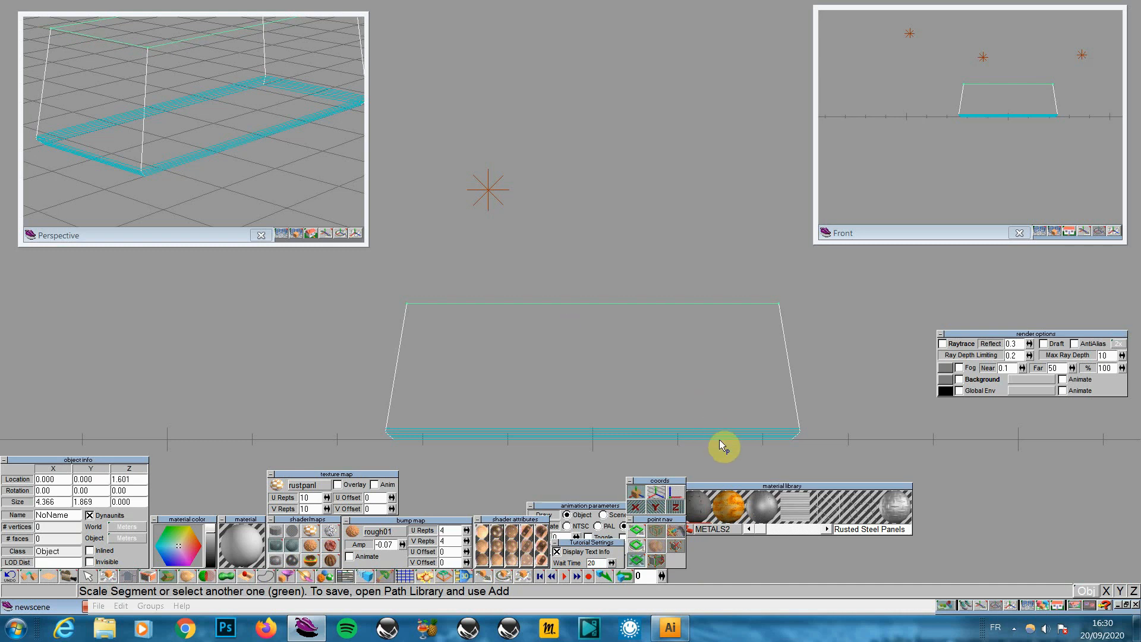
key(ctrl+z)
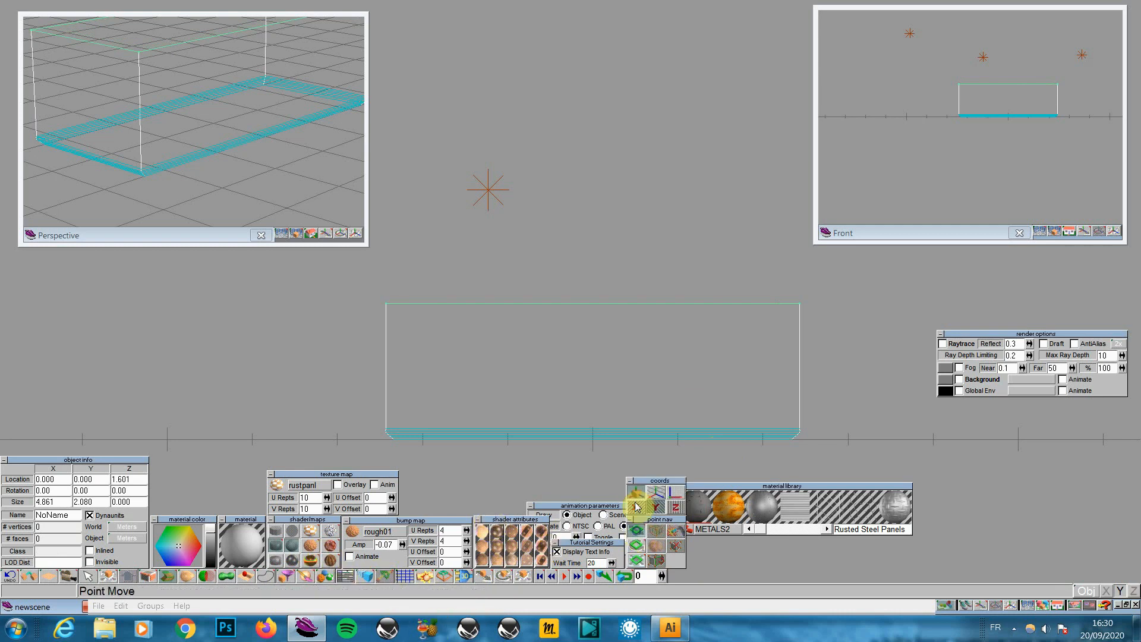
drag(609, 393, 608, 462)
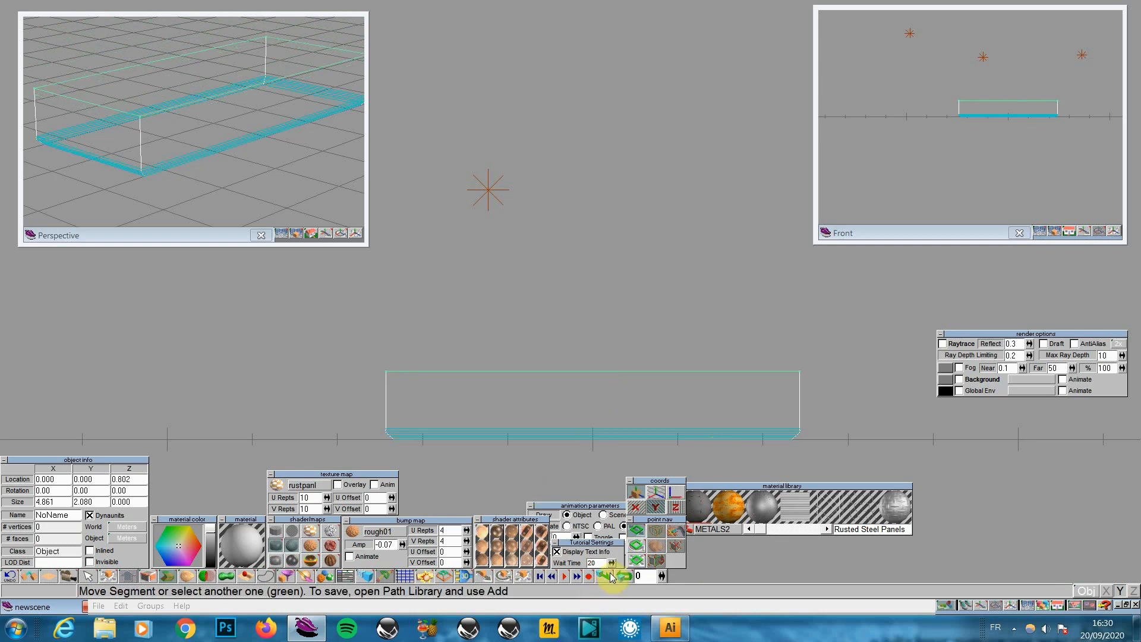
click(636, 560)
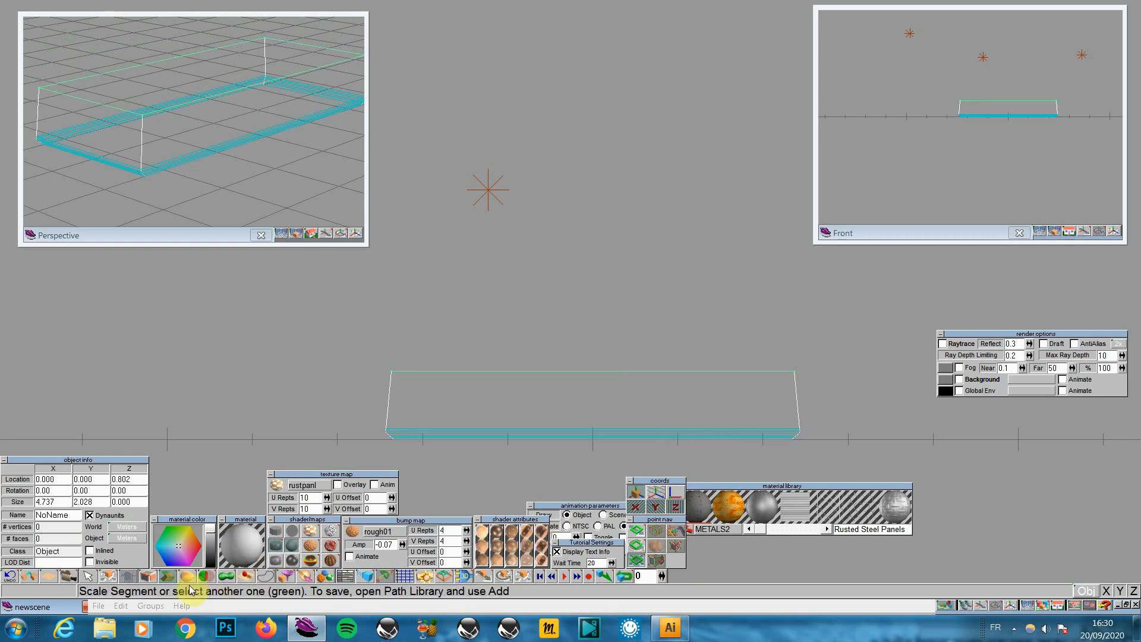
Sweep three more sections, lowering and scaling them to bevel the top to 4.254 by 1.820
click(170, 576)
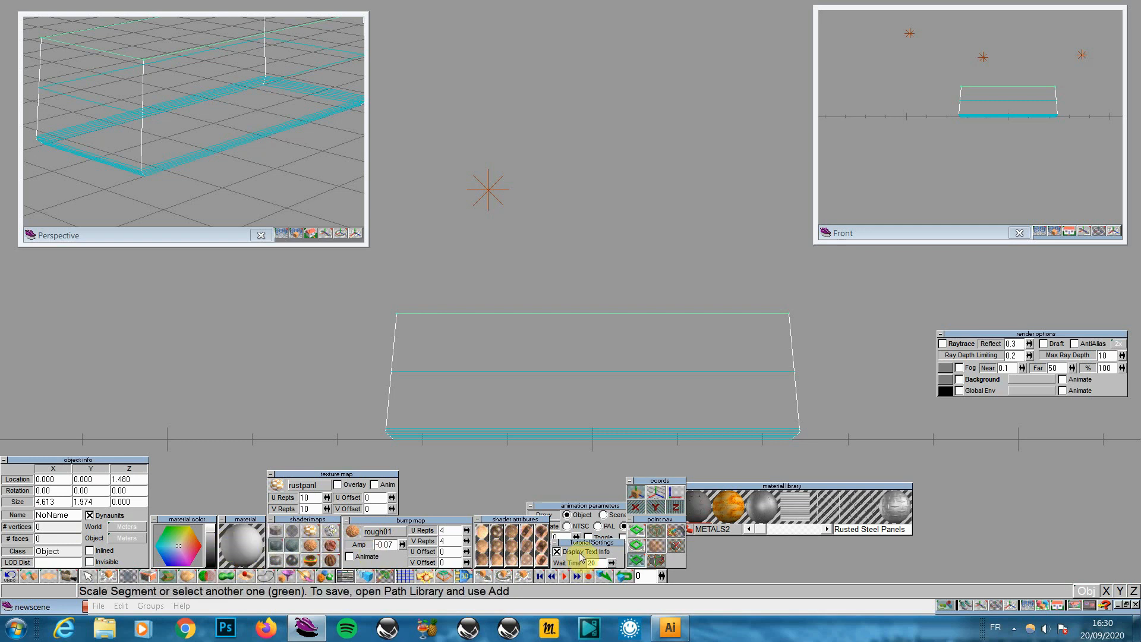
click(638, 535)
drag(578, 387, 578, 435)
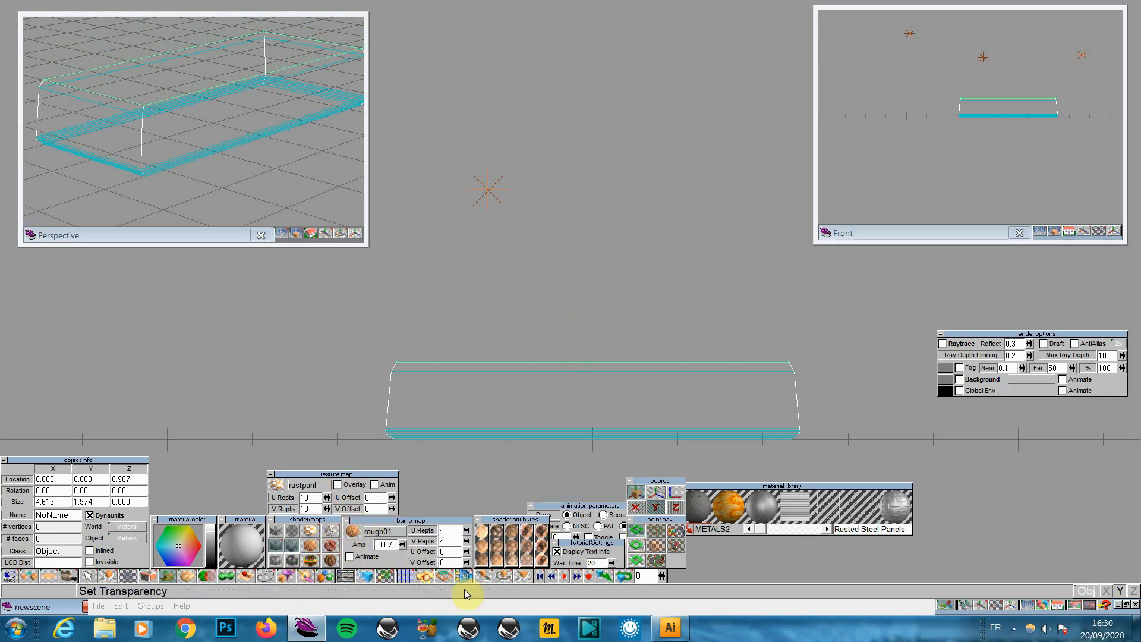
click(169, 577)
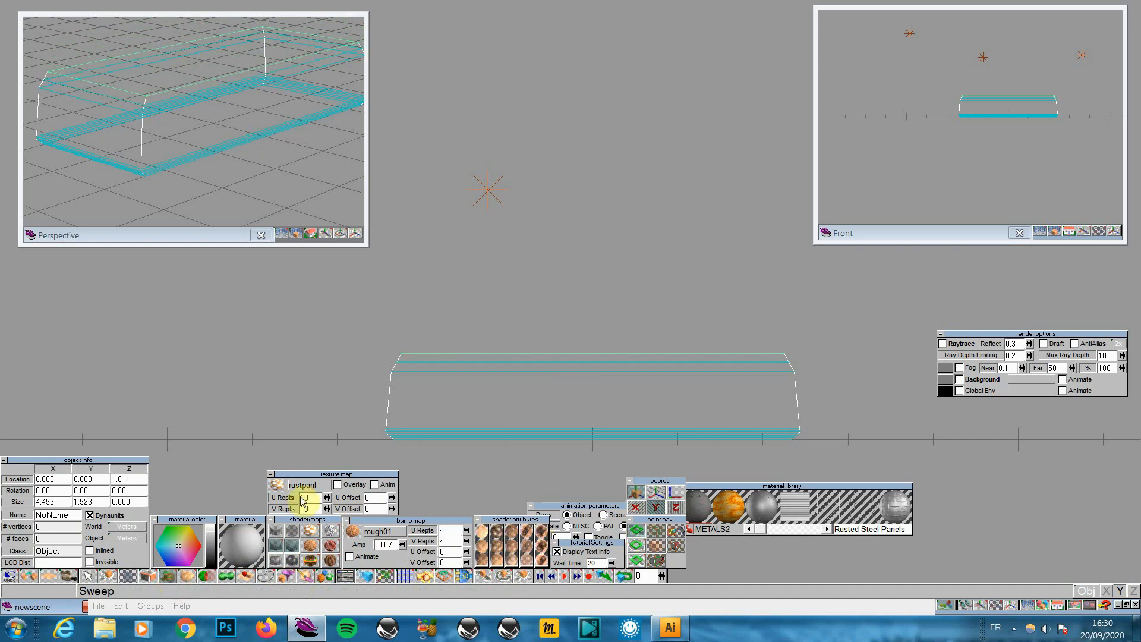
click(635, 560)
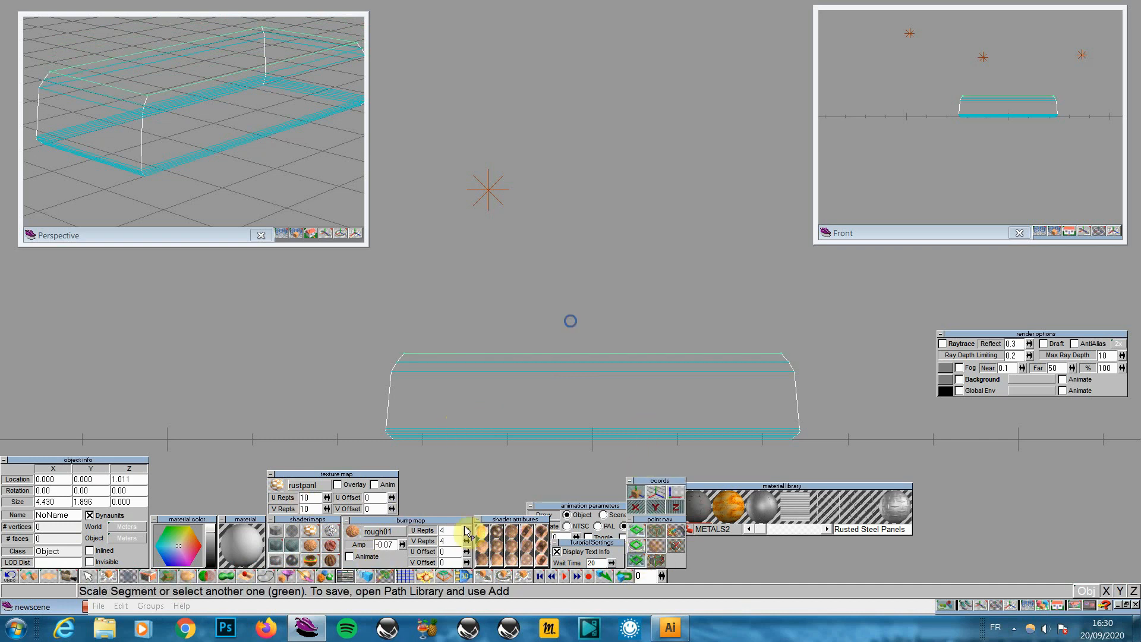
click(170, 576)
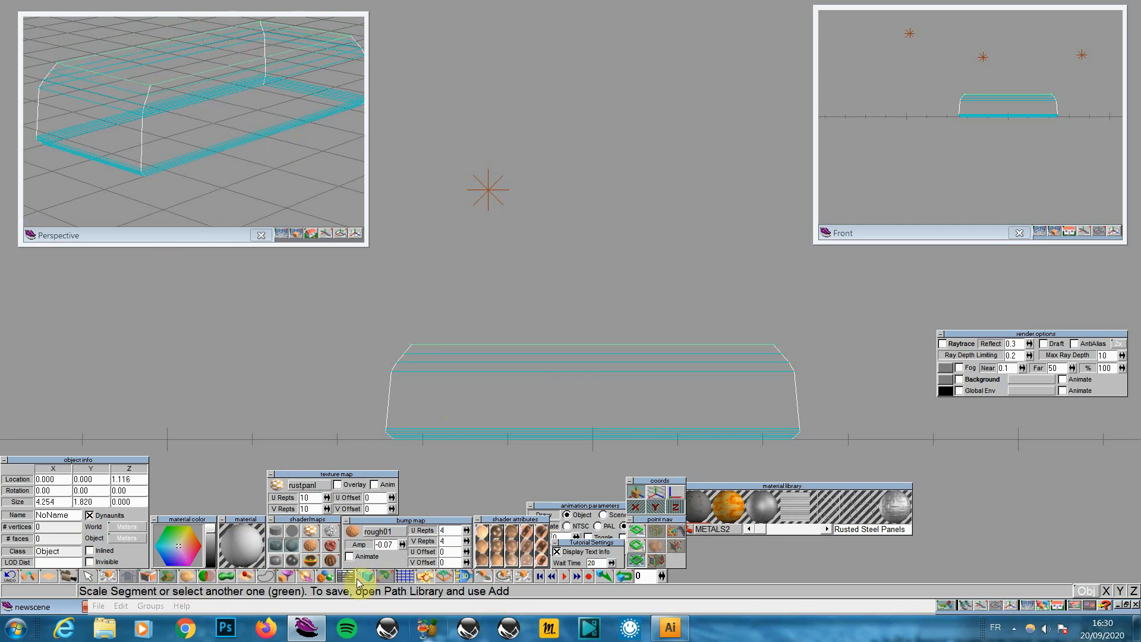
click(301, 236)
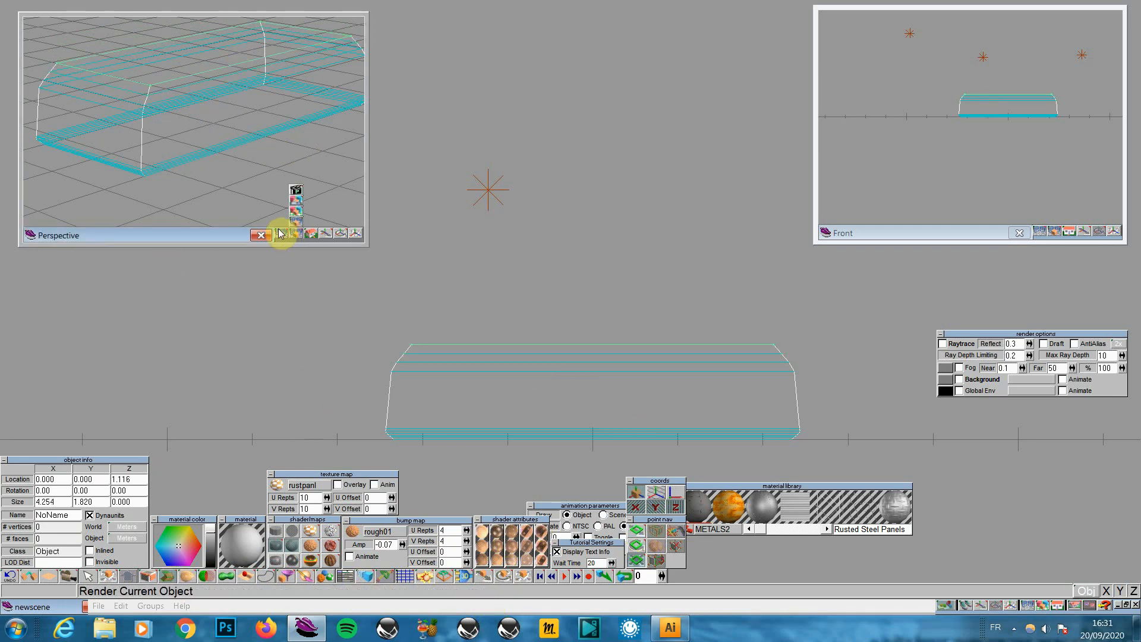
Shade the Perspective preview and add a slightly narrower section on top
drag(280, 235, 280, 202)
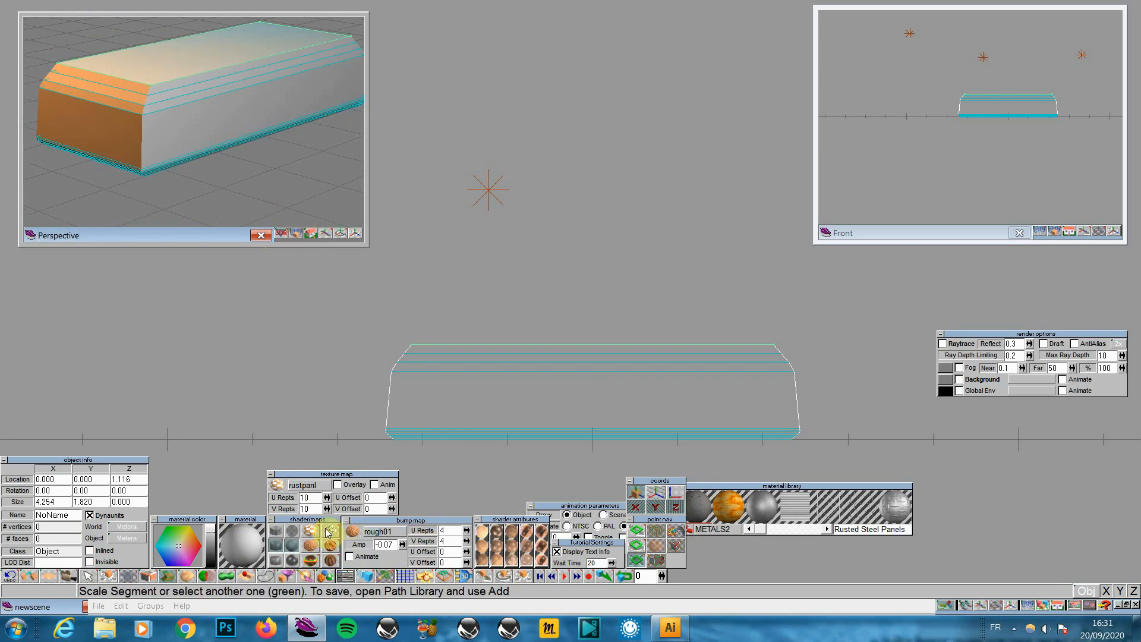
drag(628, 376, 629, 376)
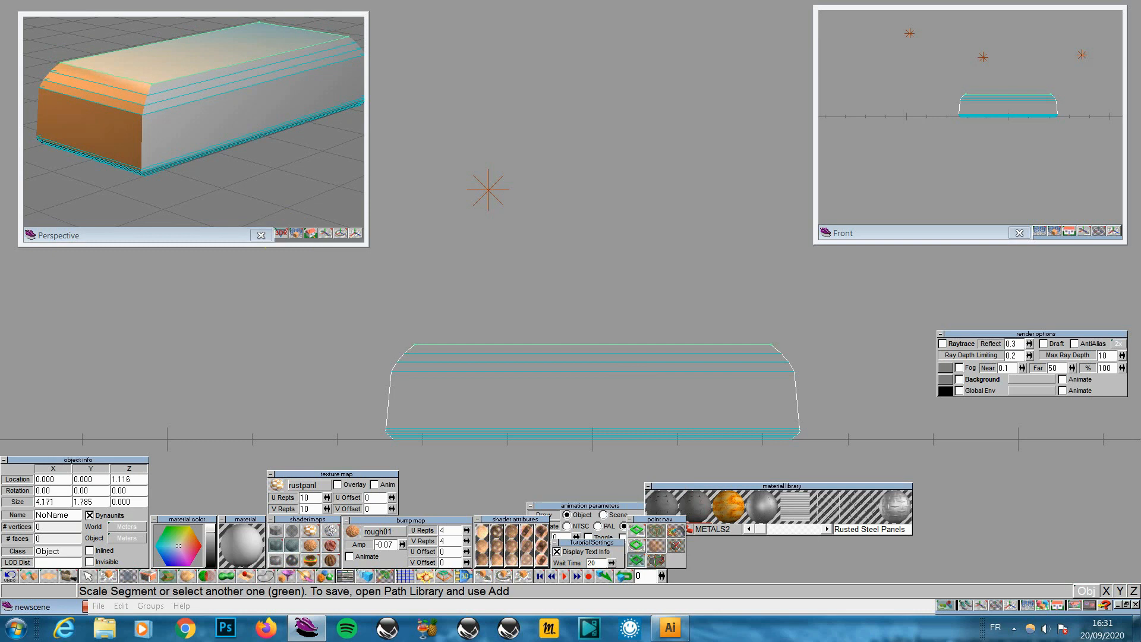
click(163, 573)
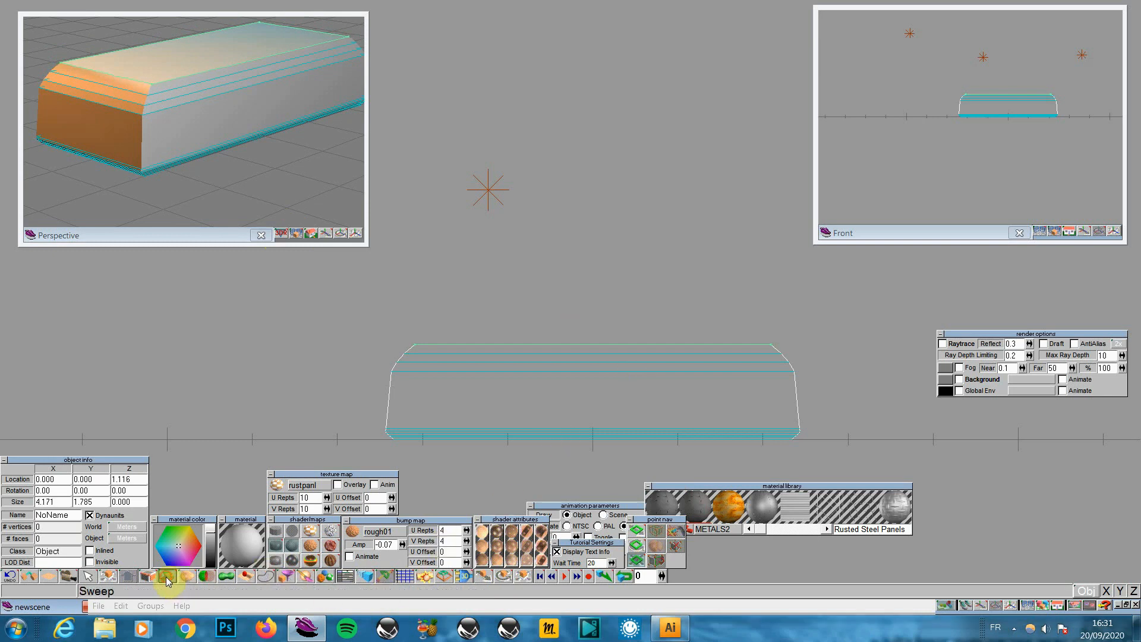
drag(629, 377, 627, 378)
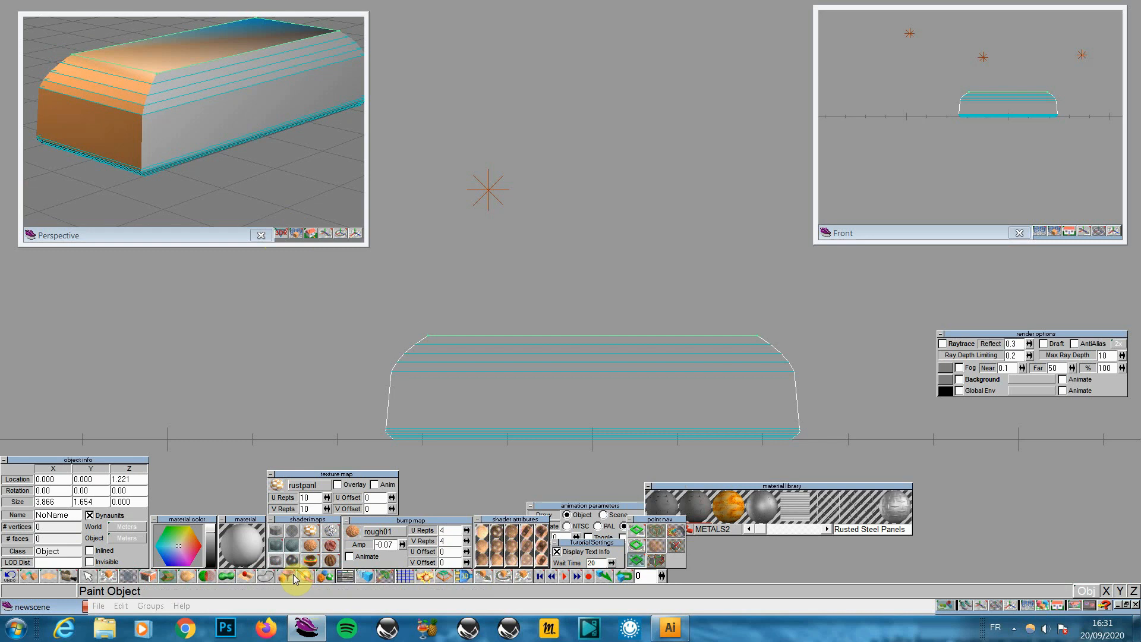
Add two smaller sections, narrowing the top to 3.030 by 1.297 and raising it to 1.430
click(167, 577)
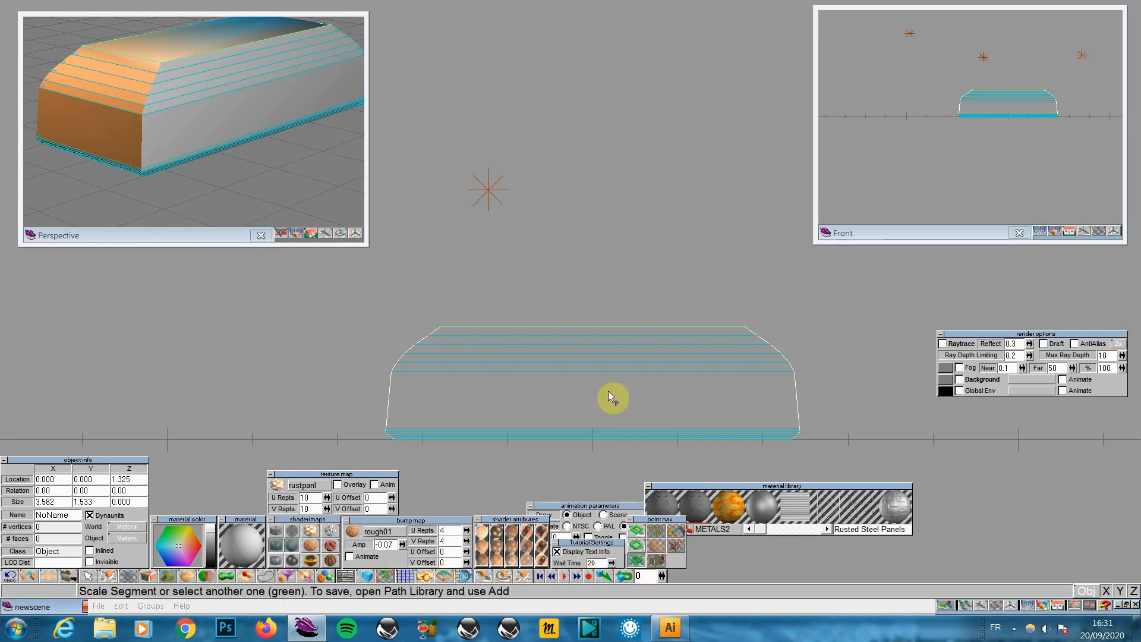
drag(594, 392, 583, 400)
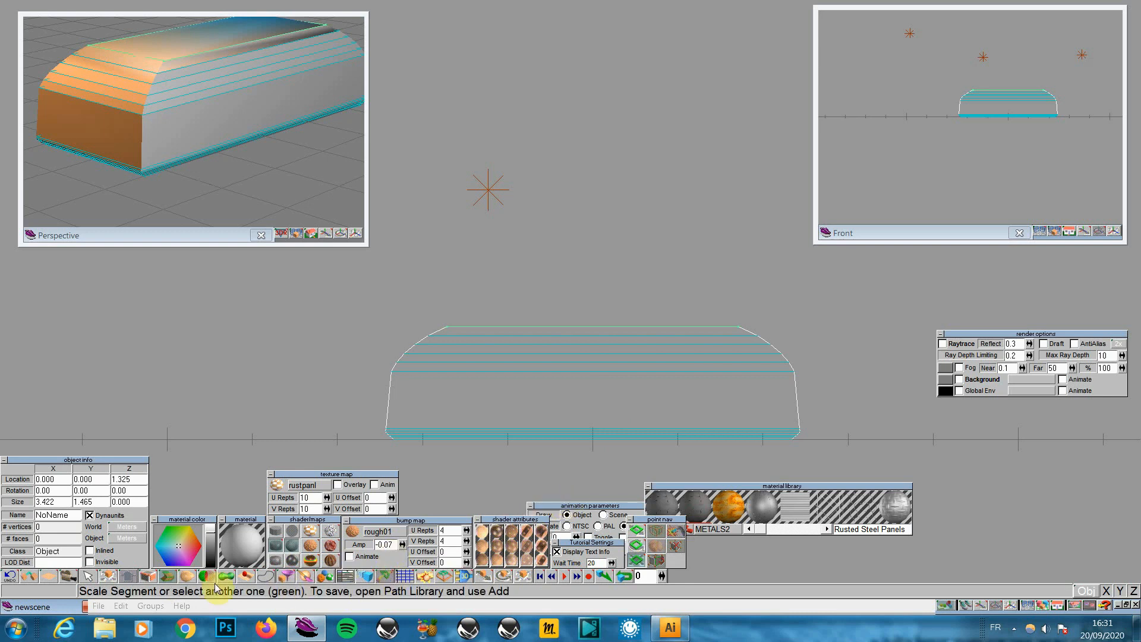
click(169, 576)
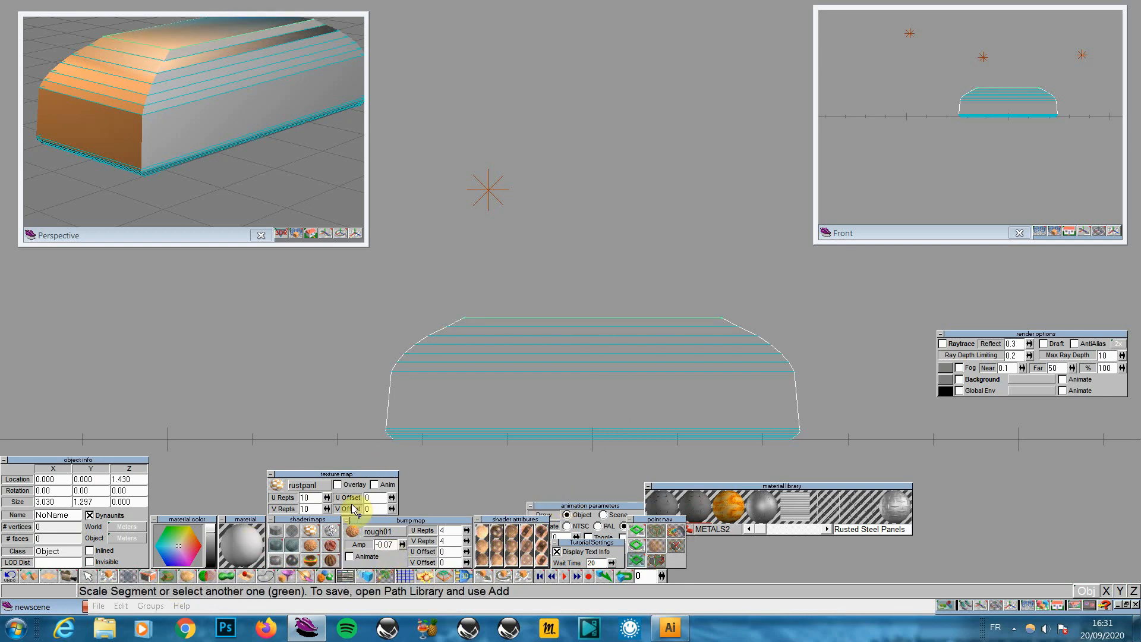
click(637, 532)
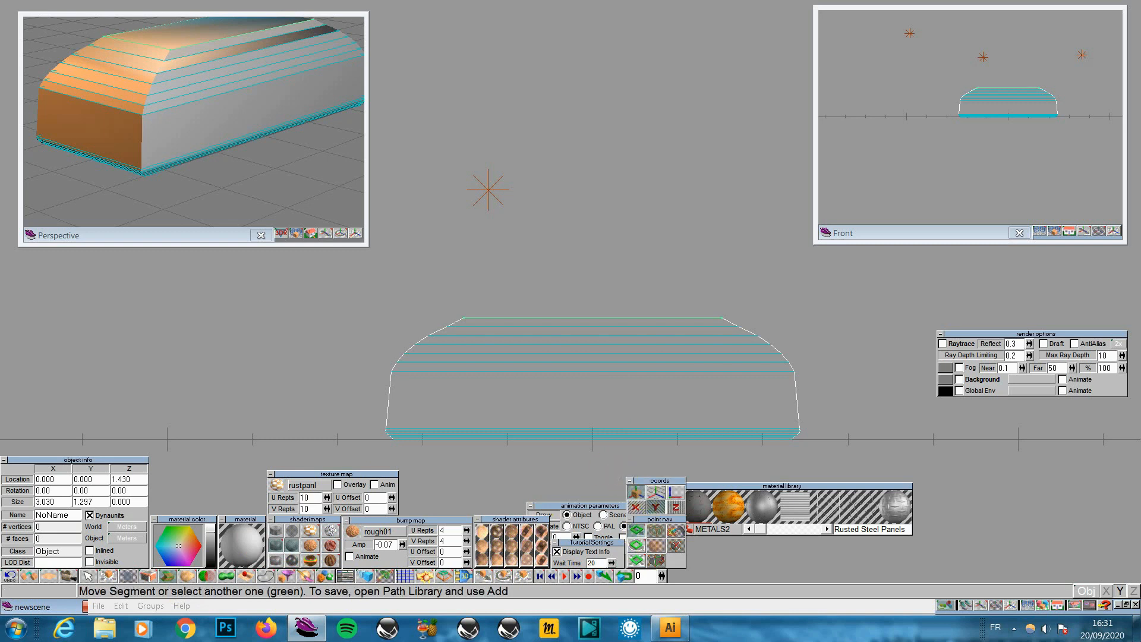
mouse_move(634, 416)
mouse_down()
mouse_move(633, 354)
mouse_move(633, 415)
mouse_up()
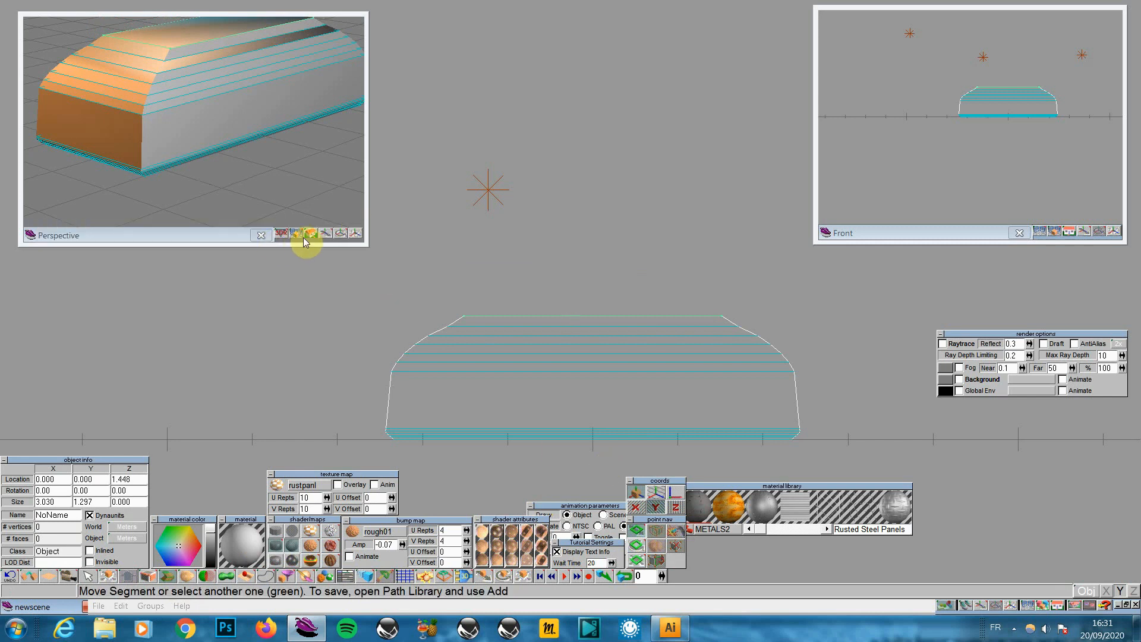
Add five more narrowing sections above the shoulder with Perspective smooth shaded
click(299, 232)
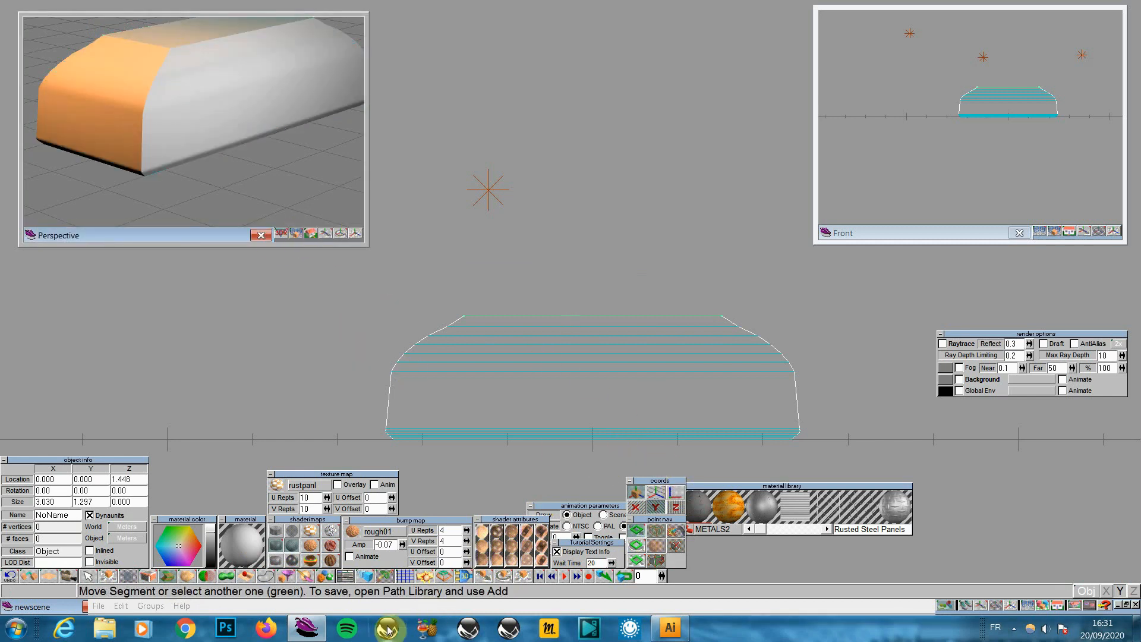
click(175, 575)
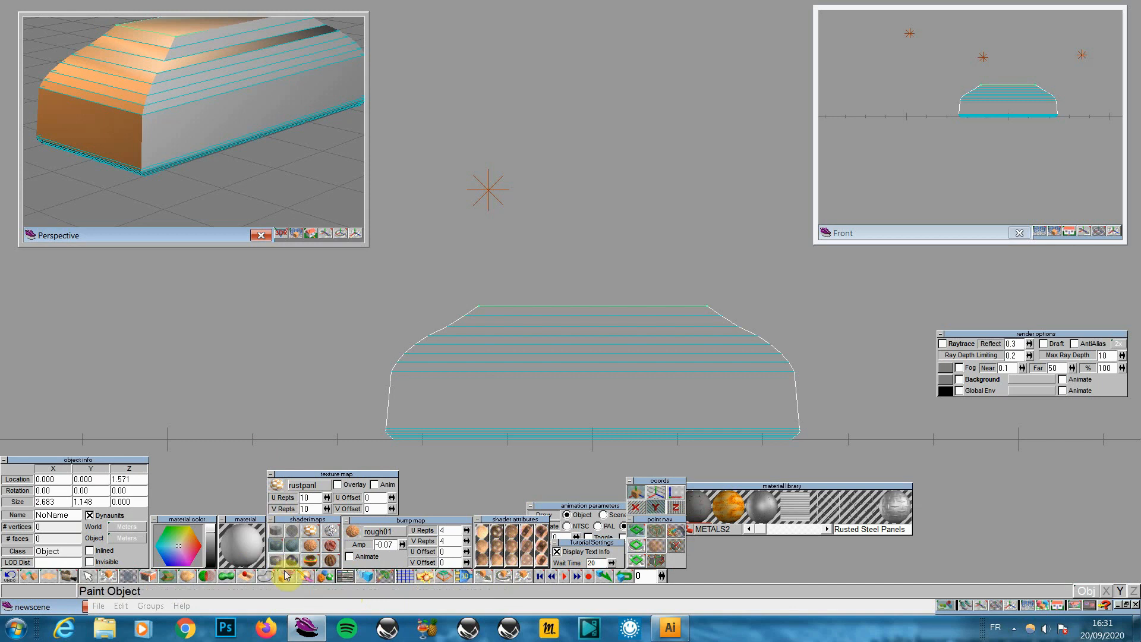
click(171, 580)
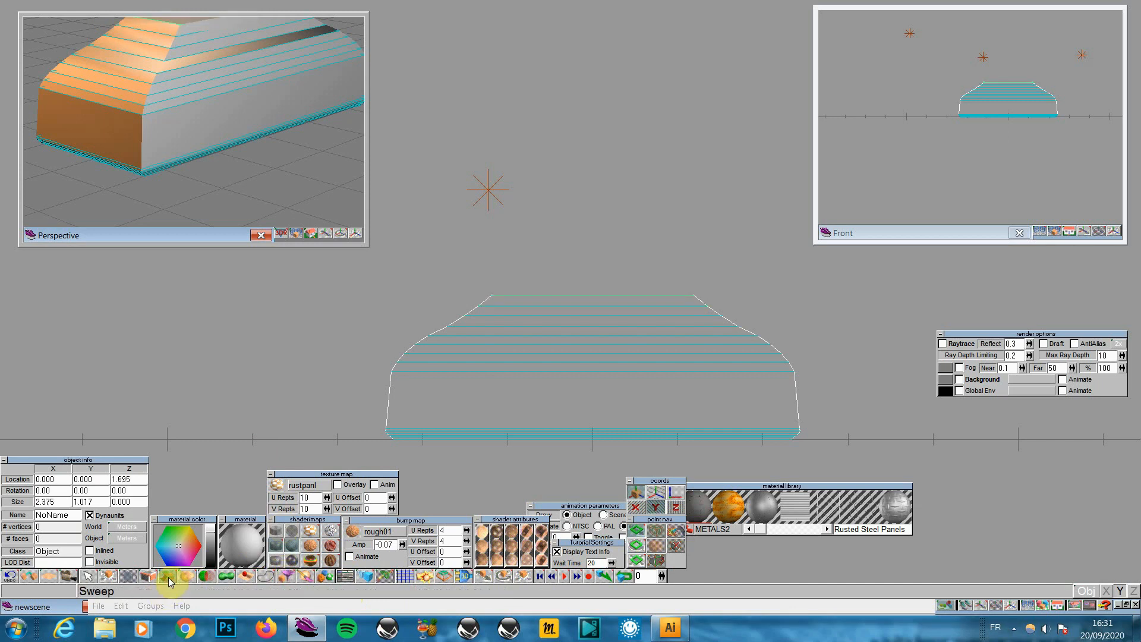
click(170, 580)
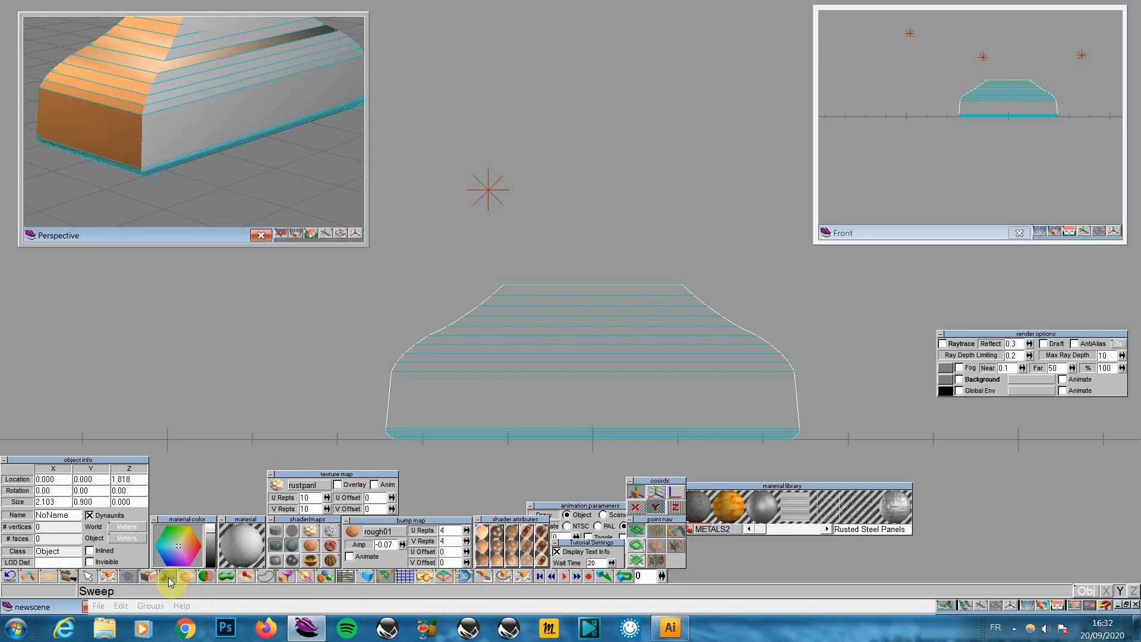
click(171, 580)
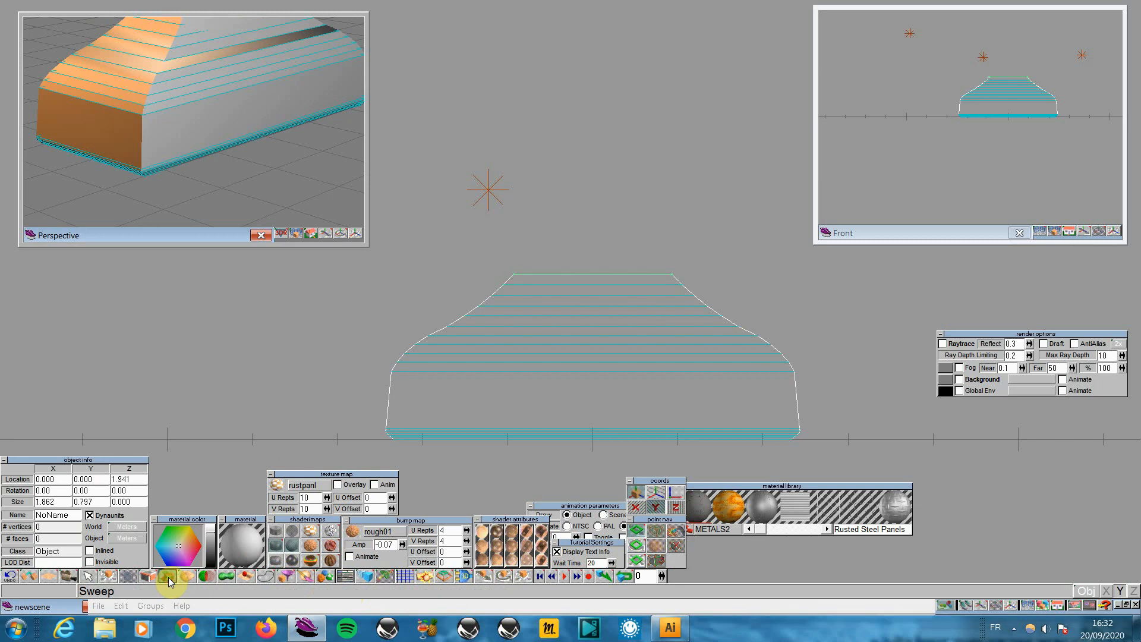
click(170, 581)
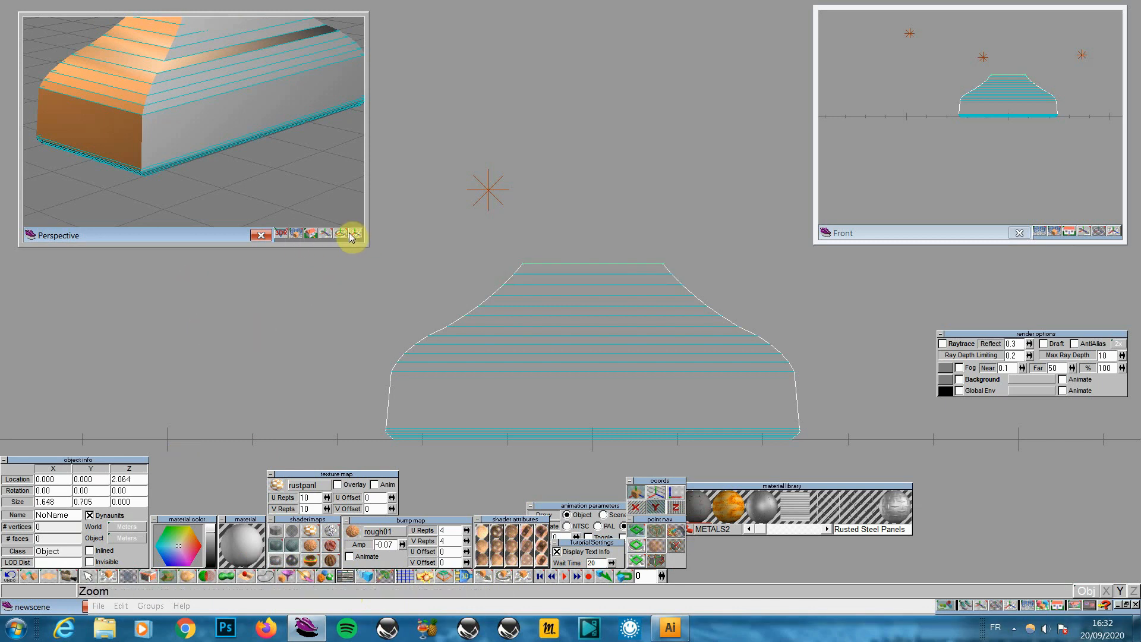
Add another section, narrowing the top to 1.459 by 0.625 at height 2.187
drag(354, 232, 400, 178)
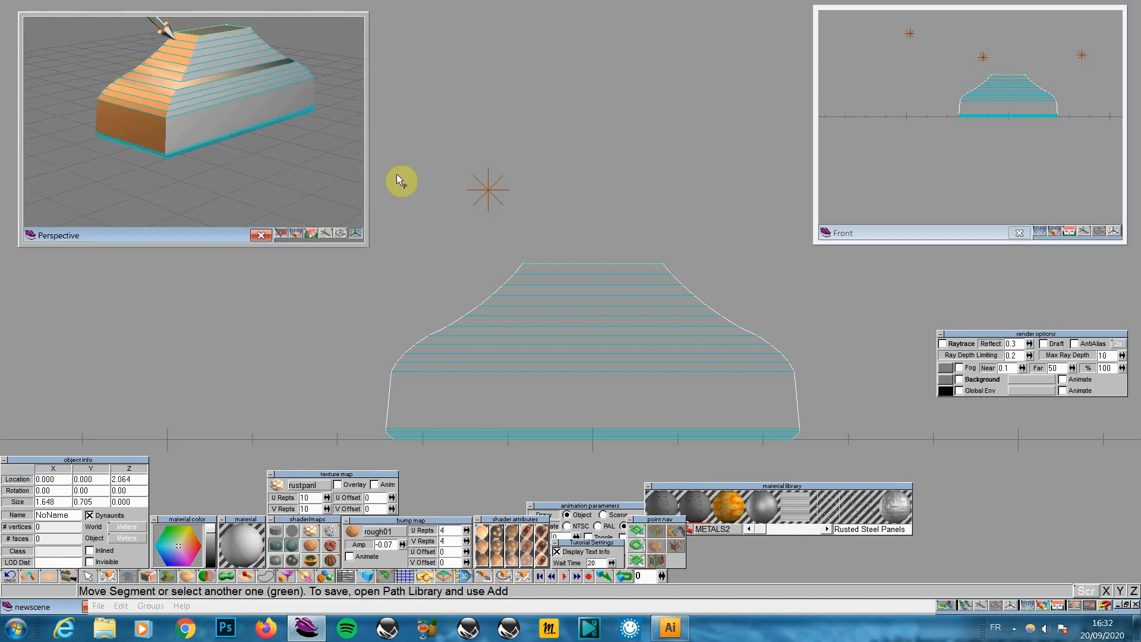
drag(342, 237, 288, 276)
click(297, 235)
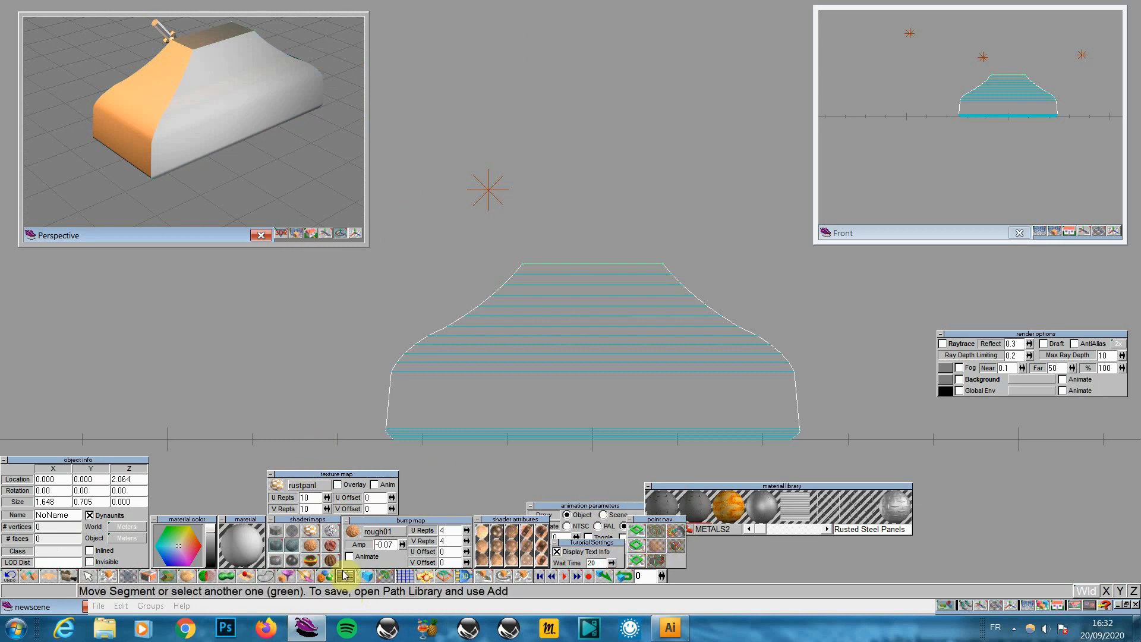
click(169, 577)
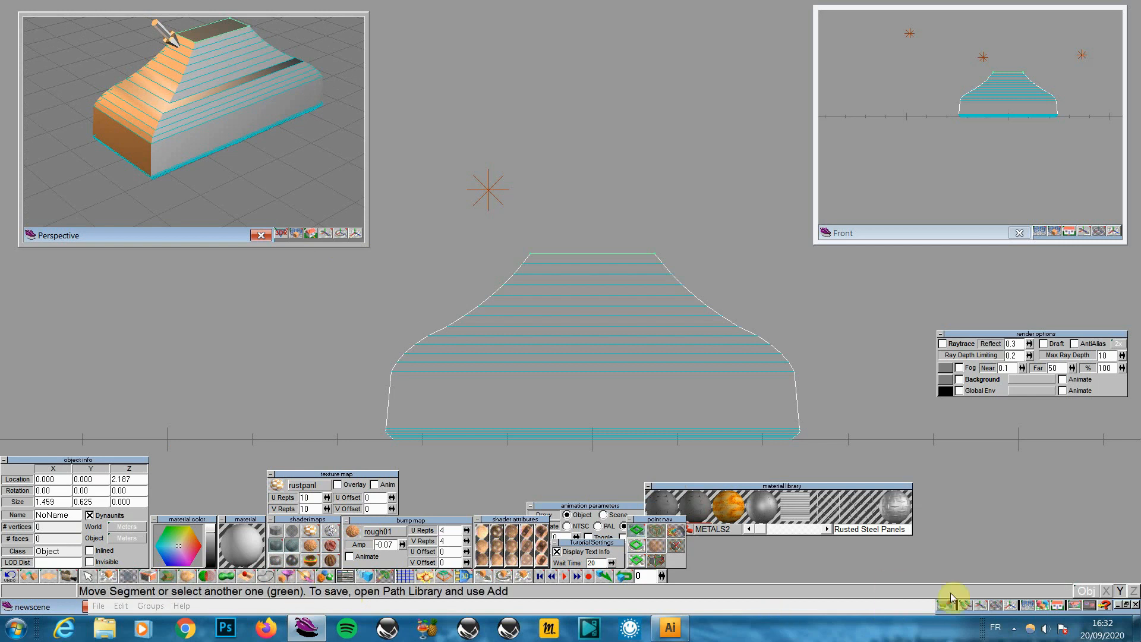
click(1012, 606)
mouse_move(983, 503)
mouse_down()
mouse_move(957, 523)
mouse_move(1000, 502)
mouse_up()
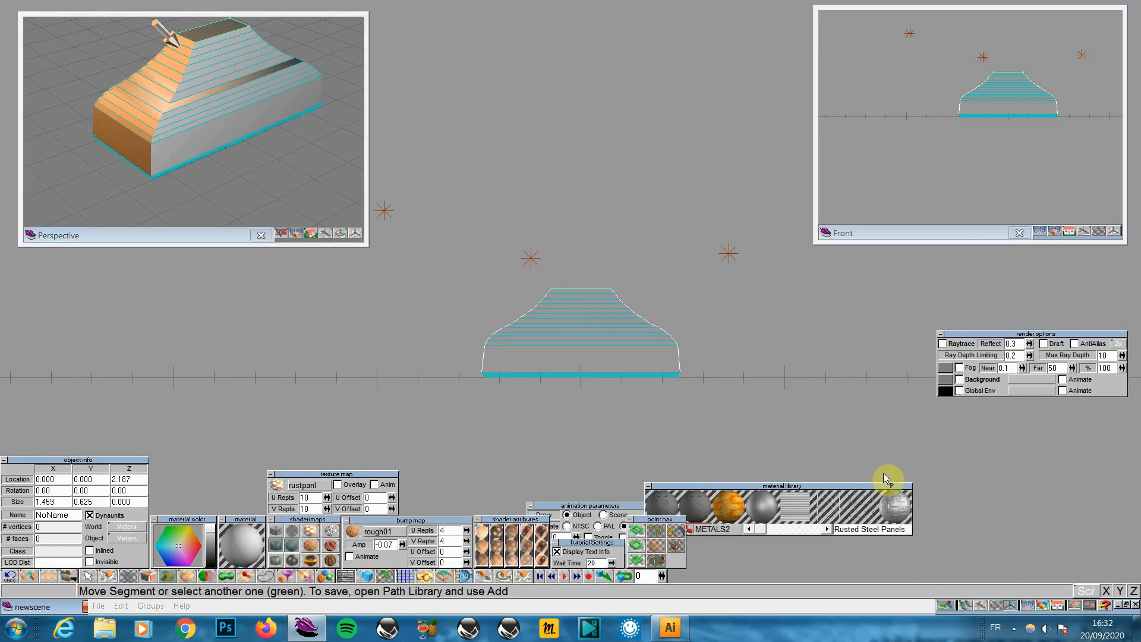
Sweep a new section and pull its top face up into a tall stem
click(167, 580)
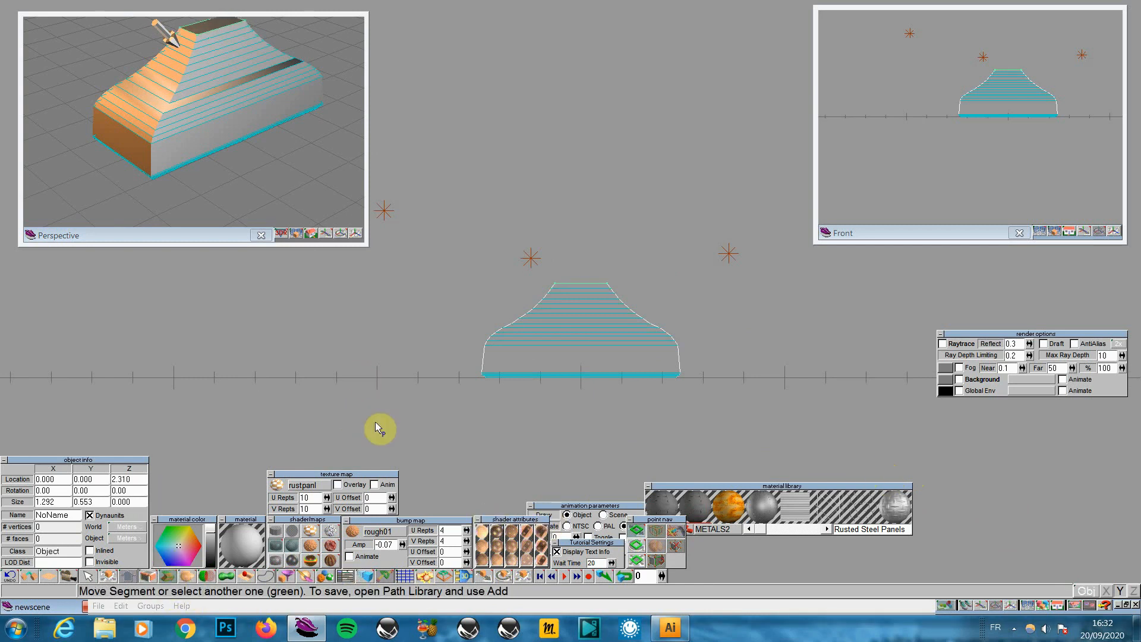
click(641, 530)
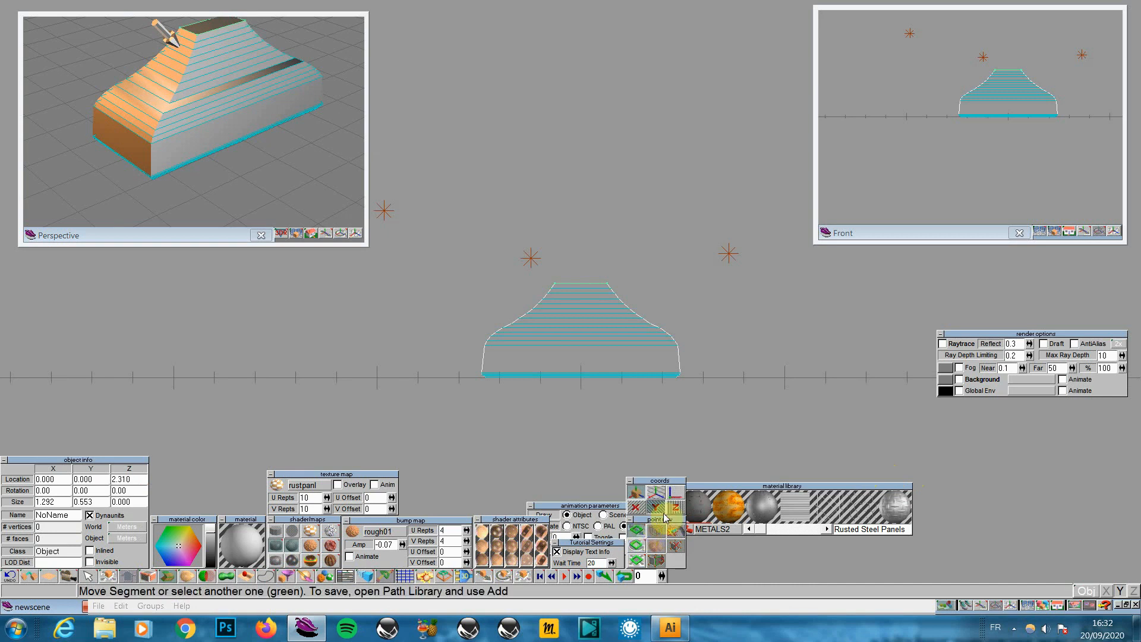
drag(611, 383, 610, 195)
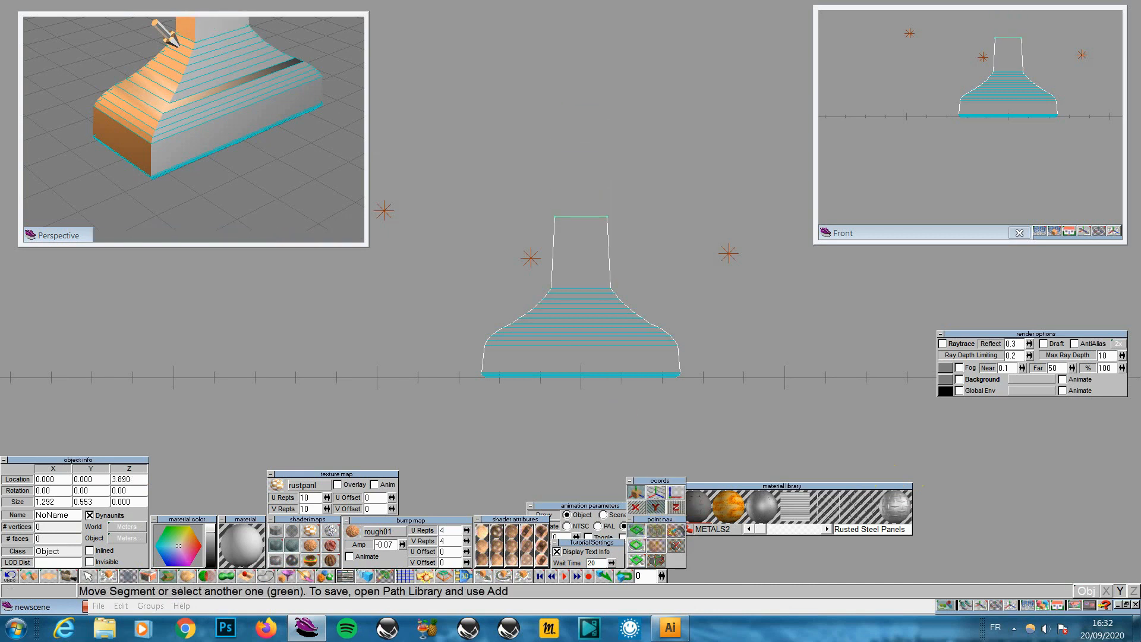
drag(591, 371, 590, 369)
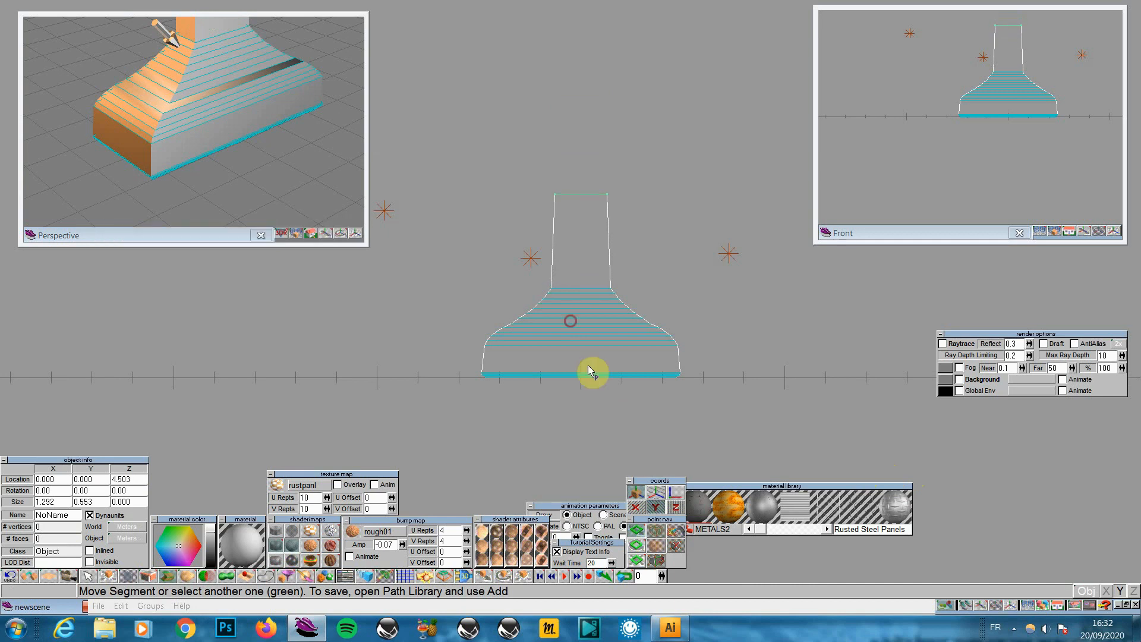
Taper the stem's top to 1.012 by 0.433 and lower it to height 3.546
click(354, 232)
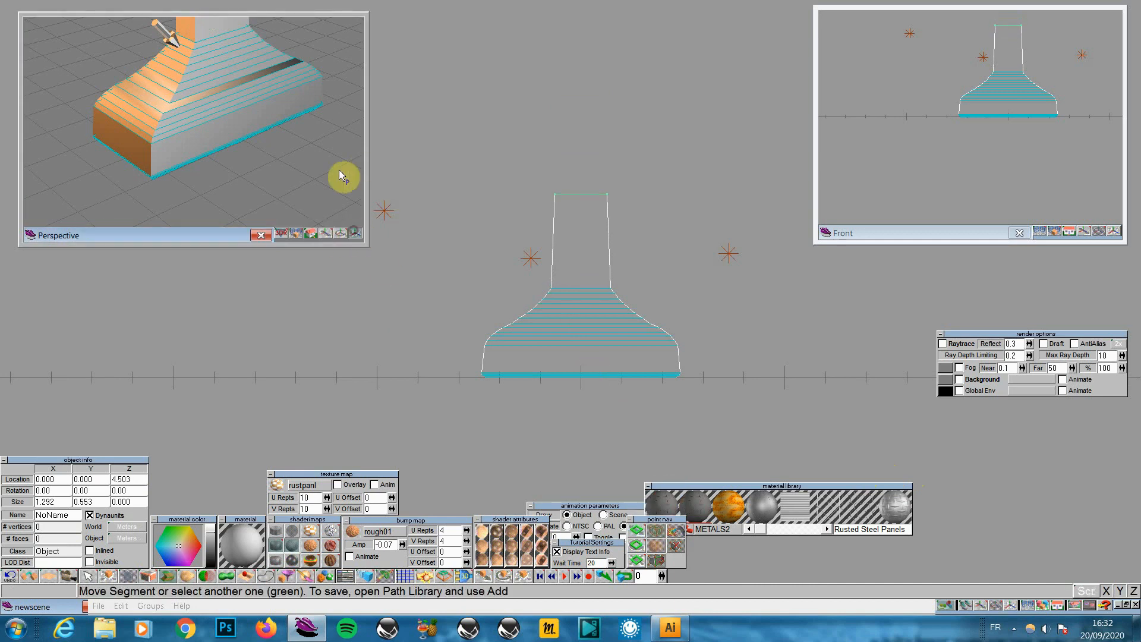
drag(339, 171, 298, 288)
click(328, 235)
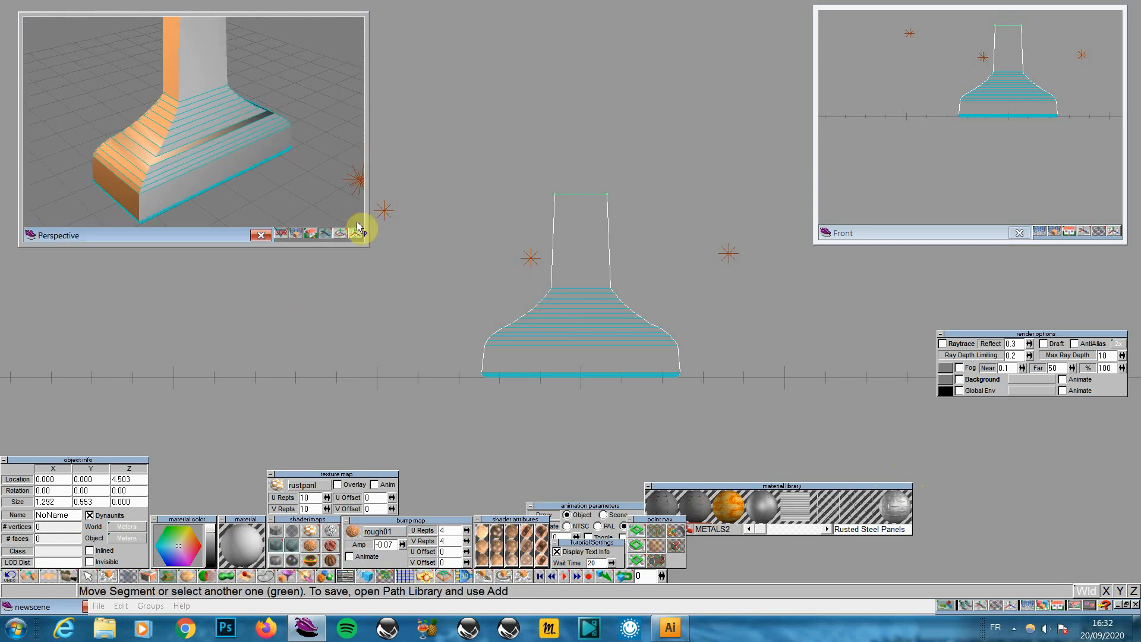
drag(357, 228, 415, 188)
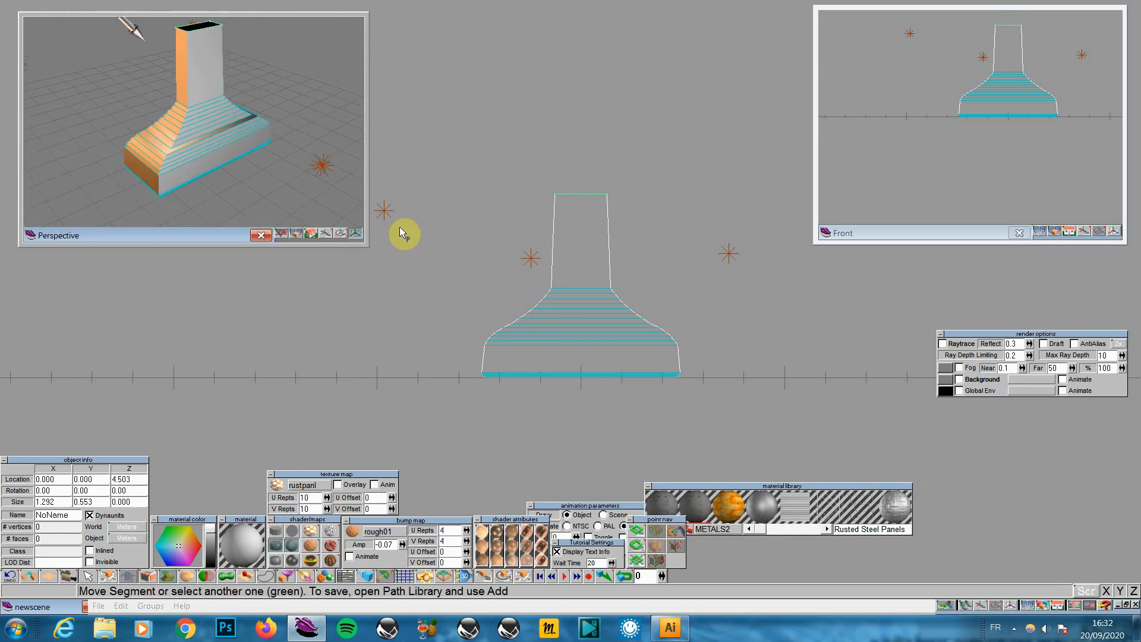
drag(329, 233, 421, 302)
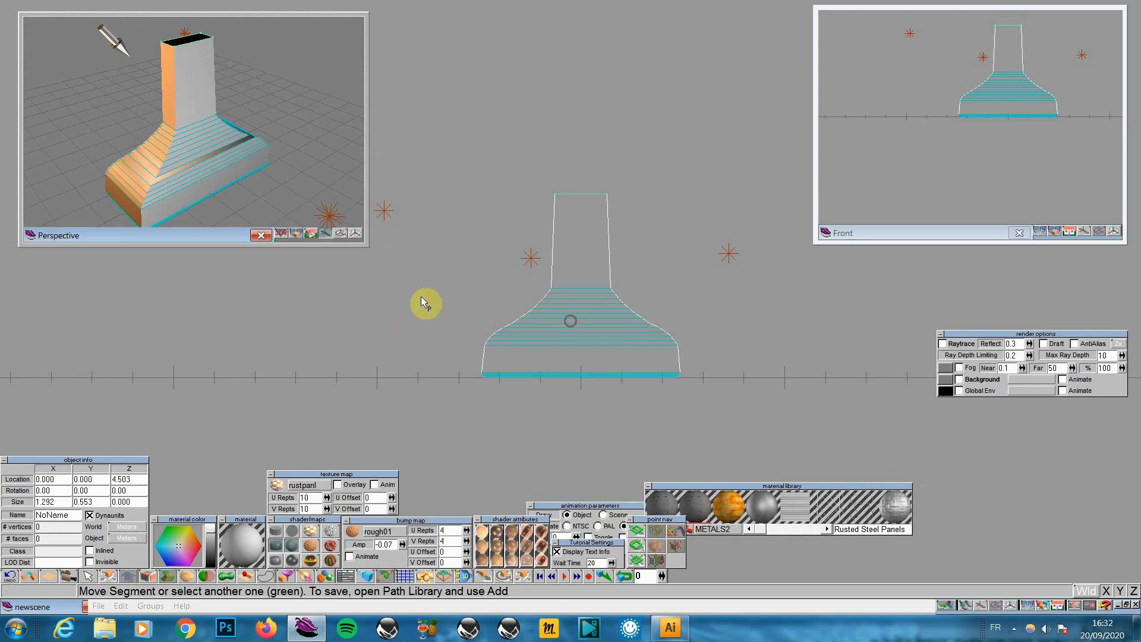
click(637, 562)
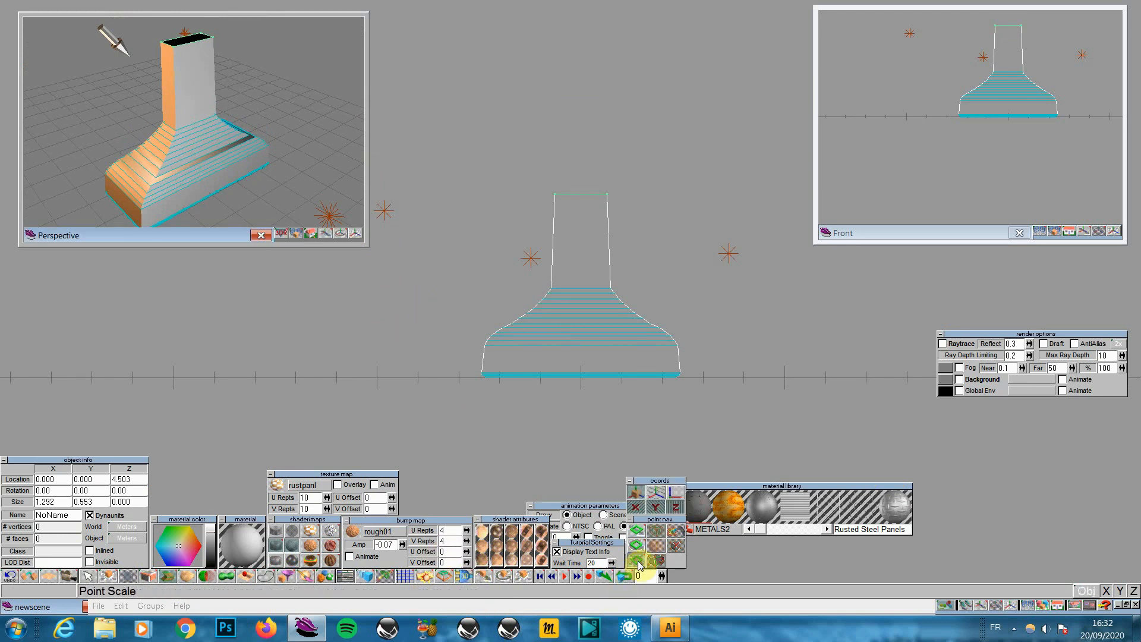
mouse_move(607, 324)
mouse_down()
mouse_move(585, 335)
mouse_move(608, 327)
mouse_up()
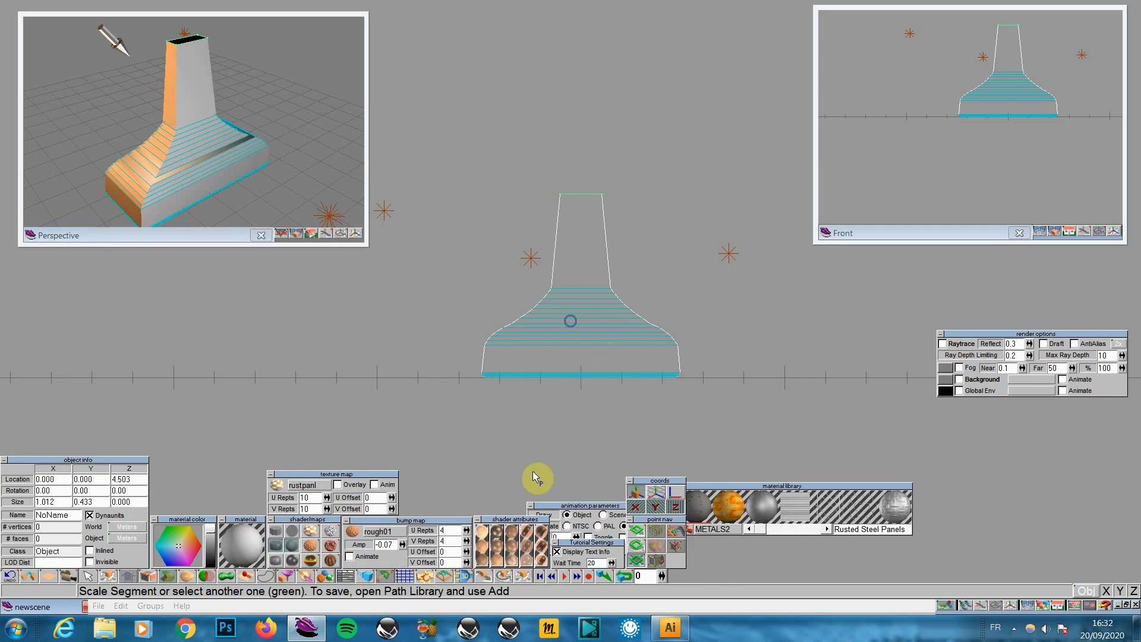
click(640, 532)
drag(580, 196, 580, 227)
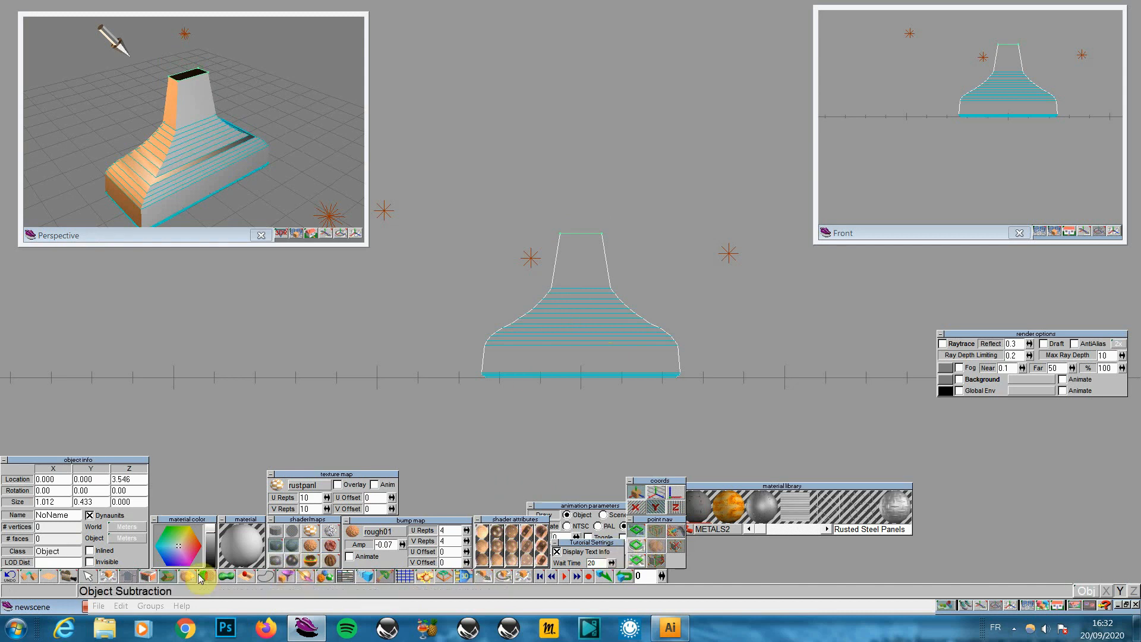
Sweep a new stem segment, lower it slightly and enlarge it a little
click(168, 576)
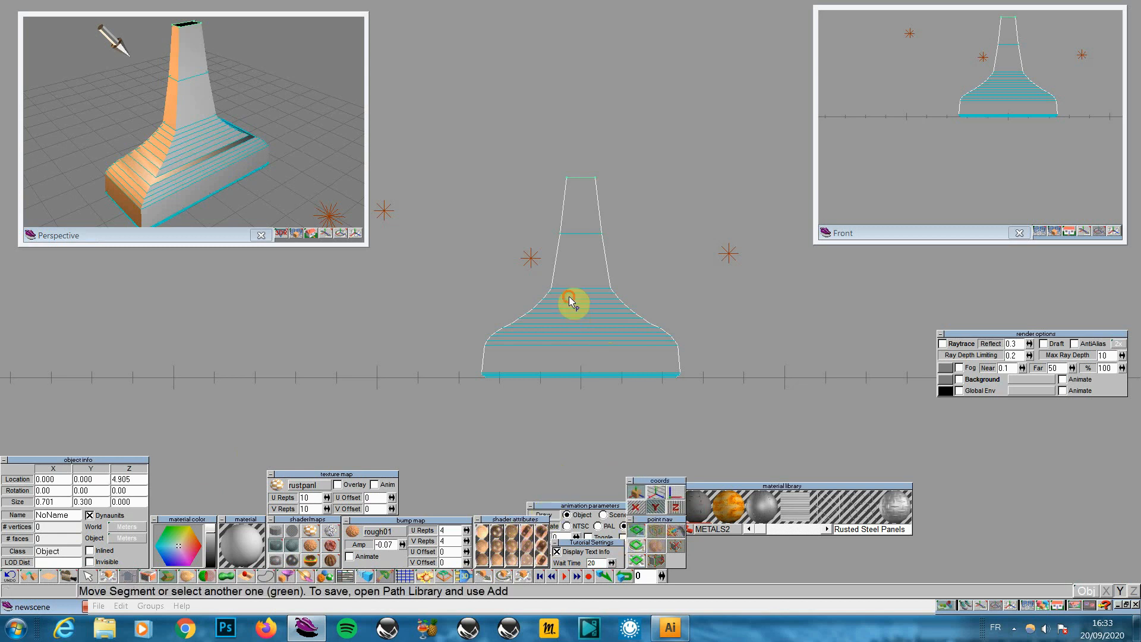
drag(573, 302, 572, 335)
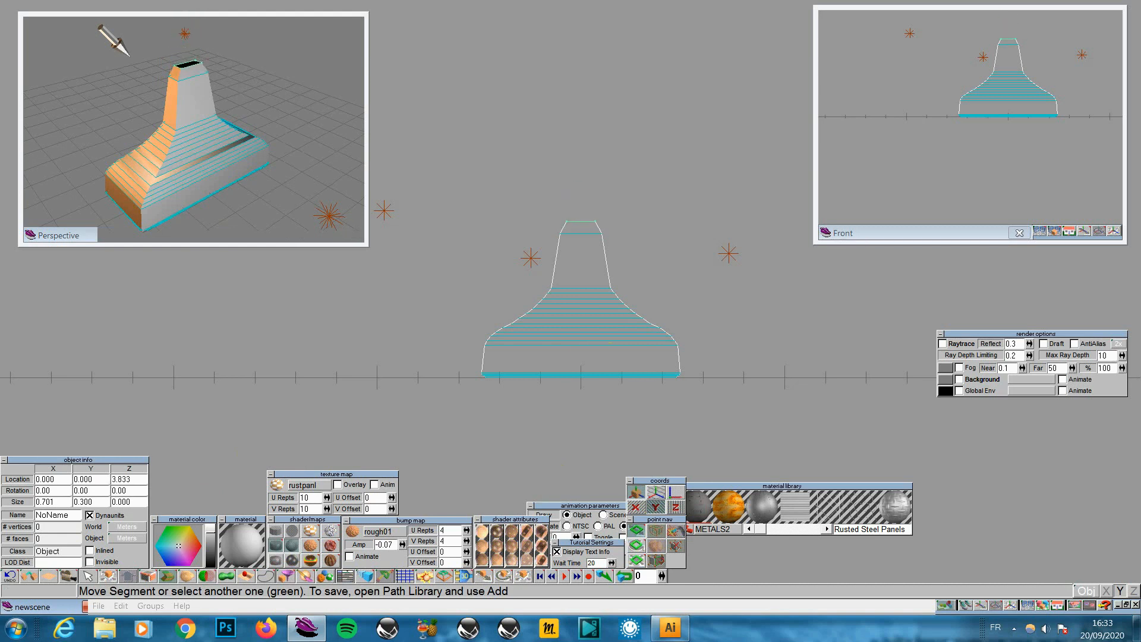
click(637, 559)
drag(581, 344, 586, 337)
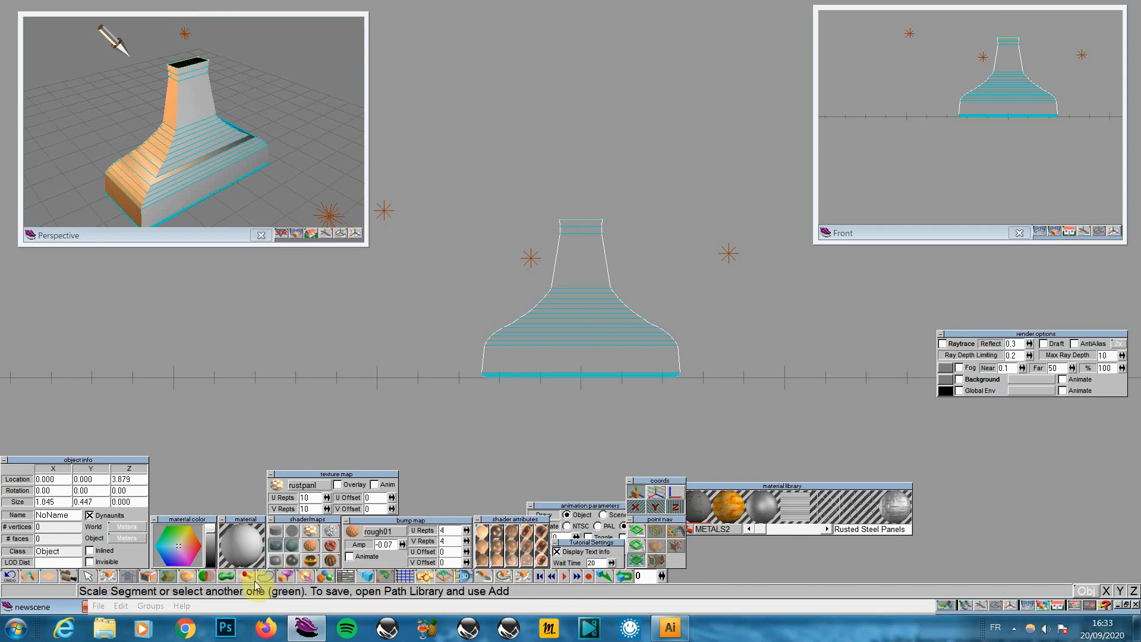
Sweep and raise another segment, paint the stem, and widen the top to 1.222 by 0.523 at 5.676
click(165, 576)
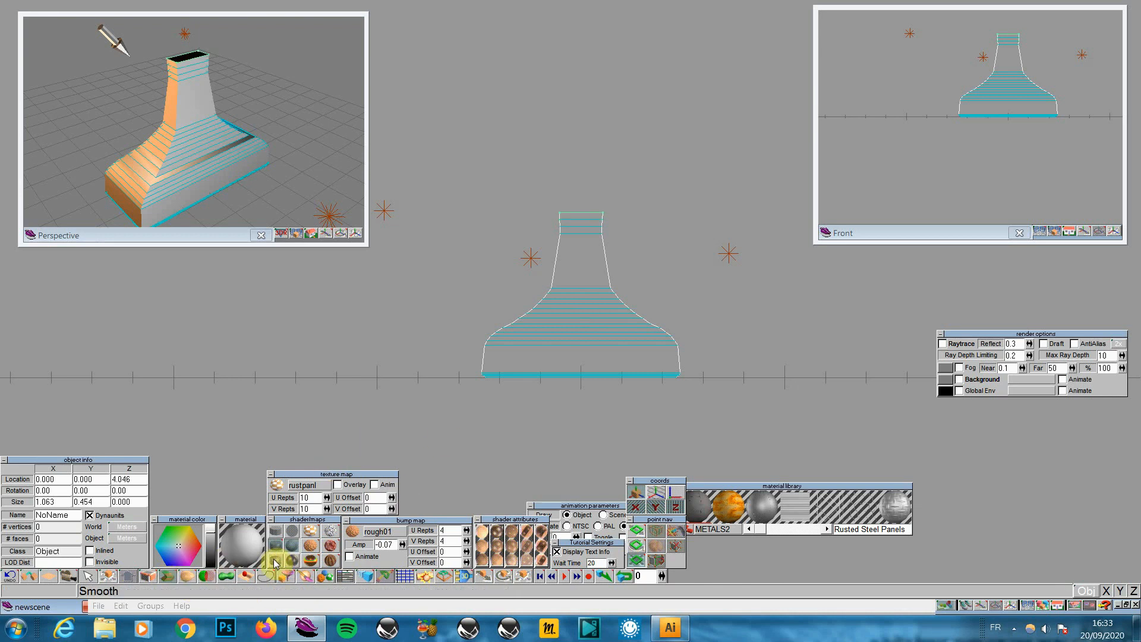
click(635, 533)
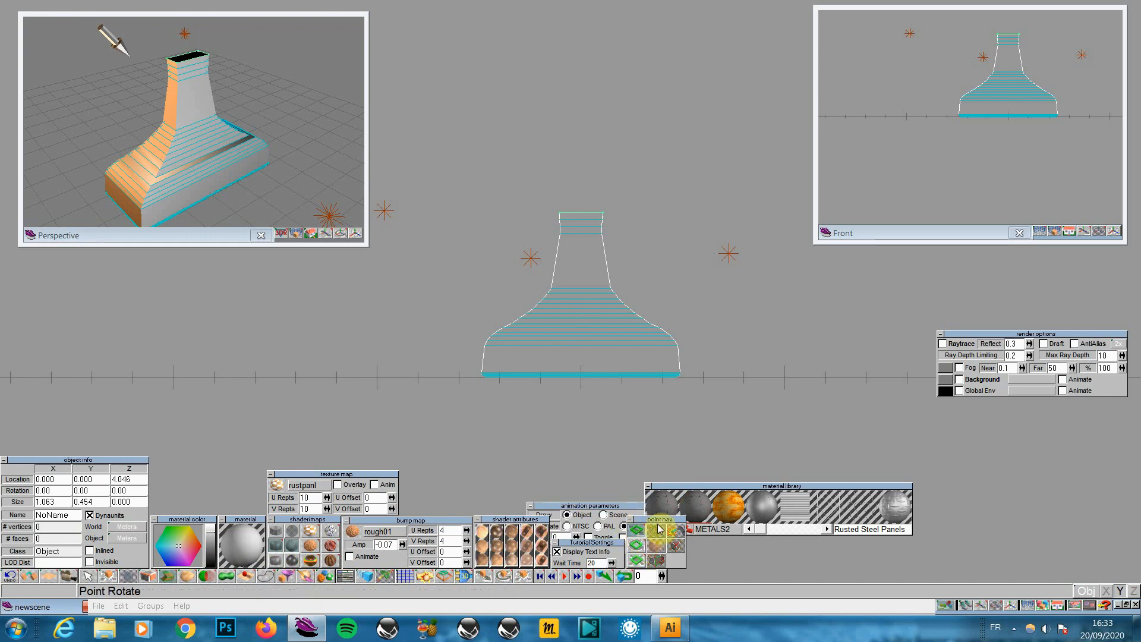
drag(506, 473, 505, 441)
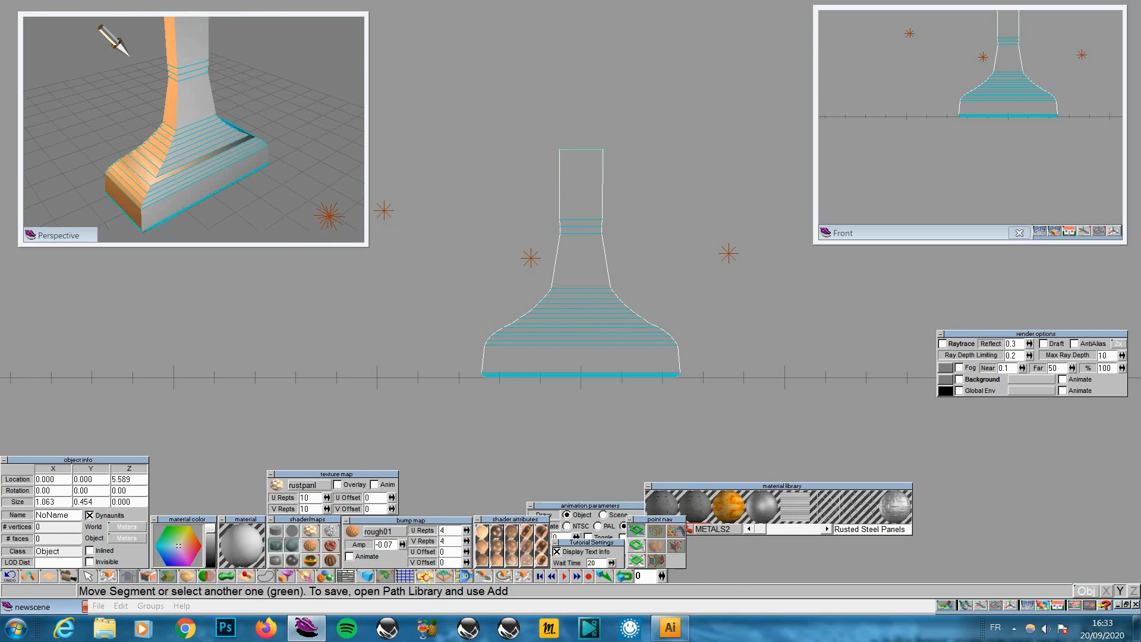
click(289, 577)
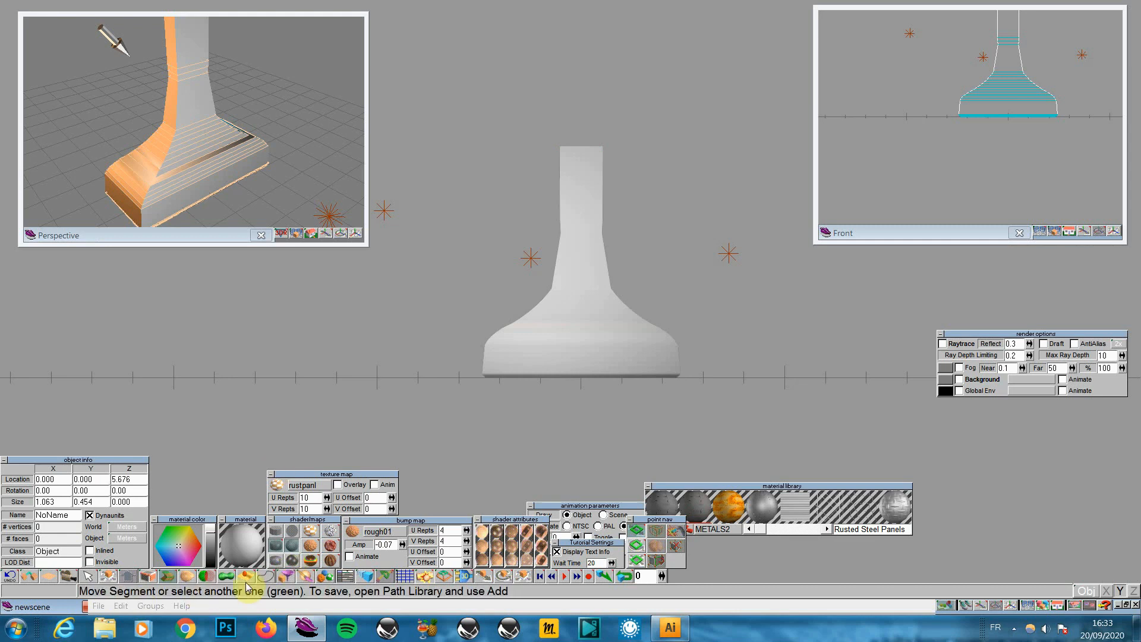
click(636, 560)
drag(597, 188, 600, 185)
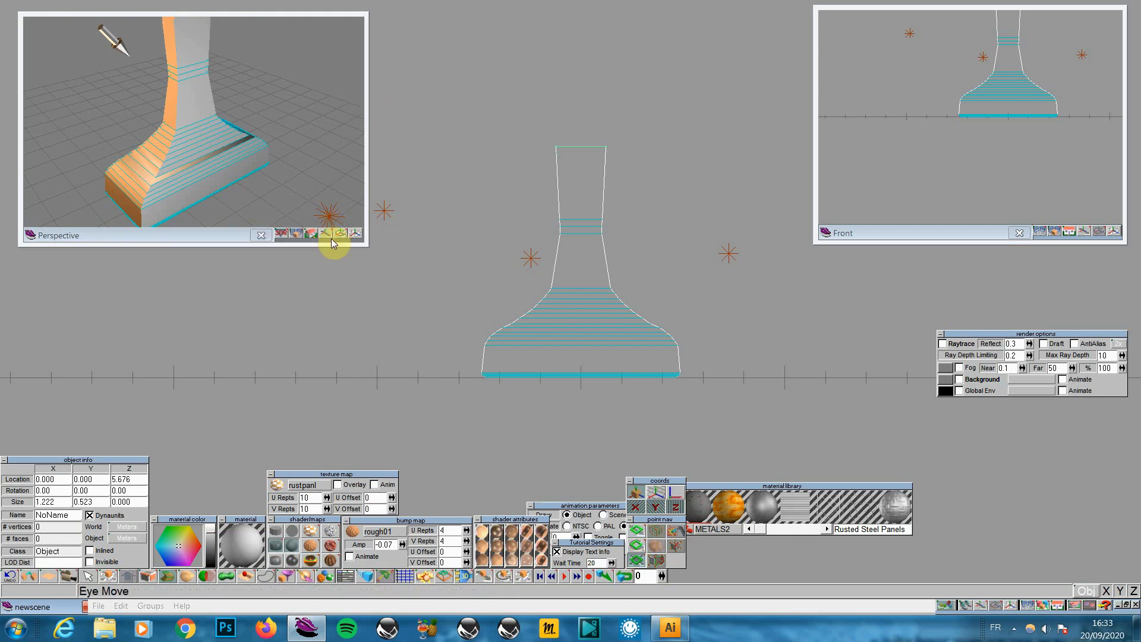
click(299, 239)
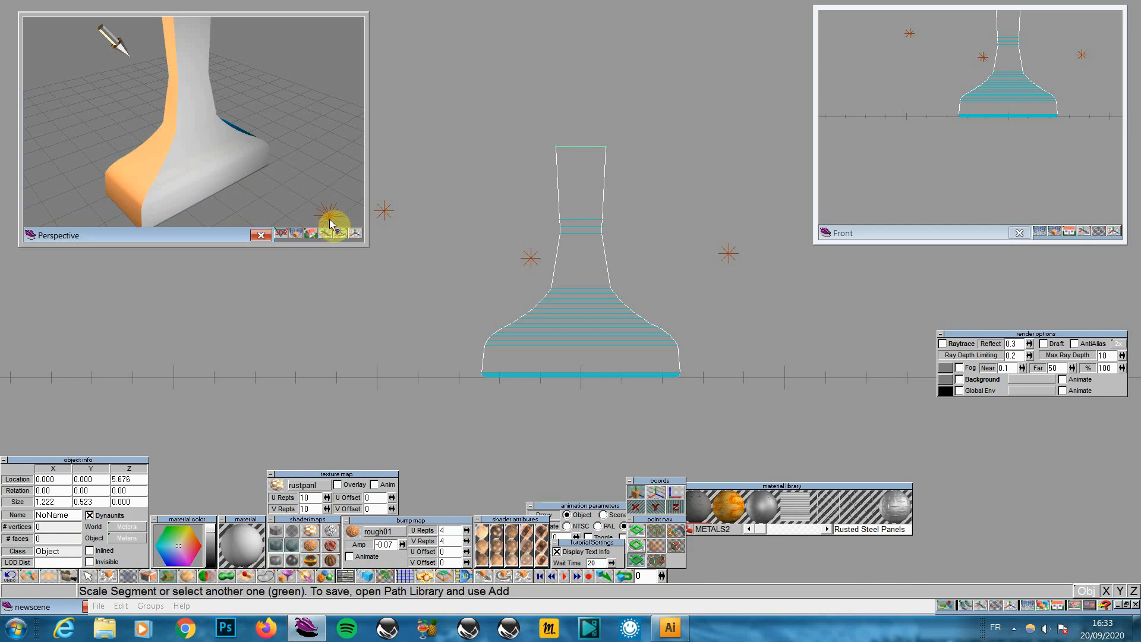
click(354, 233)
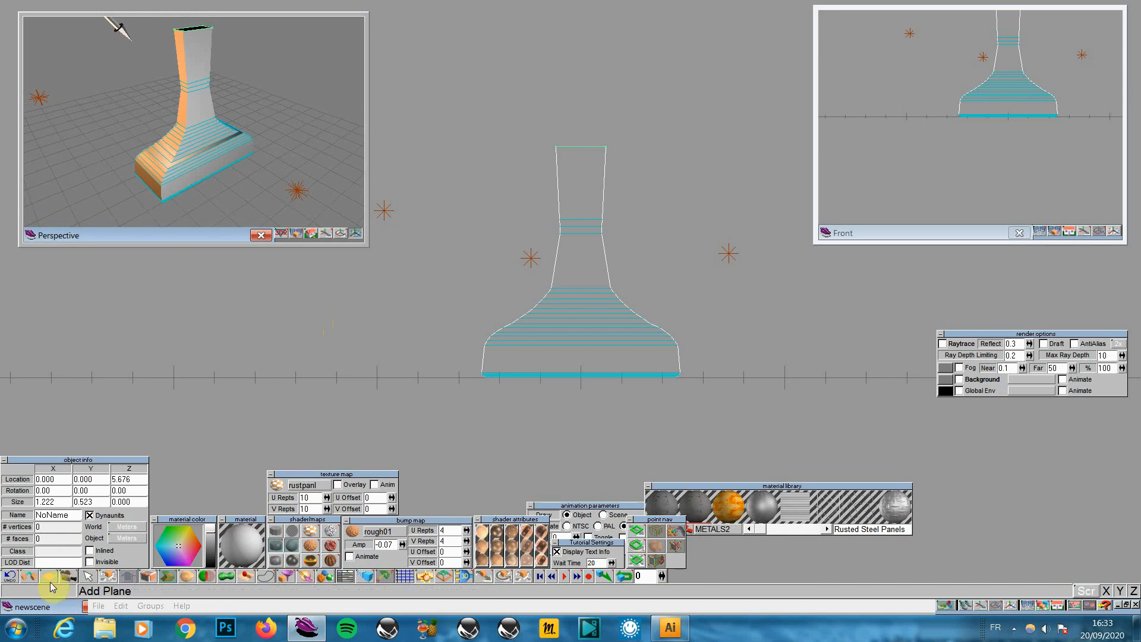
Add a cube and nudge it down along the vertical axis
drag(50, 582, 55, 546)
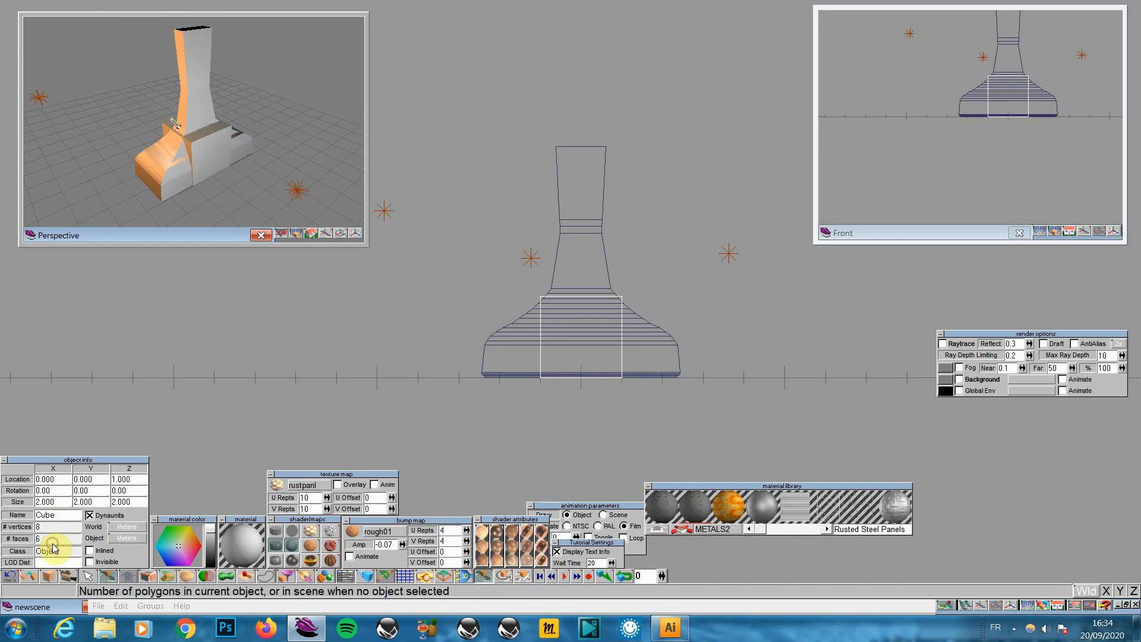
right_click(491, 578)
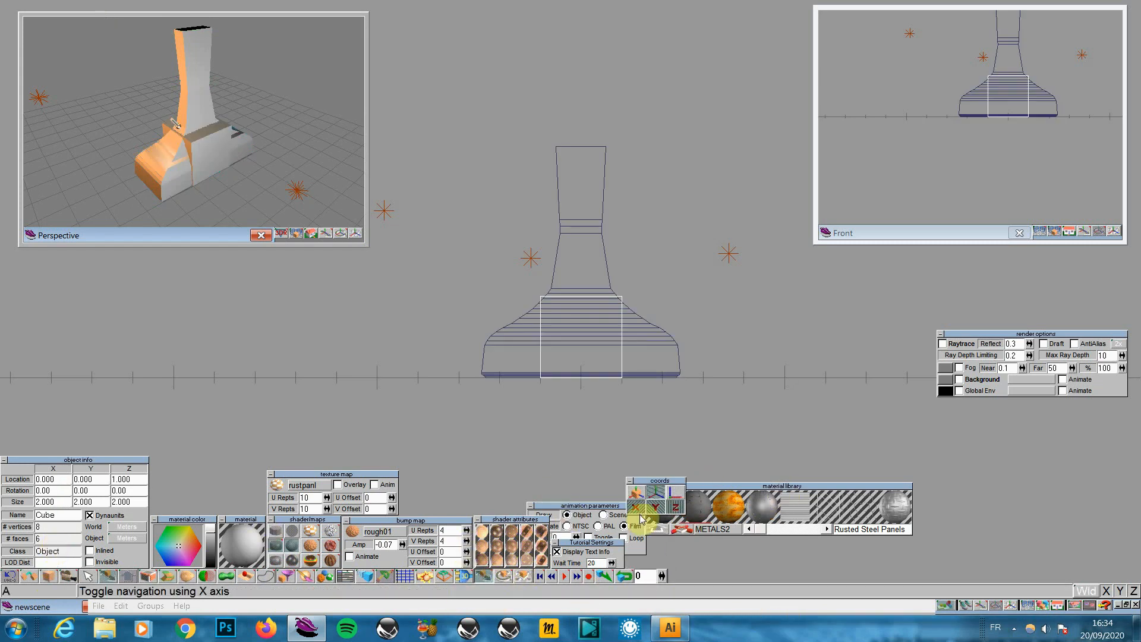
click(626, 412)
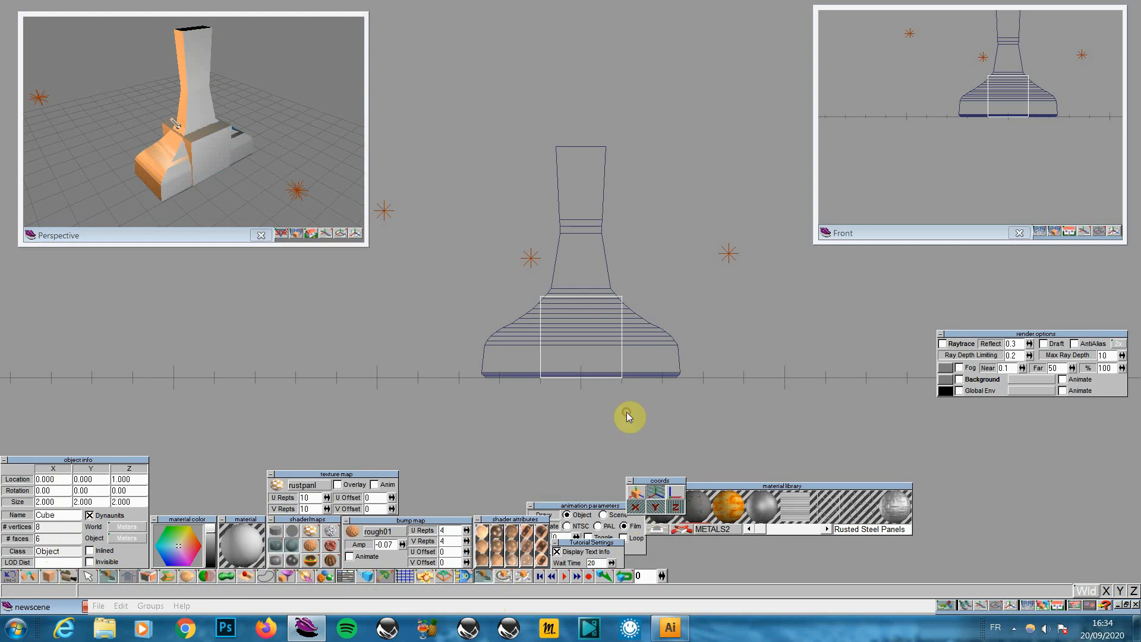
click(640, 508)
click(678, 509)
mouse_move(601, 416)
mouse_down()
mouse_move(601, 484)
mouse_move(603, 394)
mouse_up()
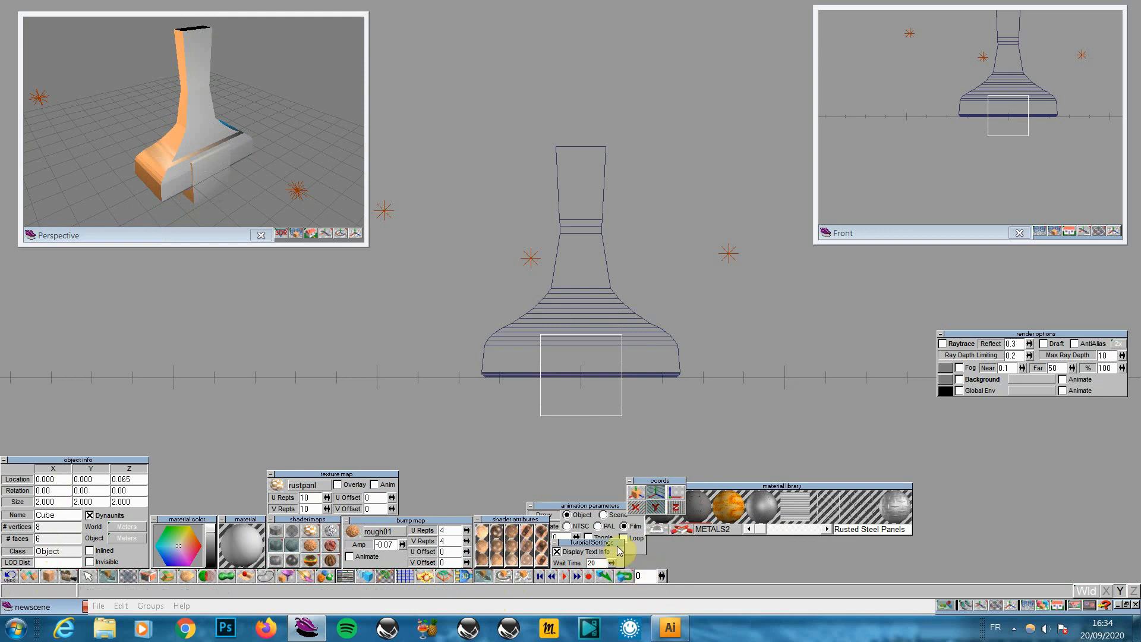
Flatten the cube on Z and widen it on X into a 4.625 by 2.000 by 0.262 slab
click(522, 575)
click(656, 498)
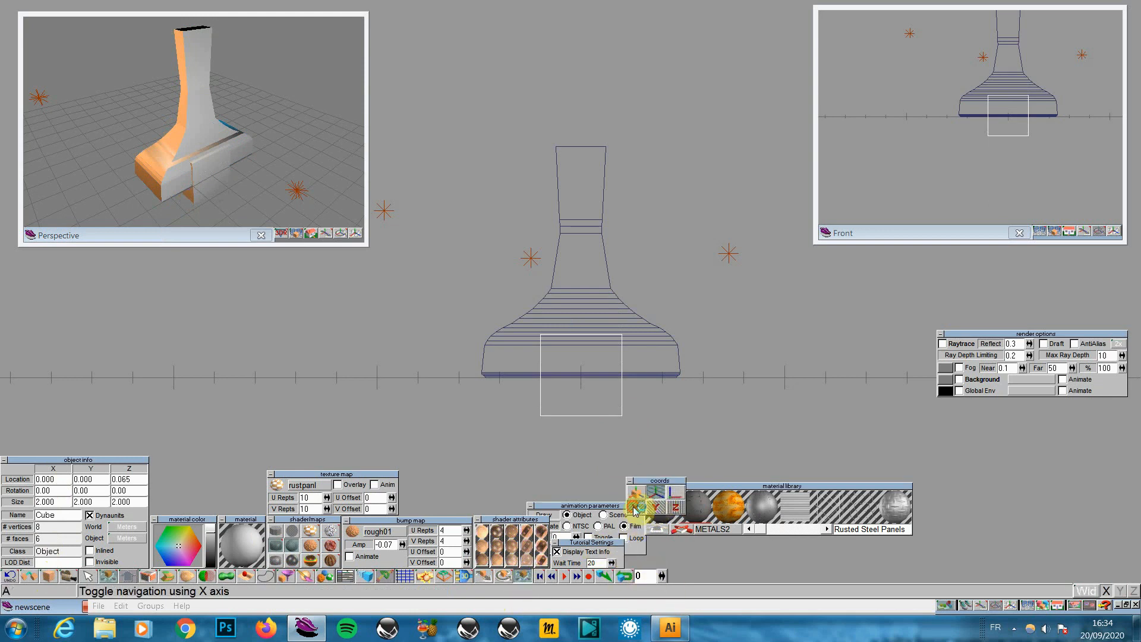
click(634, 507)
click(658, 509)
drag(580, 423, 580, 458)
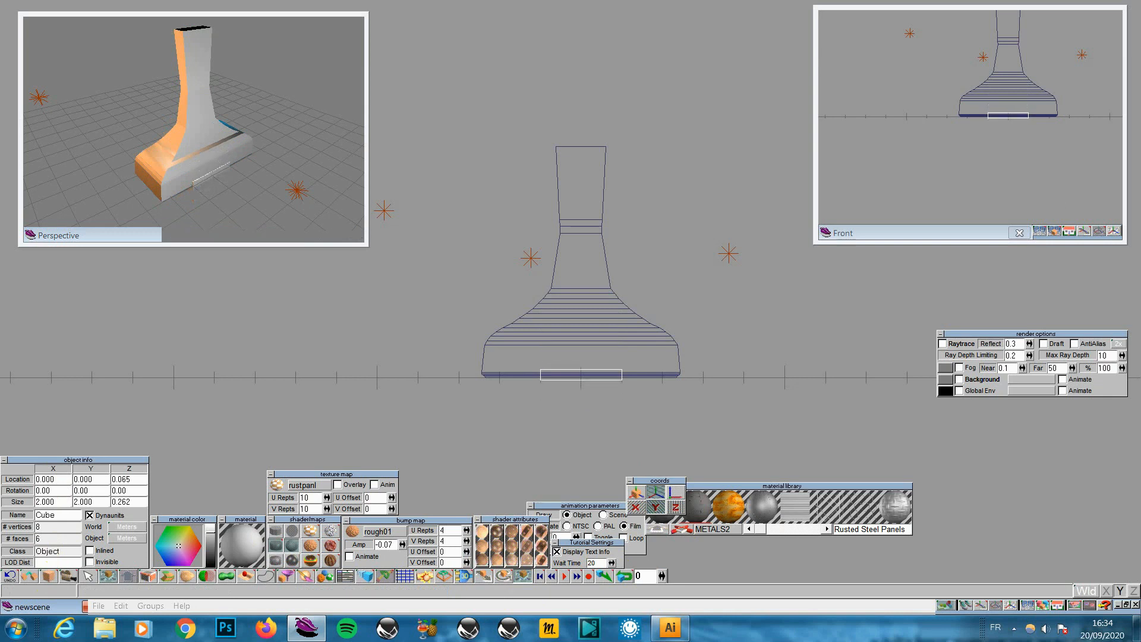
click(517, 578)
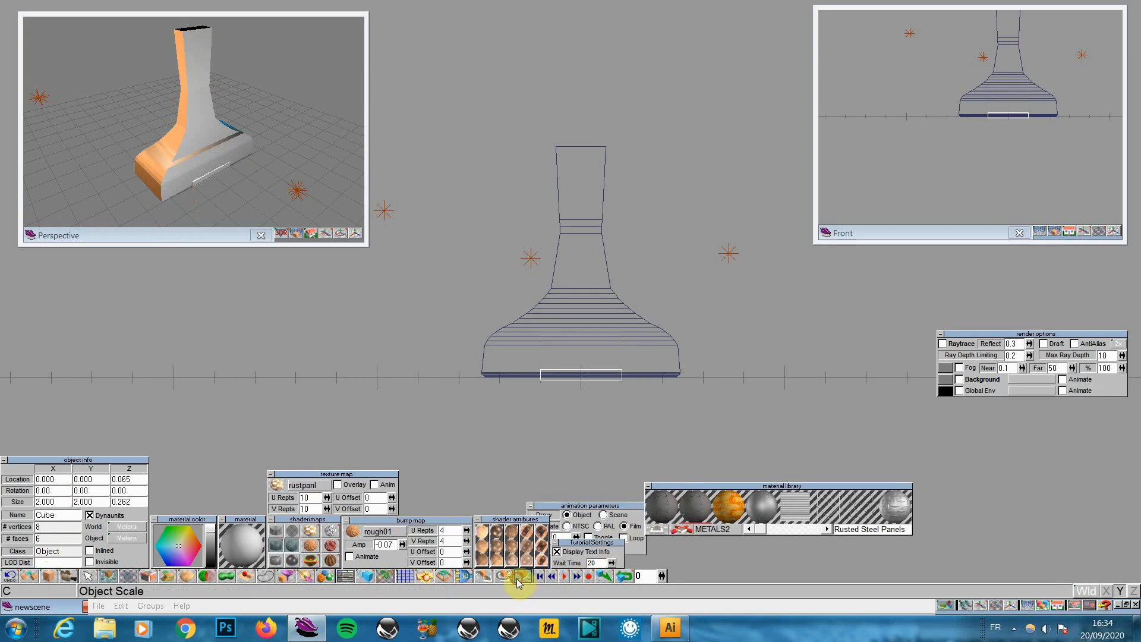
click(635, 508)
click(655, 509)
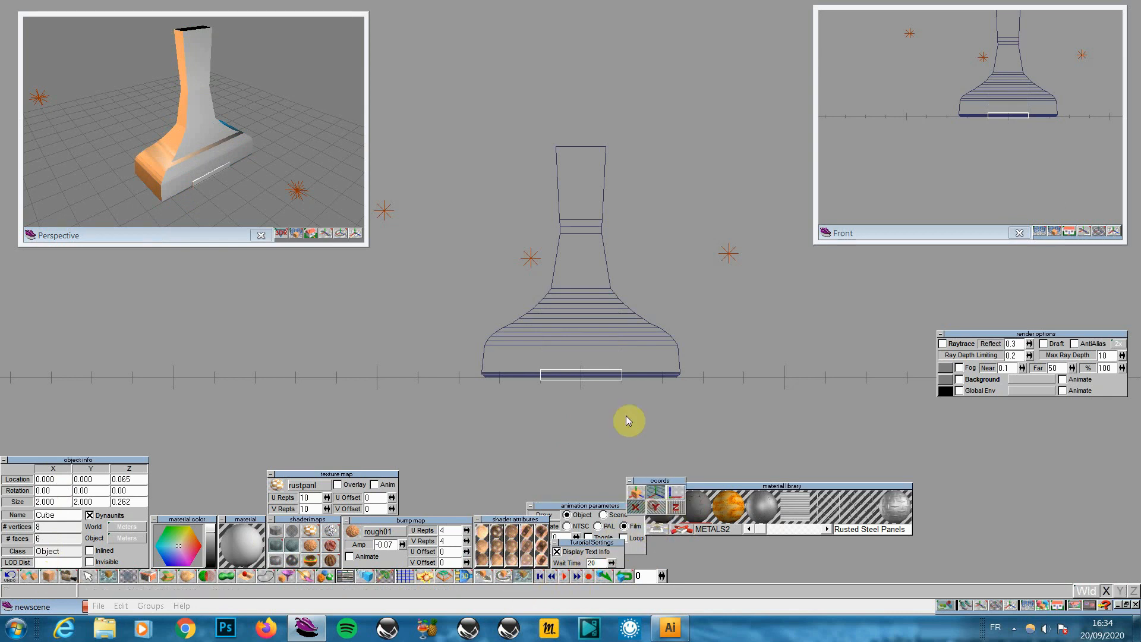
drag(581, 397, 590, 398)
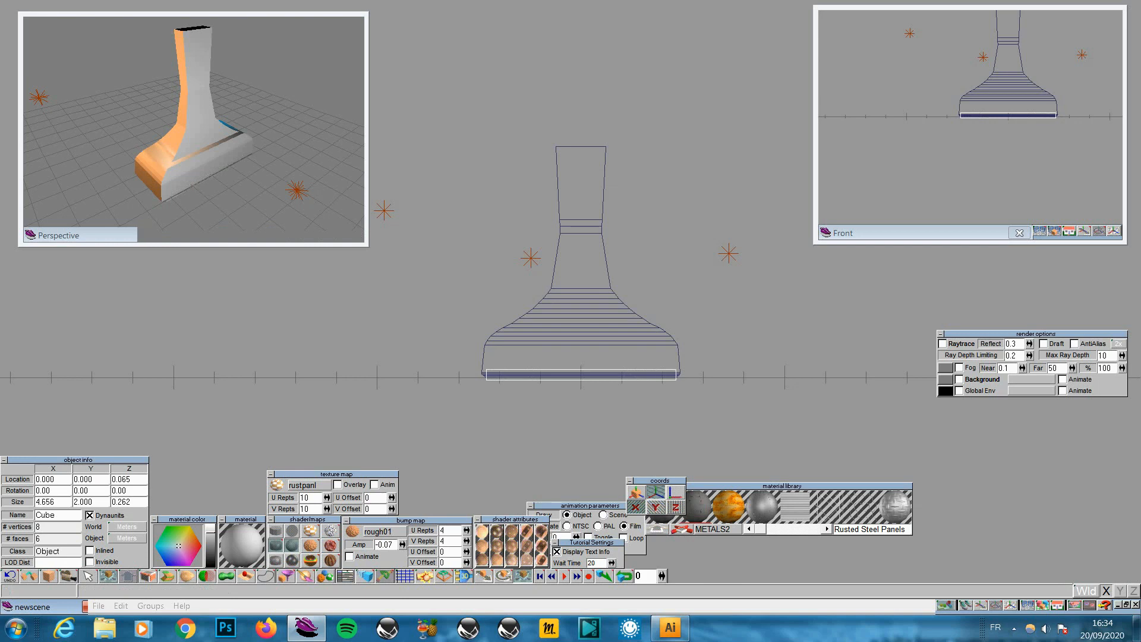
Move the slab down to sit as a plinth beneath the stamp
click(483, 576)
drag(647, 437, 647, 439)
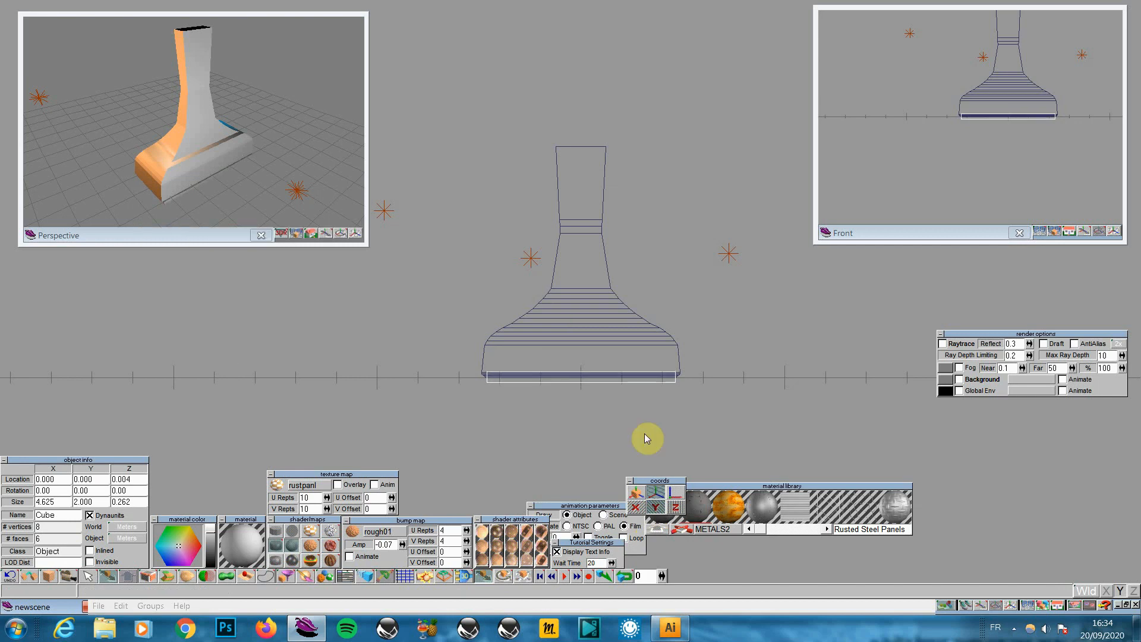
drag(647, 440, 640, 412)
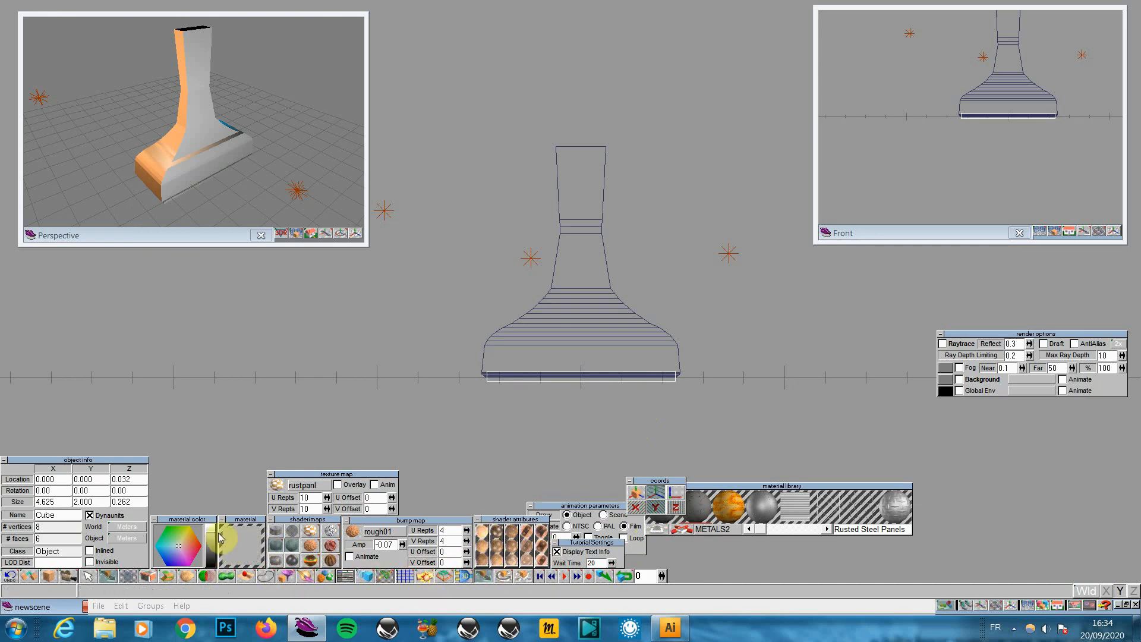
Make the material black, toggle auto-faceting, and raise its shininess
click(241, 554)
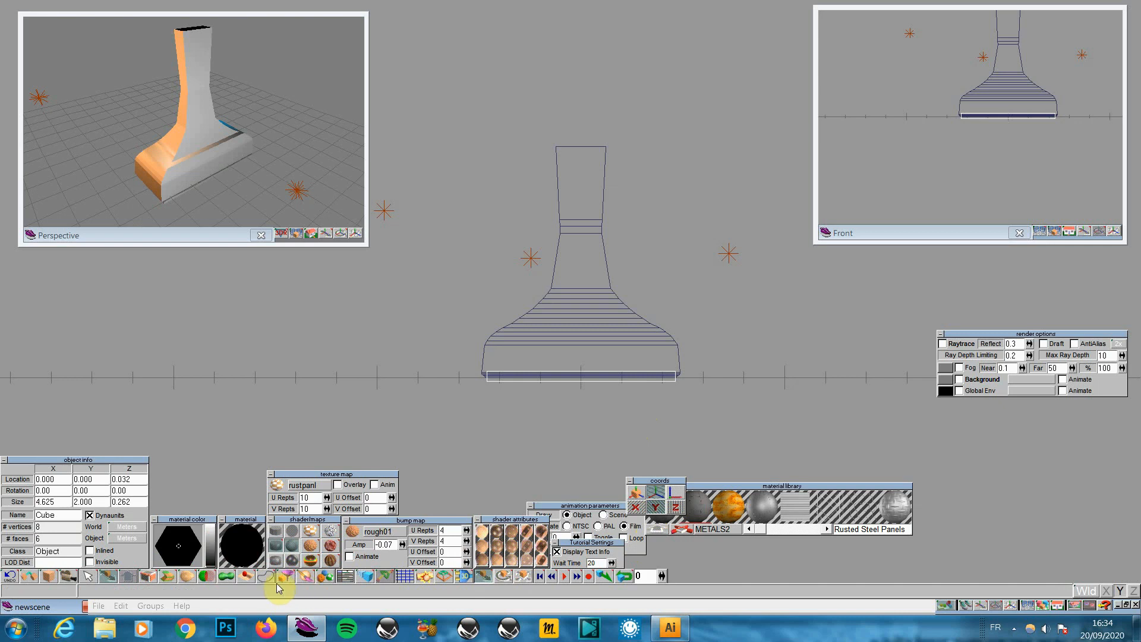
click(283, 550)
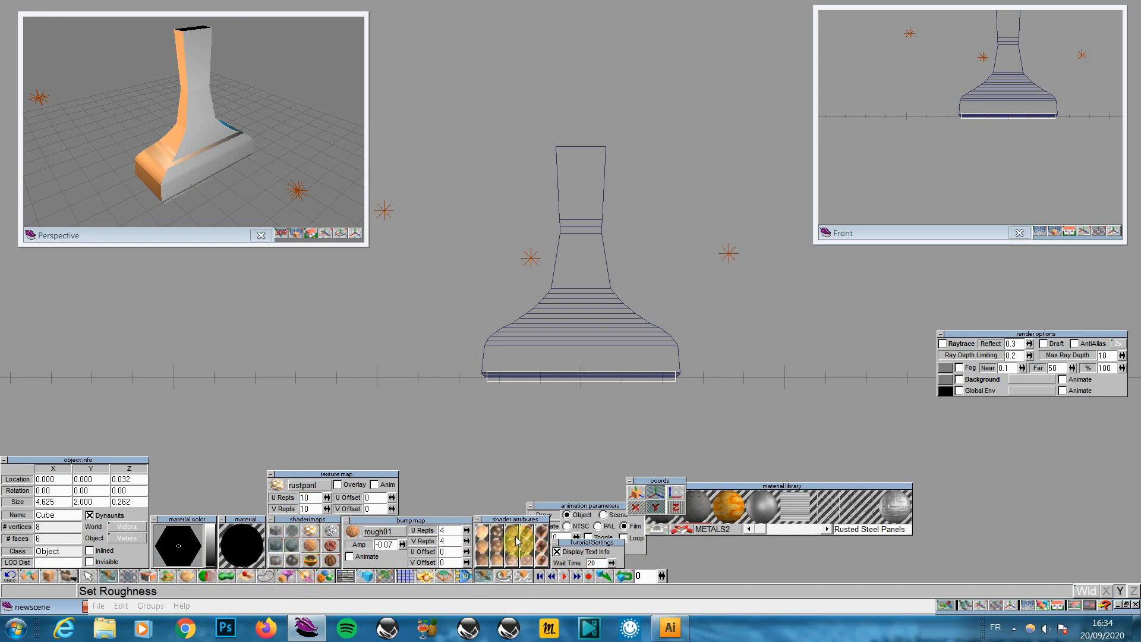
click(497, 539)
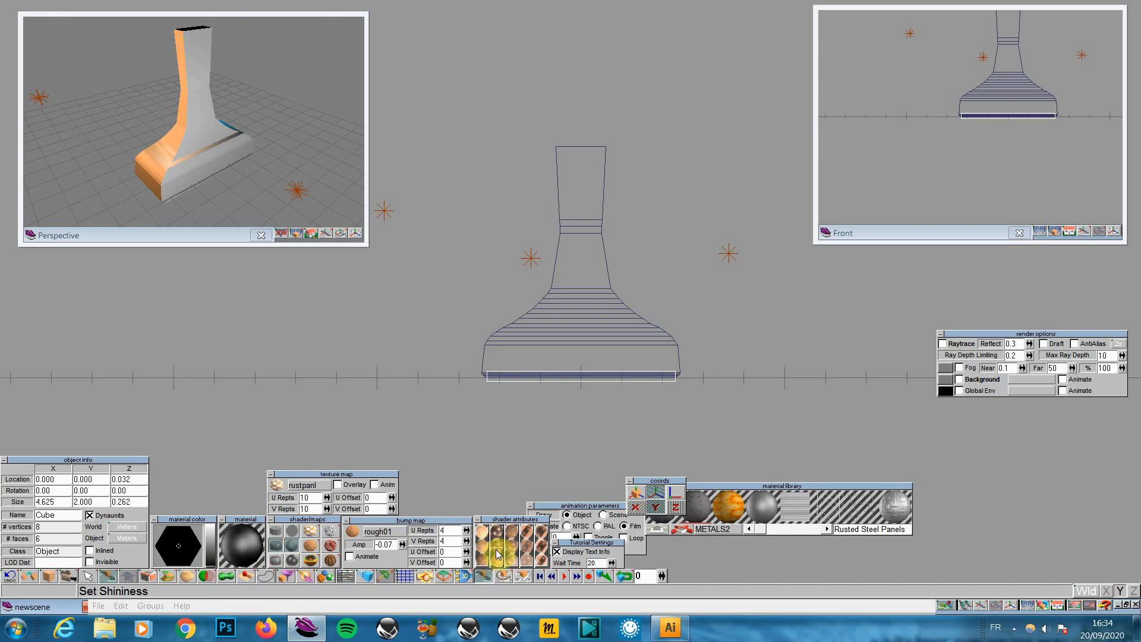
click(498, 553)
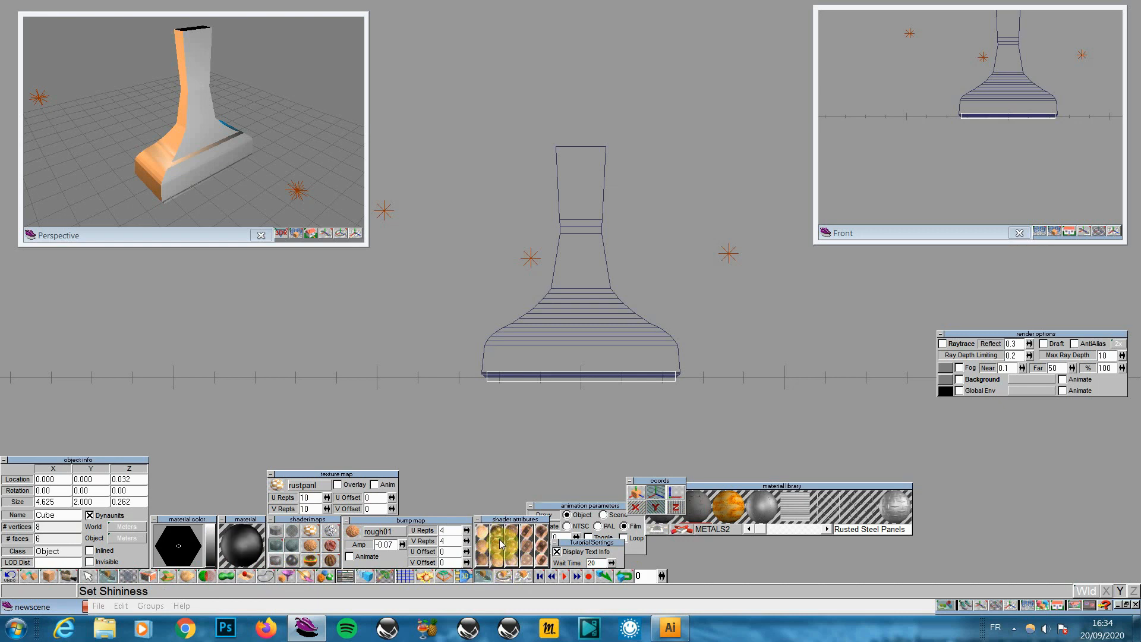
Paint the base with this material, preview it in the perspective view, and select the bottle body
click(286, 575)
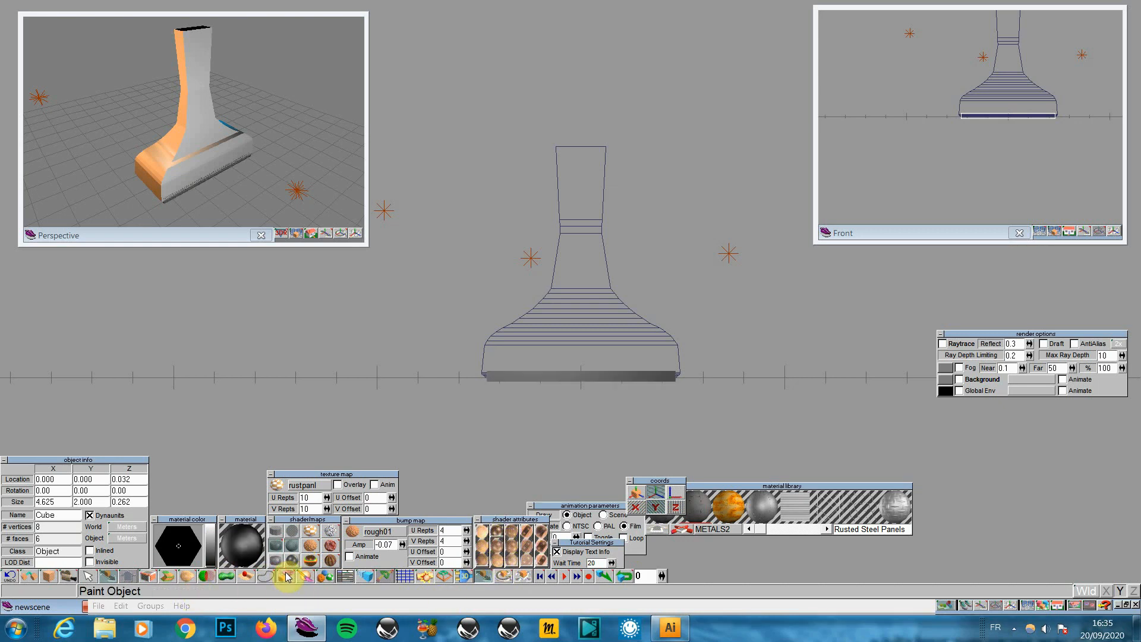
click(298, 234)
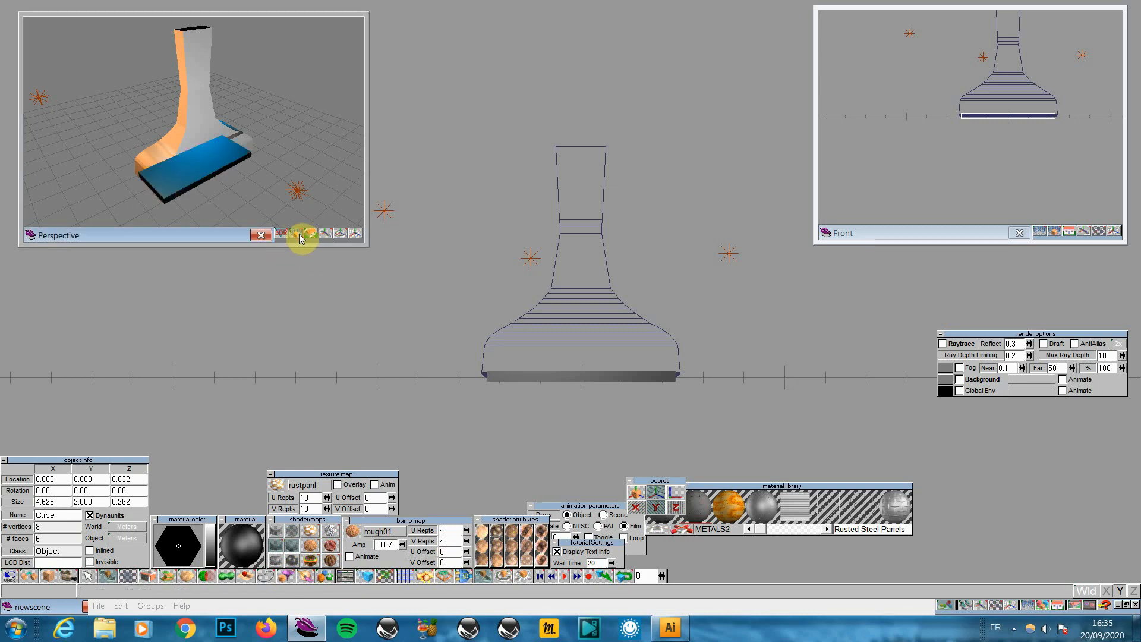
click(584, 352)
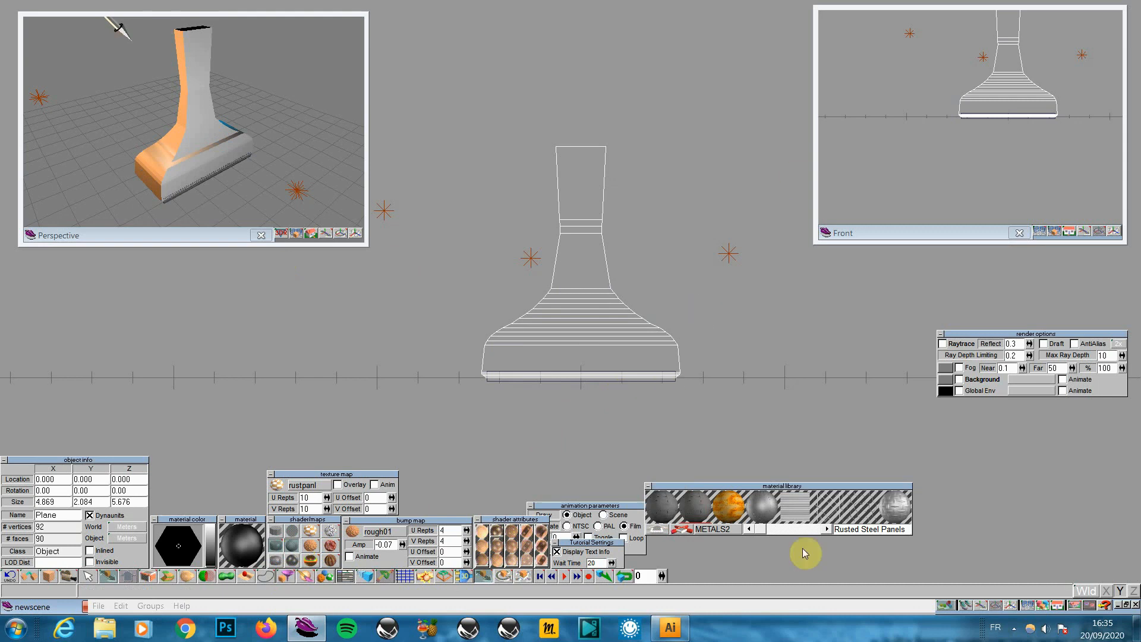
From the left view, scale the base cube along X only to a width of 4.755
drag(1057, 606, 1041, 571)
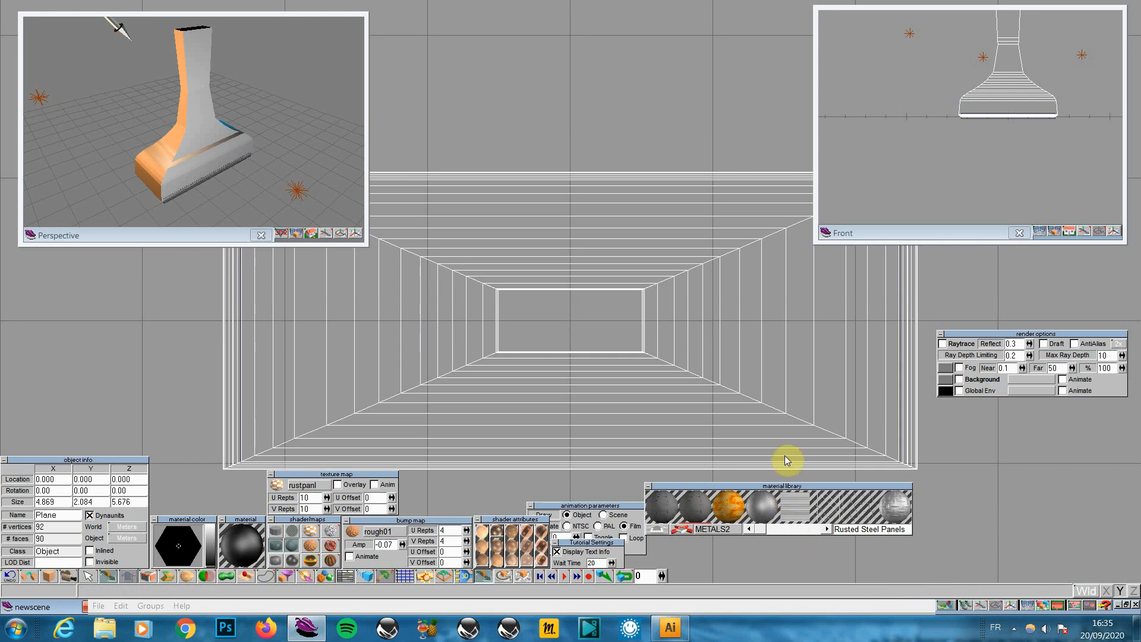
click(384, 355)
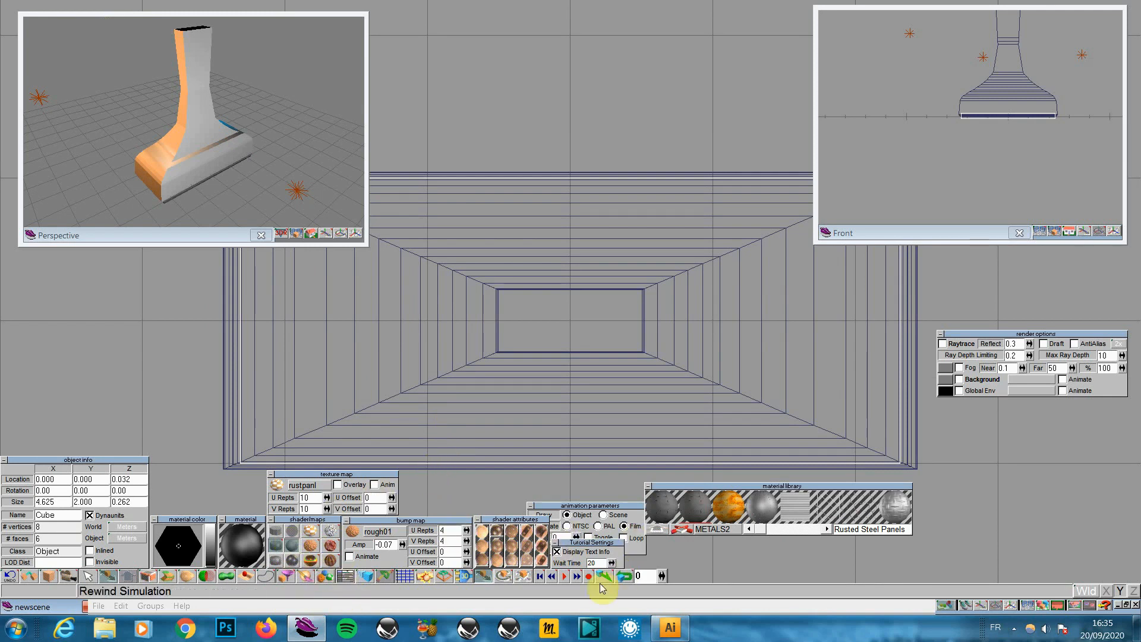
click(526, 575)
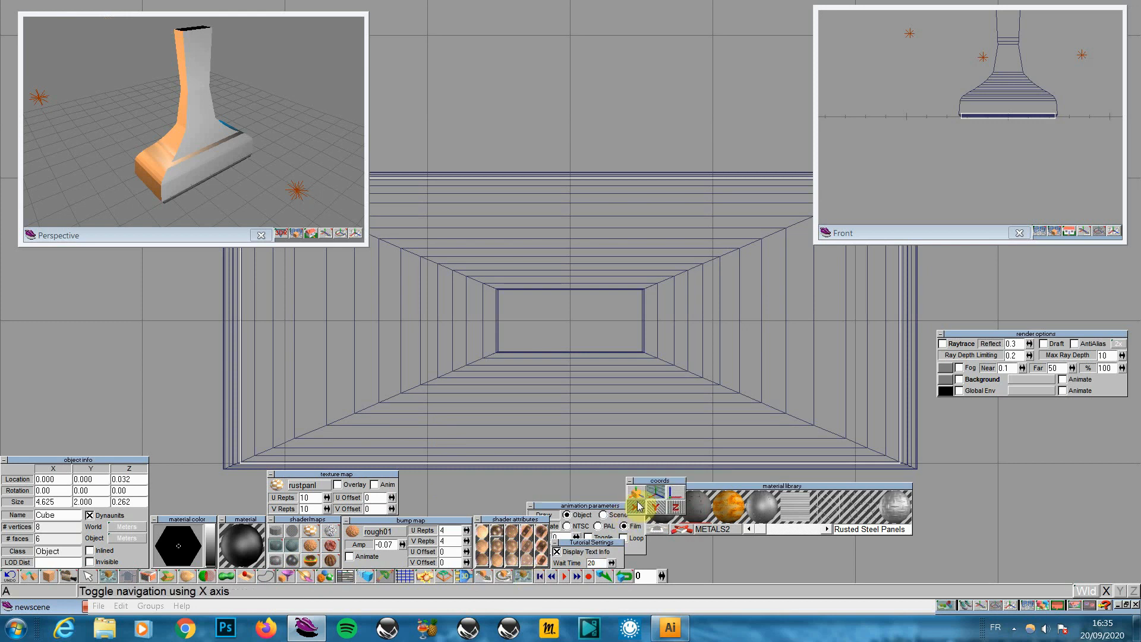
drag(642, 416, 653, 416)
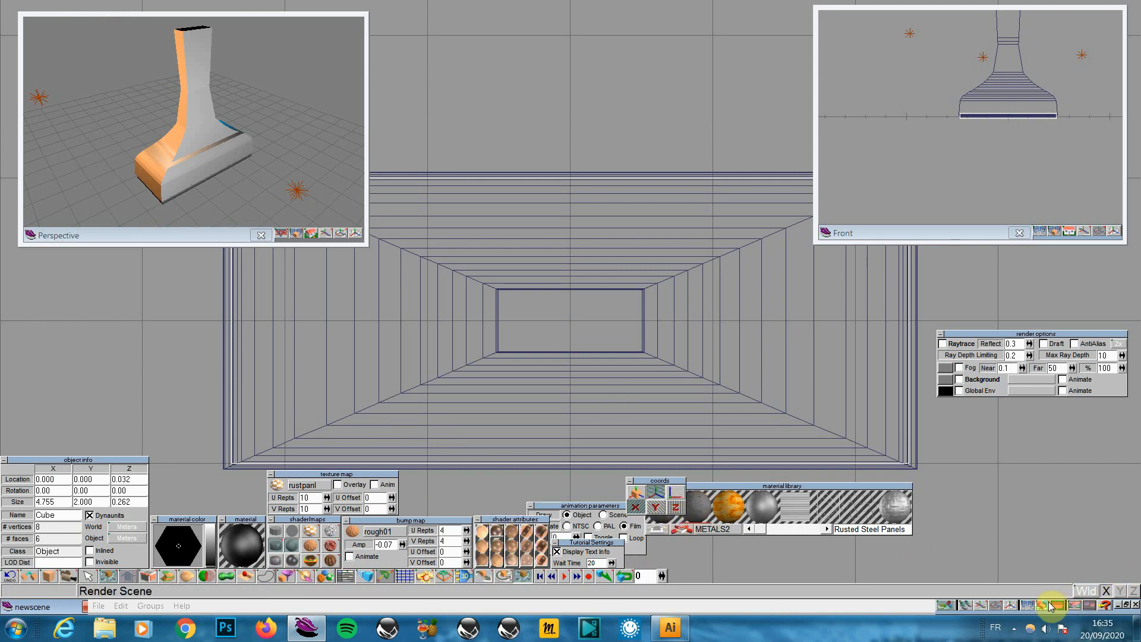
drag(1057, 604, 1059, 581)
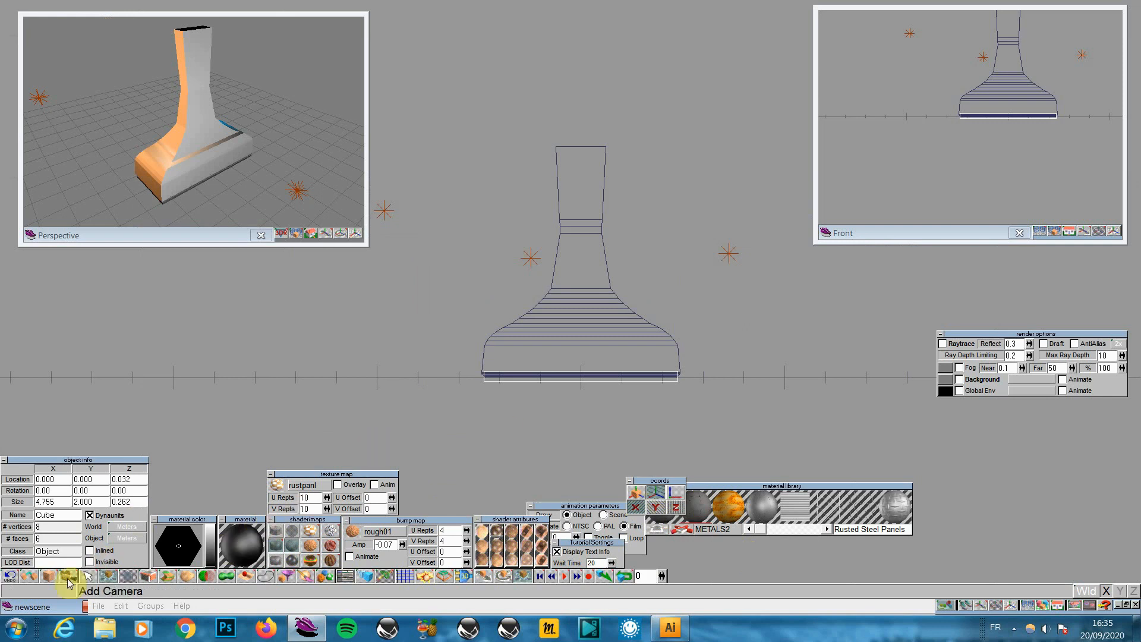
Add a Smooth Quad Divided sphere and lift it onto the stem at Z 6.355
drag(49, 575, 50, 510)
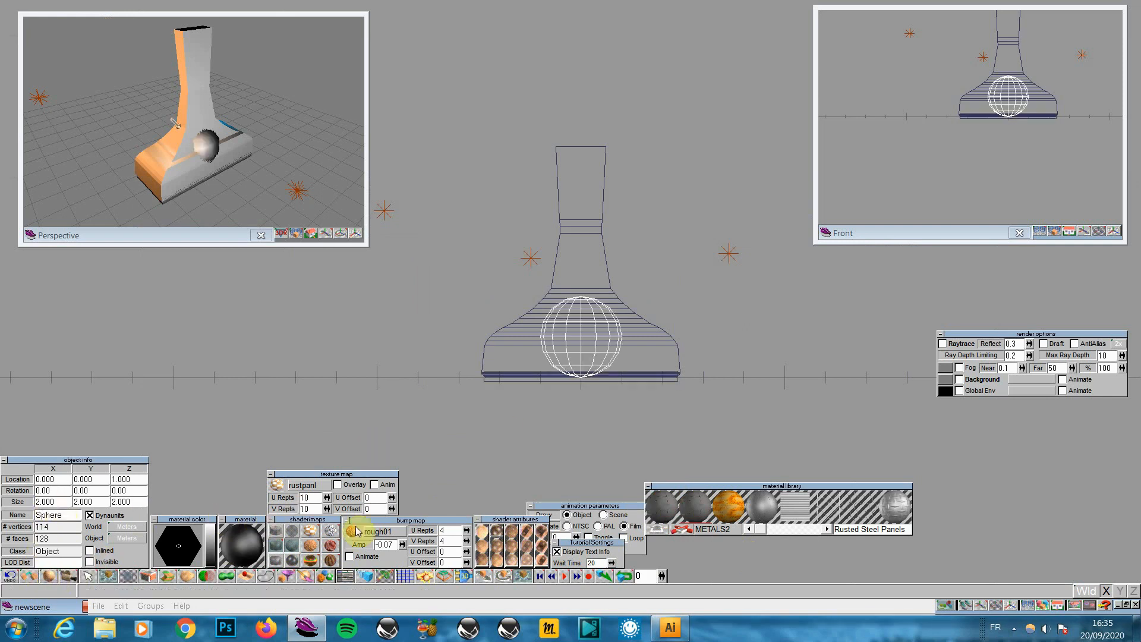
click(465, 575)
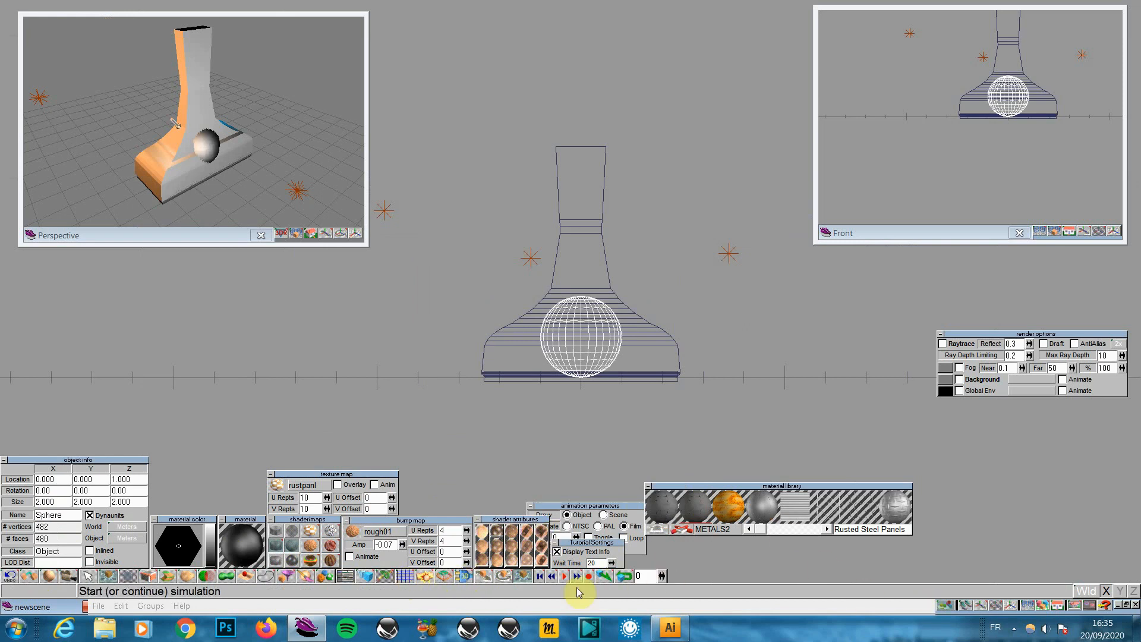
click(483, 577)
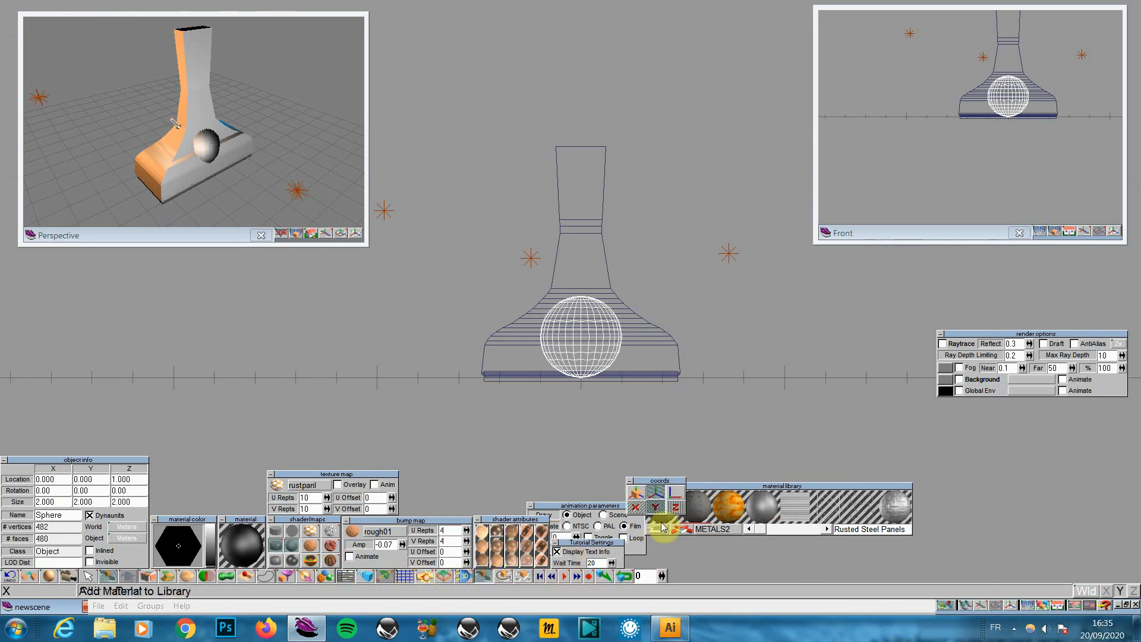
drag(644, 415, 644, 201)
mouse_move(622, 471)
mouse_down()
mouse_move(622, 450)
mouse_move(622, 466)
mouse_up()
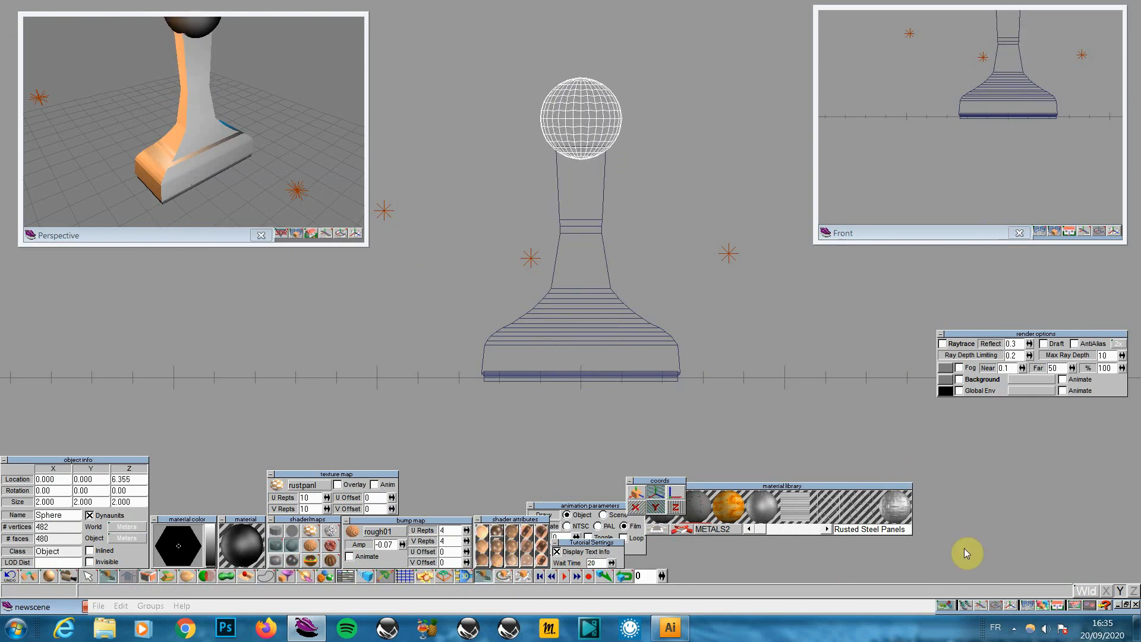
drag(1057, 606, 1058, 569)
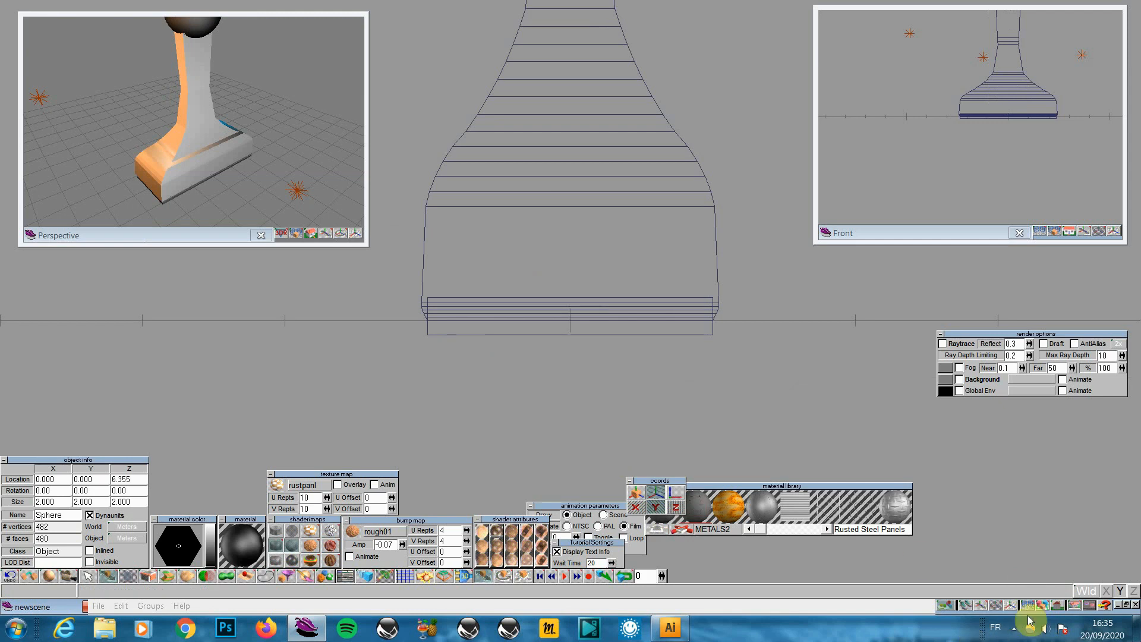
drag(983, 603, 985, 612)
drag(600, 119, 554, 344)
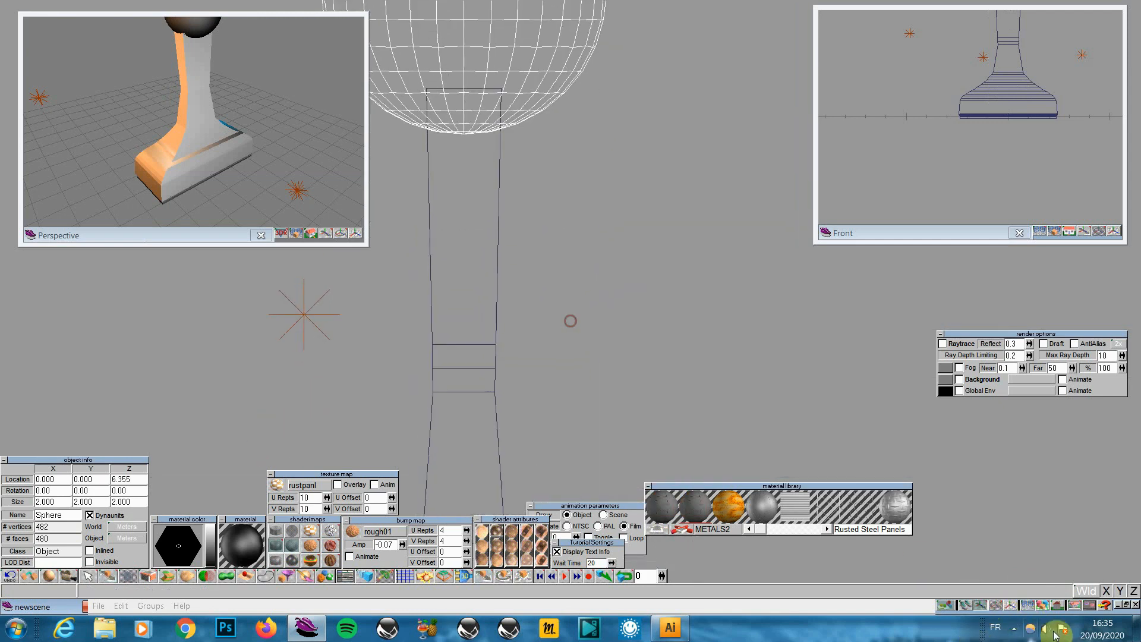
click(1011, 606)
drag(629, 285, 551, 419)
drag(1057, 606, 1062, 583)
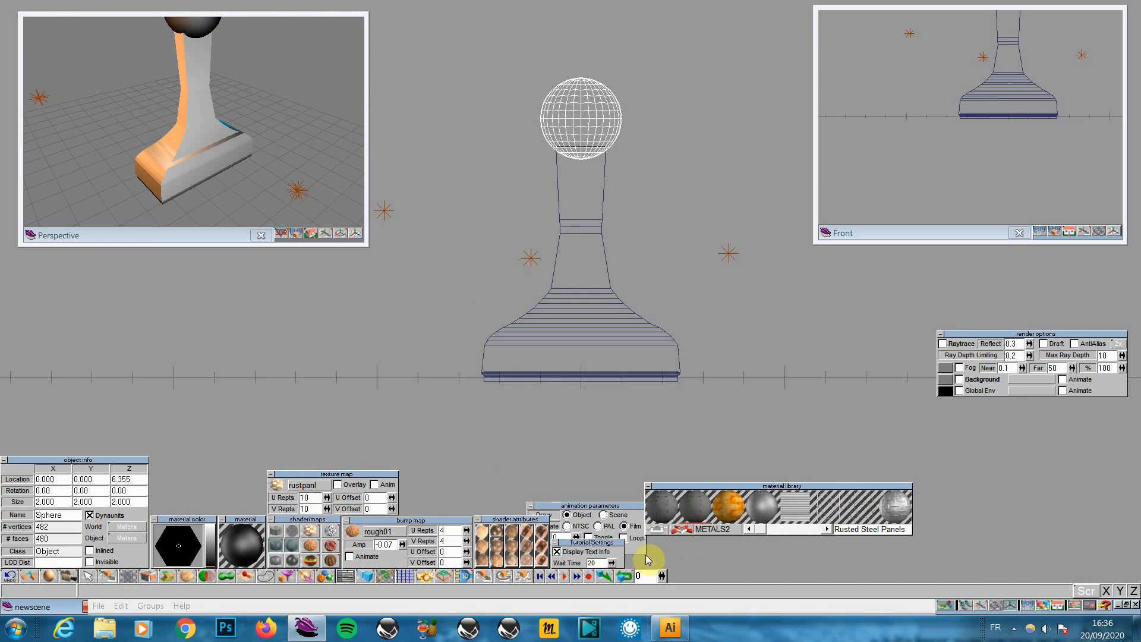
Enlarge the knob sphere uniformly to 2.626
click(520, 578)
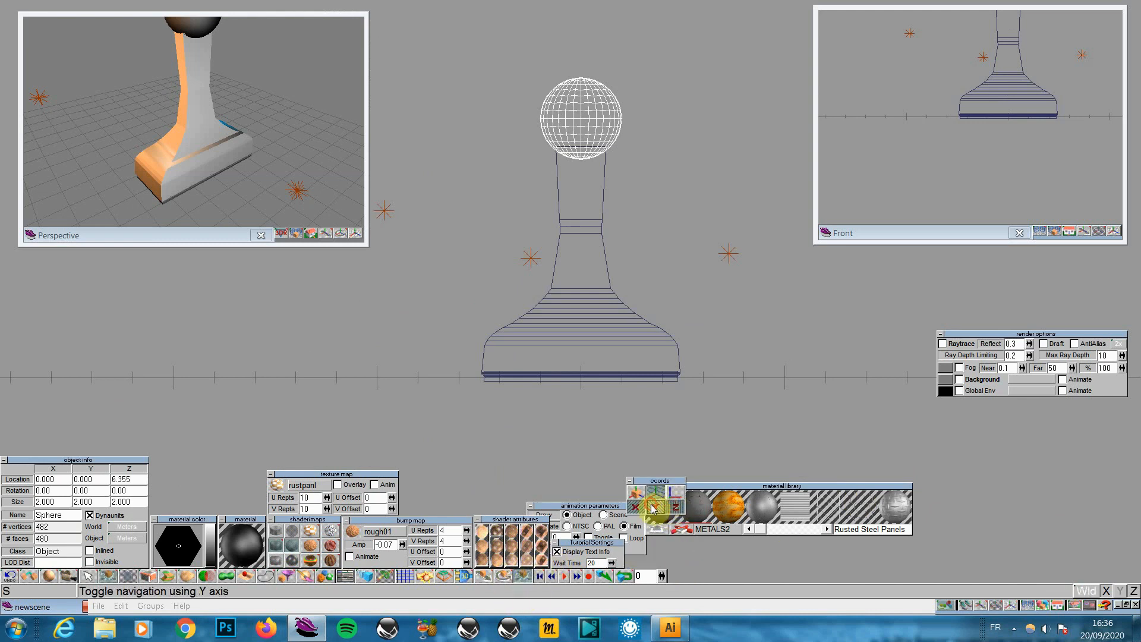
drag(618, 323, 647, 298)
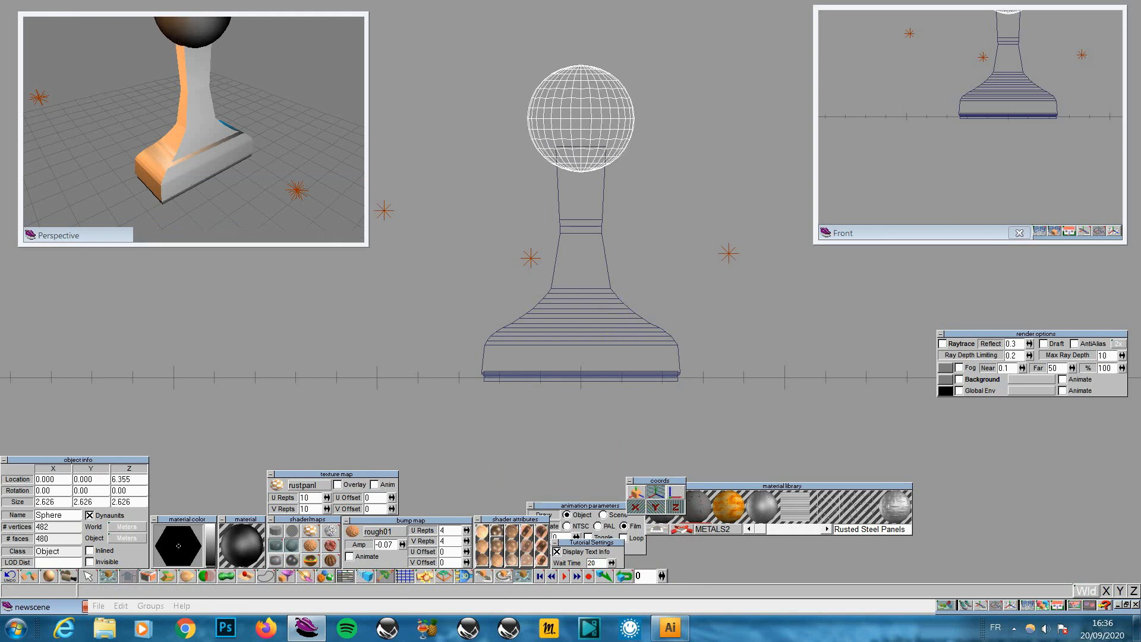
drag(1057, 605, 1062, 579)
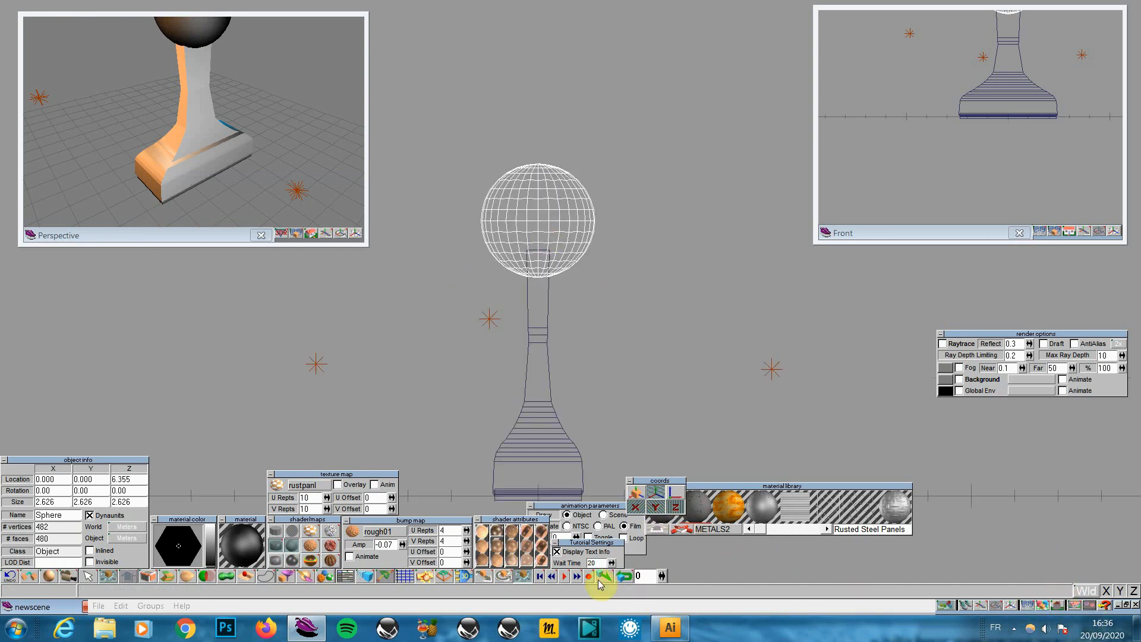
Narrow the sphere along Y only to 1.488 and render the scene
click(522, 576)
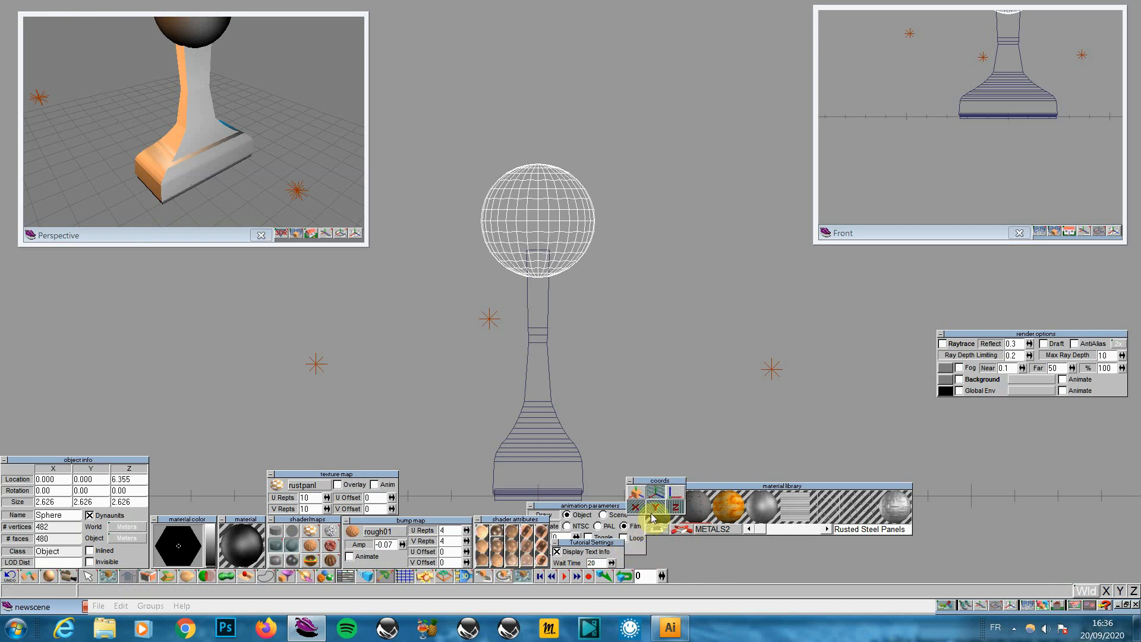
click(674, 507)
click(656, 507)
drag(601, 385, 542, 385)
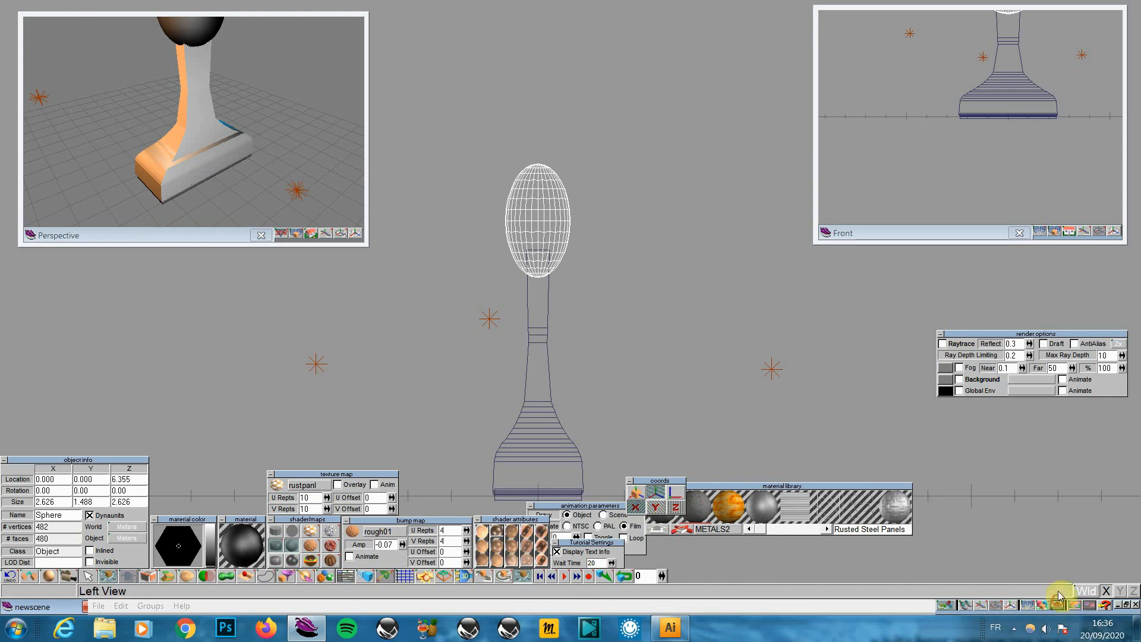
mouse_move(1057, 605)
mouse_down()
mouse_move(1062, 575)
mouse_move(1060, 589)
mouse_up()
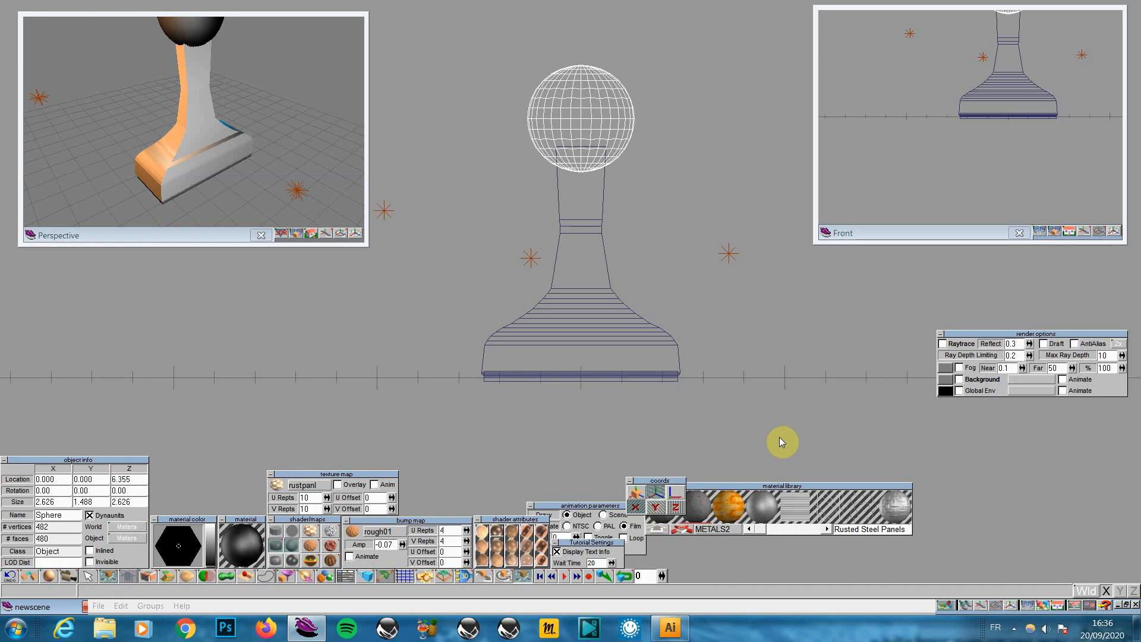
click(1040, 604)
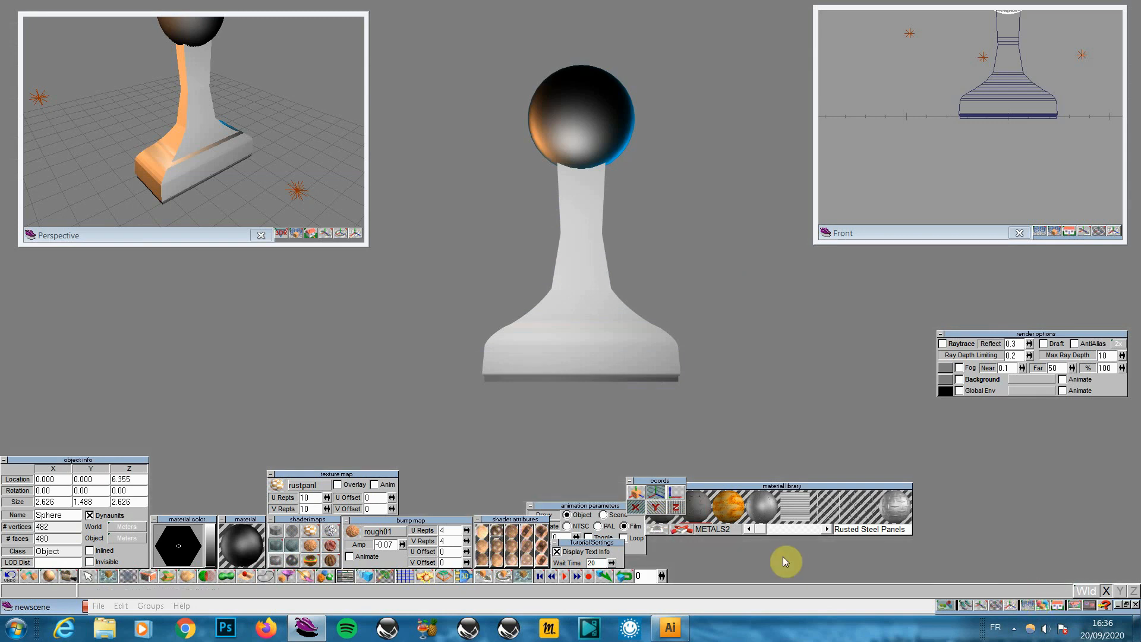
Pick up the bottle body's white material with Inspect and paint the knob sphere with it
click(586, 248)
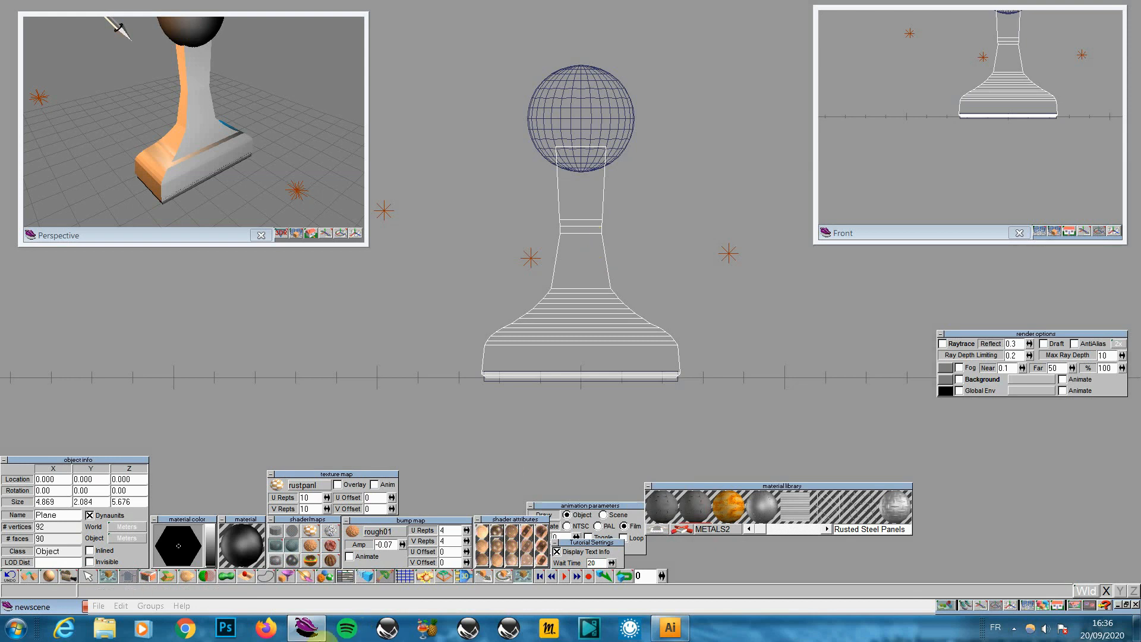
click(590, 142)
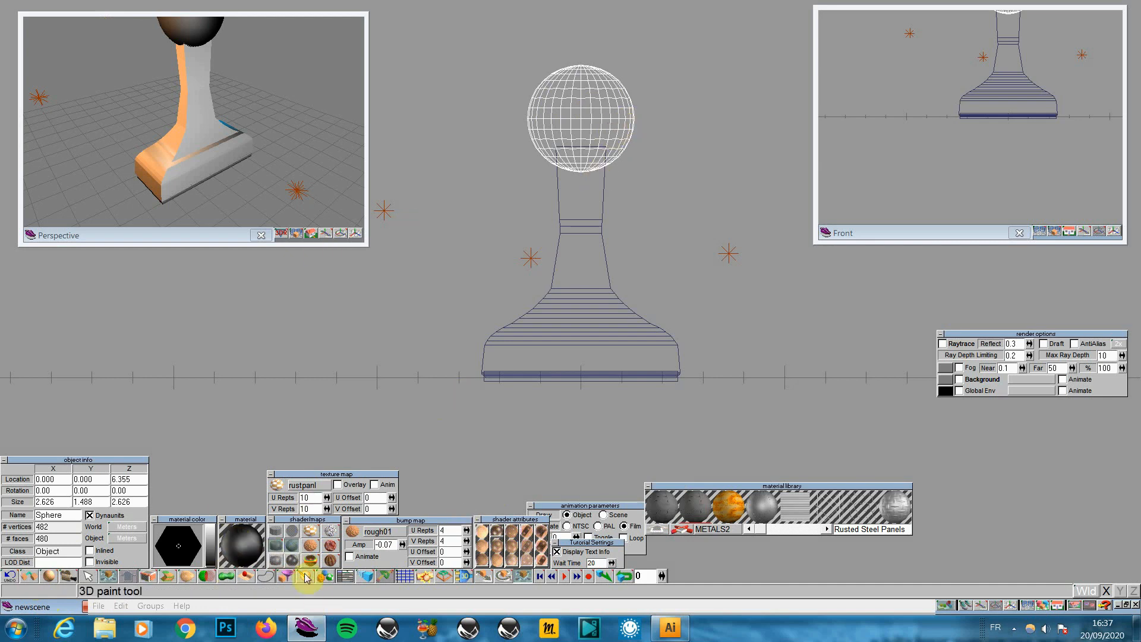
click(286, 578)
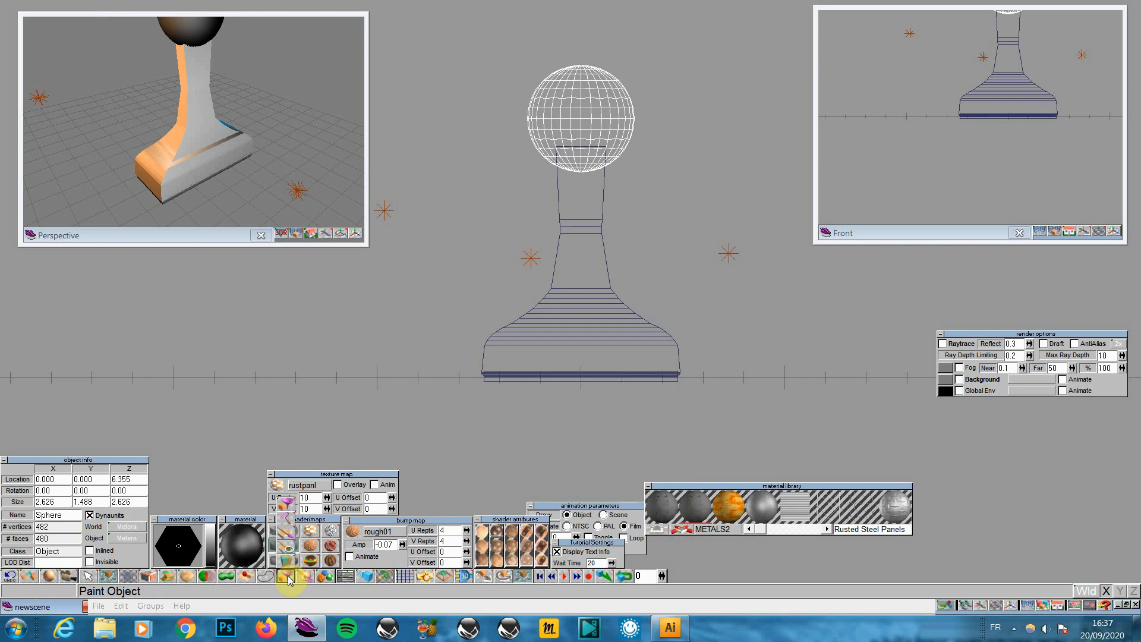
drag(288, 580, 290, 553)
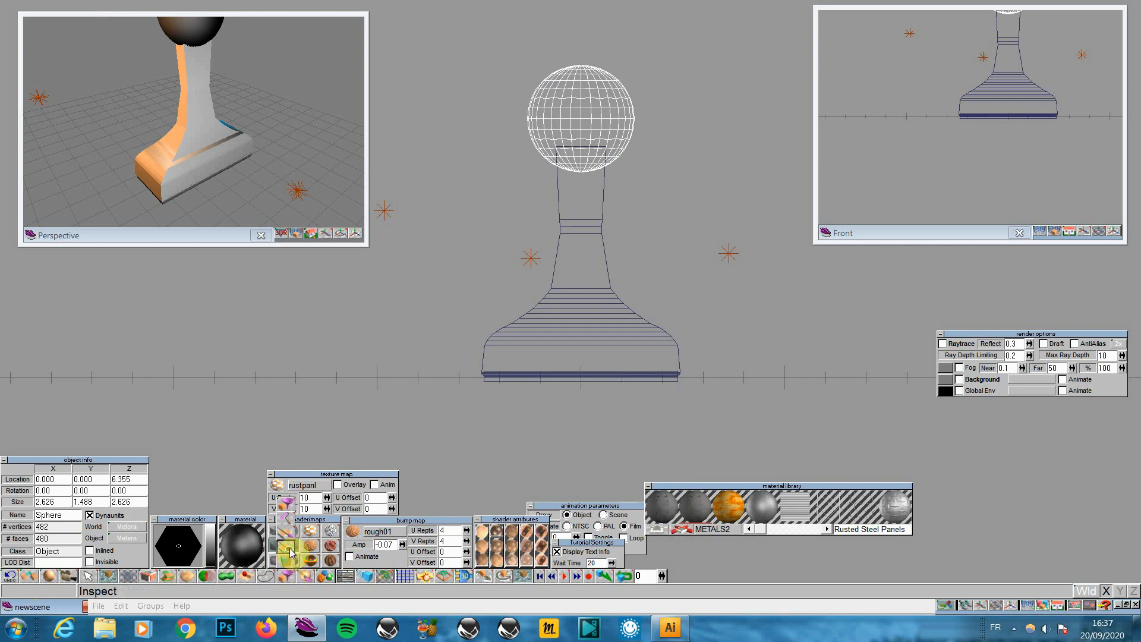
click(561, 324)
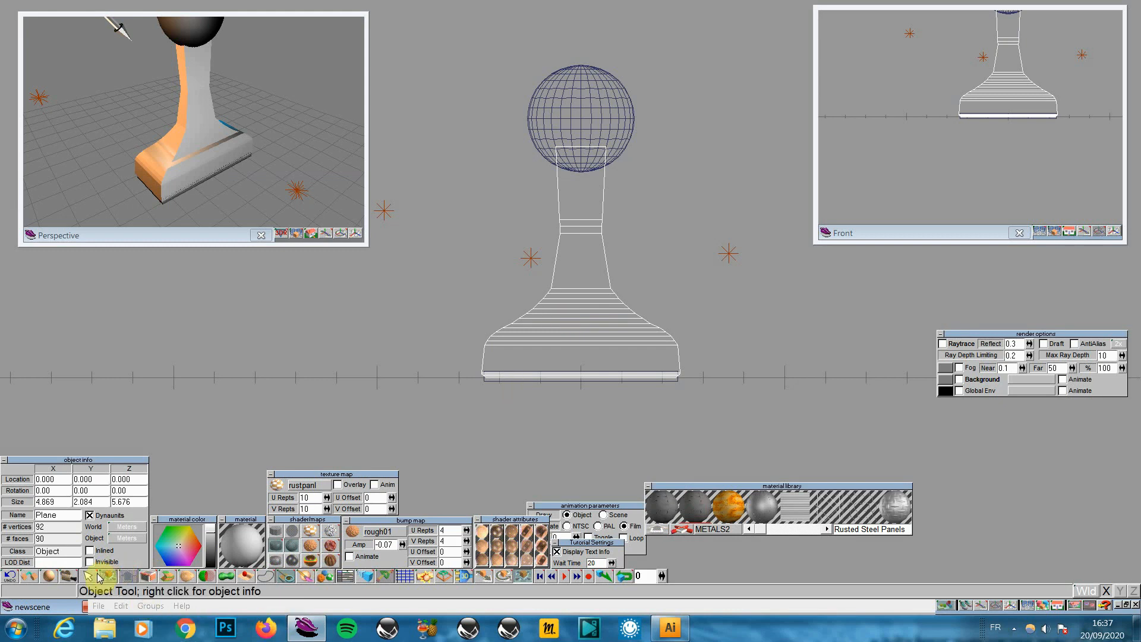
click(600, 101)
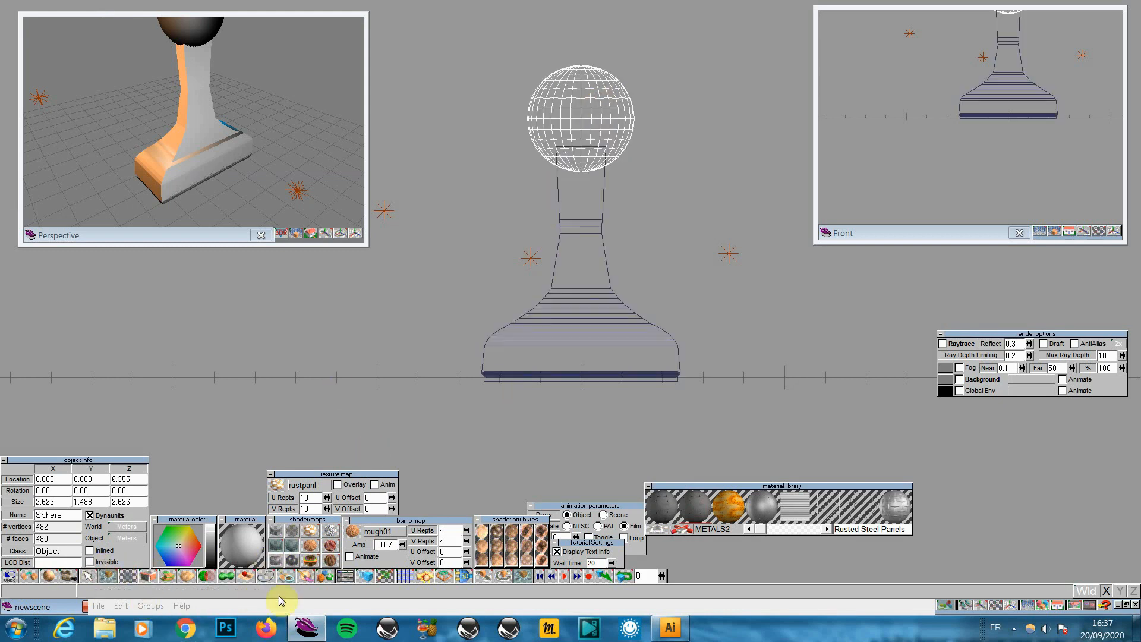
drag(290, 574, 289, 508)
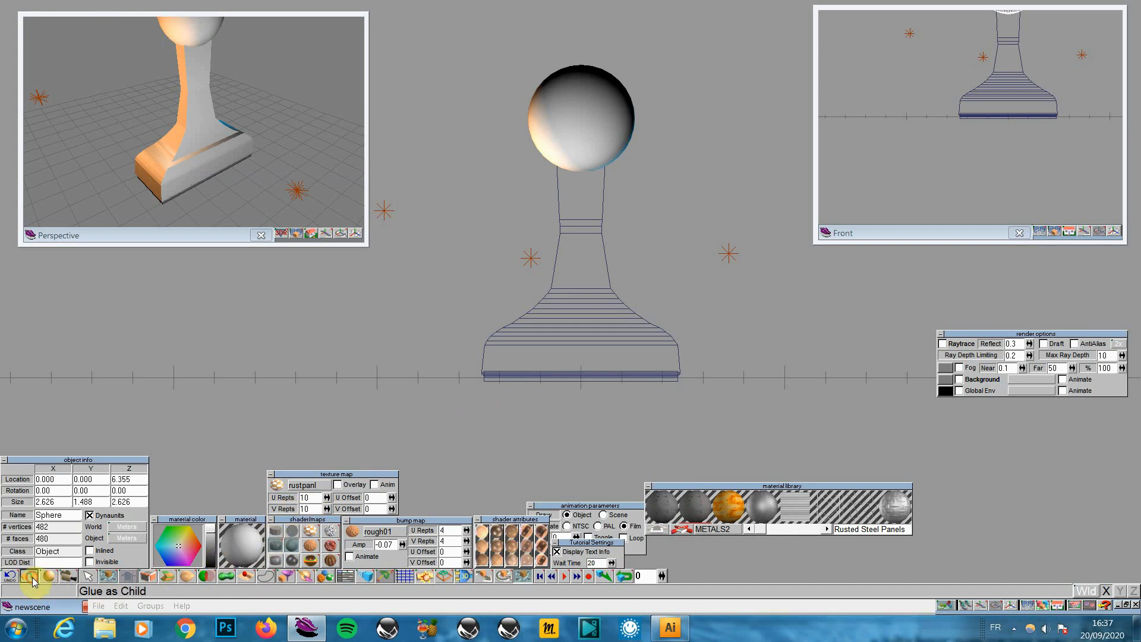
Glue the knob sphere to the bottle body, forming the group NoName,1
click(578, 260)
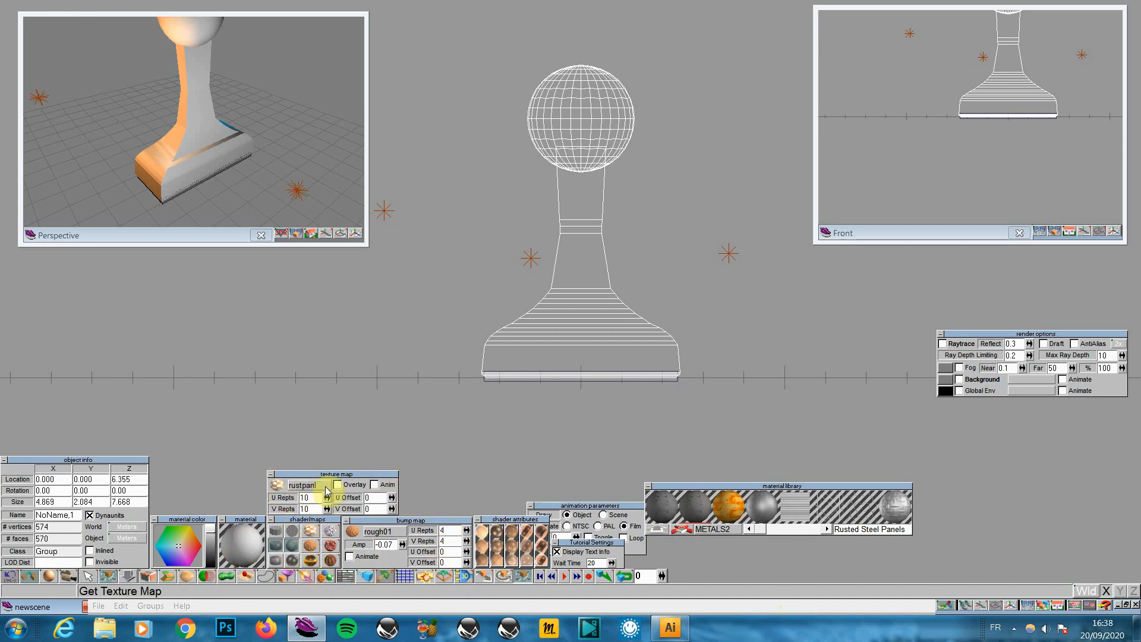
Try the material's texture map and preview shapes, then switch the texture map back off
click(309, 534)
click(252, 550)
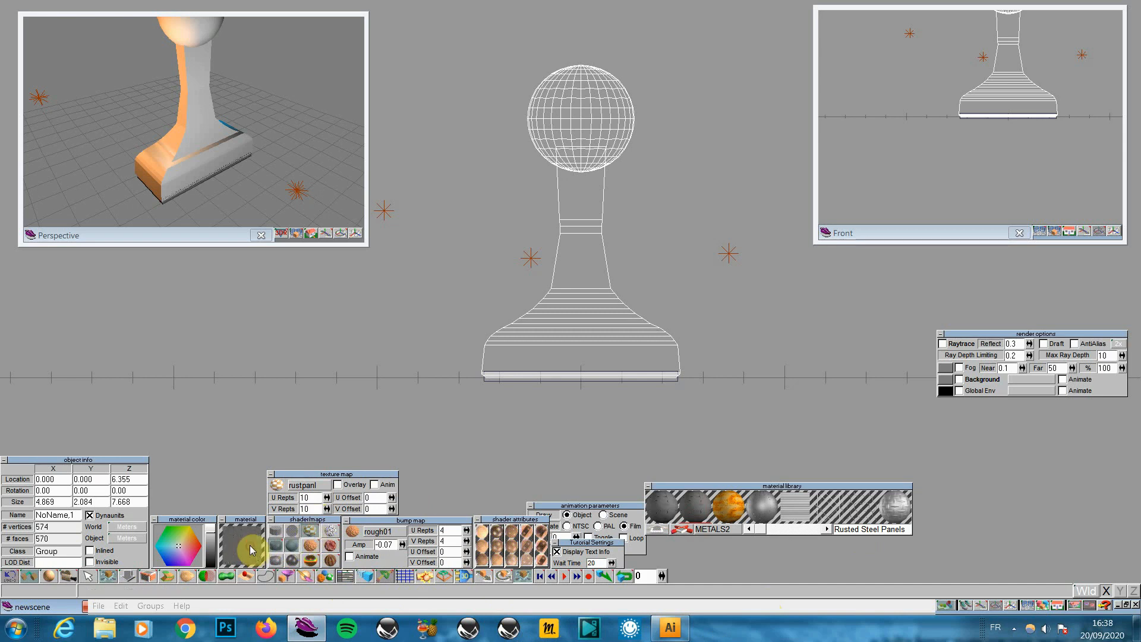
click(252, 550)
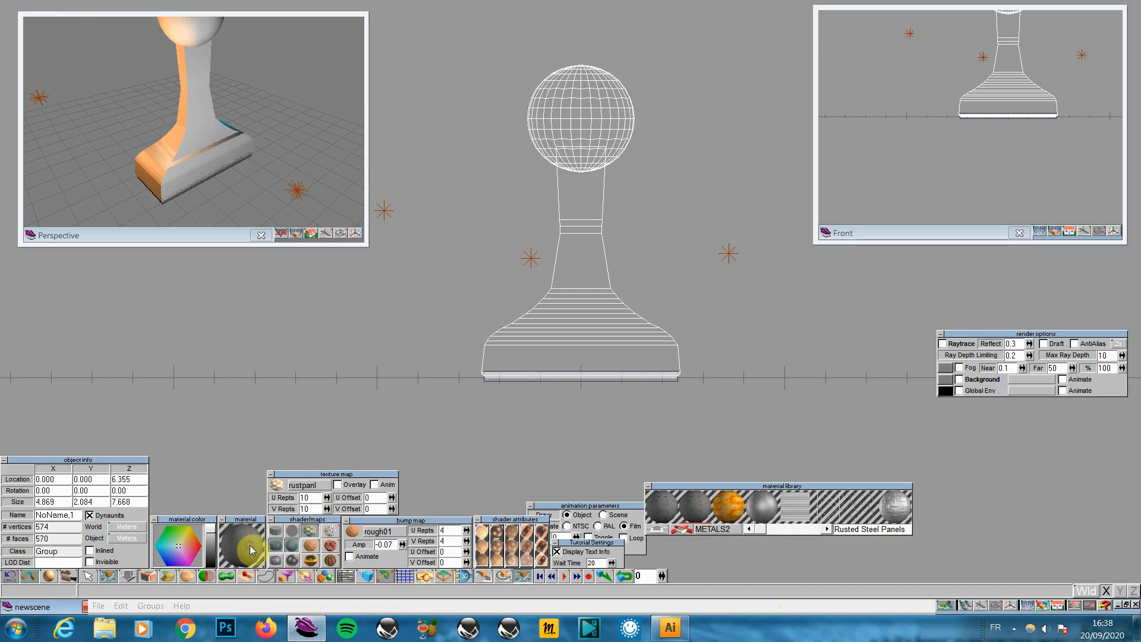
click(311, 539)
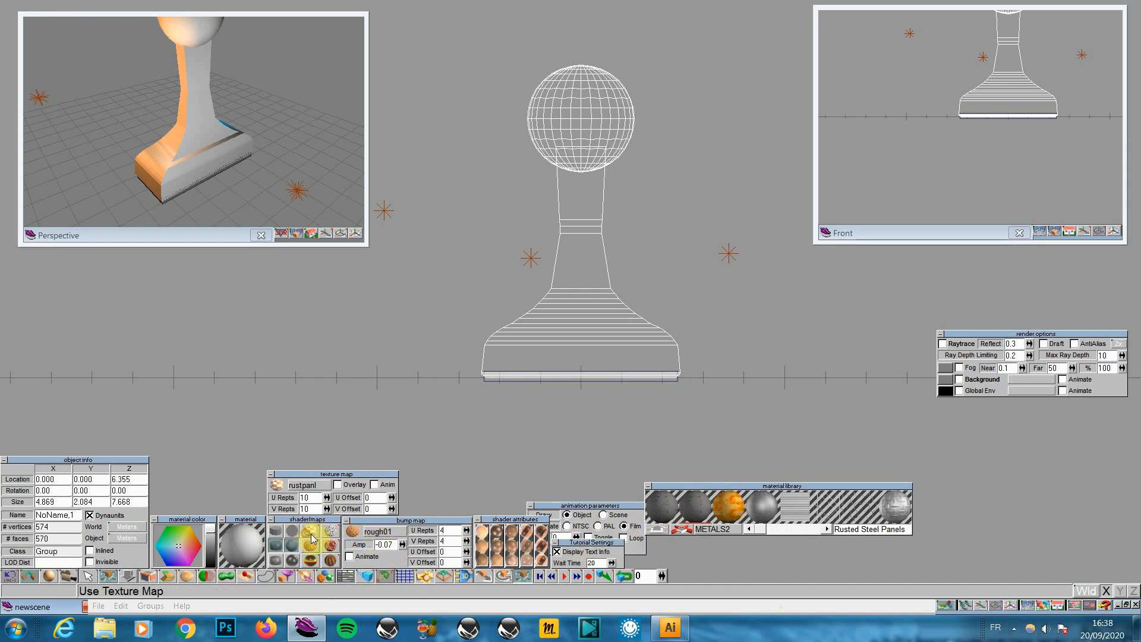
In the Get Texture Map dialog, switch to the h: Seagate stockage drive
click(314, 487)
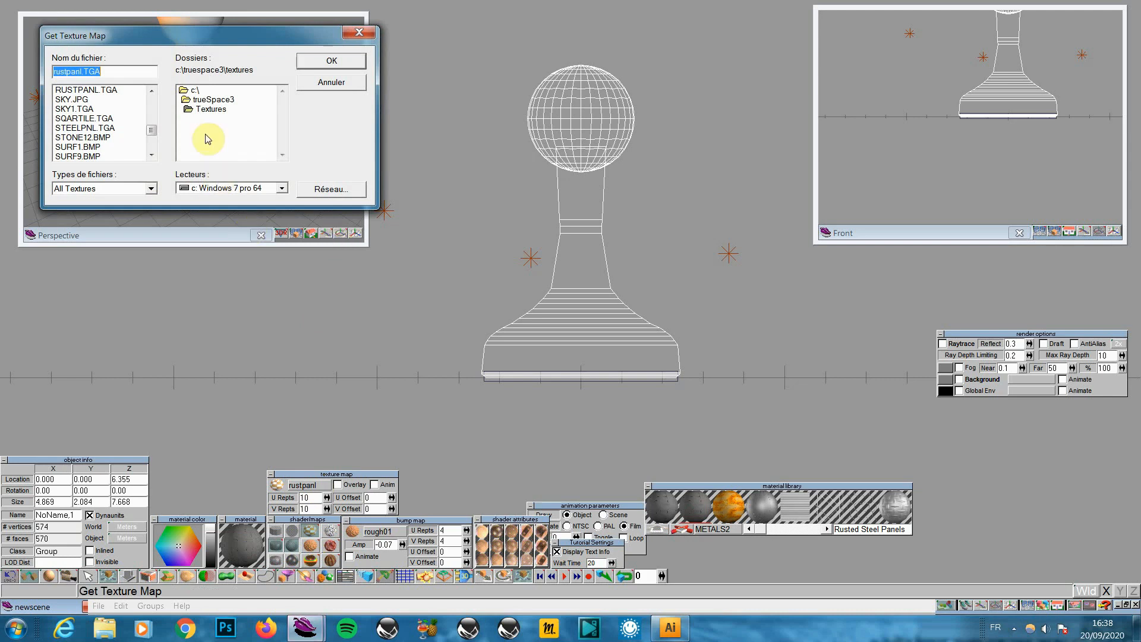
double_click(196, 91)
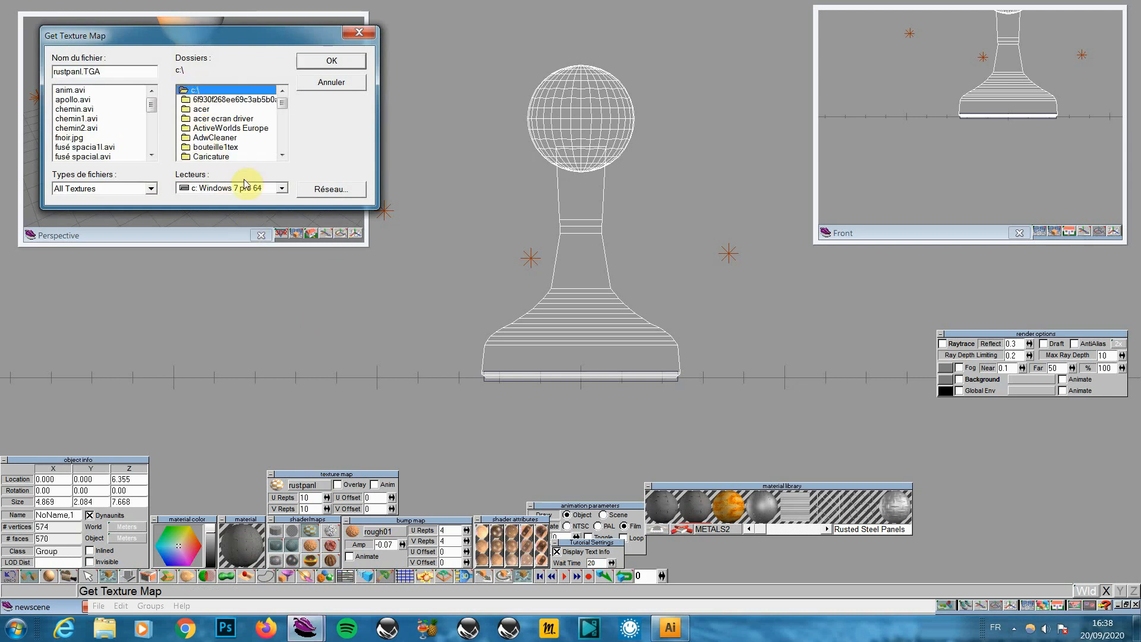
click(281, 187)
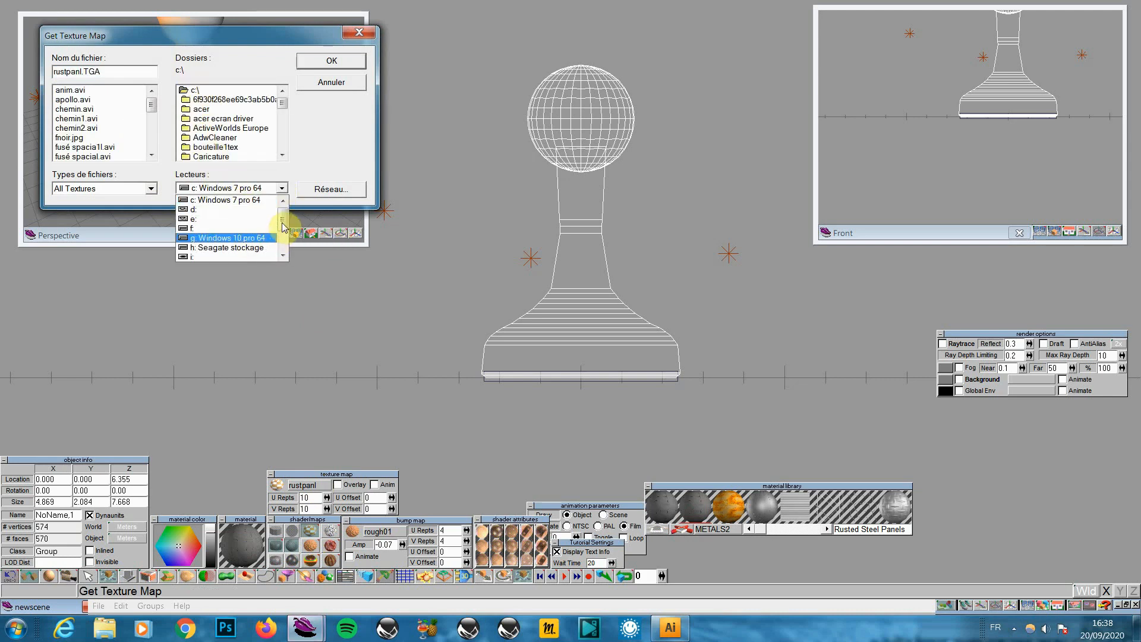
click(284, 243)
mouse_move(283, 242)
mouse_down()
mouse_move(283, 228)
mouse_move(284, 242)
mouse_up()
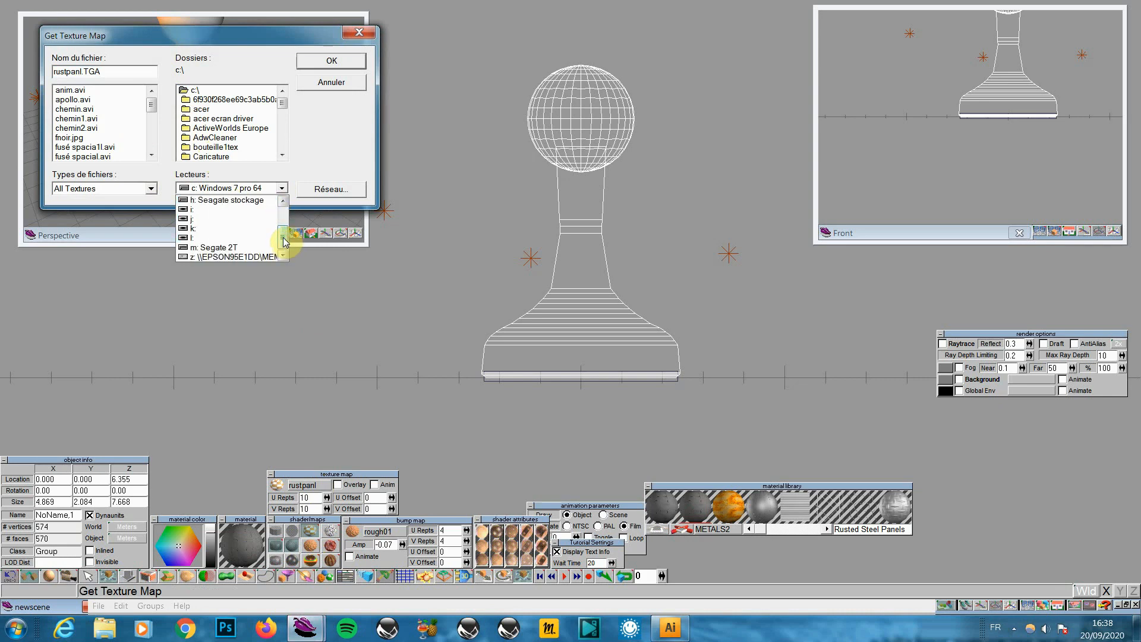
drag(283, 242, 281, 223)
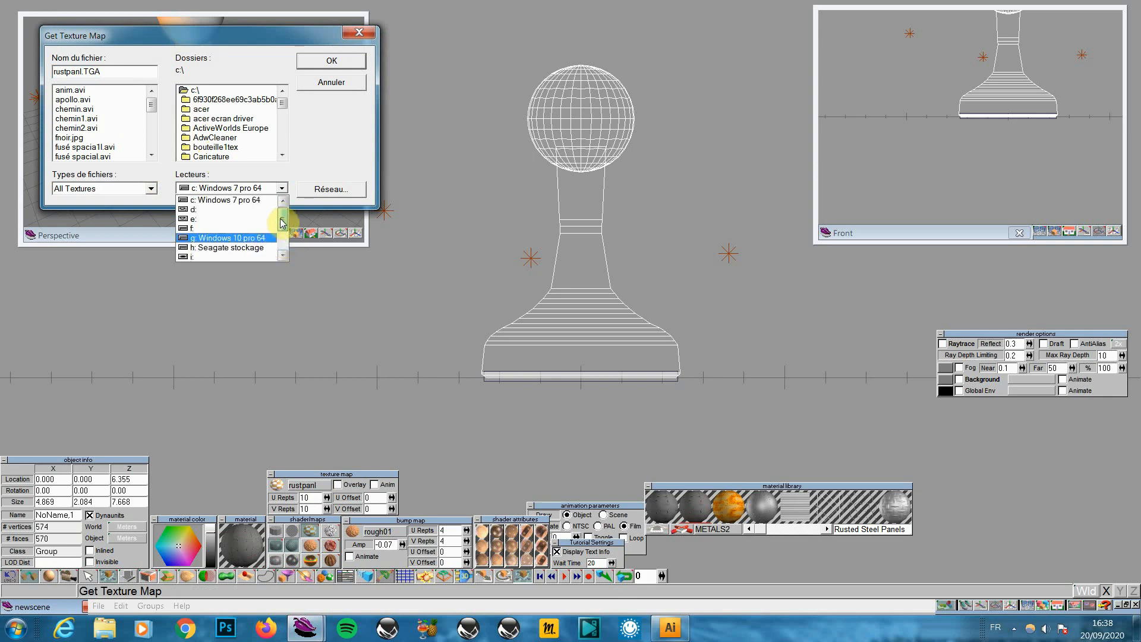
drag(282, 222, 282, 228)
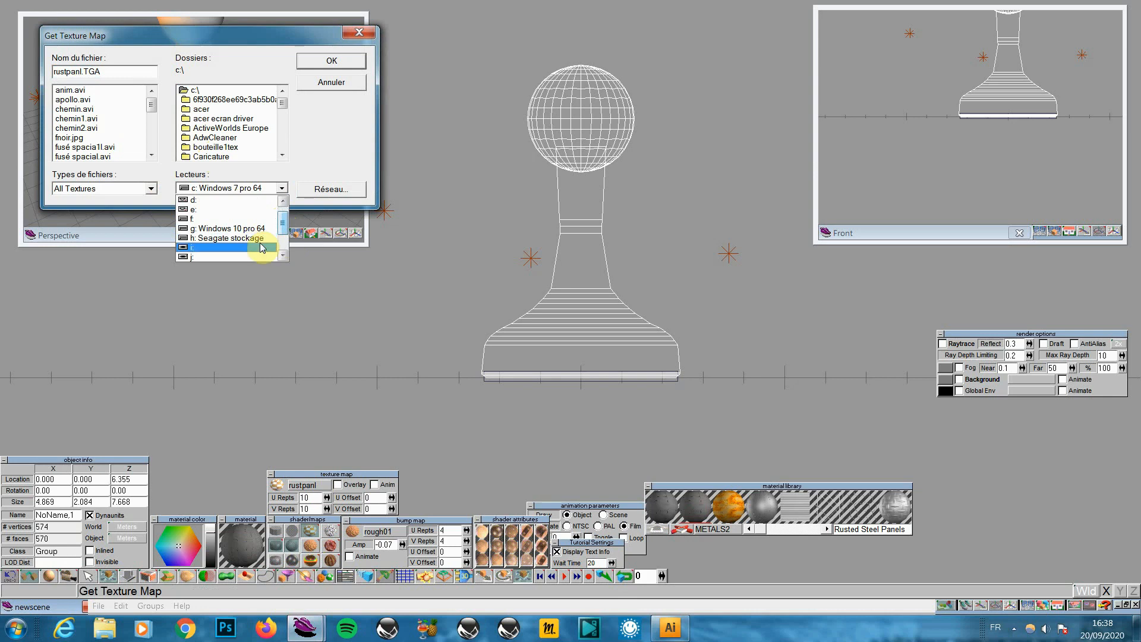
click(229, 238)
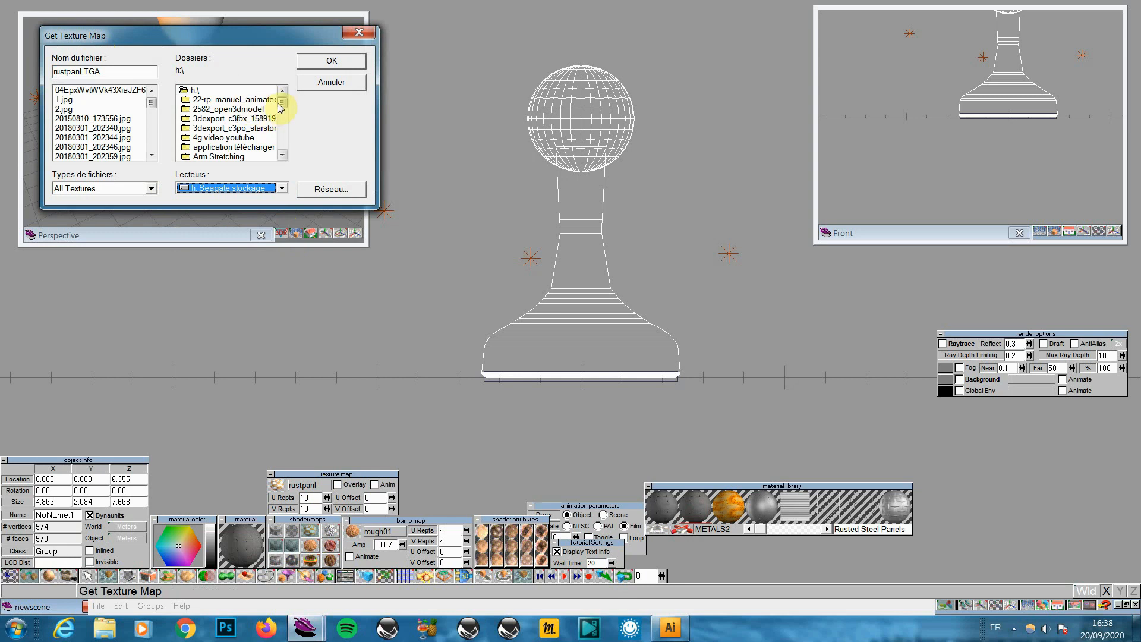
Open the 'tampon 3d truespace' folder and load vieux bois.jpg as the texture map
mouse_move(283, 107)
mouse_down()
mouse_move(288, 153)
mouse_move(282, 101)
mouse_up()
drag(282, 156, 283, 157)
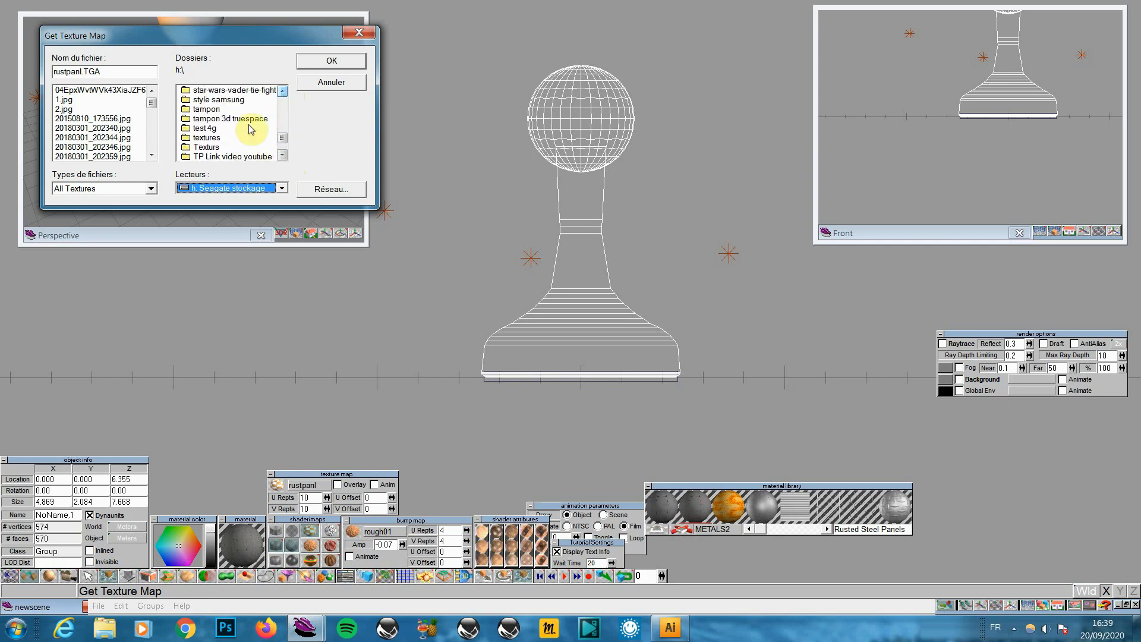
double_click(249, 119)
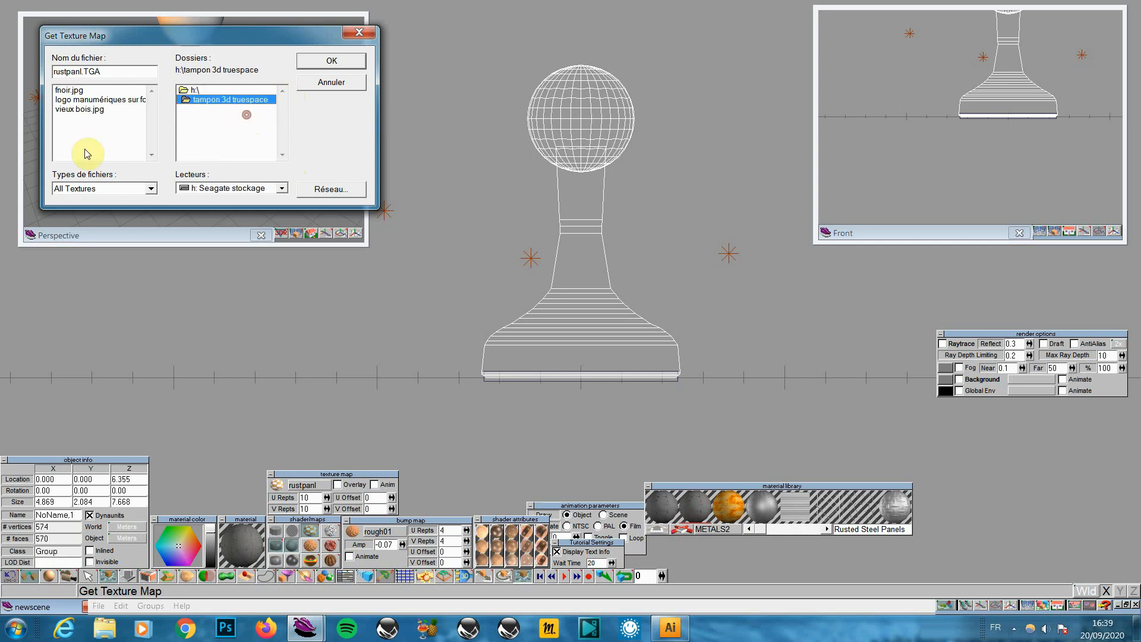
double_click(80, 110)
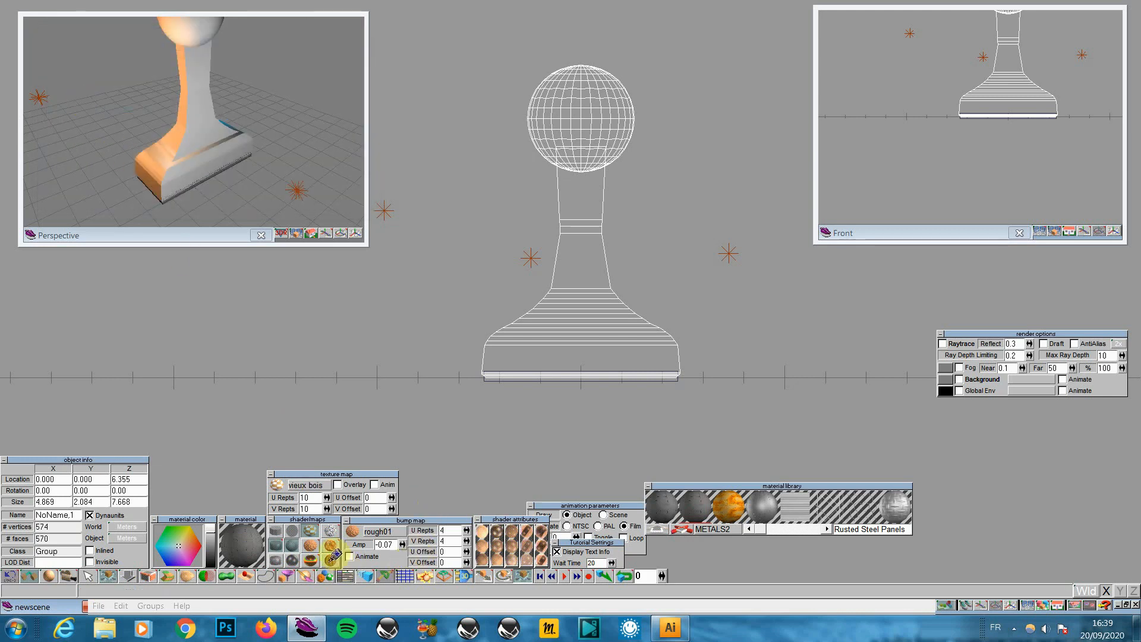
Set U and V repeats to 1, paint the stamp with vieux bois, and render it in perspective
click(317, 538)
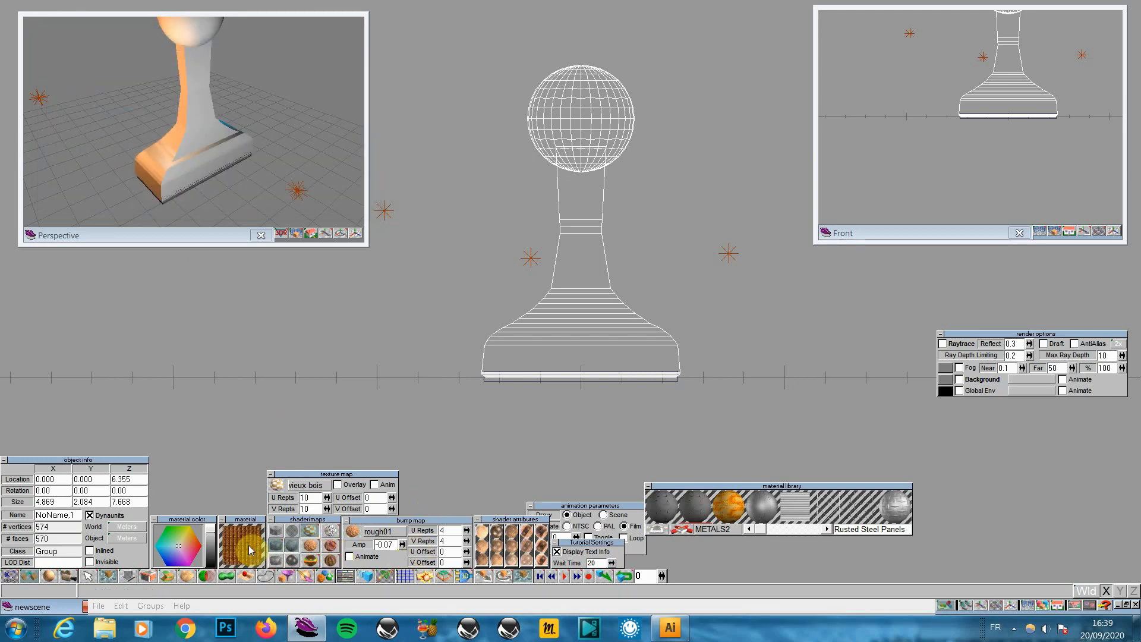
click(313, 510)
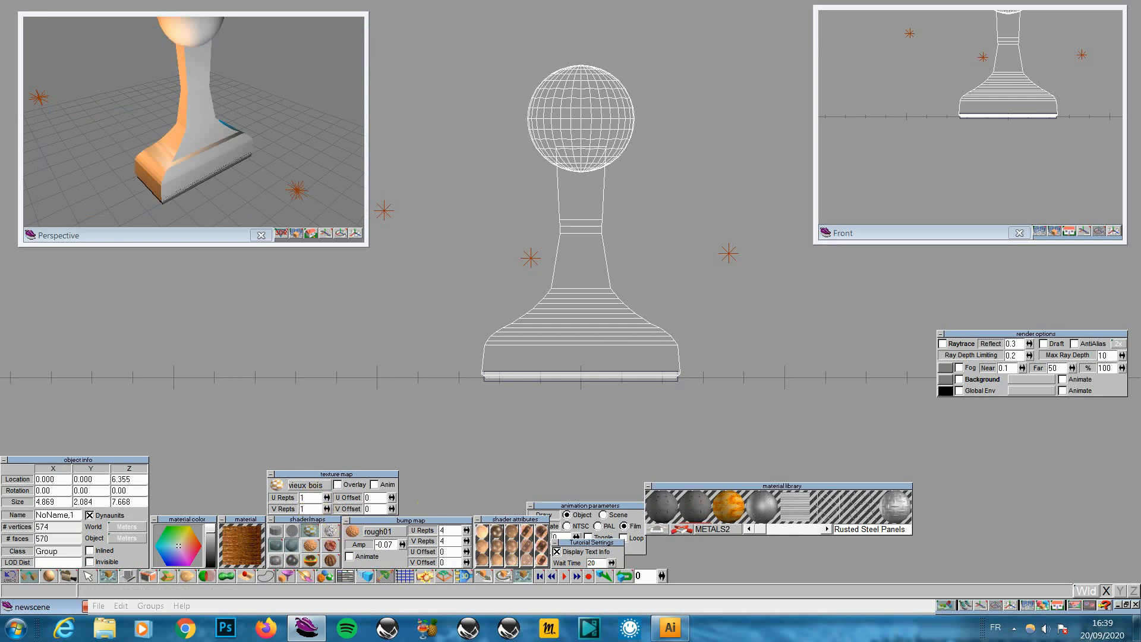
text(1)
key(Return)
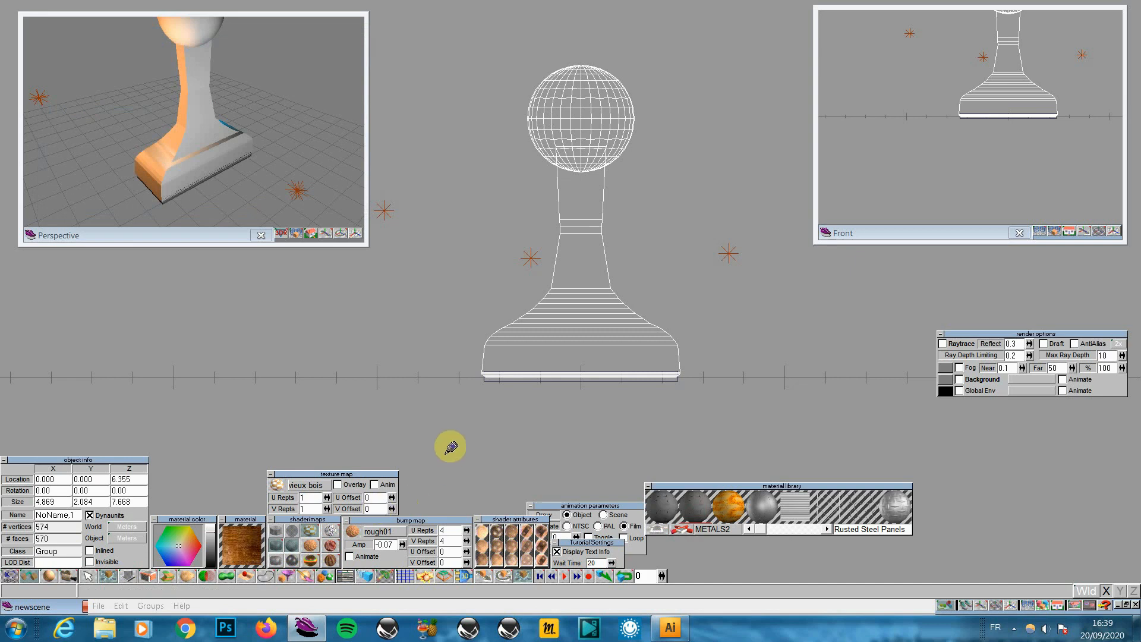
click(285, 579)
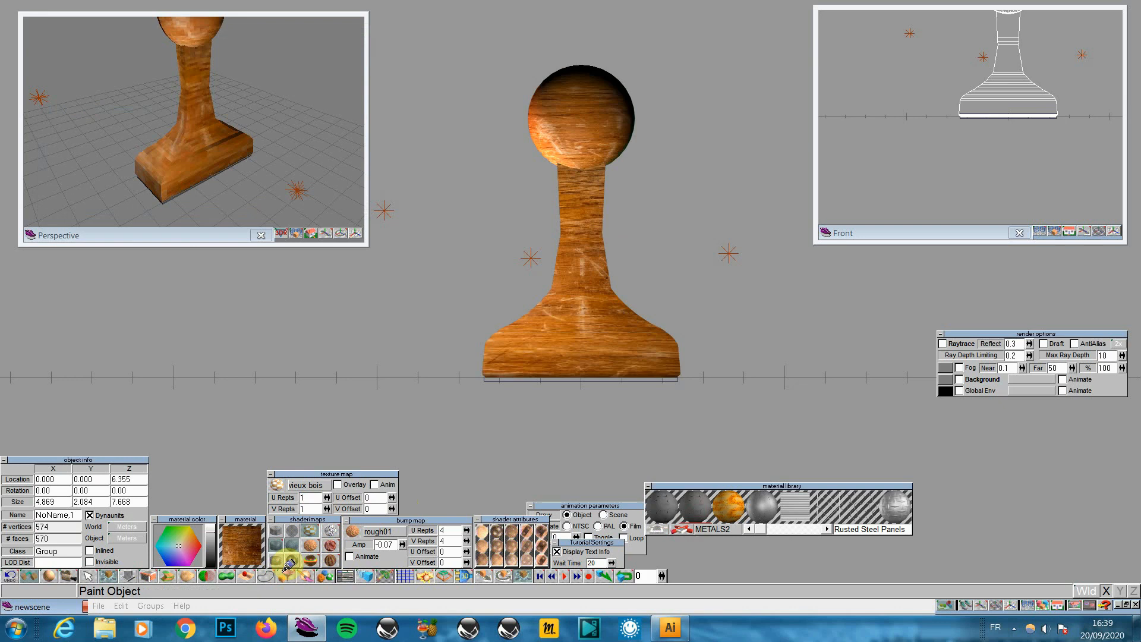
click(286, 237)
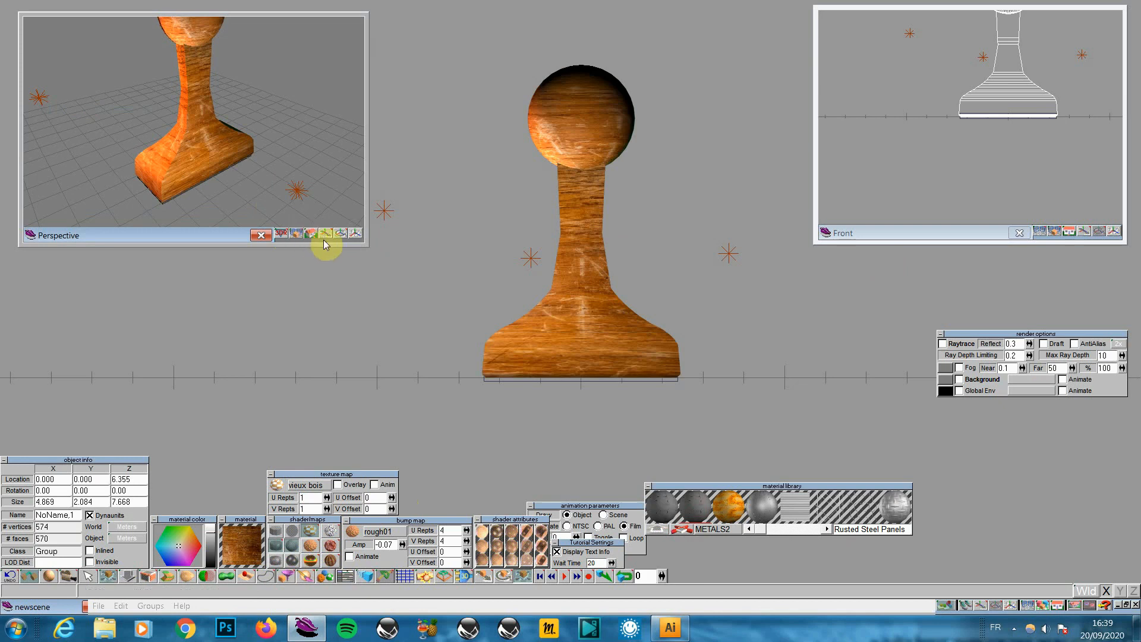
Render a top-down perspective close-up of the wooden base, then return to wireframe Front View
click(1058, 605)
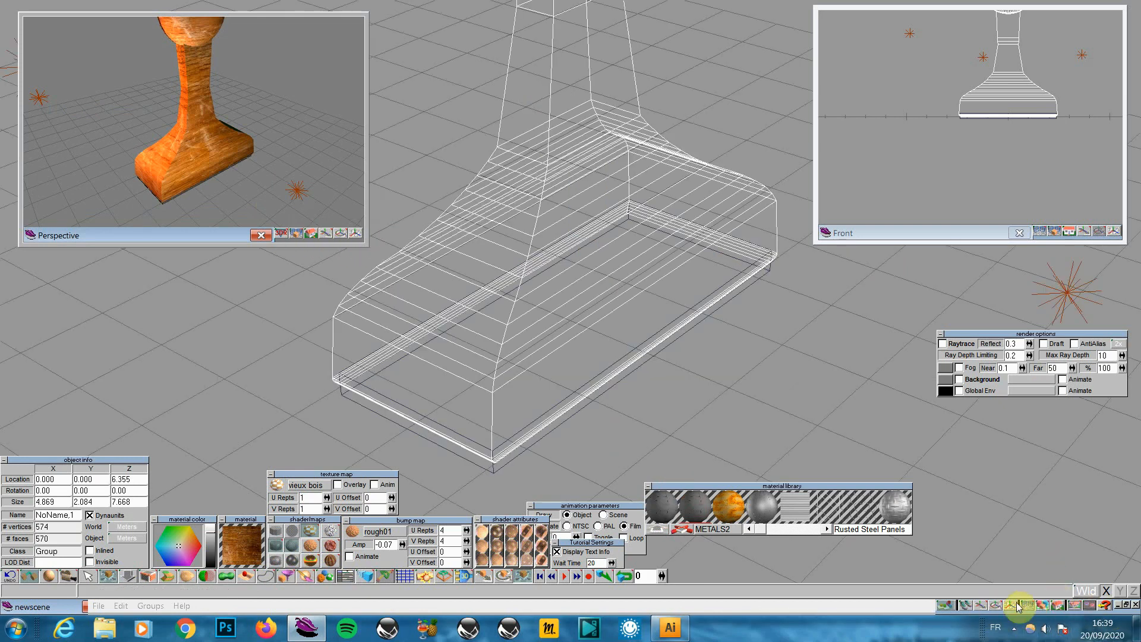
click(995, 608)
drag(991, 574, 865, 419)
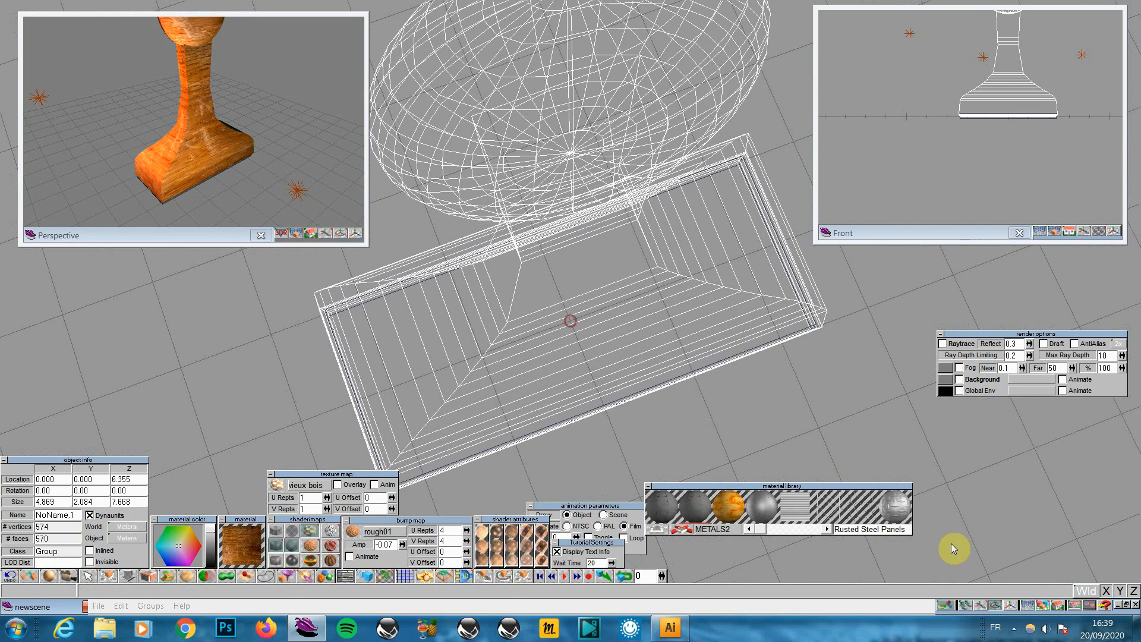
drag(1043, 604, 1046, 586)
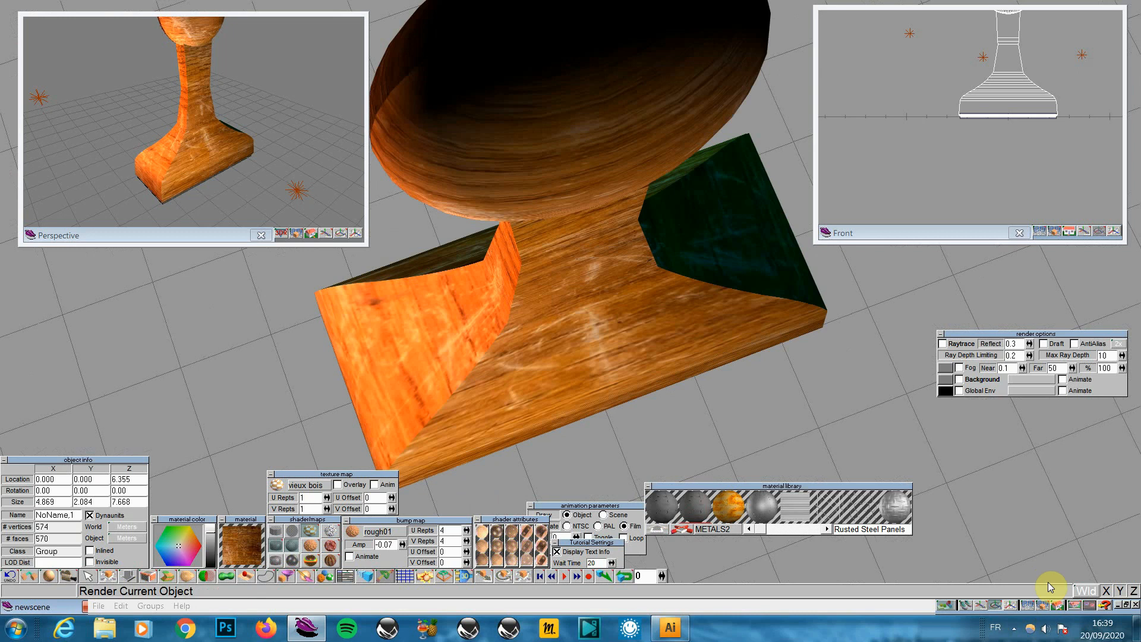
drag(1004, 518, 883, 640)
drag(1044, 605, 1044, 597)
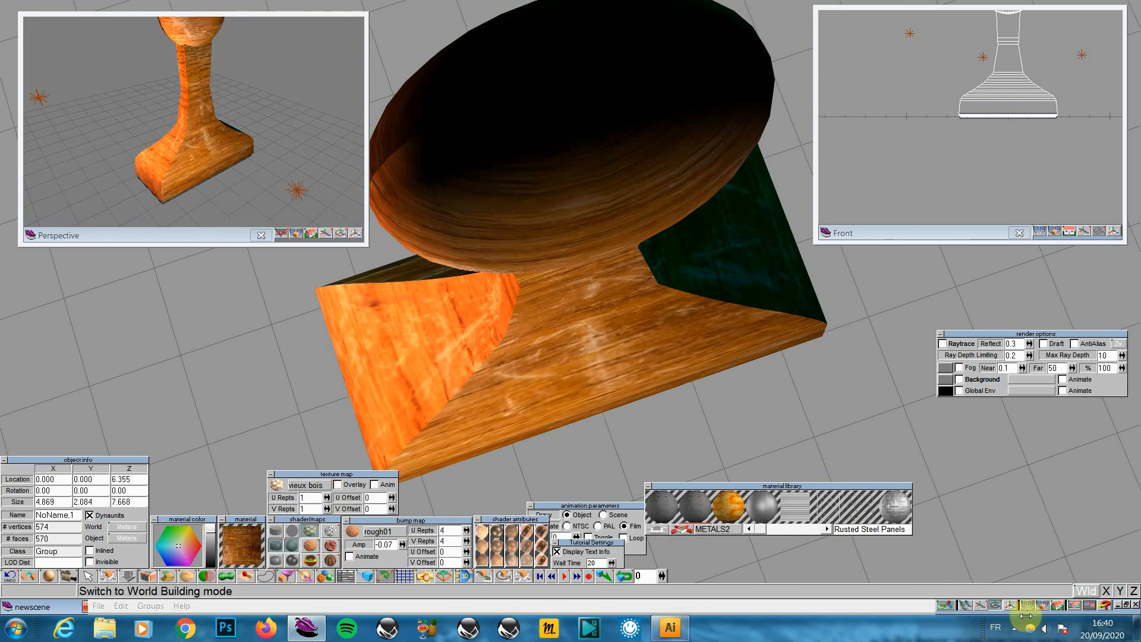
click(1059, 605)
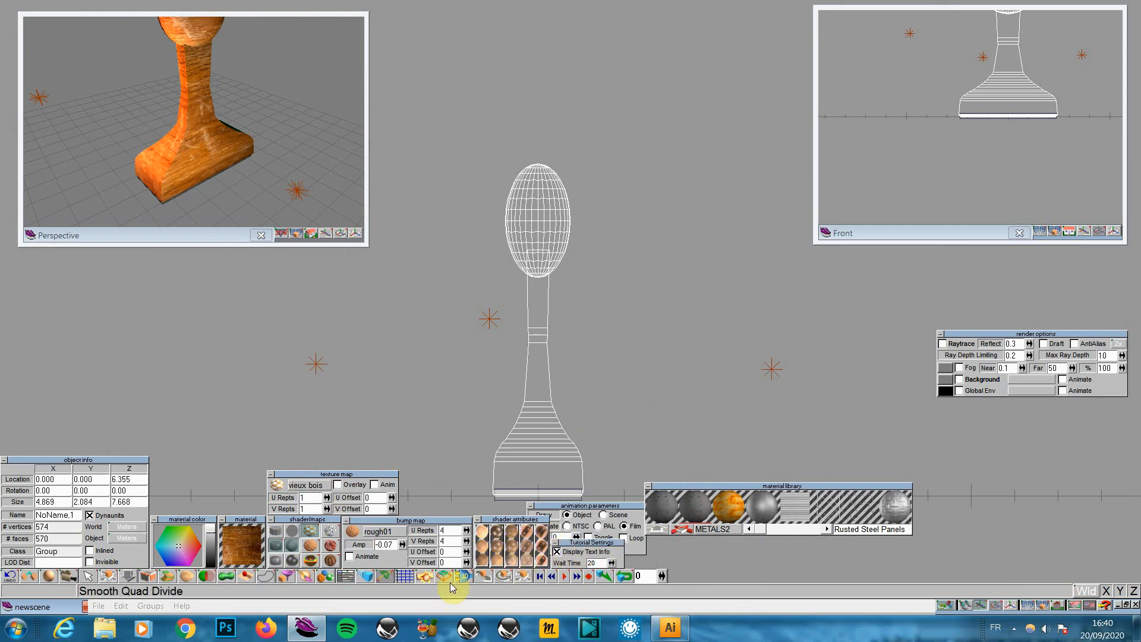
Scale the stamp along Z only, in object coordinates, to about 4.8 units tall
click(521, 576)
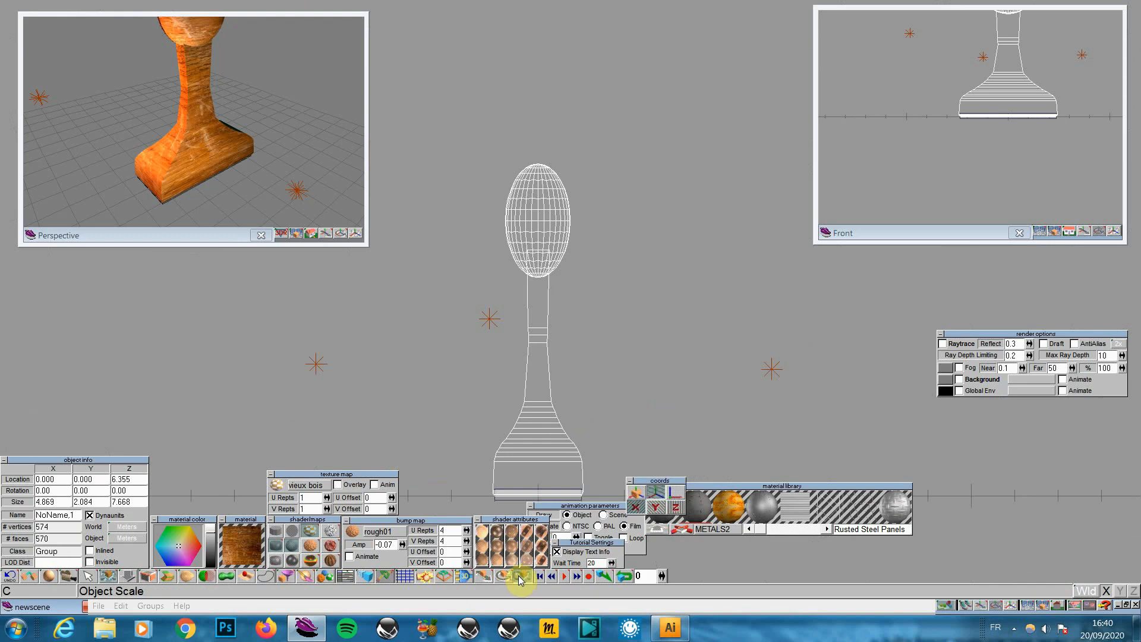
click(654, 508)
click(636, 492)
click(635, 506)
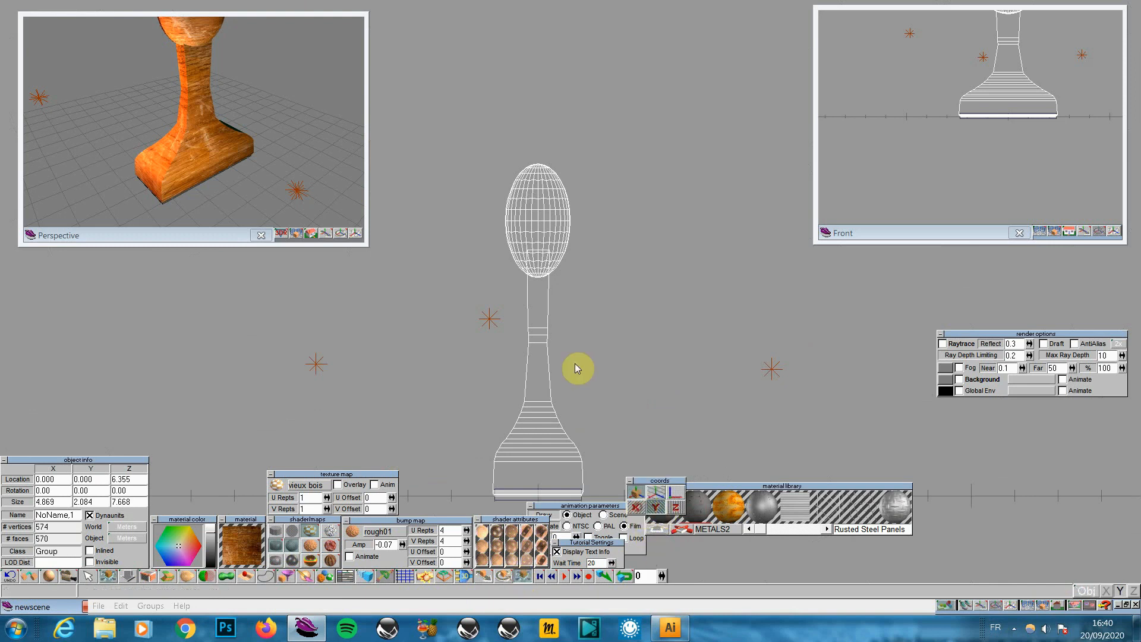
drag(549, 305, 549, 392)
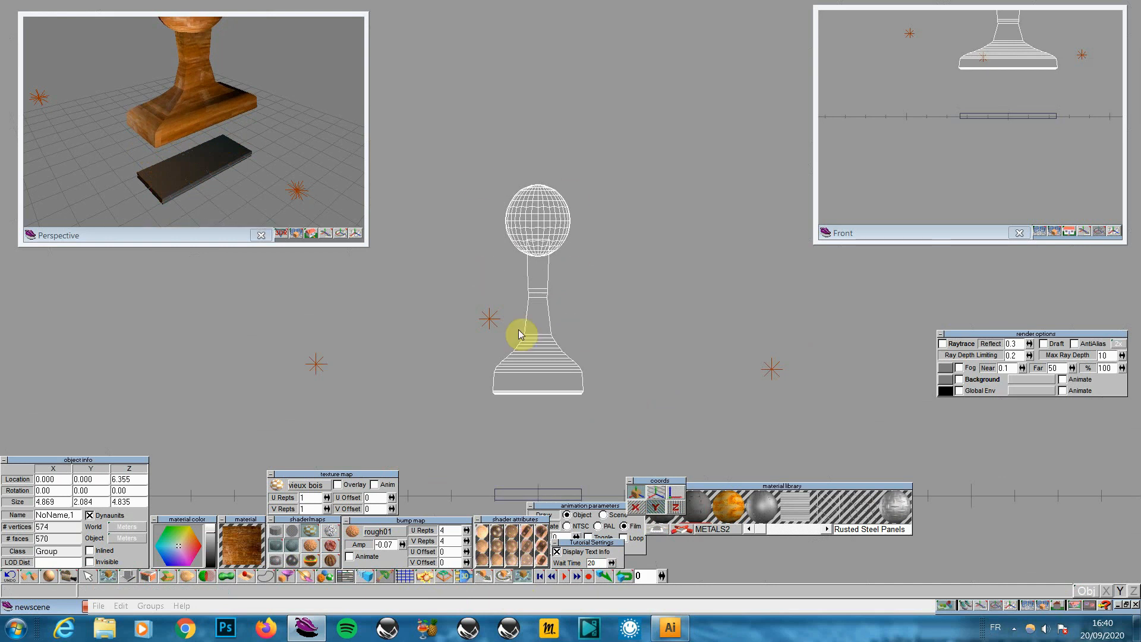
Raise the Cube slab to Z 2.371 under the stamp, render, and glue the stamp onto it
click(570, 495)
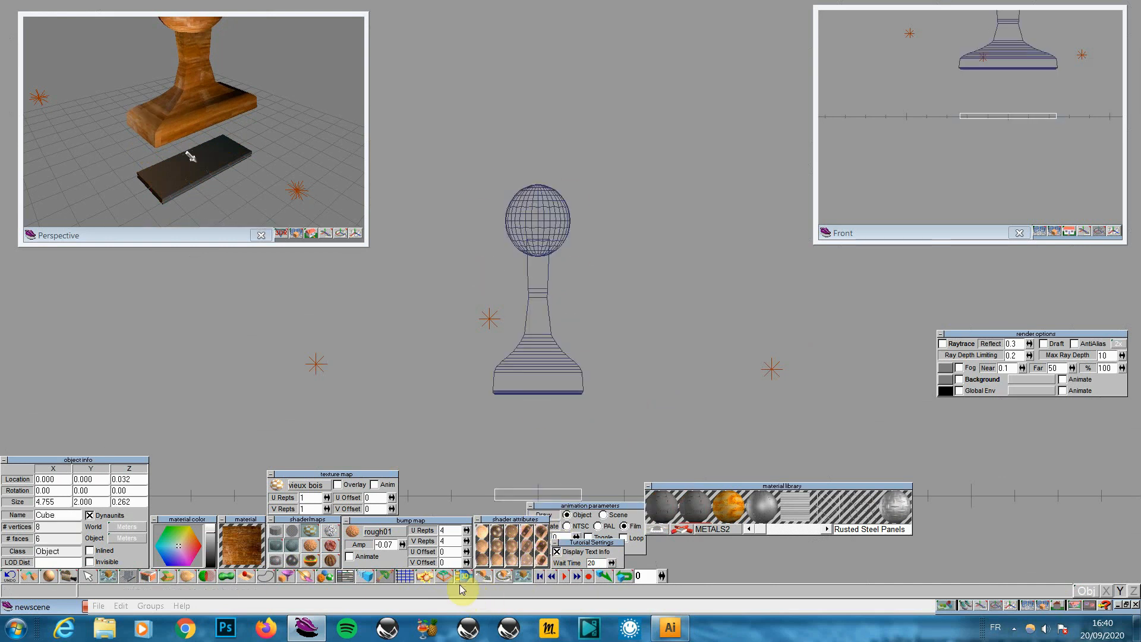
click(483, 576)
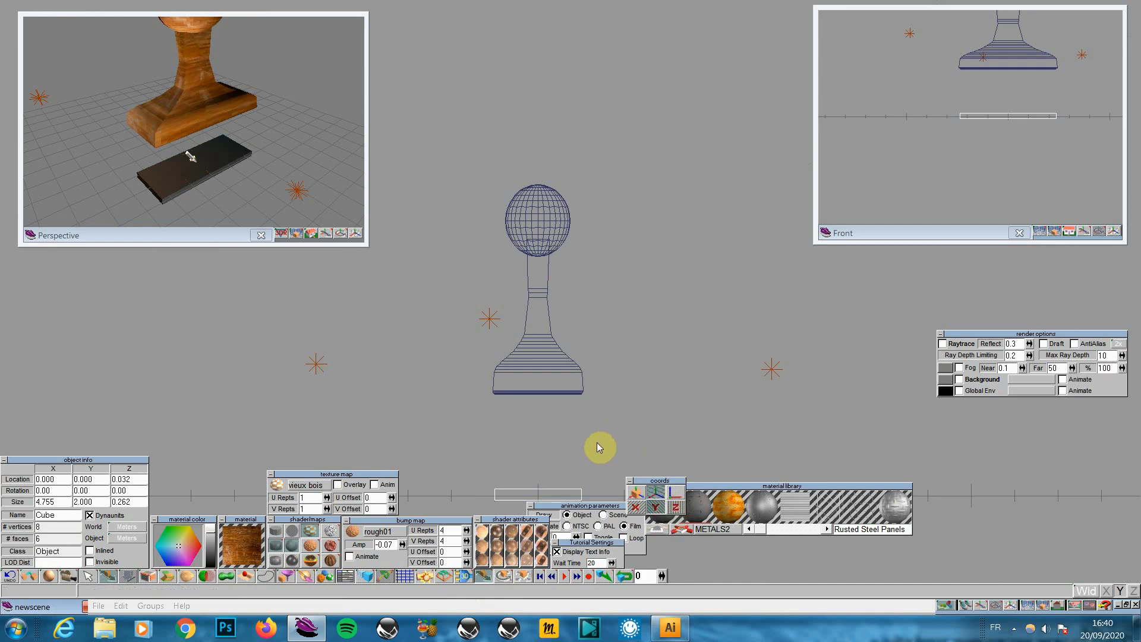
drag(597, 447, 597, 345)
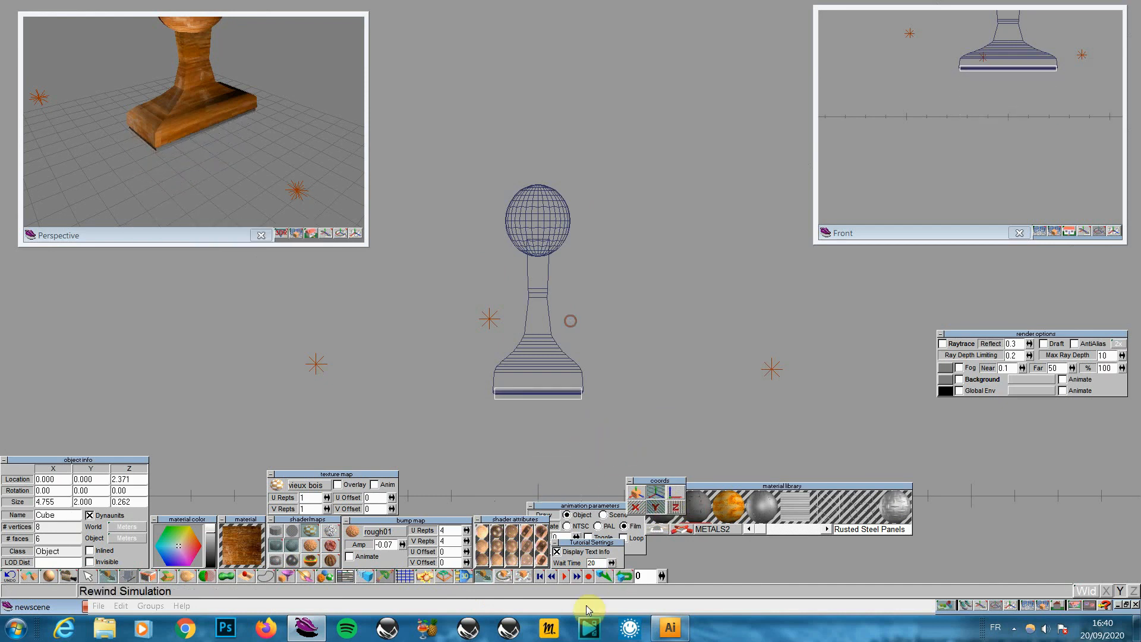
click(297, 231)
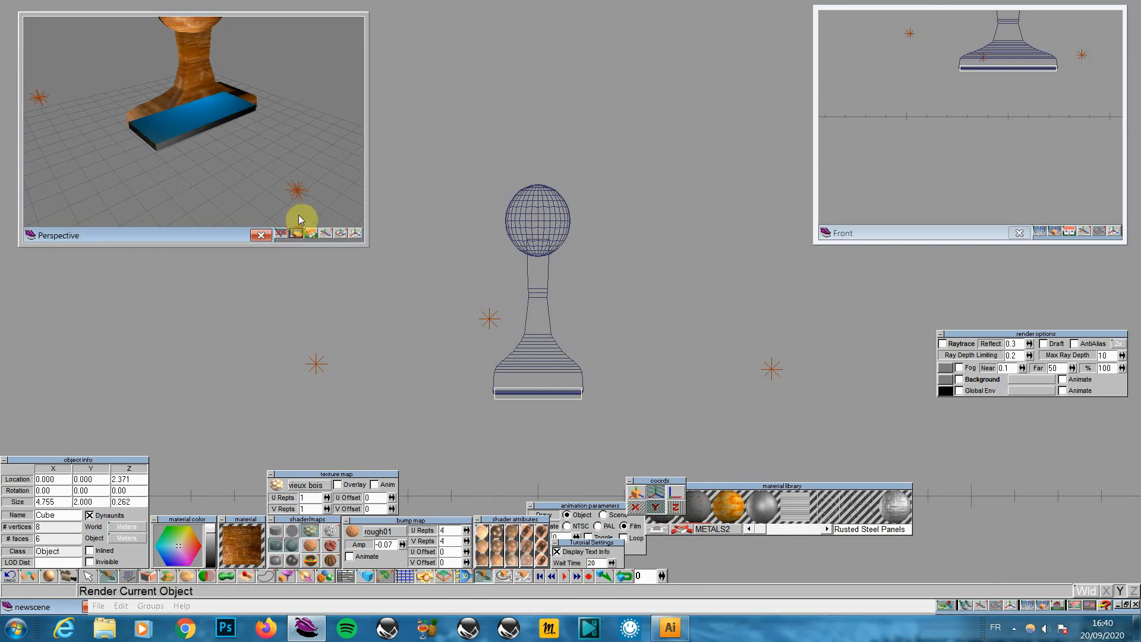
drag(299, 216, 297, 202)
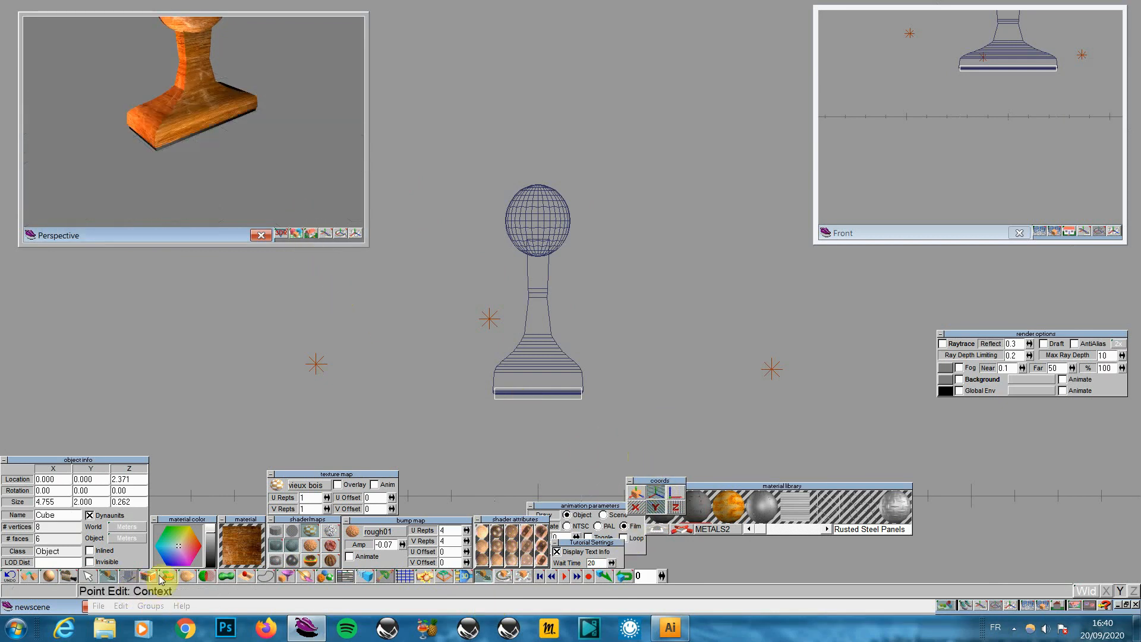
click(31, 577)
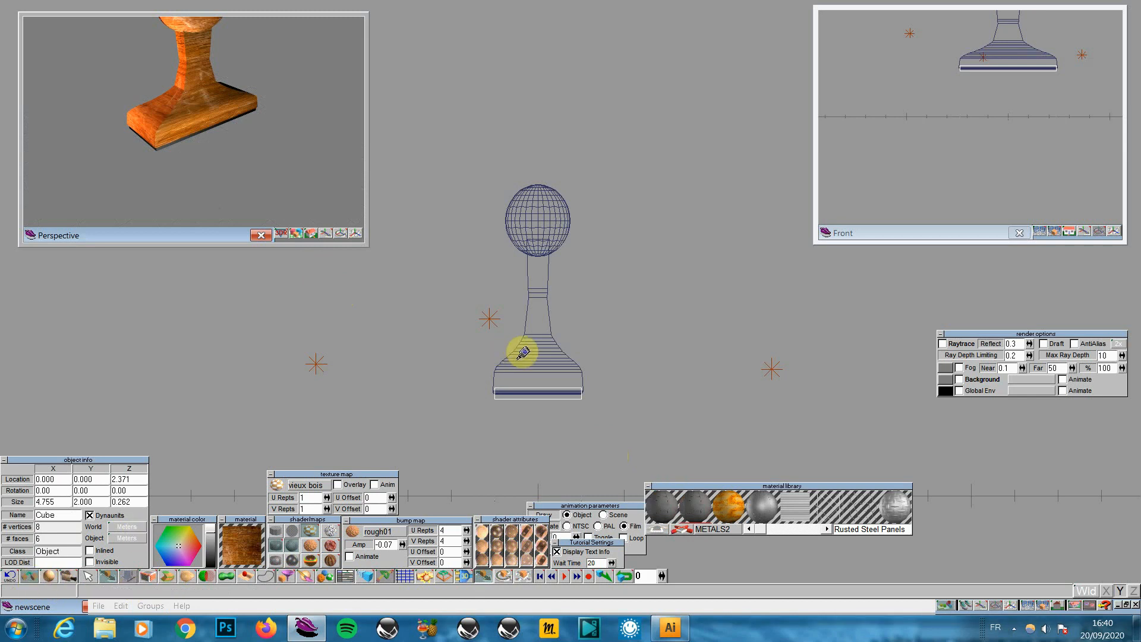
click(517, 360)
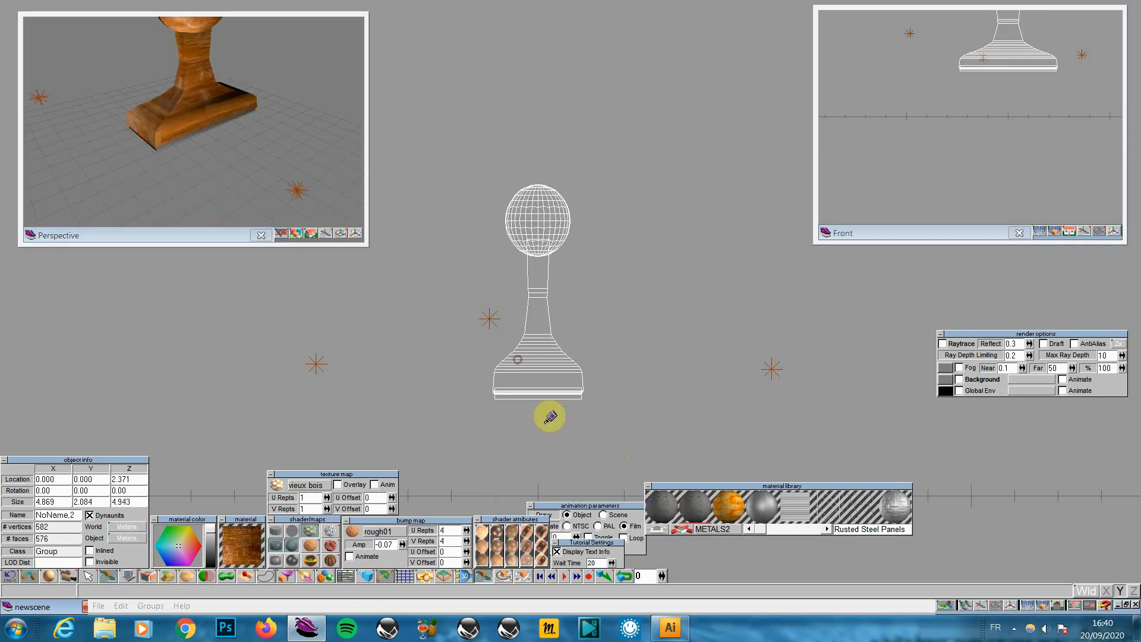
Lower the grouped stamp along the vertical axis, then nudge it slightly back up
click(488, 578)
drag(596, 413, 133, 50)
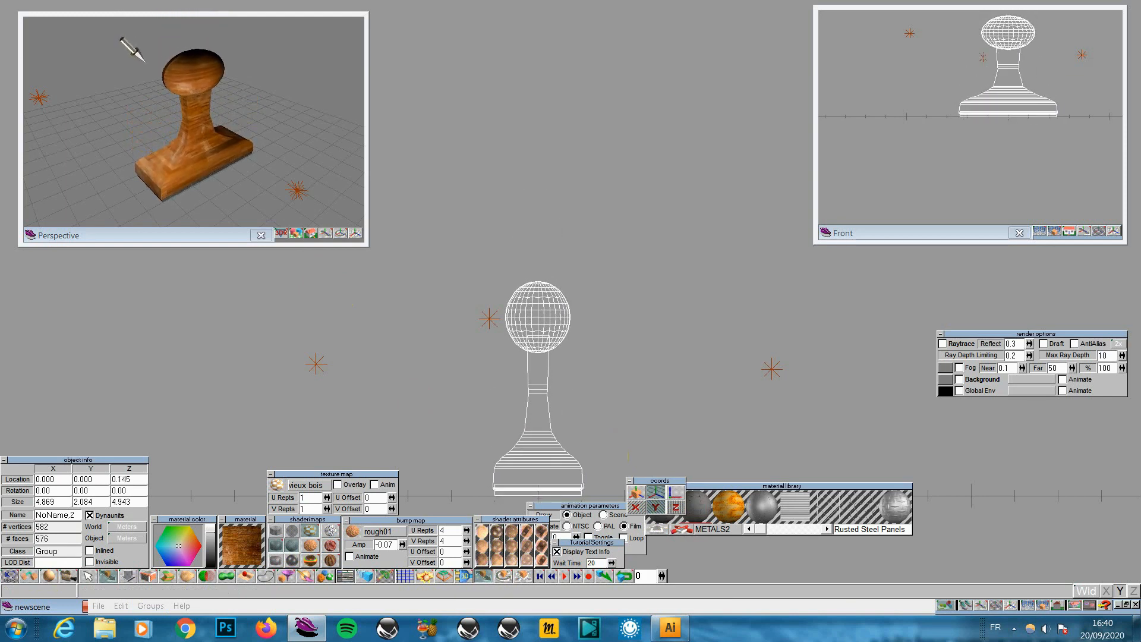
drag(599, 410, 600, 407)
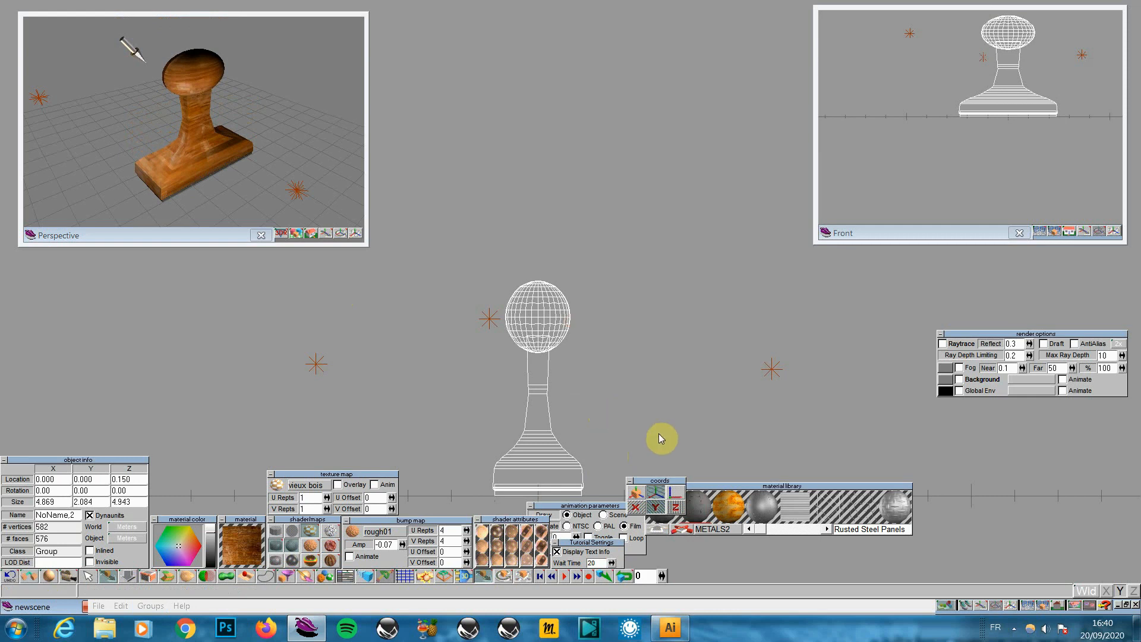
Switch the main view to Perspective and render the stamp with its wood texture
click(1057, 606)
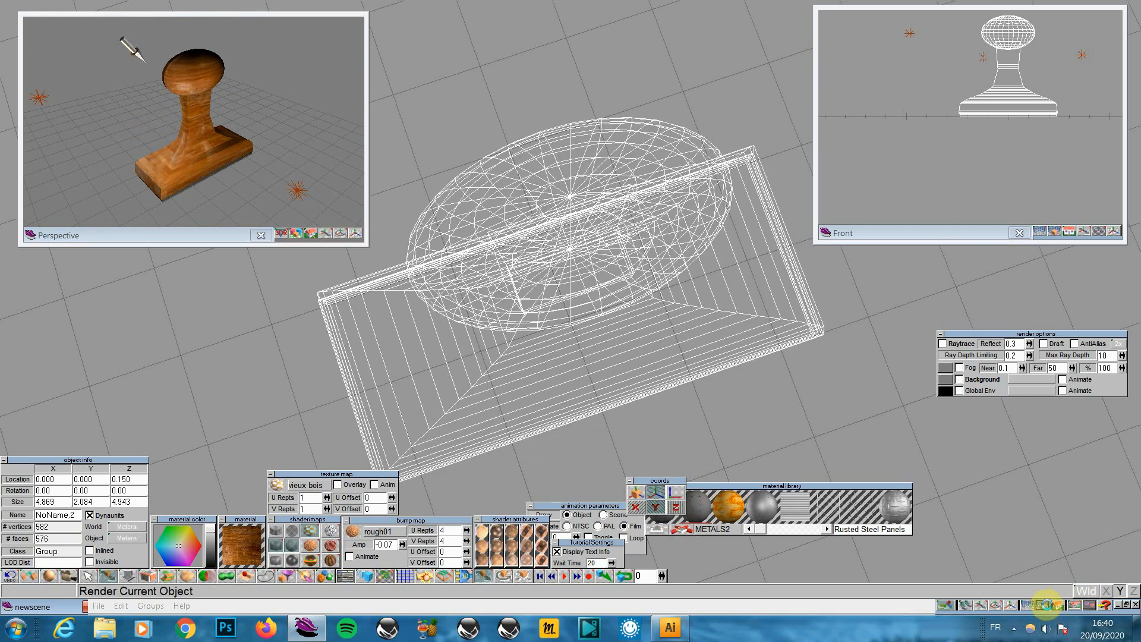
click(1049, 606)
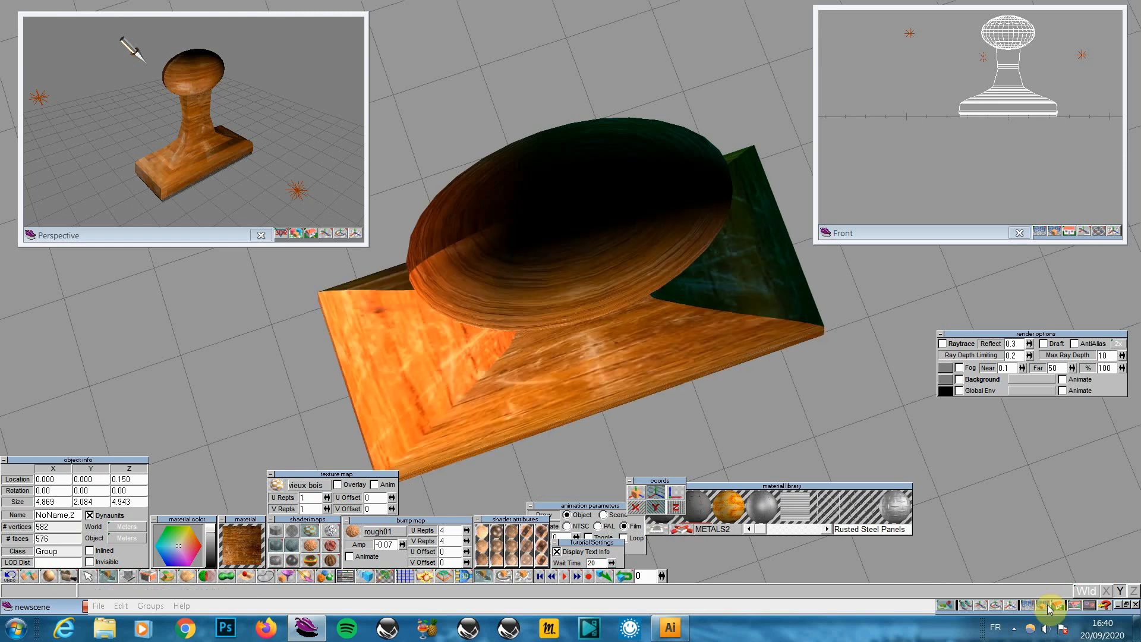
click(995, 605)
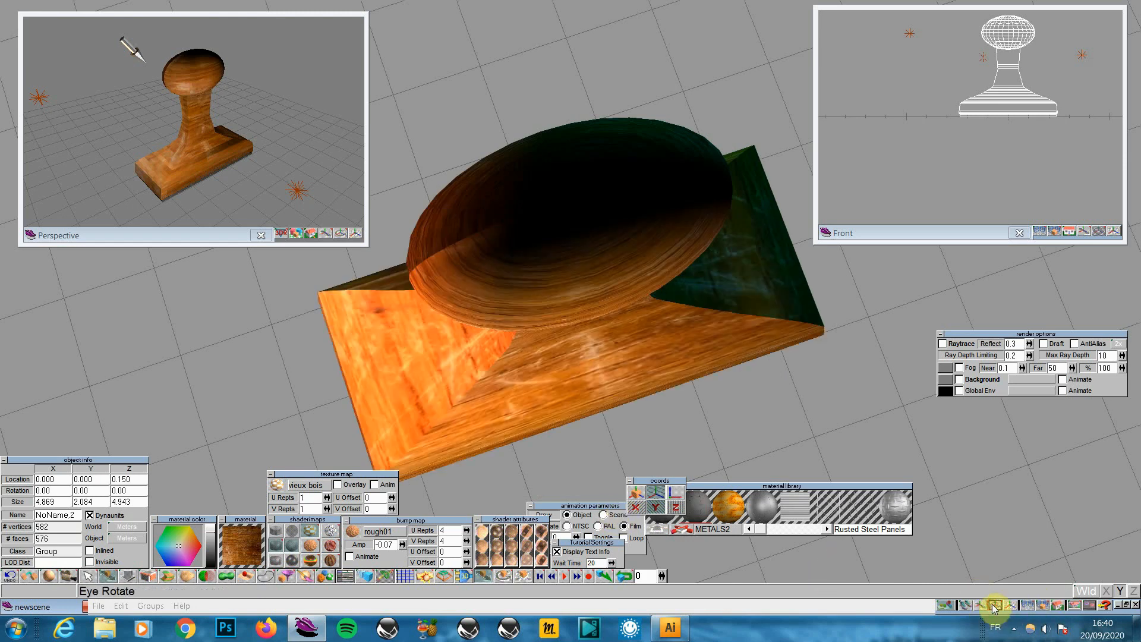
click(1041, 606)
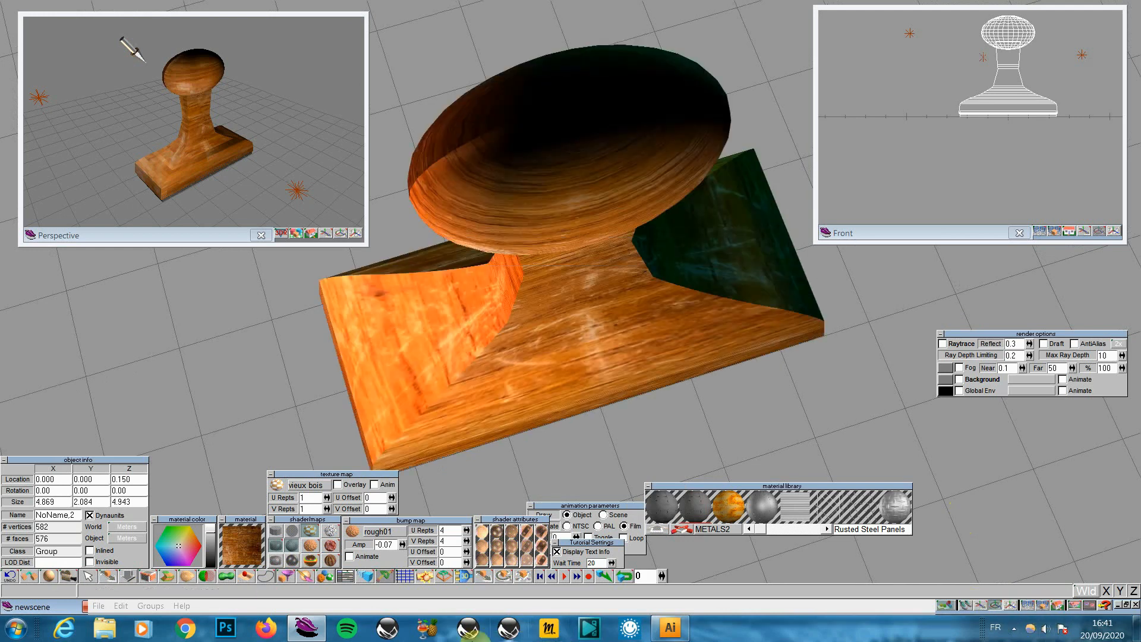
click(329, 576)
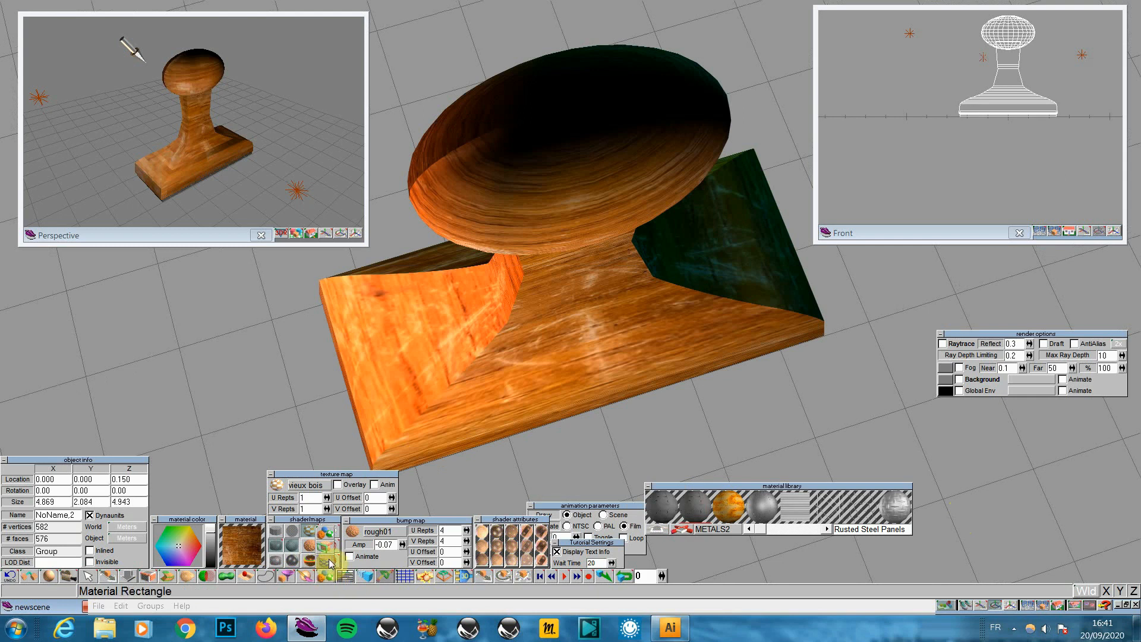
Apply a planar UV projection to the stamp and render it to check the grain
click(327, 552)
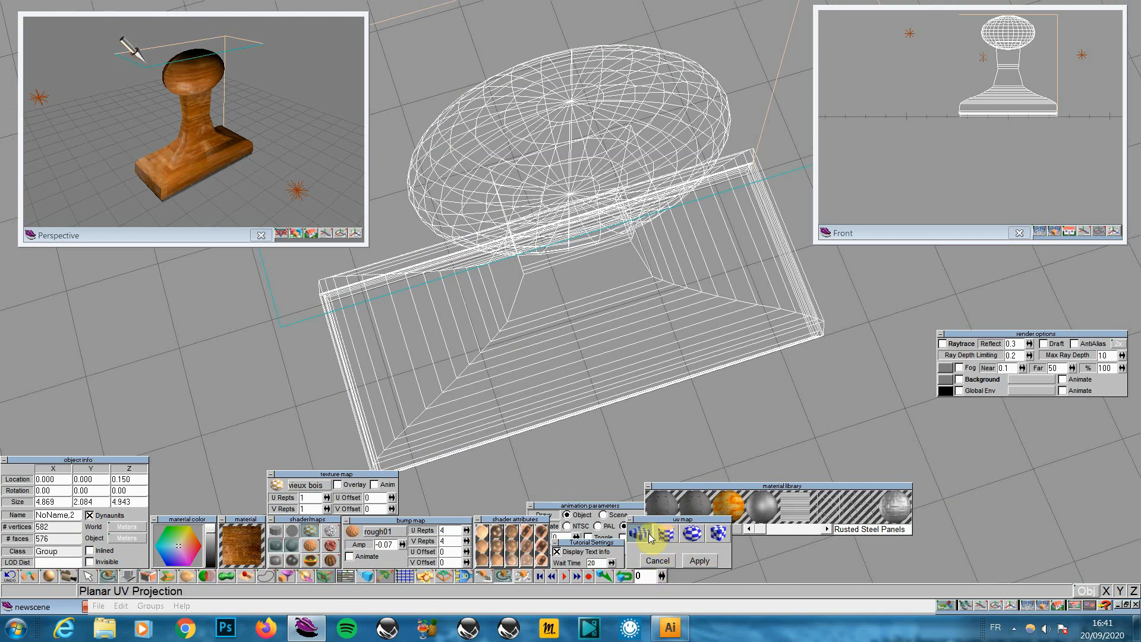
click(700, 560)
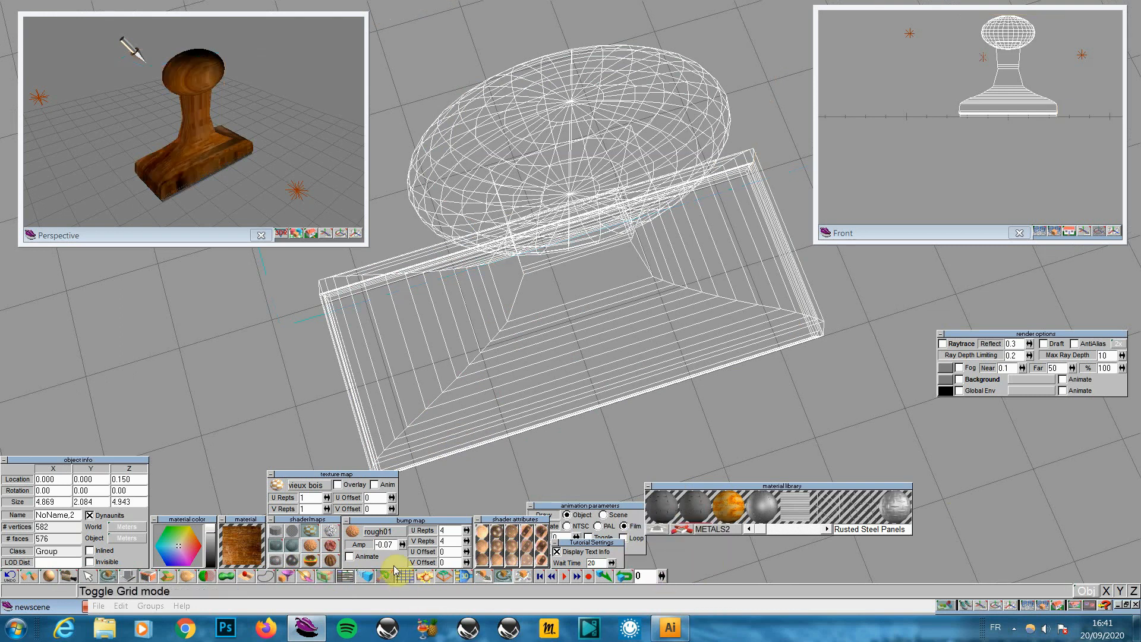
drag(296, 238, 299, 227)
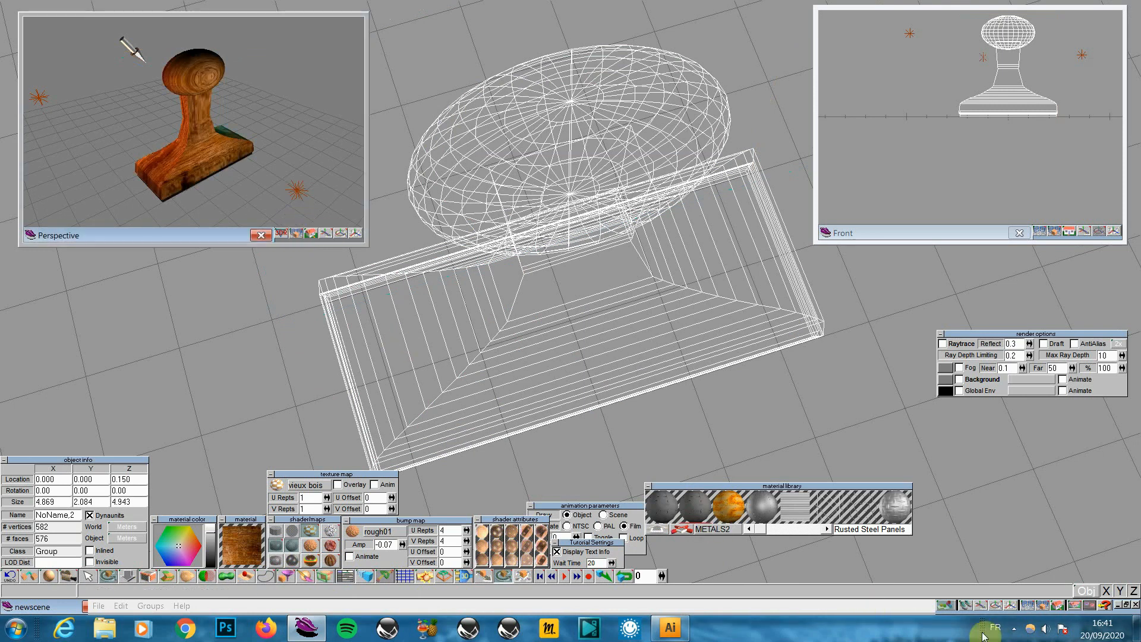
click(1042, 605)
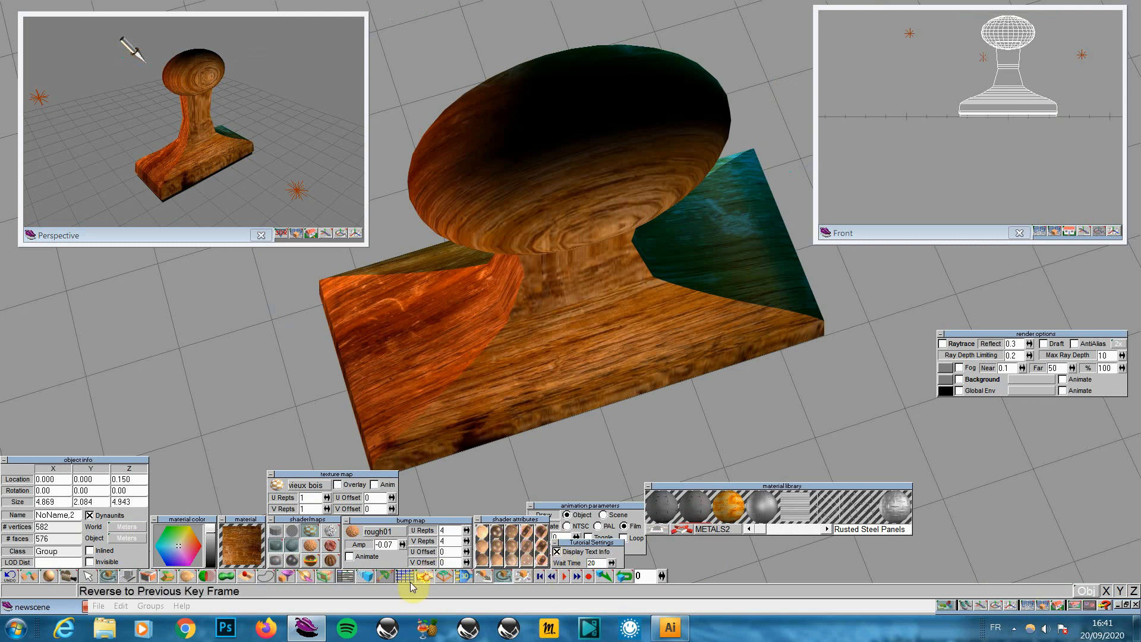
drag(371, 520, 382, 491)
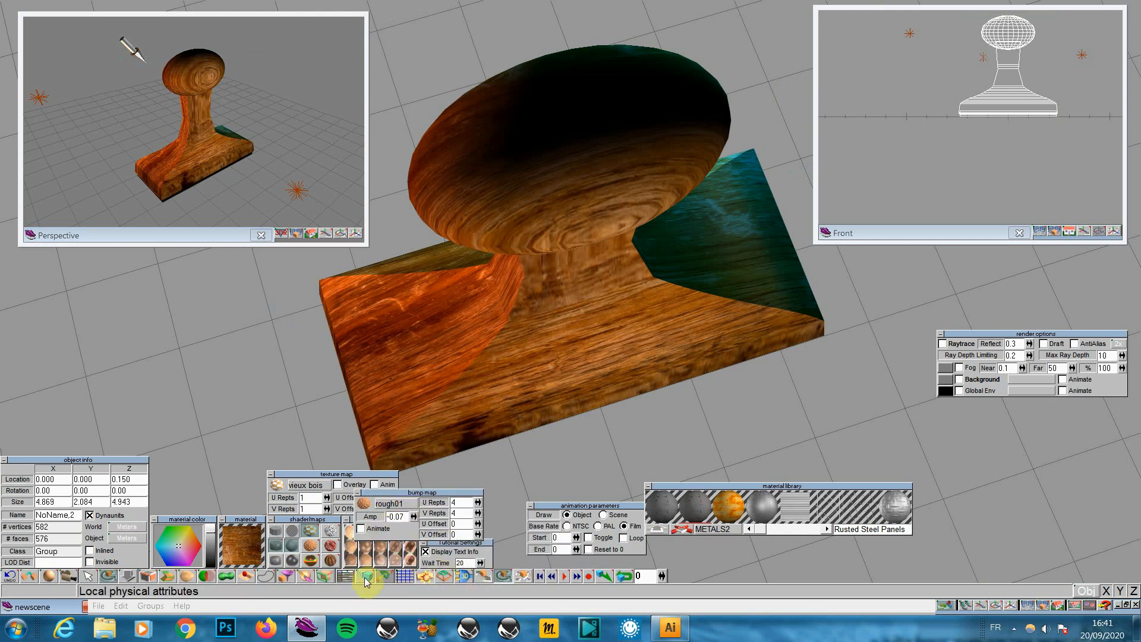
Apply a cylindrical UV projection to the stamp and render it
click(325, 576)
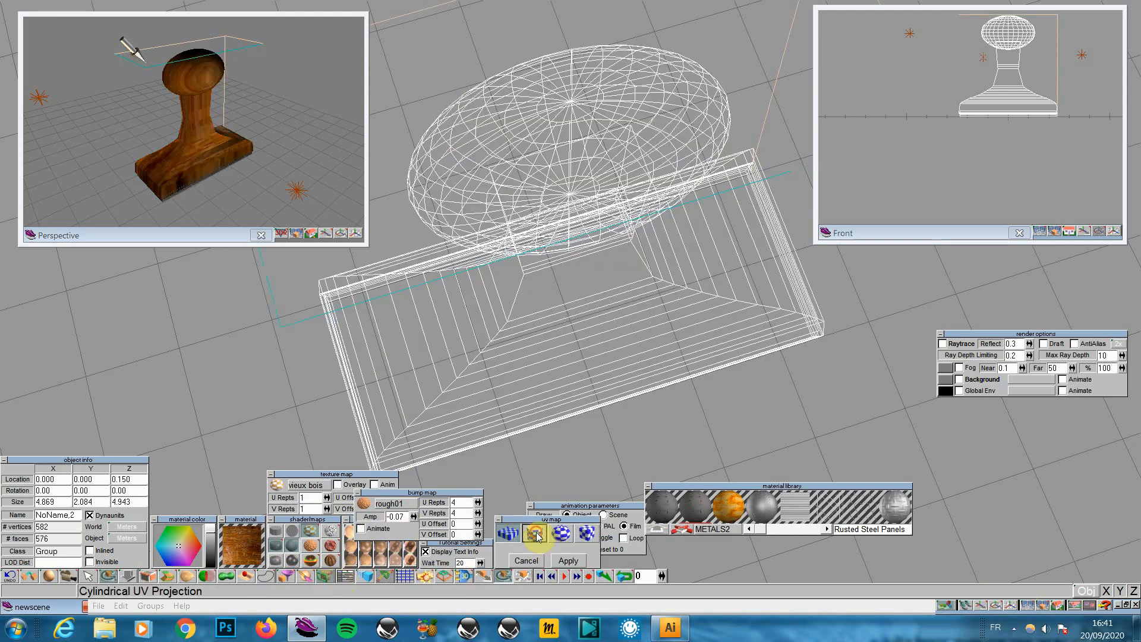
click(568, 561)
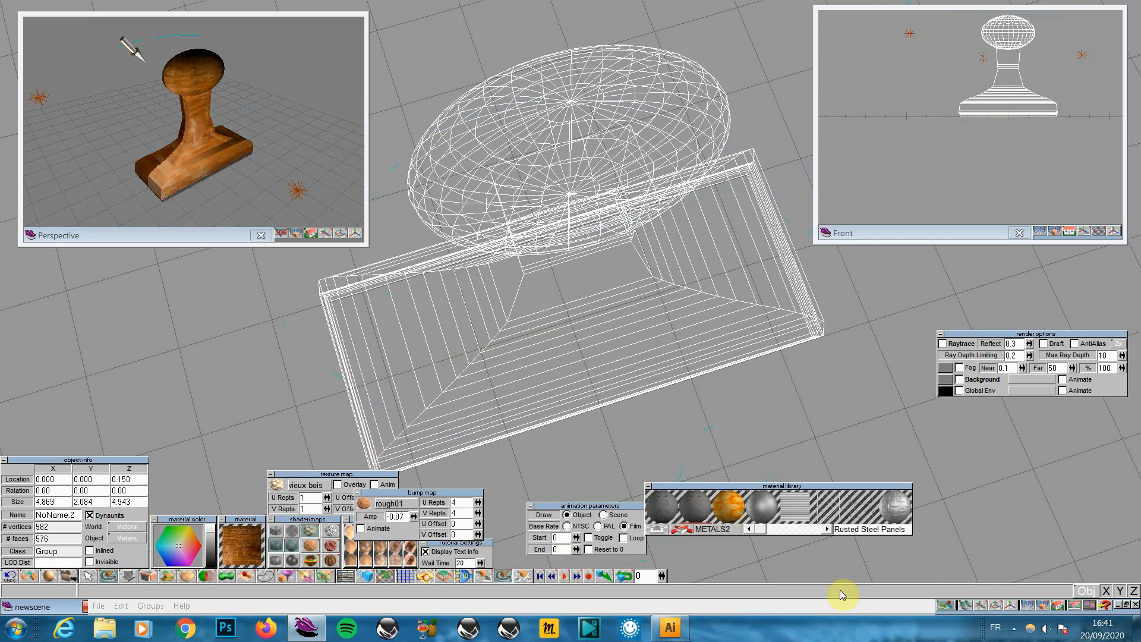
click(1040, 605)
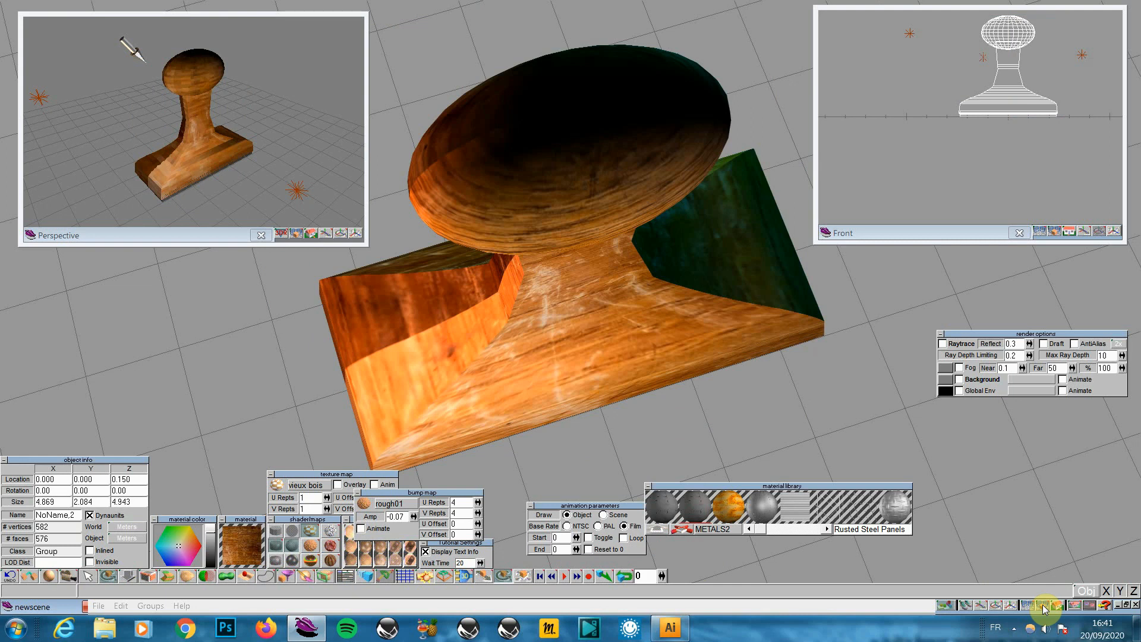
Apply a spherical UV projection to the stamp and render it
click(298, 576)
click(560, 533)
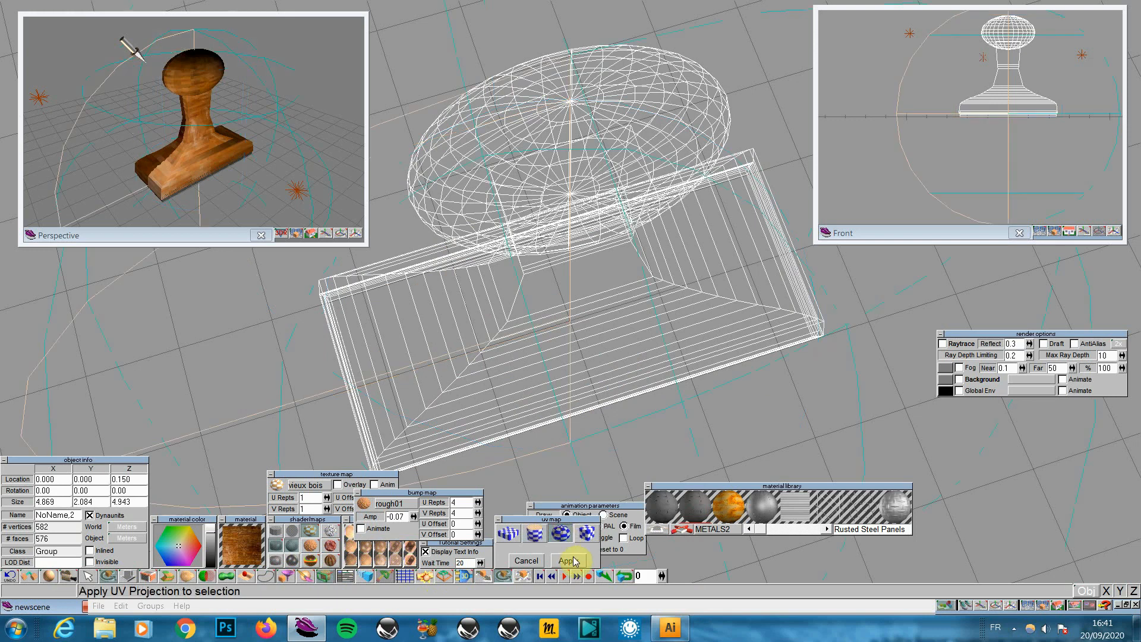
click(570, 560)
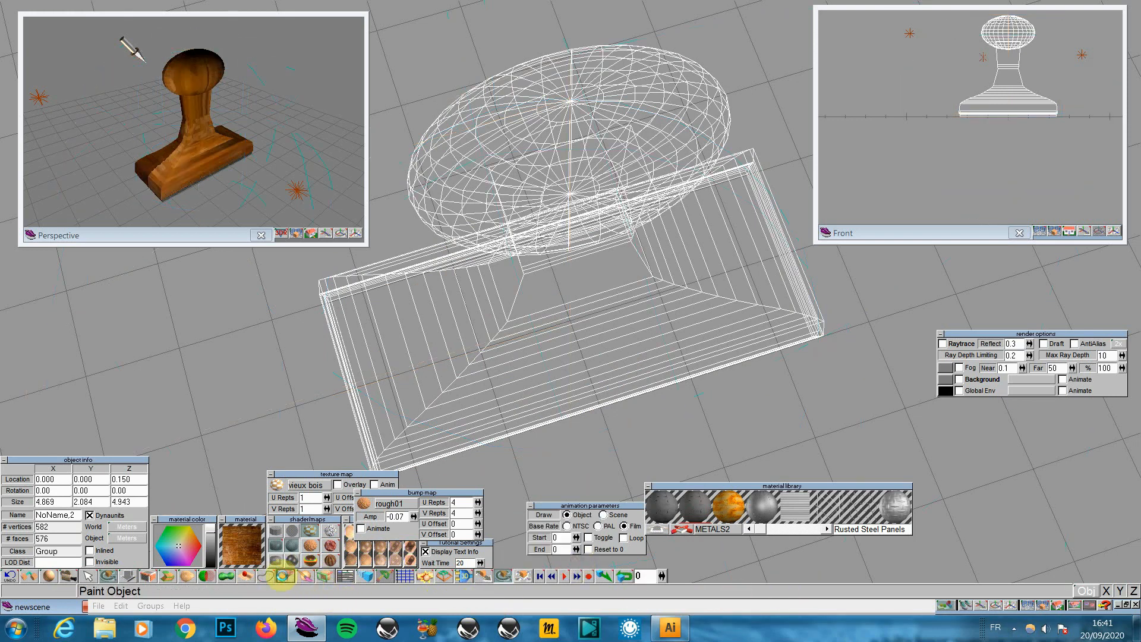
click(283, 575)
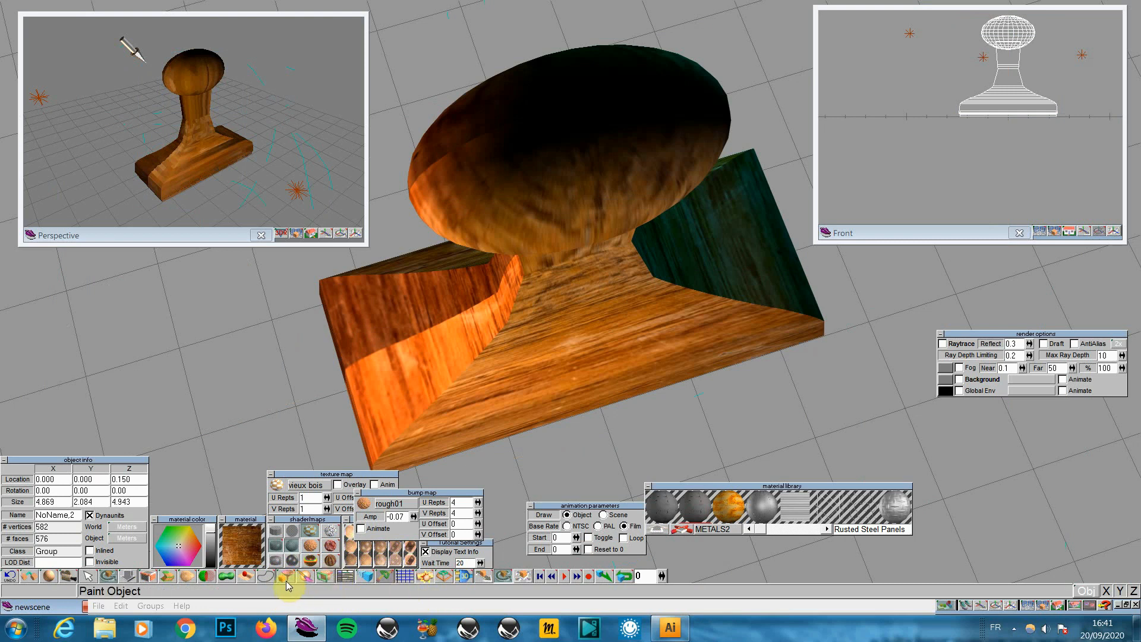
Apply a cubic UV projection to the stamp and render the re-mapped grain
click(325, 575)
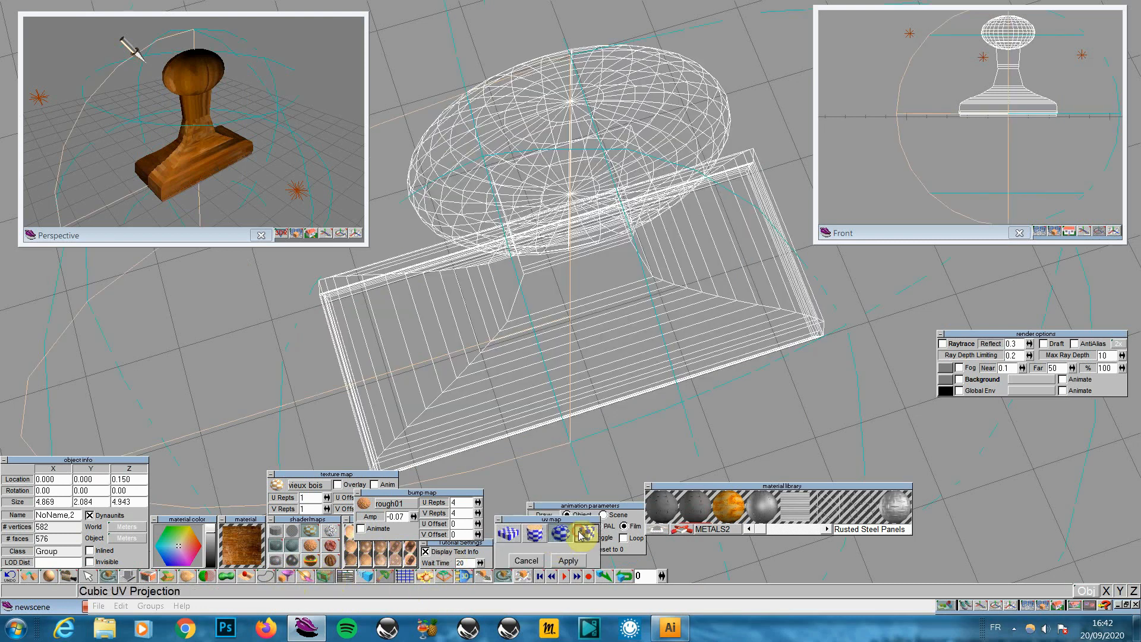
click(568, 560)
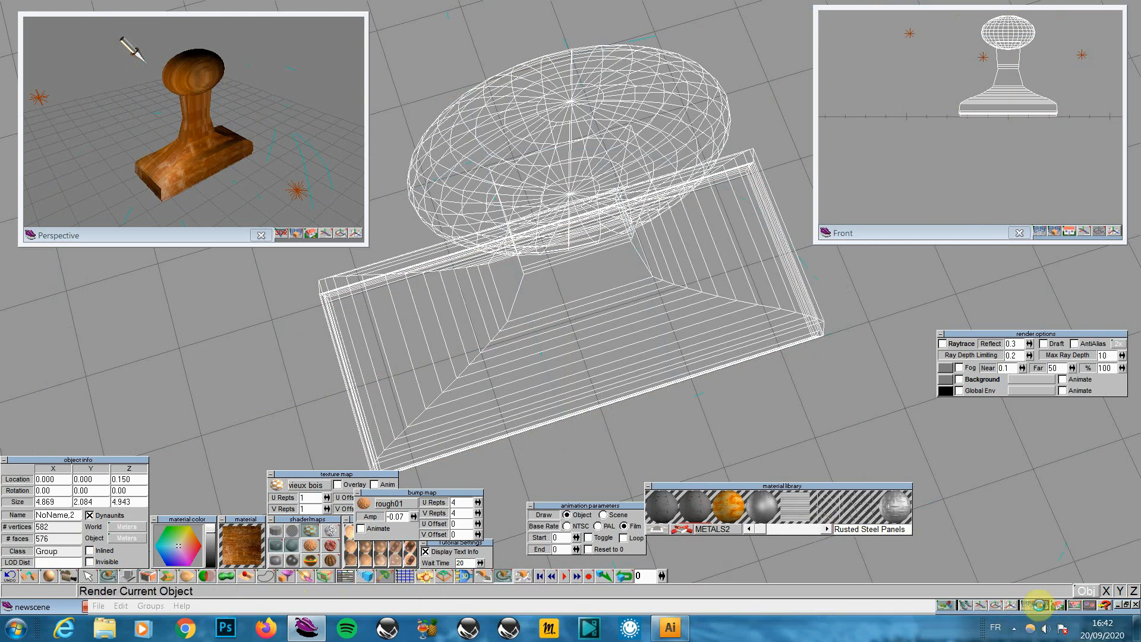
click(1039, 604)
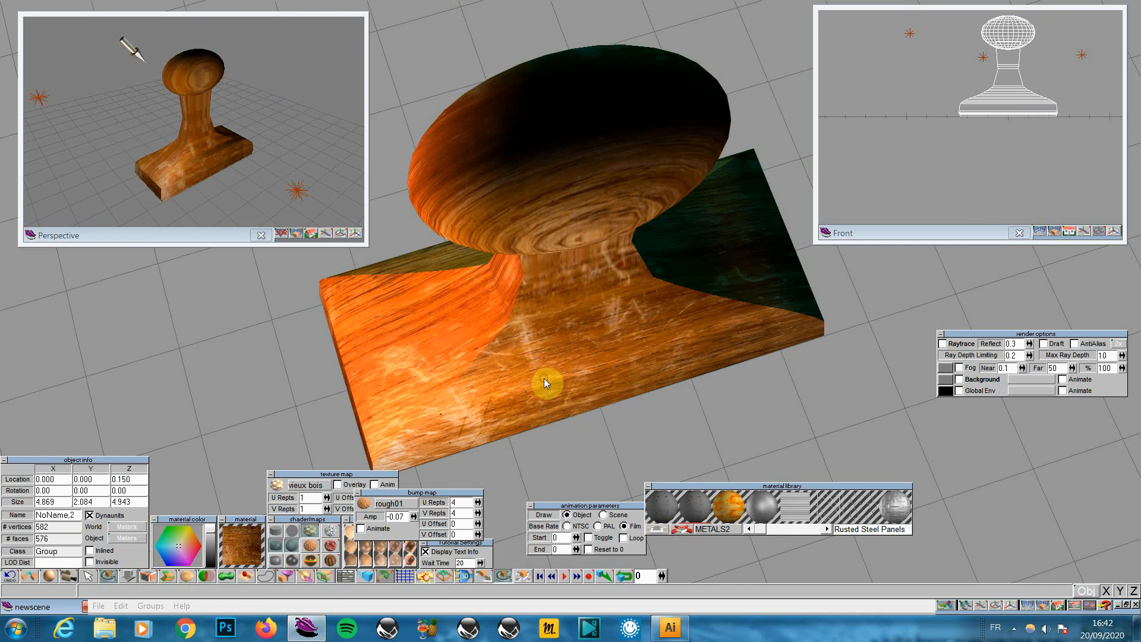
Ungroup the stamp and select the knob sphere on its own
click(568, 191)
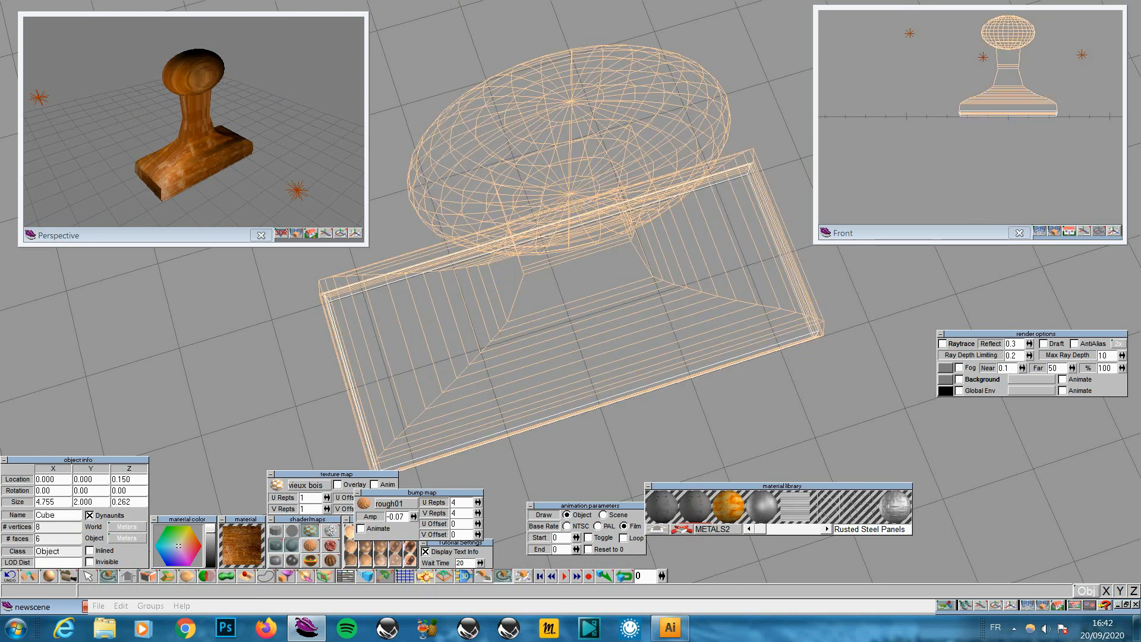
click(584, 170)
key(Down)
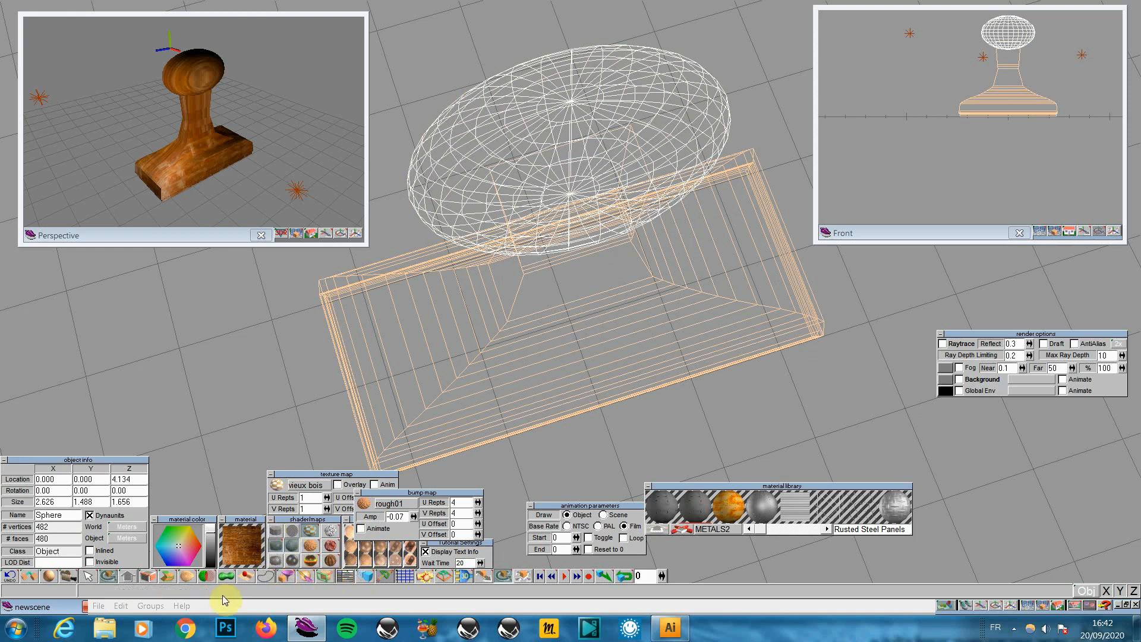
drag(30, 576, 29, 529)
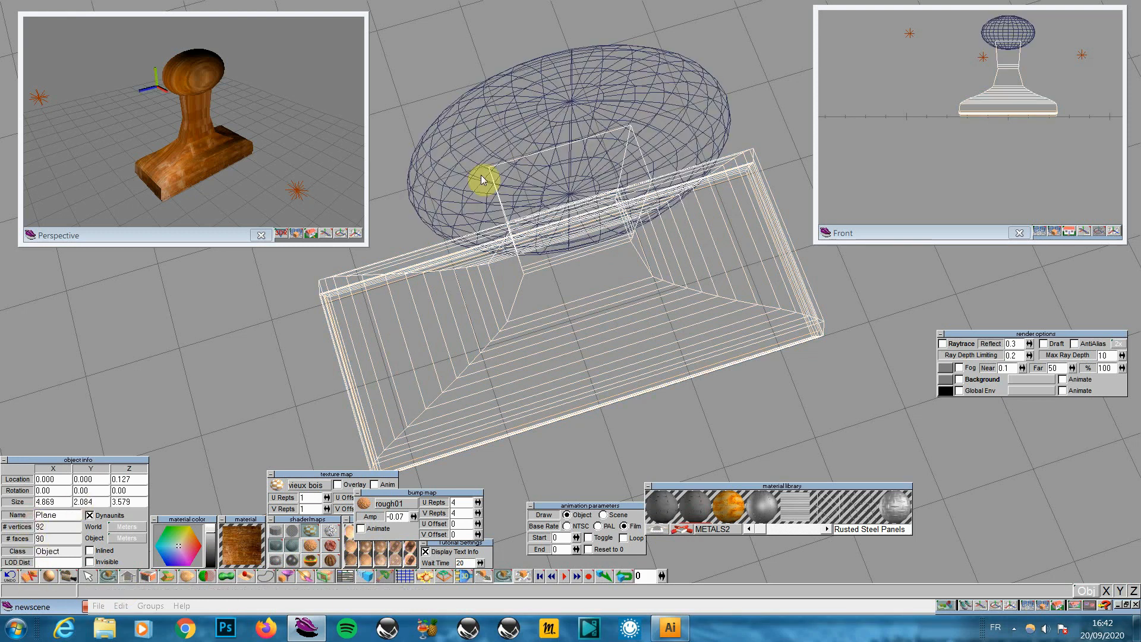
click(541, 111)
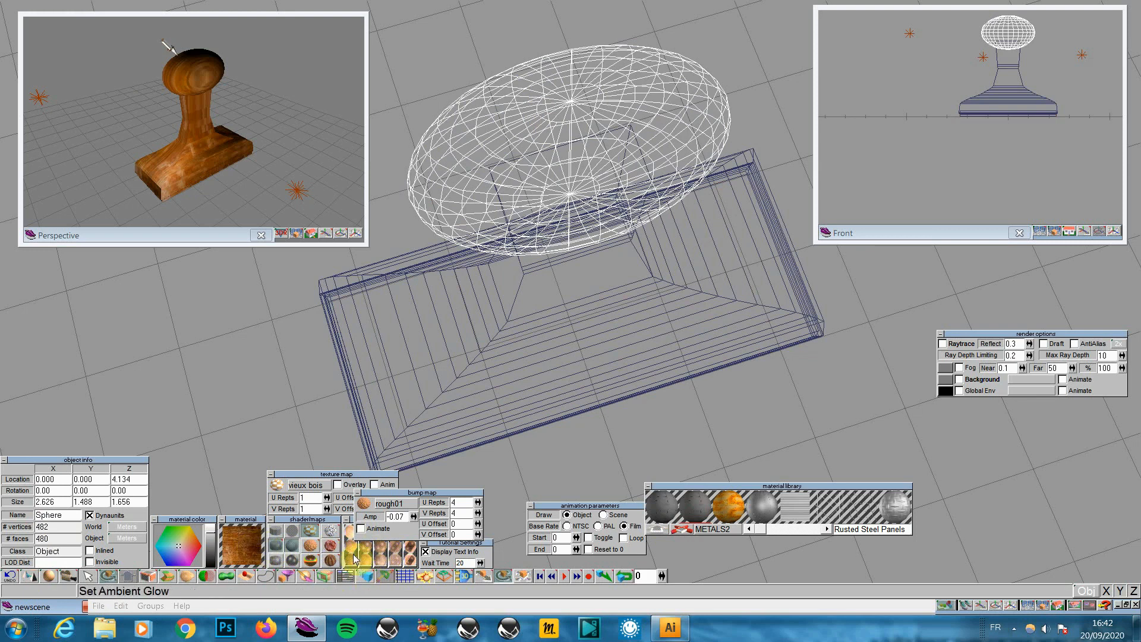
Give the knob a spherical UV projection and render it
mouse_move(322, 575)
mouse_down()
mouse_move(320, 533)
mouse_move(324, 555)
mouse_up()
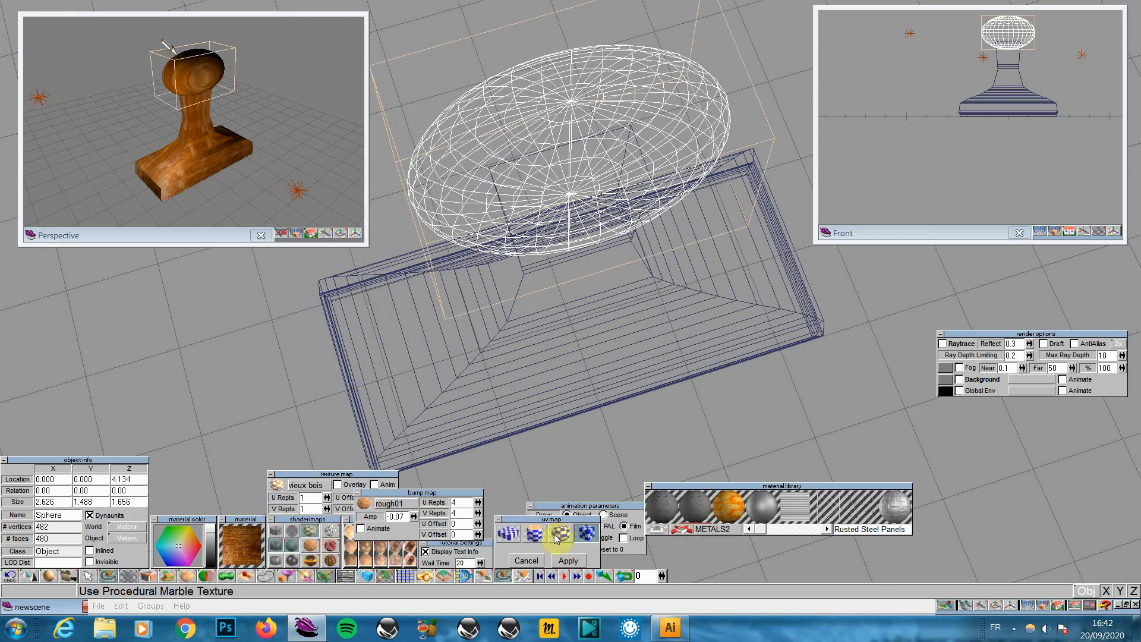
click(560, 533)
click(568, 560)
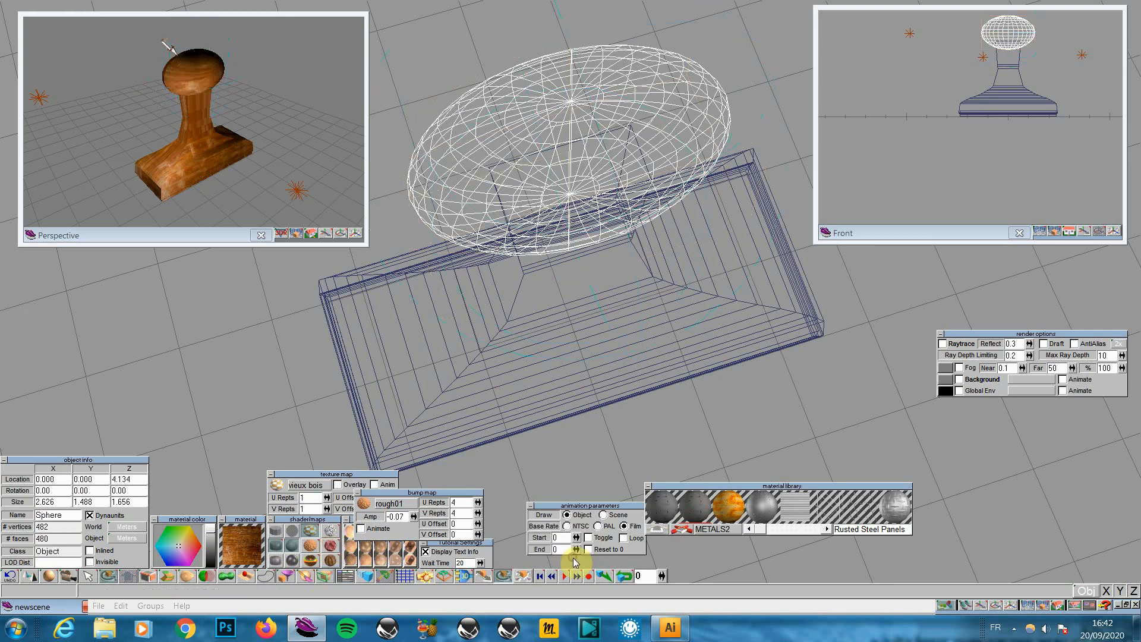
click(1050, 606)
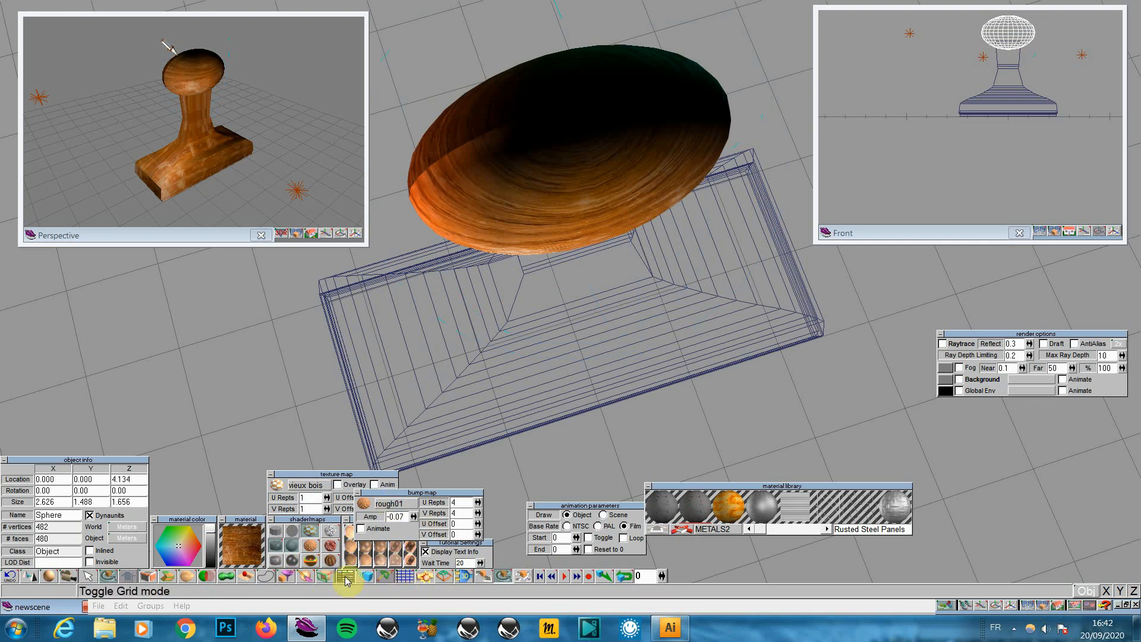
Switch the knob to a cubic UV projection and render it
click(326, 575)
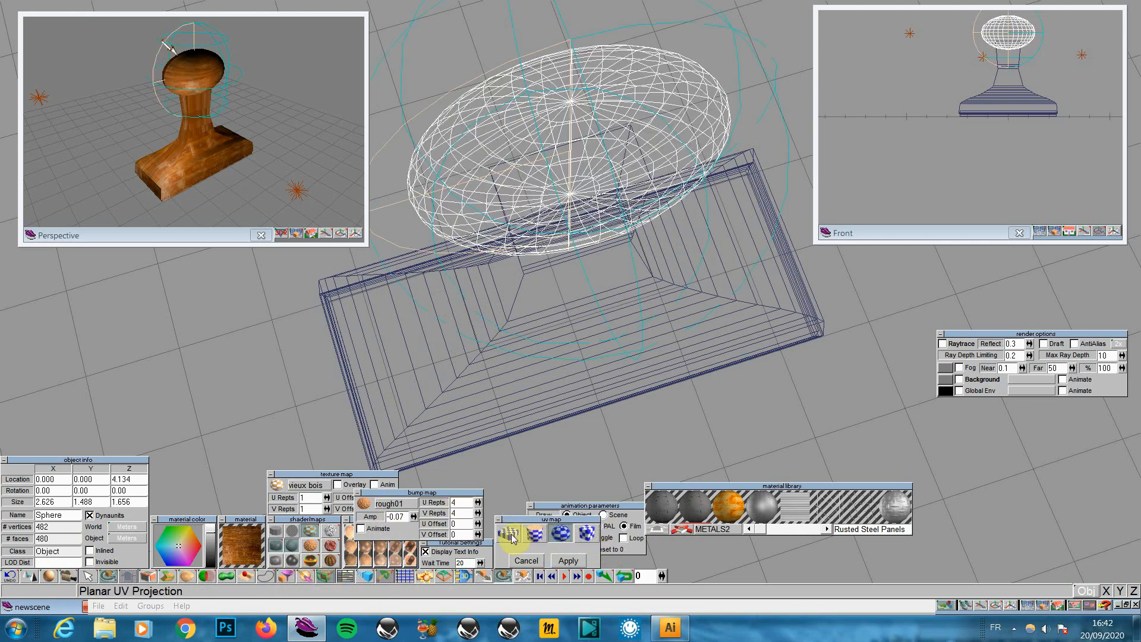
click(586, 533)
click(569, 560)
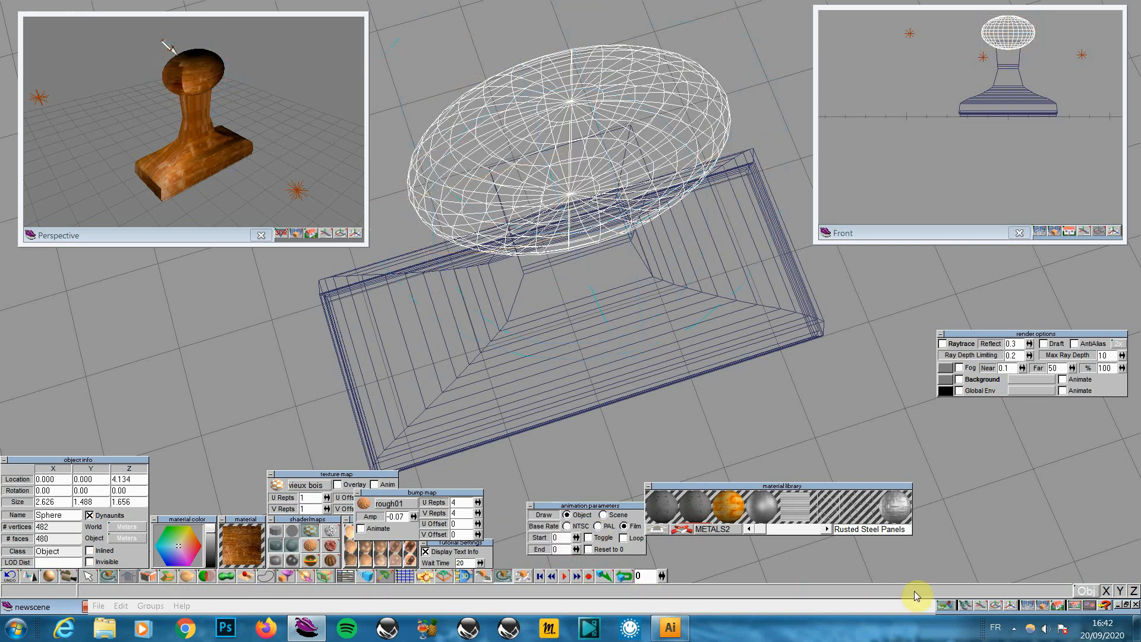
click(1044, 606)
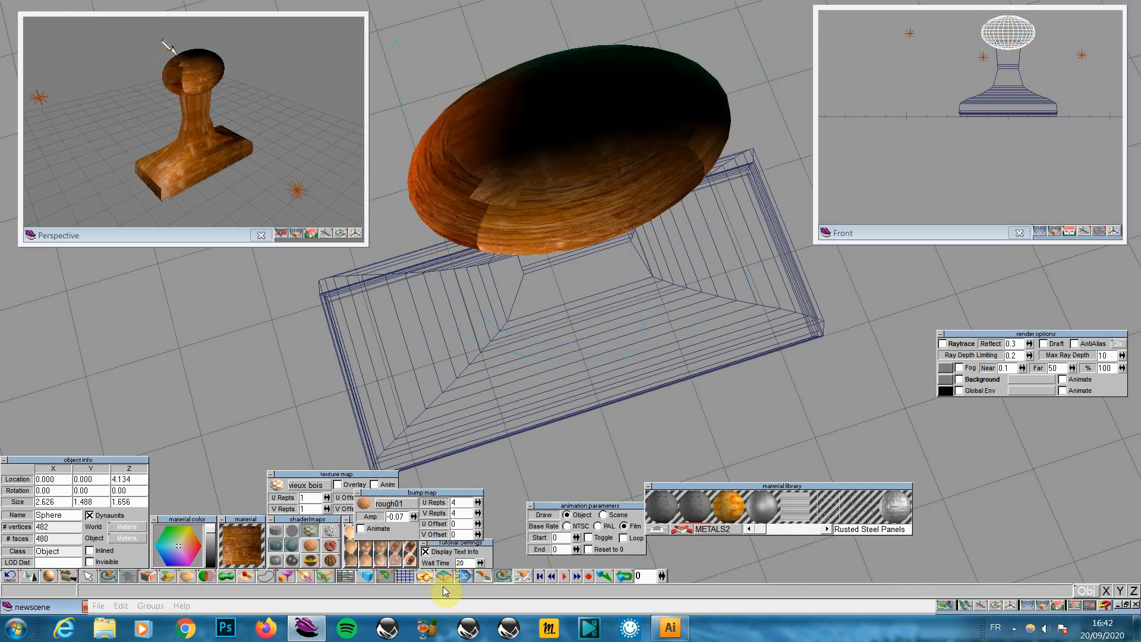
Switch the knob to a planar projection, render it, and open the Material Rectangle settings
click(323, 575)
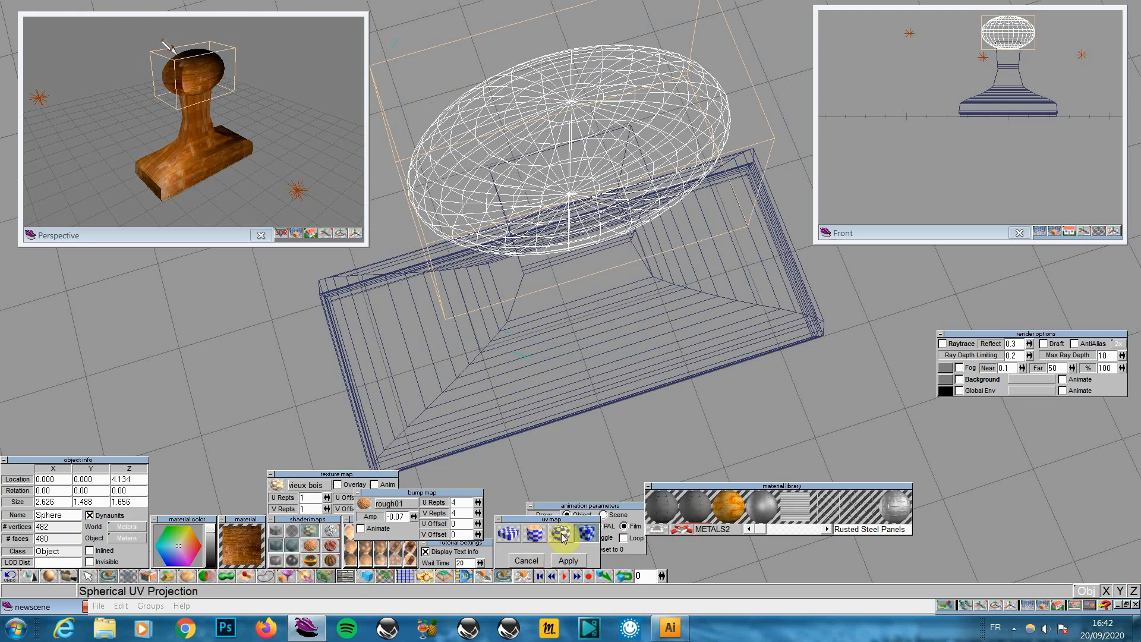
click(508, 533)
click(568, 560)
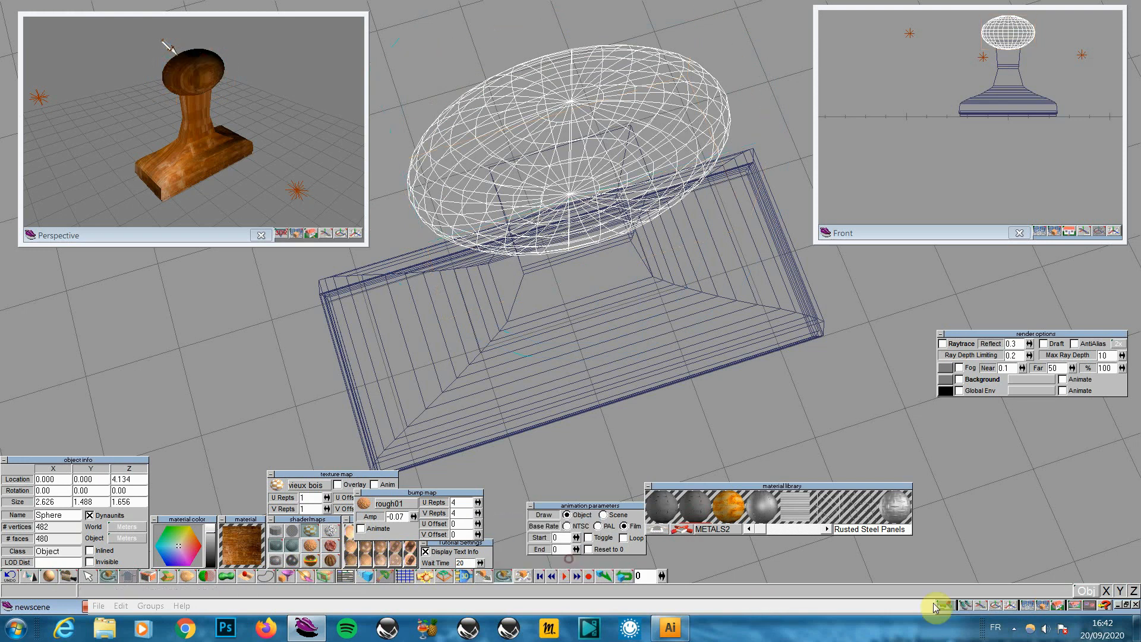
click(1042, 605)
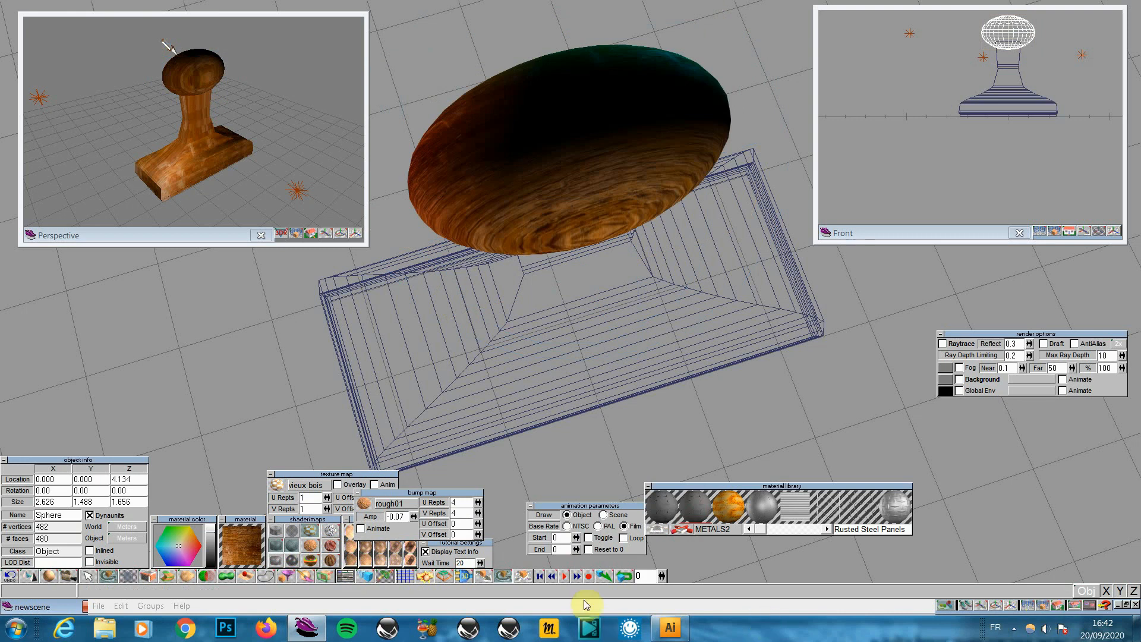
mouse_move(324, 575)
mouse_down()
mouse_move(327, 563)
mouse_move(330, 577)
mouse_up()
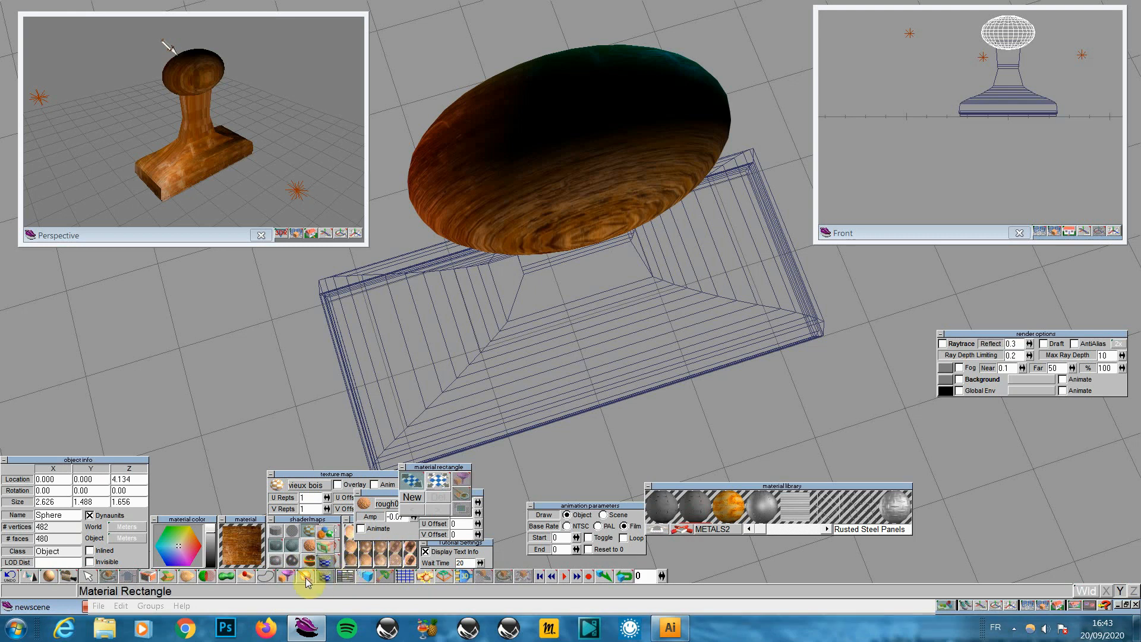
Re-apply spherical wood mapping to the knob and render to preview the texture
click(306, 576)
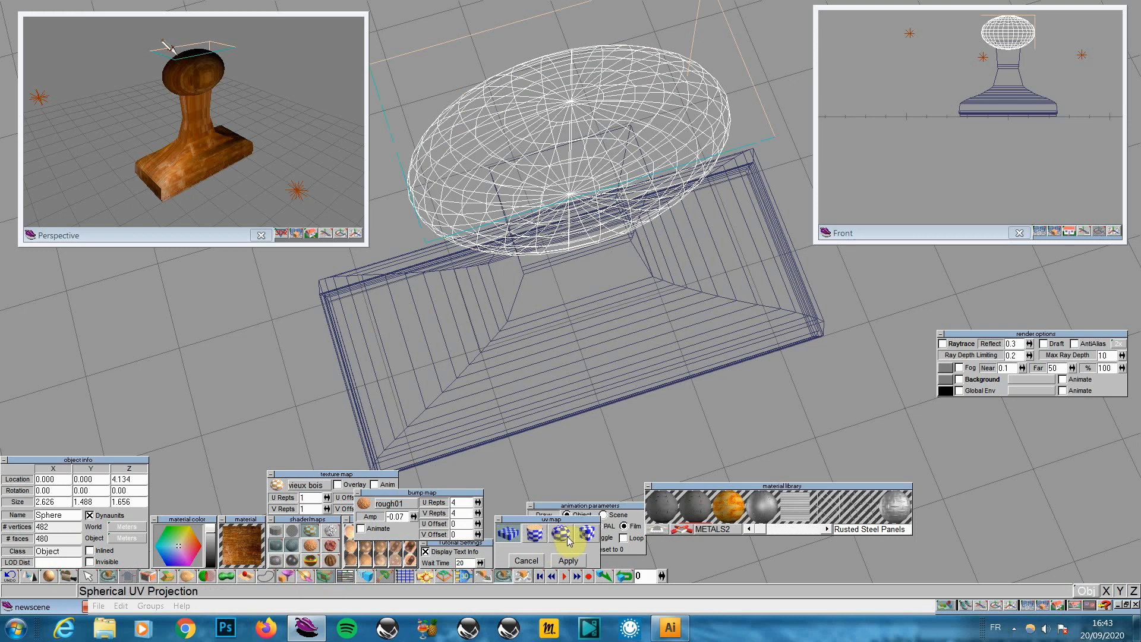
click(568, 560)
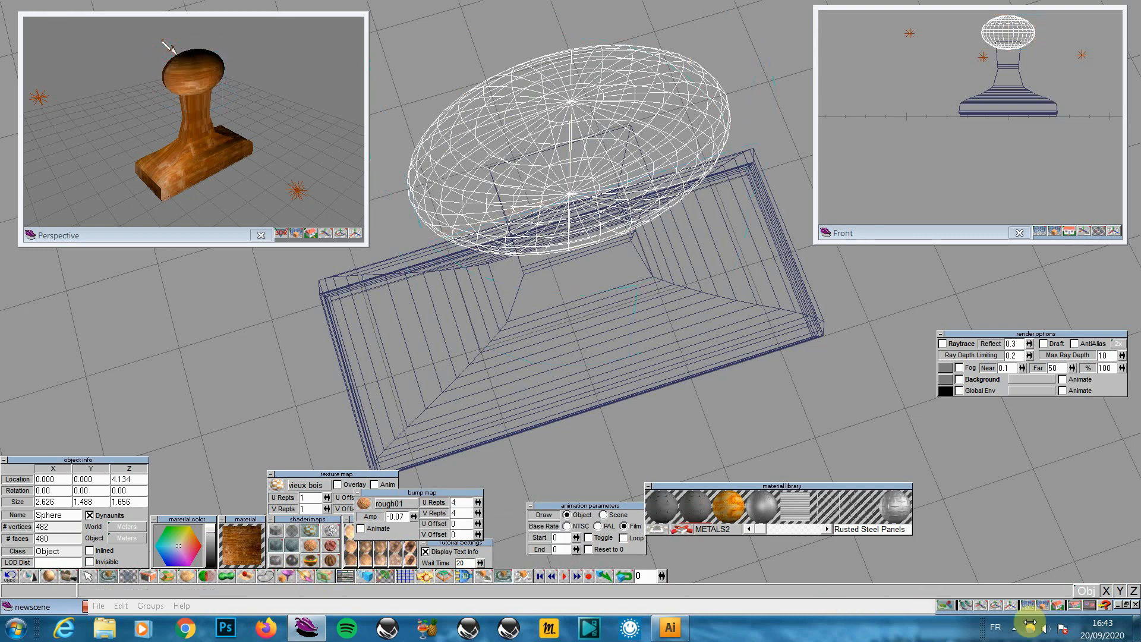
click(1049, 607)
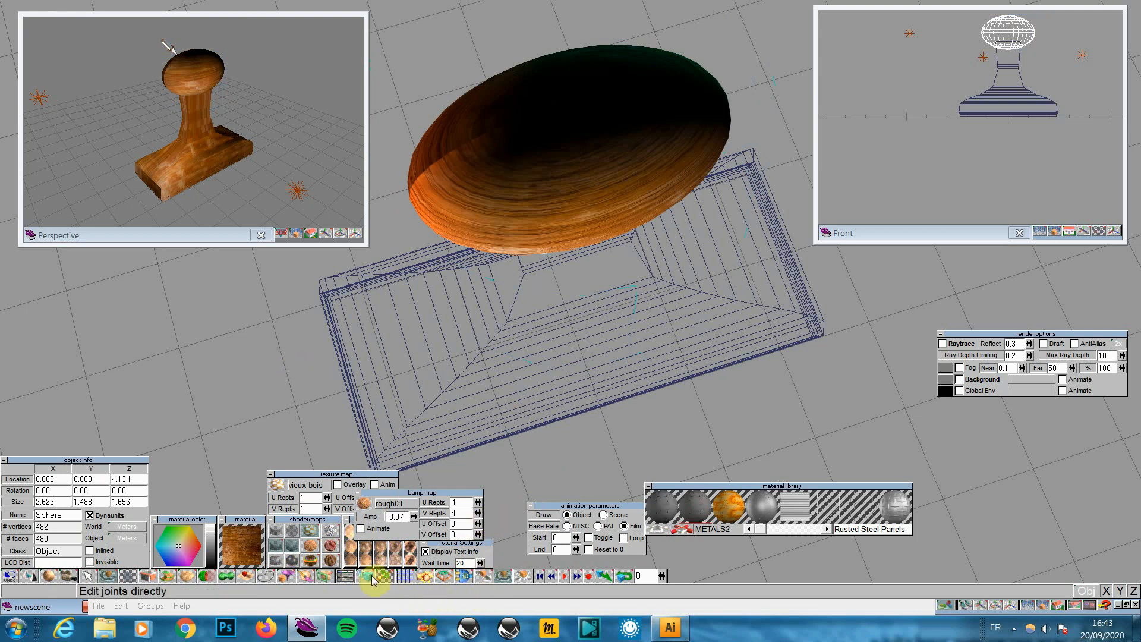
drag(323, 577, 327, 545)
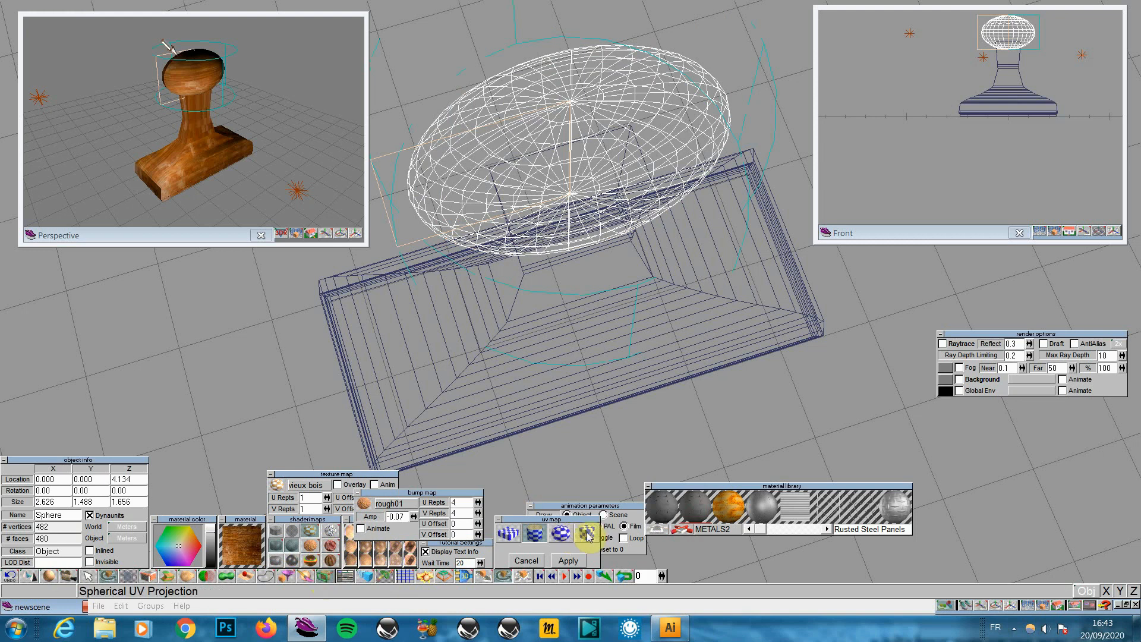
click(570, 558)
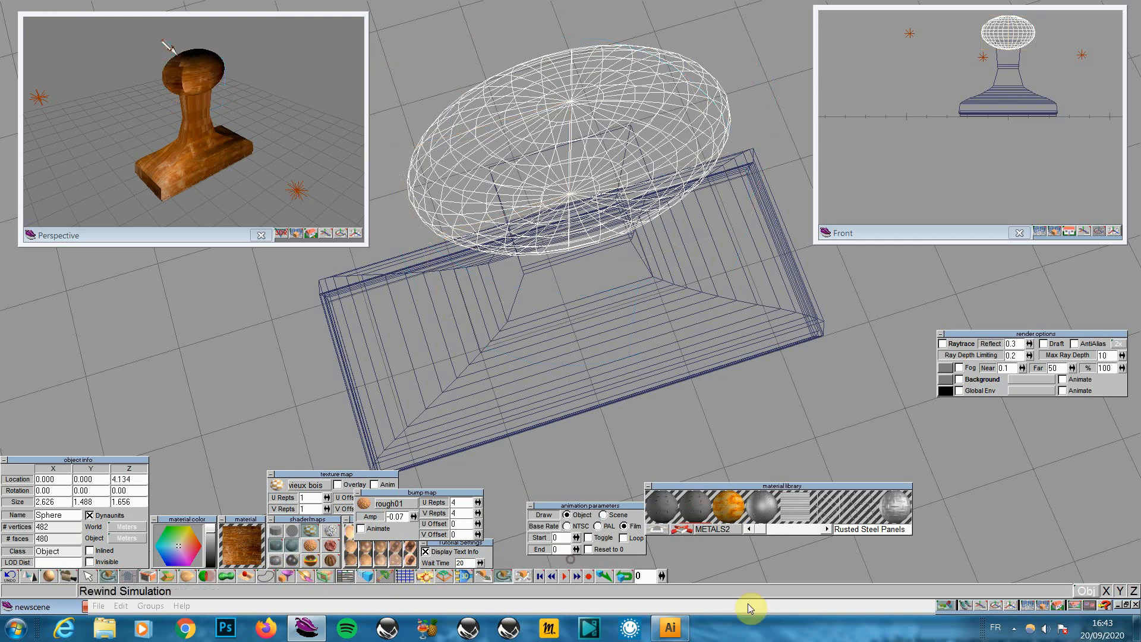
click(1035, 604)
click(1042, 604)
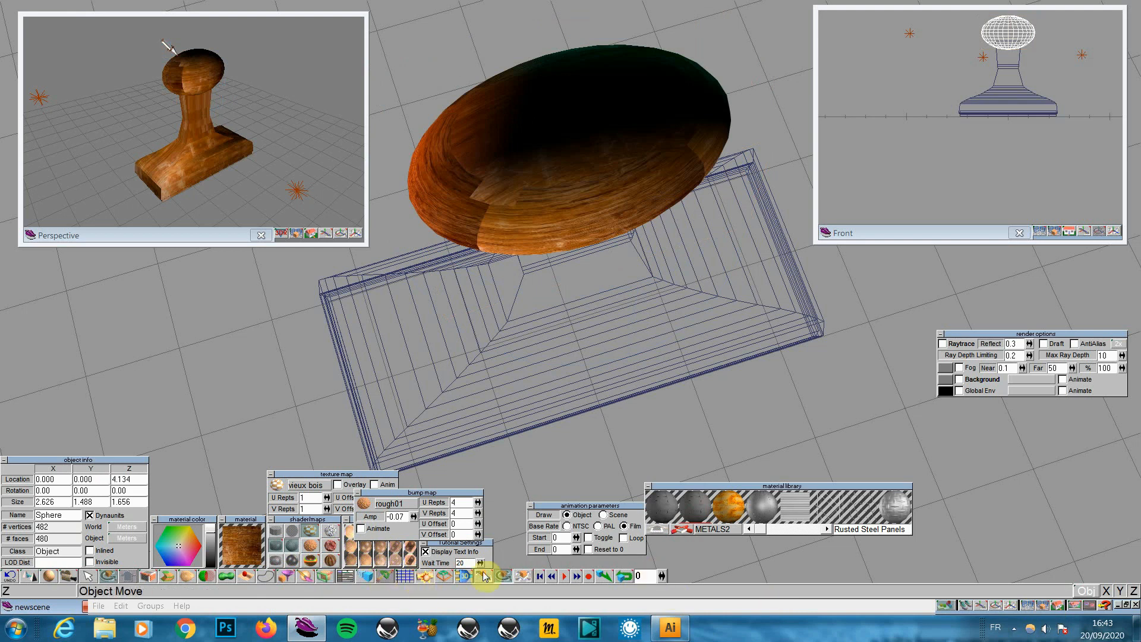
Apply a cylindrical projection to the knob, render it, then glue knob and base into one group
click(324, 576)
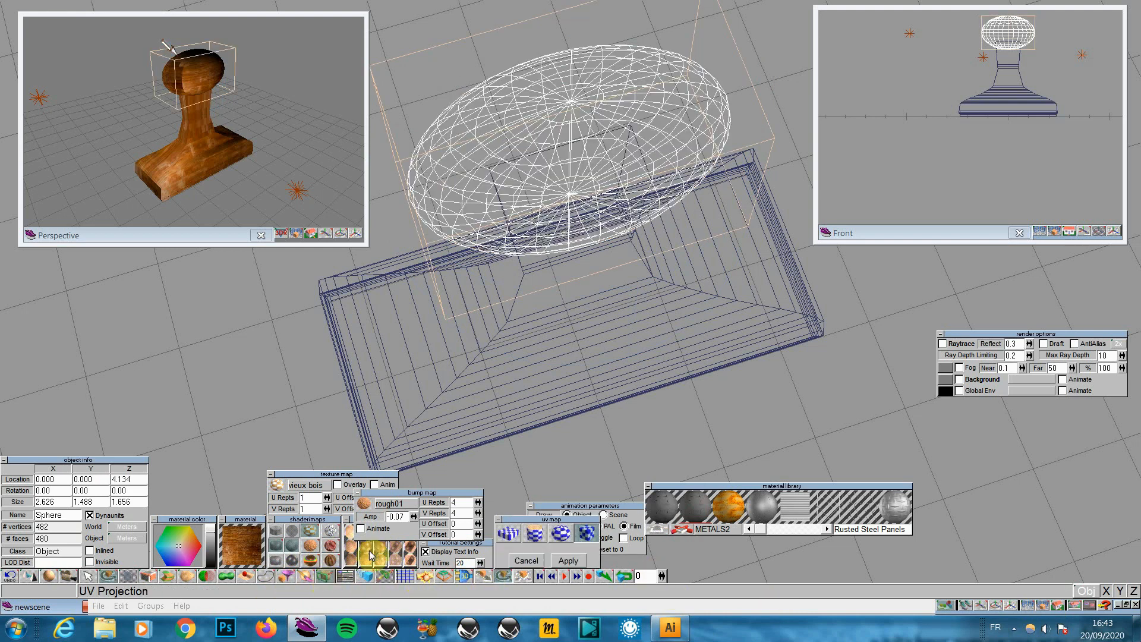
click(525, 535)
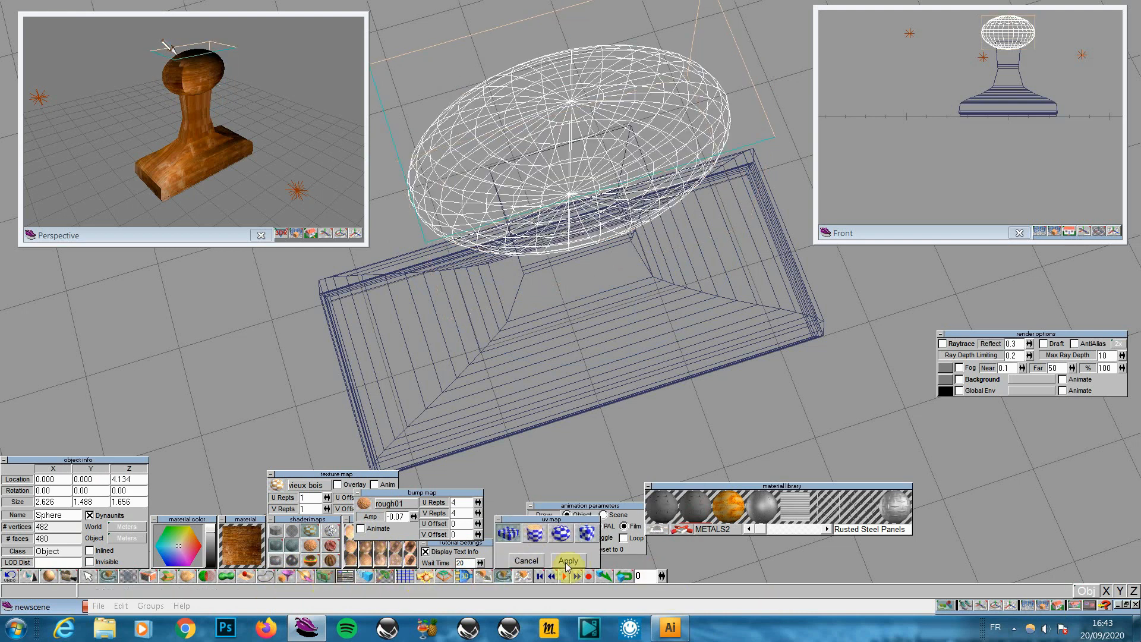
click(568, 561)
click(1044, 606)
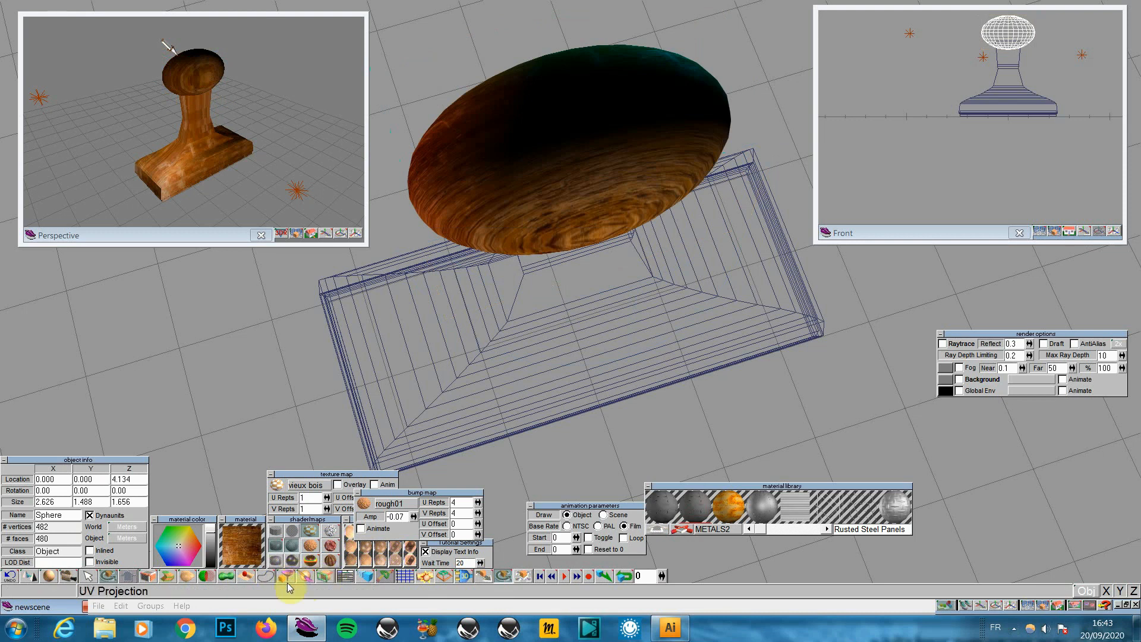
drag(29, 575, 34, 538)
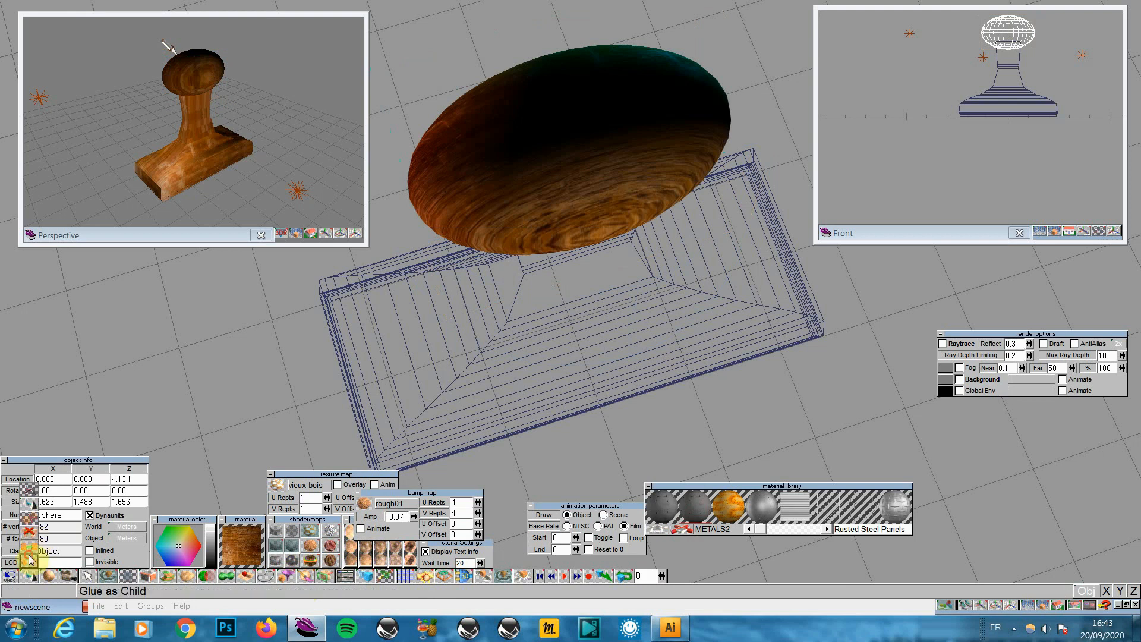
click(481, 326)
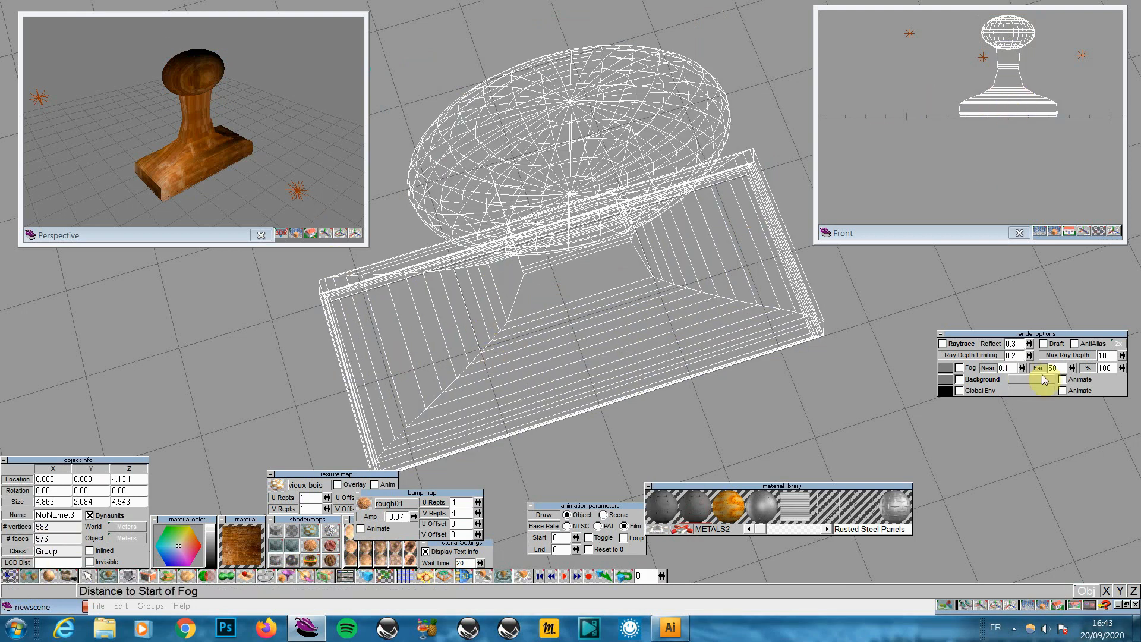
Render the Front and Perspective windows, then show the whole stamp in Left view
click(1064, 235)
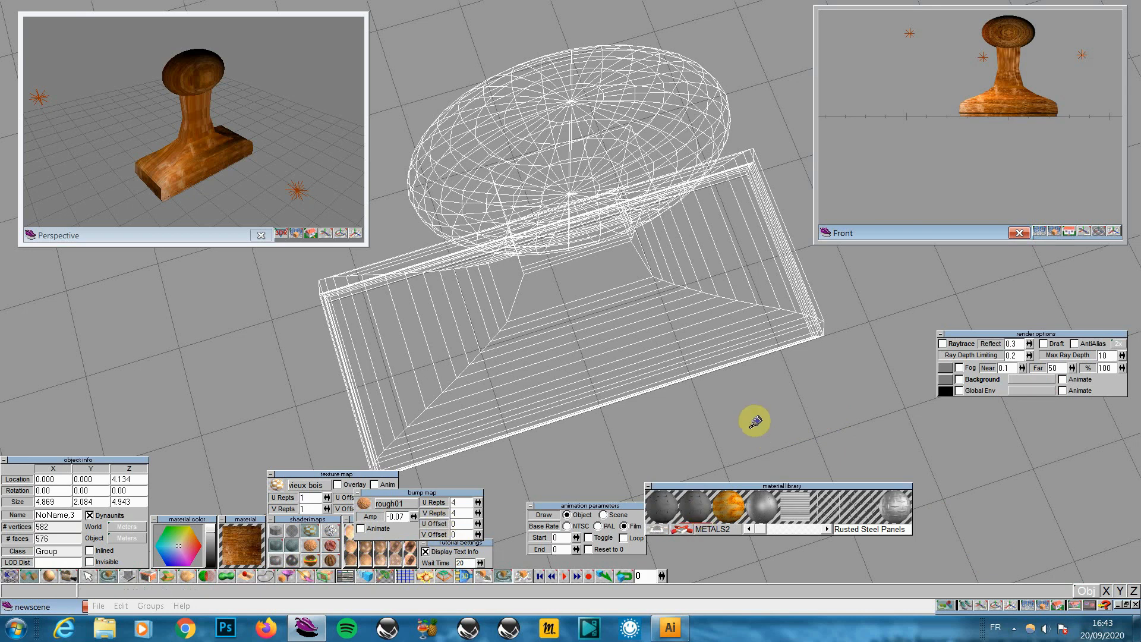
click(1098, 605)
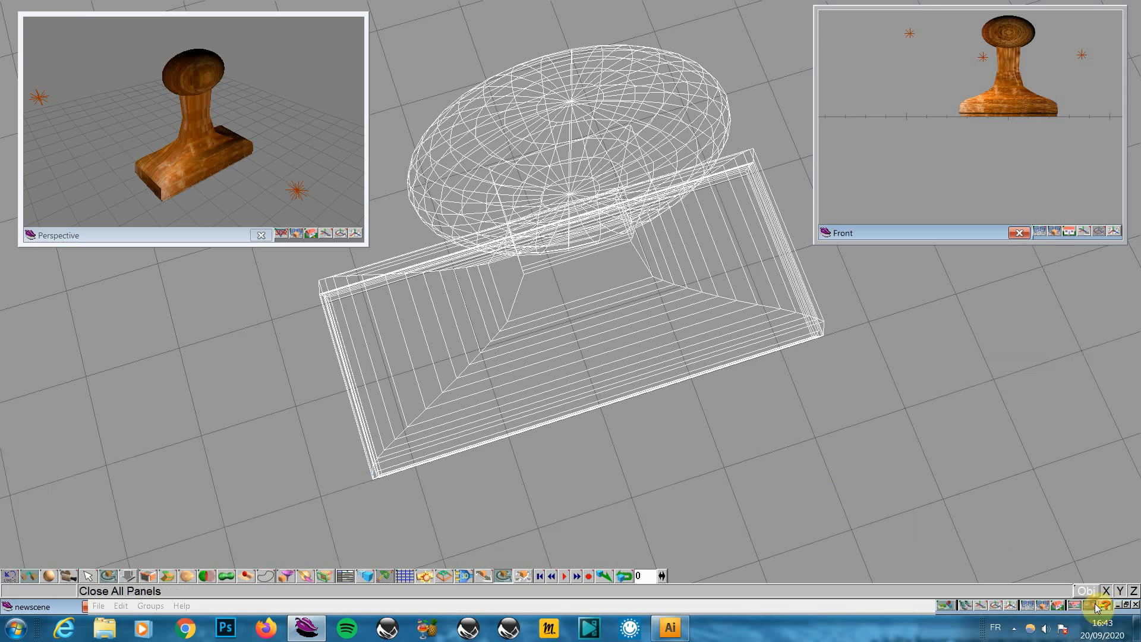
click(296, 232)
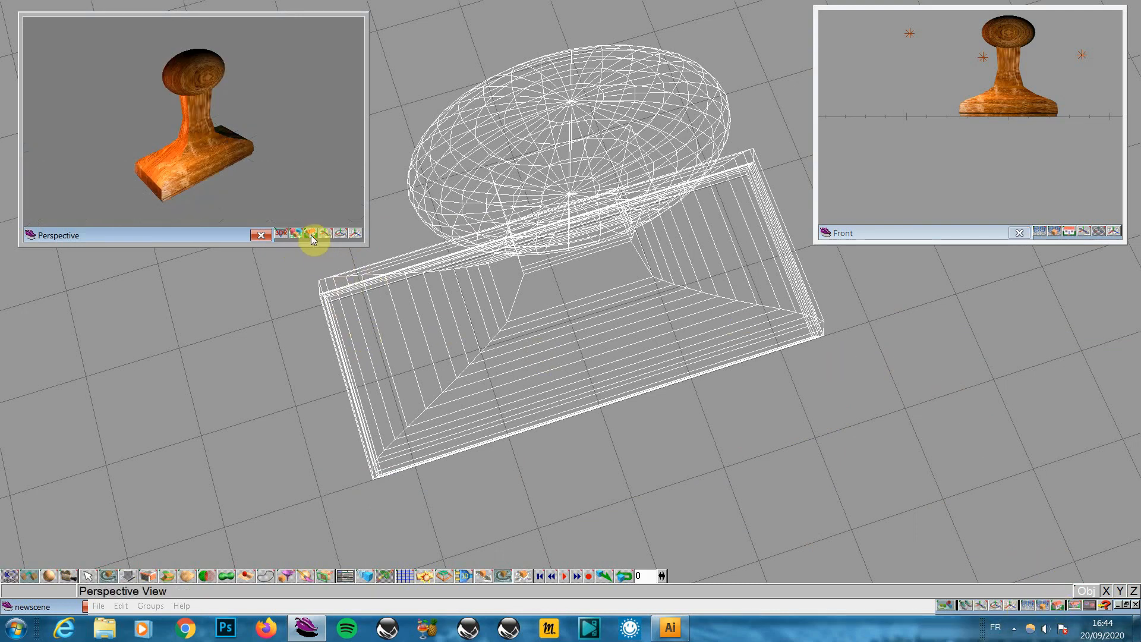
drag(311, 234, 312, 199)
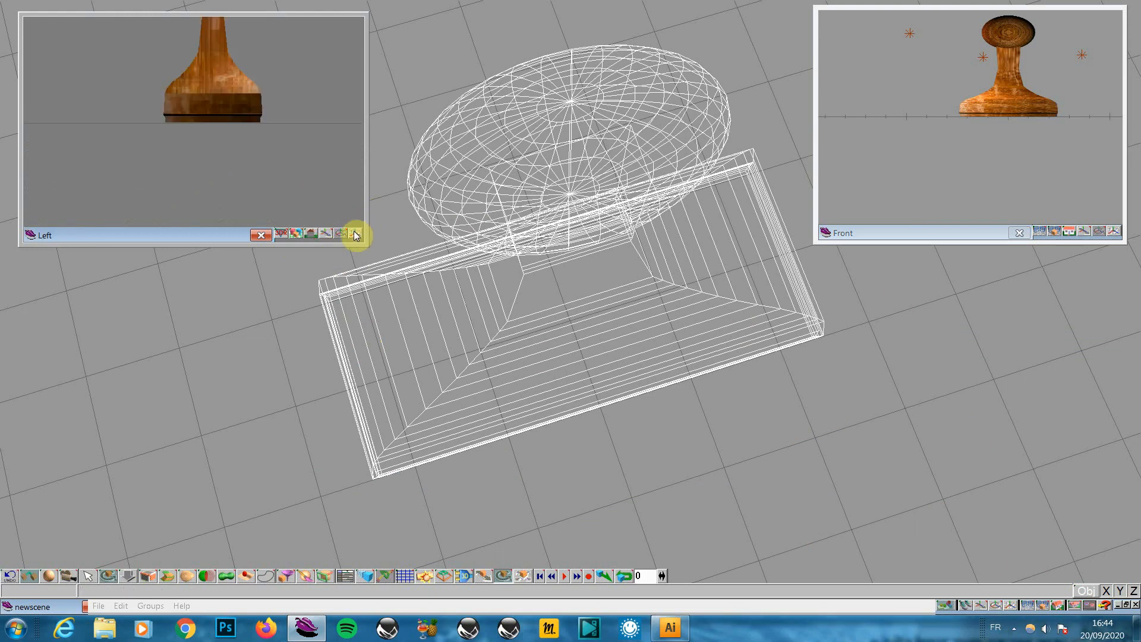
drag(356, 237, 371, 198)
Turn on shadow casting for both scene lights
click(296, 79)
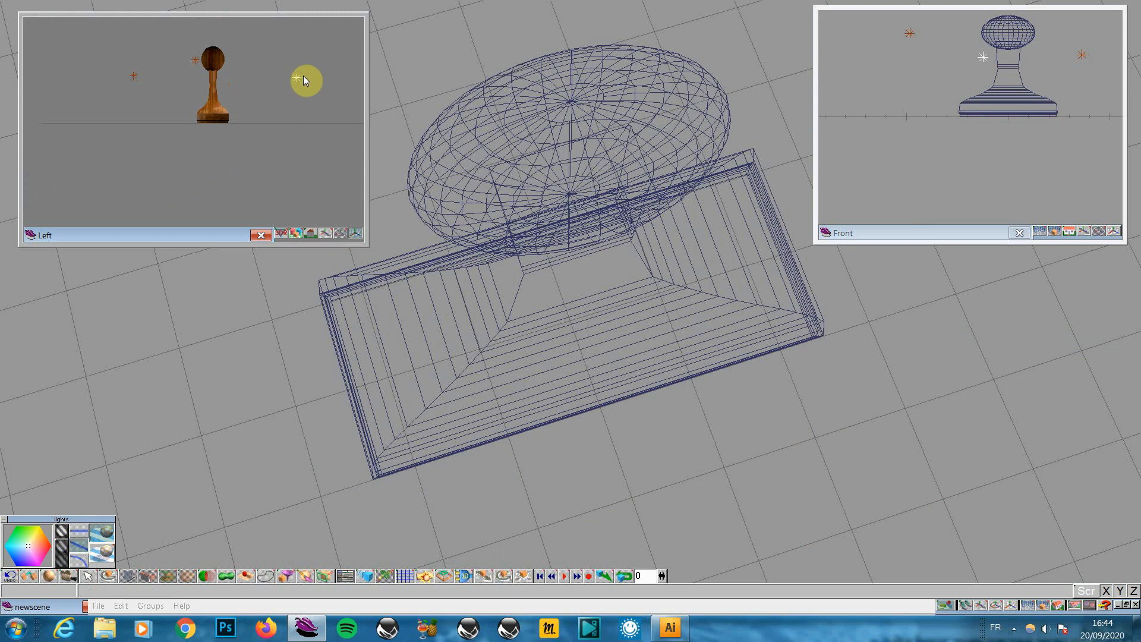
click(134, 73)
click(109, 557)
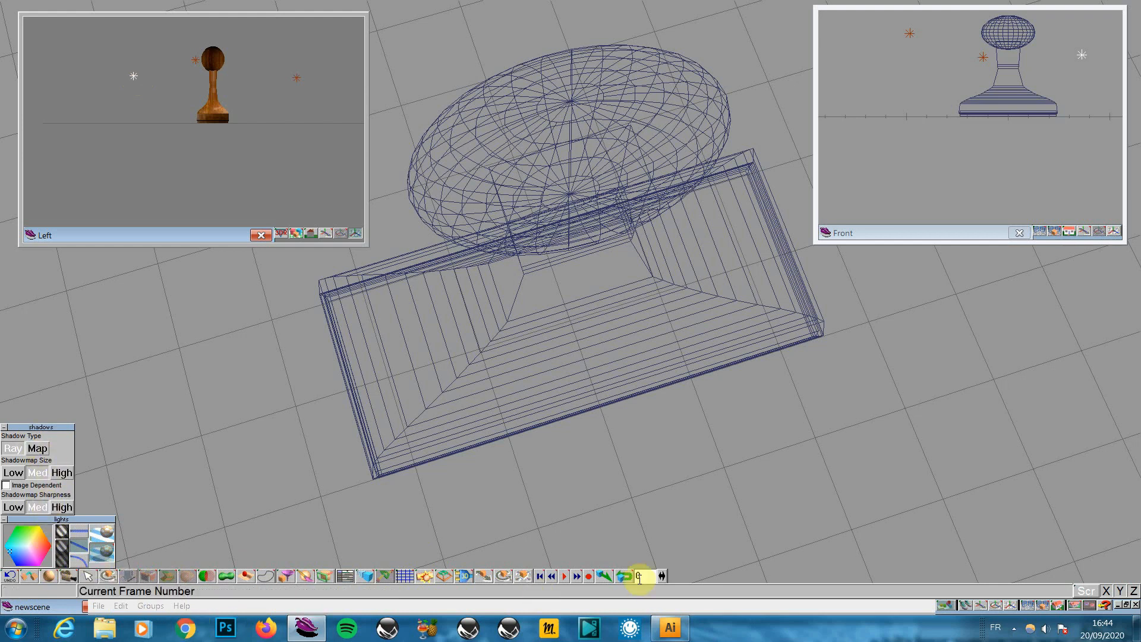
click(1091, 606)
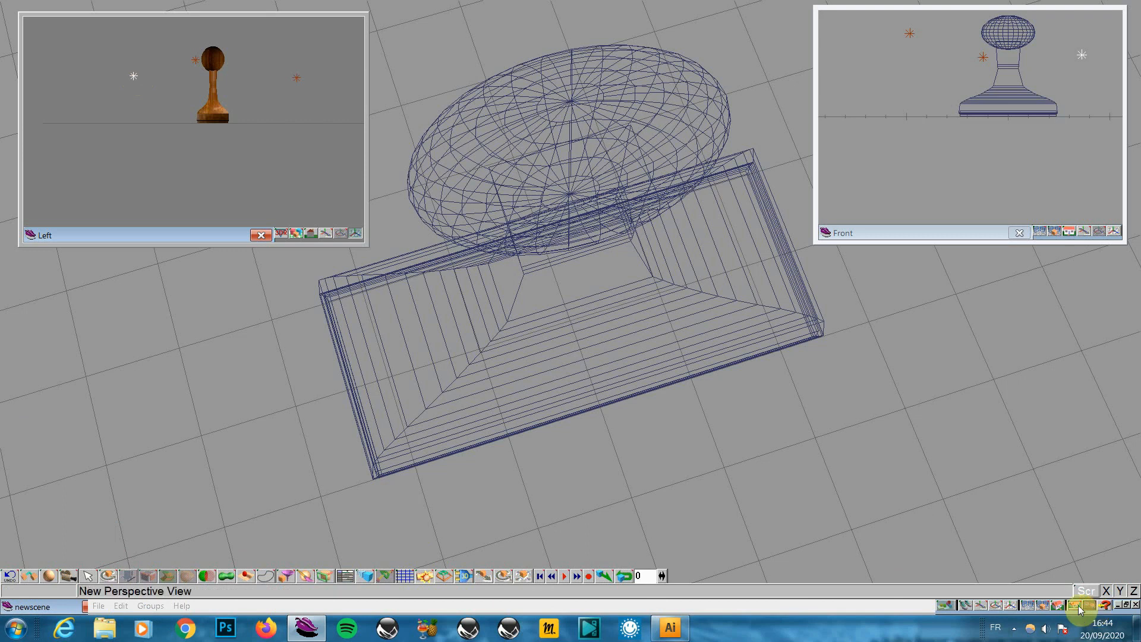
click(122, 606)
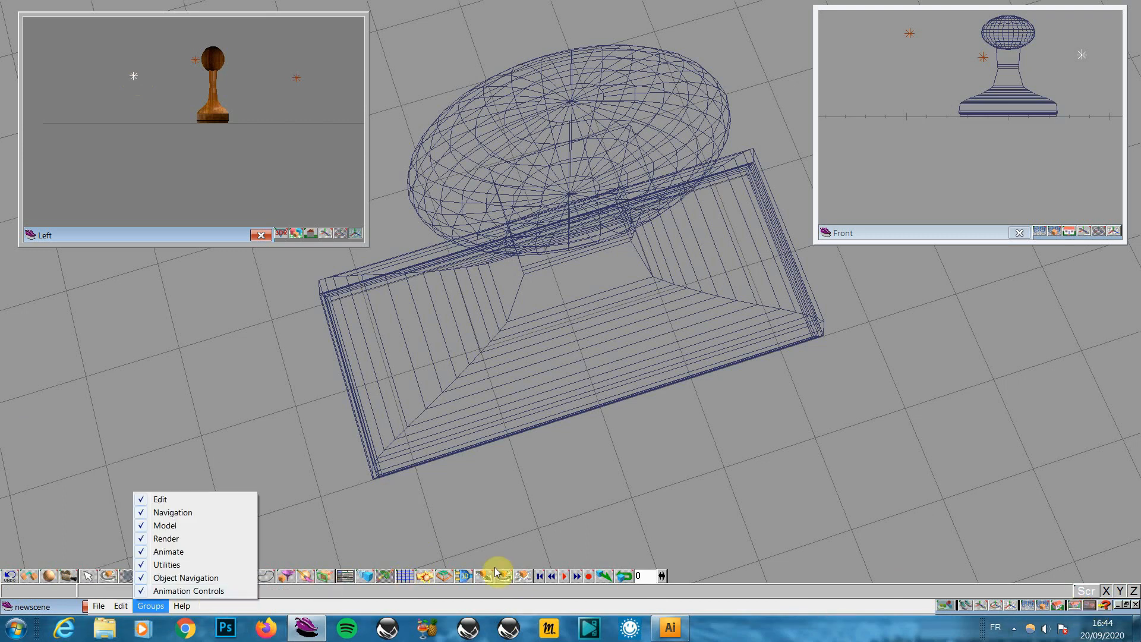
click(733, 592)
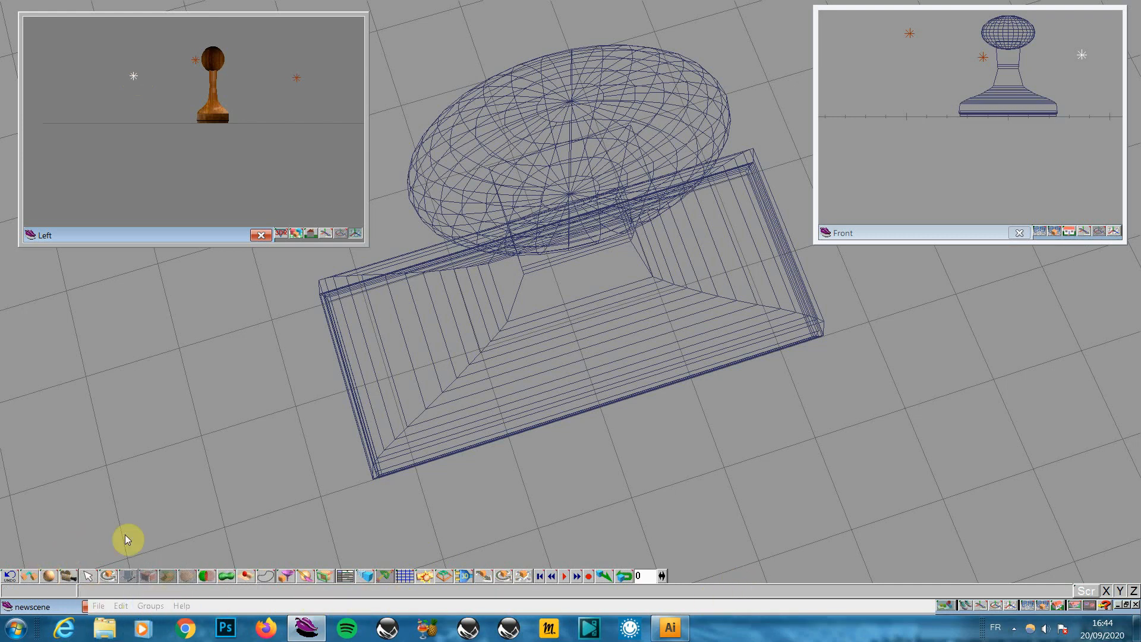
click(195, 59)
click(134, 76)
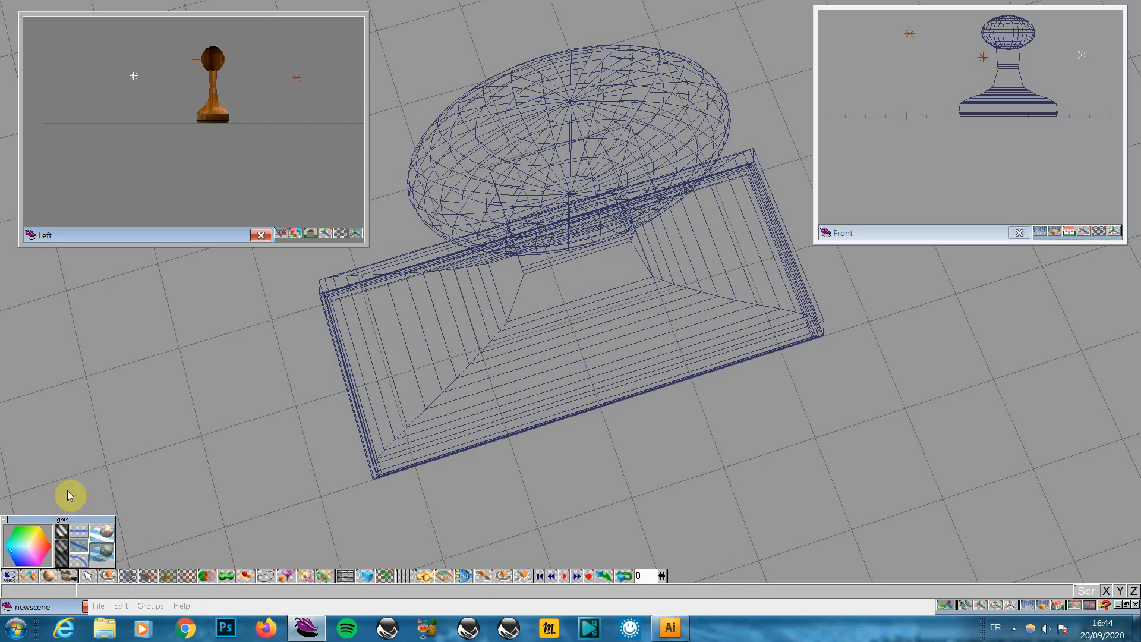
click(101, 552)
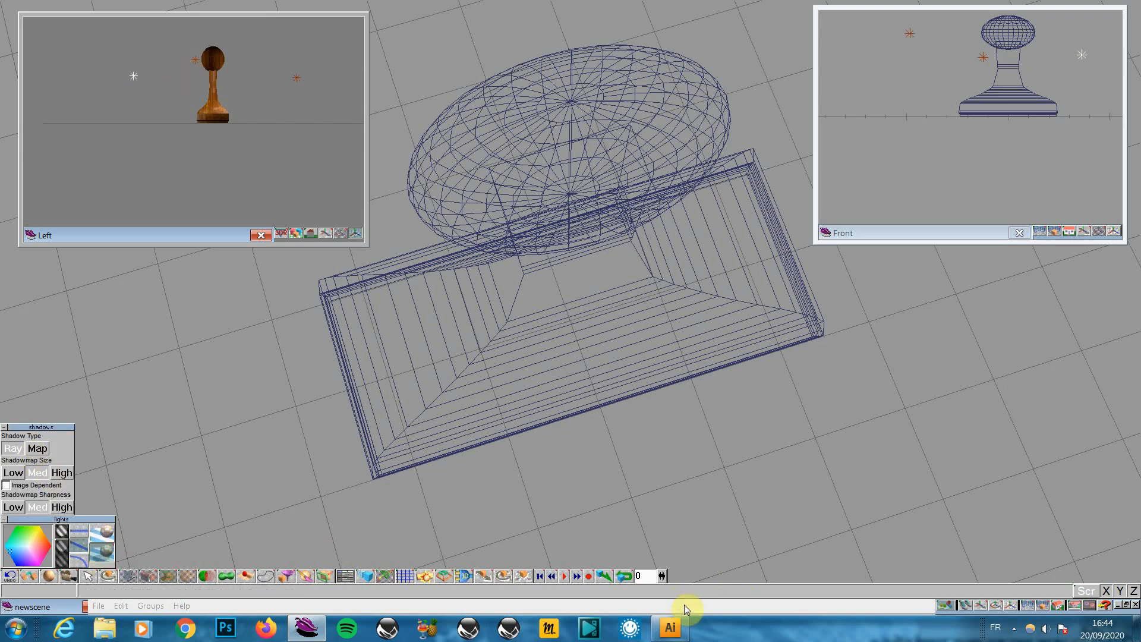
Enable Raytrace in the render options and render the whole scene
right_click(1042, 606)
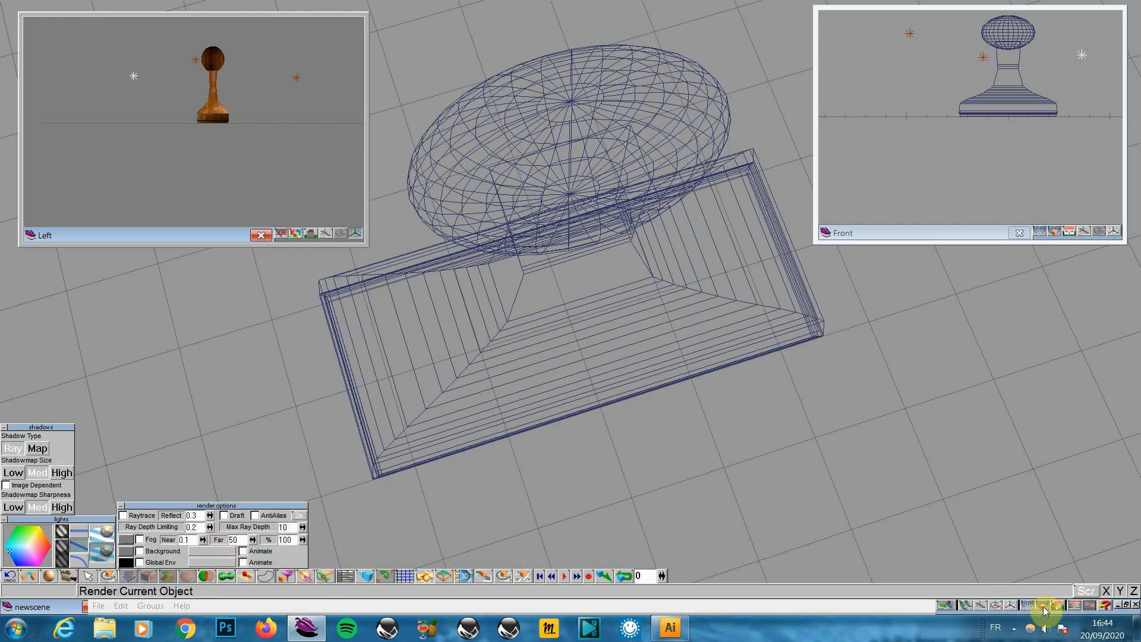
click(125, 516)
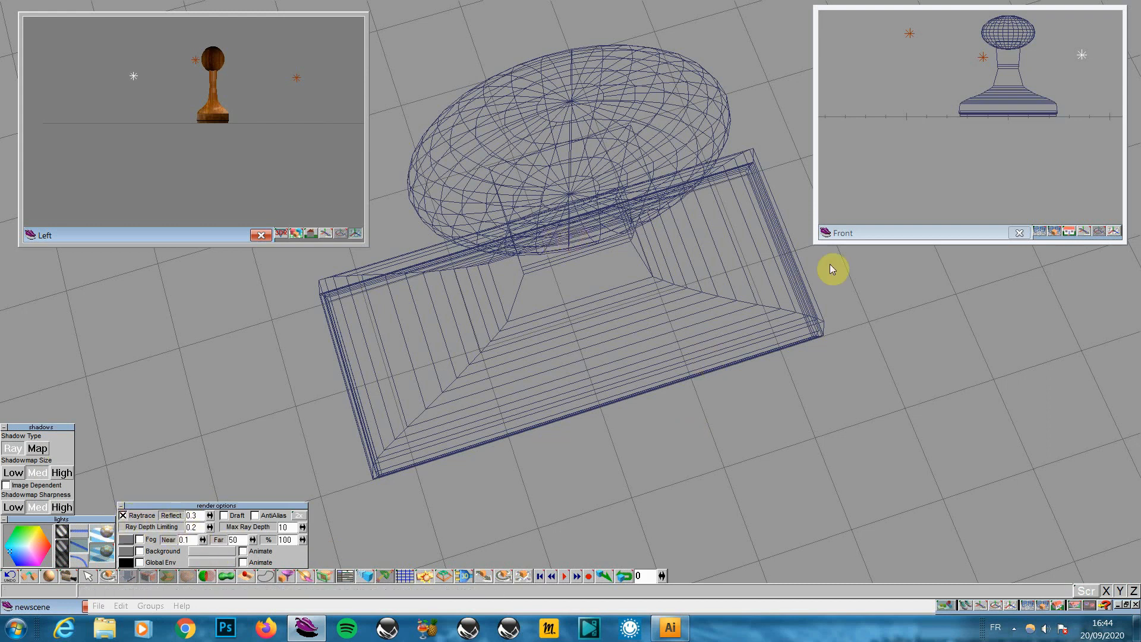
drag(1053, 605, 1040, 562)
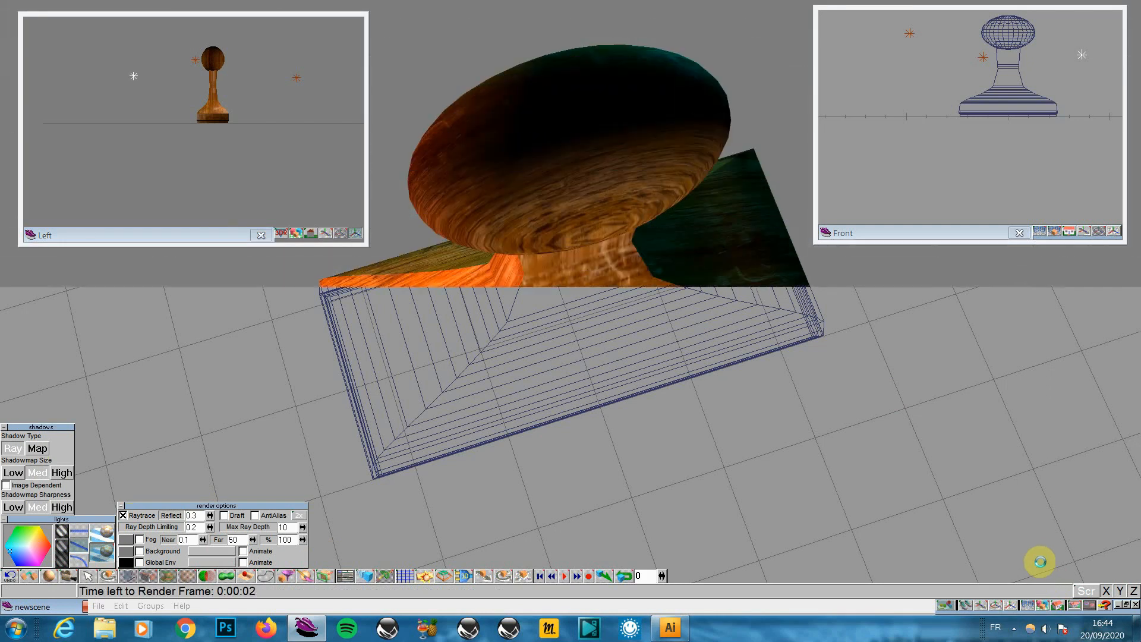
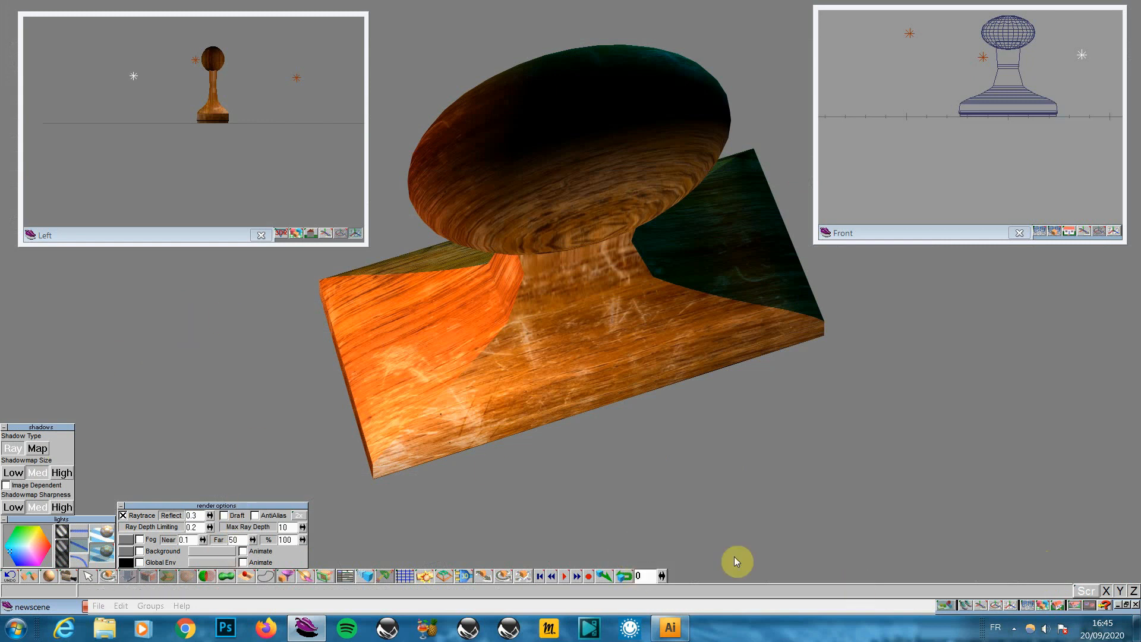
Set the scene background colour to black (RGB 0,0,0) and render the scene
click(126, 553)
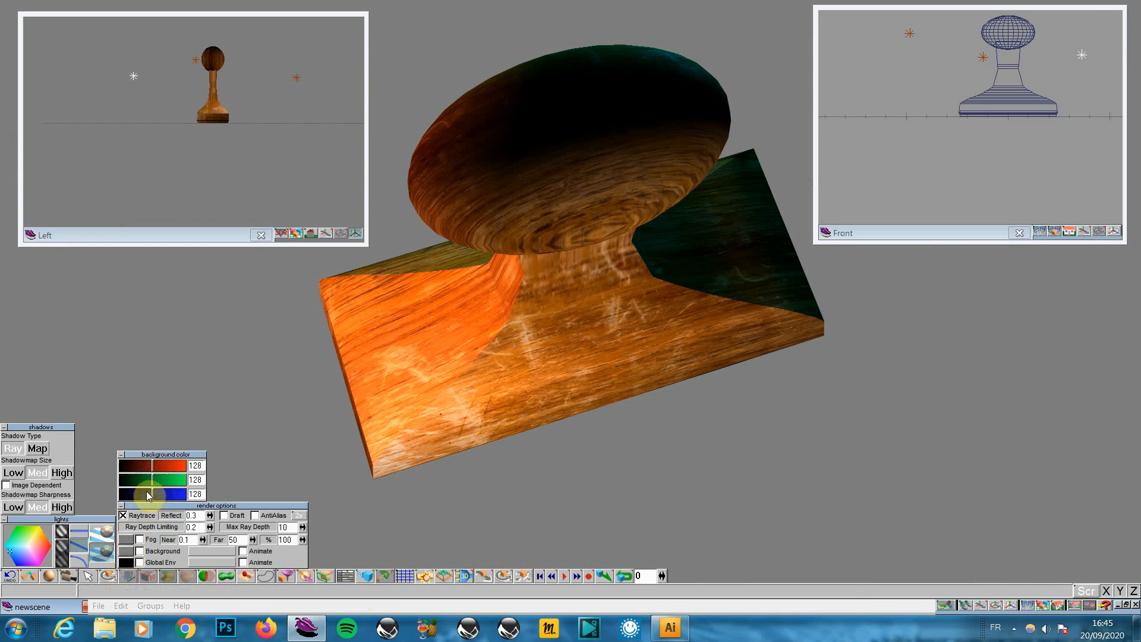
drag(152, 466, 80, 493)
click(131, 515)
drag(151, 491, 29, 504)
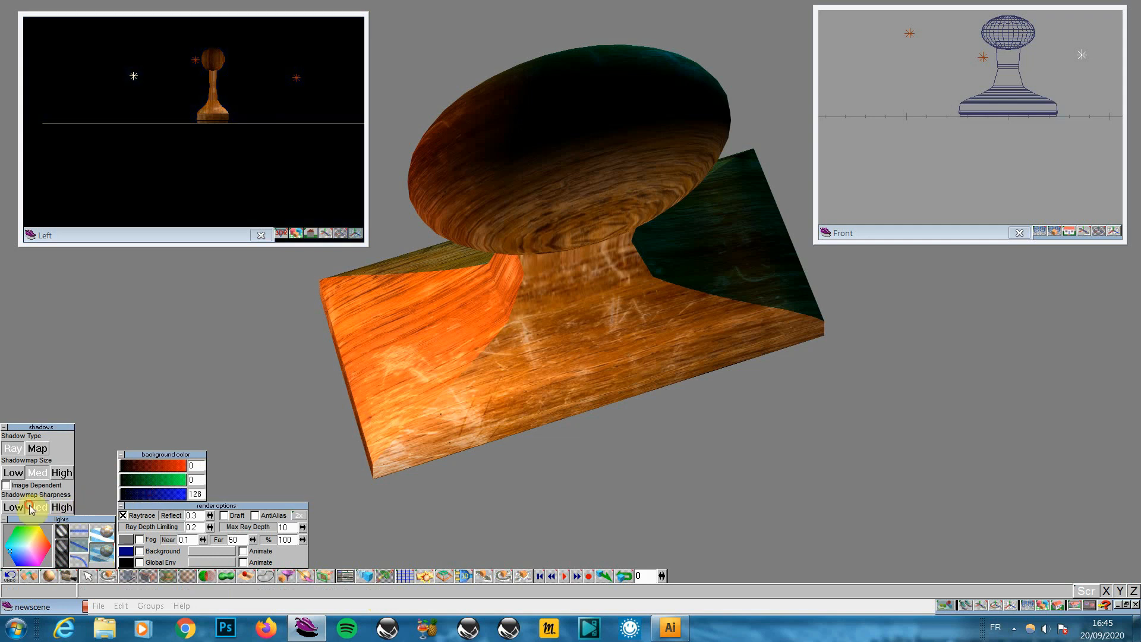
click(1025, 604)
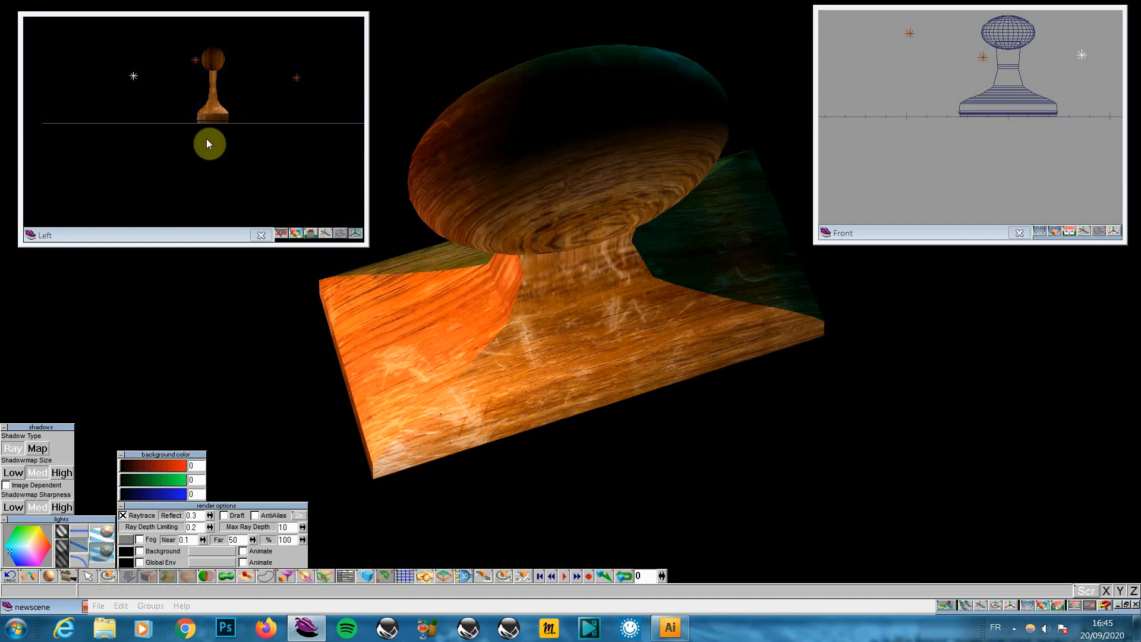
Change the selected light's colour, lower its intensity and re-render the stamp
click(197, 61)
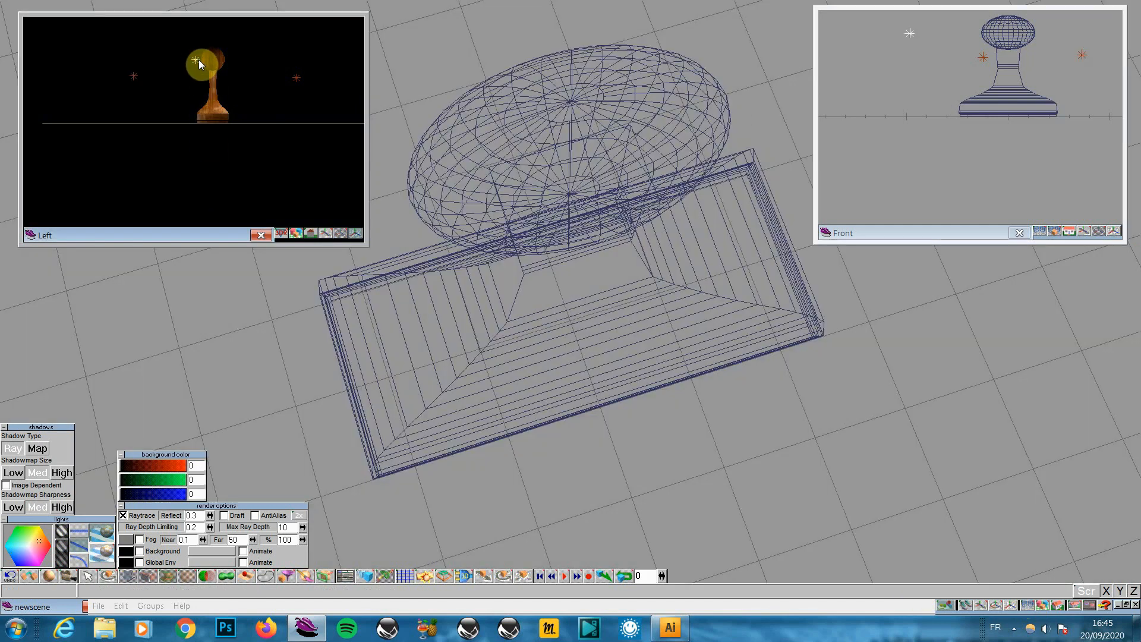
click(30, 548)
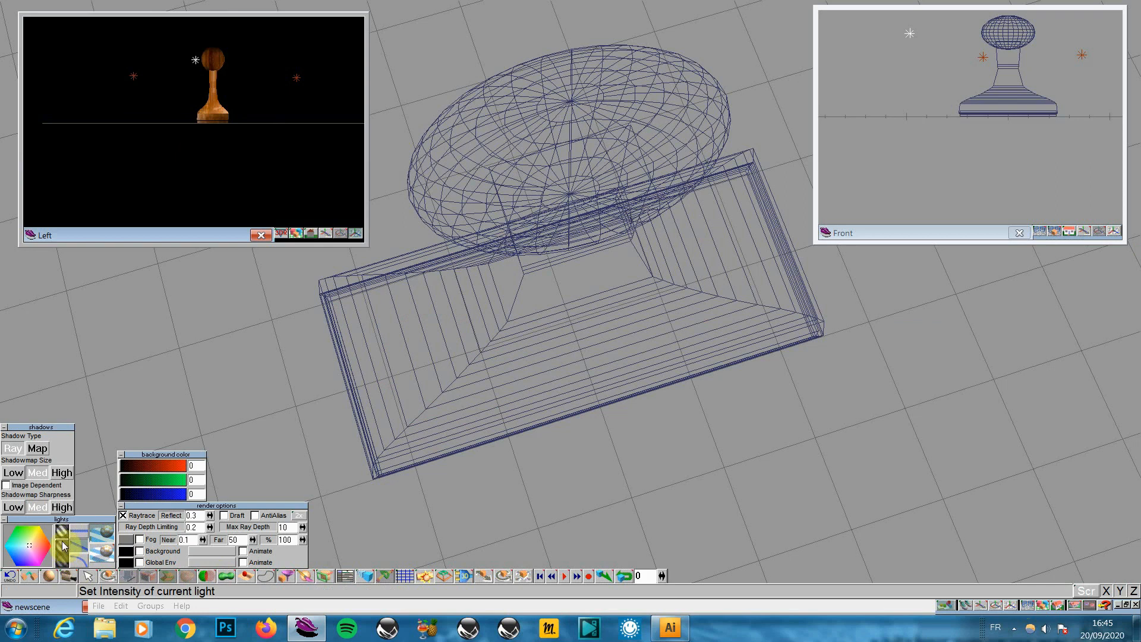
click(63, 561)
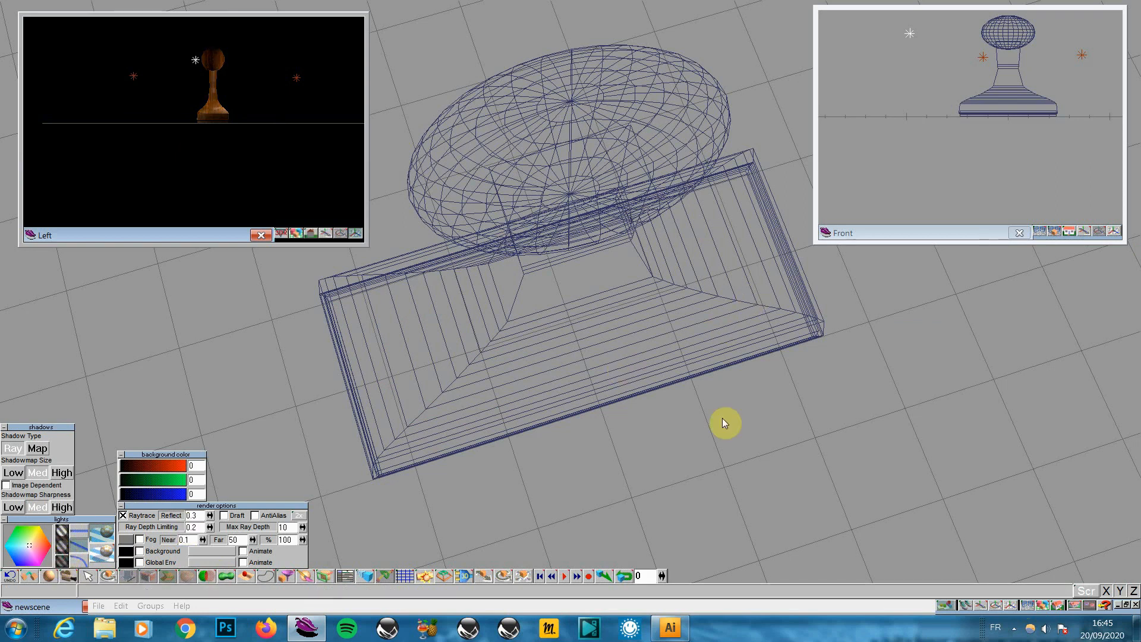
click(1041, 603)
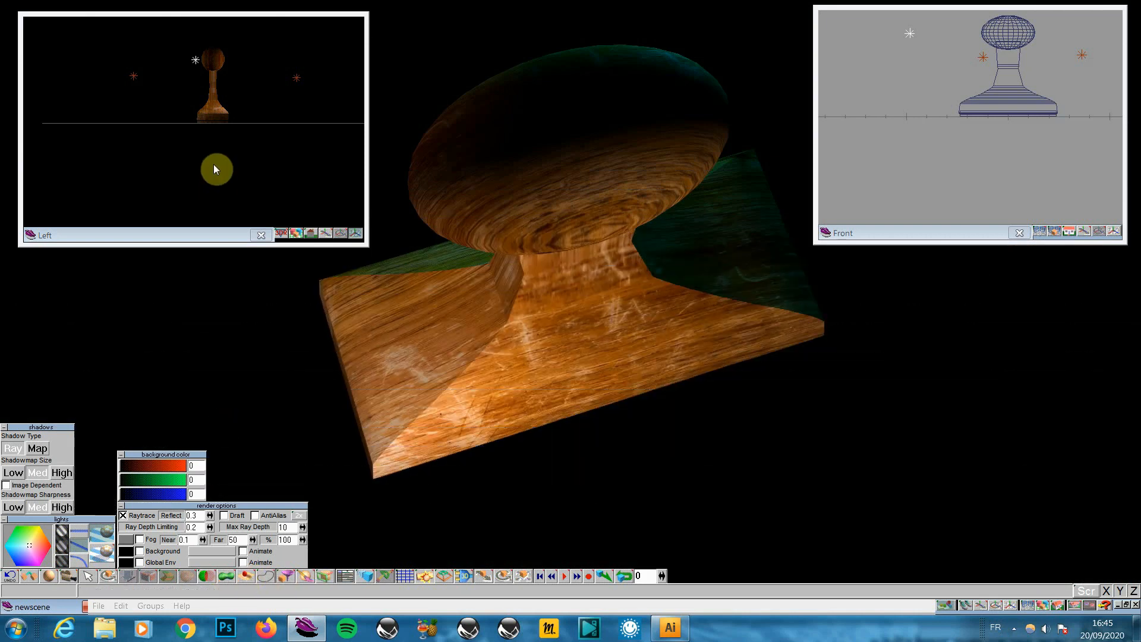
Cycle through the scene lights, render the final stamp, and close the Front and Left views
click(297, 80)
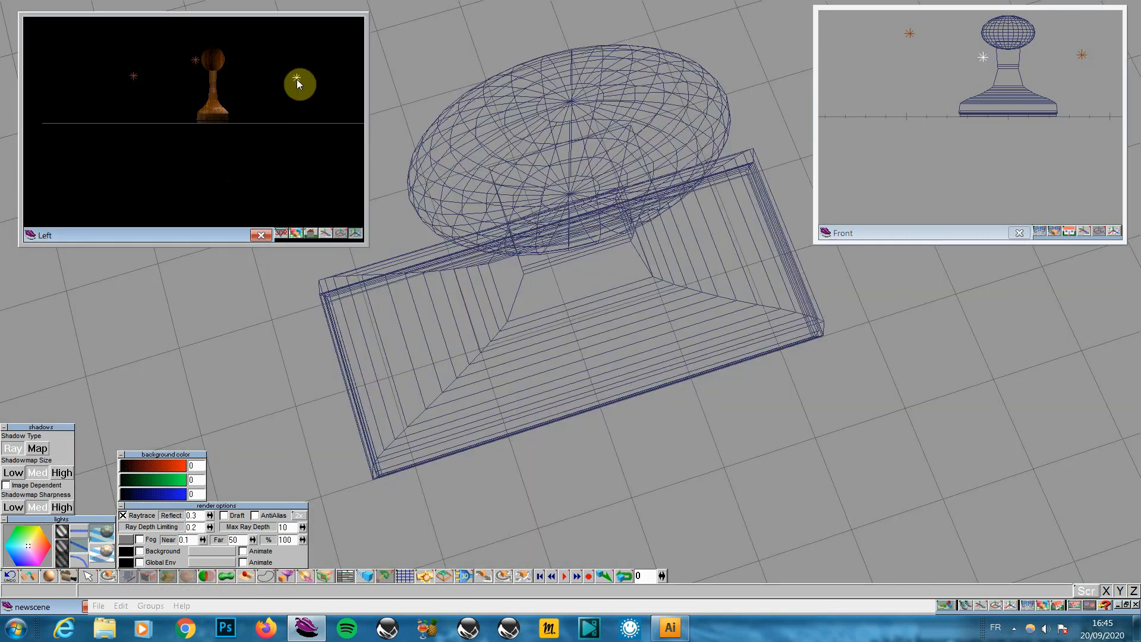
click(198, 60)
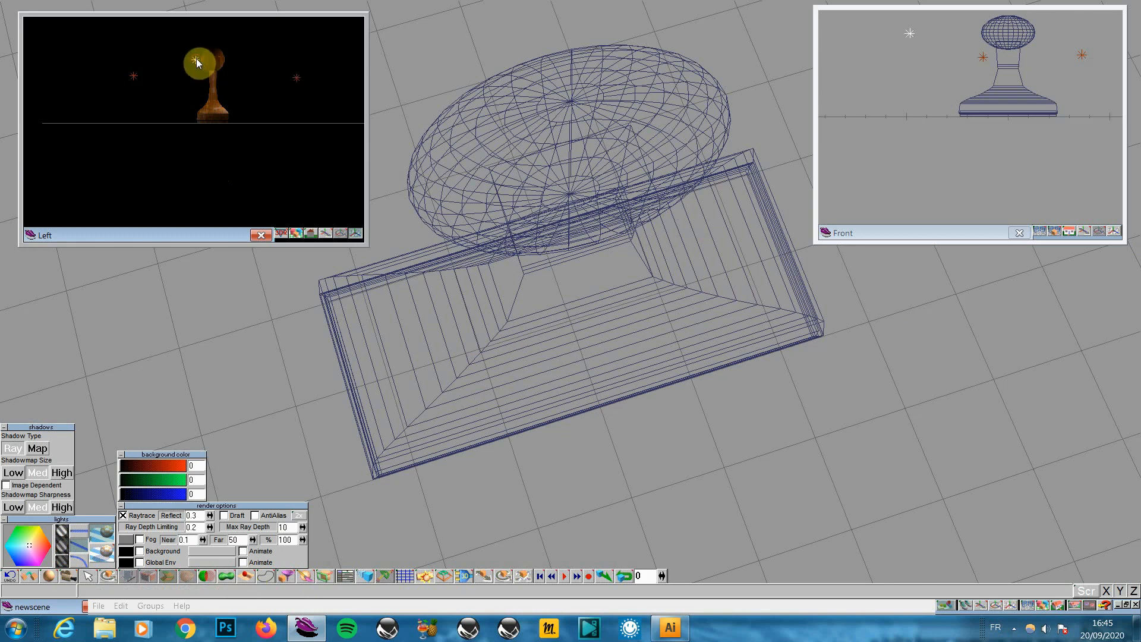
click(286, 83)
click(297, 75)
click(133, 76)
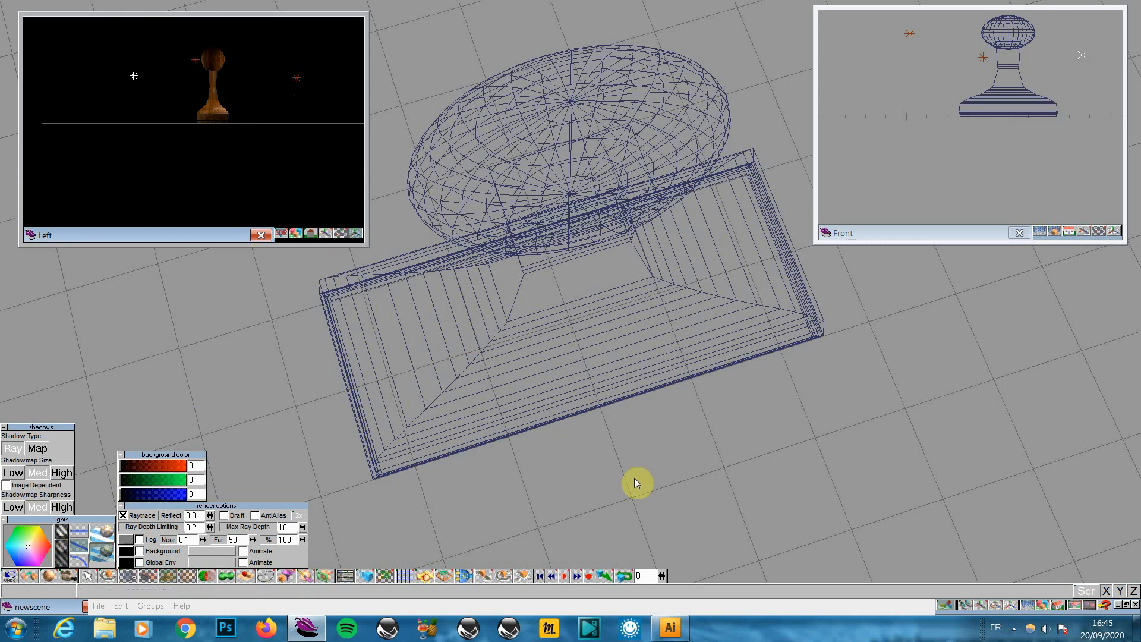
click(1041, 605)
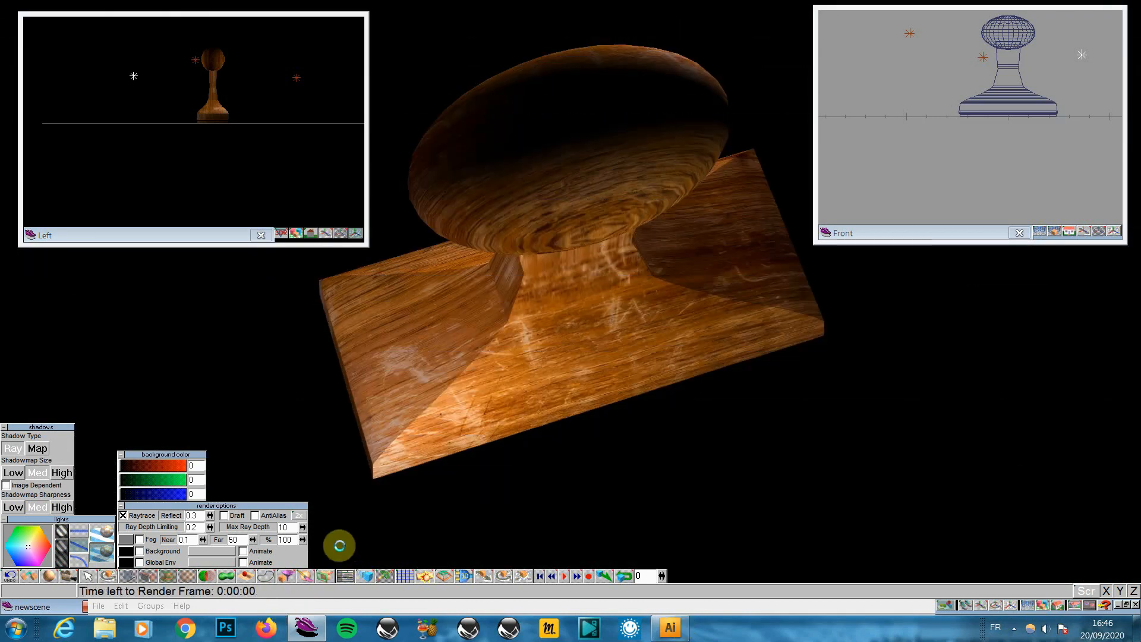
click(1020, 233)
click(261, 236)
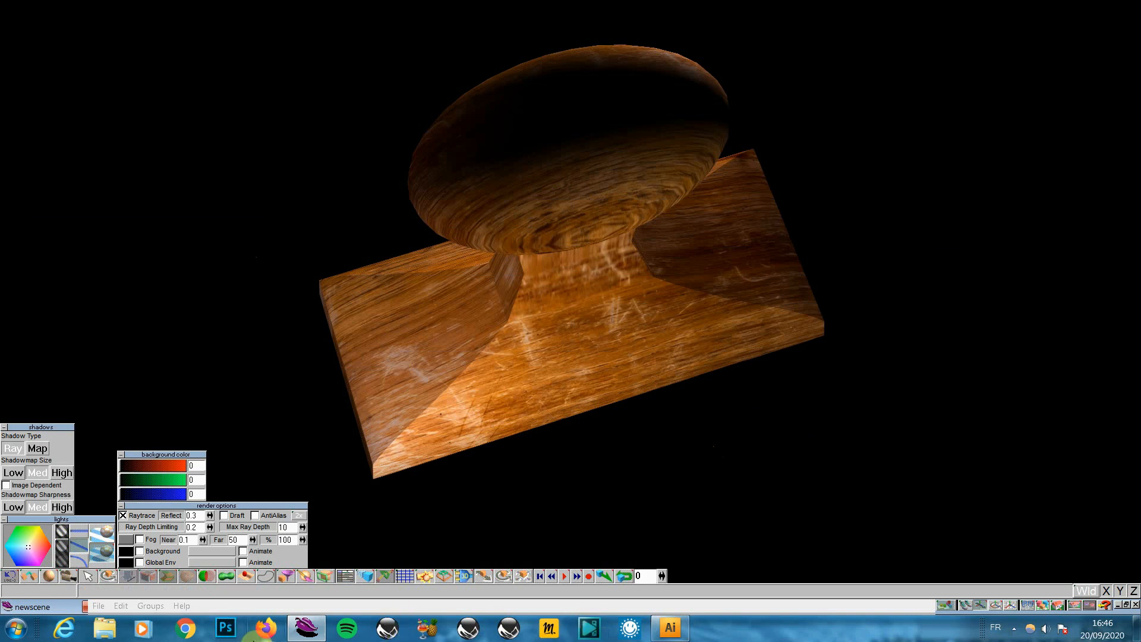
Switch to Adobe Illustrator CS4 and pick the Rectangle tool
mouse_move(670, 630)
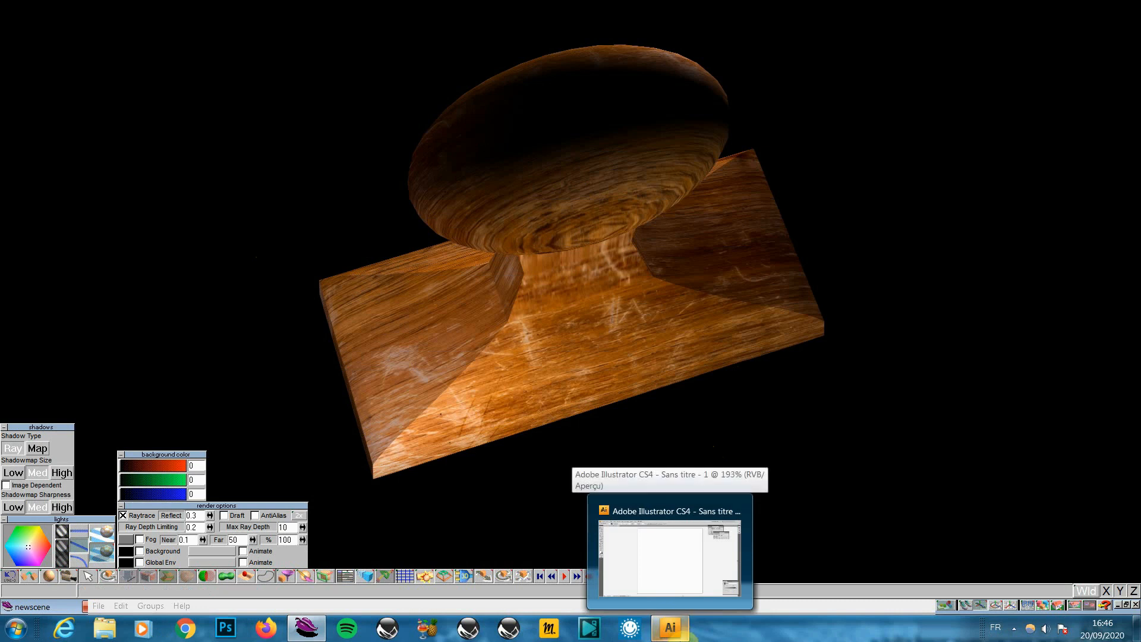
click(674, 627)
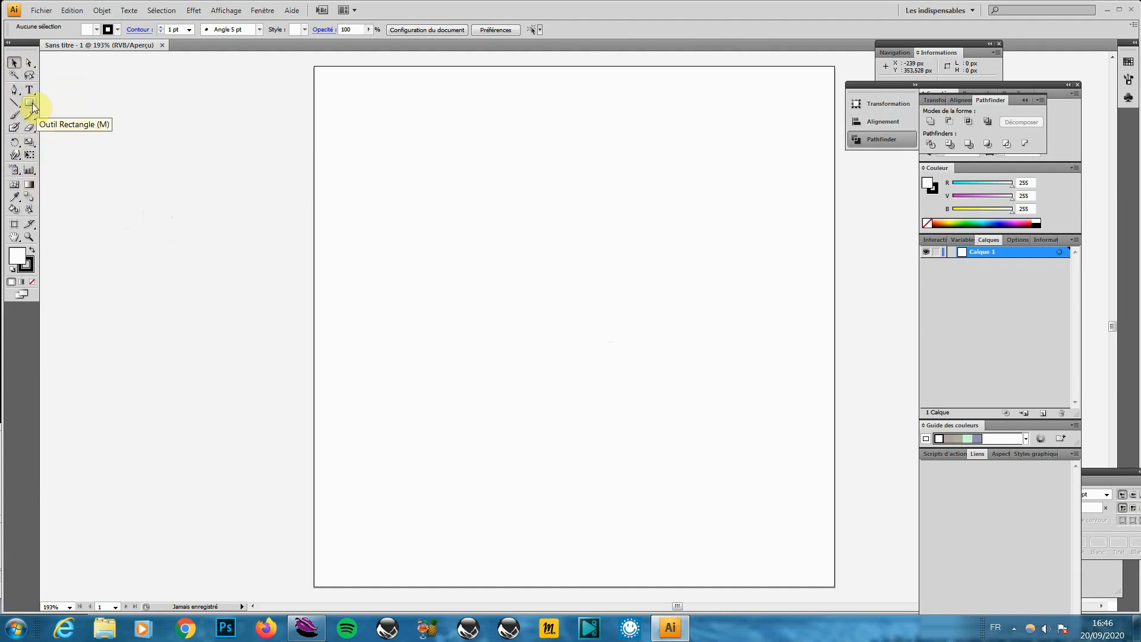
mouse_move(33, 106)
mouse_down()
mouse_move(69, 129)
mouse_move(75, 120)
mouse_move(24, 126)
mouse_move(33, 107)
mouse_up()
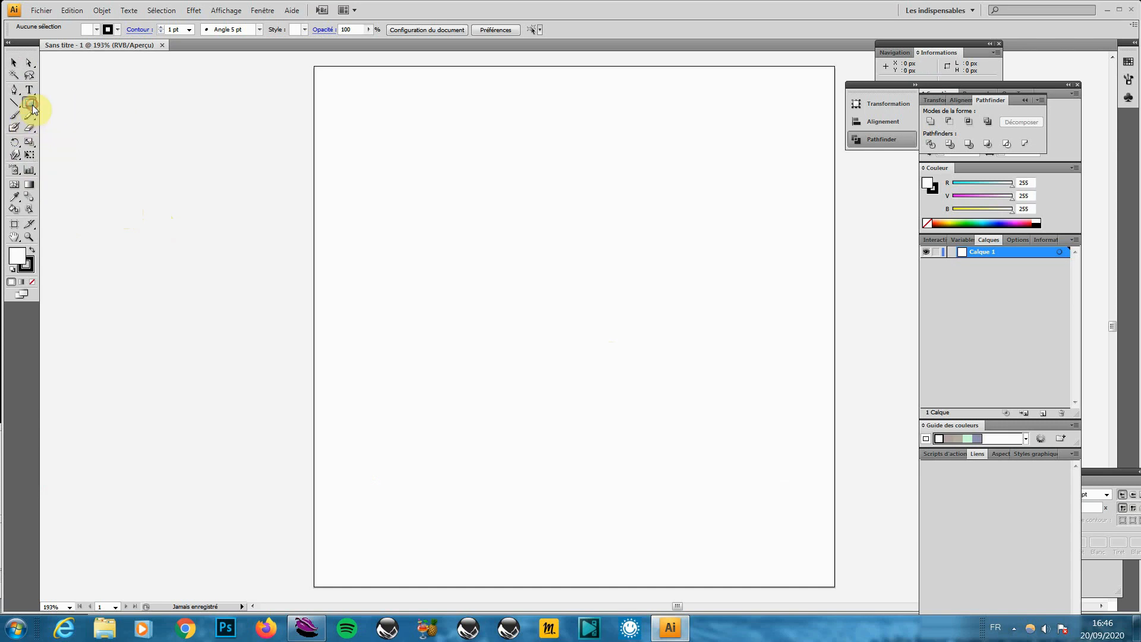
Switch to the Rounded Rectangle tool and discard a trial stretched rounded square
click(508, 311)
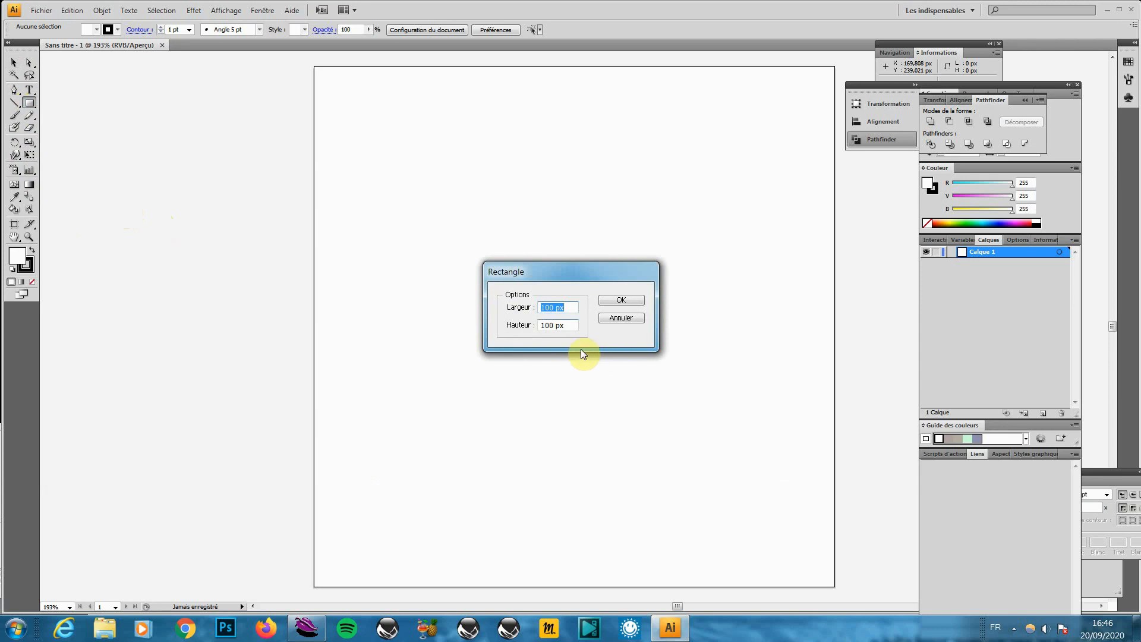
click(621, 317)
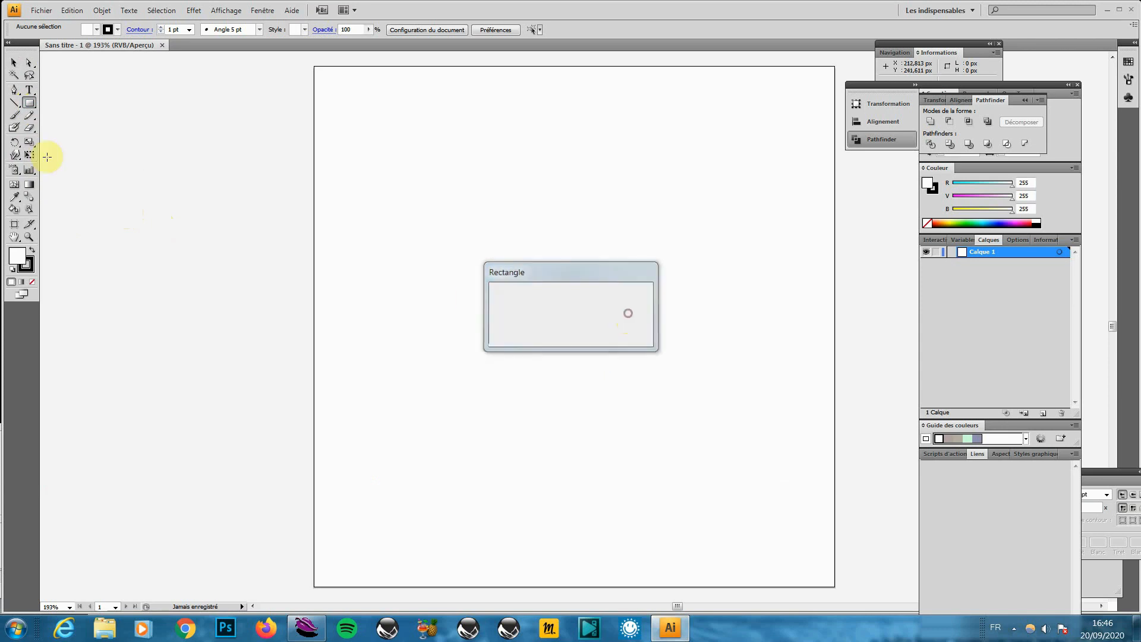
click(25, 104)
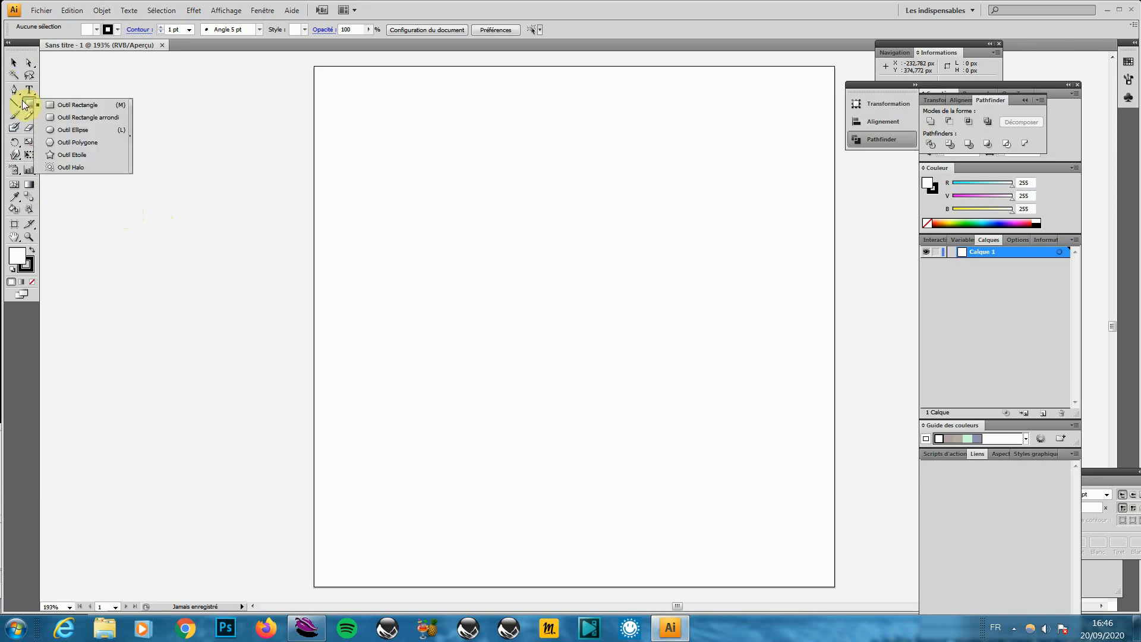
click(73, 119)
click(492, 278)
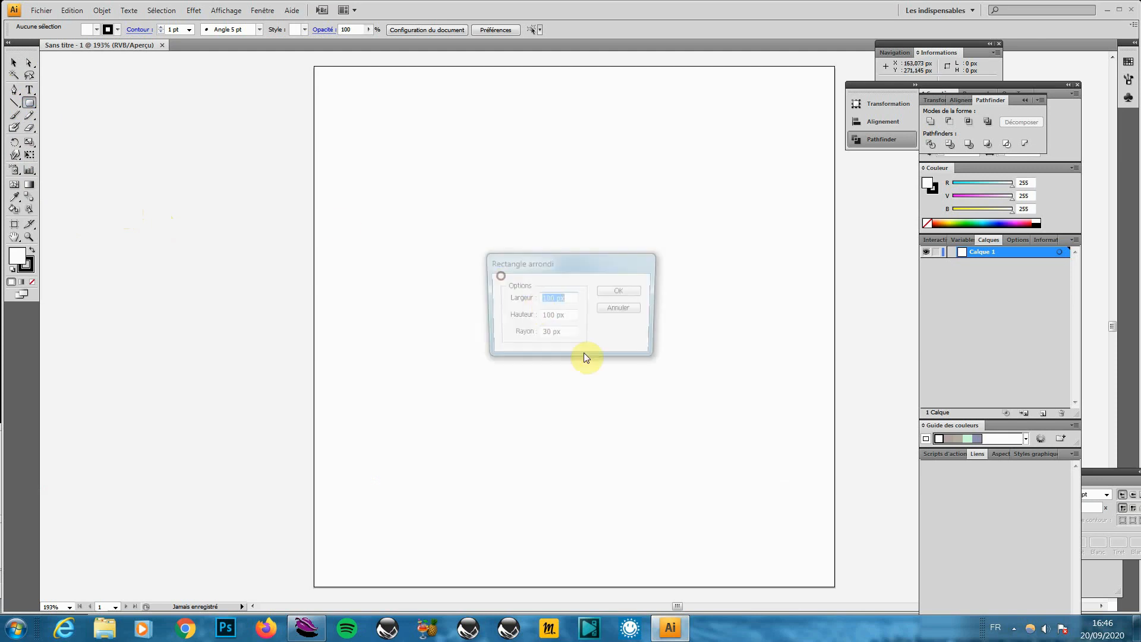
click(621, 291)
click(14, 63)
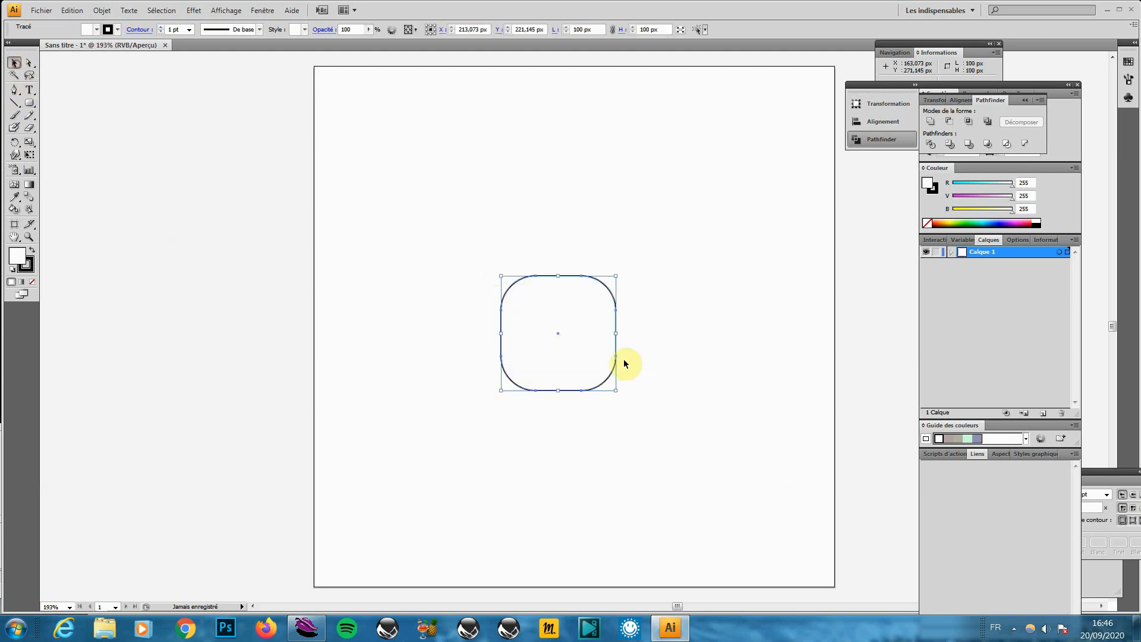
drag(616, 333, 745, 340)
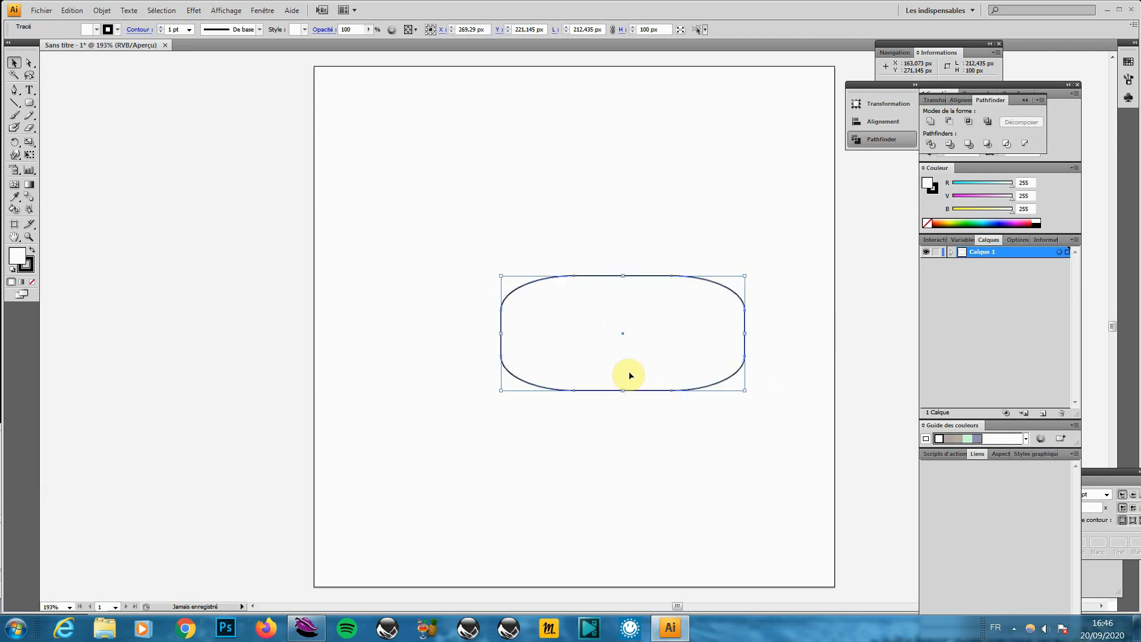
key(Delete)
Create a 100 × 100 px rounded rectangle and discard a trial 600 px wide one
click(30, 102)
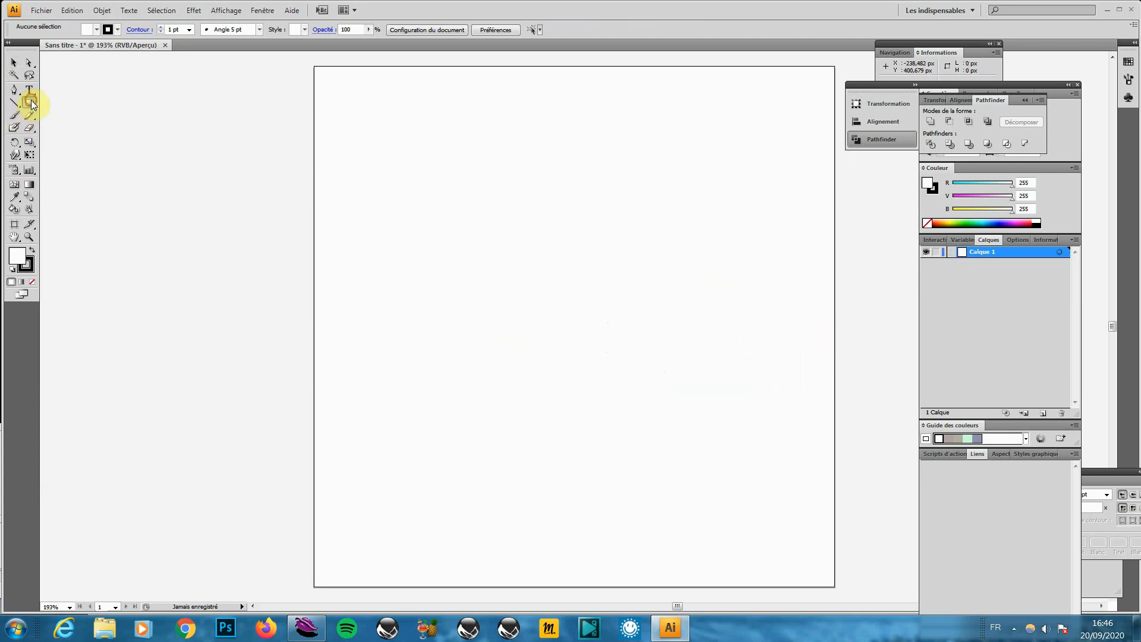
click(512, 288)
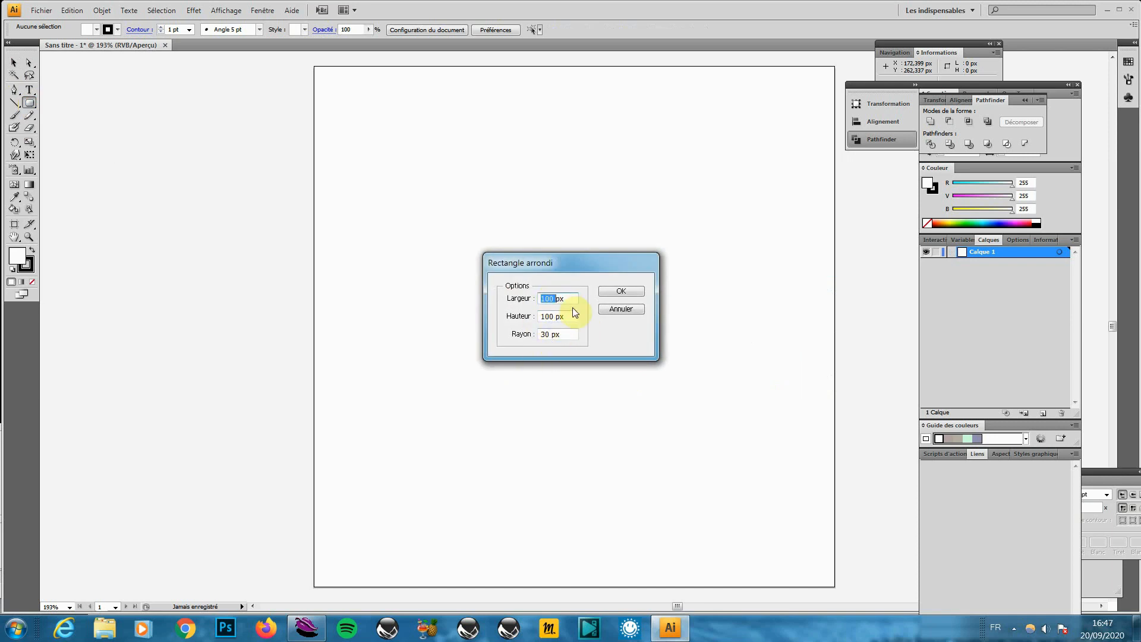
text(100)
key(Return)
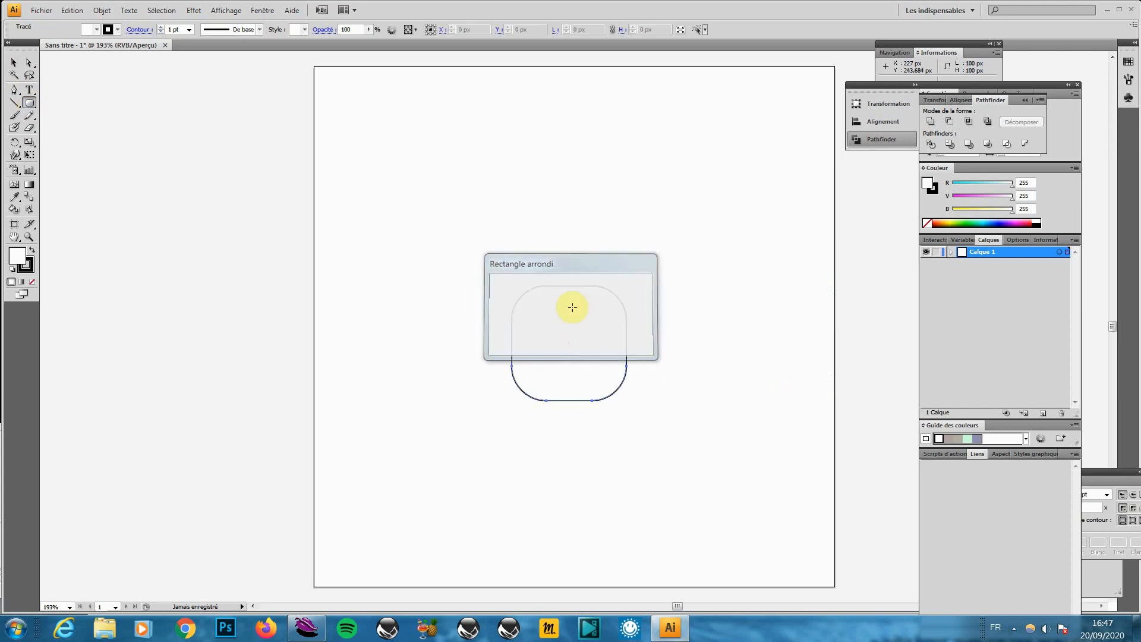
click(455, 254)
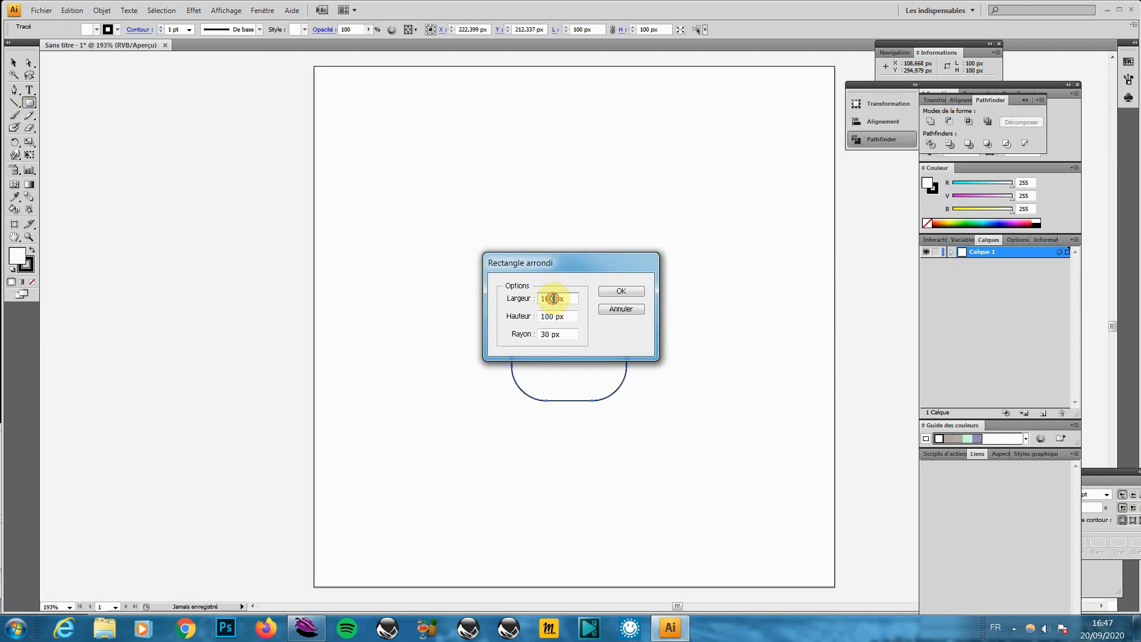
text(6)
key(Return)
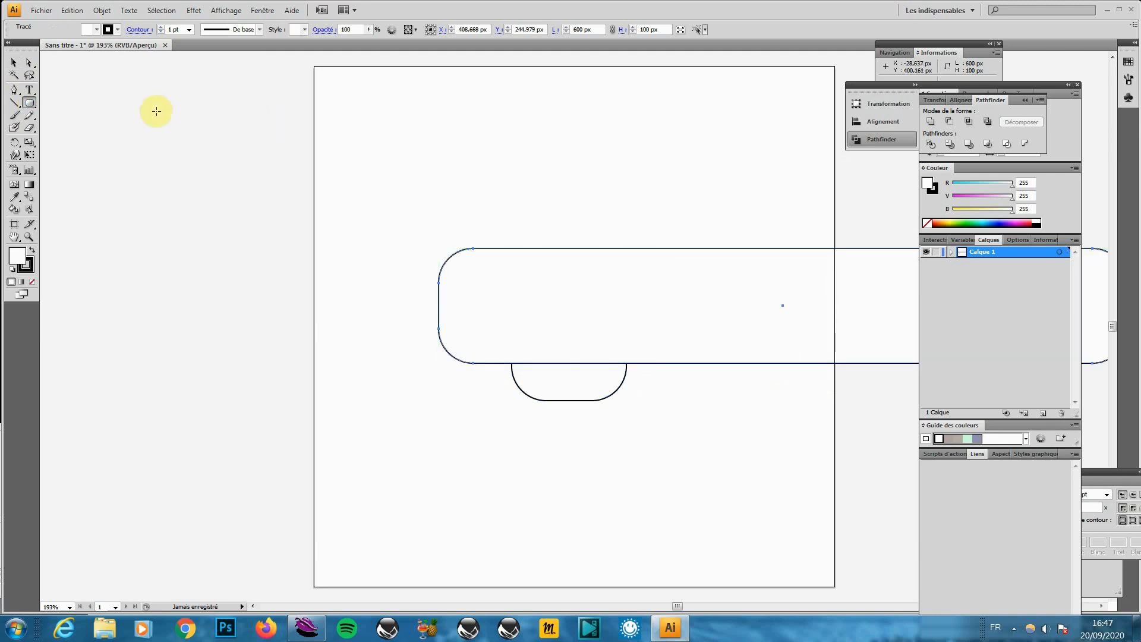
key(Delete)
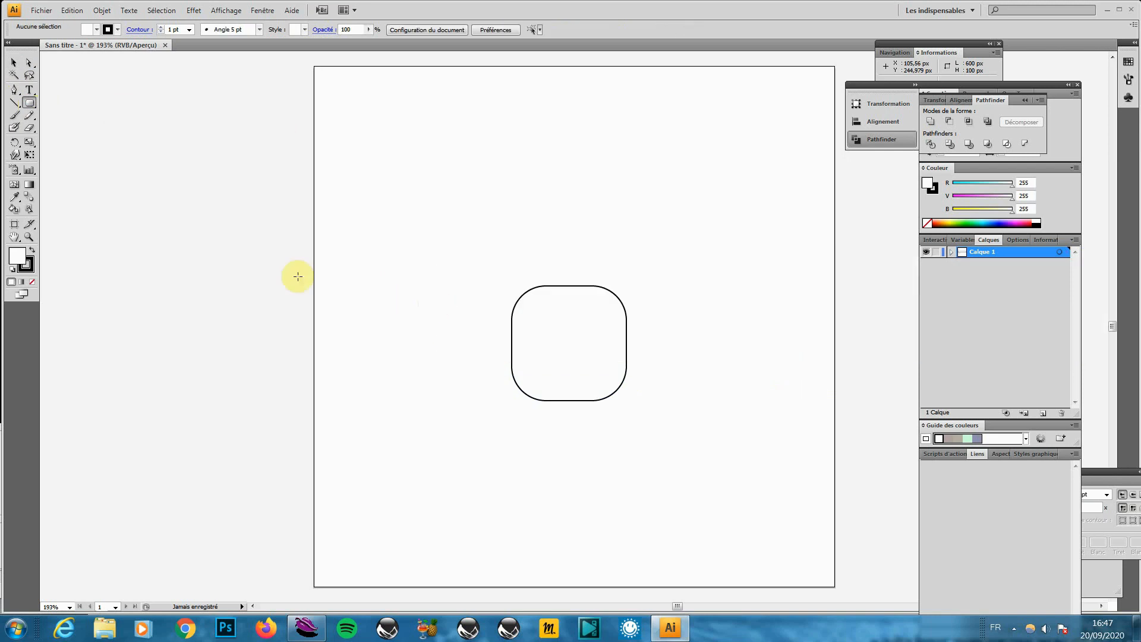
Create a 500 × 200 px rounded rectangle
click(547, 179)
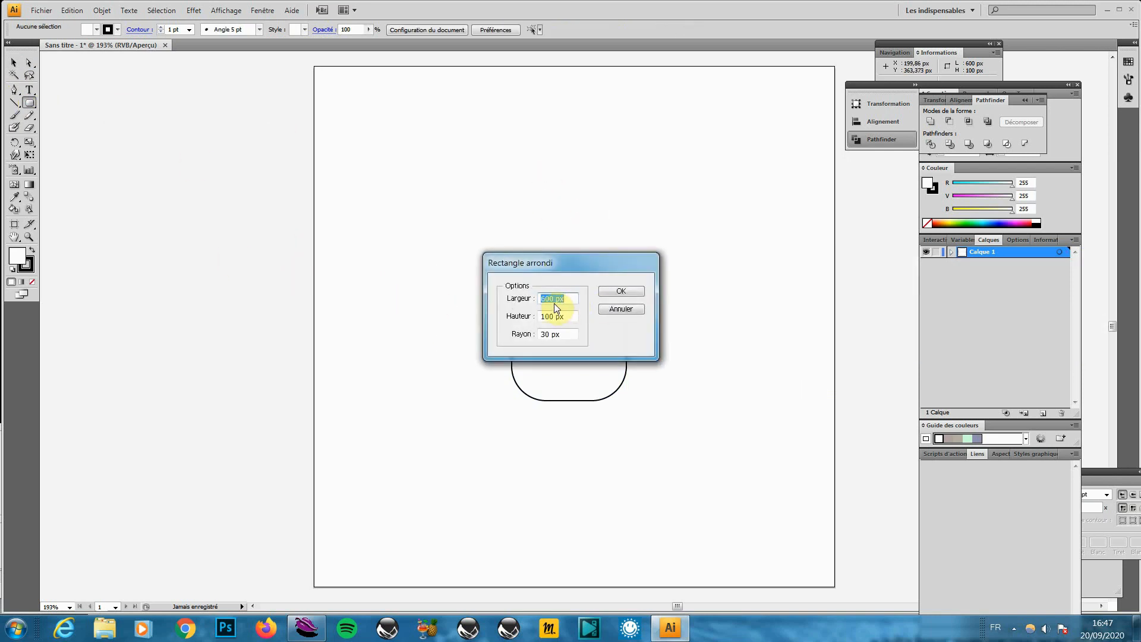
text(5)
double_click(546, 315)
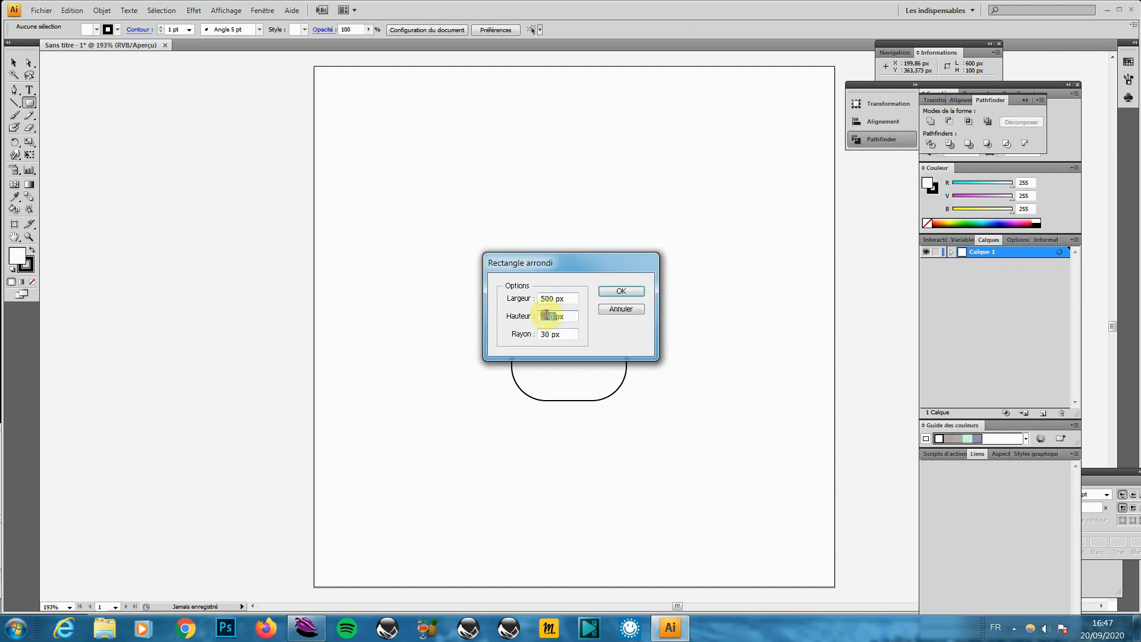
key(Return)
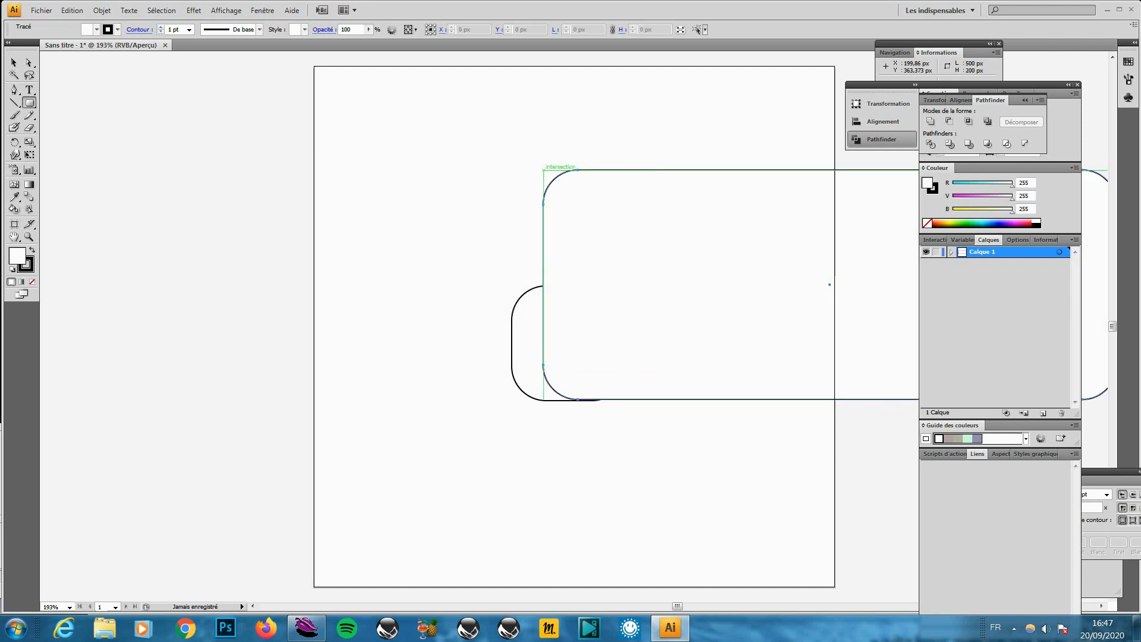
Delete the small 100 px rectangle and move the 500 × 200 one onto the artboard
click(15, 64)
click(527, 398)
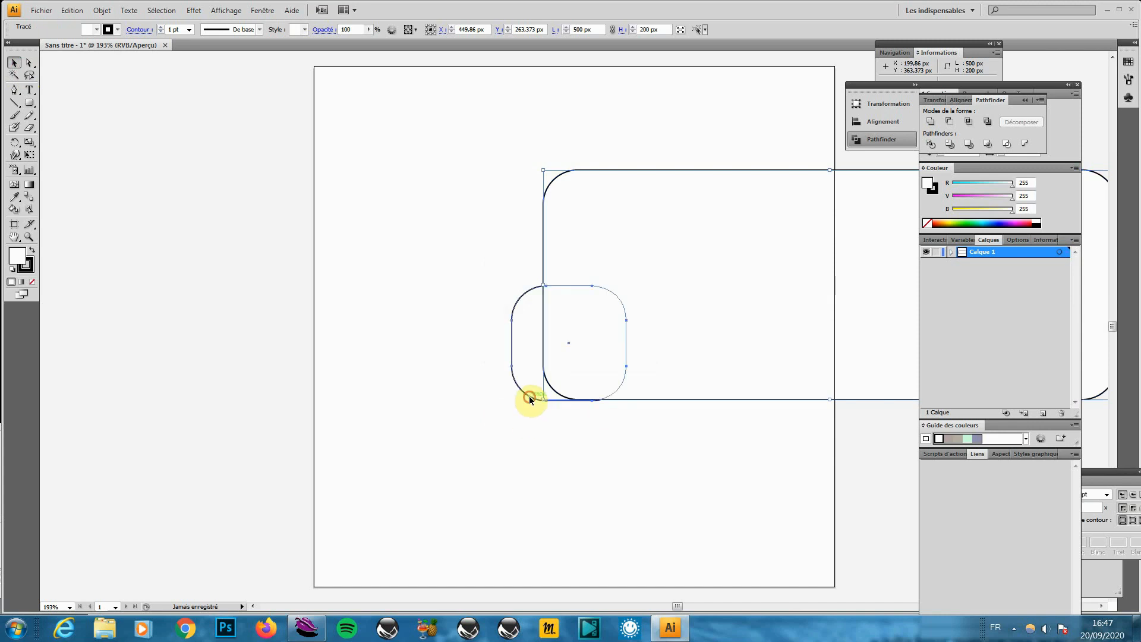
key(Delete)
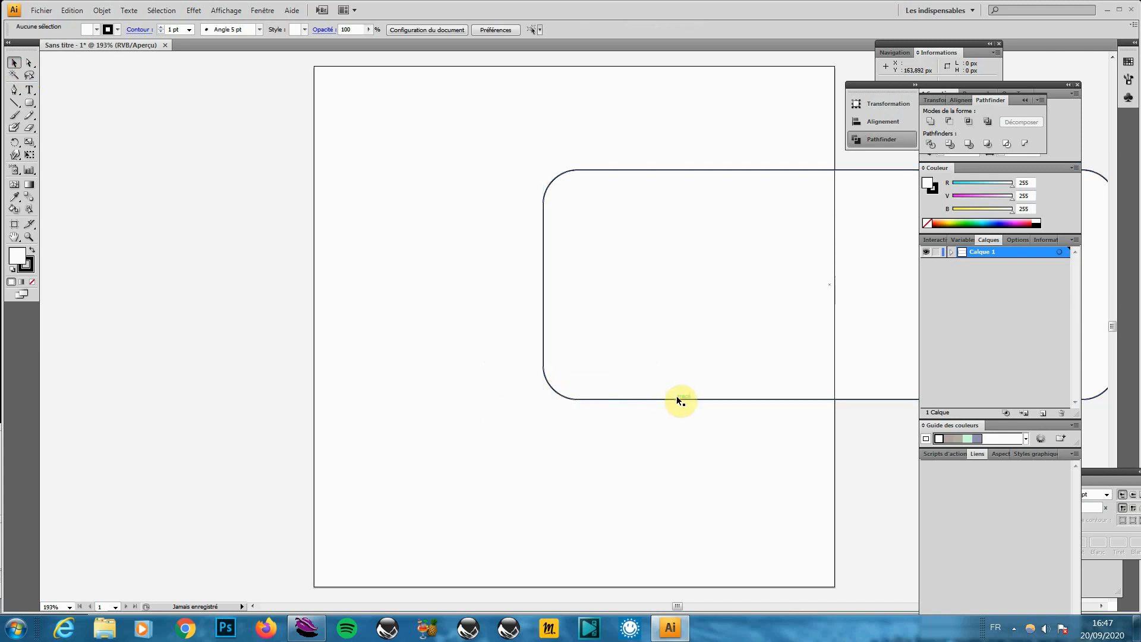
drag(661, 399, 407, 399)
click(28, 63)
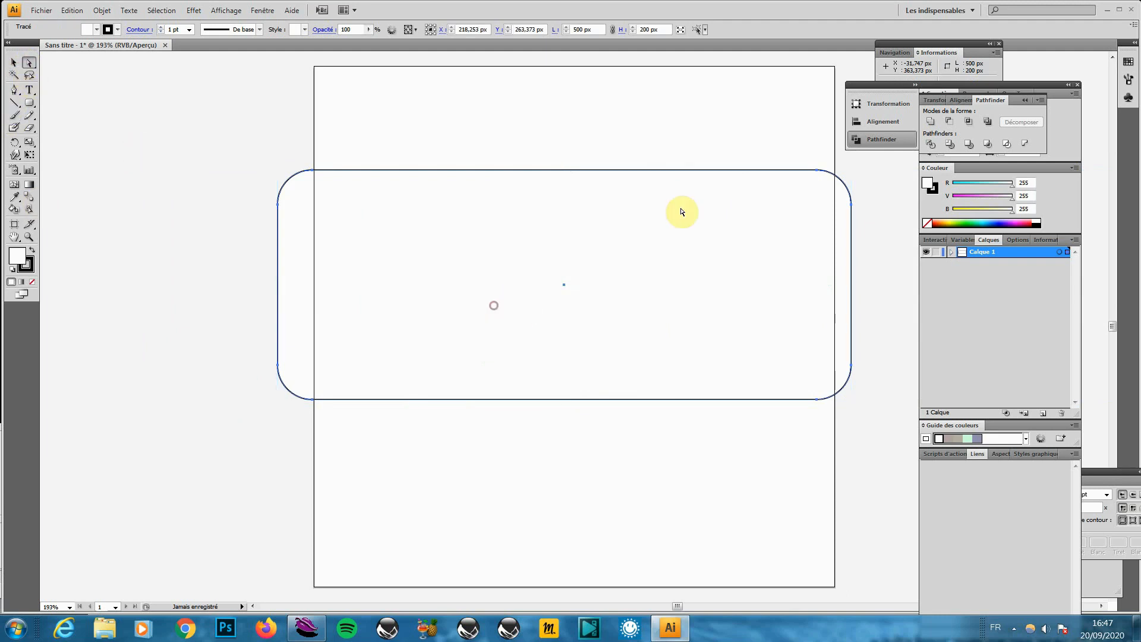
click(865, 410)
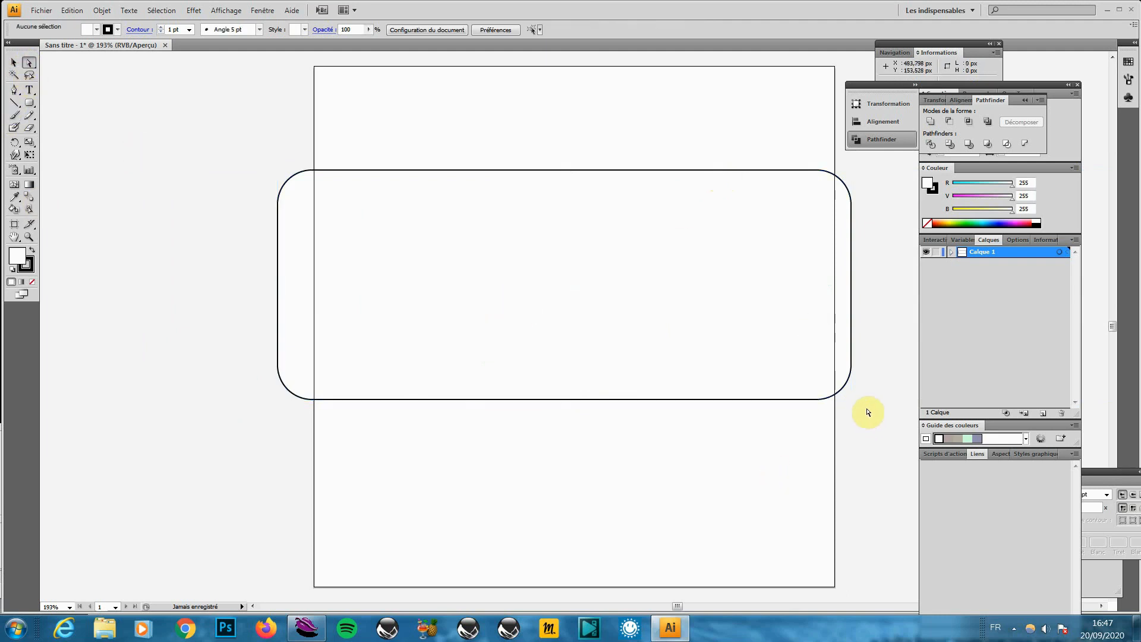
click(840, 387)
Shrink the rounded rectangle to fit the artboard and set its stroke to 8 pt
click(13, 62)
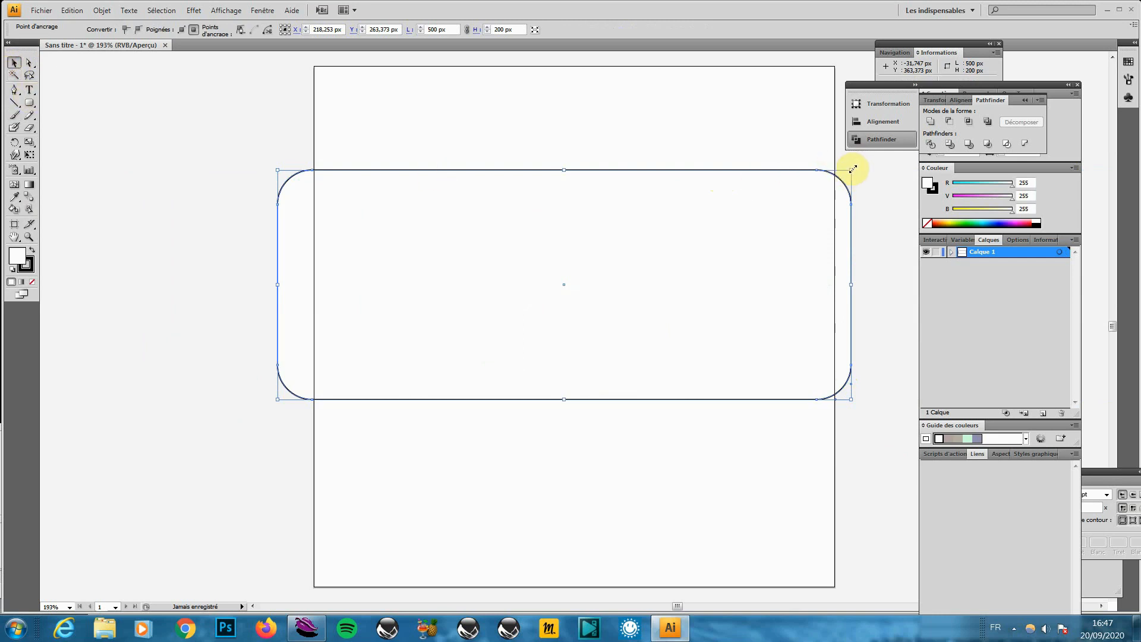
alt+shift+drag(852, 169, 813, 188)
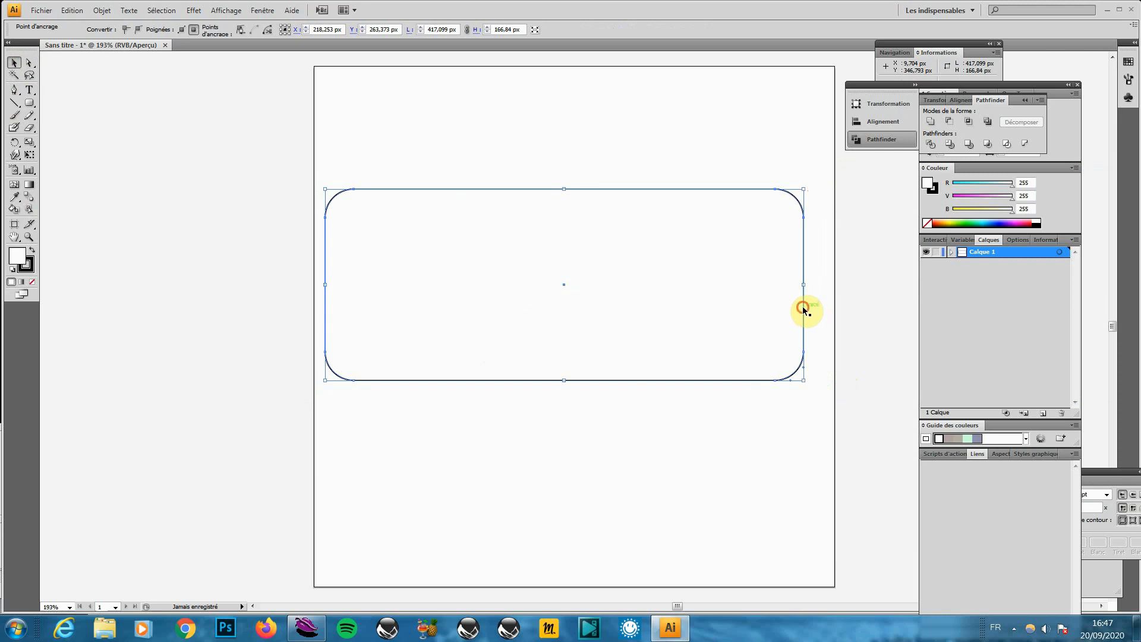
drag(803, 309, 819, 325)
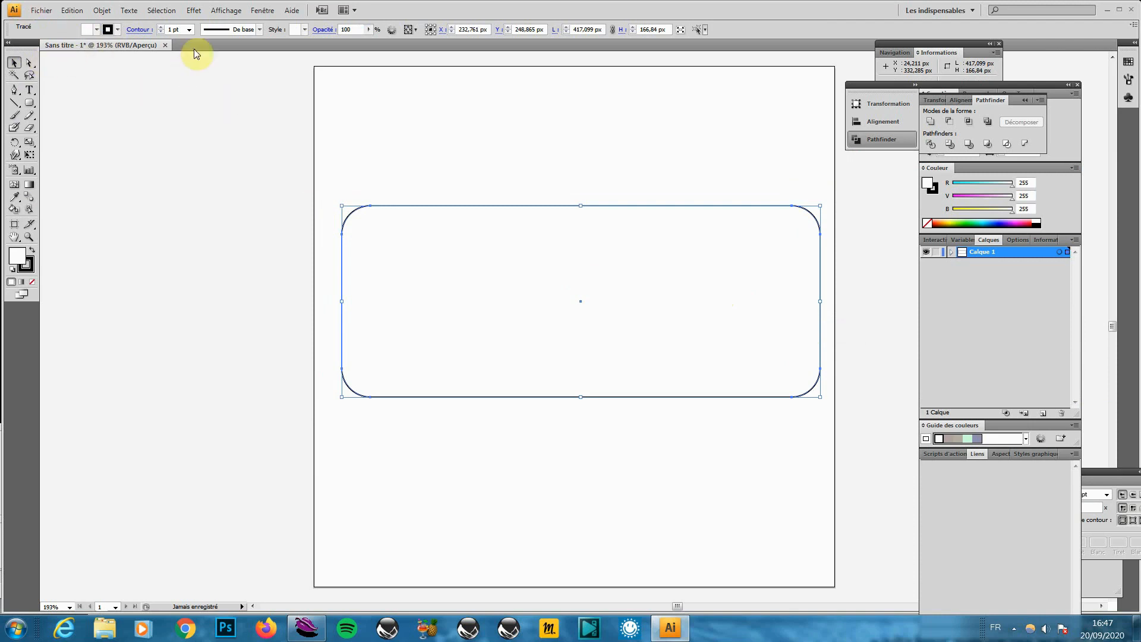
click(188, 30)
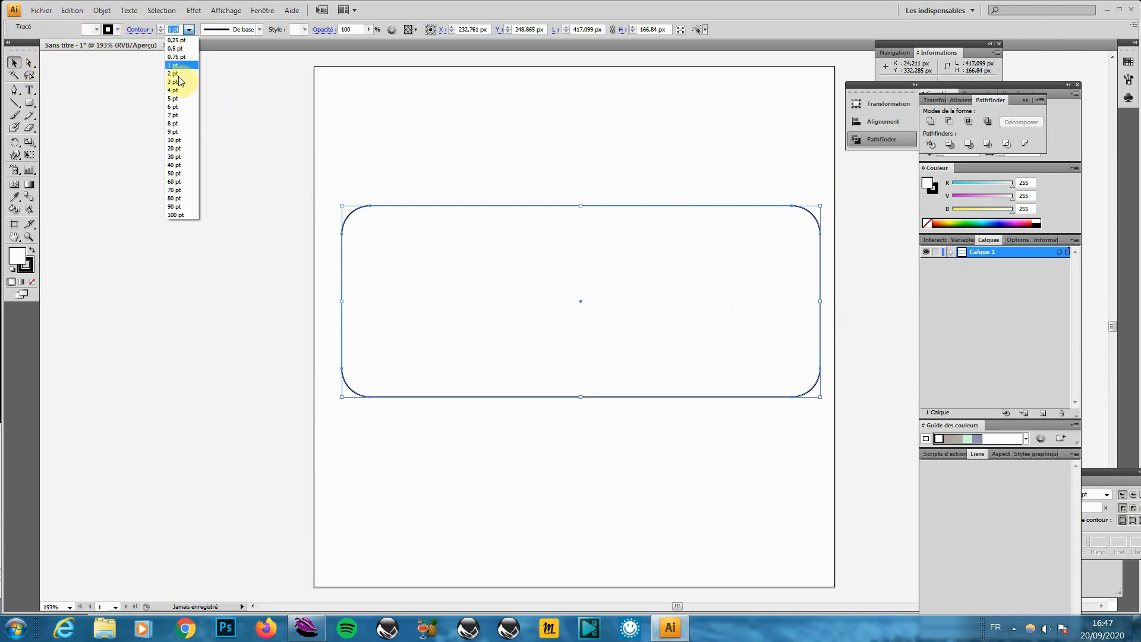
click(177, 139)
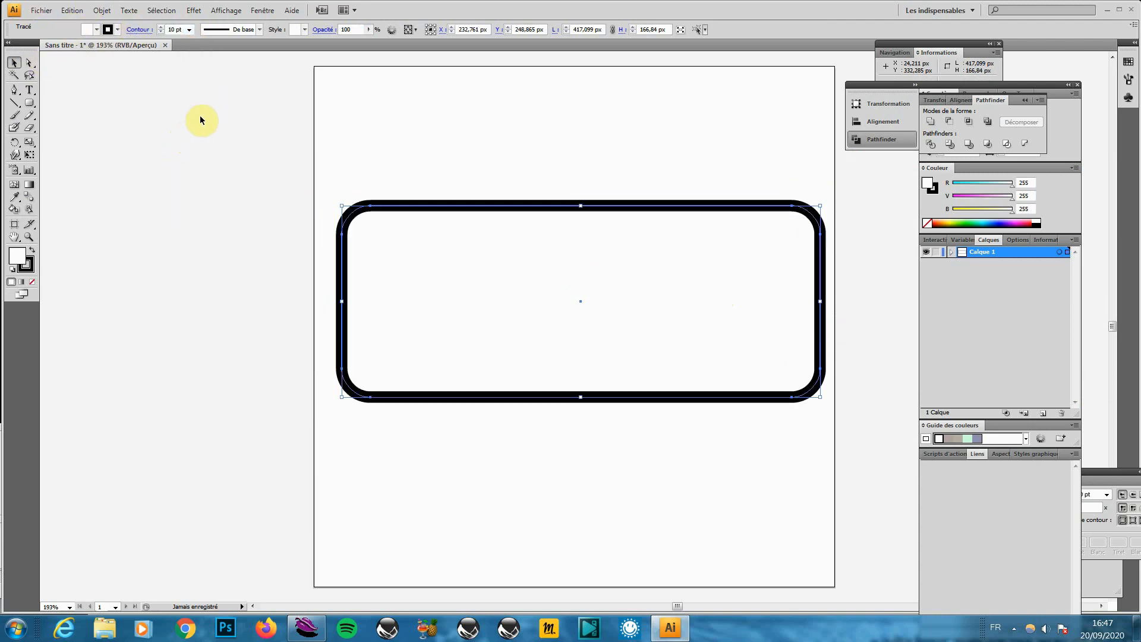
click(188, 30)
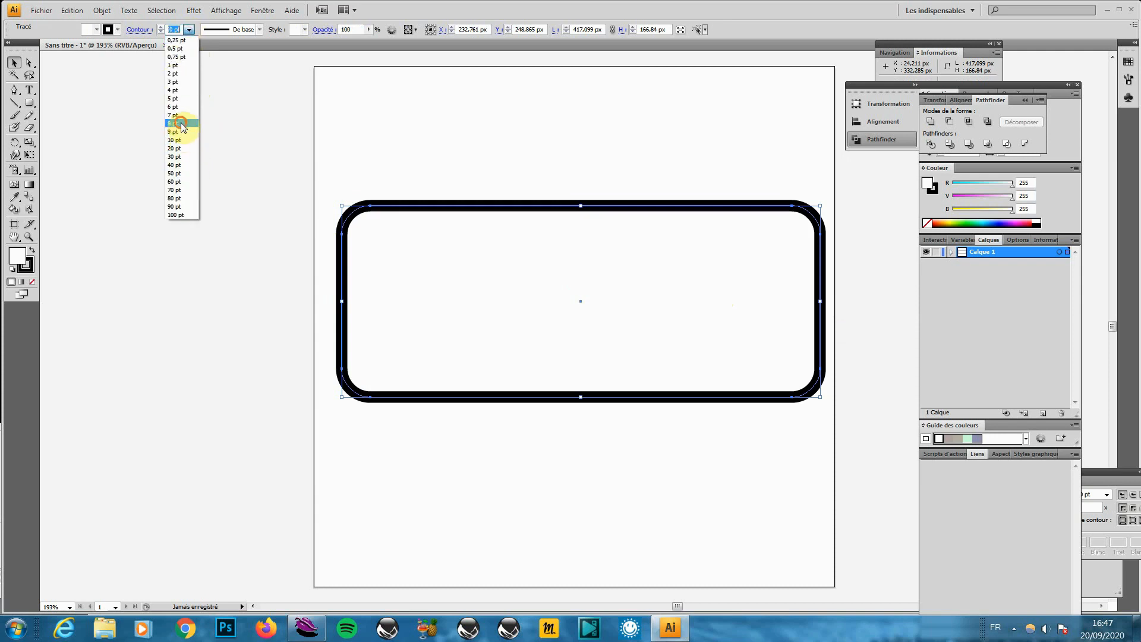
click(180, 123)
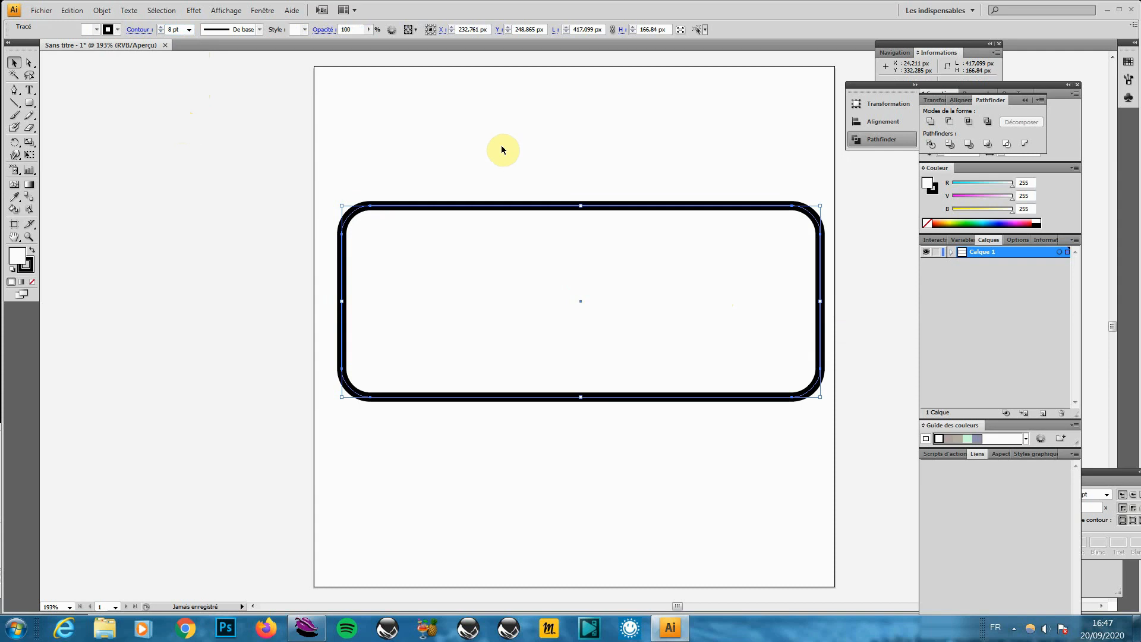
Convert the 8 pt stroke to an outlined shape with Vectoriser le contour
click(104, 11)
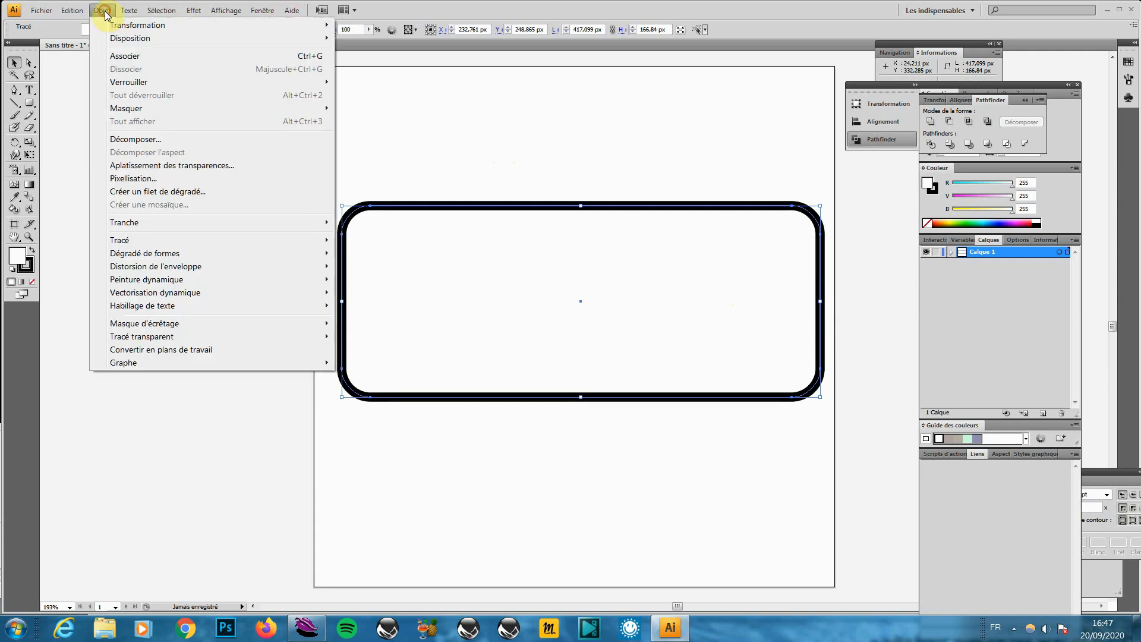
mouse_move(130, 243)
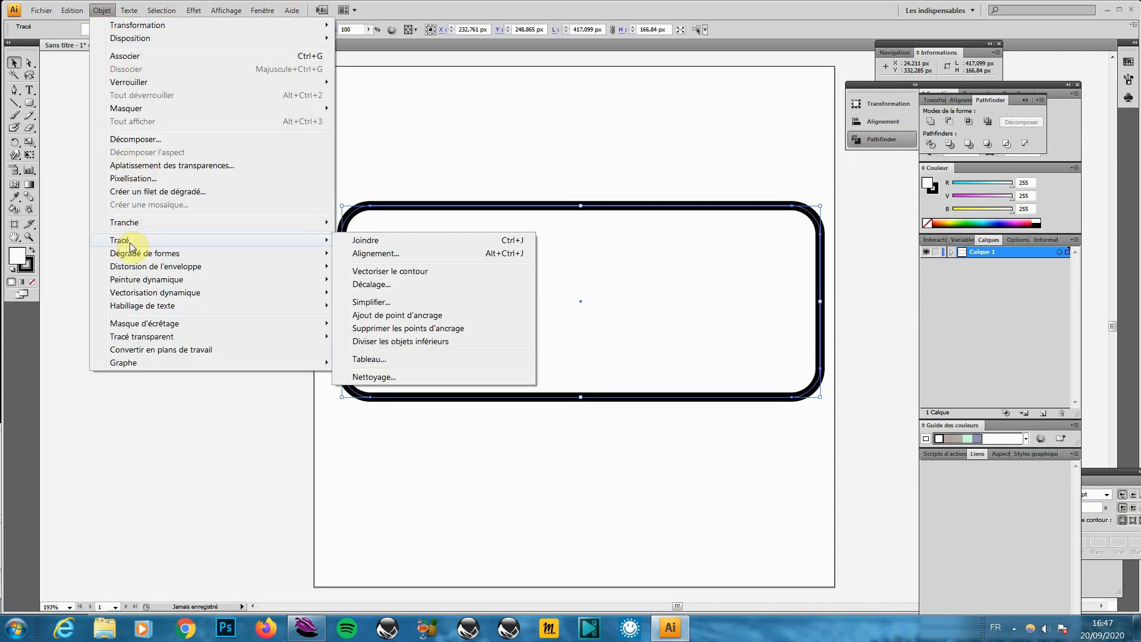
click(416, 271)
click(527, 172)
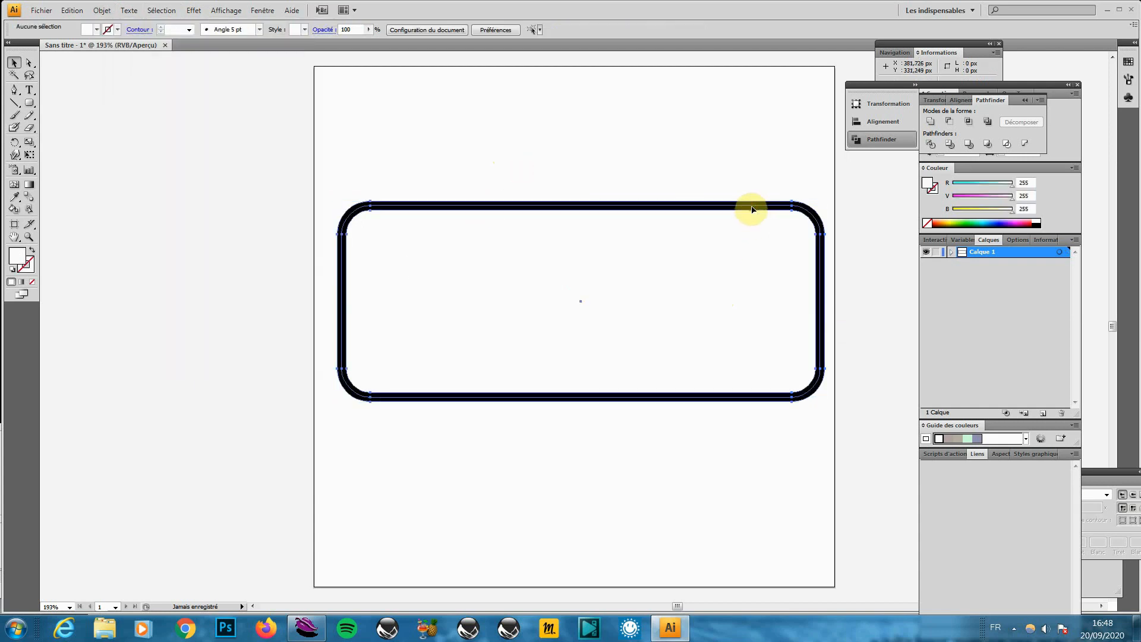
click(748, 210)
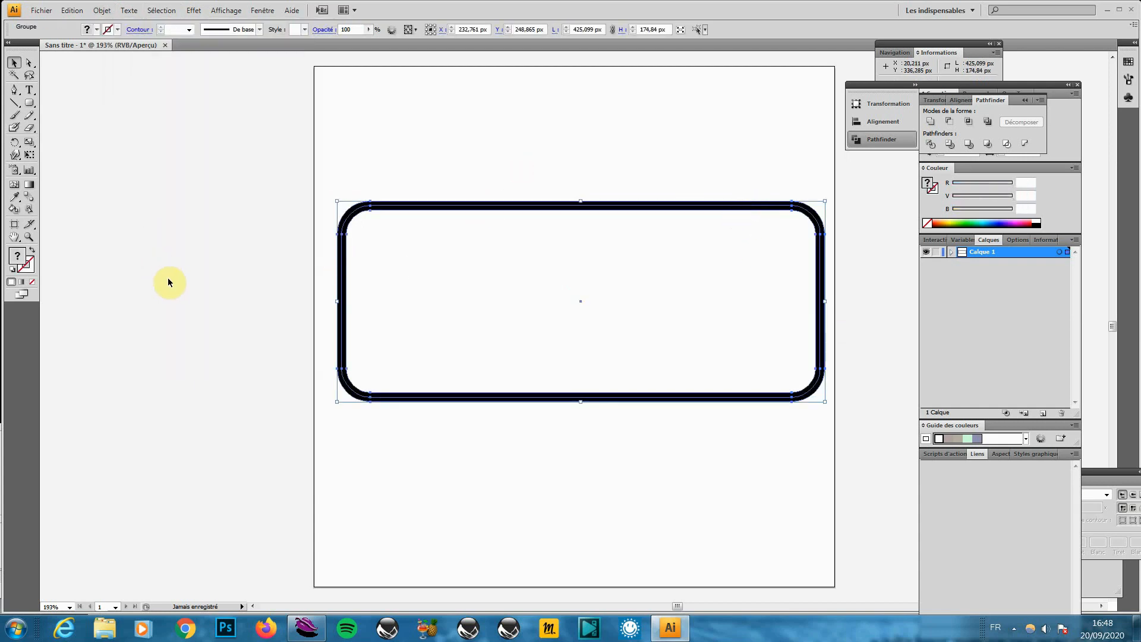
Set the outlined border's fill colour to red (R 255)
double_click(18, 256)
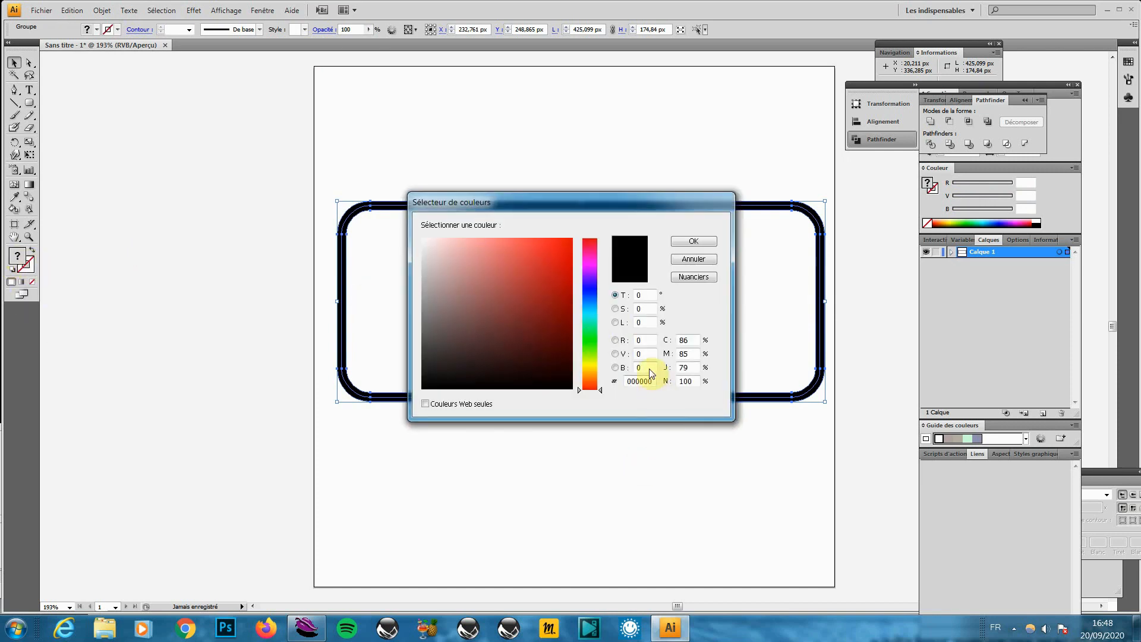
click(646, 342)
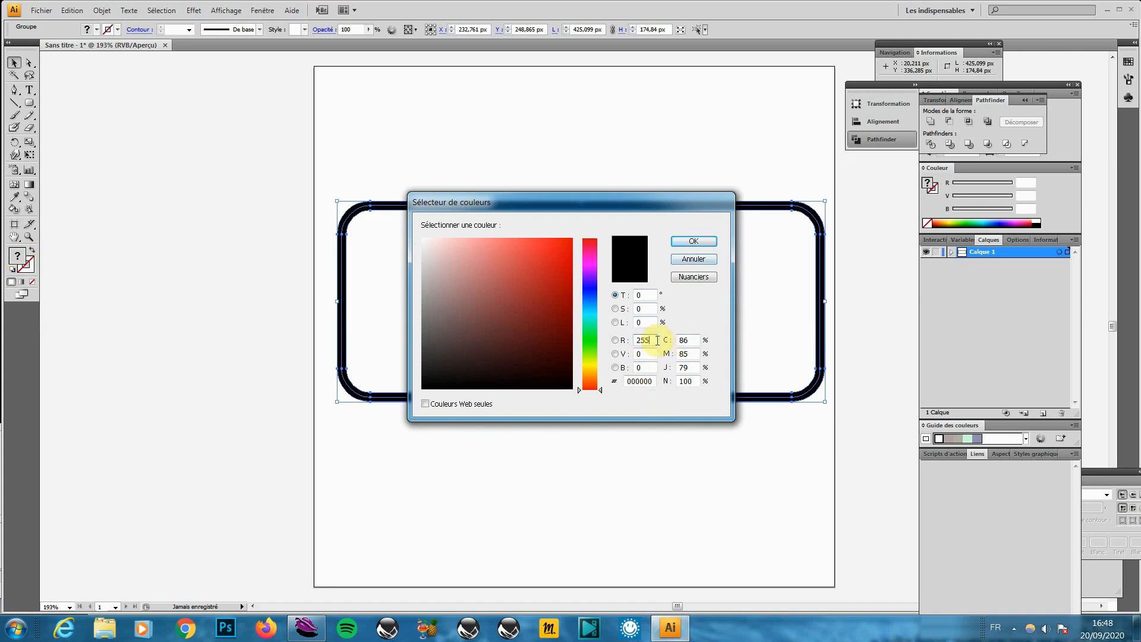
key(Return)
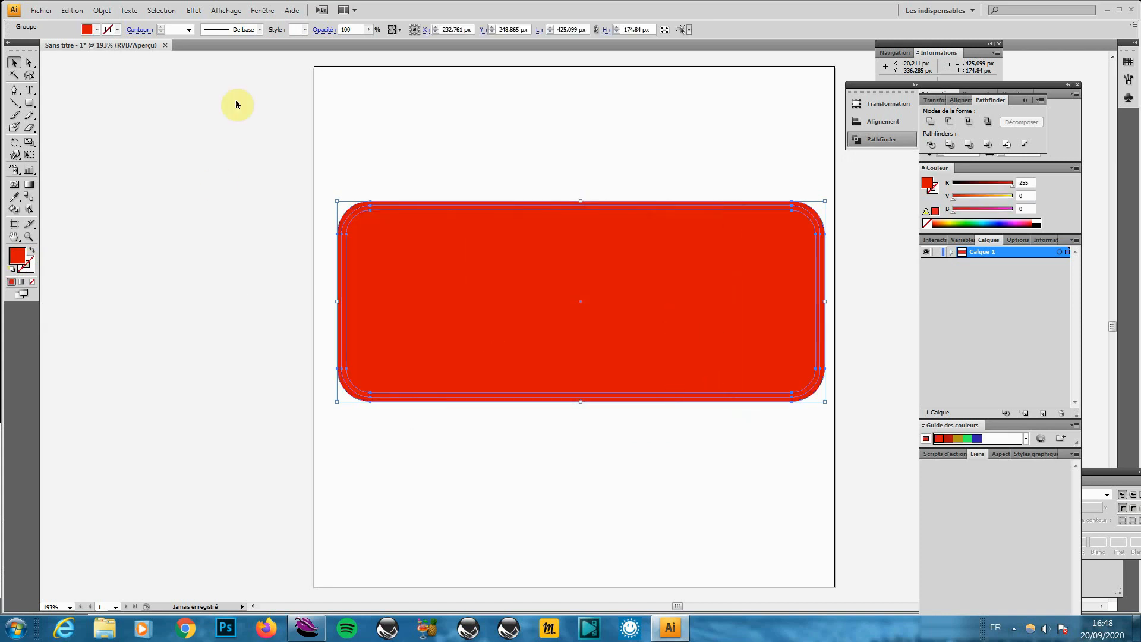
Ungroup the border and delete its inner filled path in Outline view, leaving a hollow red frame
click(102, 10)
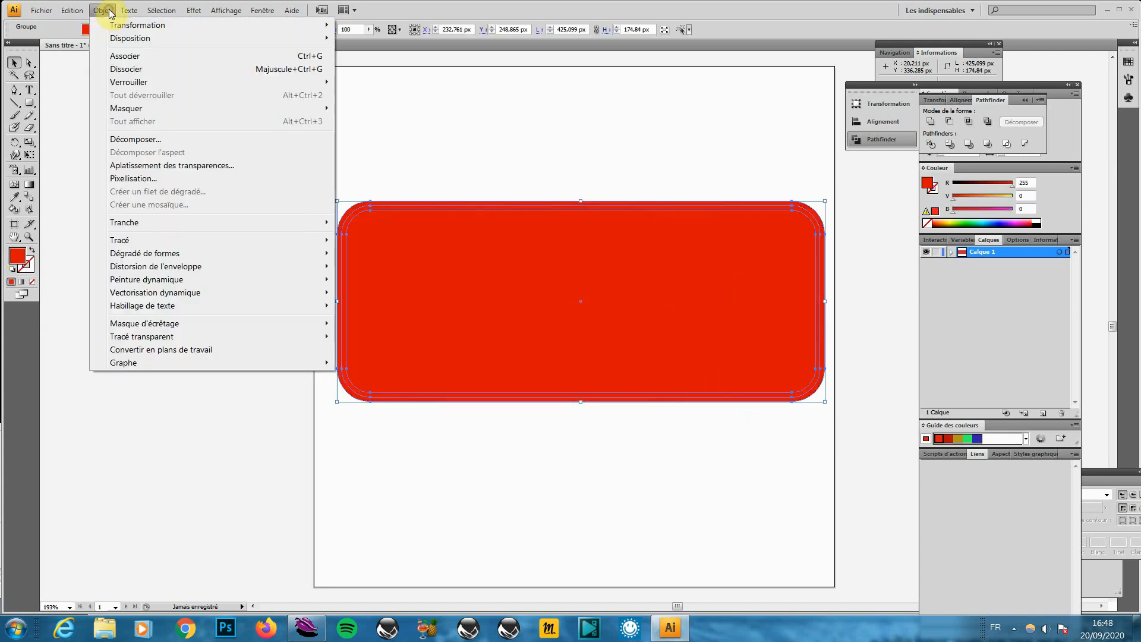
click(140, 70)
click(402, 117)
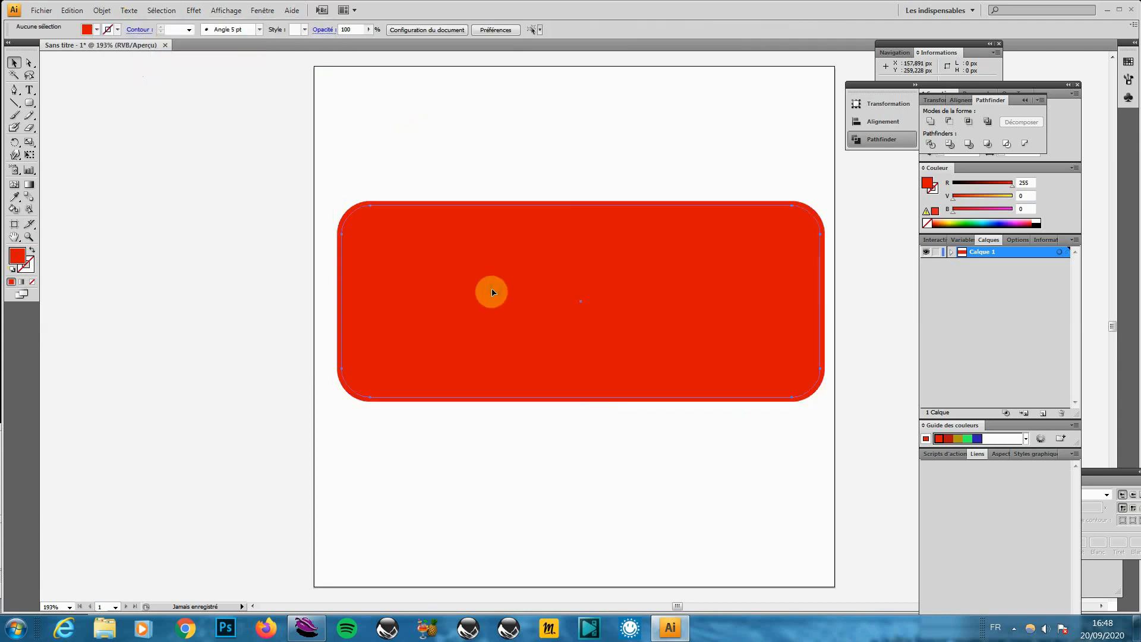
click(492, 291)
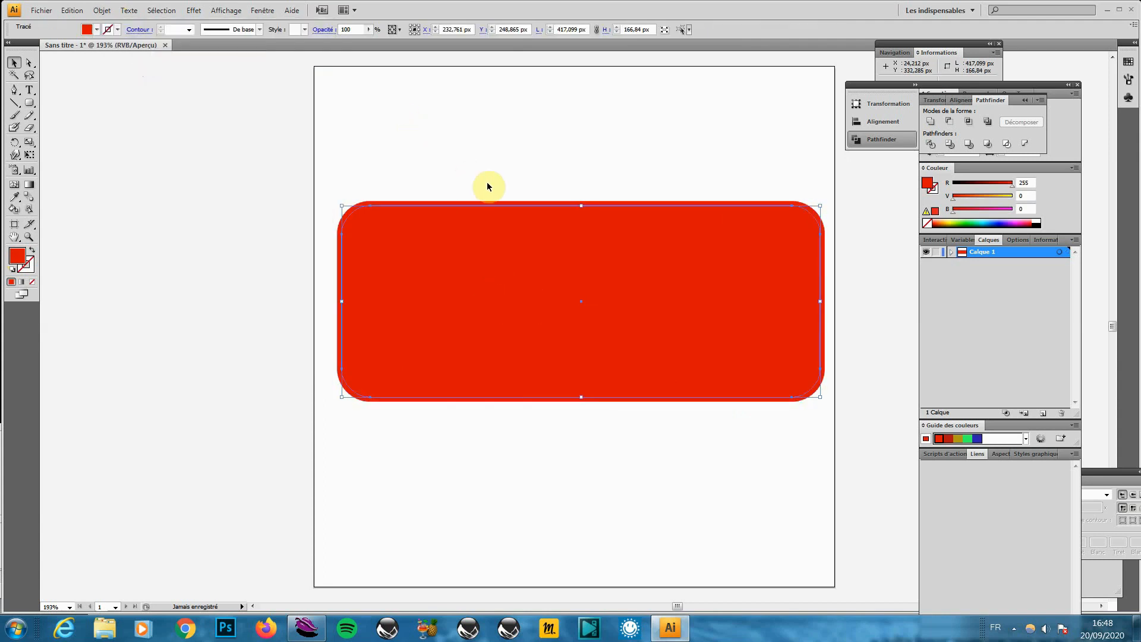
key(ctrl+y)
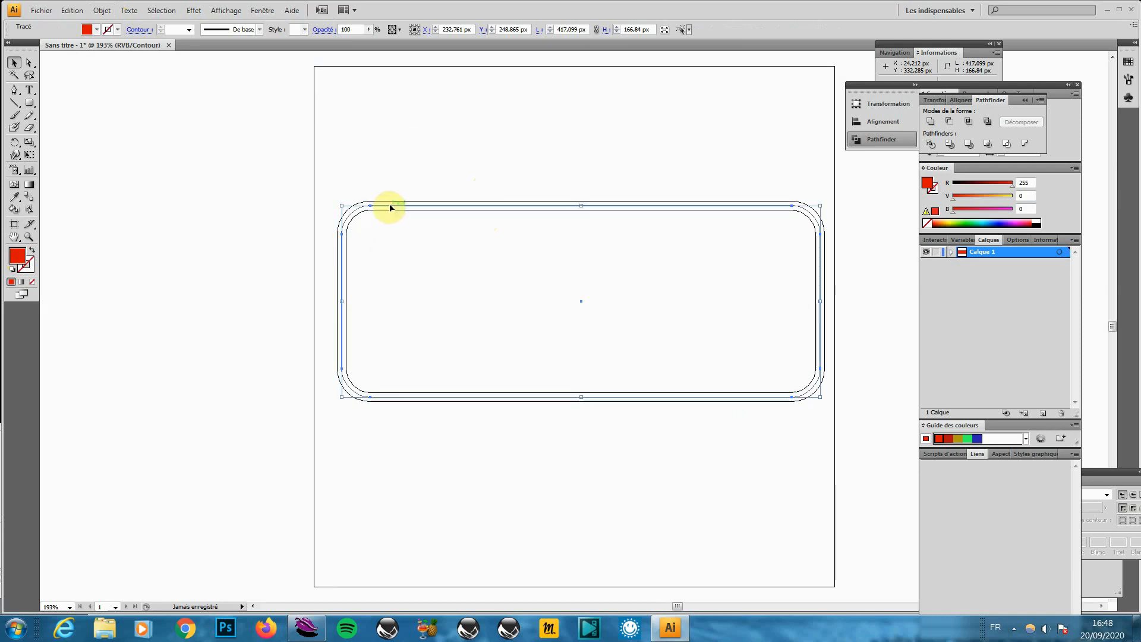
drag(392, 211, 365, 423)
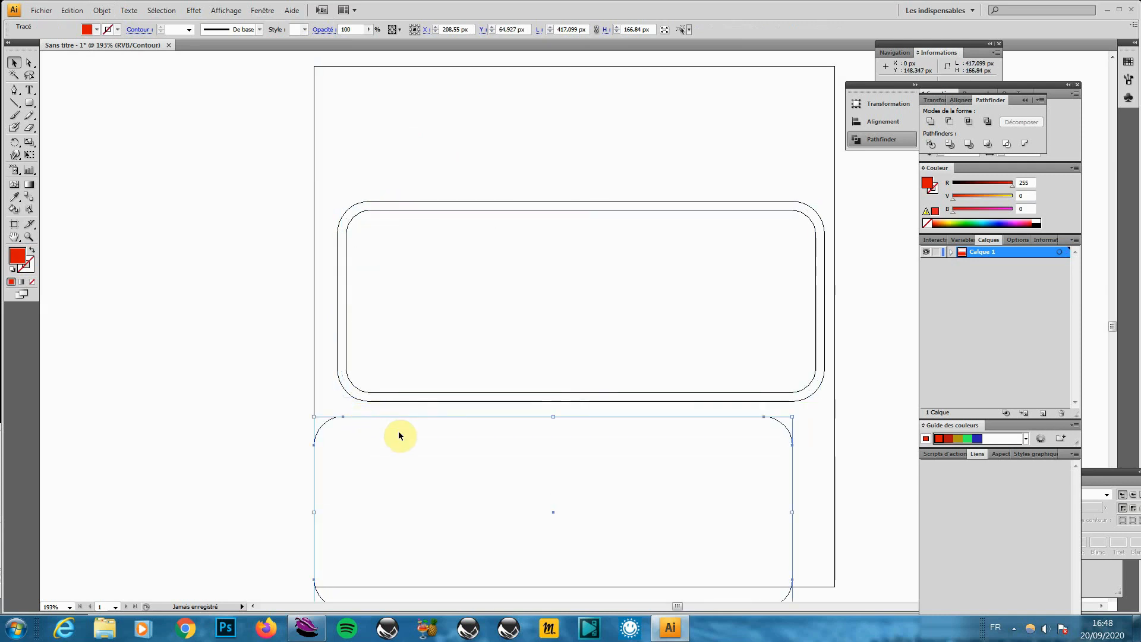
key(Delete)
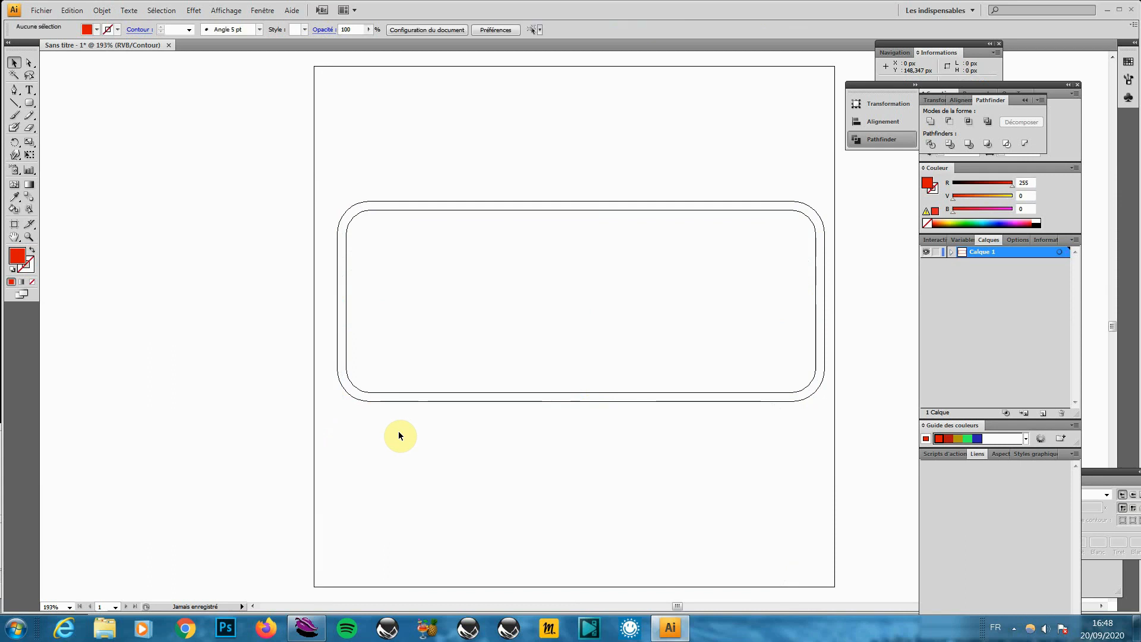
key(ctrl+y)
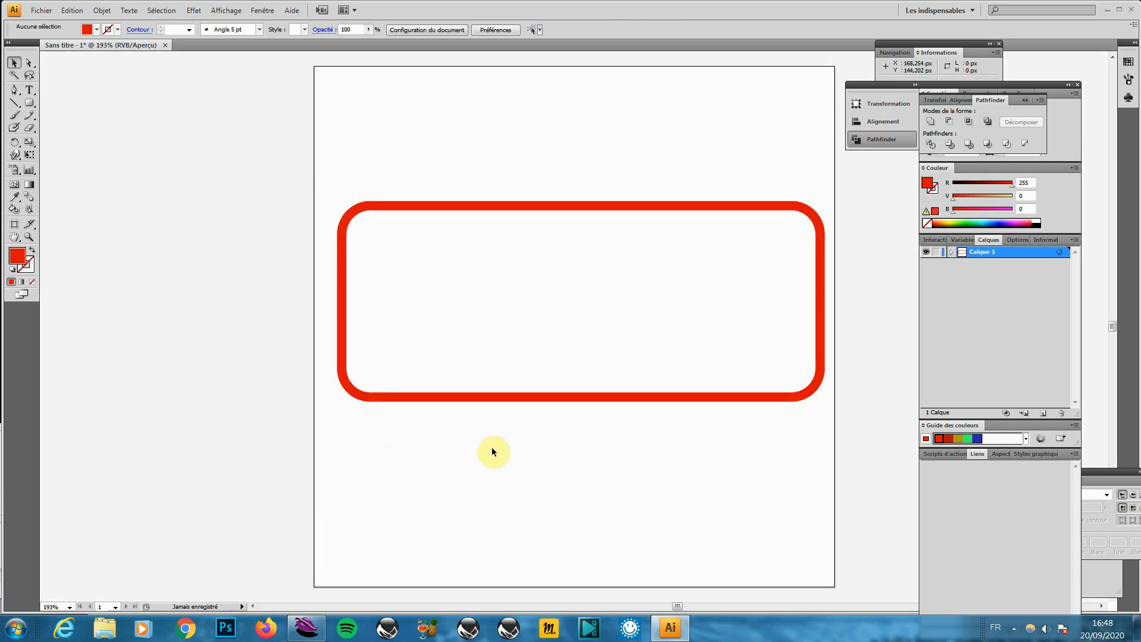
click(29, 89)
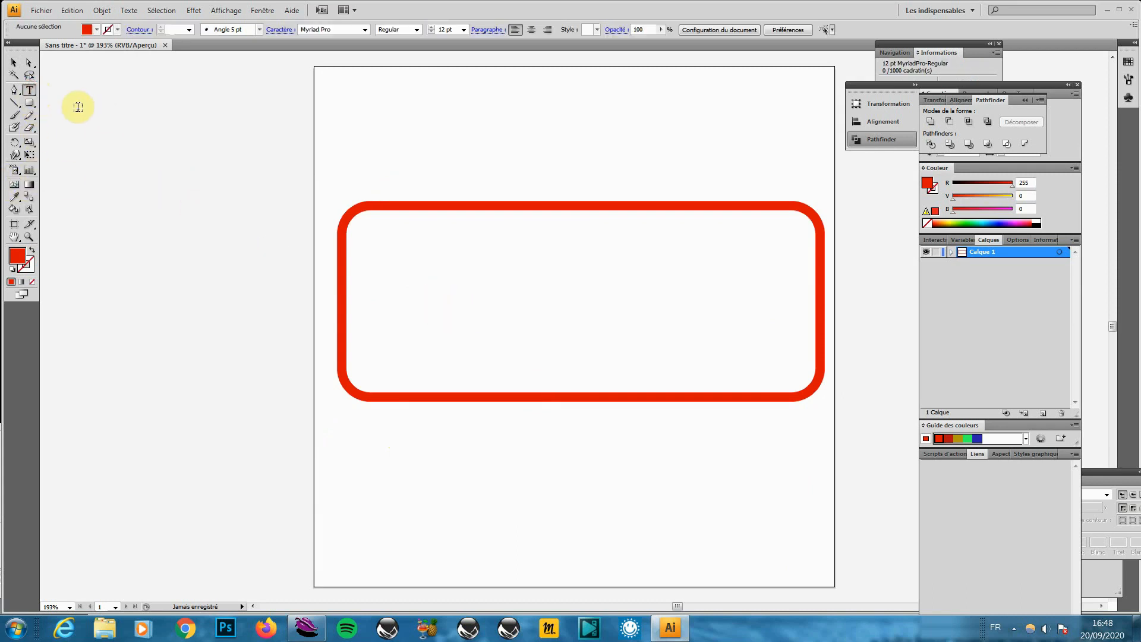
Type MON LOGO inside the frame and colour it red (R 255)
click(446, 308)
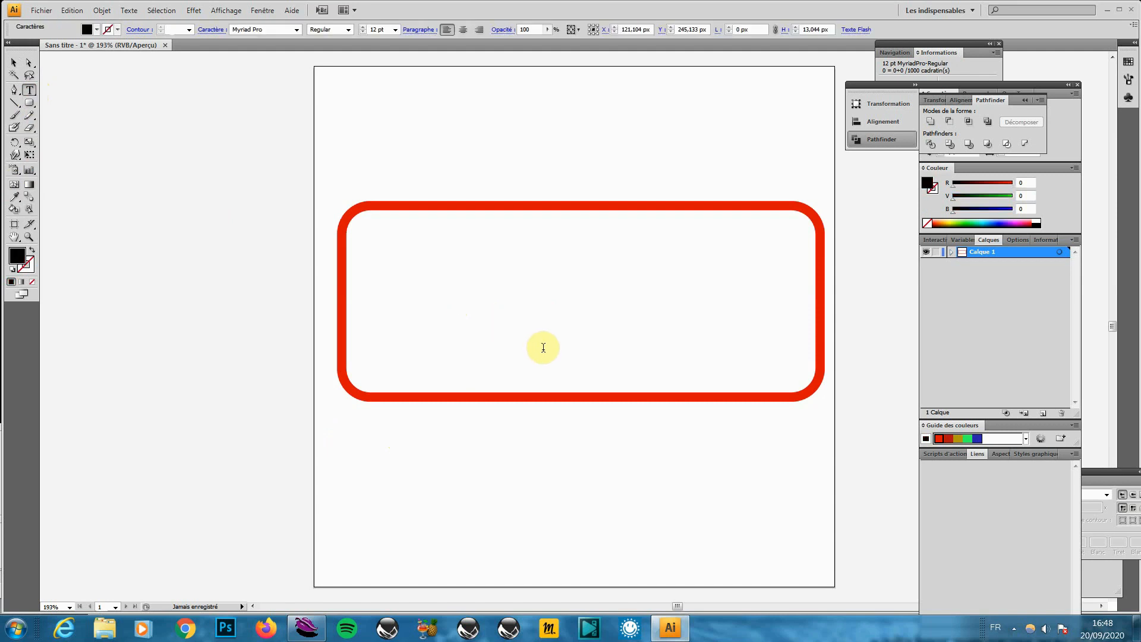
key(Caps_Lock)
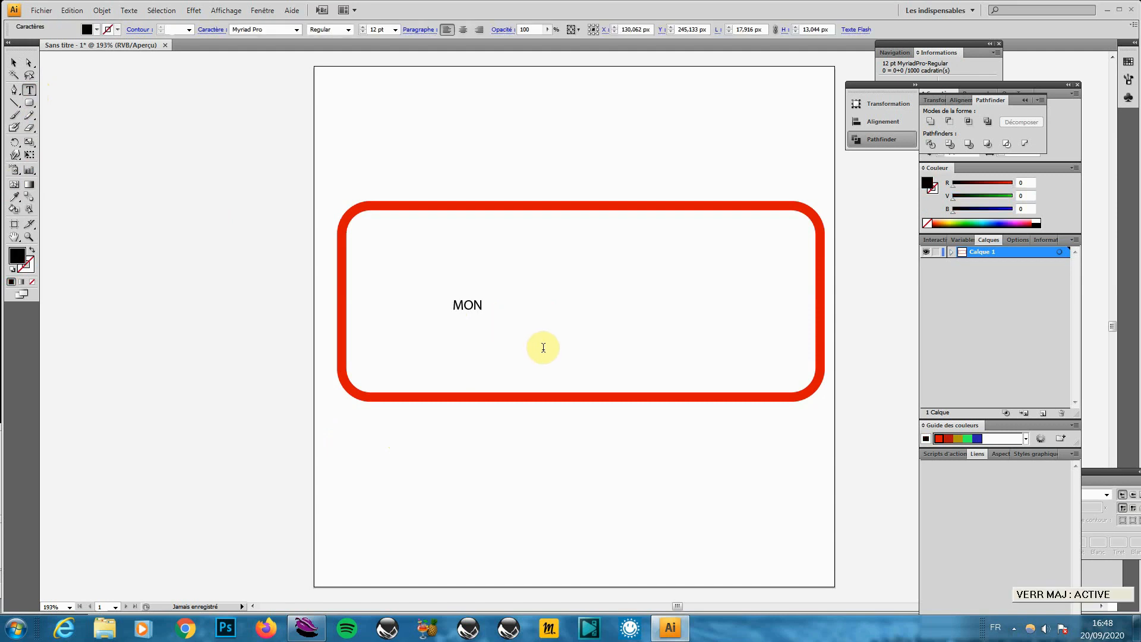
text(MON LOGO)
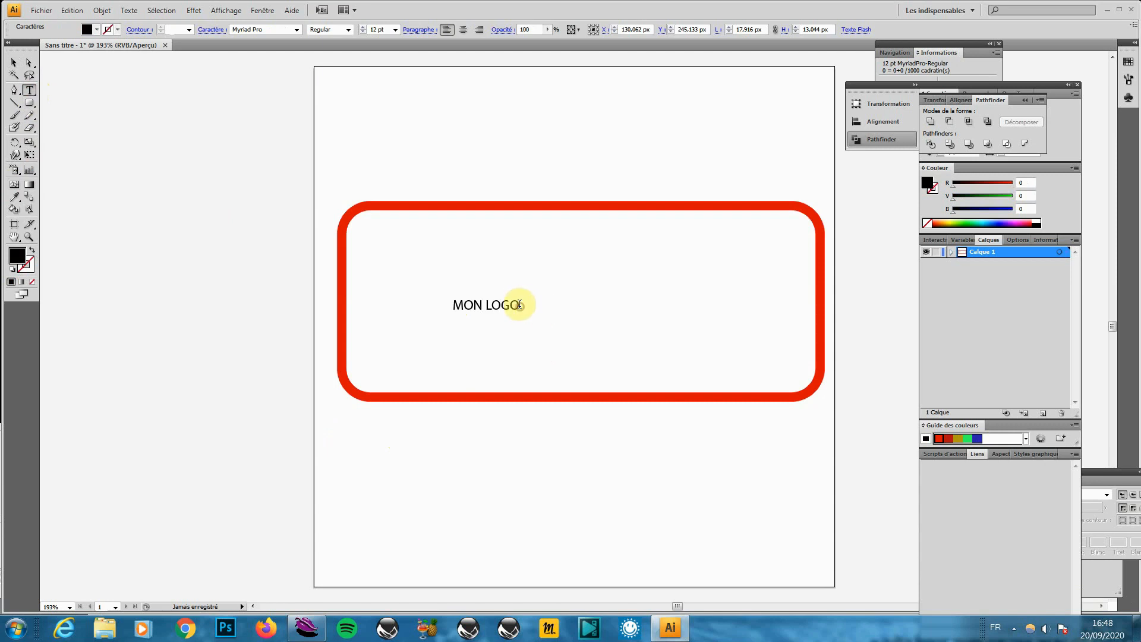
drag(519, 304, 408, 306)
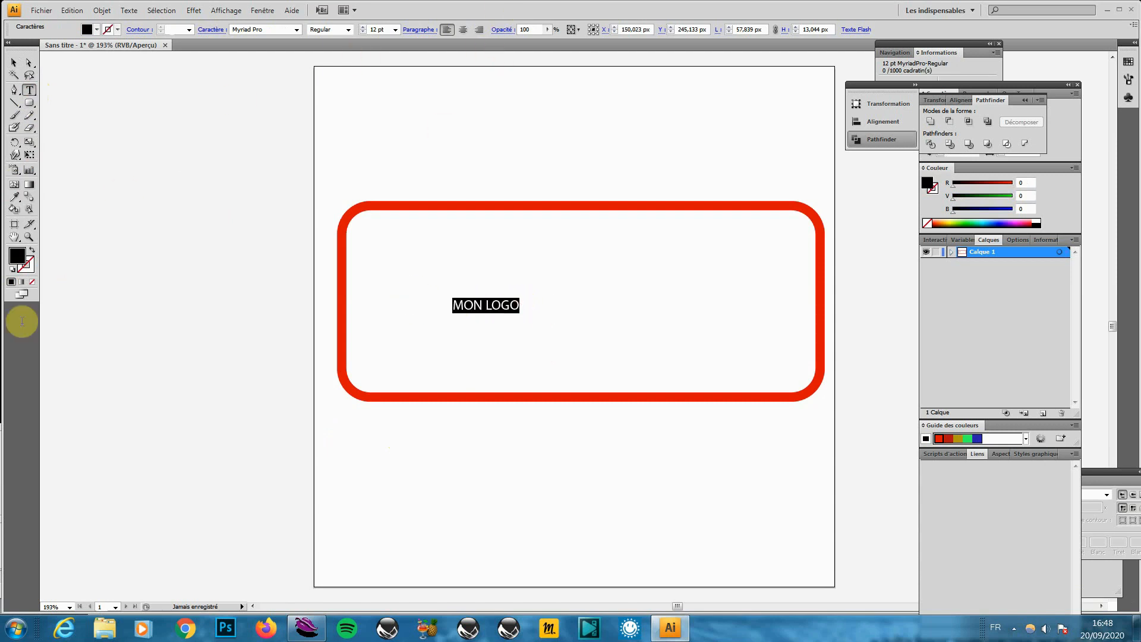
double_click(17, 255)
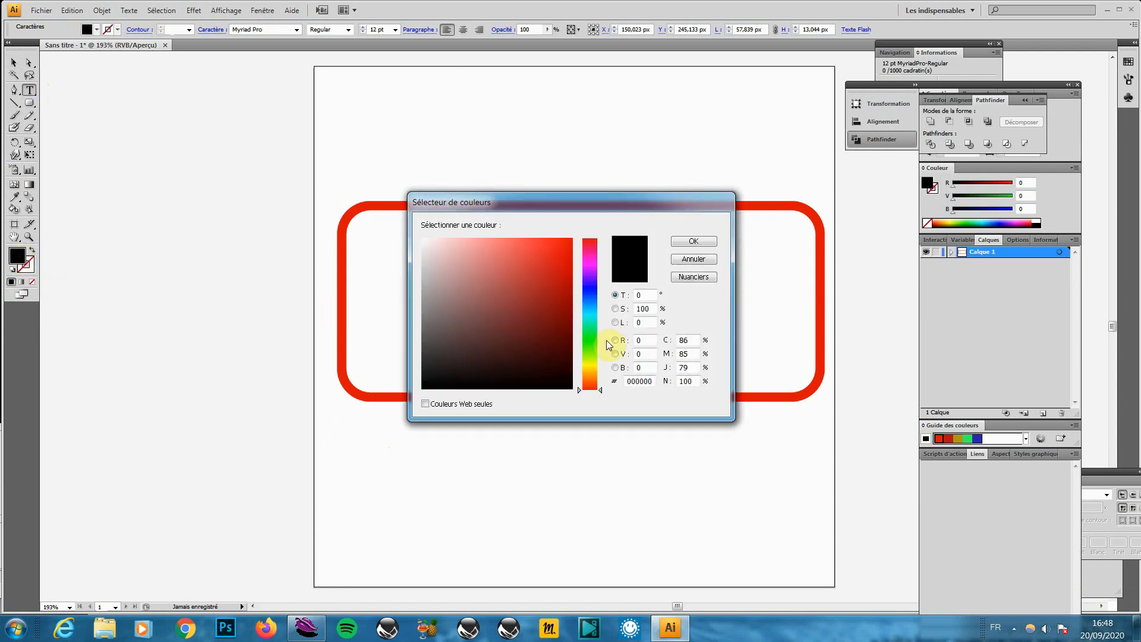
click(650, 350)
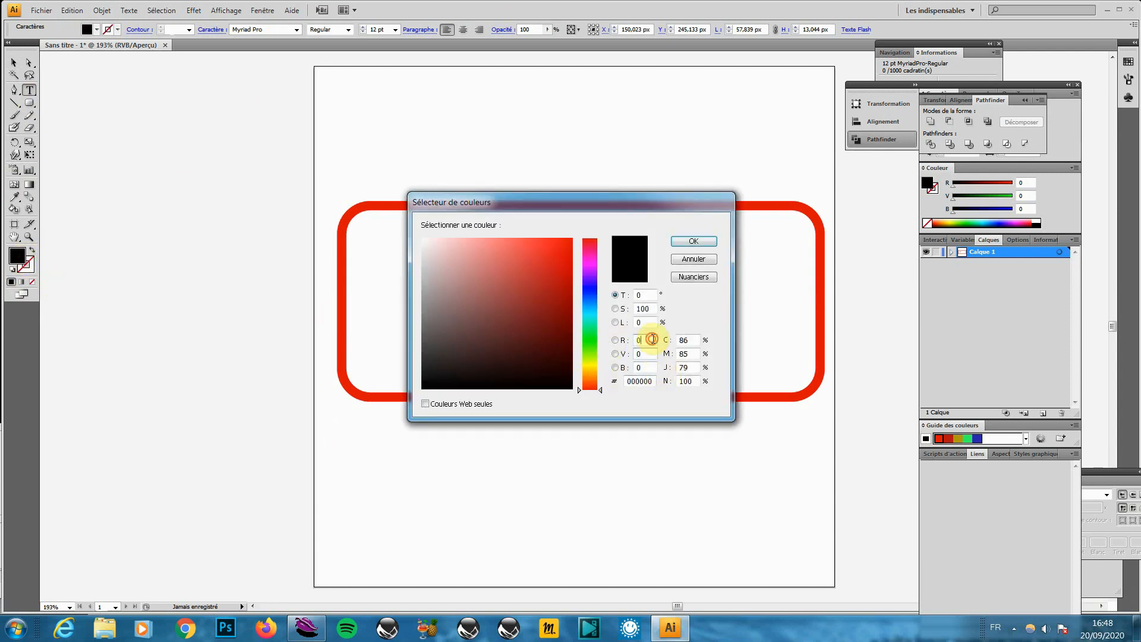
text(255)
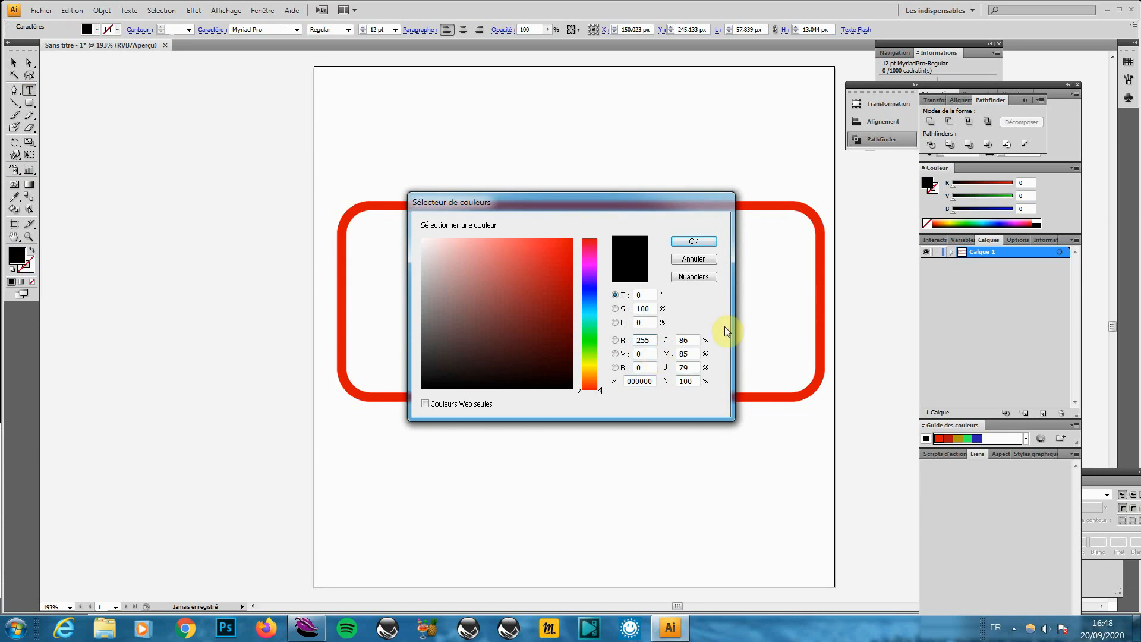
click(695, 242)
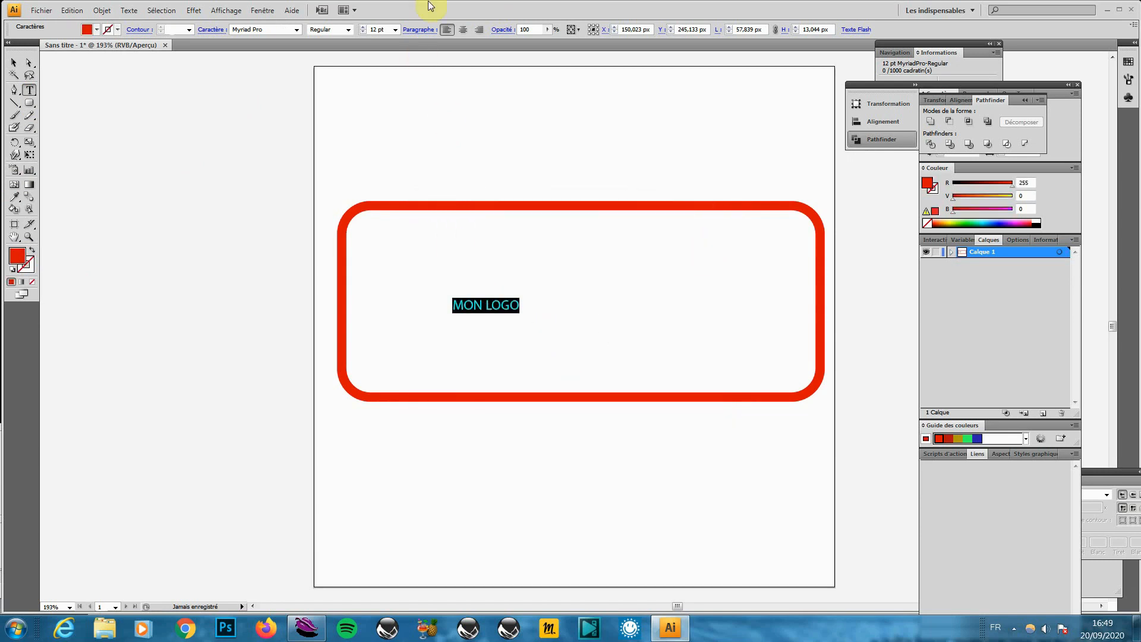
Set the MON LOGO font to Bowlby One SC
click(297, 30)
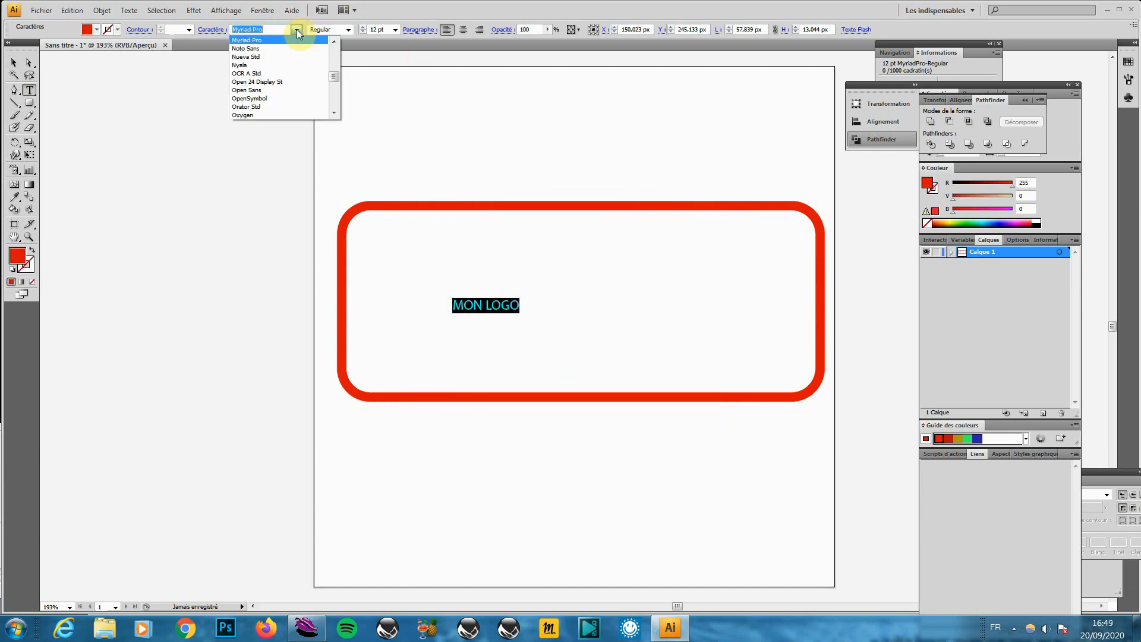
click(297, 30)
click(129, 10)
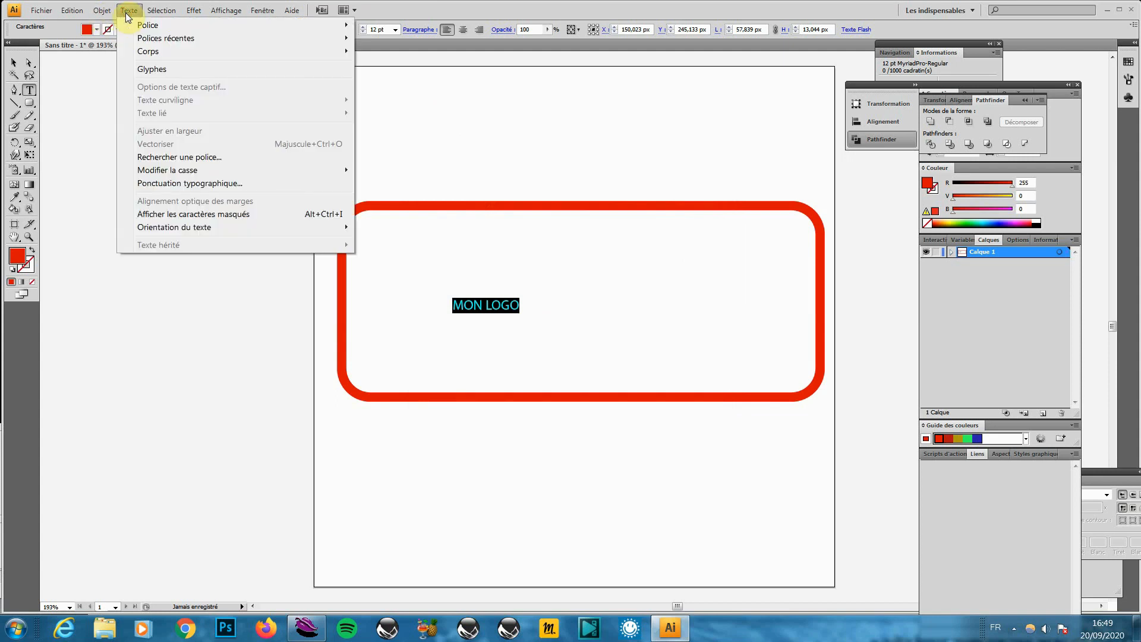
mouse_move(152, 27)
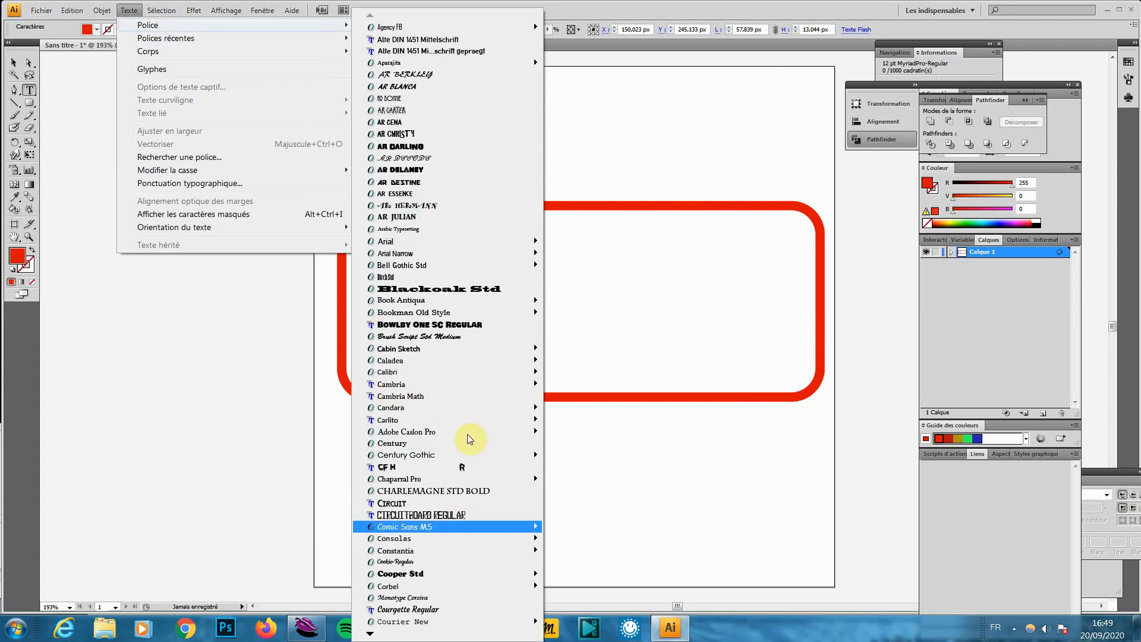
click(464, 325)
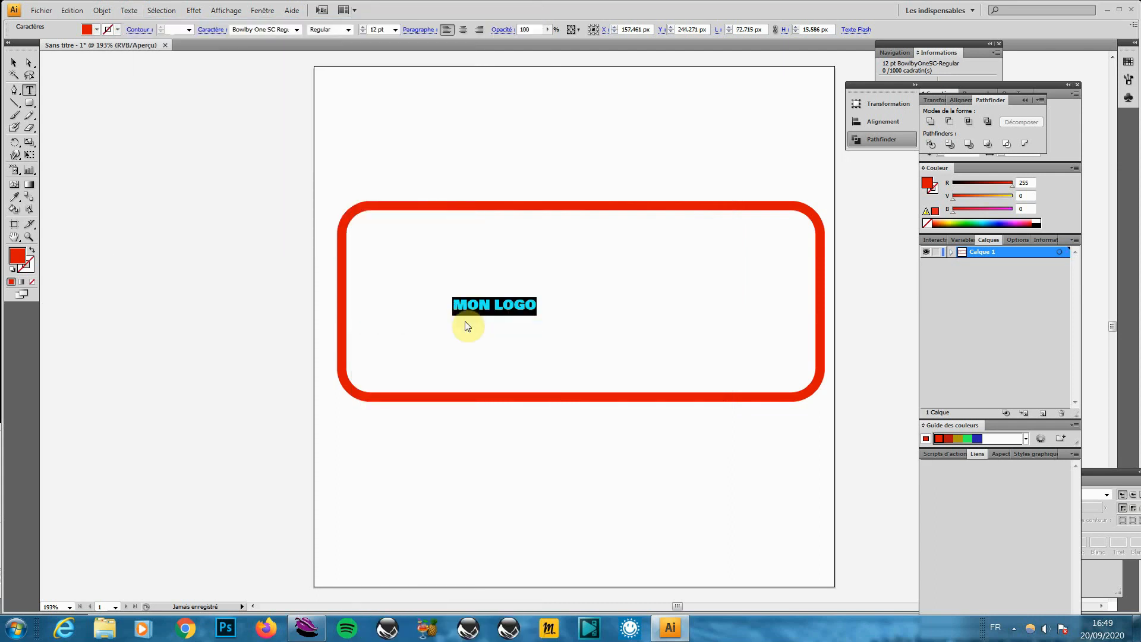
Enlarge MON LOGO to about 62 pt and centre it in the frame
click(12, 63)
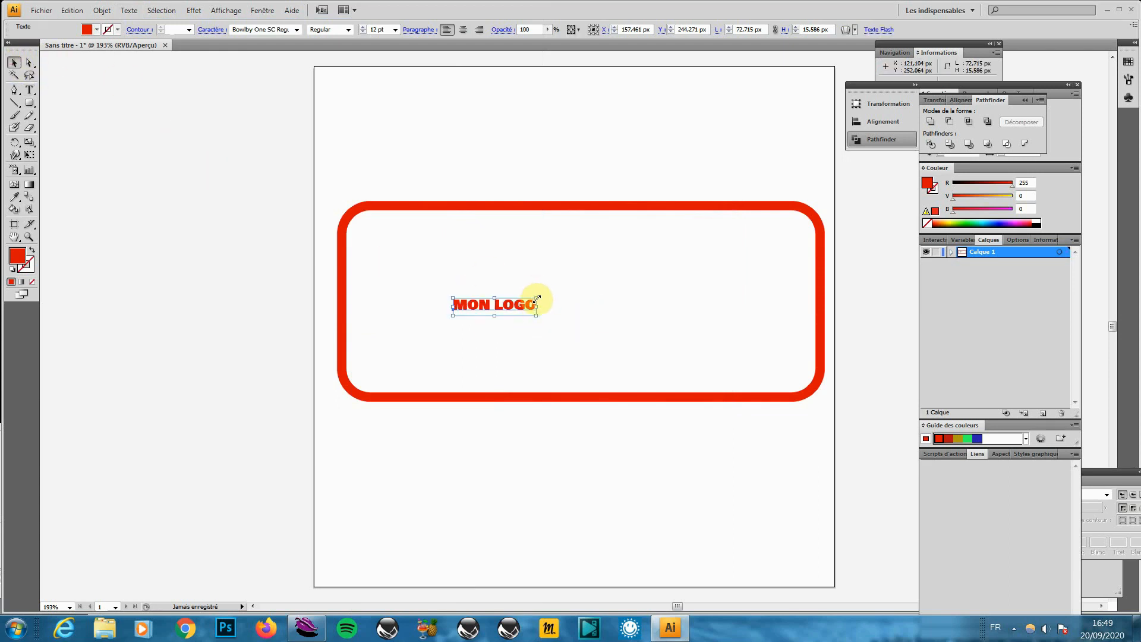
shift+drag(536, 298, 708, 237)
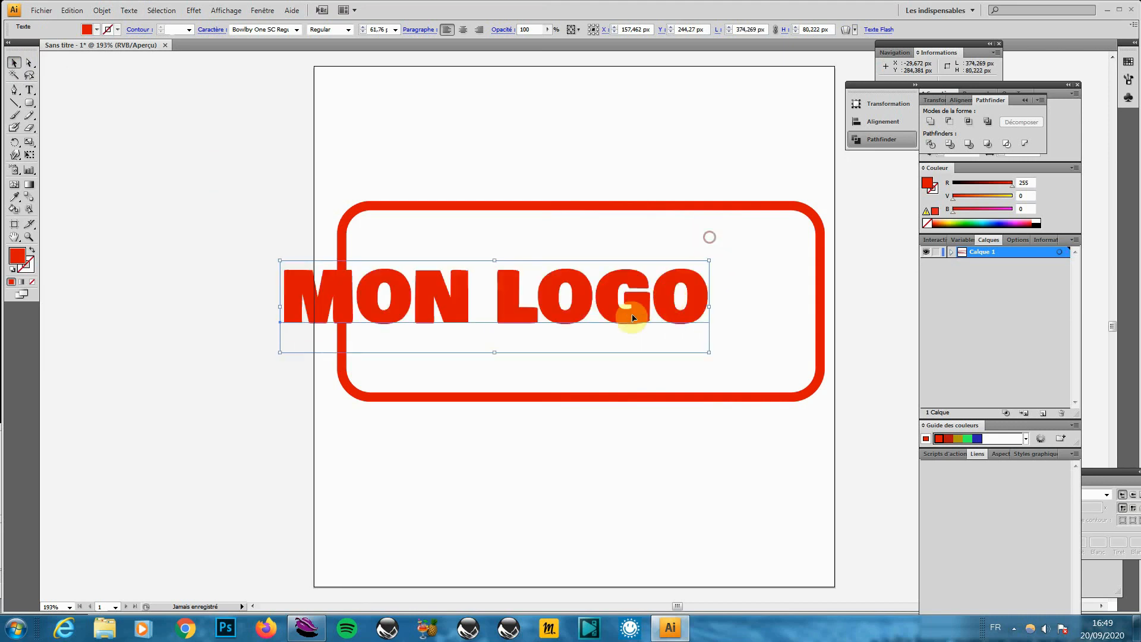
drag(693, 308, 729, 317)
click(761, 475)
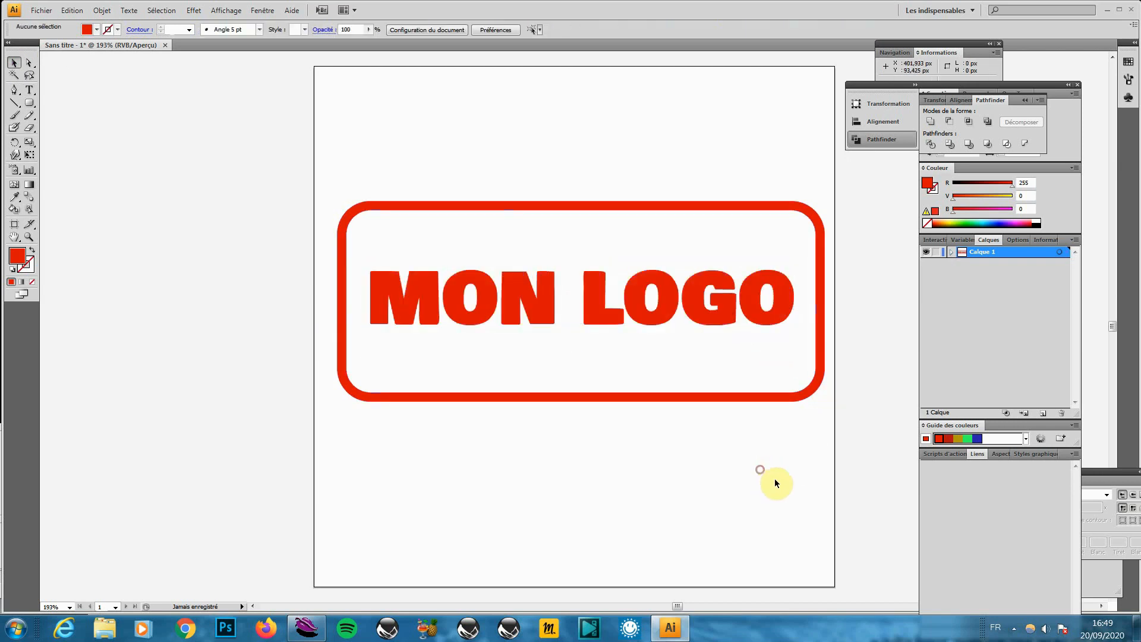
click(668, 308)
key(Down)
key(Down)
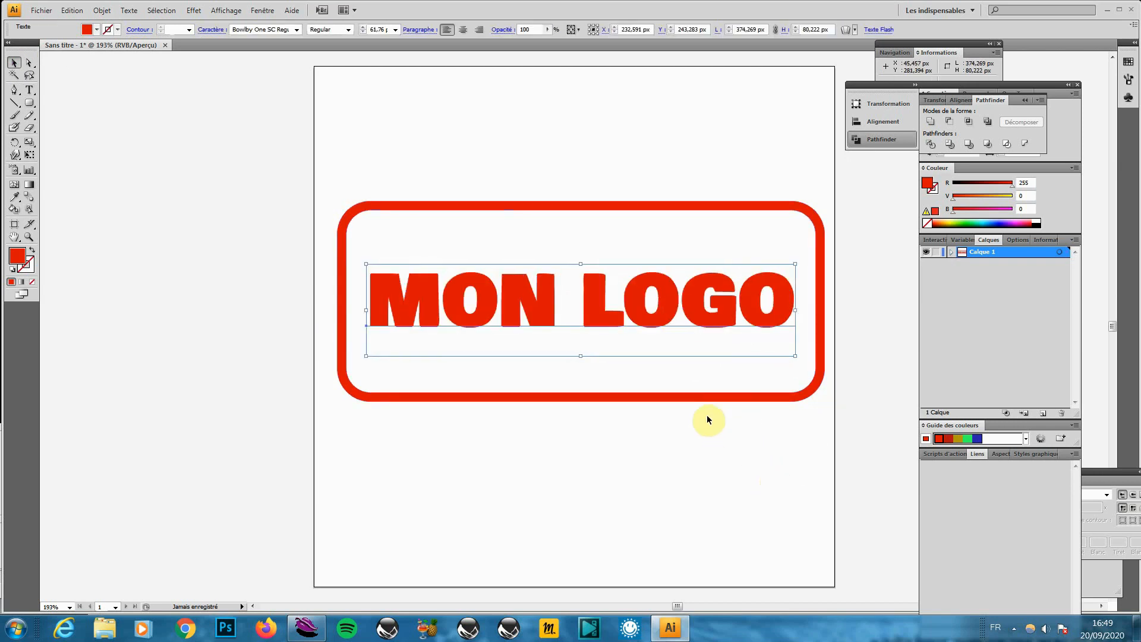
key(Up)
key(Up)
key(Up)
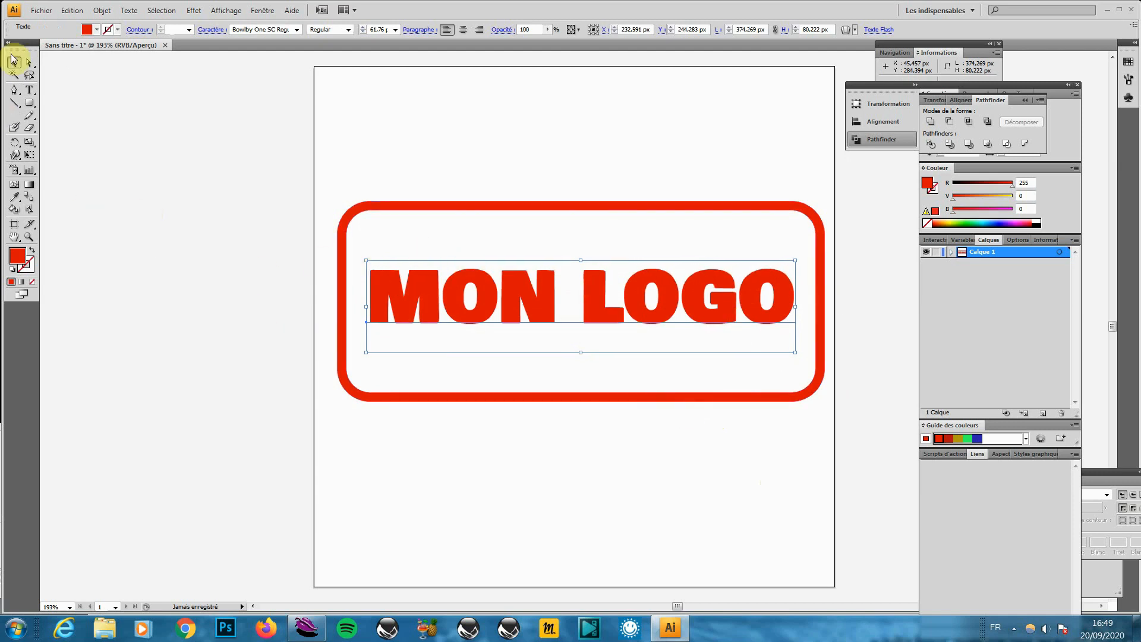
Draw a square-cornered square covering the whole artboard
click(30, 105)
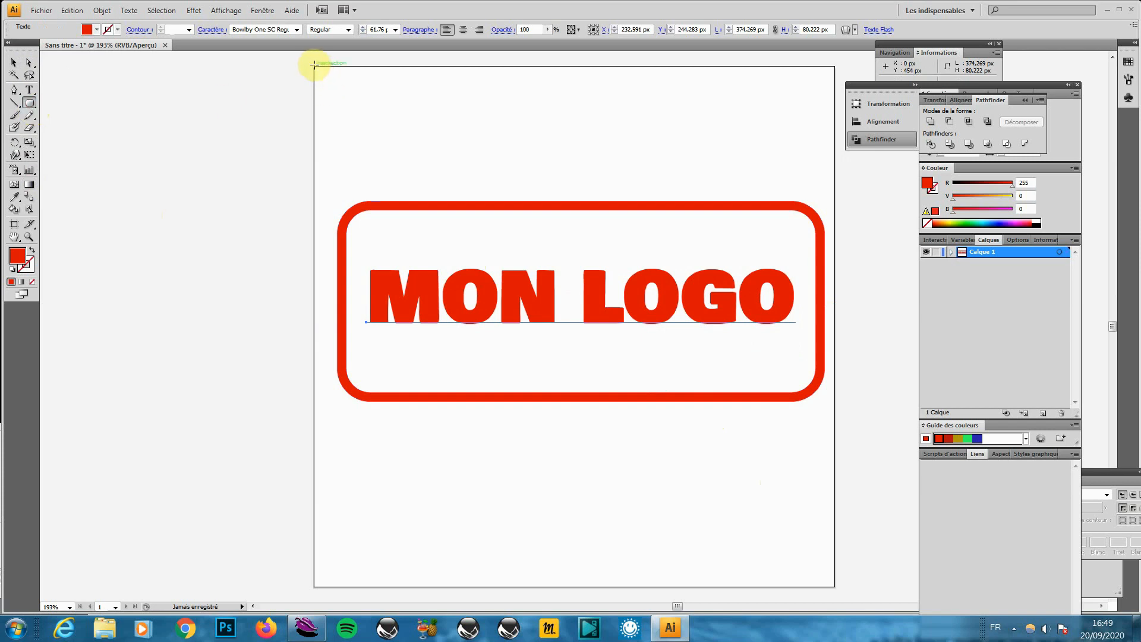
drag(313, 63, 157, 188)
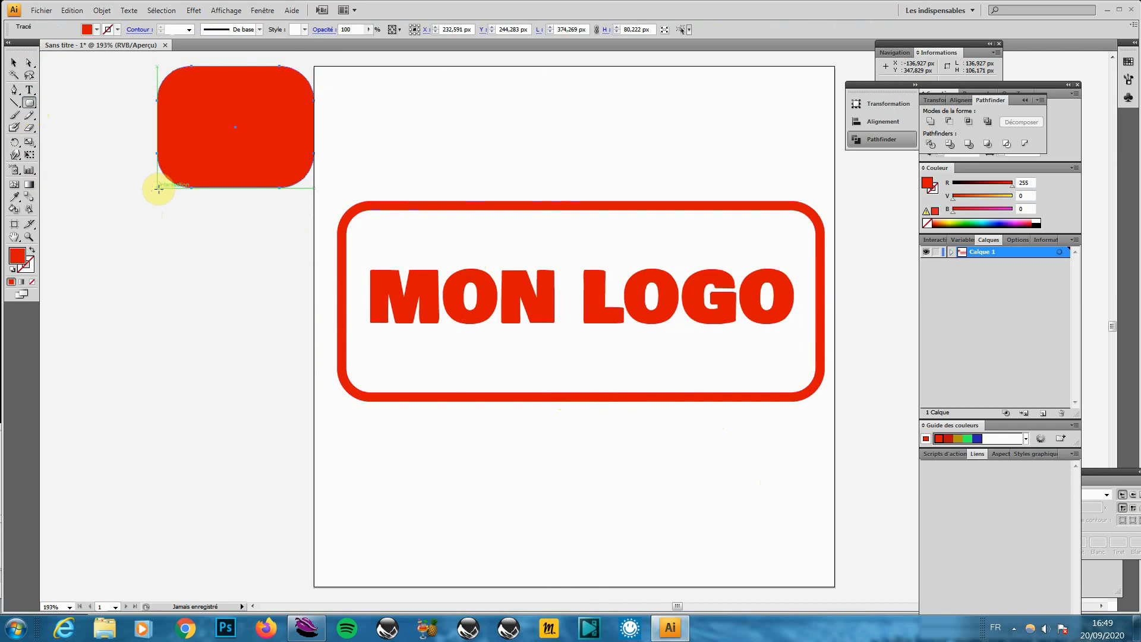
key(ctrl+z)
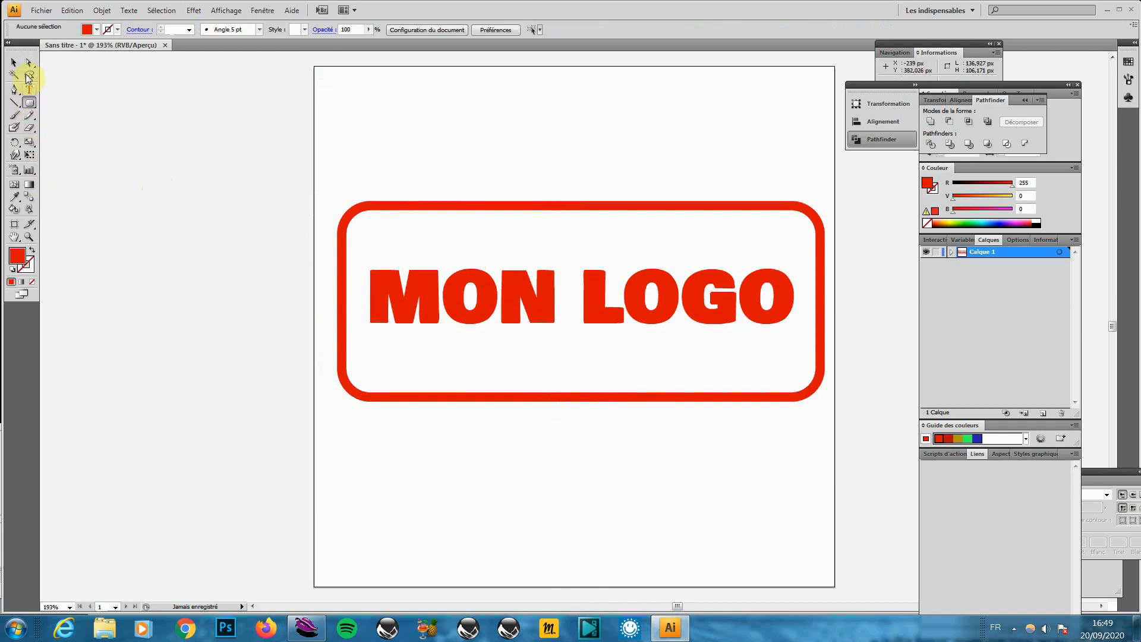
click(29, 106)
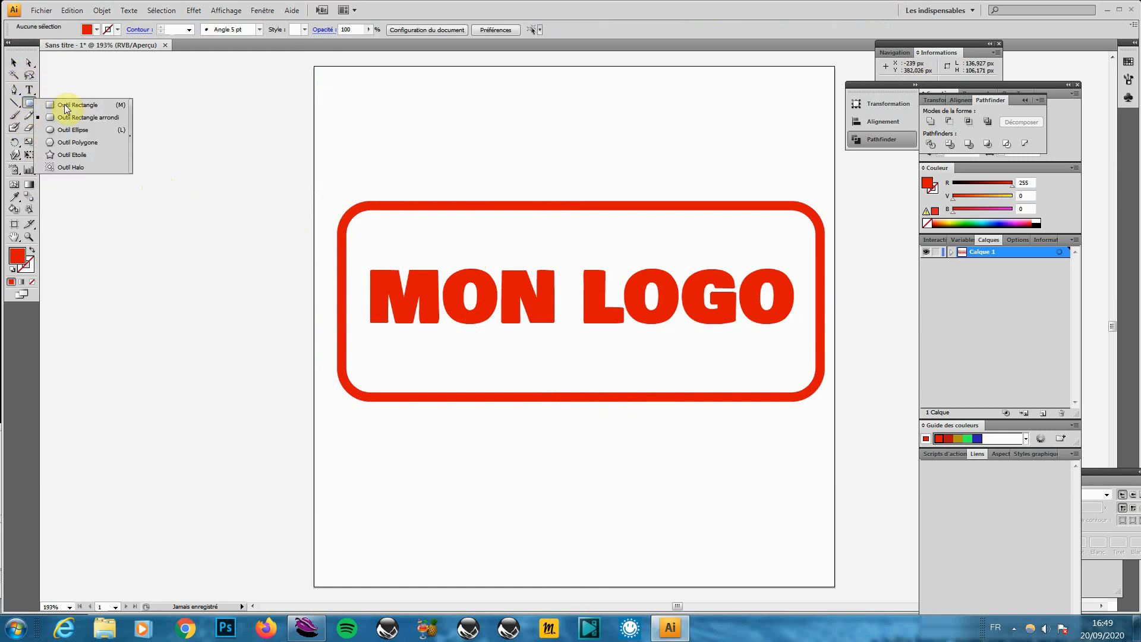
click(64, 104)
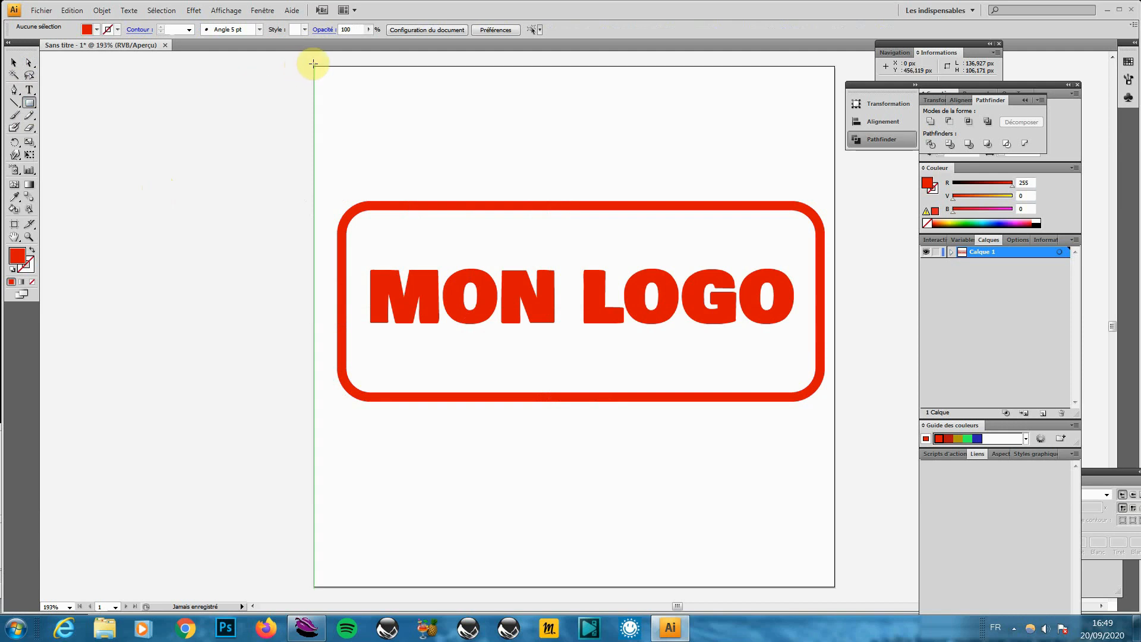
mouse_move(313, 65)
mouse_down()
mouse_move(455, 310)
mouse_move(629, 499)
mouse_move(833, 587)
mouse_up()
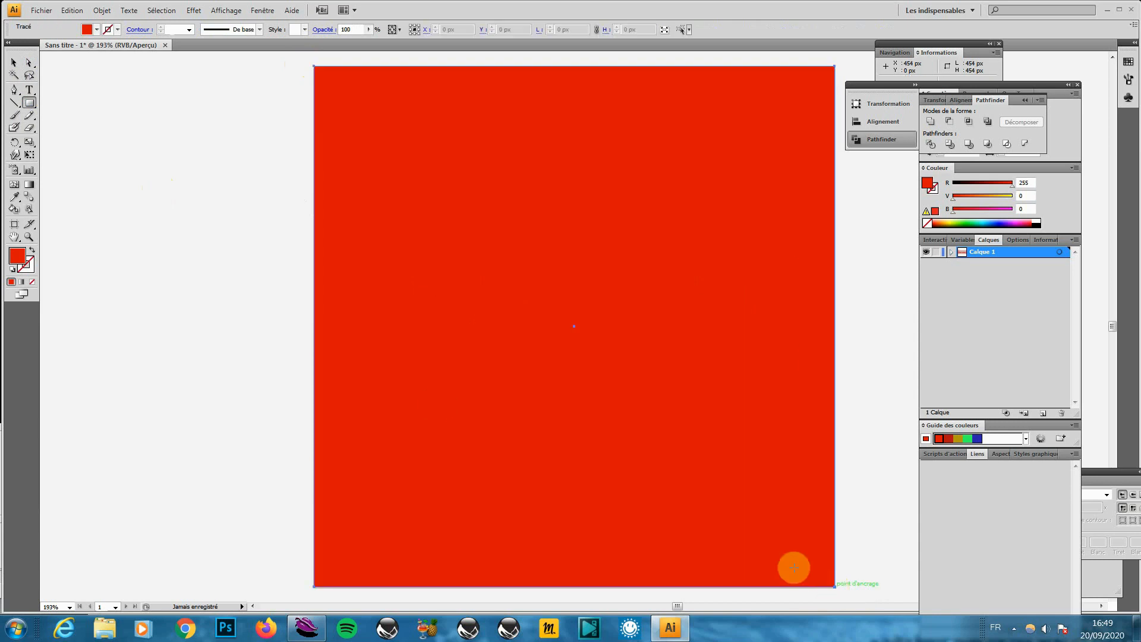
Fill the square black and send it to the back behind the logo
double_click(21, 259)
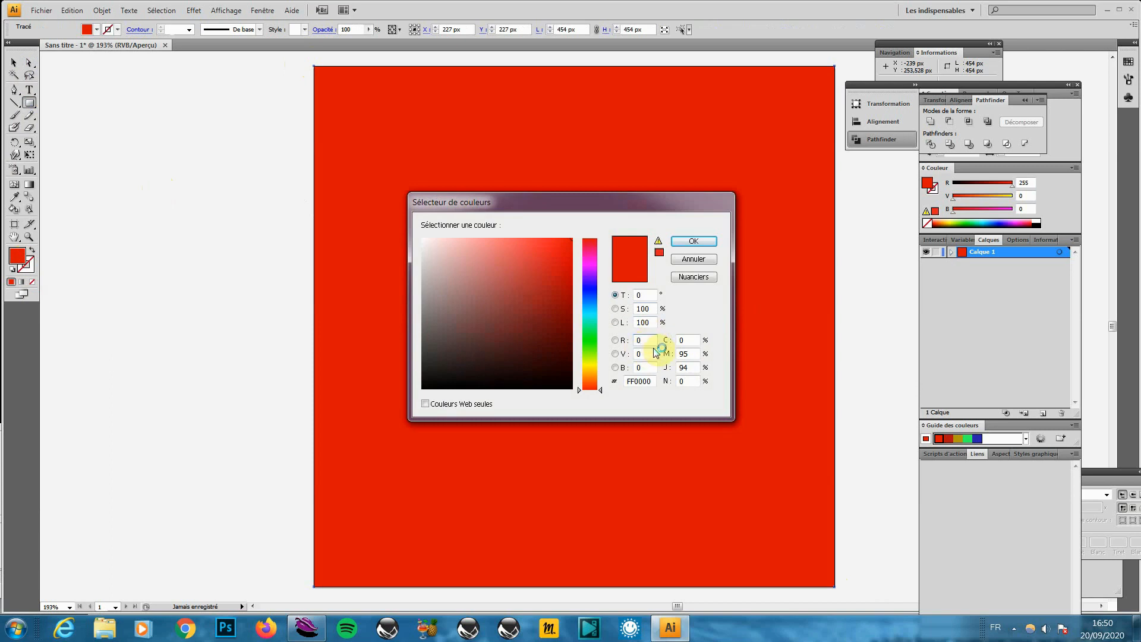
key(Return)
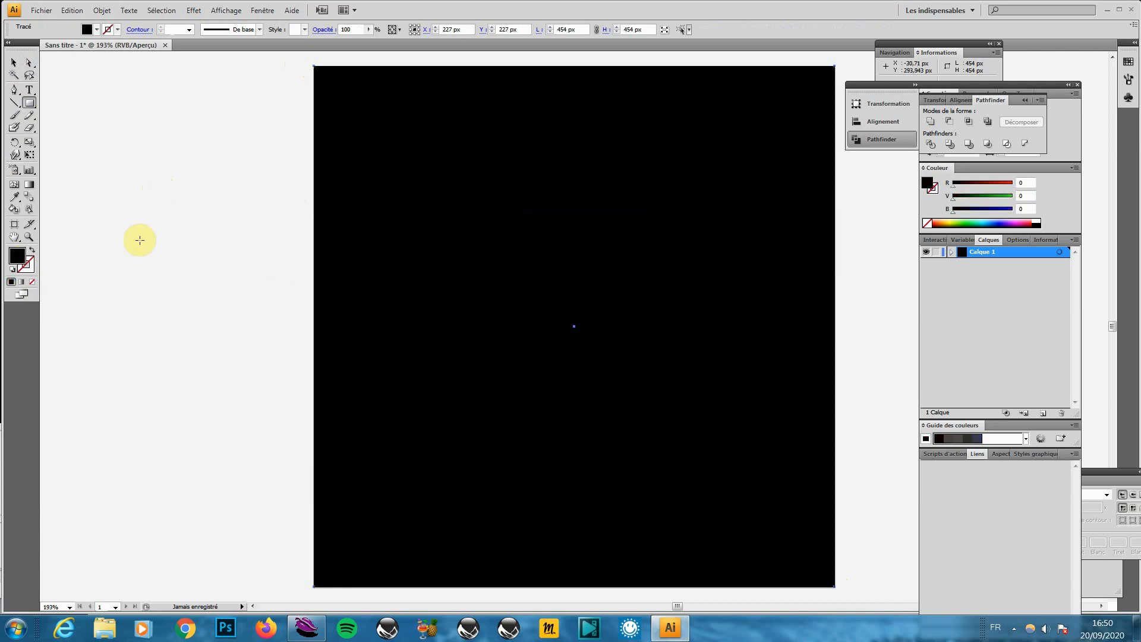
click(13, 62)
click(362, 156)
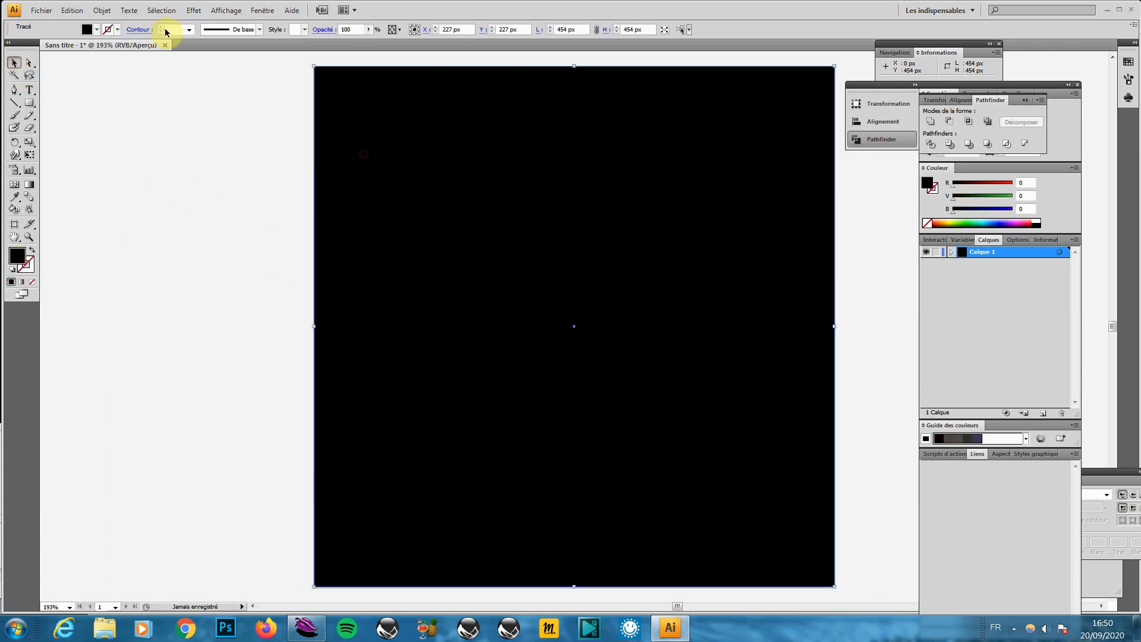
click(107, 12)
mouse_move(124, 39)
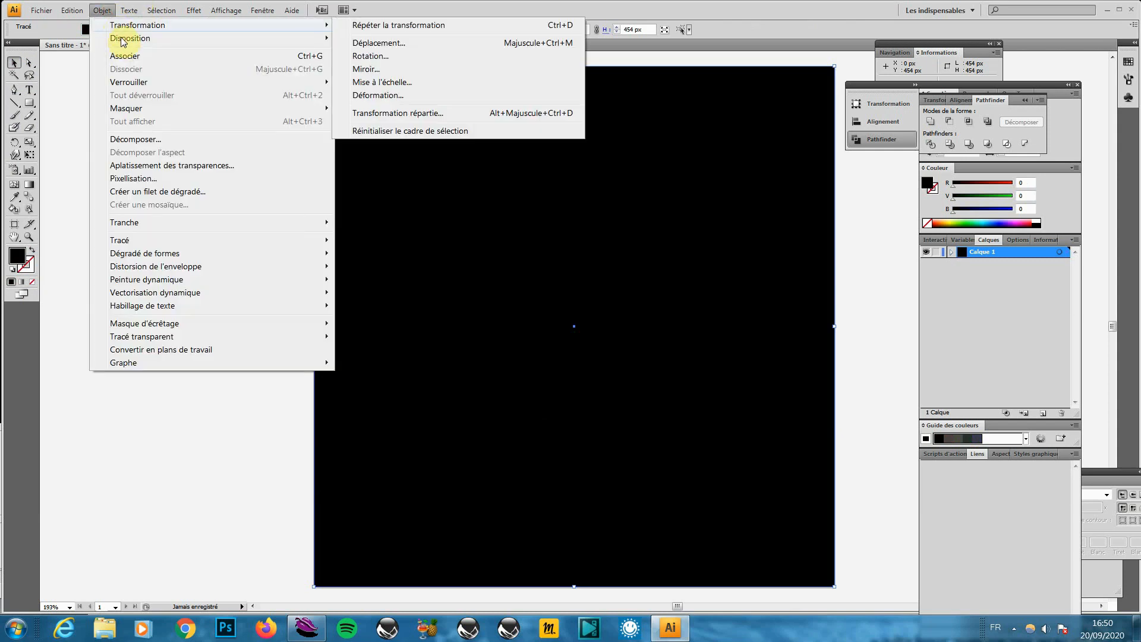
click(410, 77)
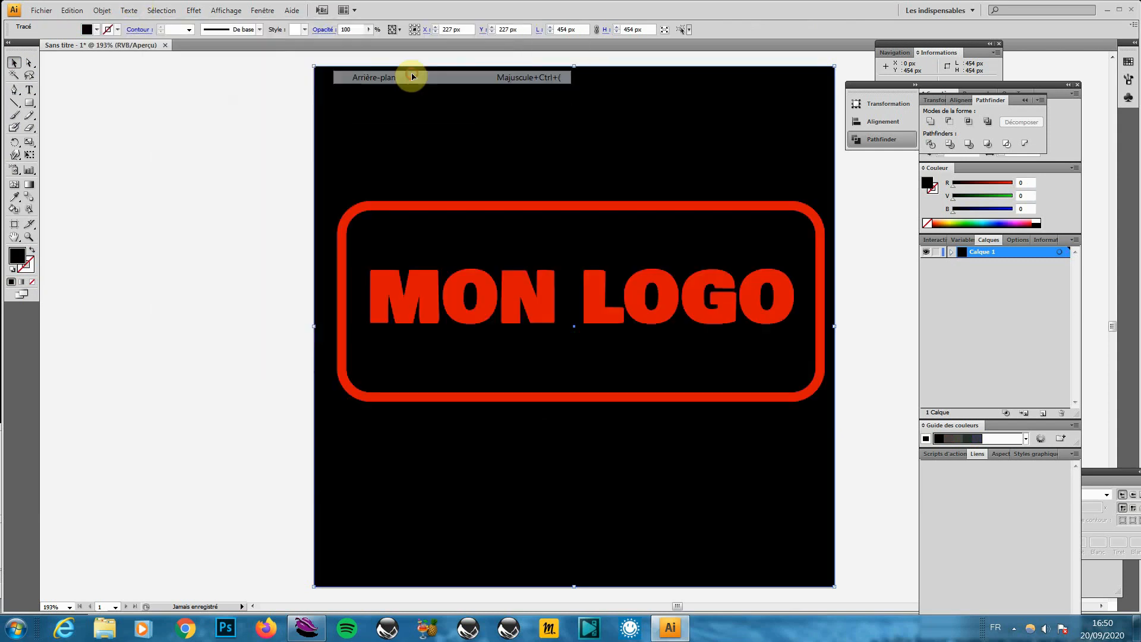
click(248, 265)
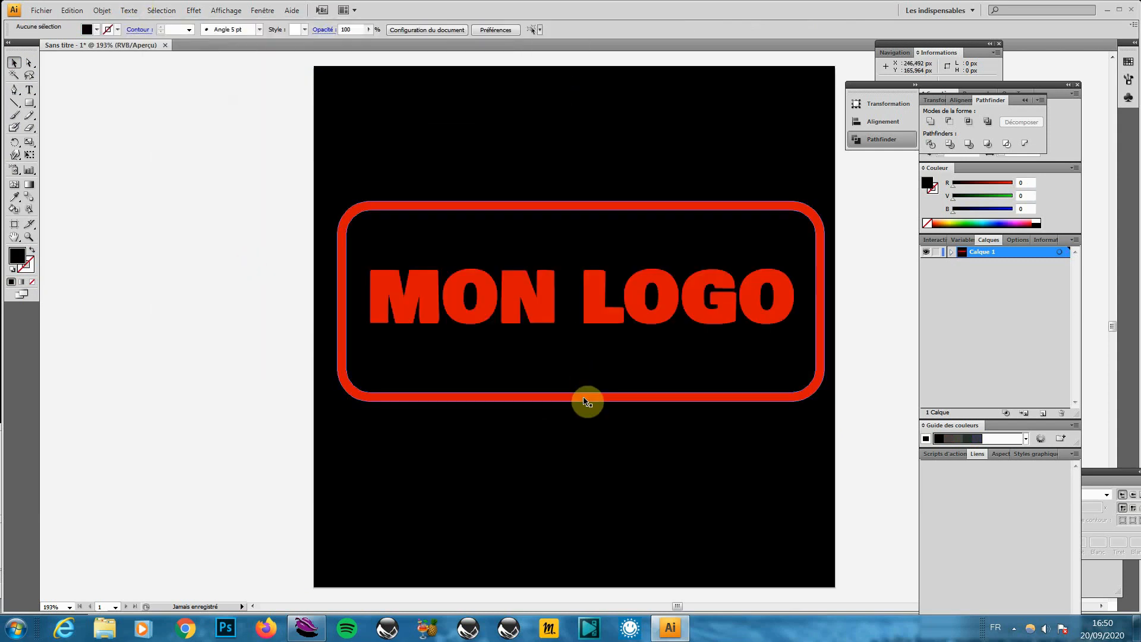
Select the red frame and MON LOGO text and nudge them to re-centre on the black square
click(371, 212)
shift+click(381, 275)
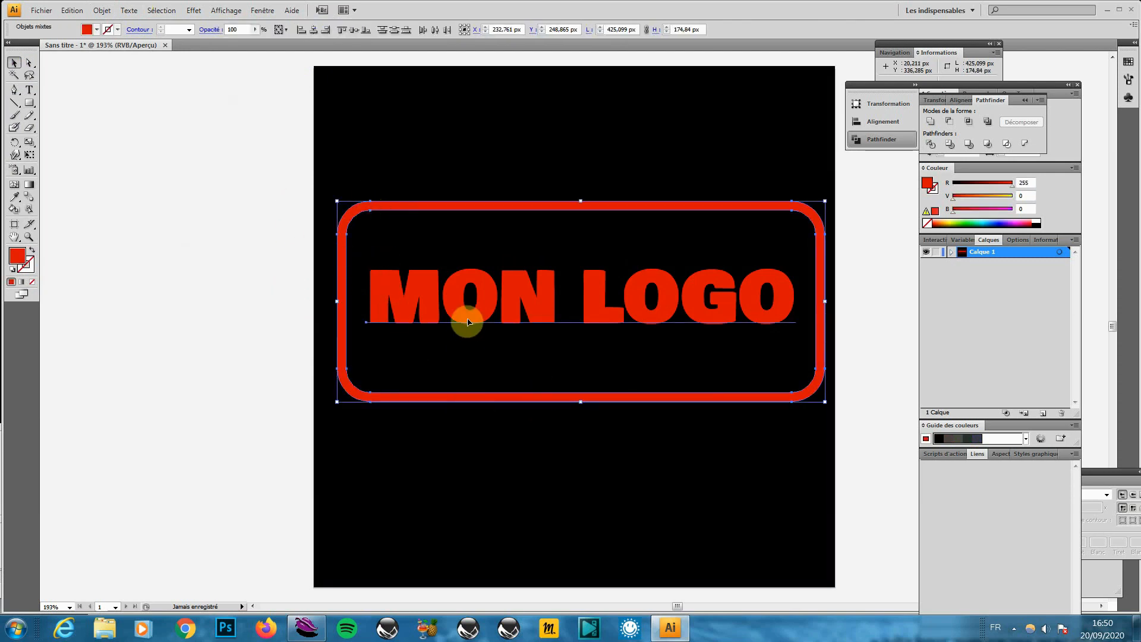
key(Down)
key(Down)
key(Down)
key(Down)
key(Down)
key(Down)
key(Down)
key(Down)
key(Down)
key(Down)
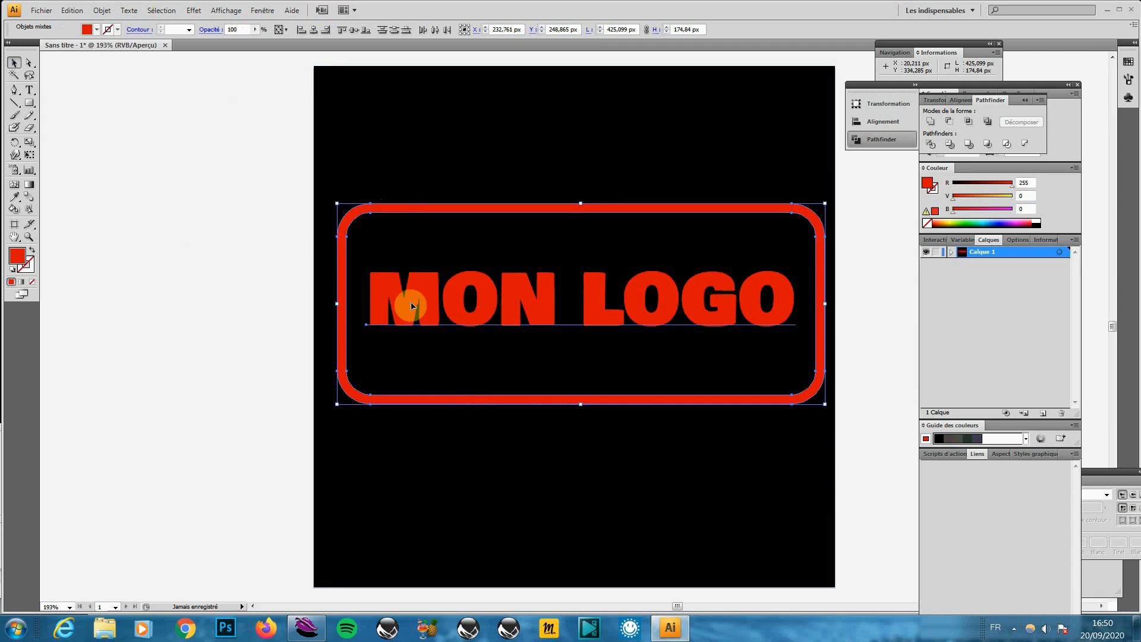
key(Left)
key(Left)
key(Left)
key(Left)
key(Left)
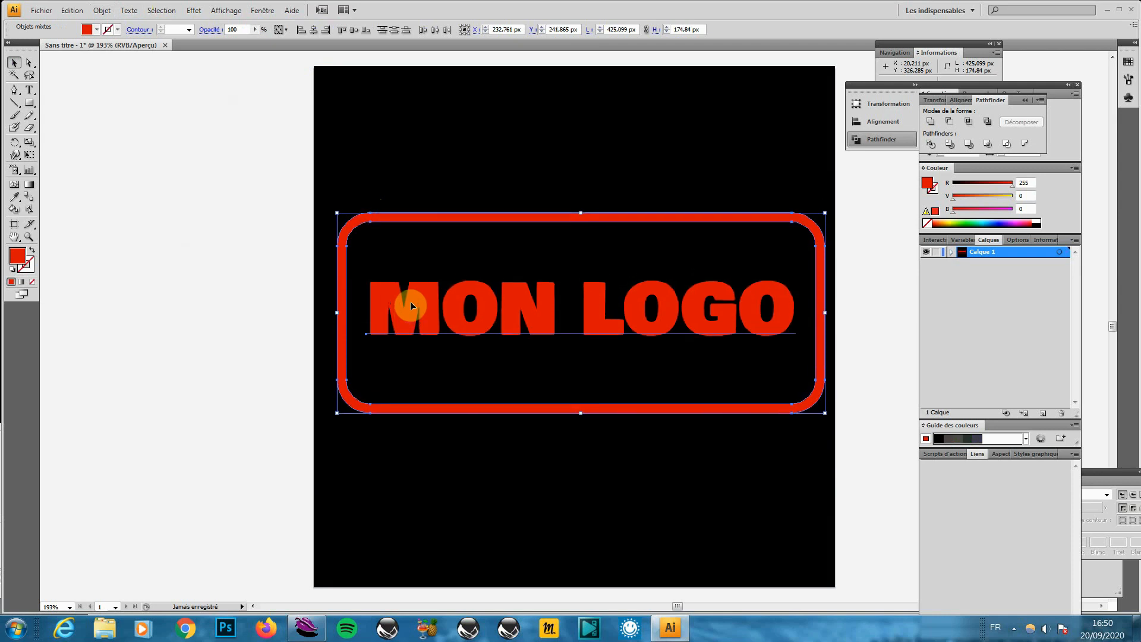
key(Right)
key(Right)
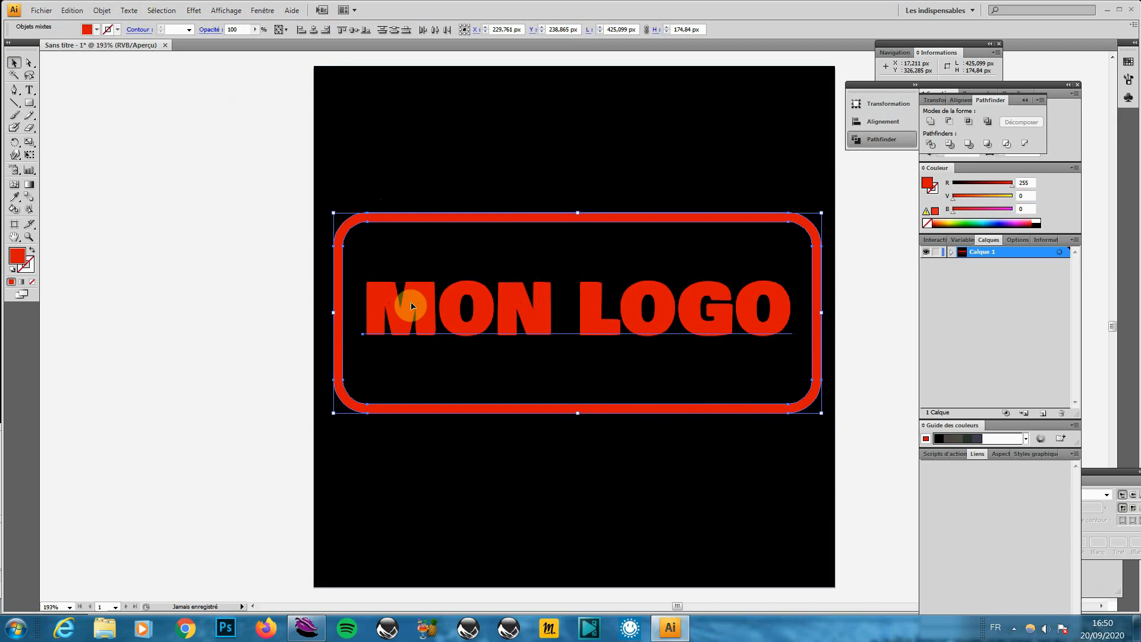
click(174, 280)
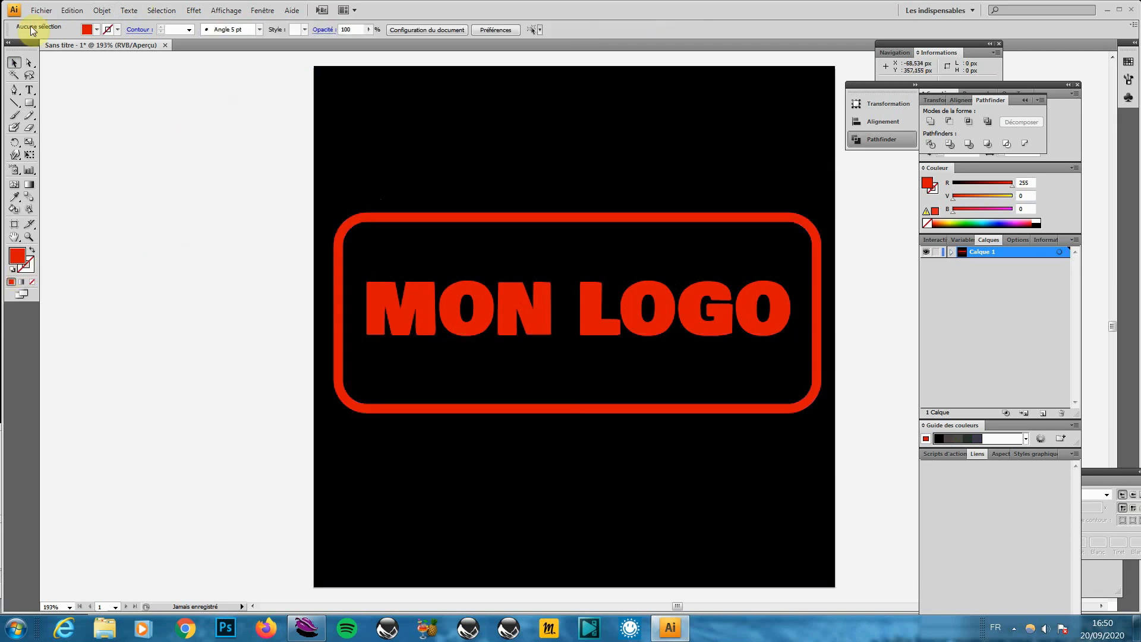
click(41, 10)
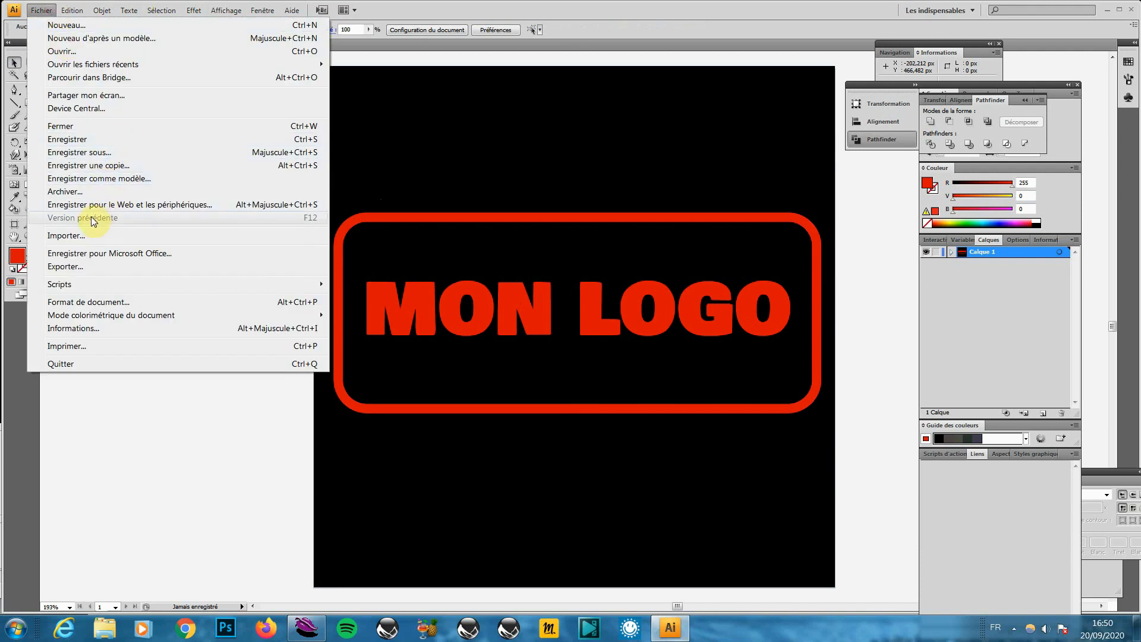
Export the artwork as JPEG into the Seagate stockage (H:) > tampon 3d truespace folder
click(97, 265)
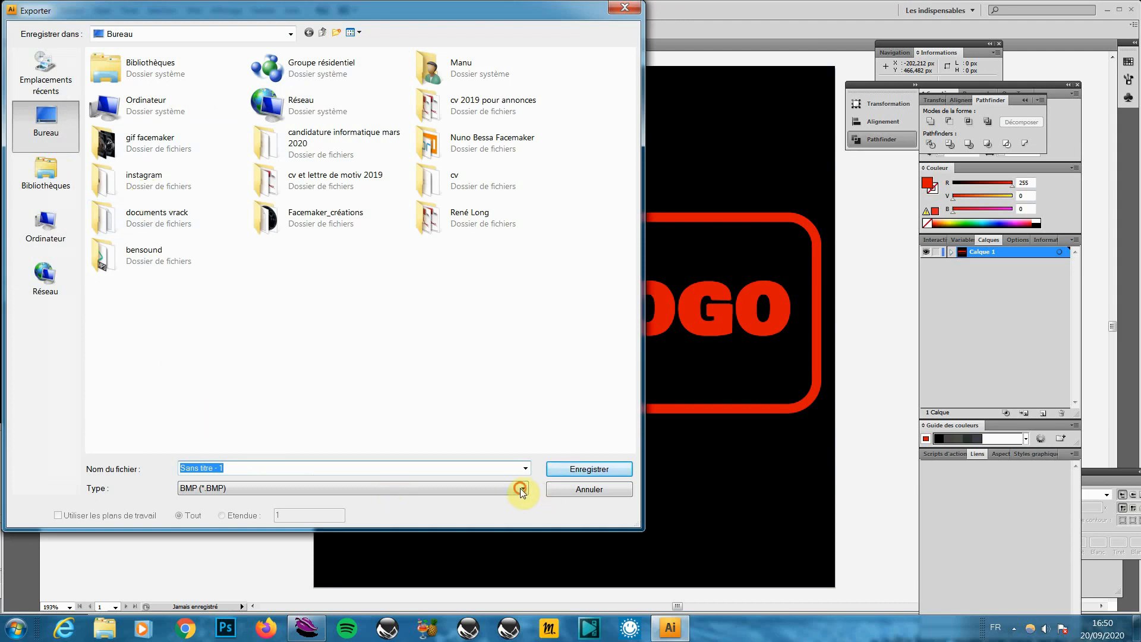
click(520, 488)
click(244, 551)
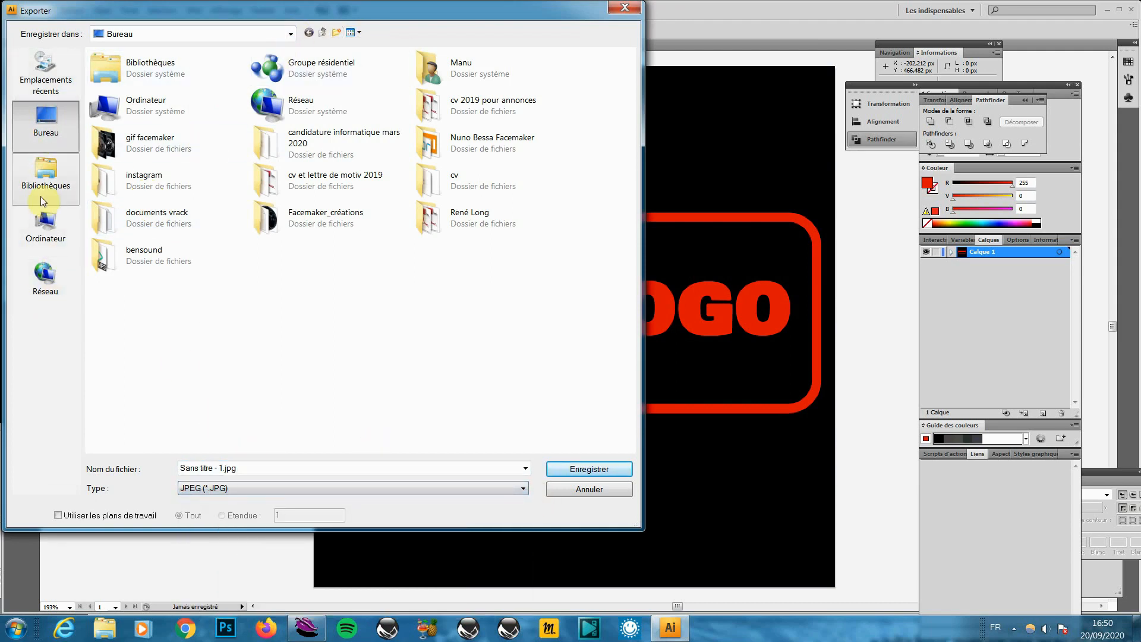
click(291, 34)
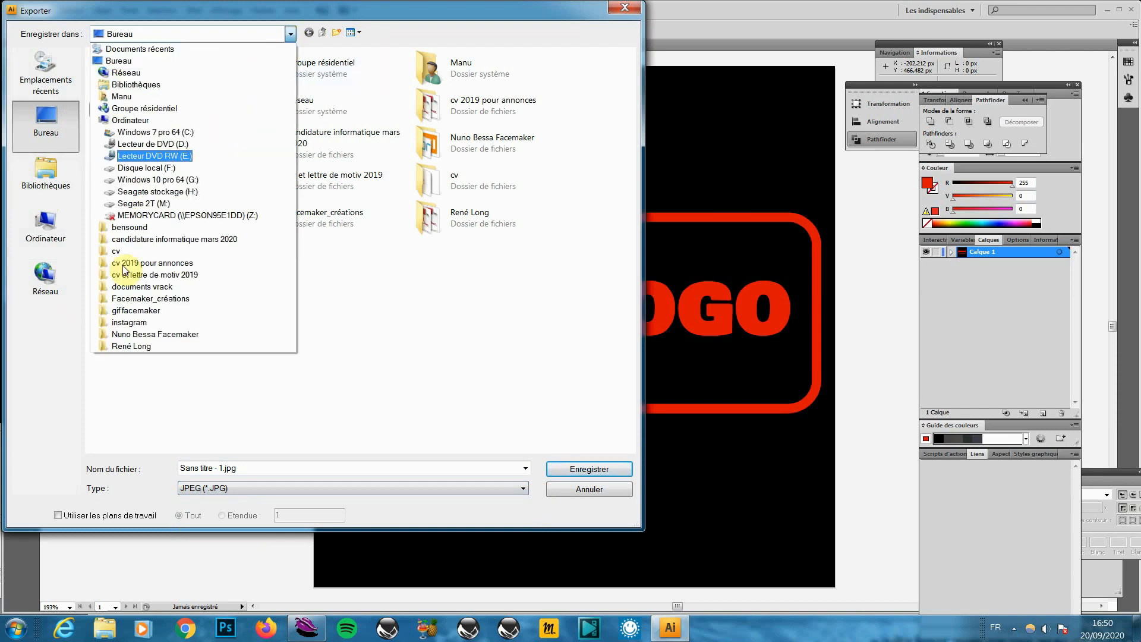
click(182, 192)
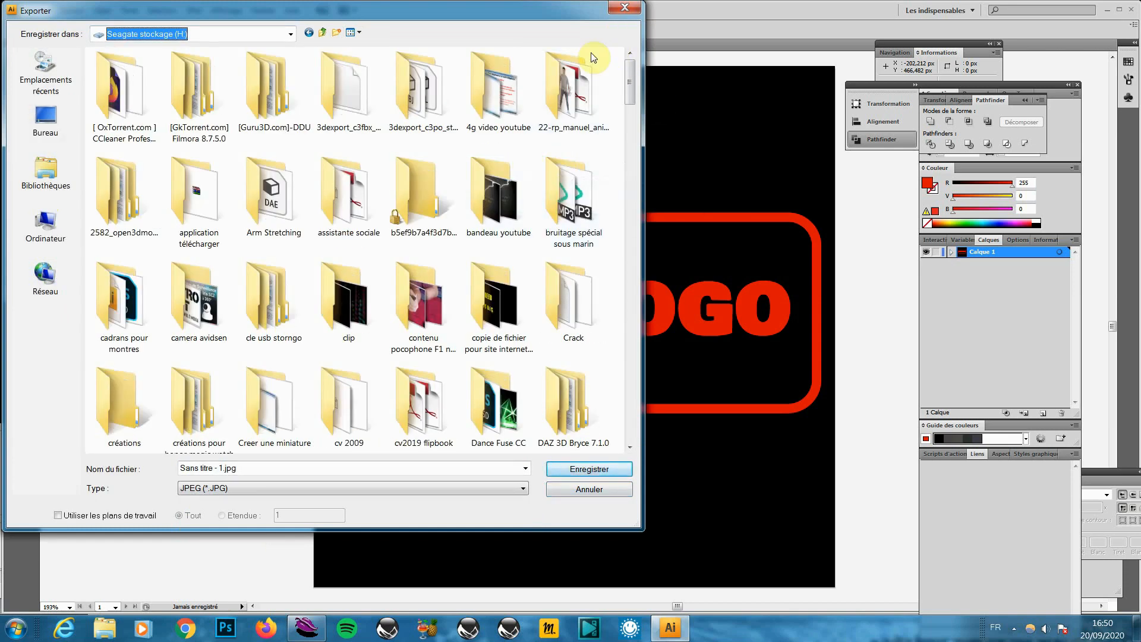
right_click(618, 61)
mouse_move(661, 84)
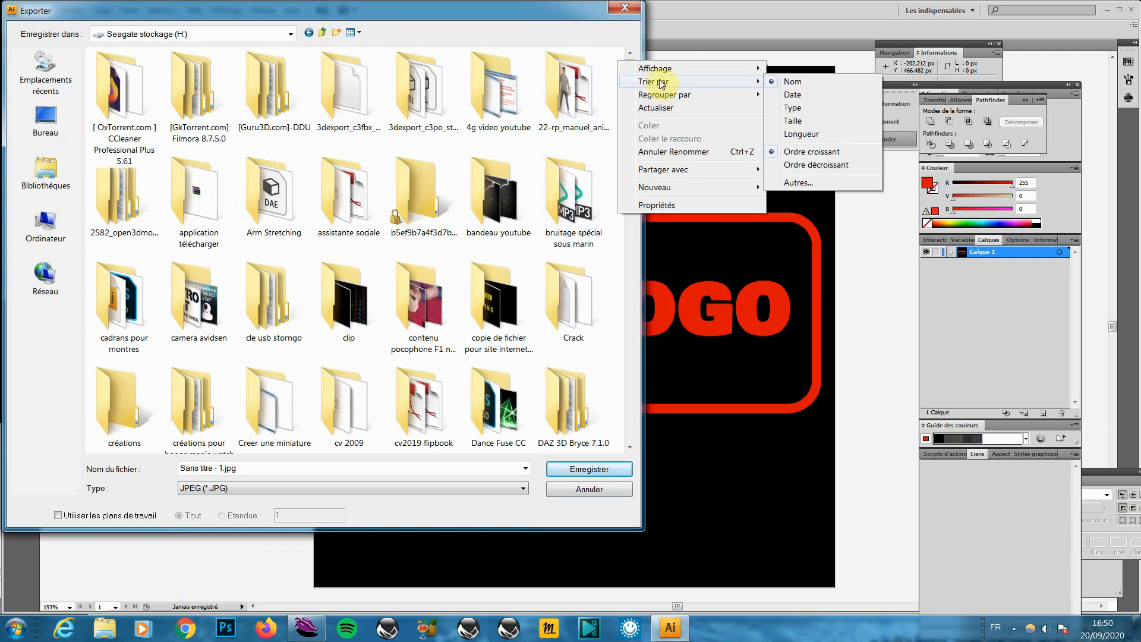
click(794, 95)
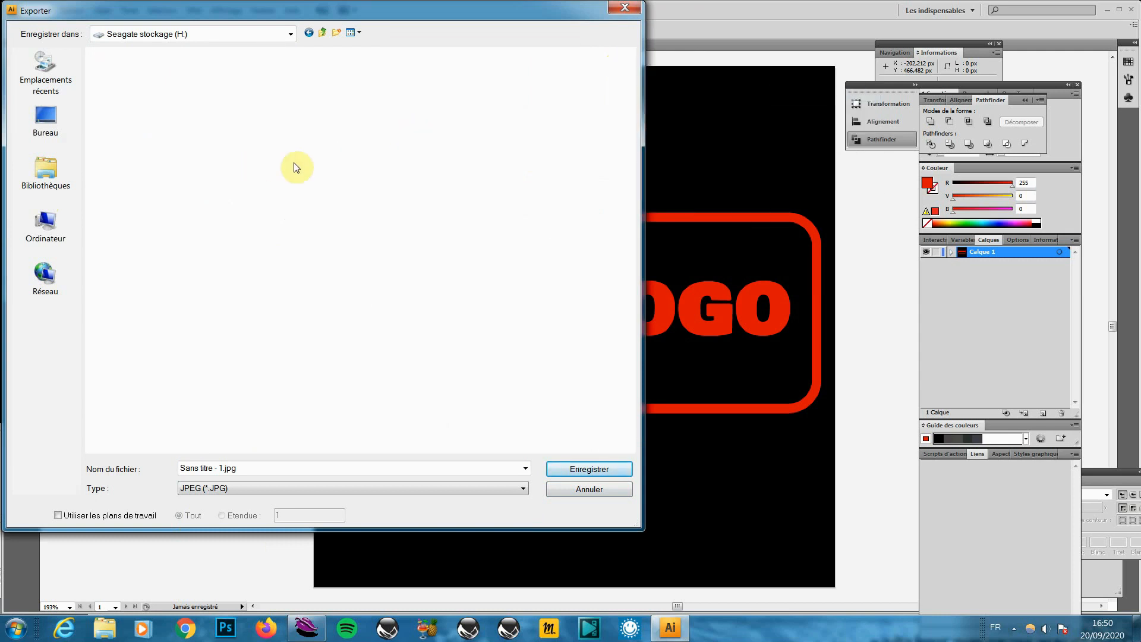
double_click(159, 143)
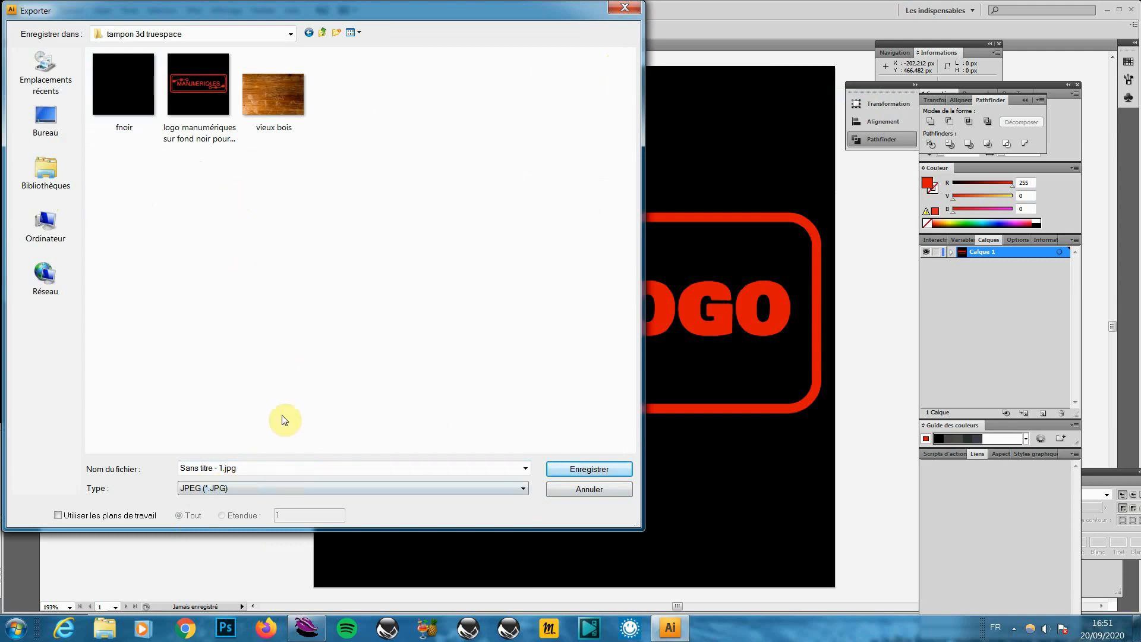
Name the exported file 'logo' and confirm the export
click(224, 467)
drag(224, 467, 171, 464)
text(LOGO)
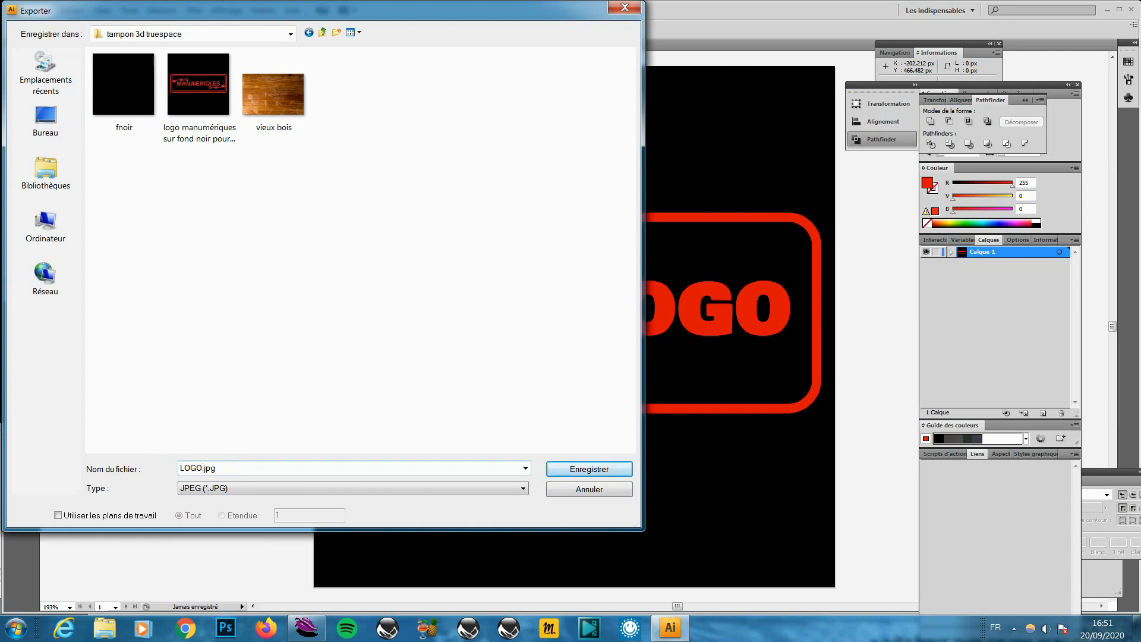
key(Caps_Lock)
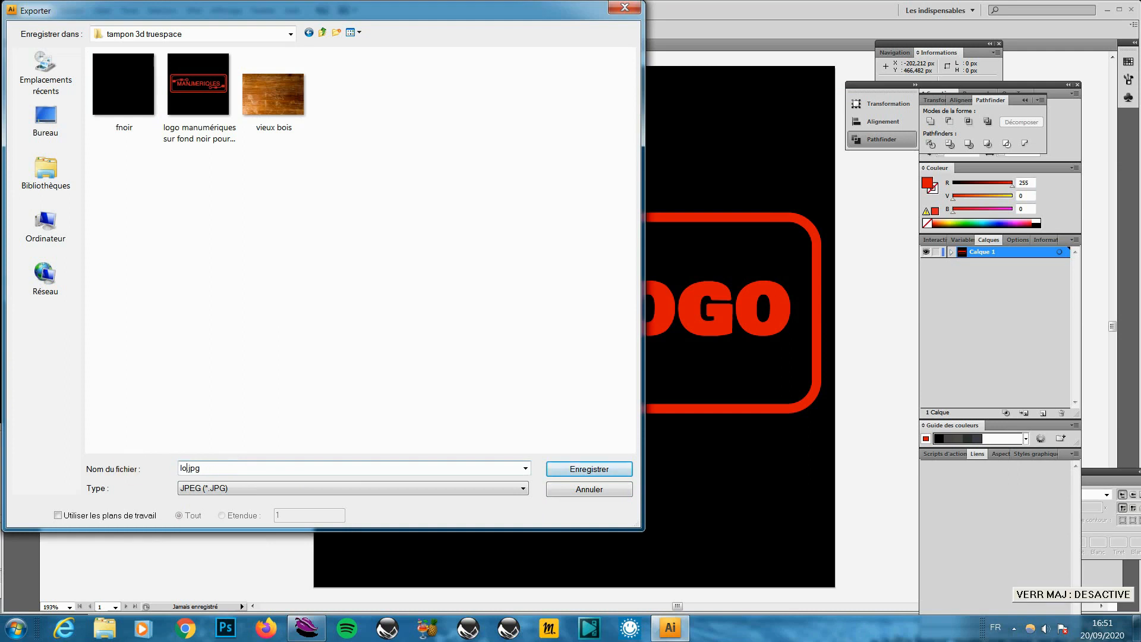
key(Return)
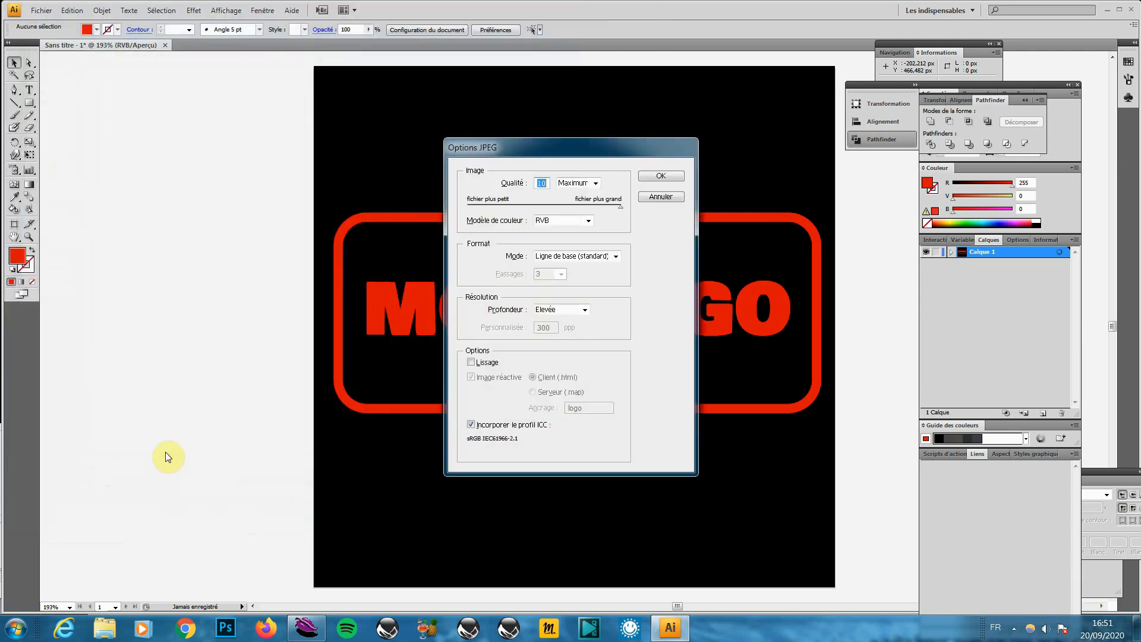
Accept the JPEG options, then delete the red frame and MON LOGO text
click(669, 180)
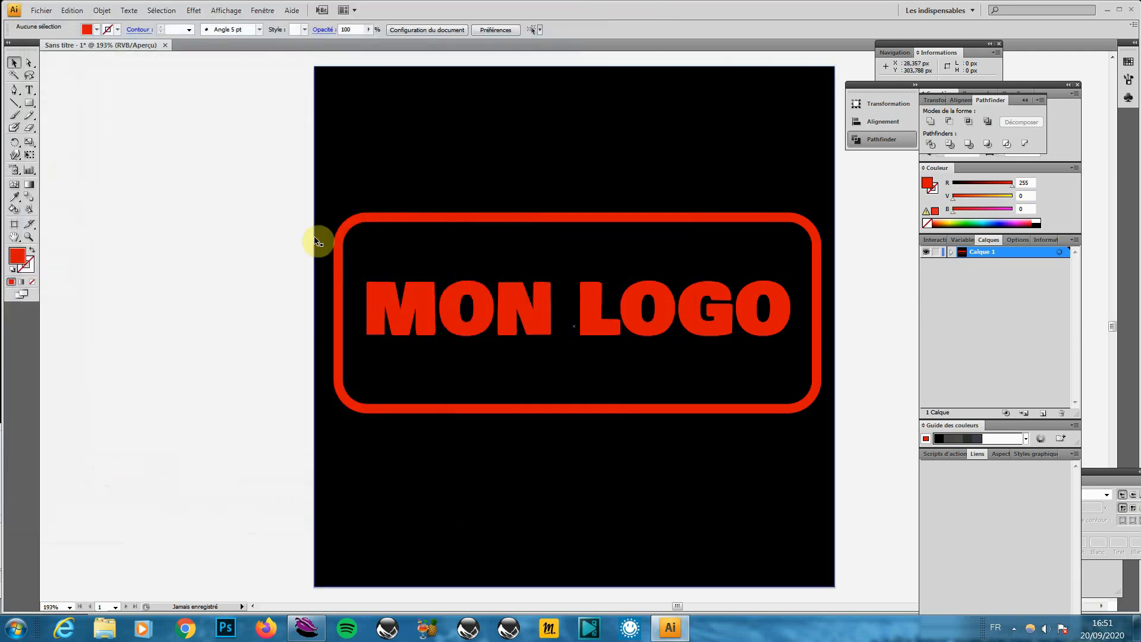
click(346, 224)
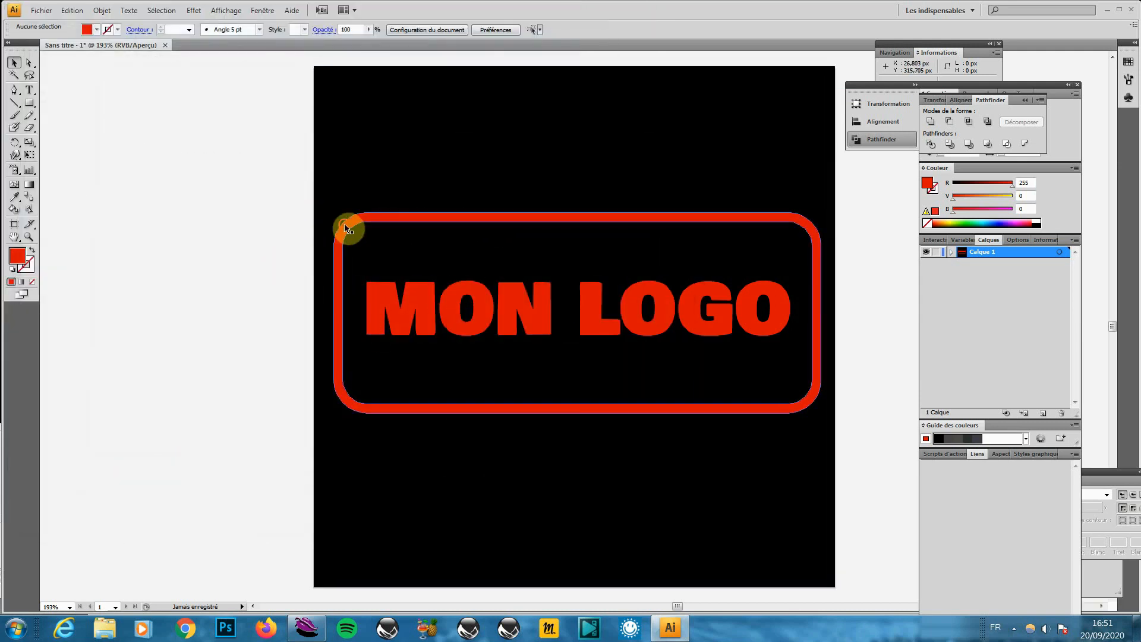
key(Delete)
click(380, 301)
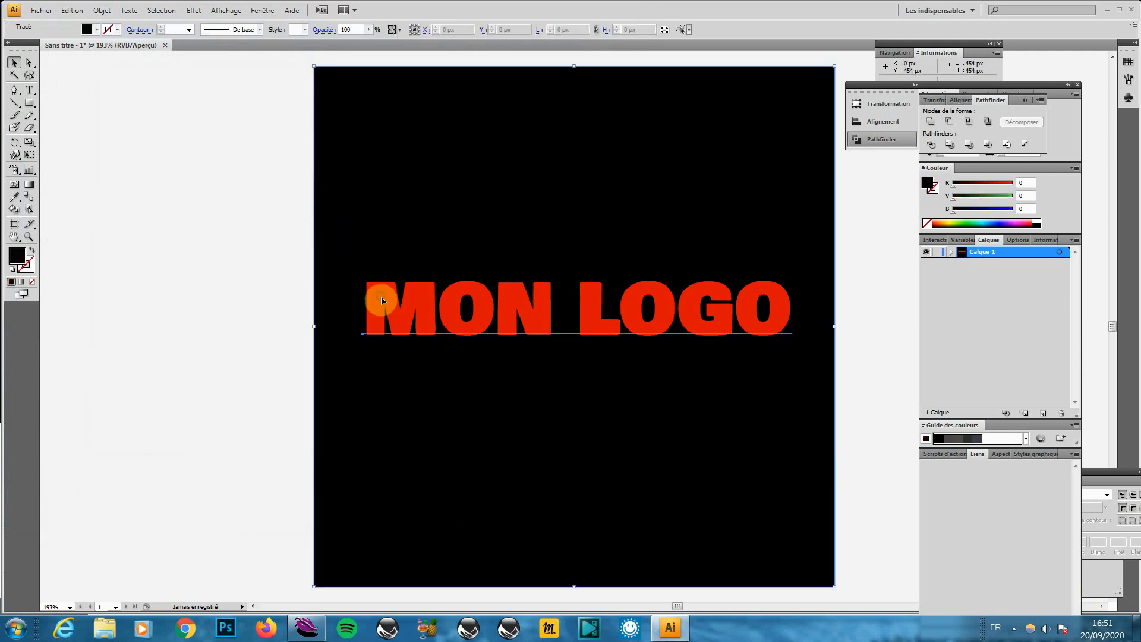
key(Delete)
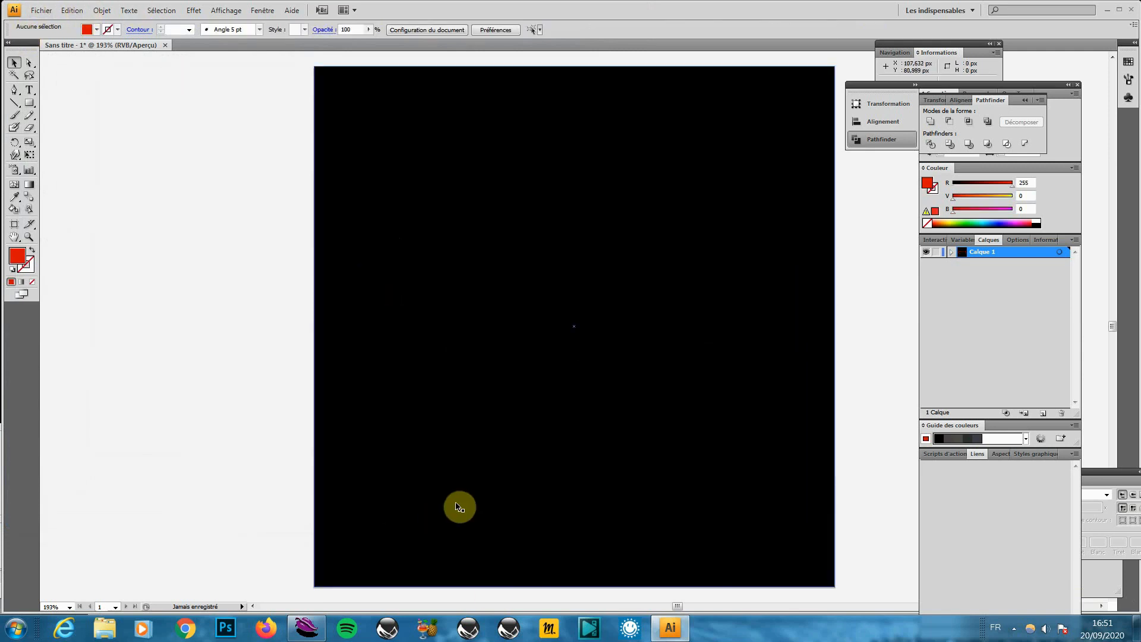
Select the black square and start a new export, then cancel it
click(323, 101)
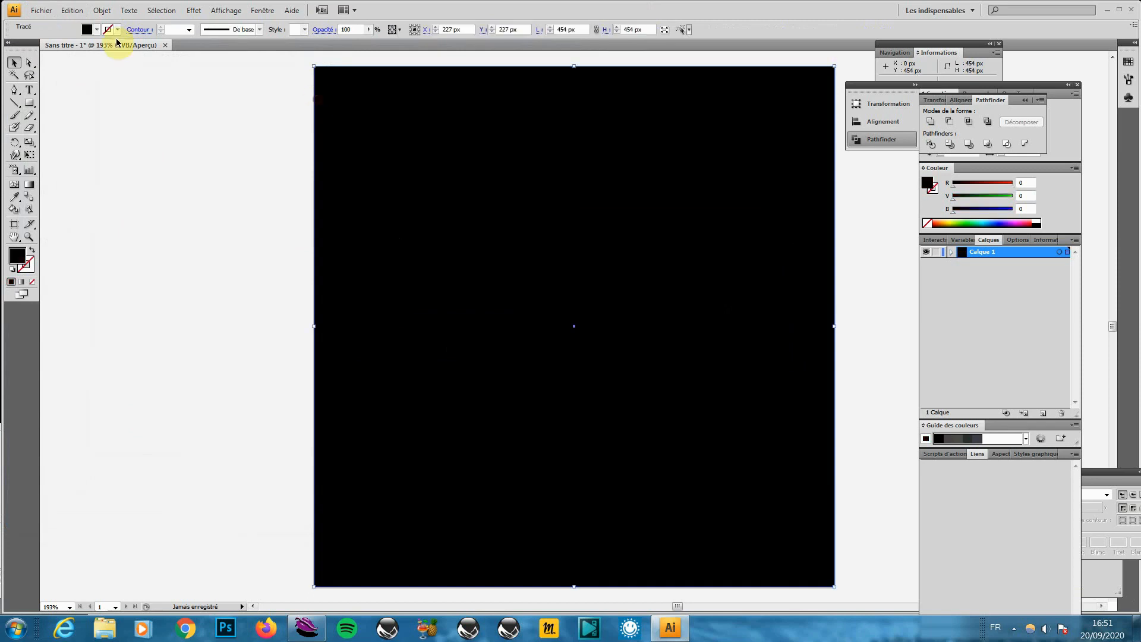
click(42, 10)
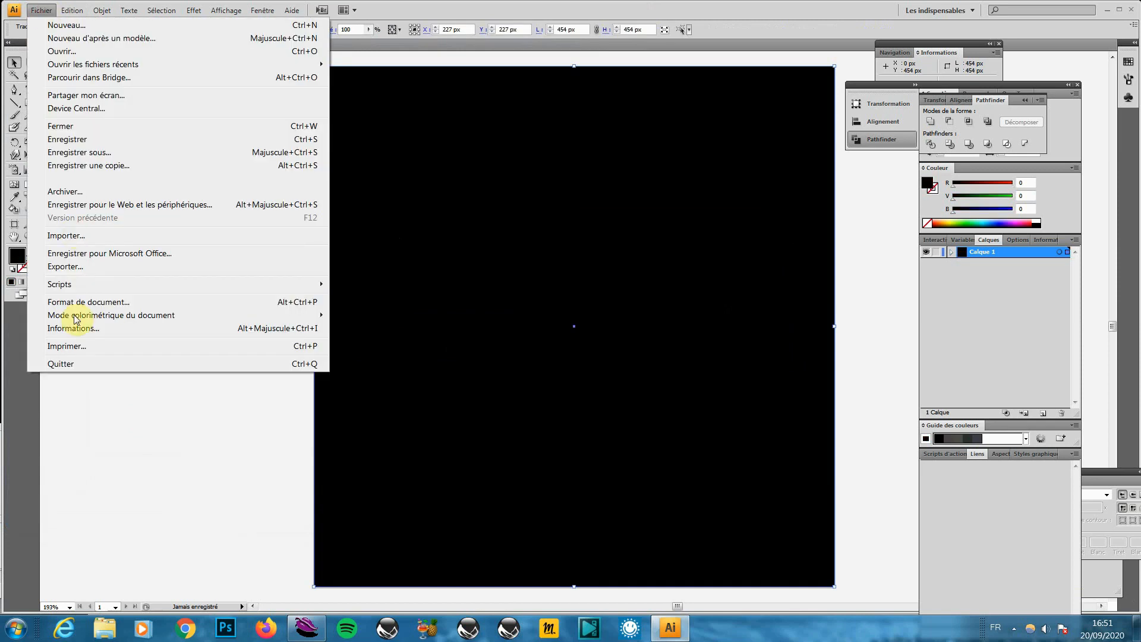
click(115, 271)
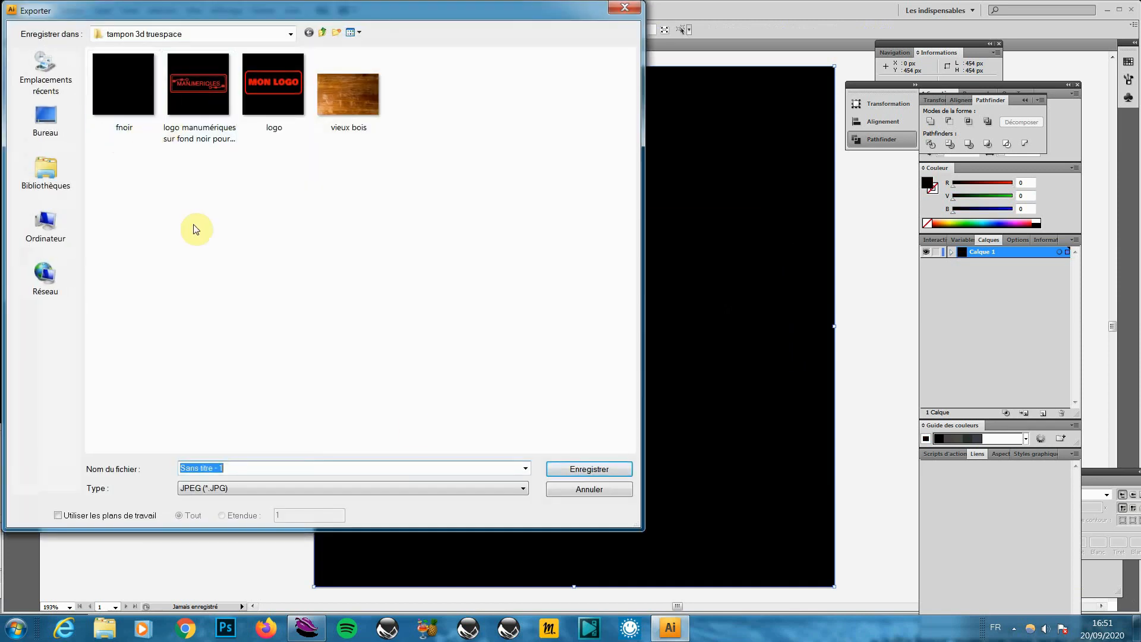
click(597, 493)
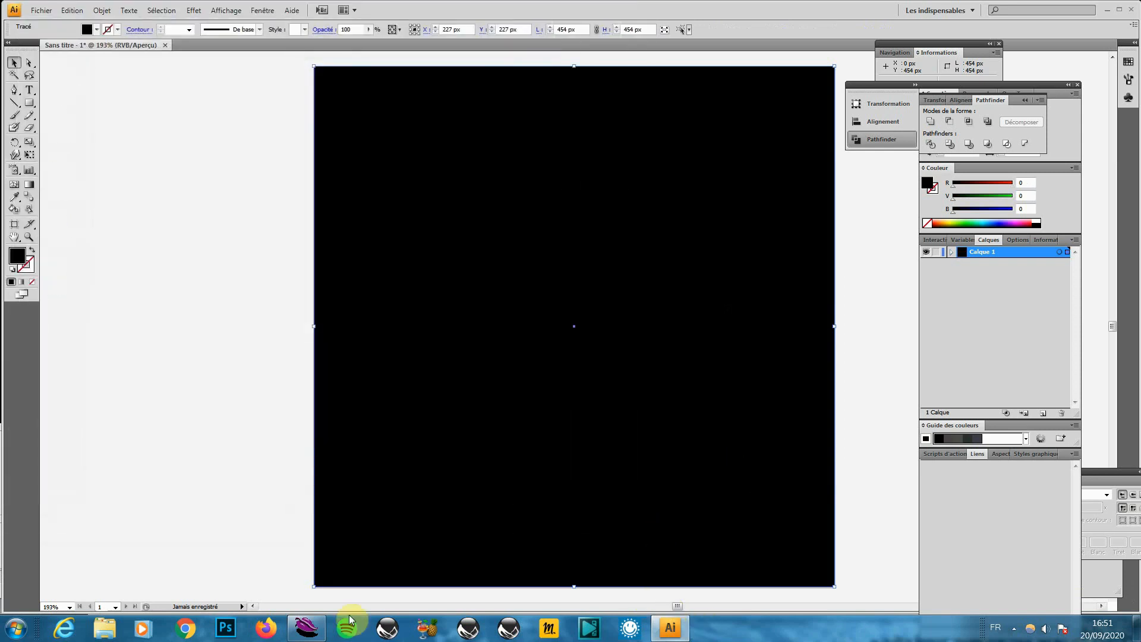
In the stamp scene's zoomed-out top view, add a flat square plane at the centre
click(307, 628)
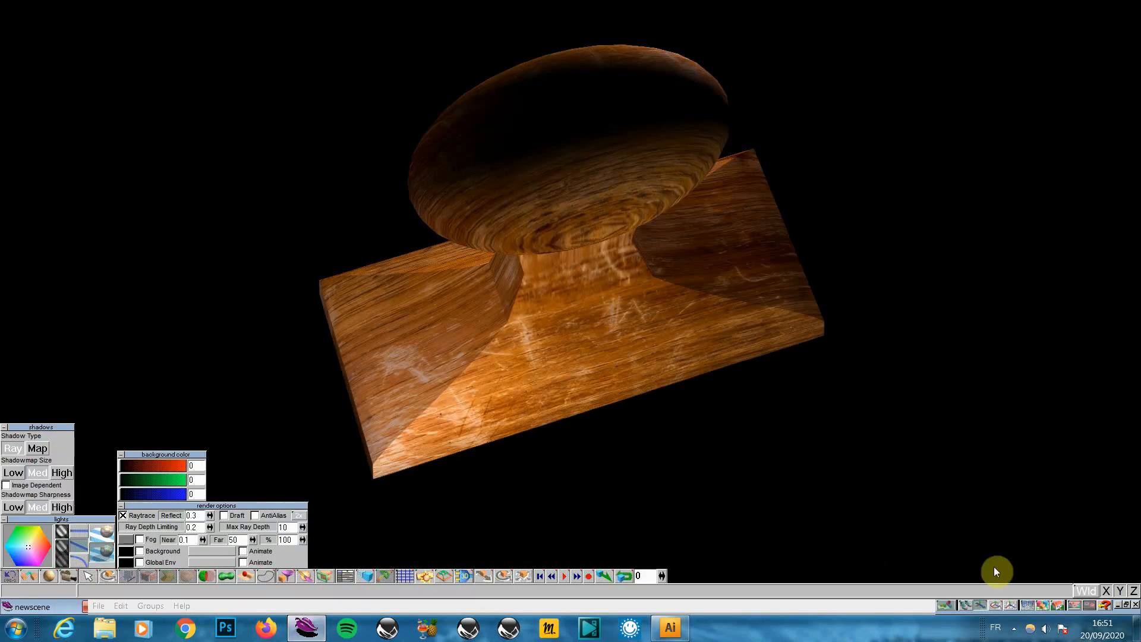
click(1044, 607)
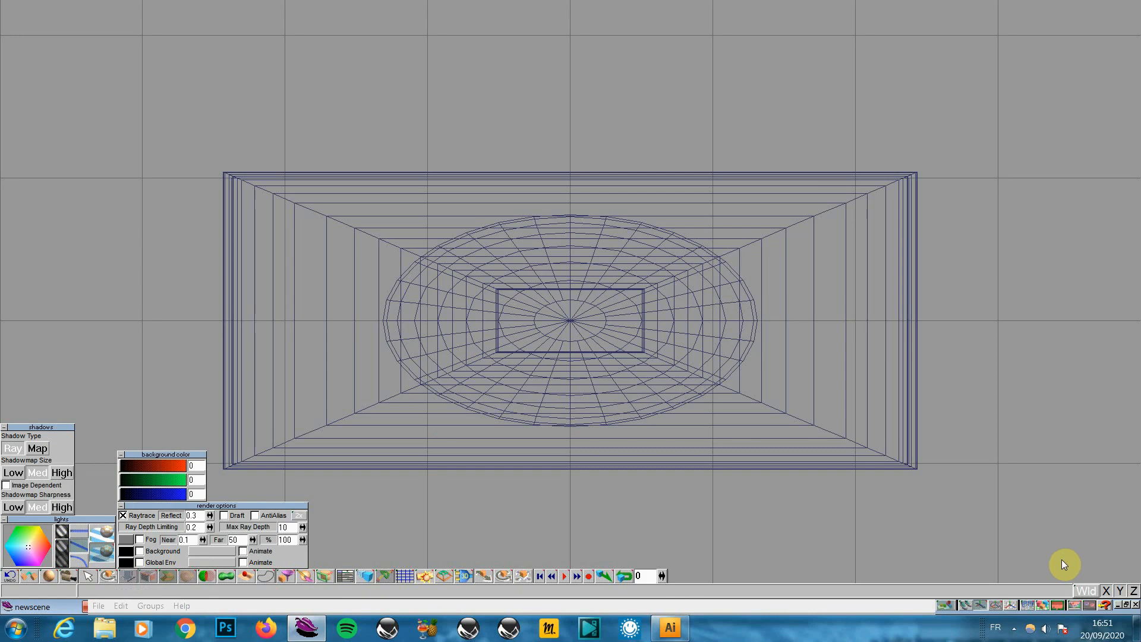
click(1011, 604)
drag(1019, 498, 984, 551)
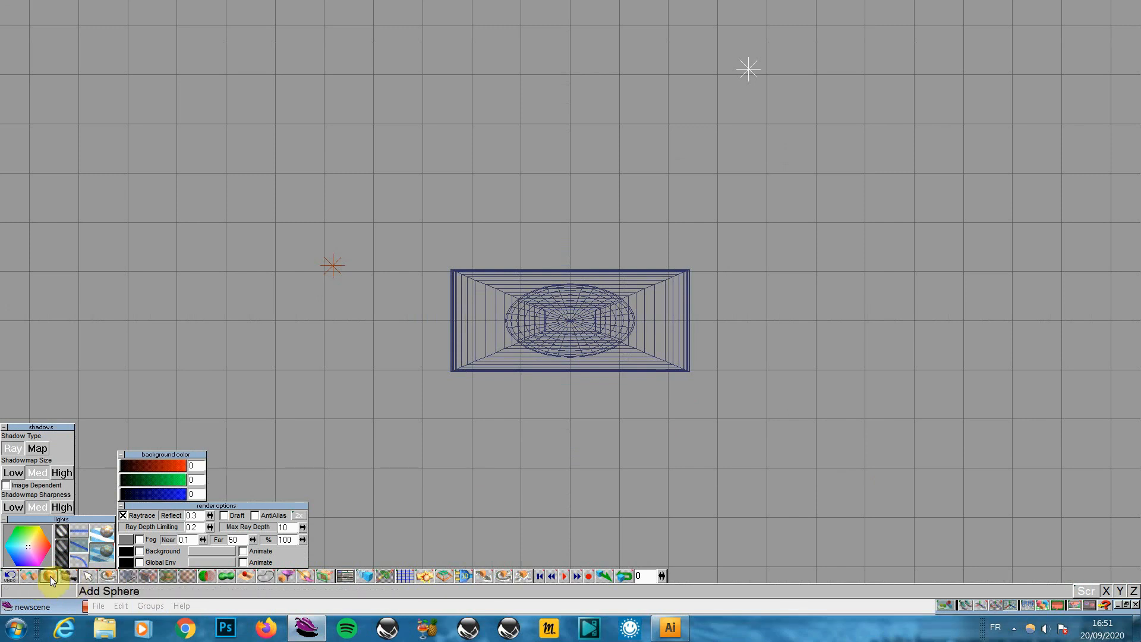
click(68, 576)
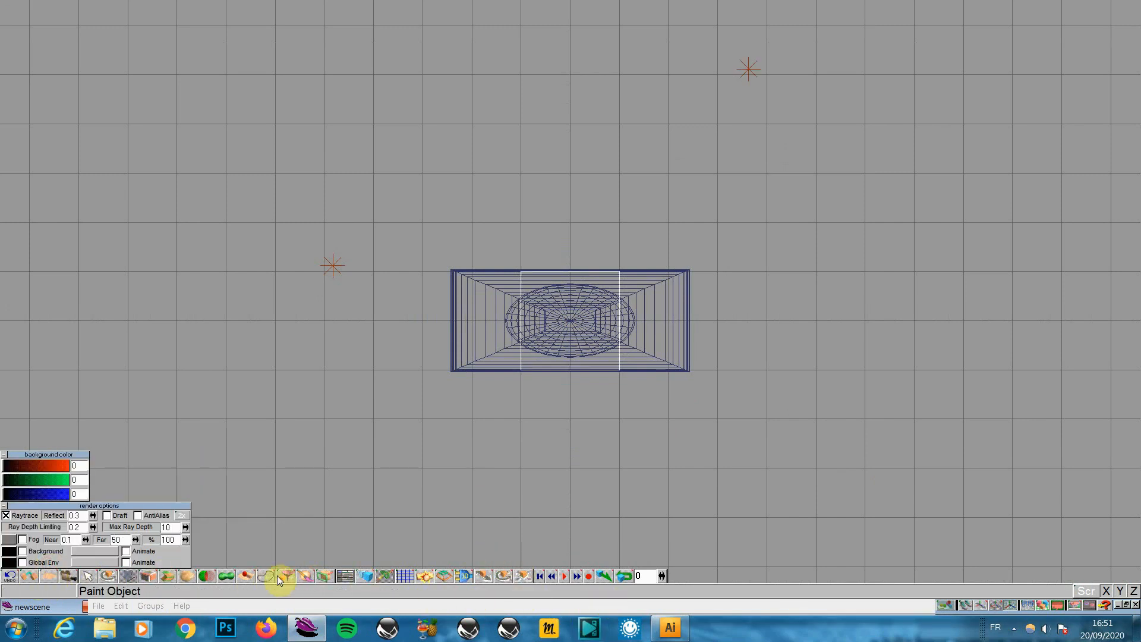
Swap the material's vieux bois texture map for the logo.jpg image
drag(290, 575, 284, 551)
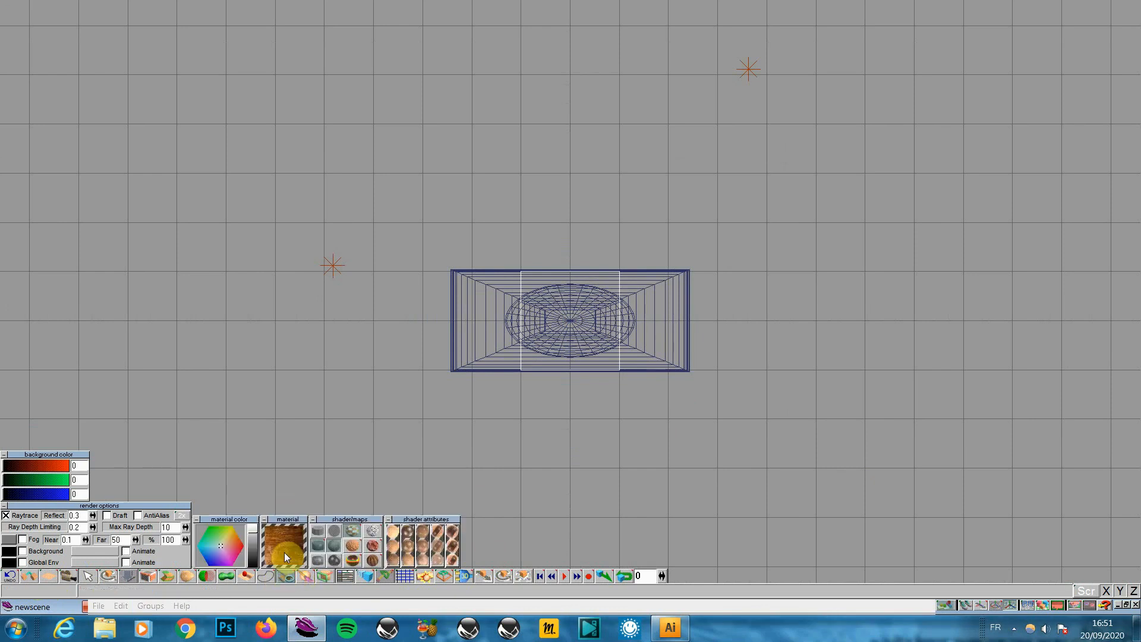
click(353, 527)
click(351, 489)
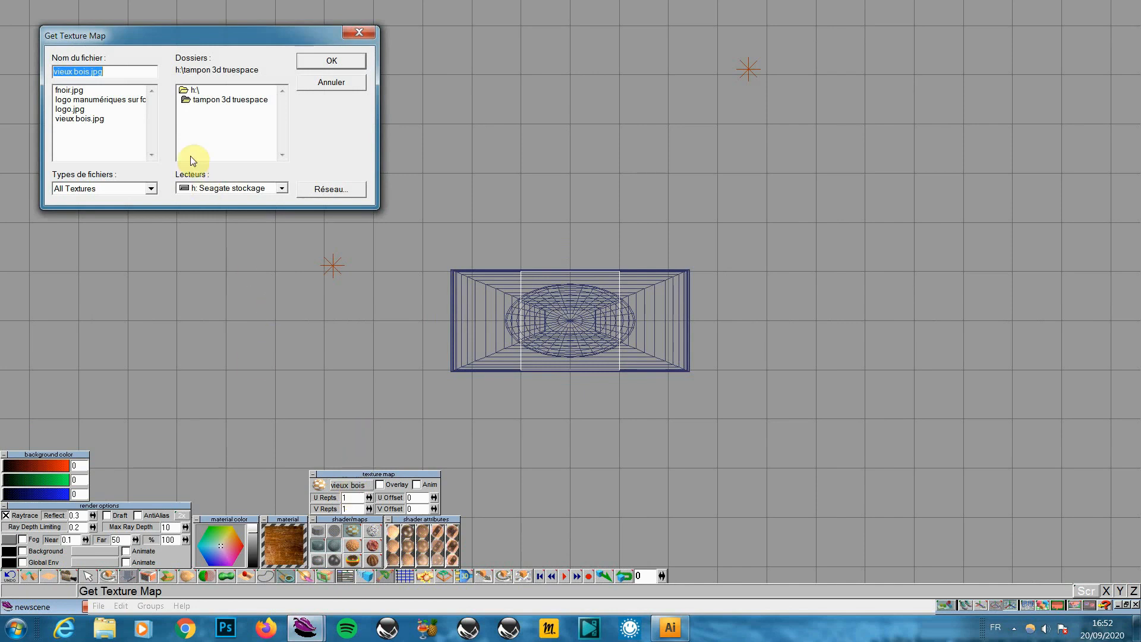
double_click(71, 111)
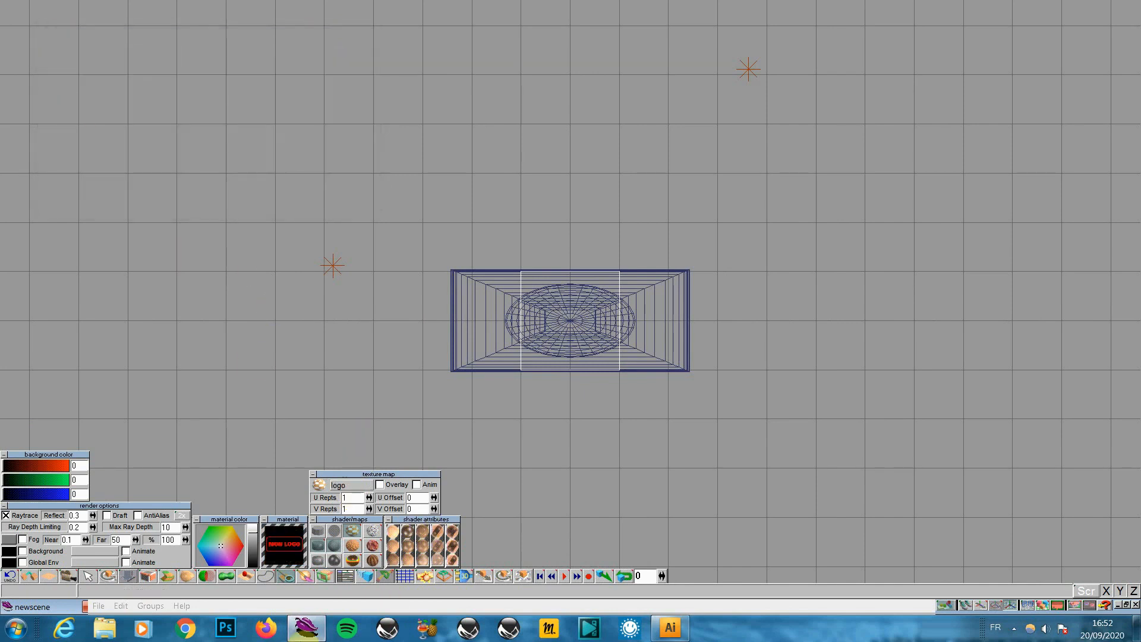
Paint the logo material onto the plane and rotate it around the Z axis
click(287, 576)
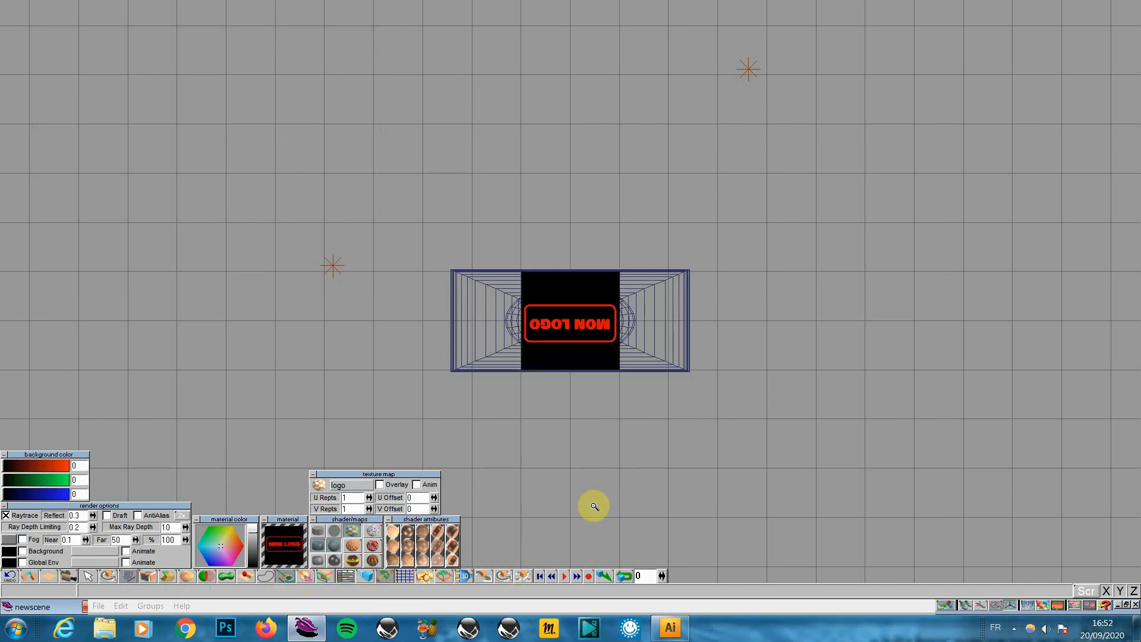
click(502, 577)
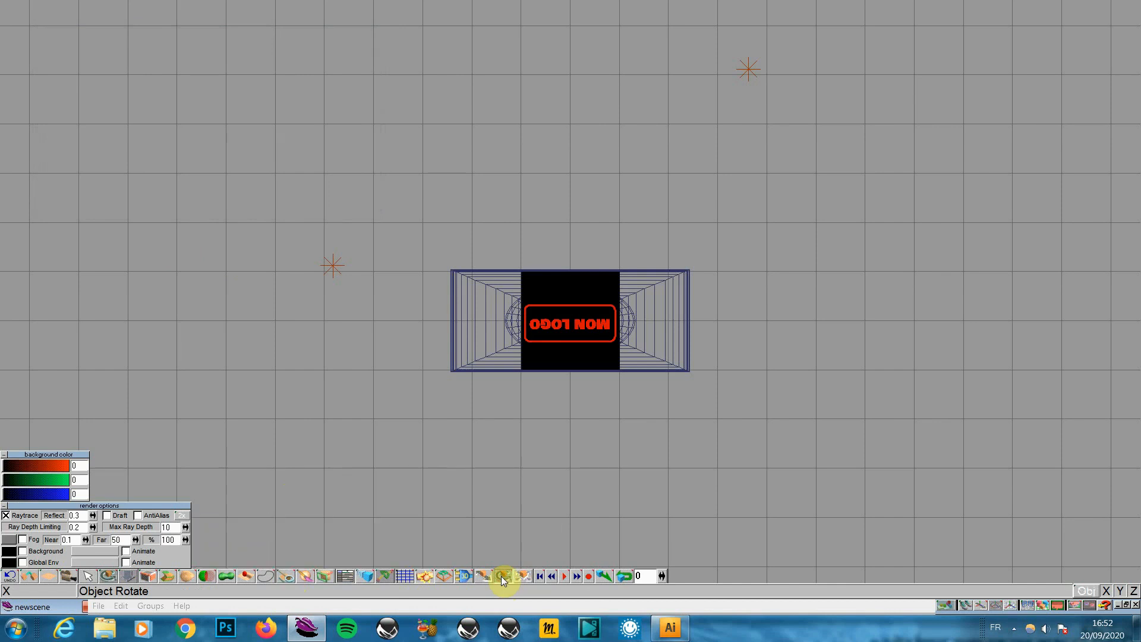
right_click(501, 575)
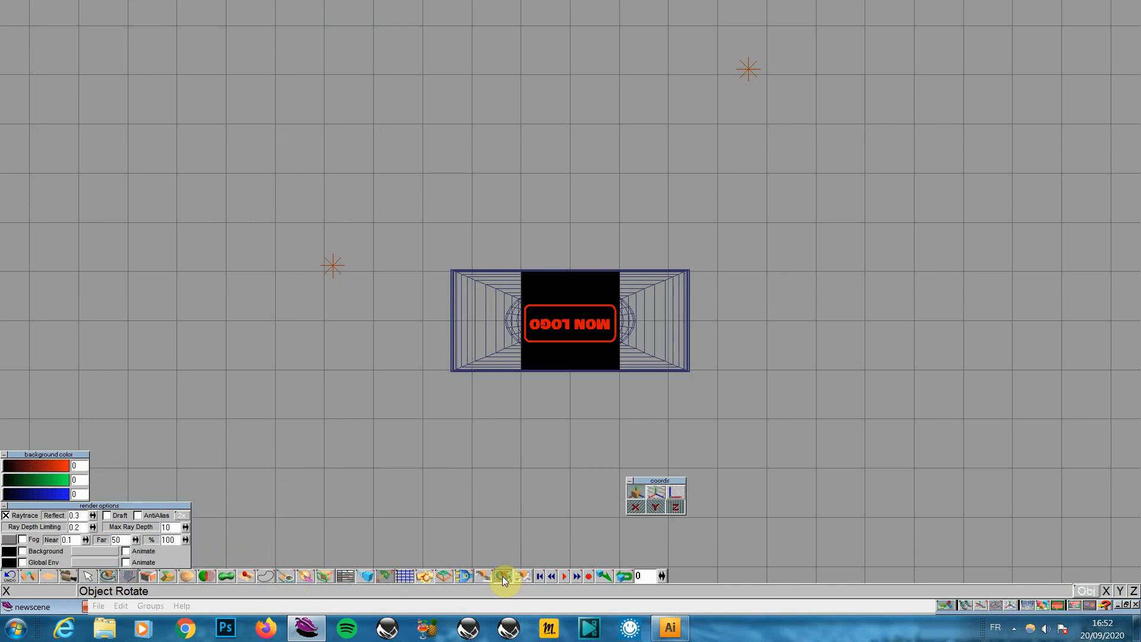
click(677, 508)
right_drag(570, 321, 909, 321)
right_drag(643, 391, 638, 391)
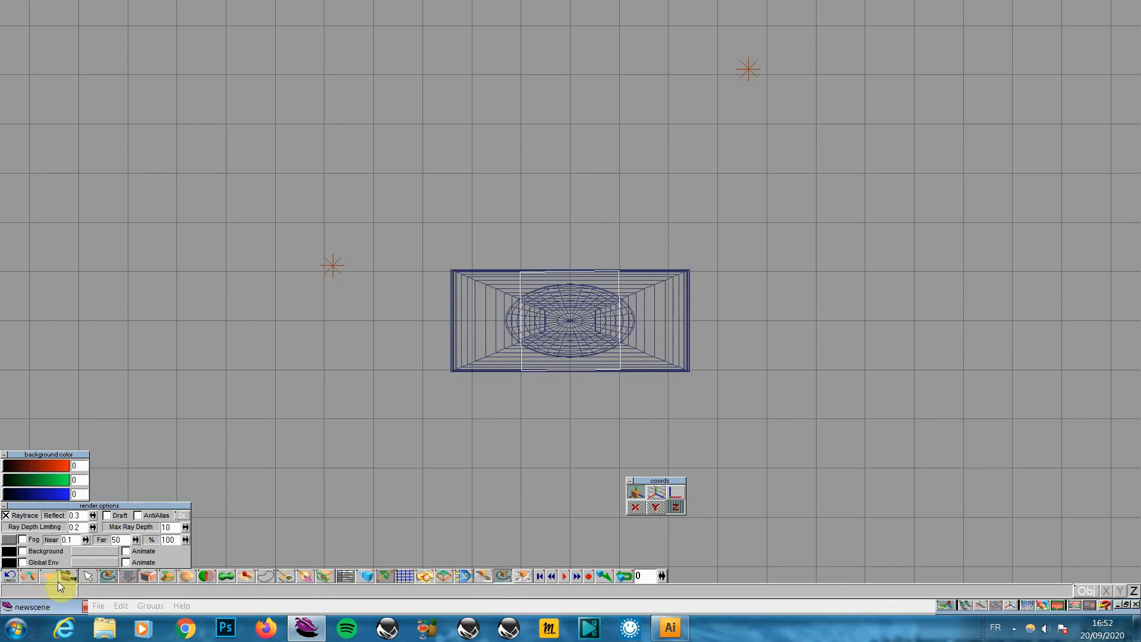
Set the plane's Z rotation to 180° in the object info and render to check the logo
right_click(88, 577)
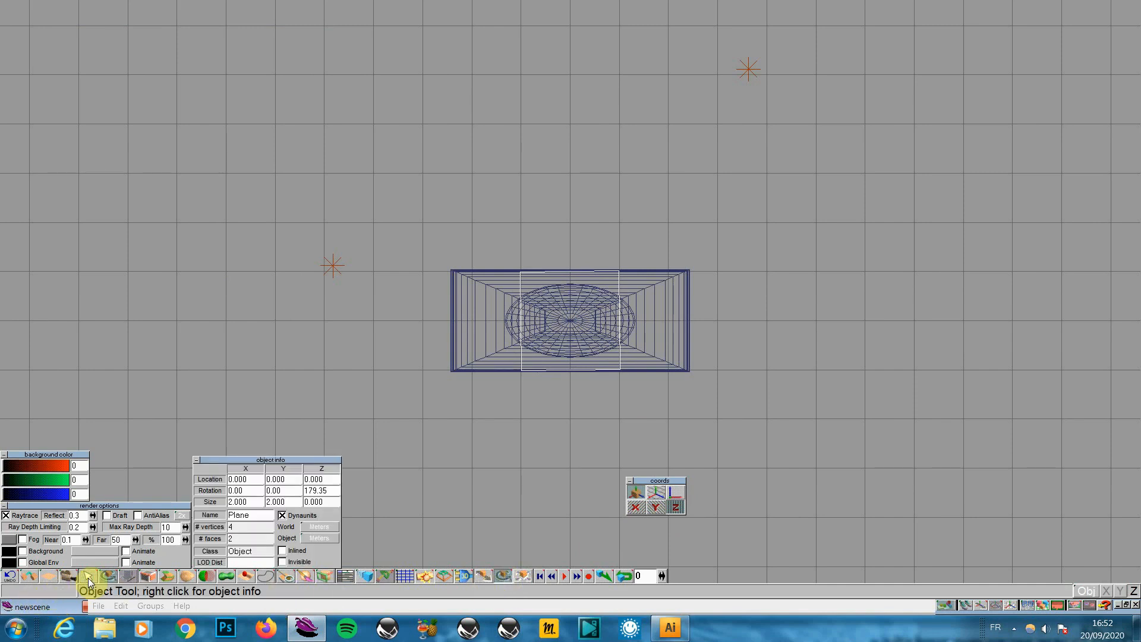
drag(339, 494, 275, 502)
text(180)
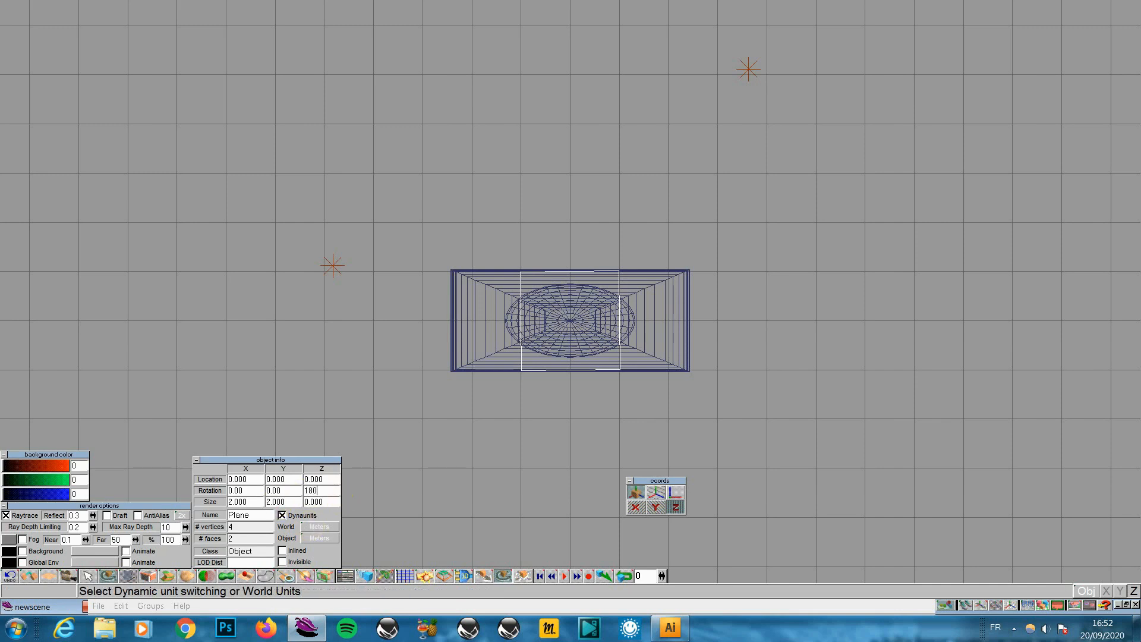
key(Return)
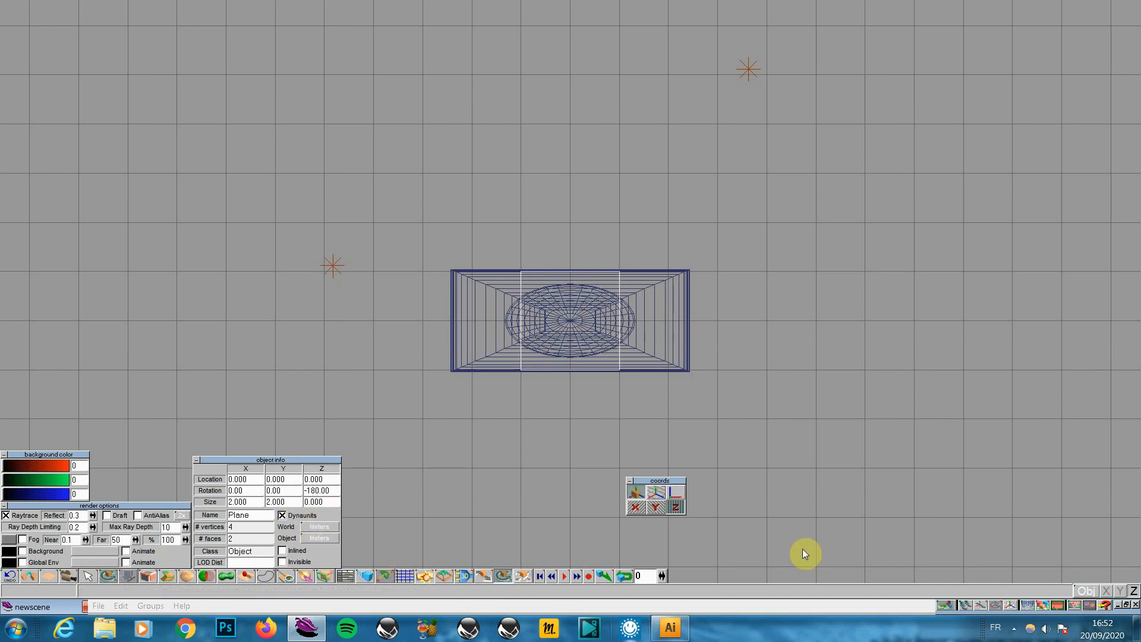
drag(1043, 605, 1042, 585)
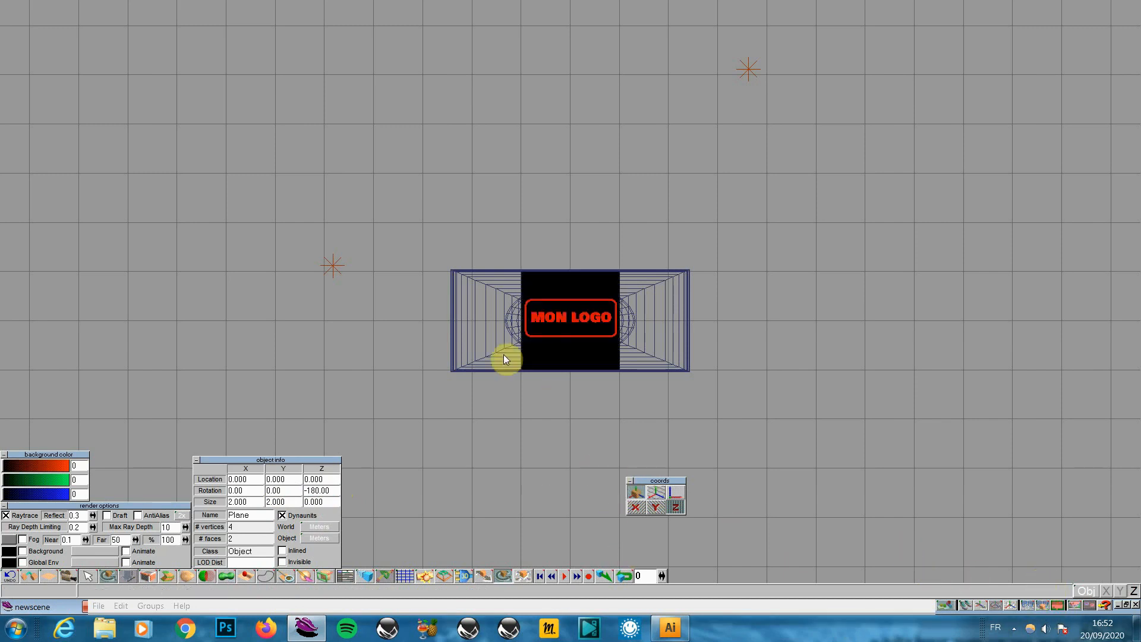
Scale the plane evenly on X and Z to 5.242 units
click(524, 575)
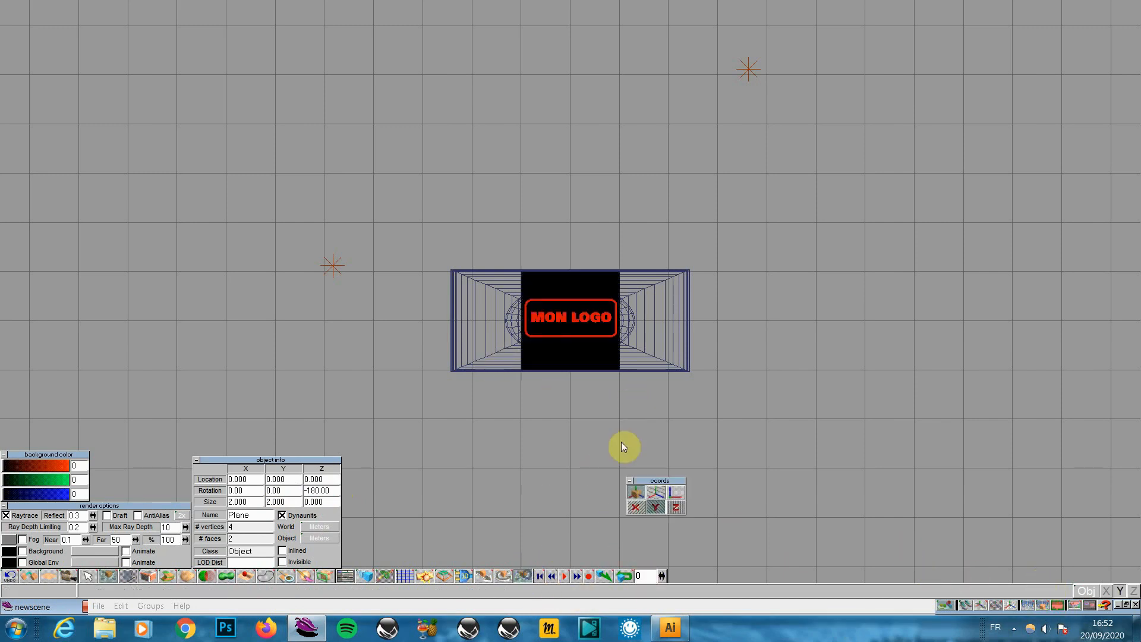
click(676, 506)
click(637, 507)
drag(600, 475, 612, 463)
drag(487, 500, 562, 500)
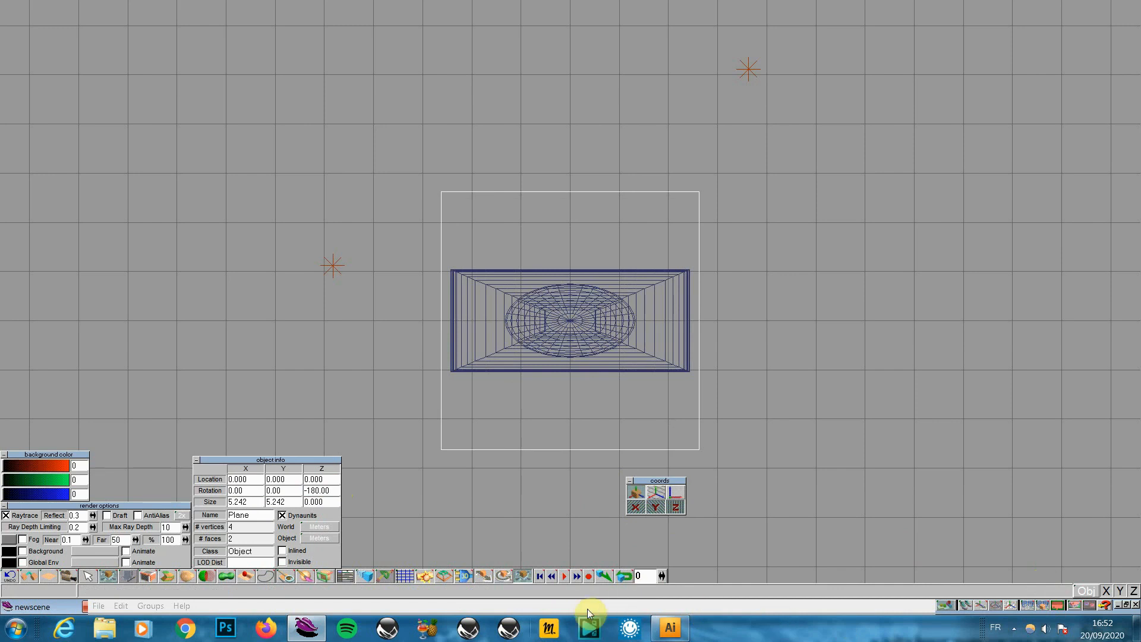
Shrink the logo plane to 4.868 × 4.868 and re-render the preview
click(1036, 606)
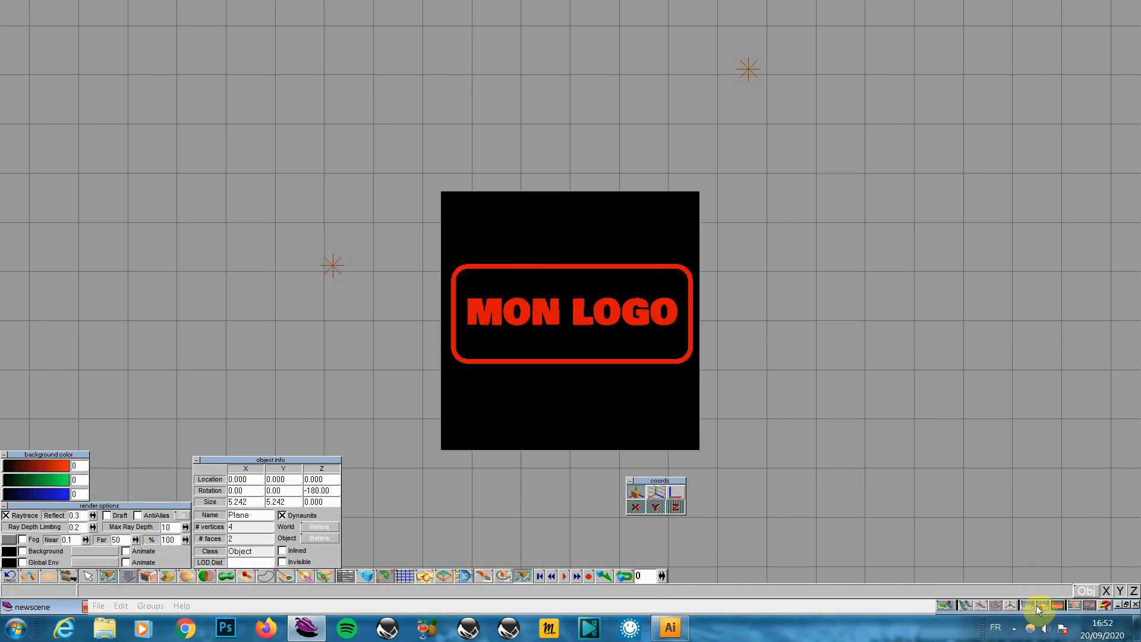
click(1037, 606)
click(521, 576)
drag(620, 509, 601, 521)
click(1040, 604)
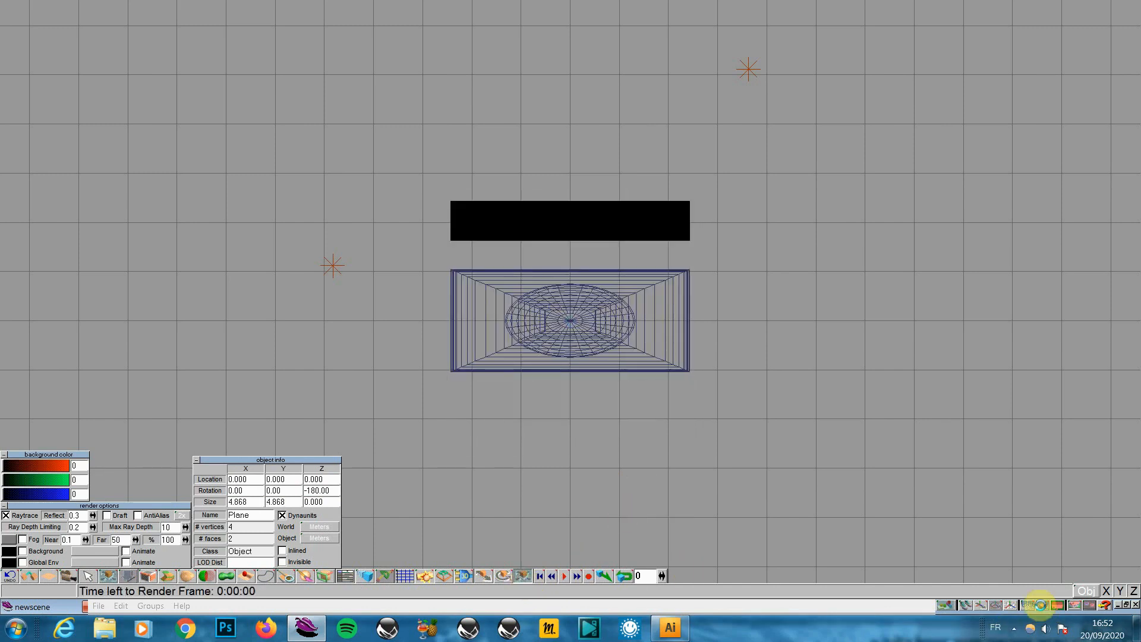
click(1039, 605)
click(1040, 604)
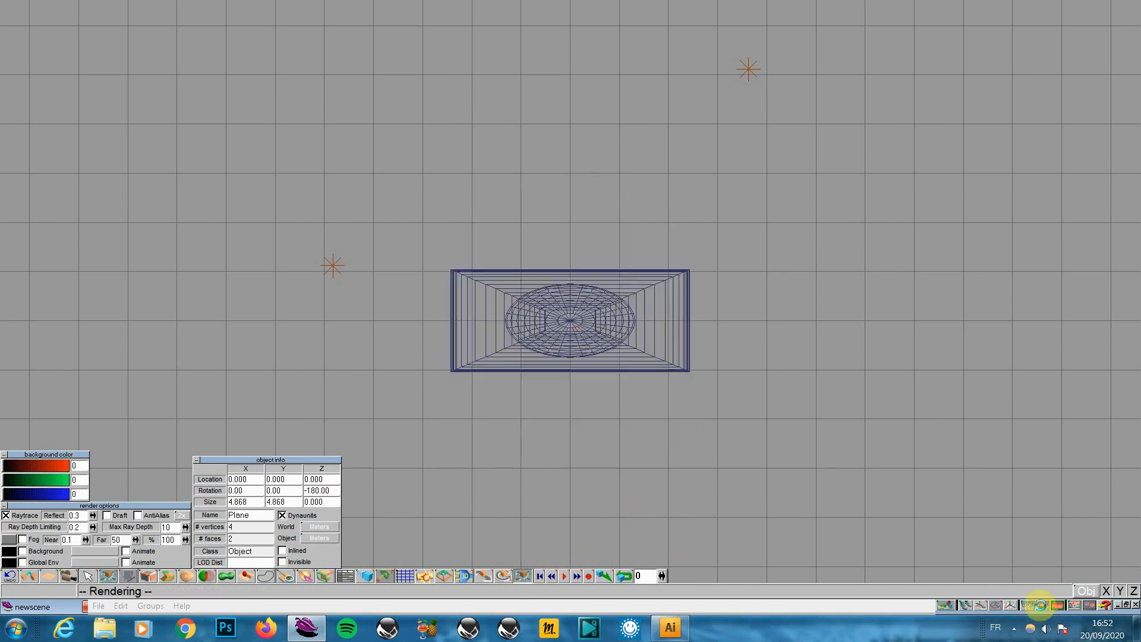
click(1040, 605)
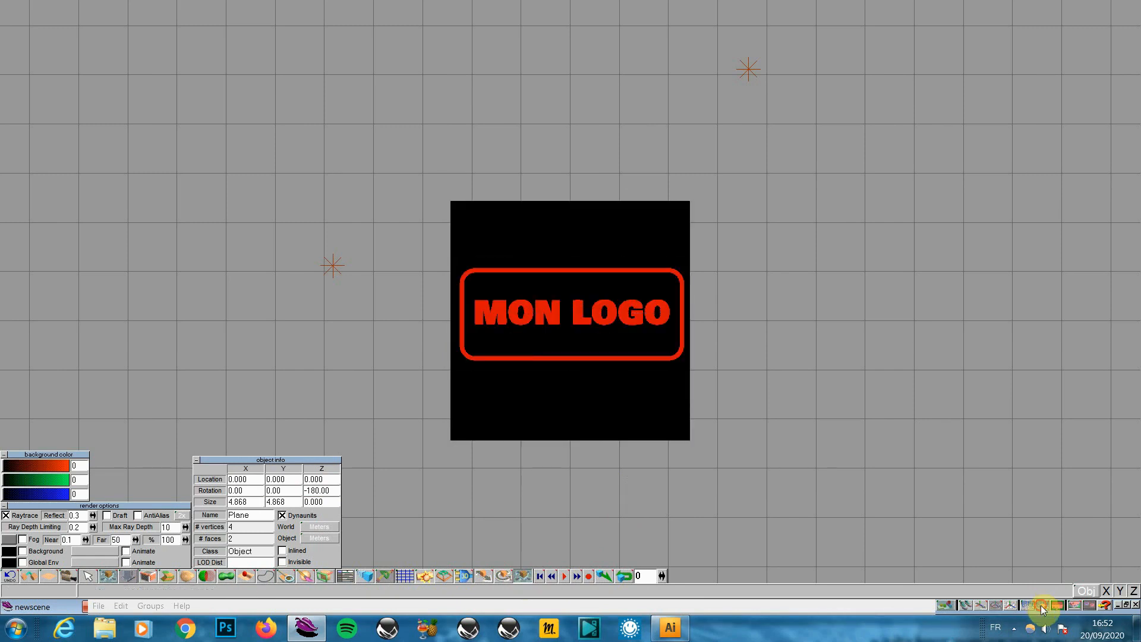
click(1039, 604)
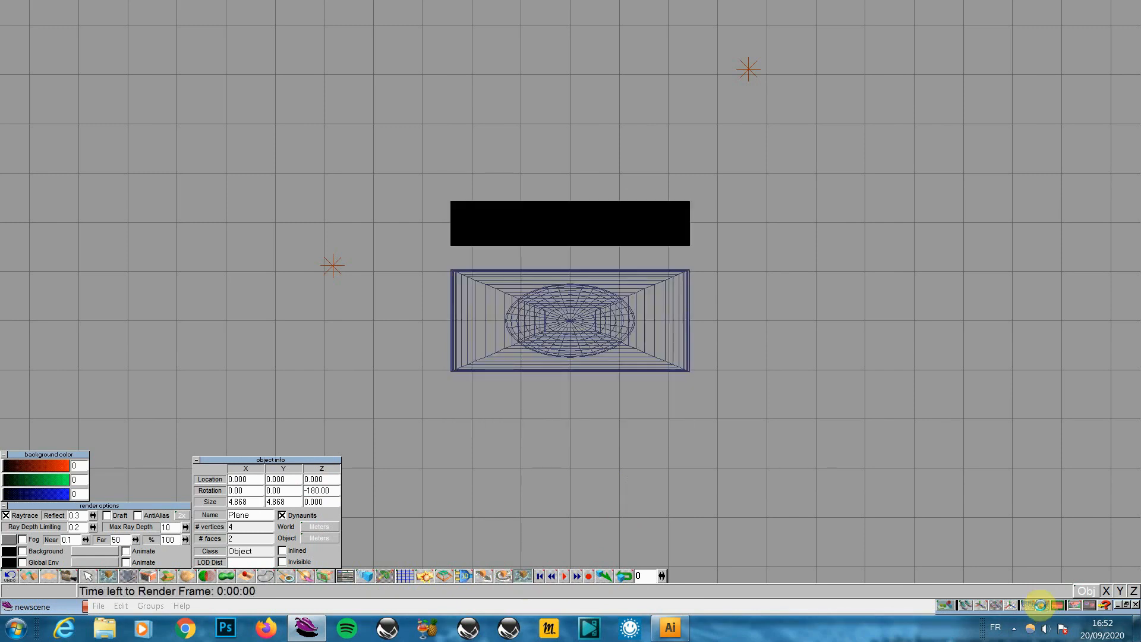
Move the plane along Y only to 0.190 and render to check its position
right_click(478, 577)
click(636, 508)
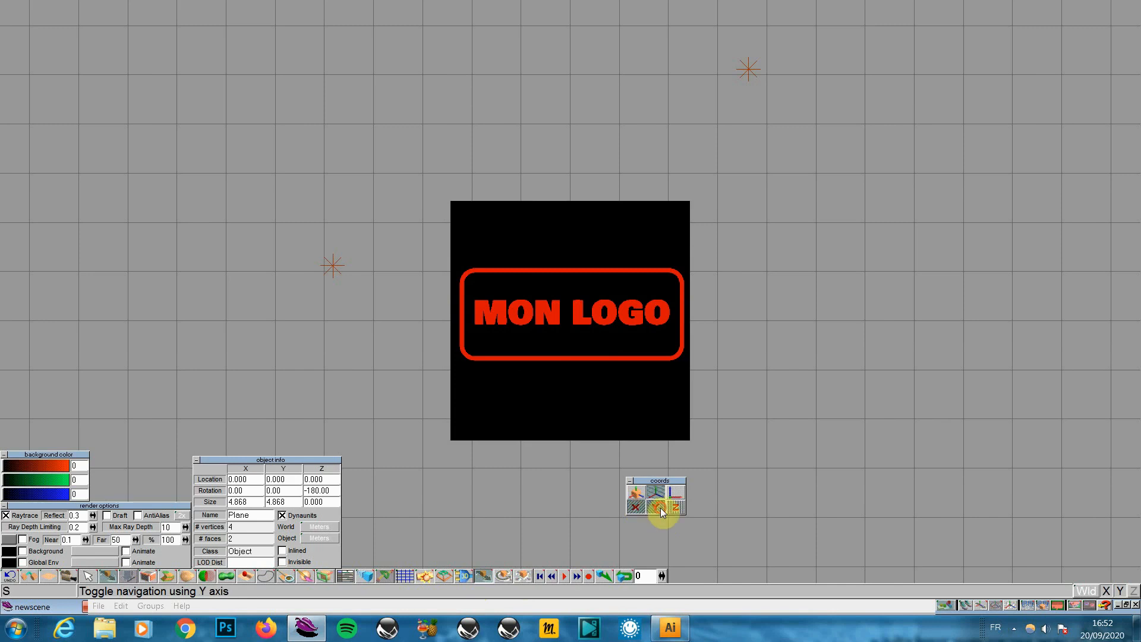
click(660, 508)
click(660, 508)
click(635, 507)
drag(653, 434, 654, 443)
click(1044, 602)
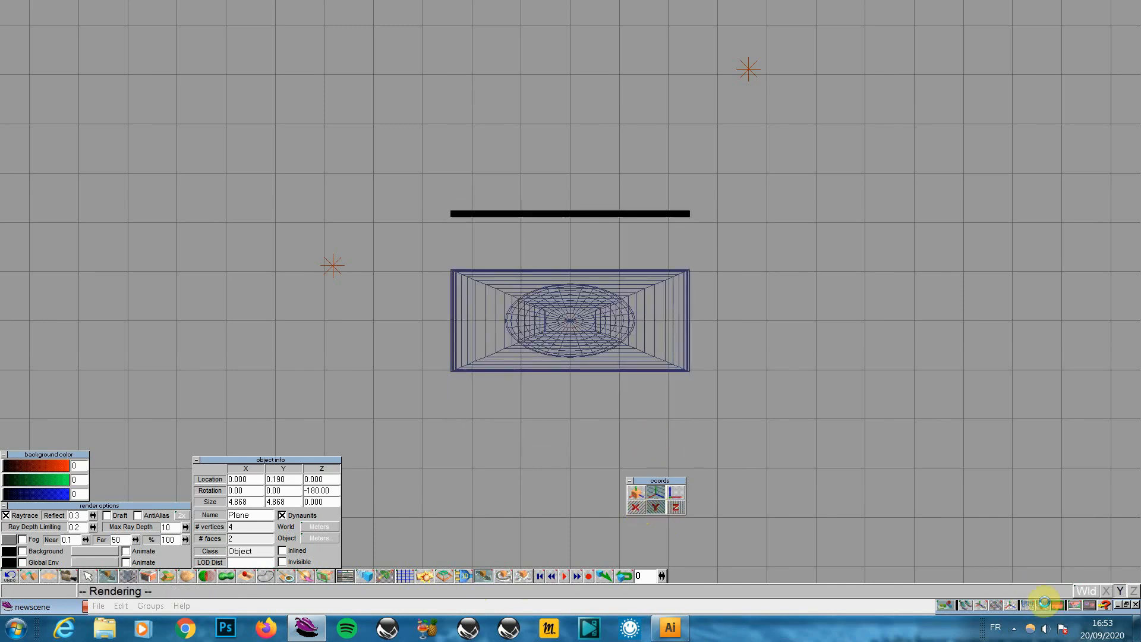
click(1044, 602)
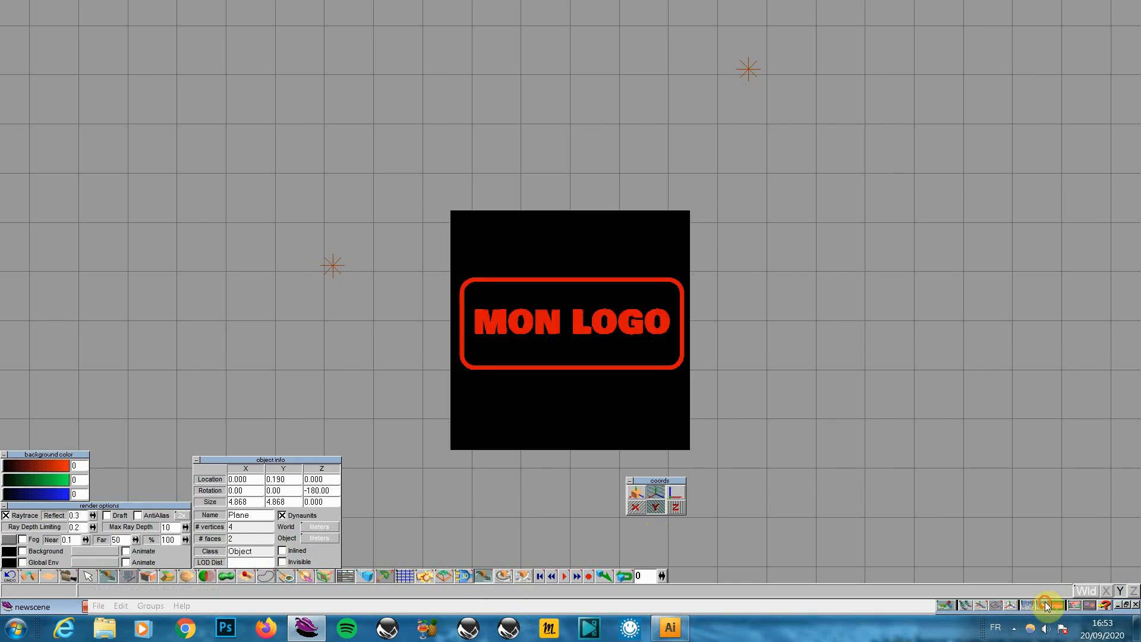
click(1042, 603)
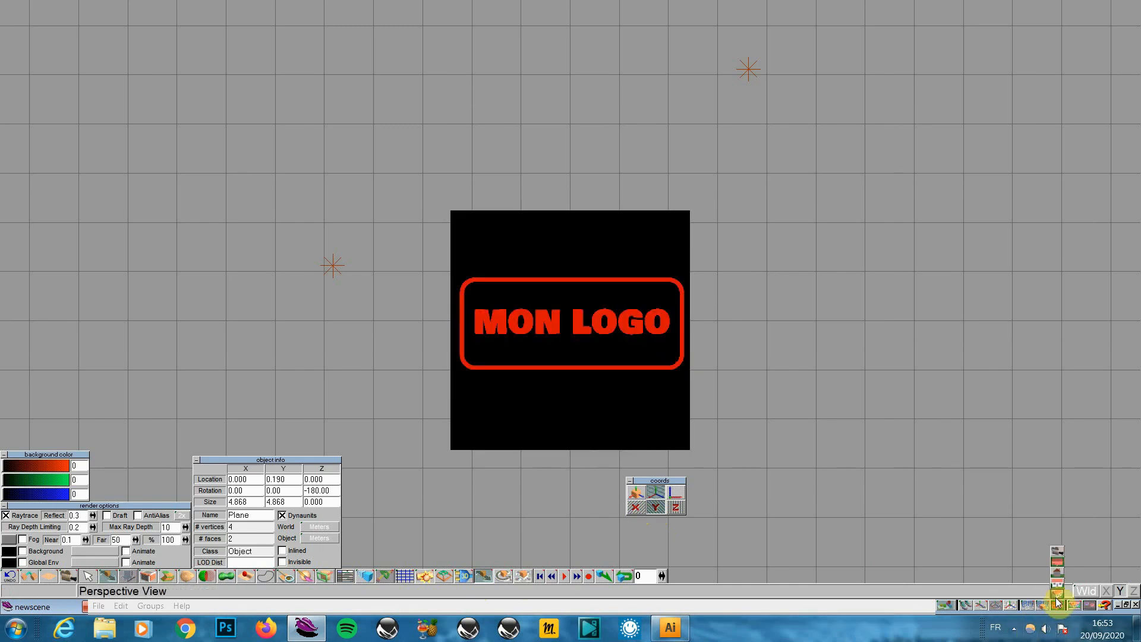
Render the whole scene in perspective, then frame the stamp handle in the left side view
click(1057, 603)
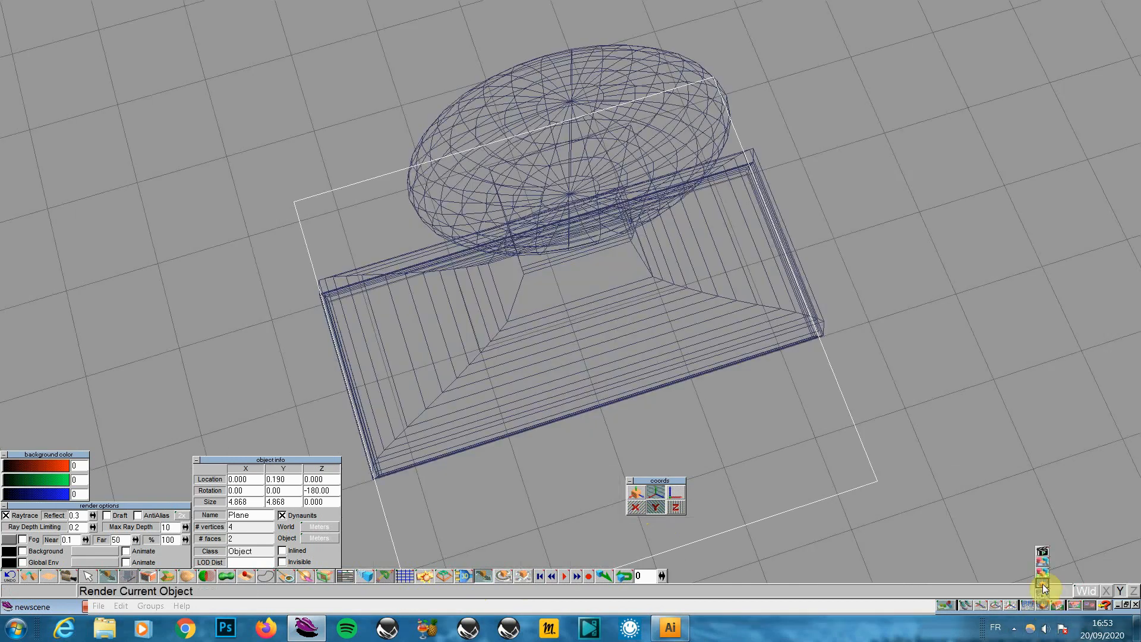
click(1049, 601)
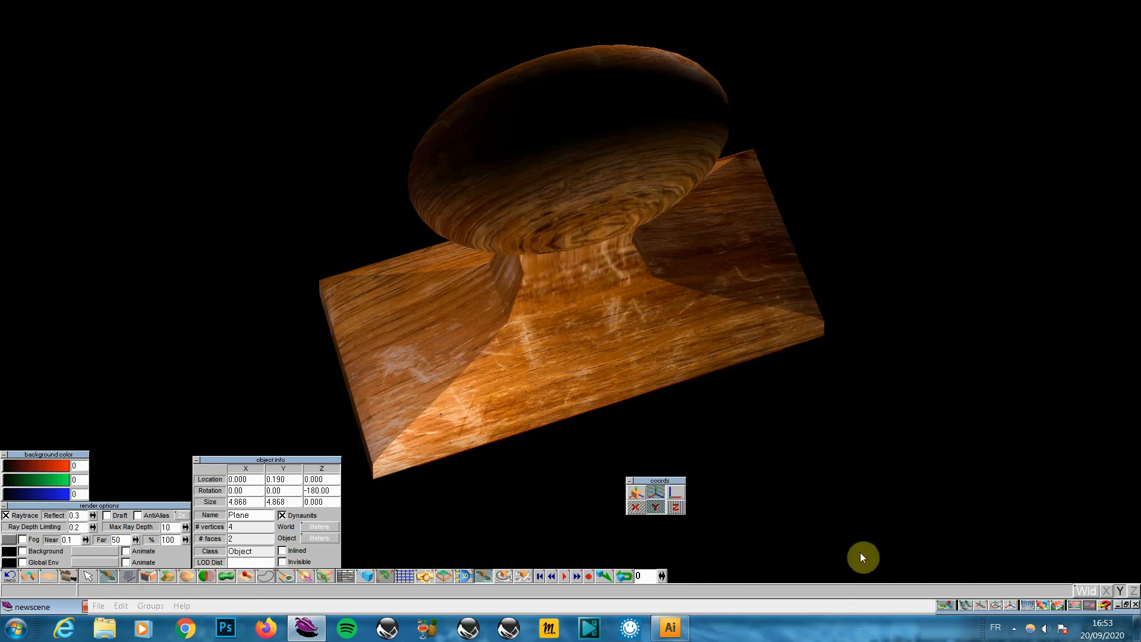
drag(1059, 606, 1057, 569)
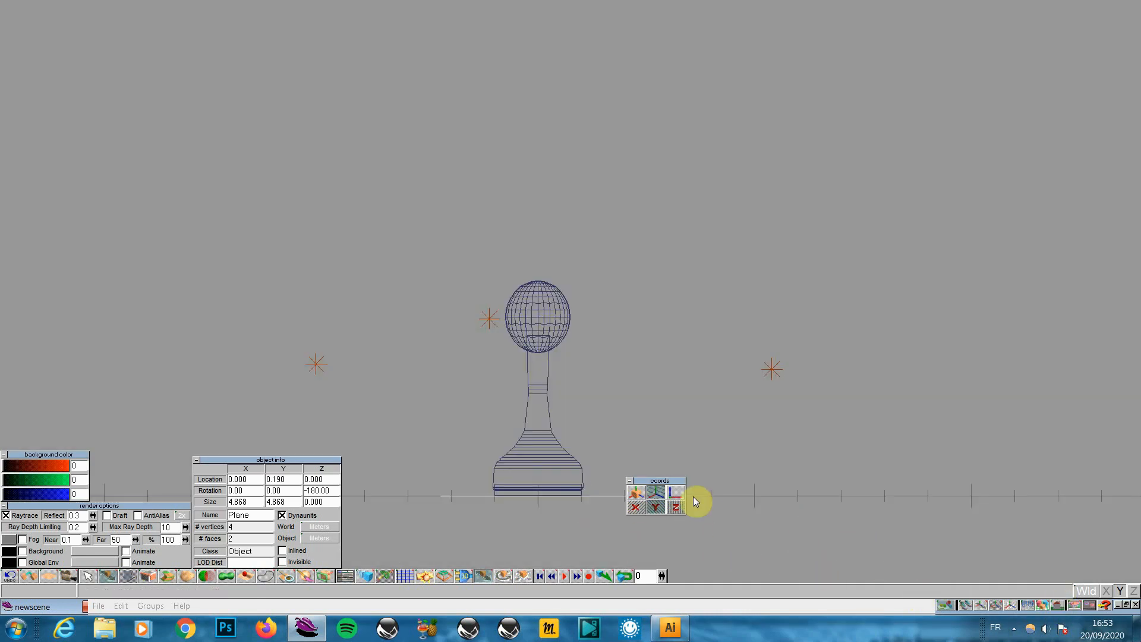
drag(735, 442, 737, 444)
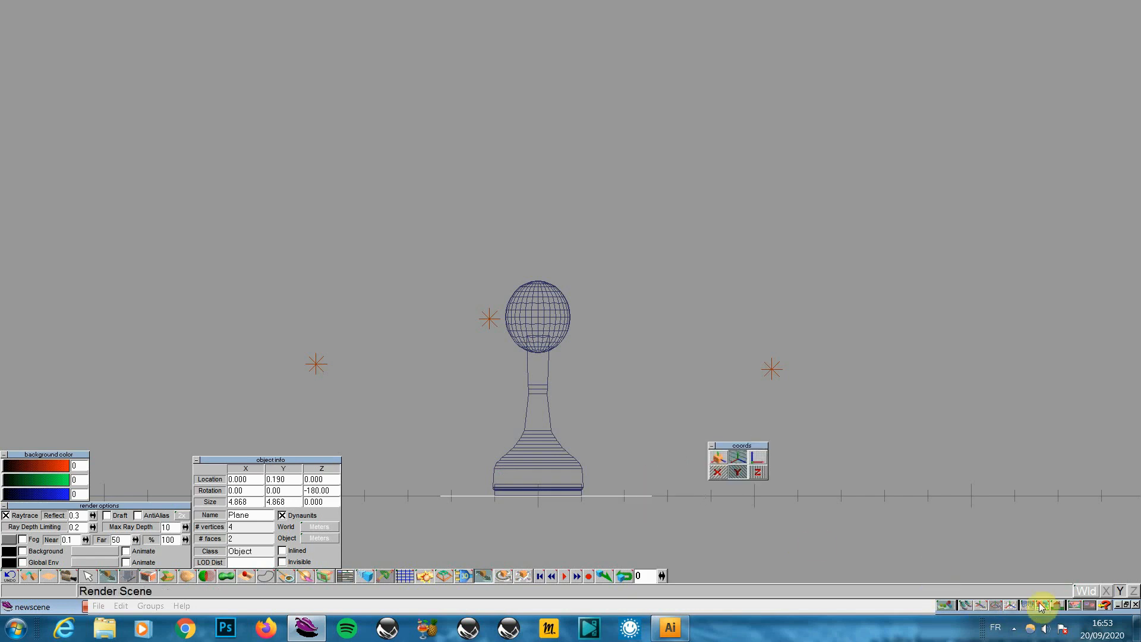
click(1008, 604)
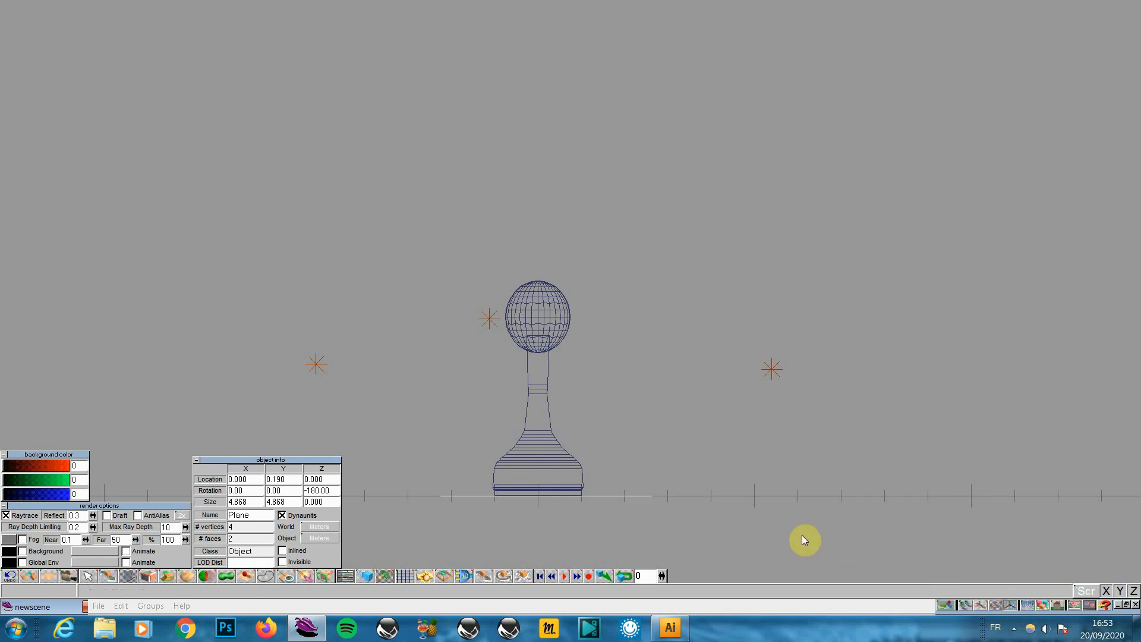
drag(814, 525, 814, 525)
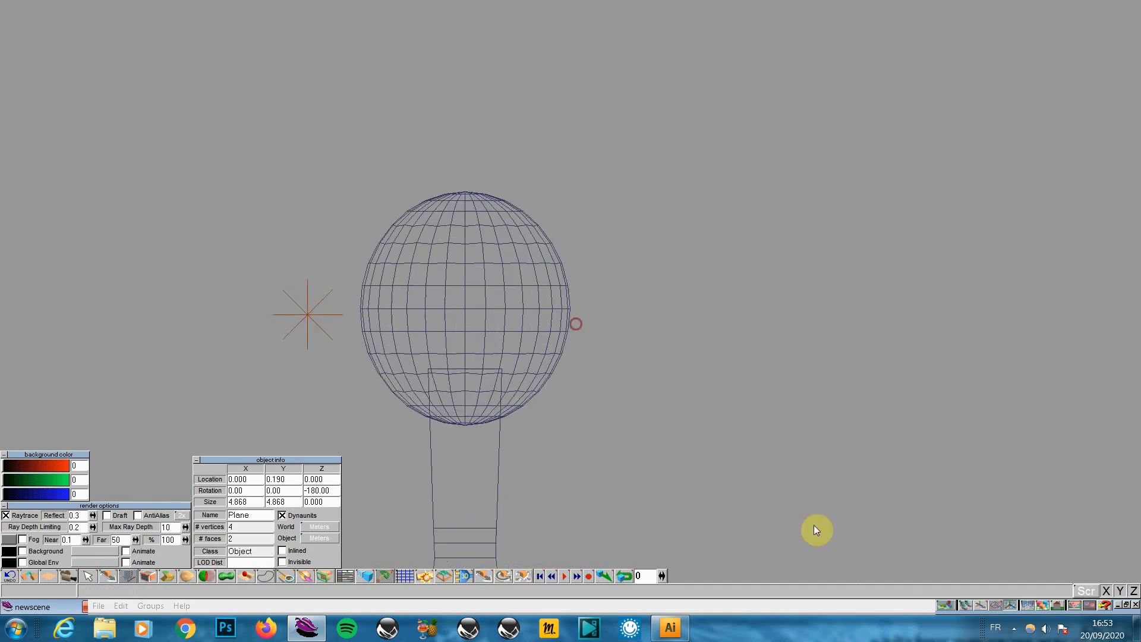
click(984, 605)
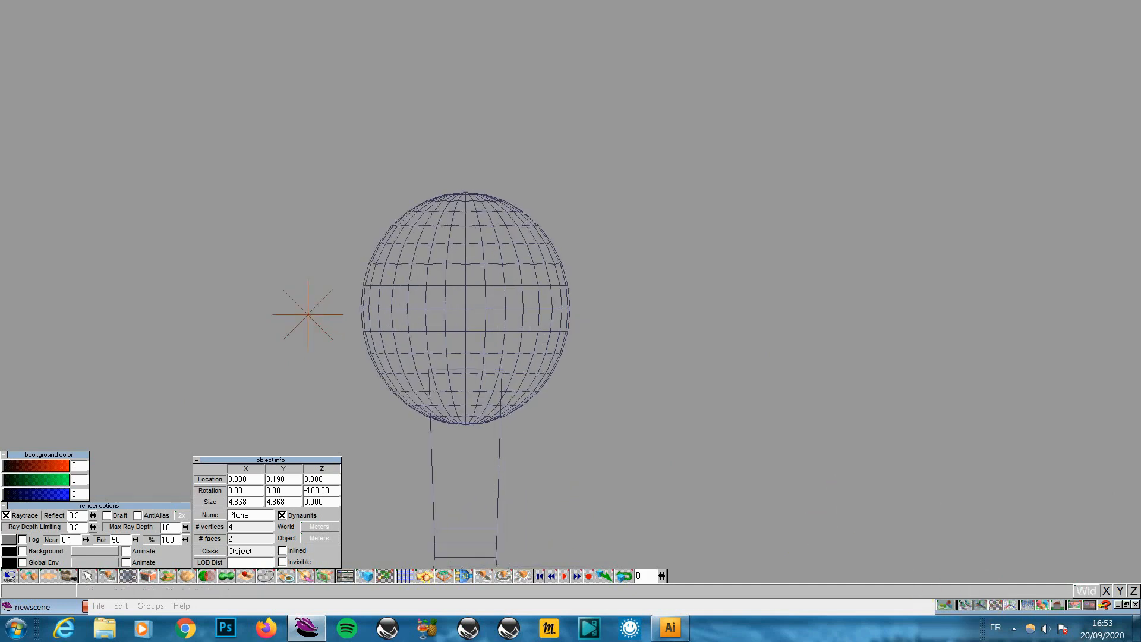
drag(950, 511, 925, 492)
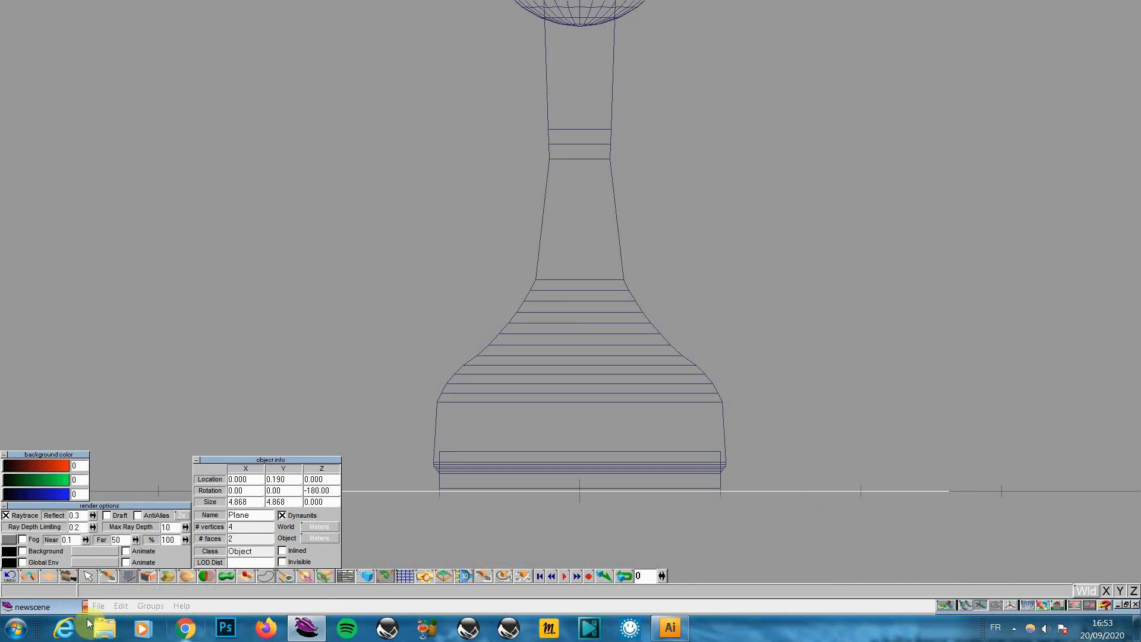
click(121, 606)
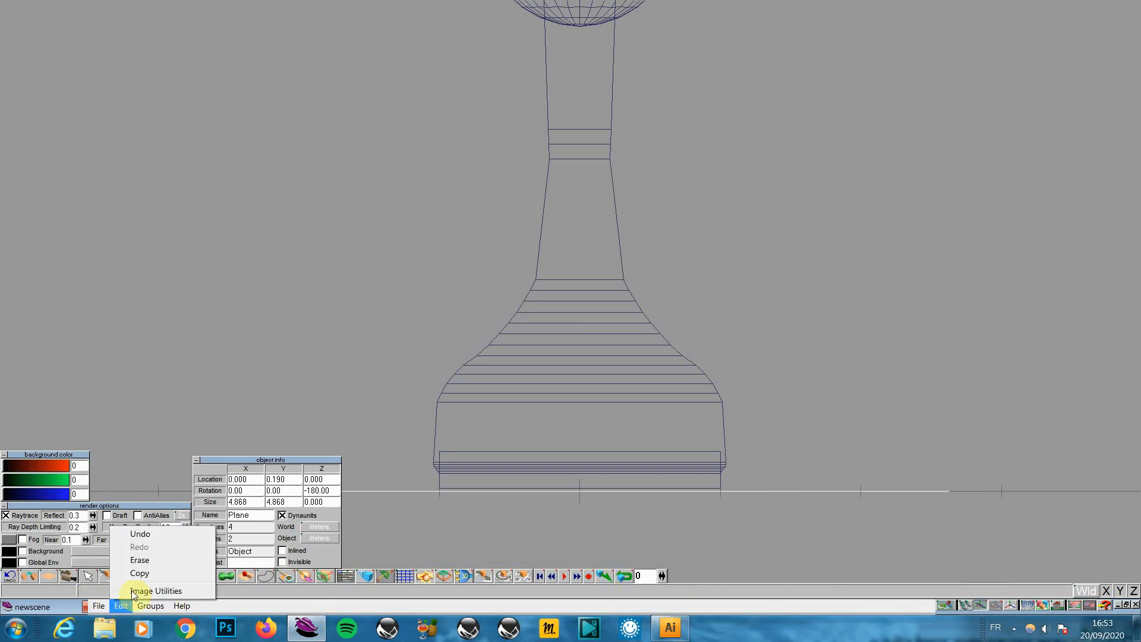
Copy the logo plane, nudge the copy slightly down, and render in perspective
click(140, 572)
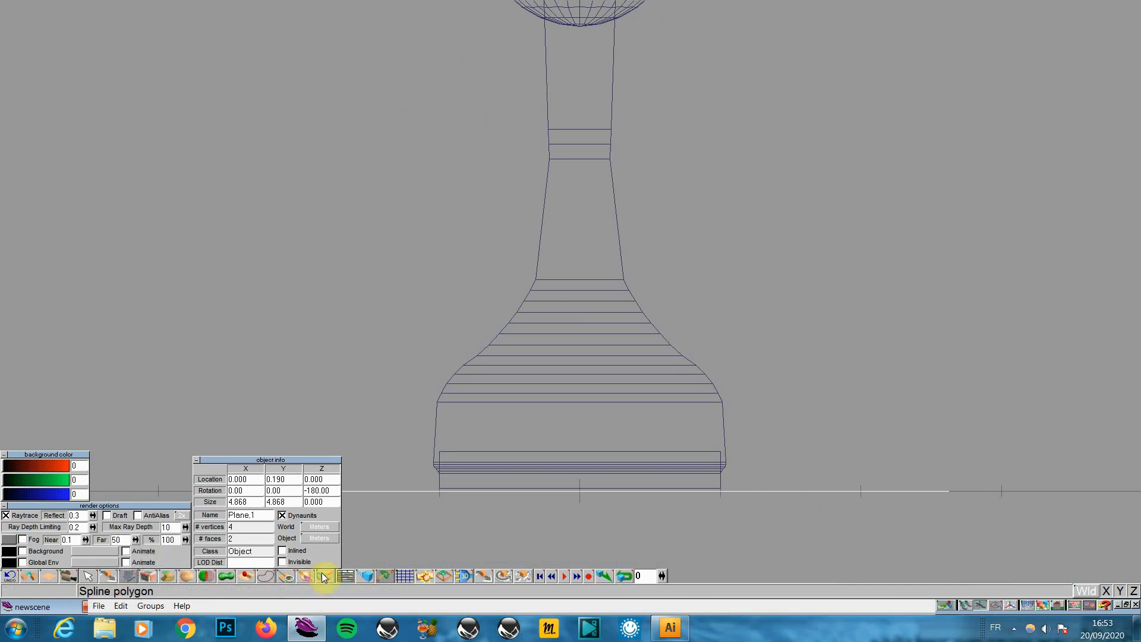
click(484, 575)
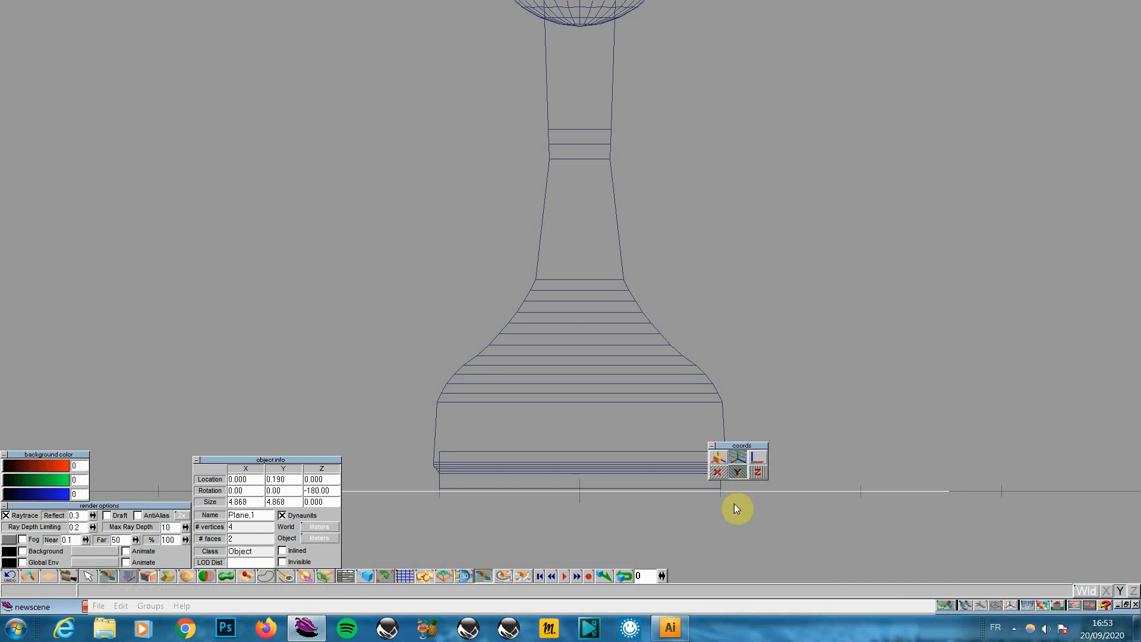
drag(735, 507, 735, 511)
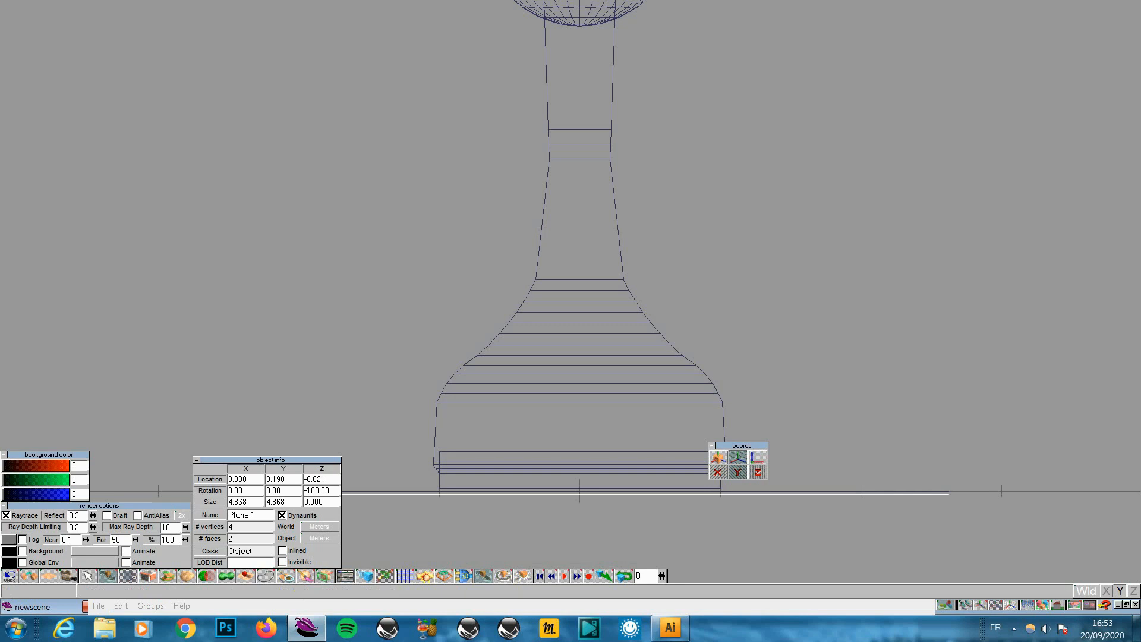
click(1059, 591)
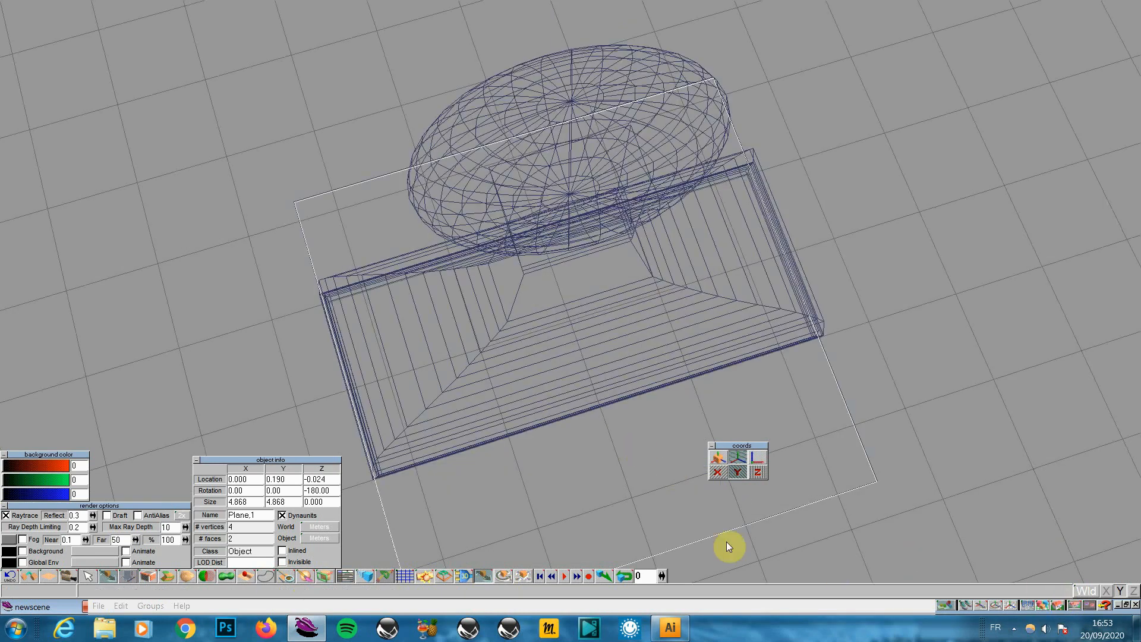
click(1040, 591)
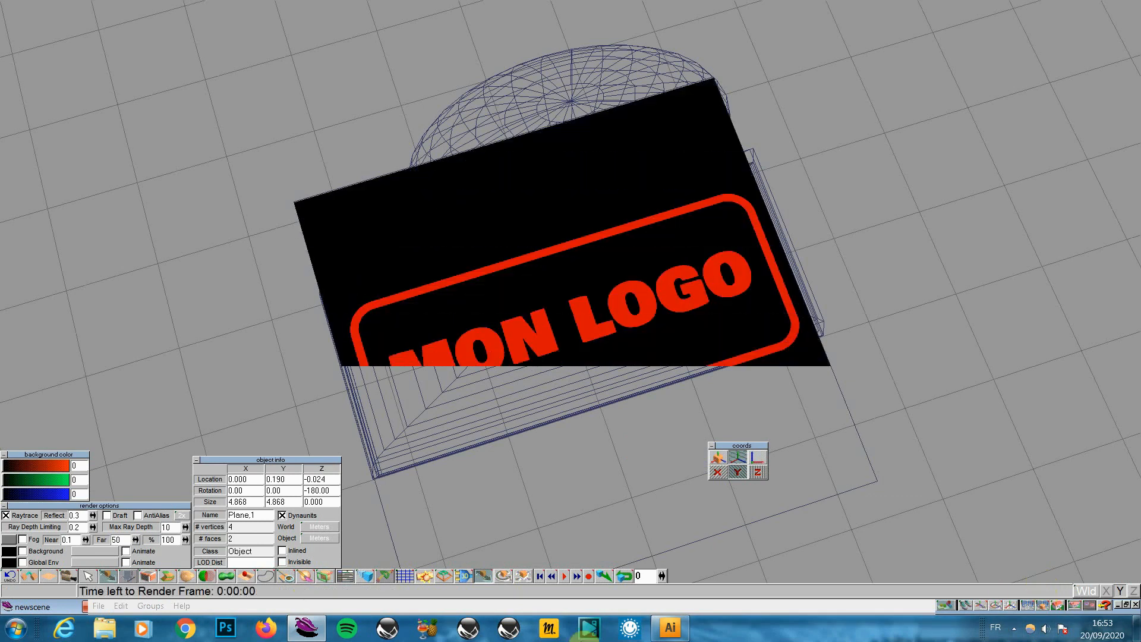
Load fnoir.jpg as the copy's texture map and paint the plane black
click(288, 579)
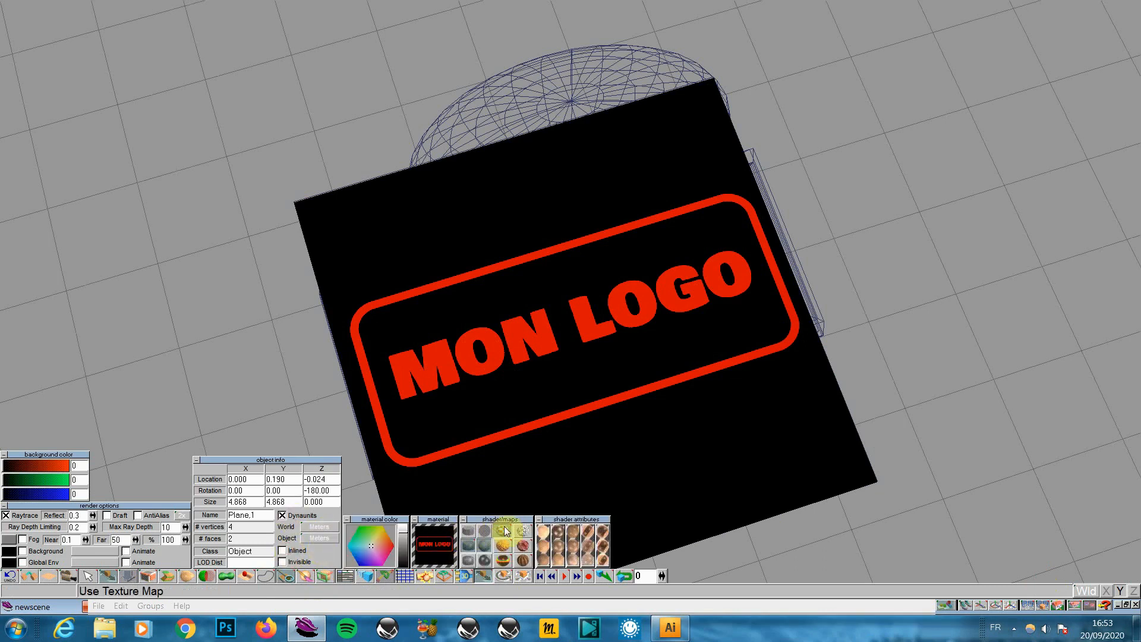
click(504, 525)
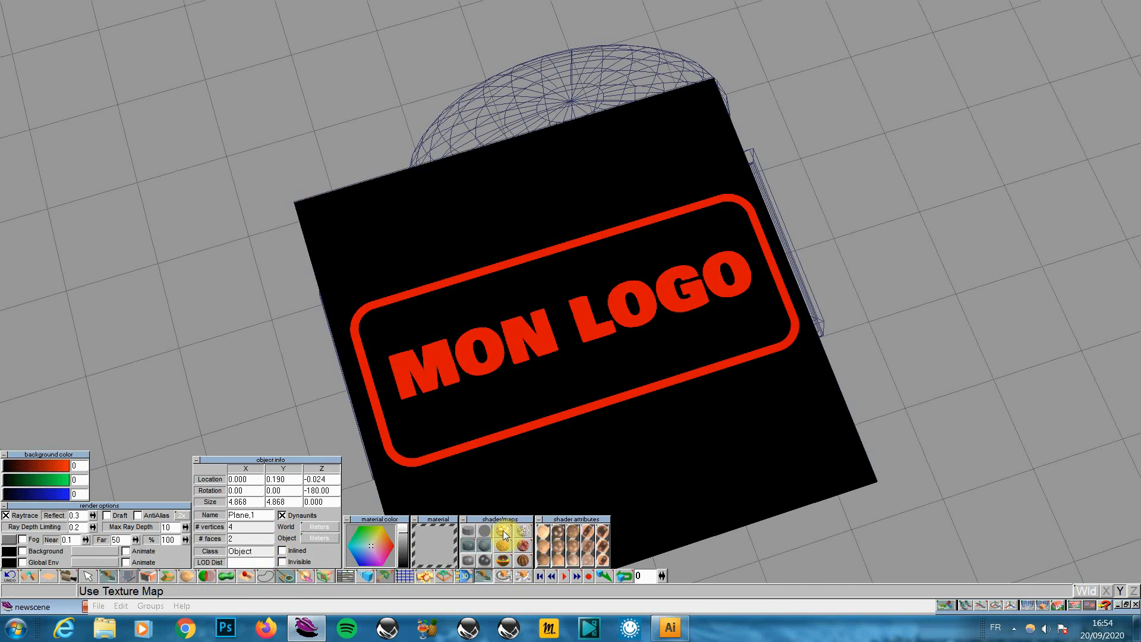
click(504, 526)
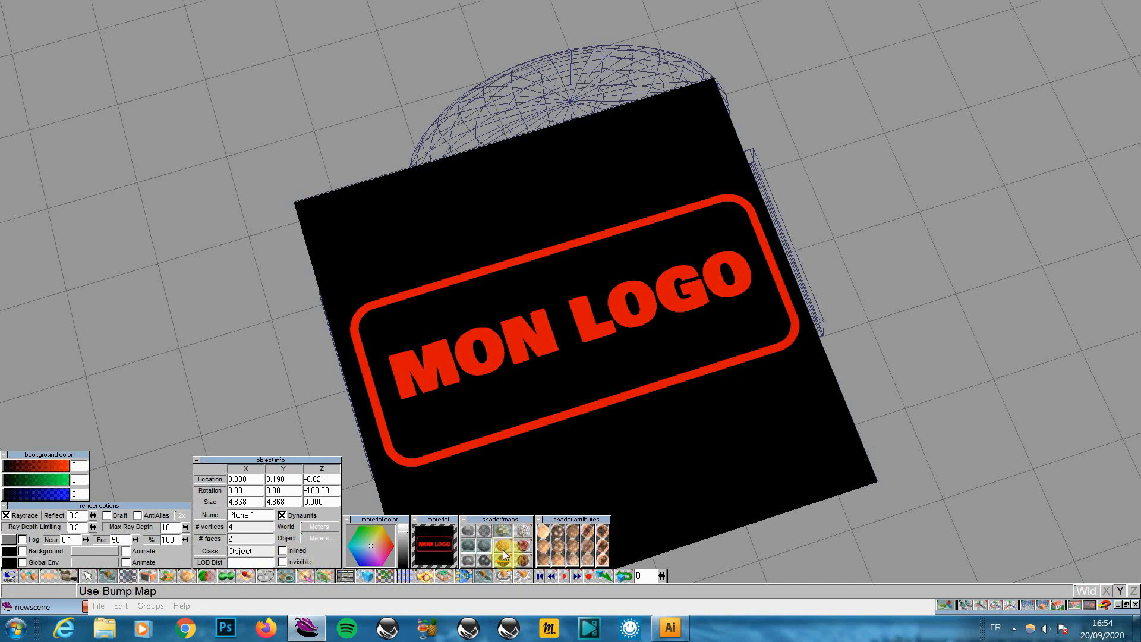
right_click(502, 528)
click(506, 481)
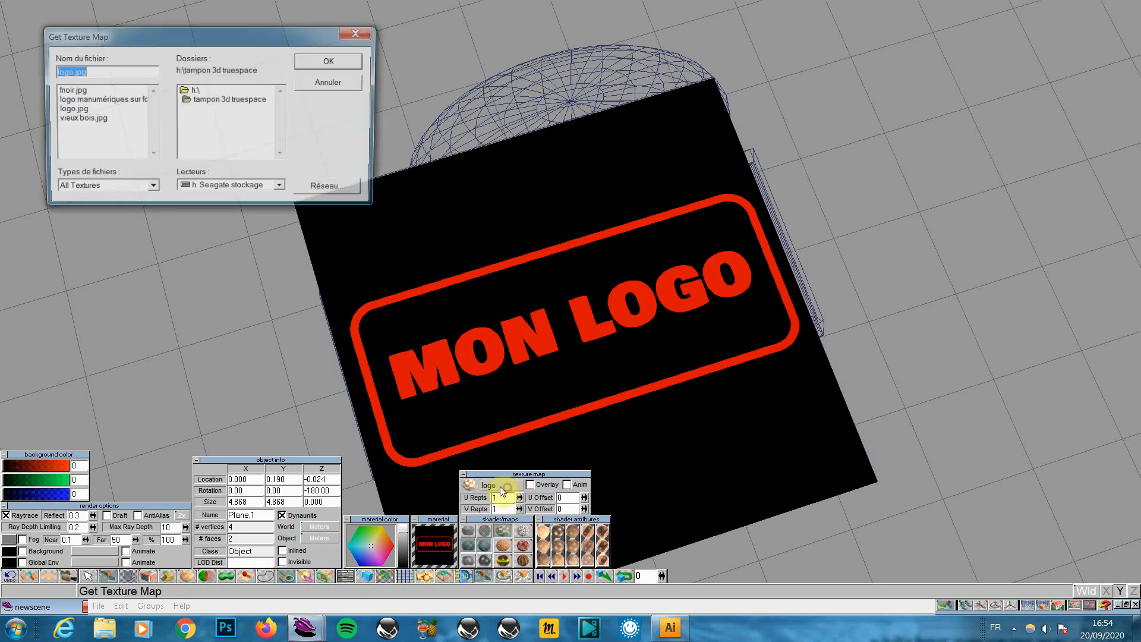
double_click(76, 91)
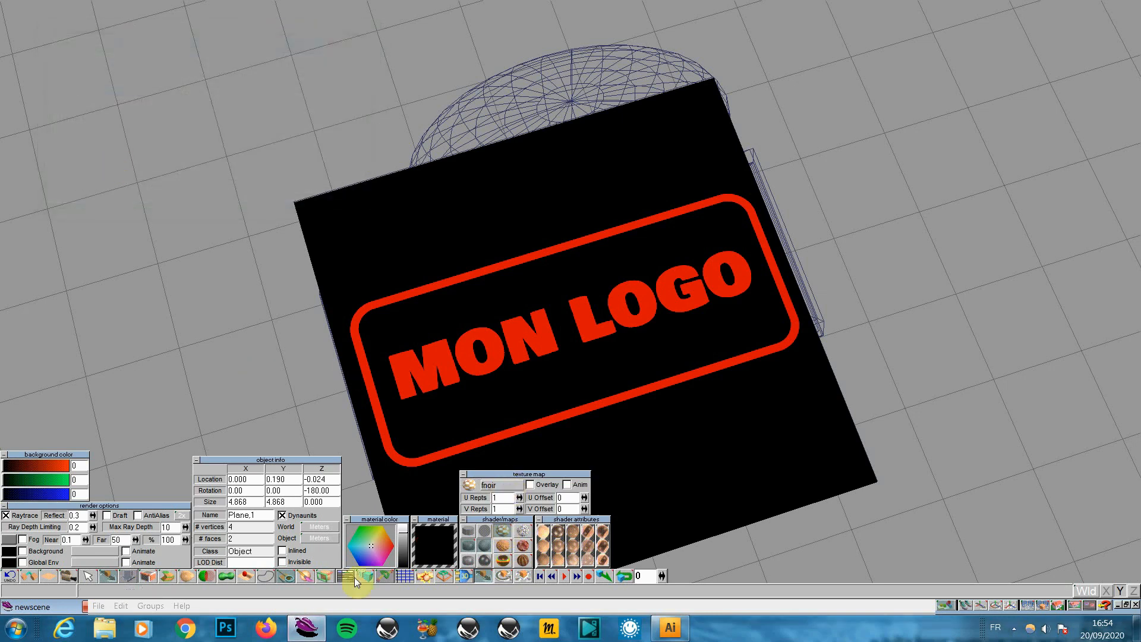
drag(285, 577, 289, 503)
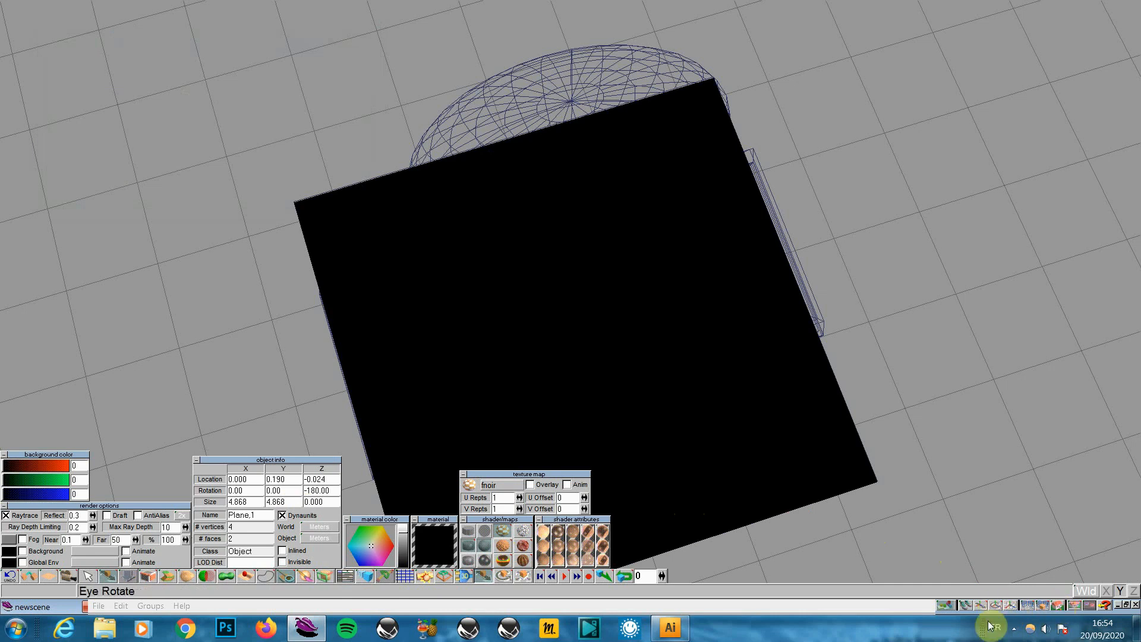
In wireframe, zoom in on the stamp and plane, render a preview, then tilt the view from above
click(1031, 606)
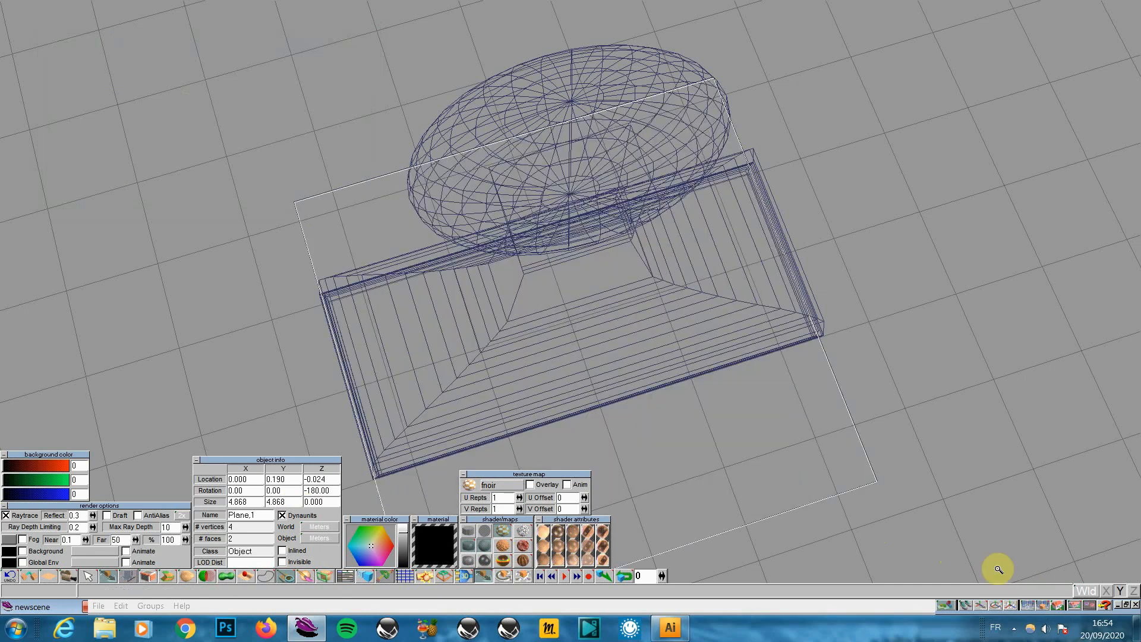
click(1008, 604)
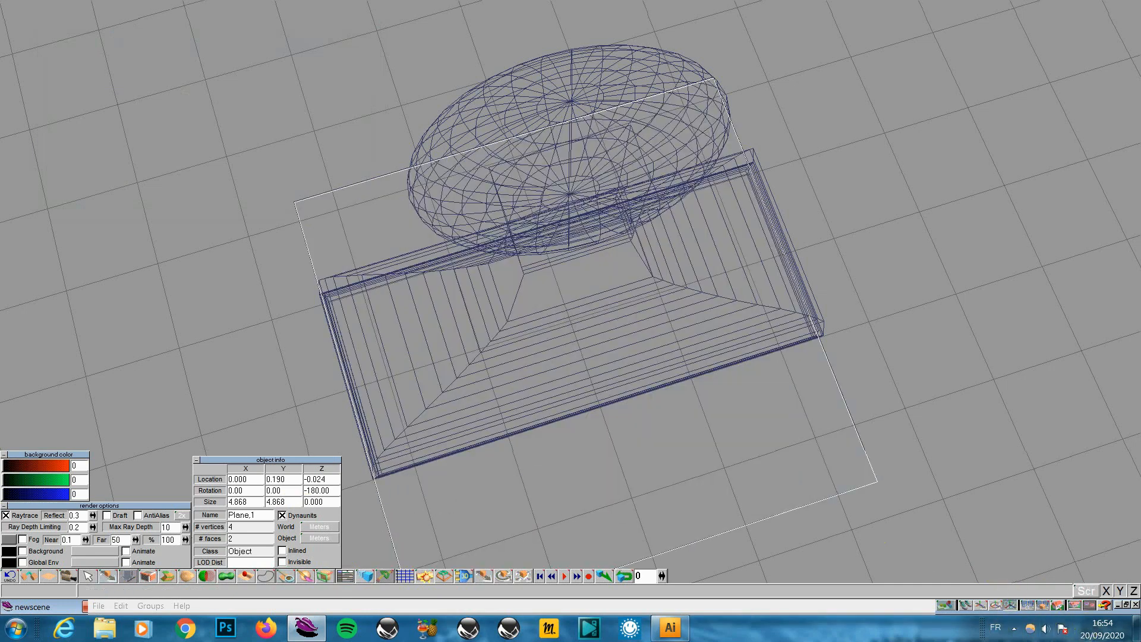
drag(891, 476, 918, 521)
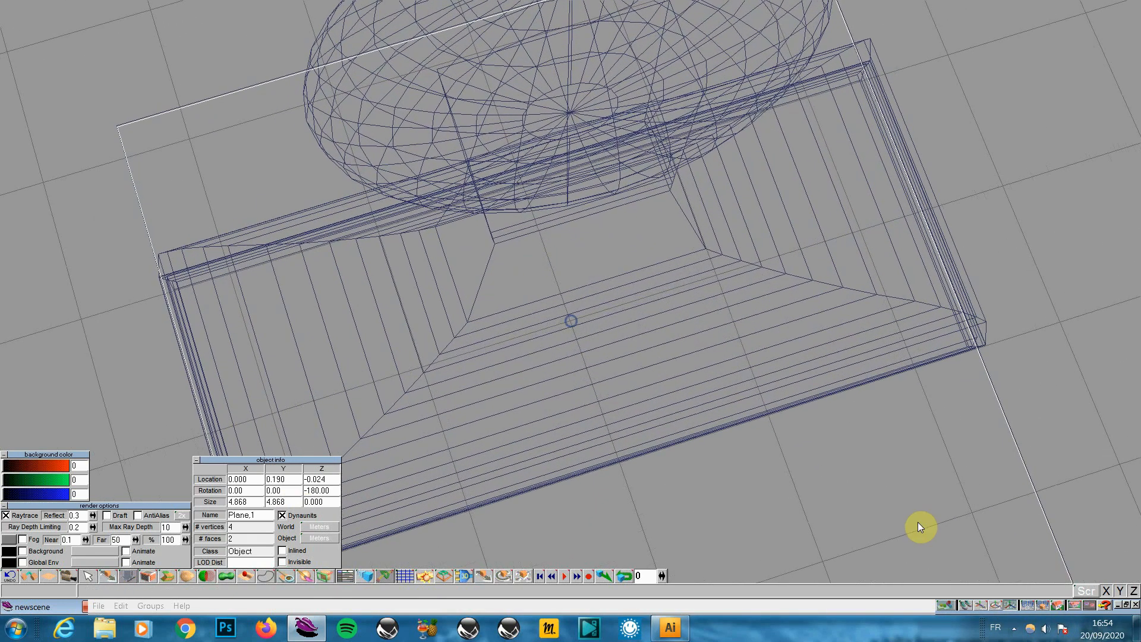
click(1043, 605)
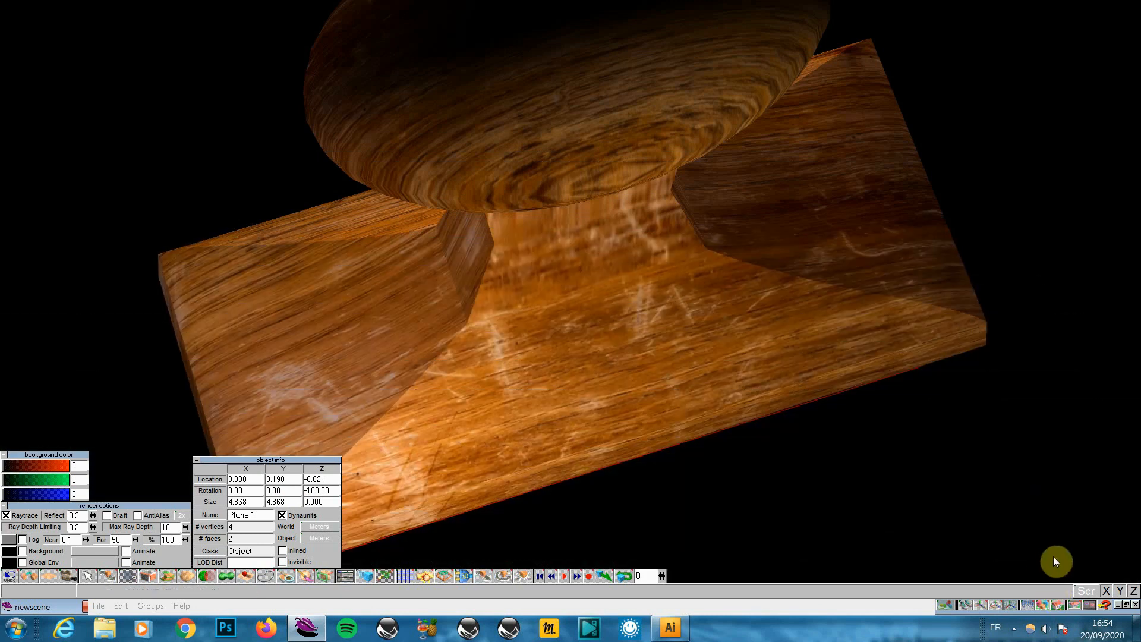
click(995, 604)
drag(570, 297, 571, 359)
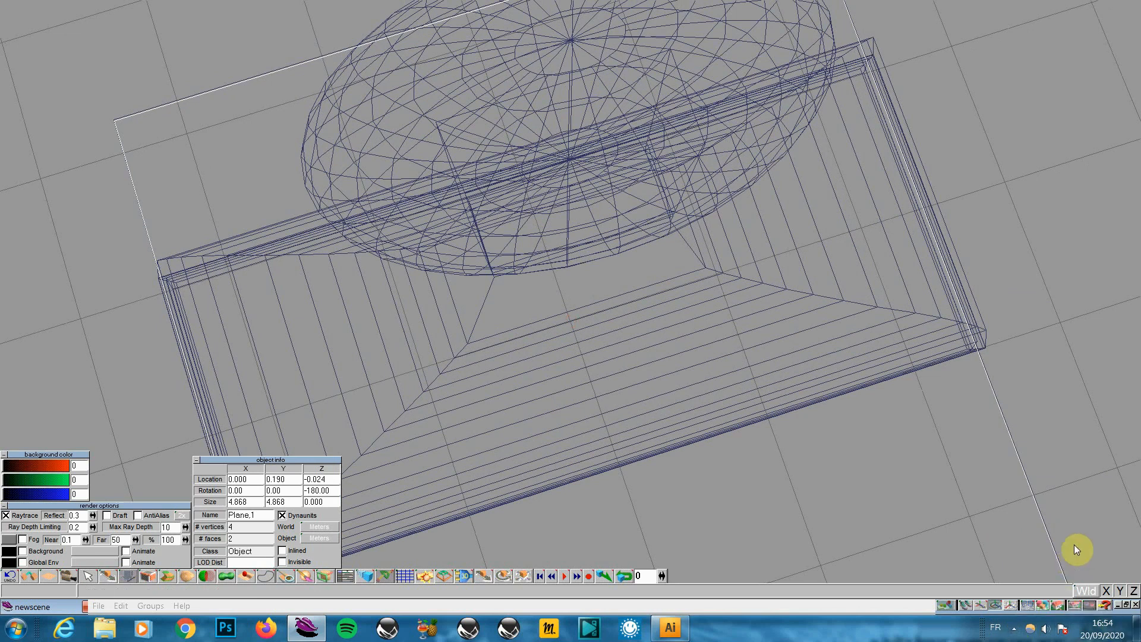
Open an extra perspective view window
click(1079, 608)
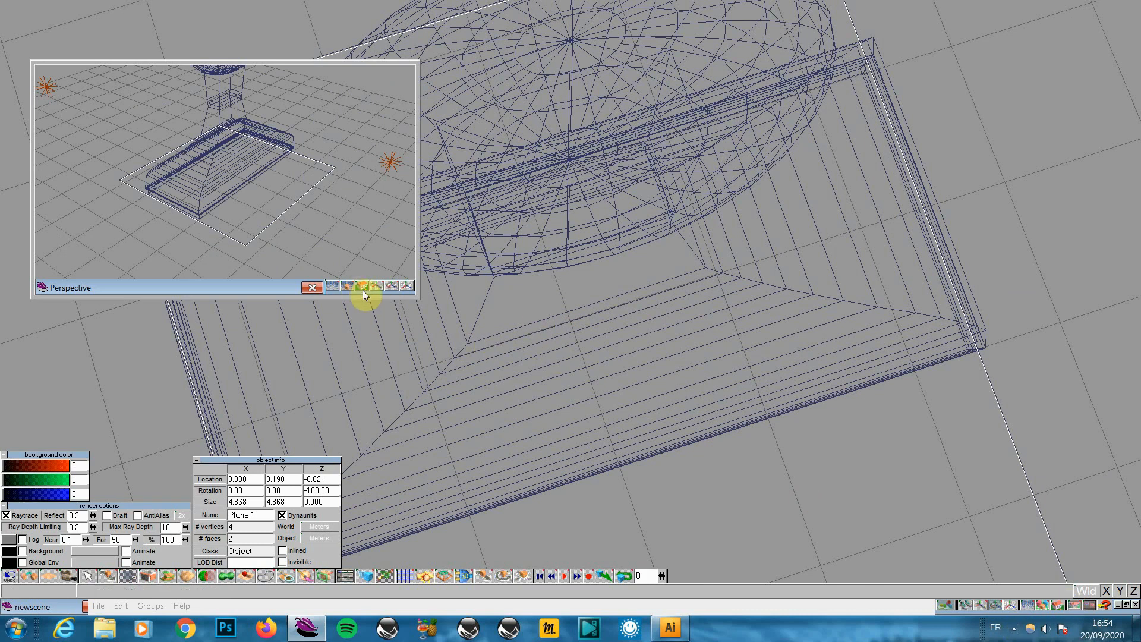
click(363, 286)
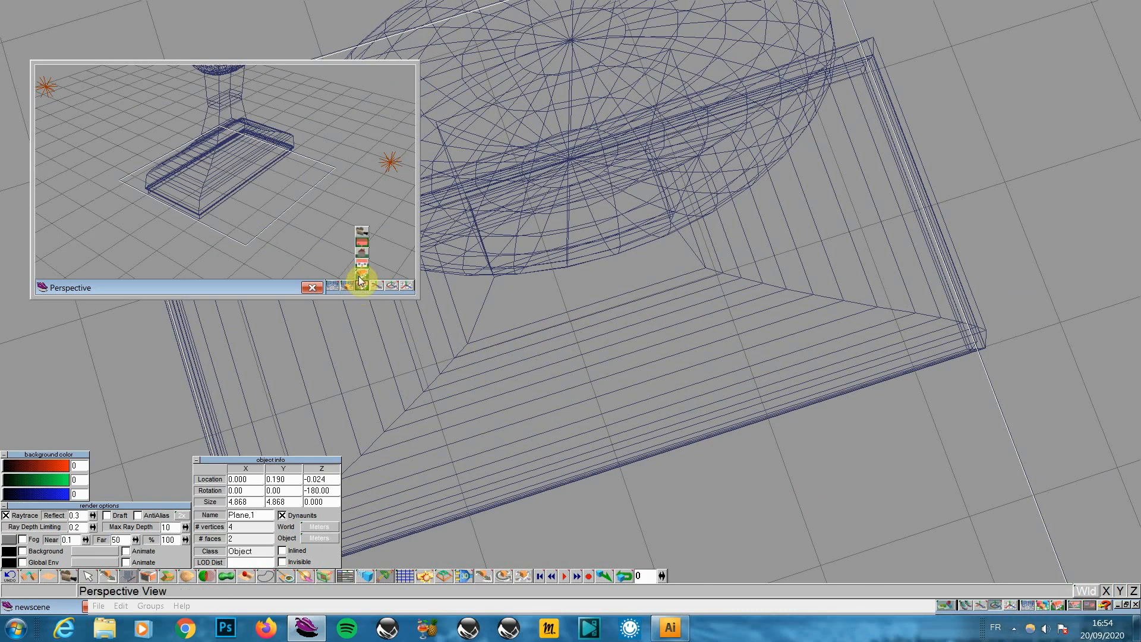
click(215, 290)
Save the plane object as logo.cob in C:\
click(99, 605)
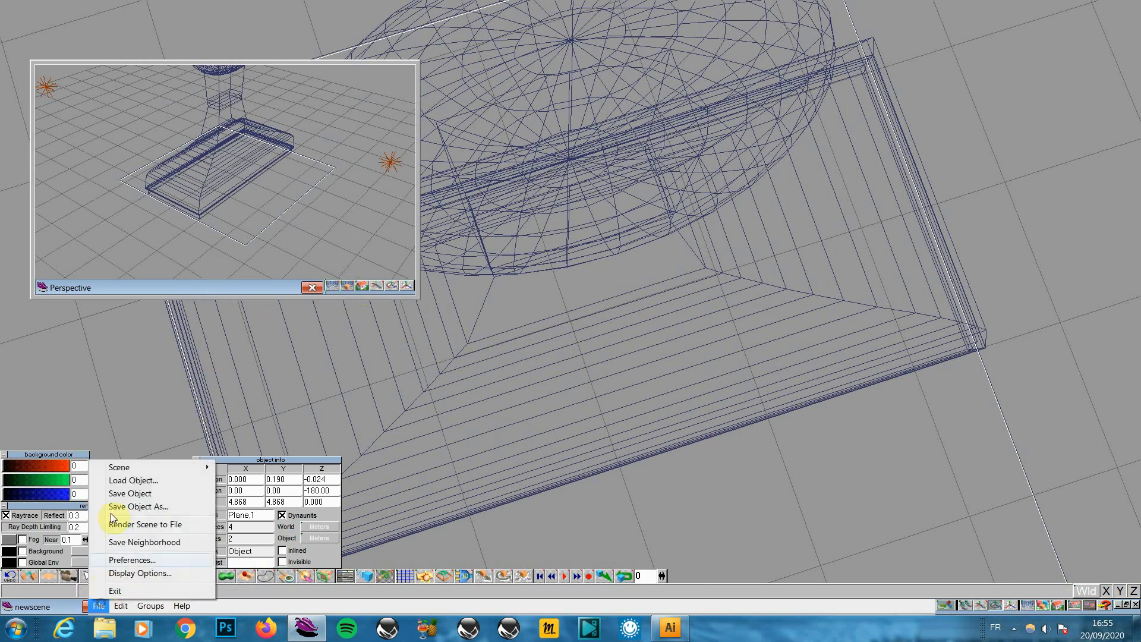
click(151, 506)
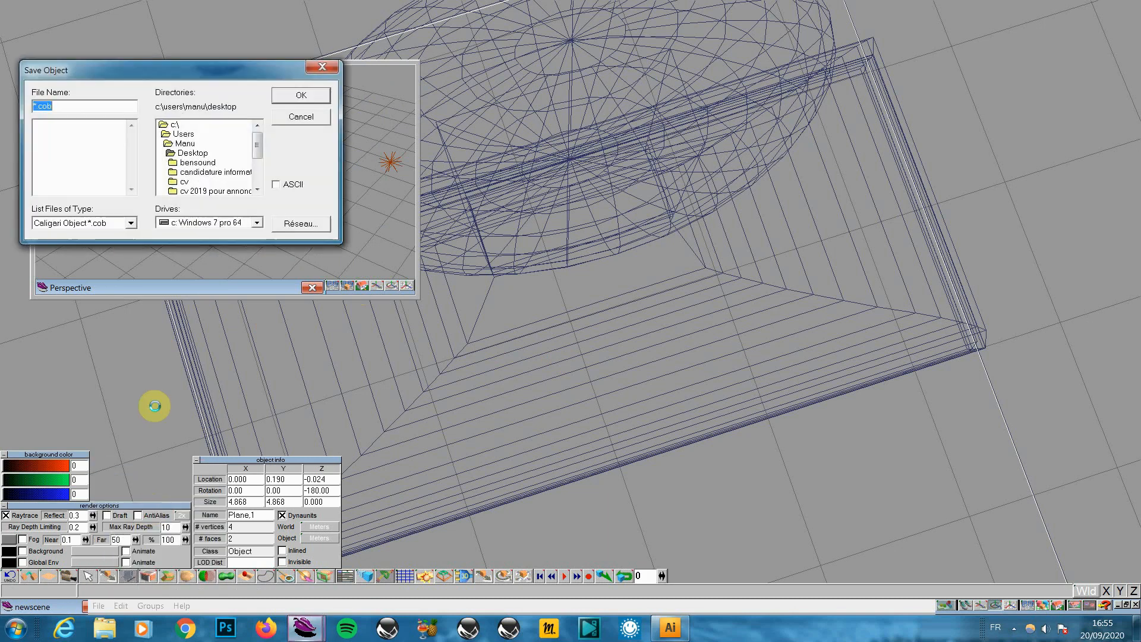
double_click(174, 125)
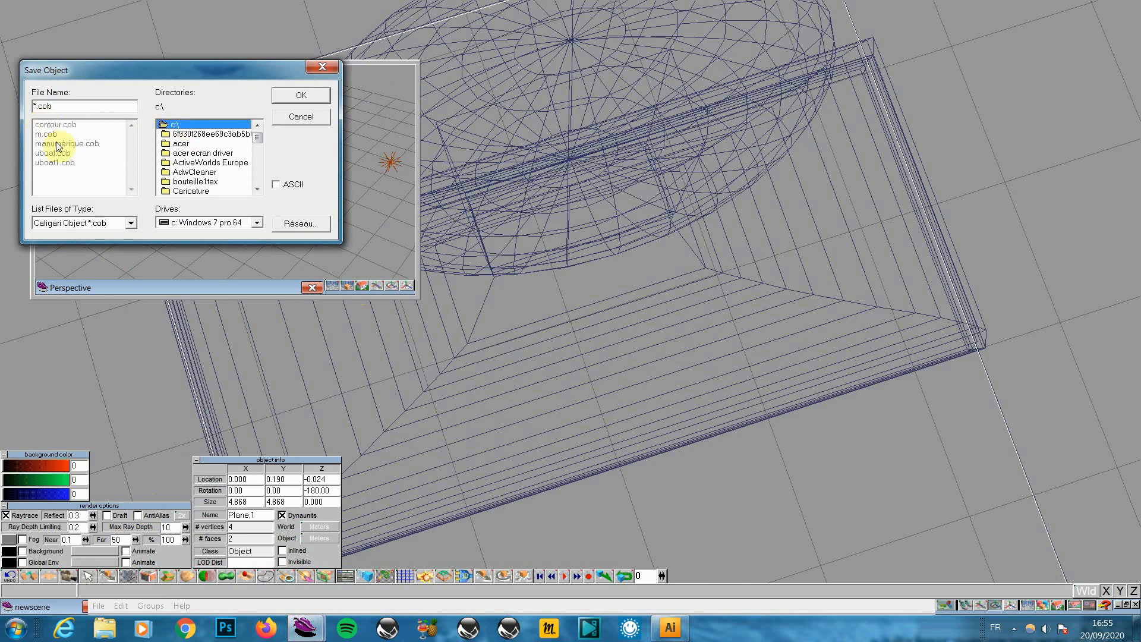
click(36, 107)
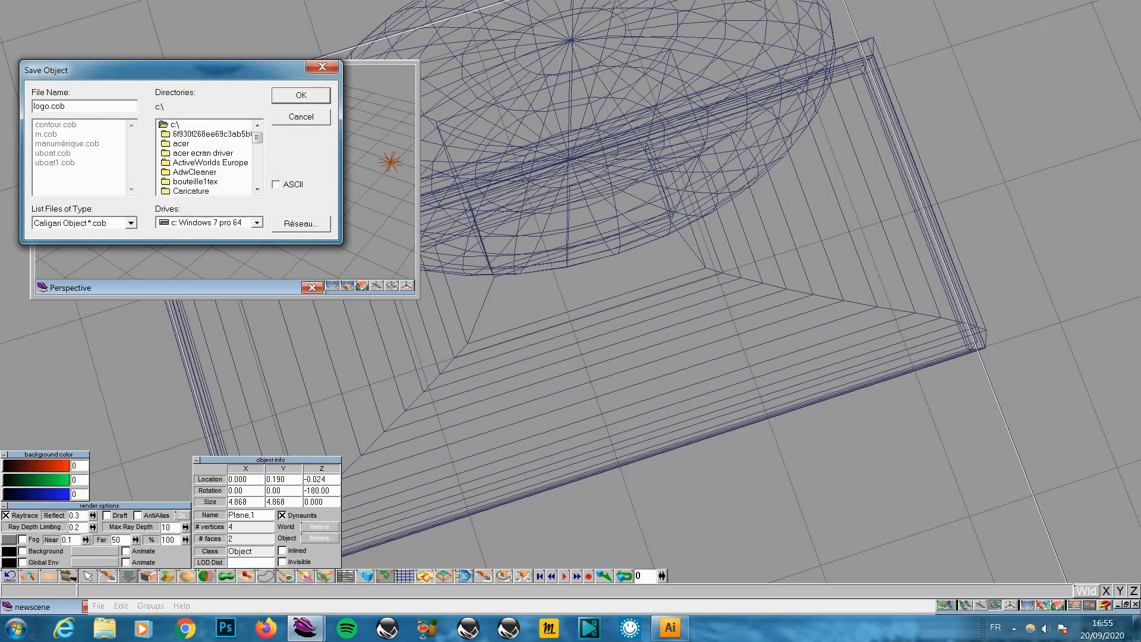
key(Return)
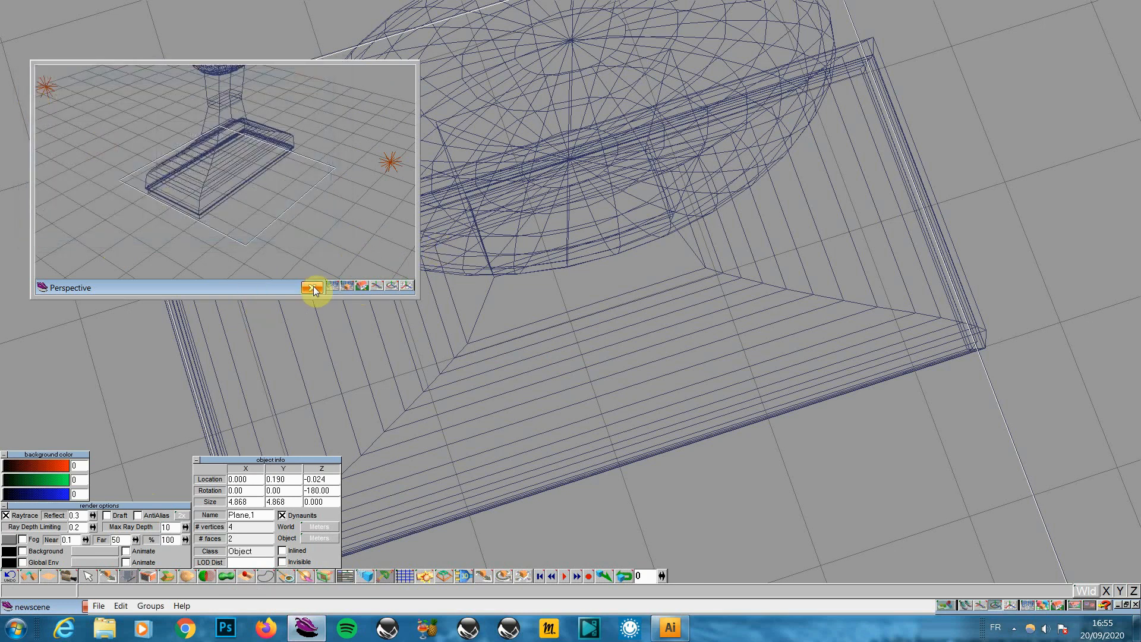
Make the small window a left side view showing the whole stamp
drag(362, 286, 388, 299)
click(402, 285)
click(375, 285)
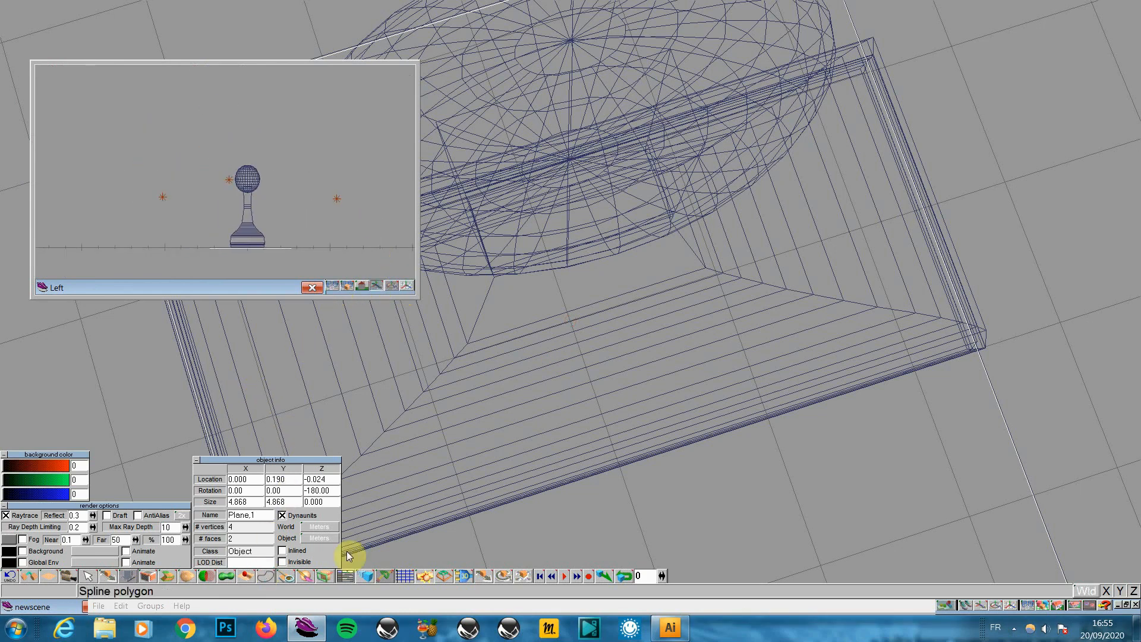
Select the whole stamp group and raise it high above the plane along Y only
click(487, 577)
click(720, 470)
click(760, 471)
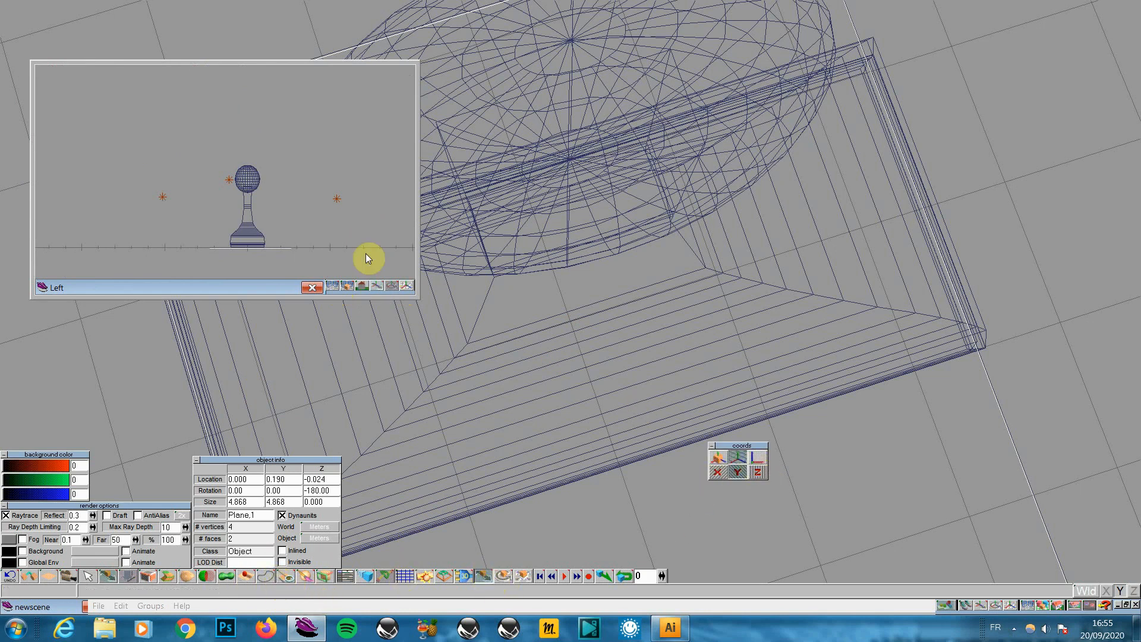
click(247, 230)
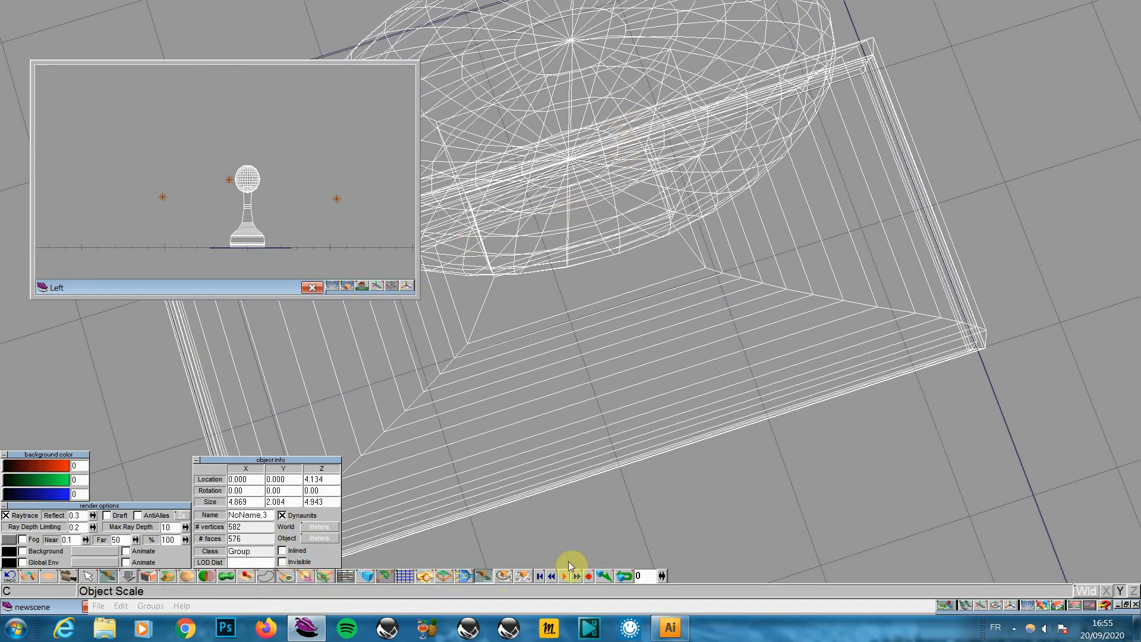
click(490, 576)
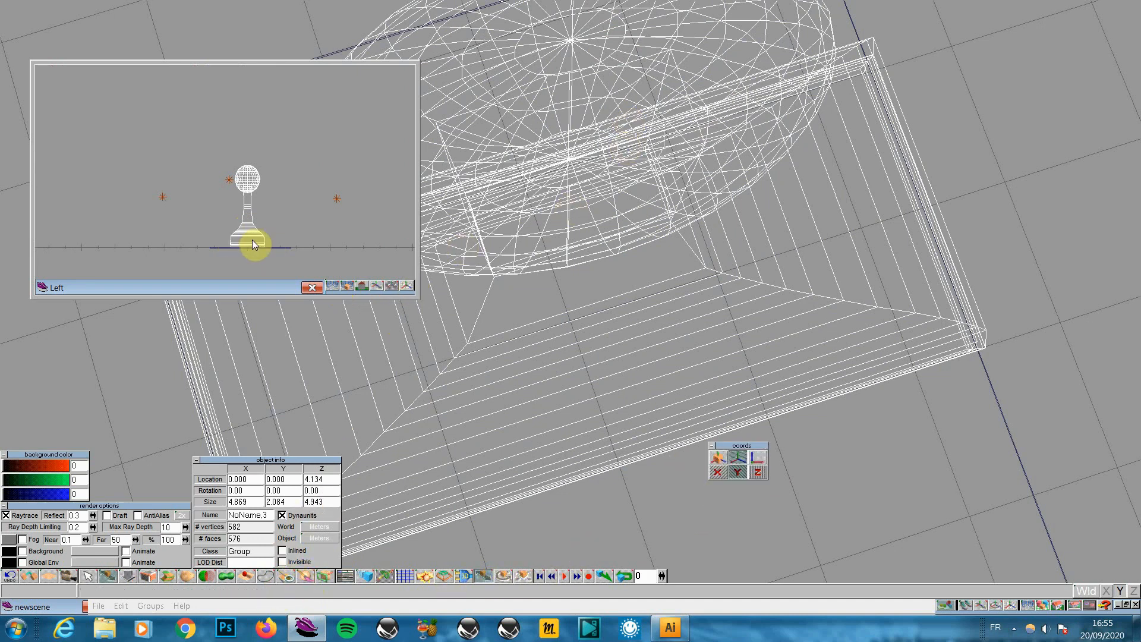
drag(254, 244, 254, 97)
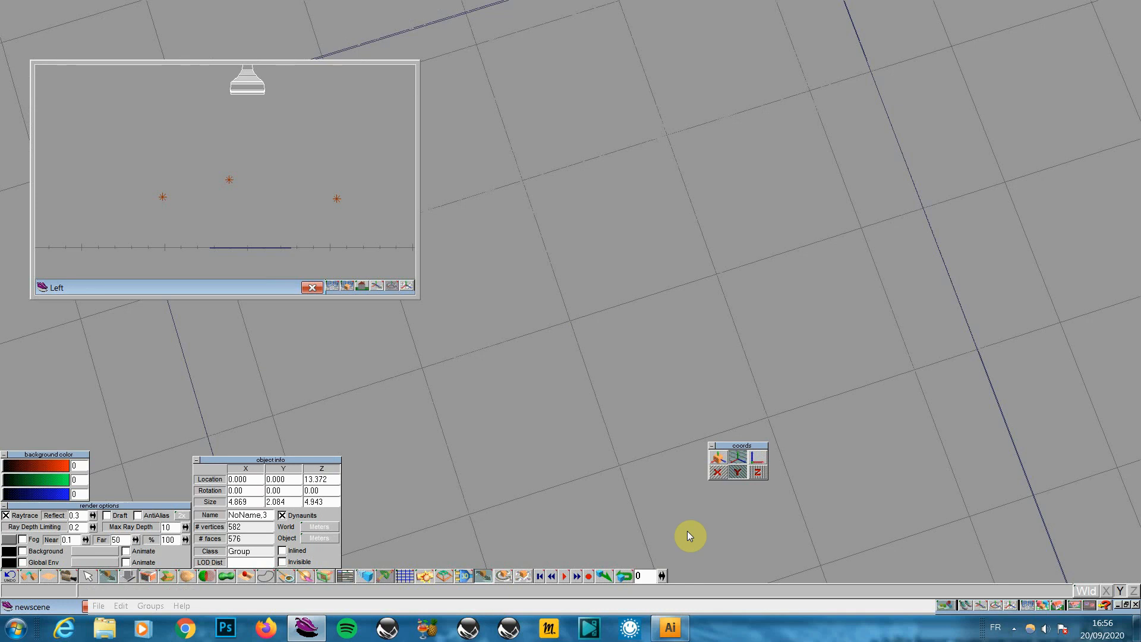
At frame 25, lower the stamp group from Z 13.372 to about 4.120
click(653, 576)
text(25)
click(484, 576)
click(484, 577)
right_drag(571, 237, 570, 391)
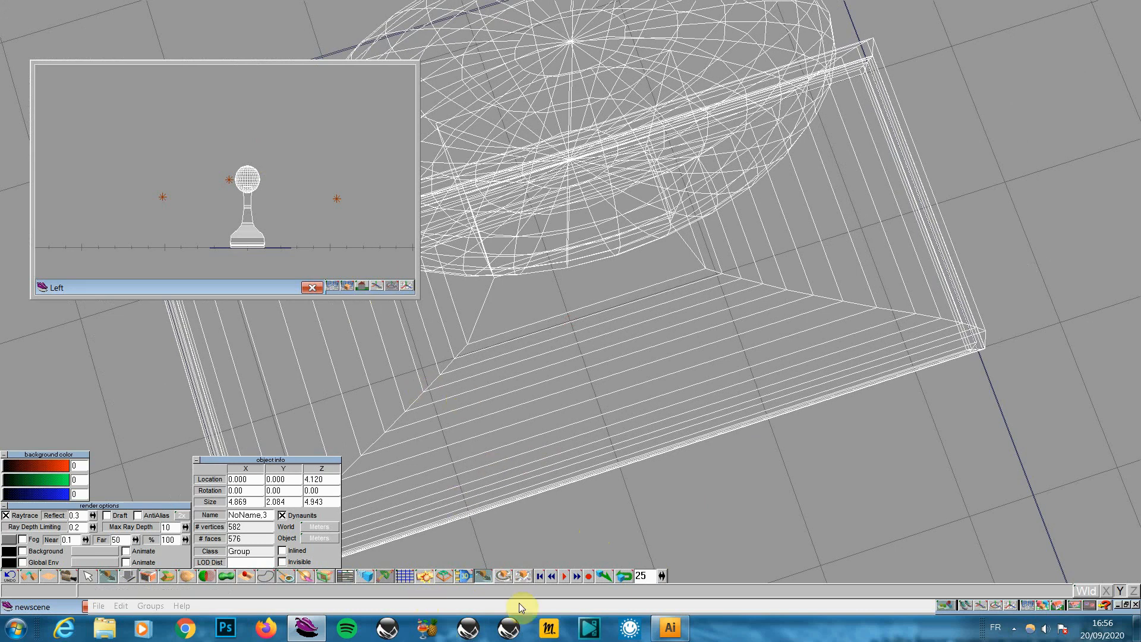
Play the stamp animation in solid display, then return to wireframe
click(344, 577)
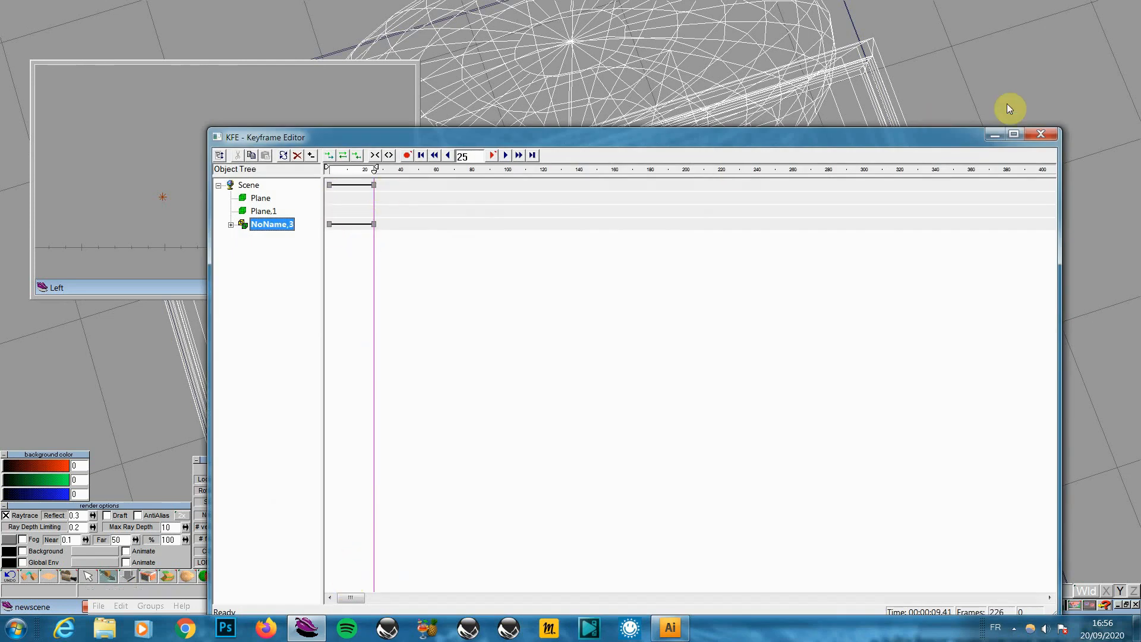
click(1044, 133)
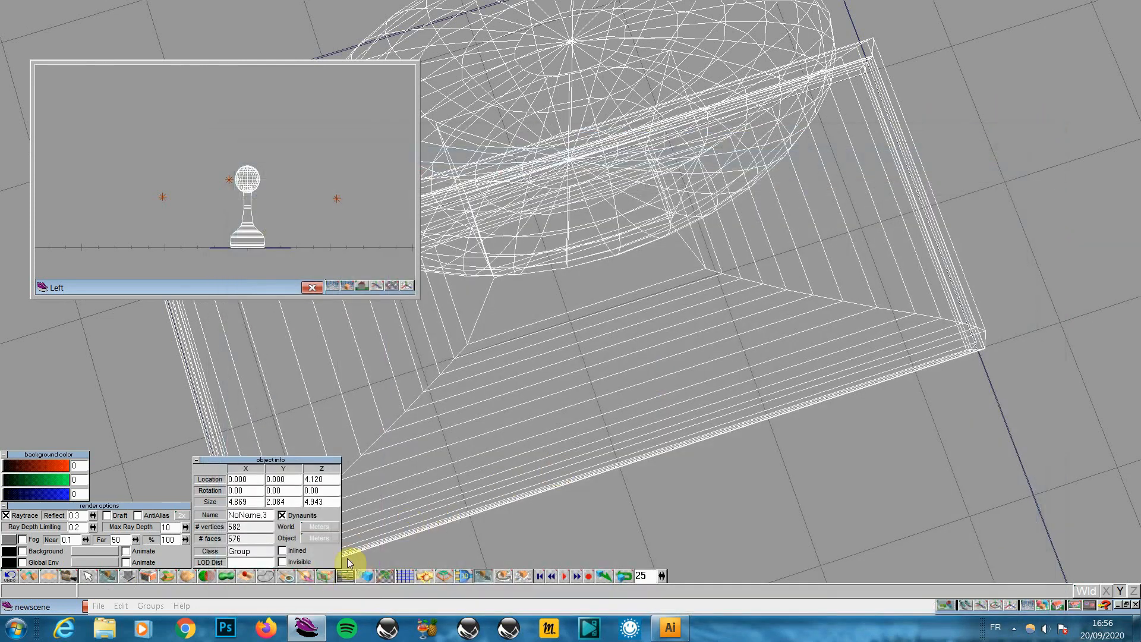
click(564, 576)
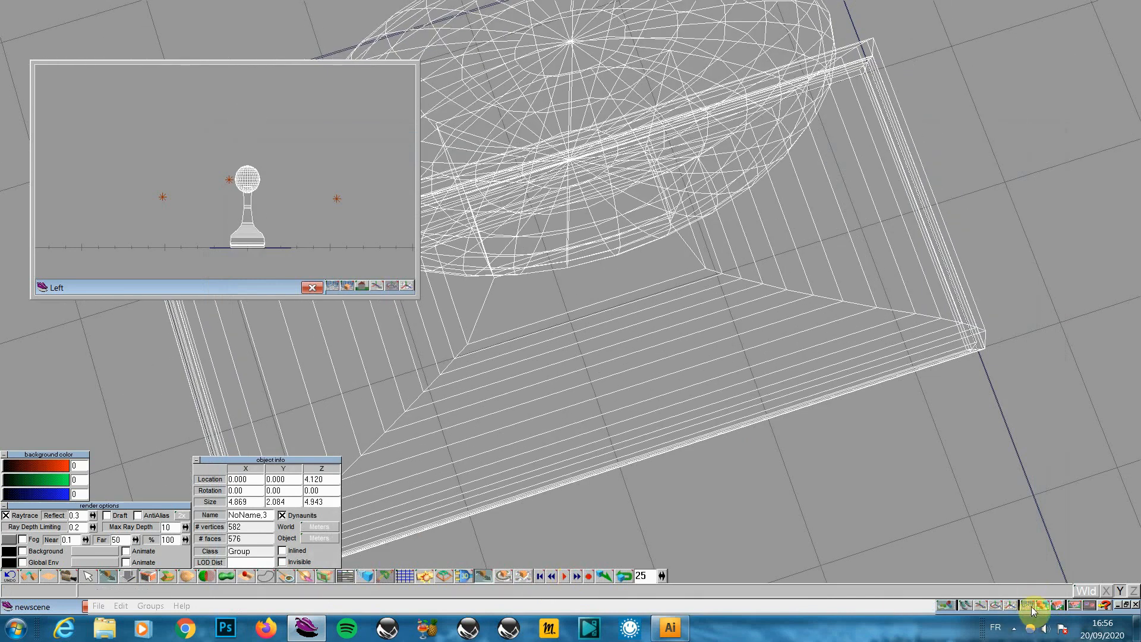
drag(1029, 605, 1028, 569)
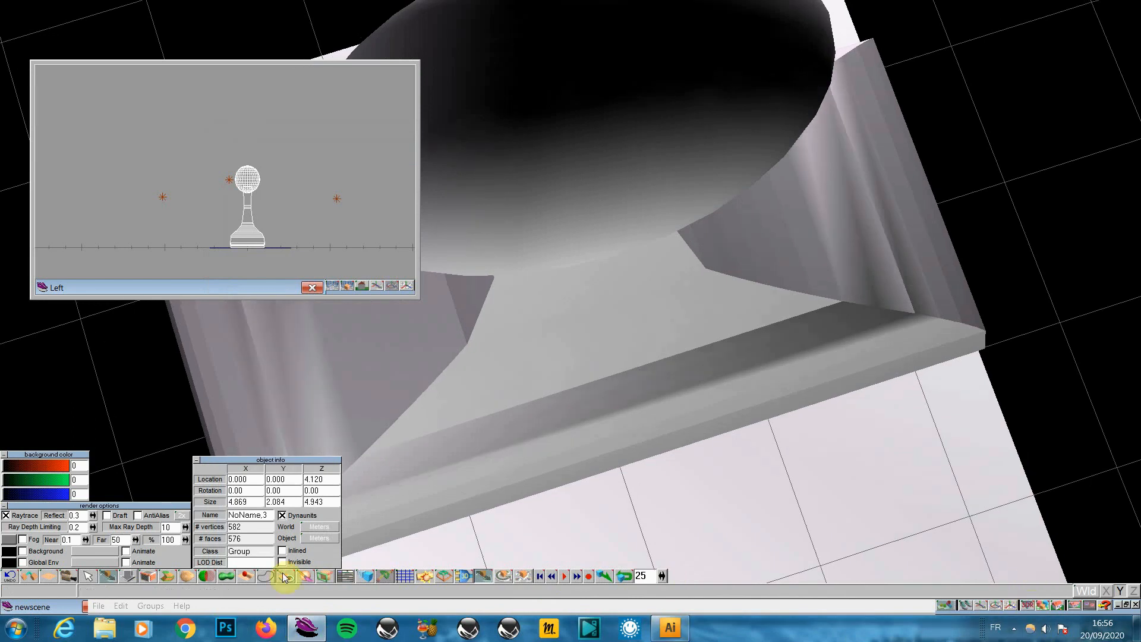
click(563, 575)
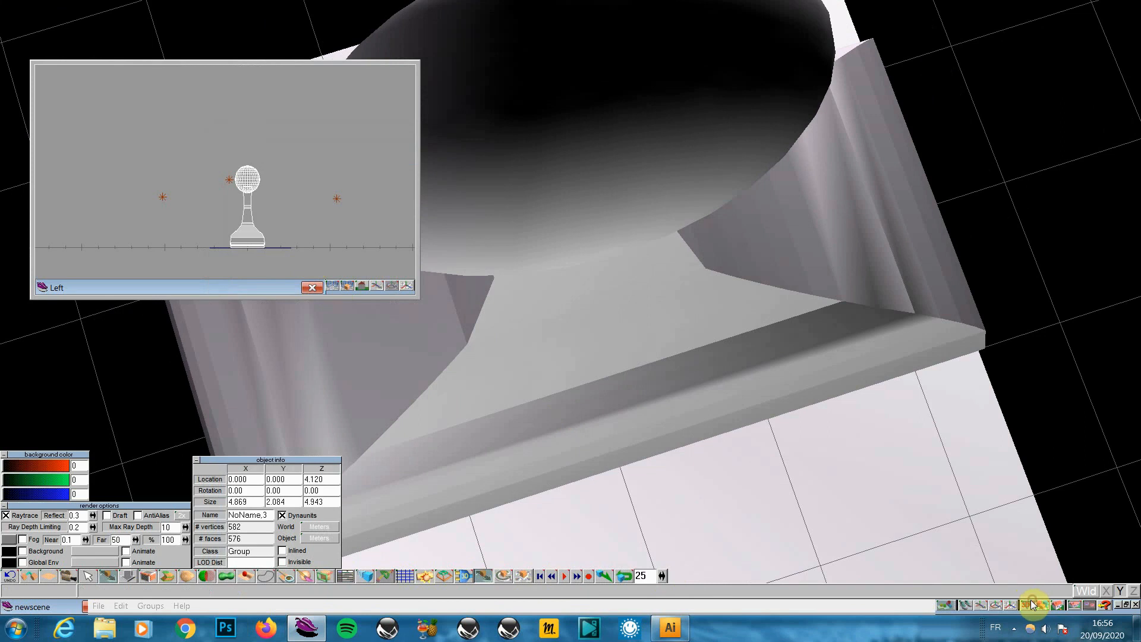
drag(1034, 604, 1030, 566)
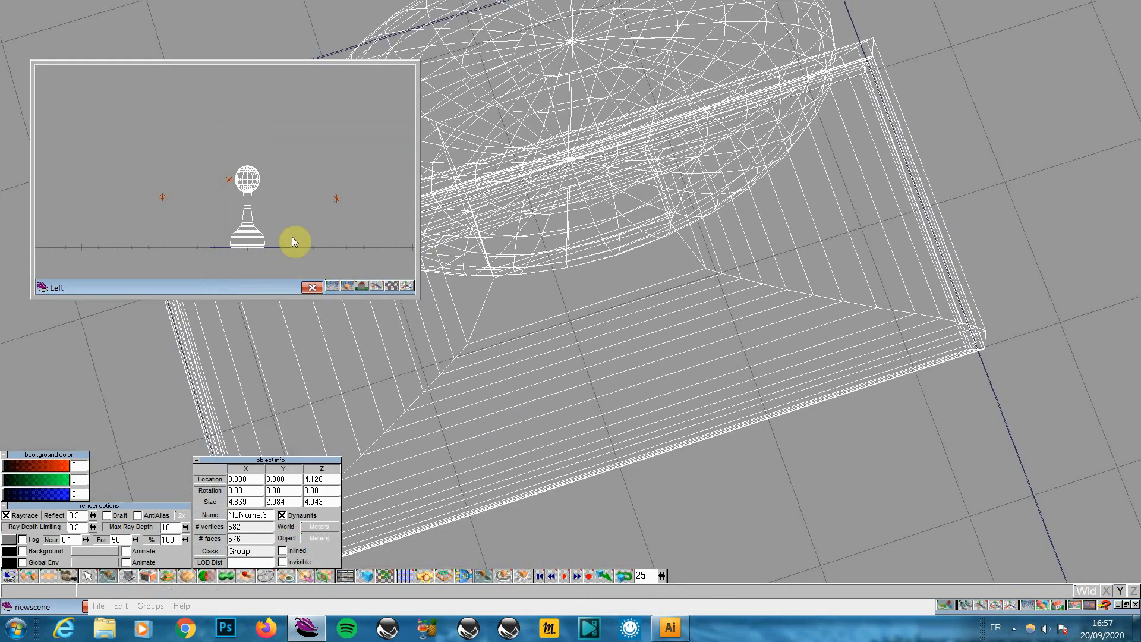
Set the stamp's motion to Reverse Repeat, play it through frame 50, and close the Left view
click(344, 576)
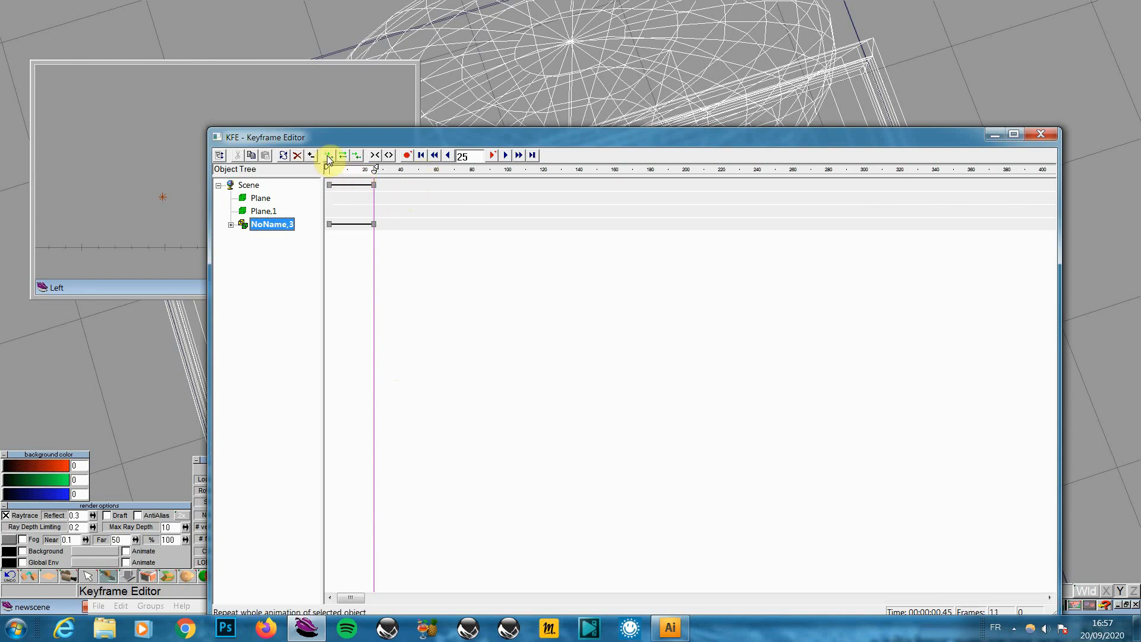
click(358, 156)
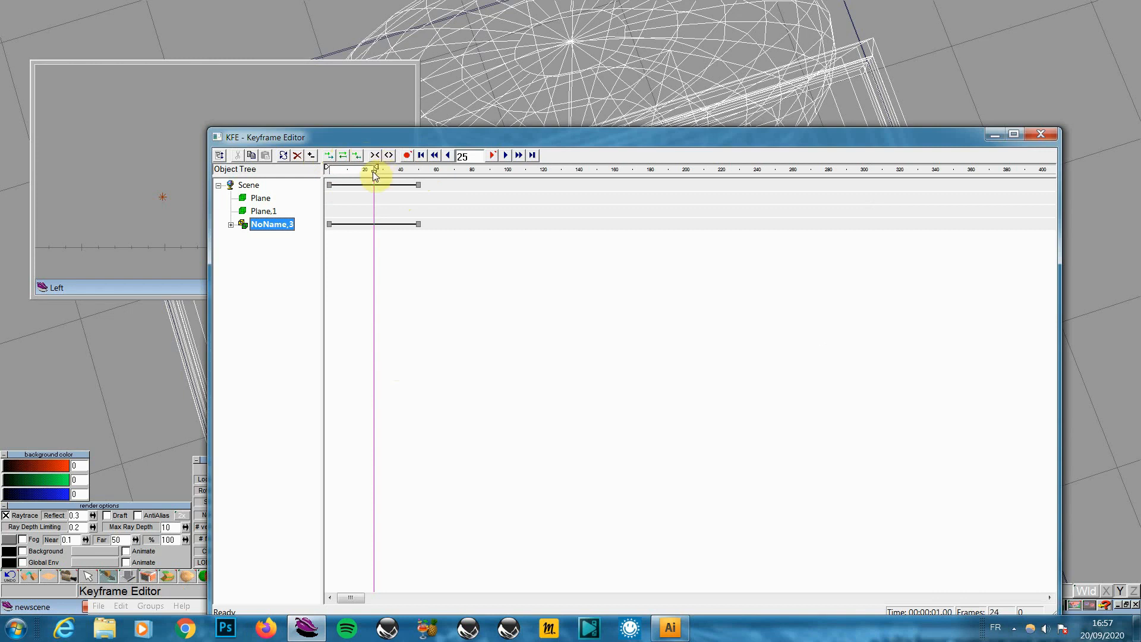
drag(376, 173, 419, 172)
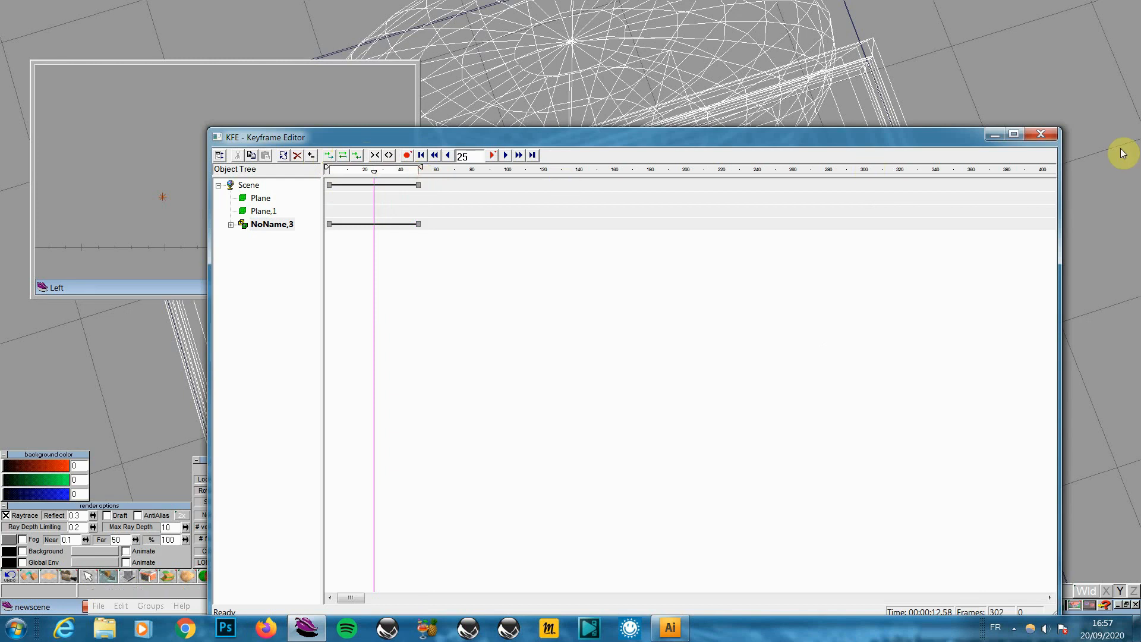
click(1050, 135)
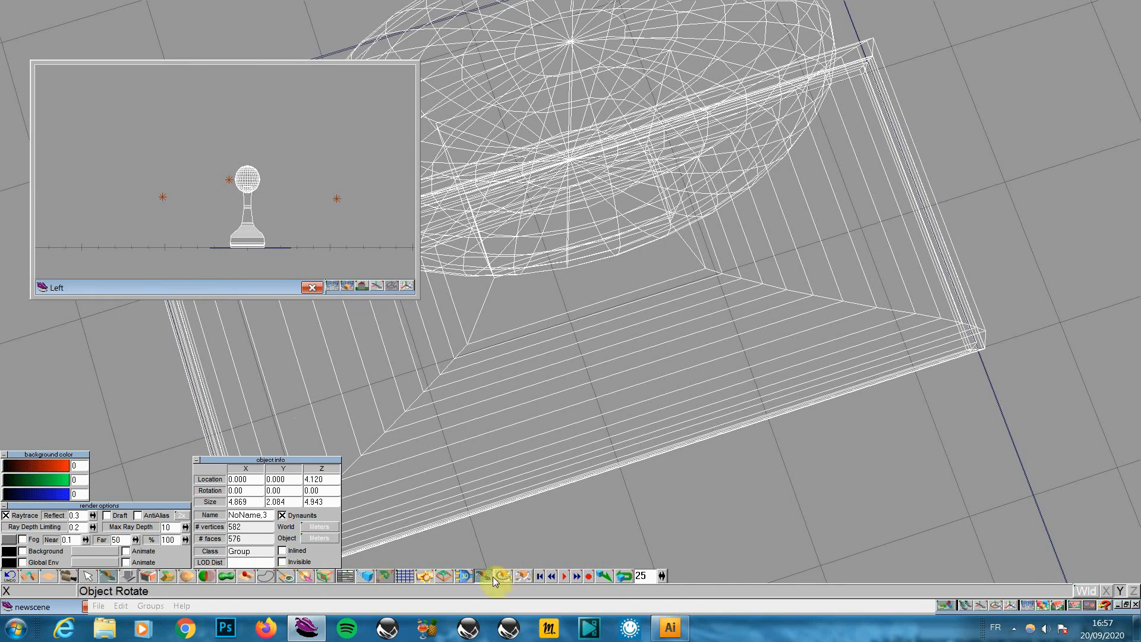
click(562, 576)
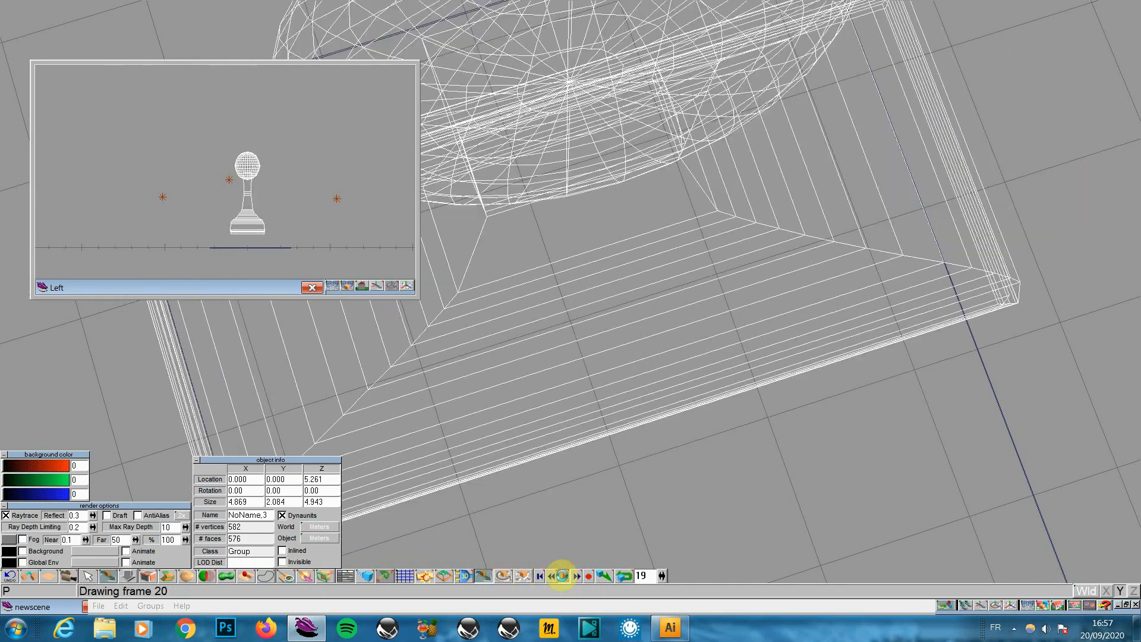
click(563, 576)
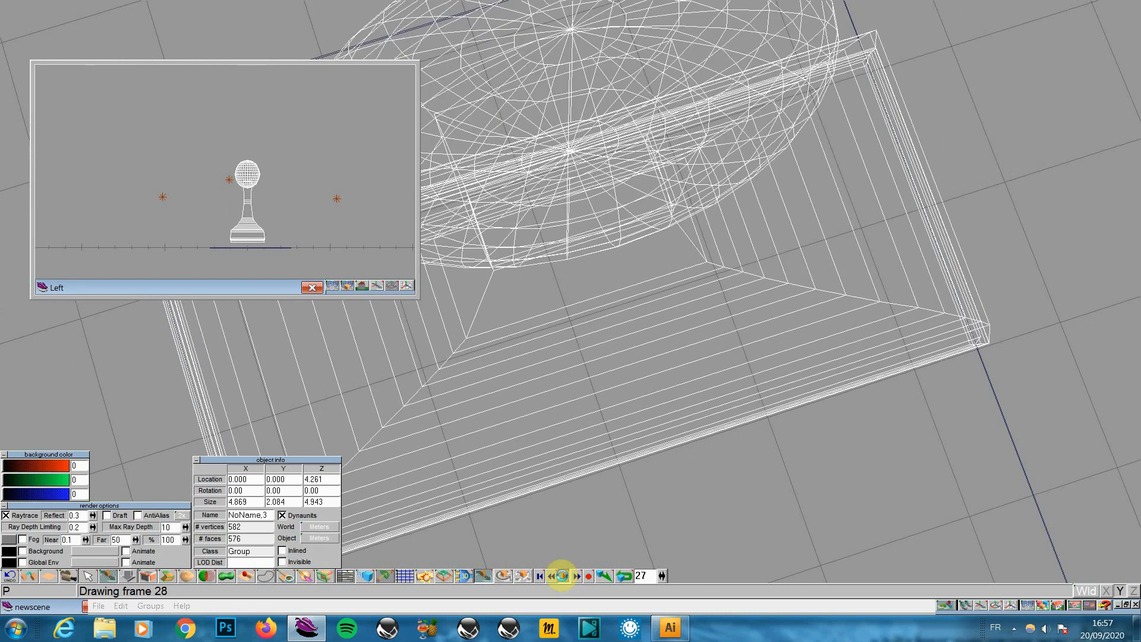
click(310, 287)
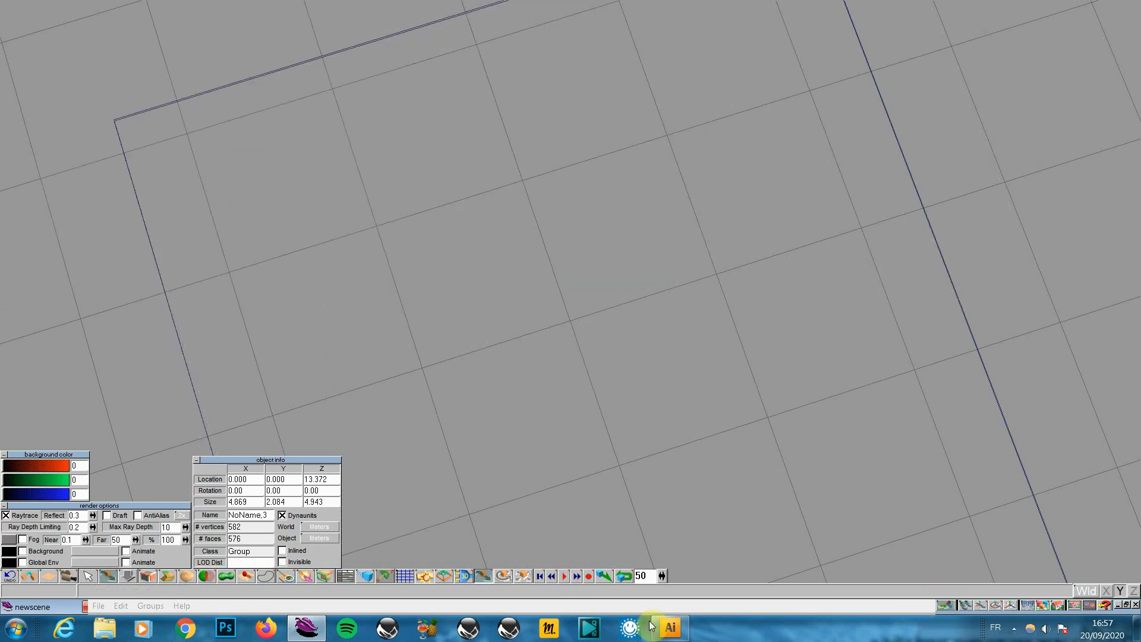
Save the scene over tampon.scn, confirming the overwrite with Oui
click(96, 605)
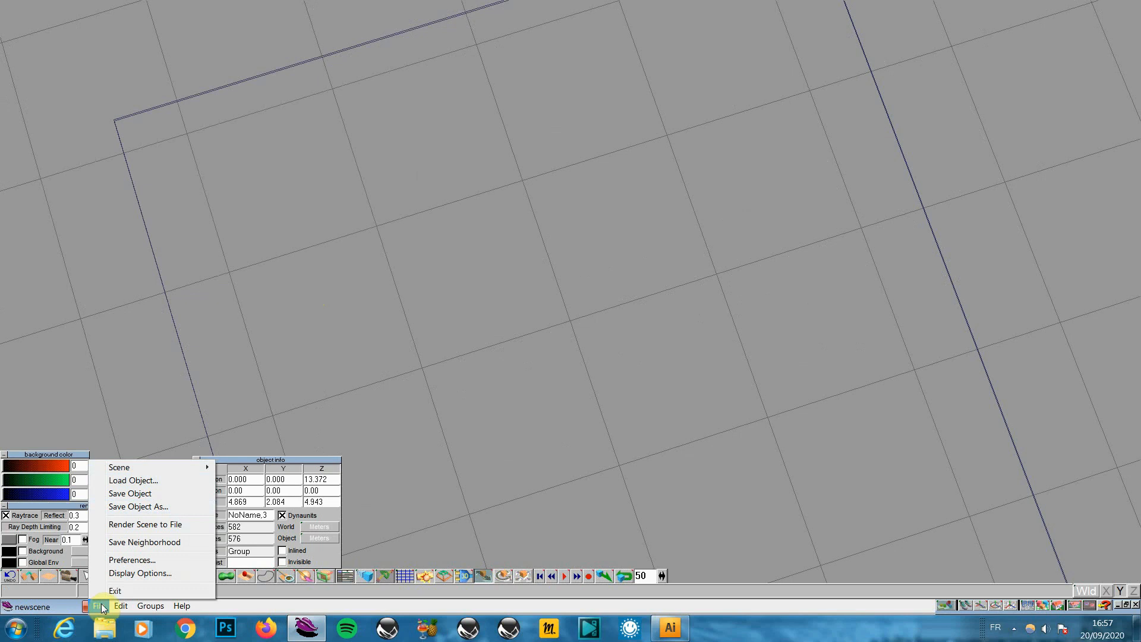
mouse_move(140, 467)
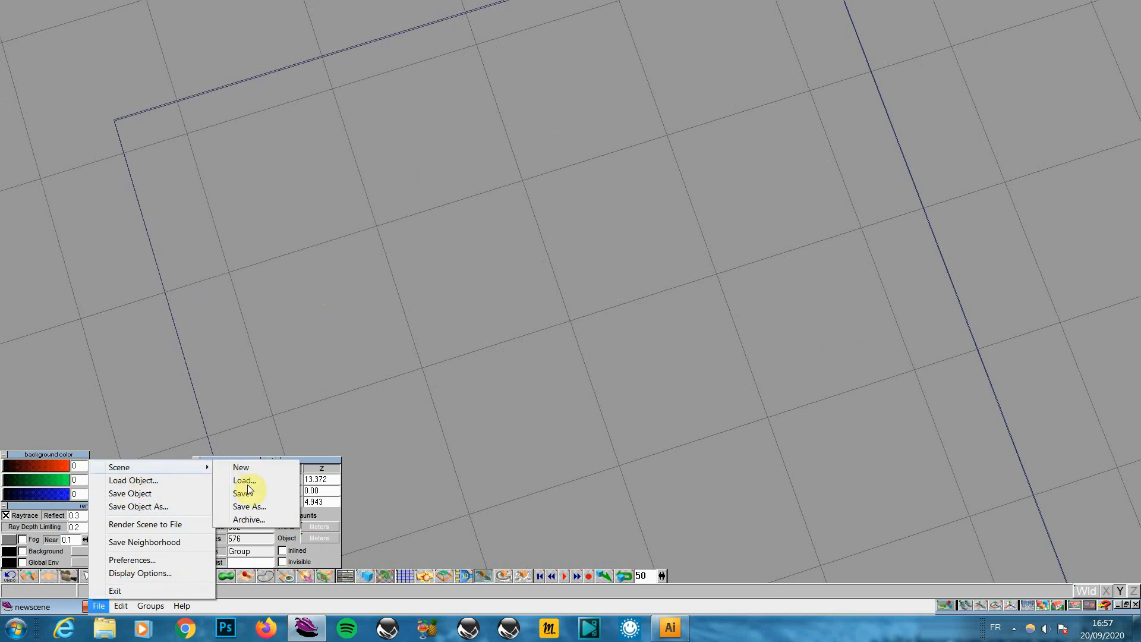
click(241, 494)
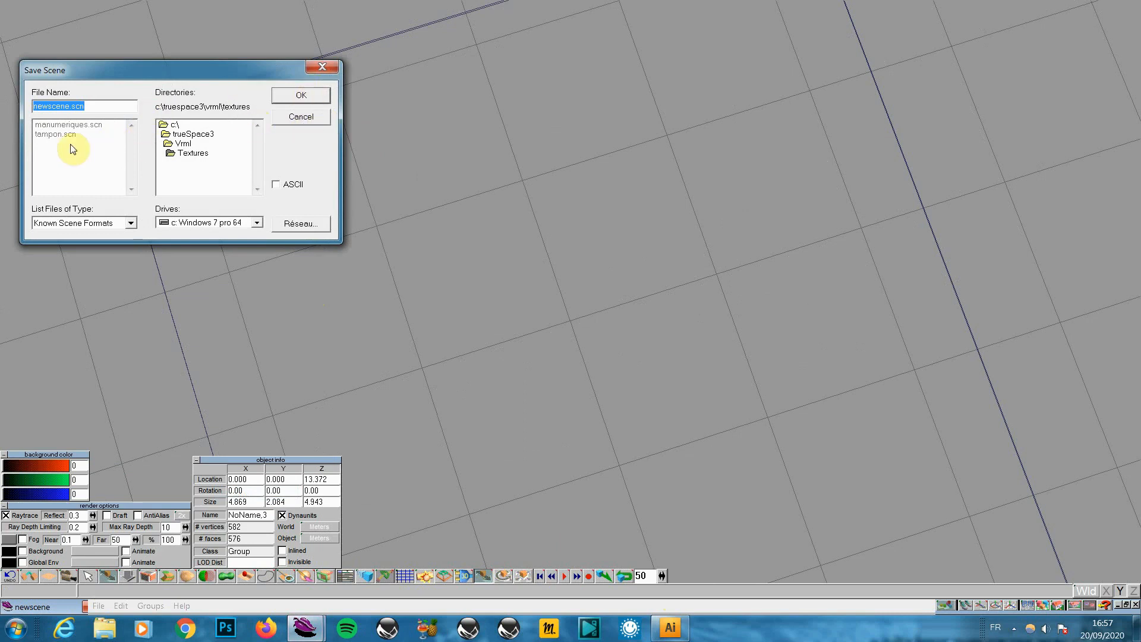
double_click(55, 134)
click(538, 368)
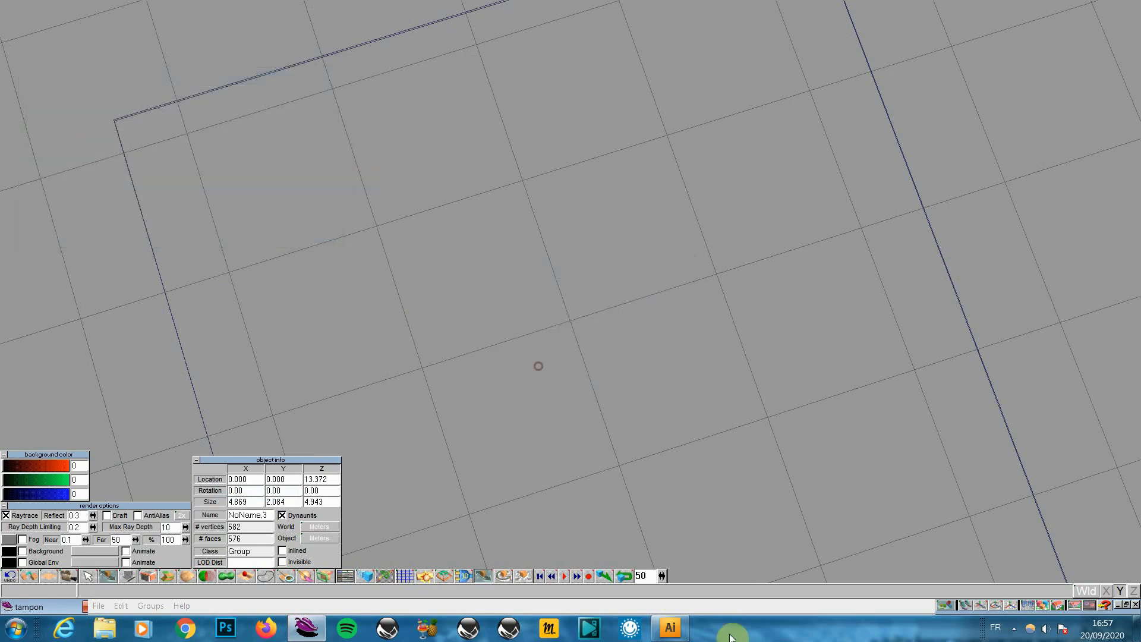
Render the scene, play it in solid display, restore wireframe and close the object info panel
mouse_move(1046, 609)
mouse_down()
mouse_move(1047, 575)
mouse_move(1043, 608)
mouse_up()
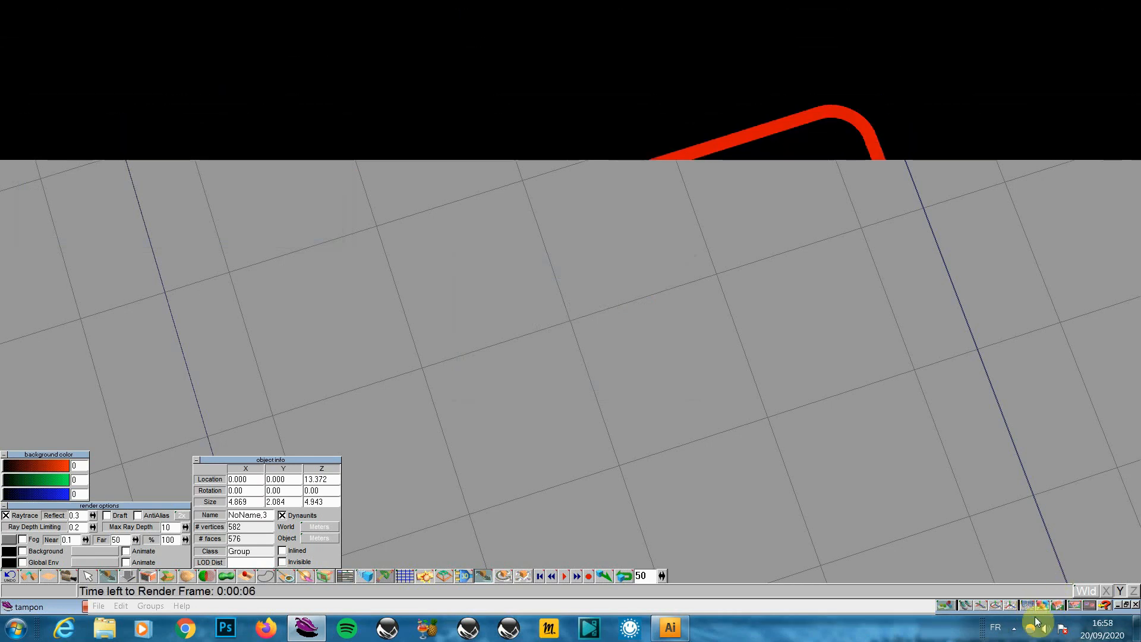
drag(1028, 606, 1028, 563)
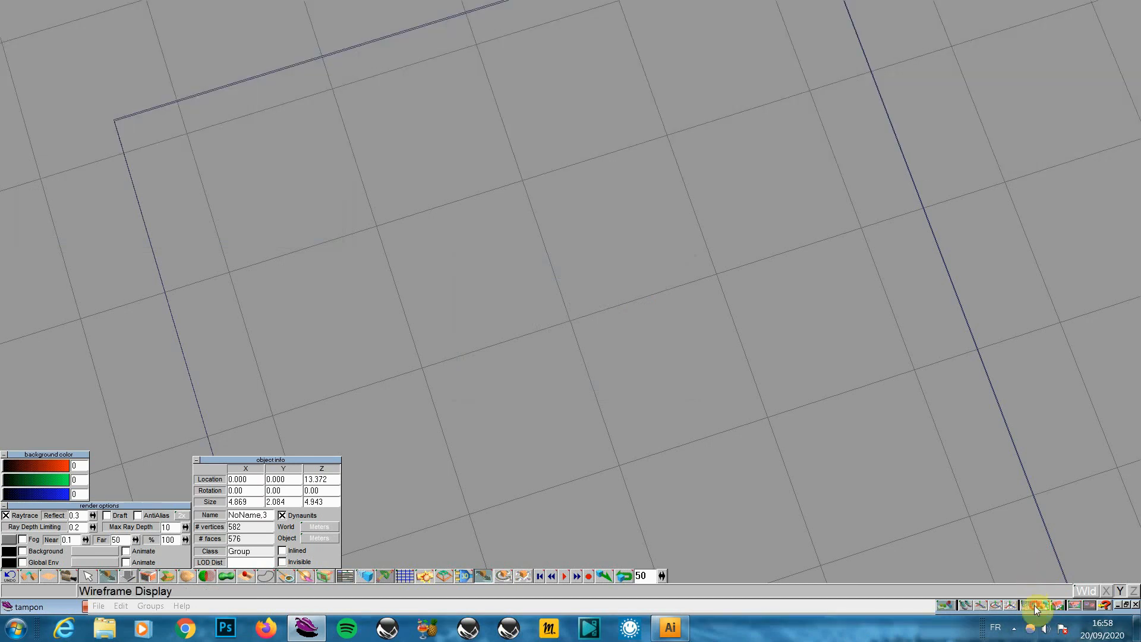
mouse_move(1042, 605)
mouse_down()
mouse_move(1043, 592)
mouse_move(1033, 603)
mouse_move(1031, 588)
mouse_move(1032, 600)
mouse_up()
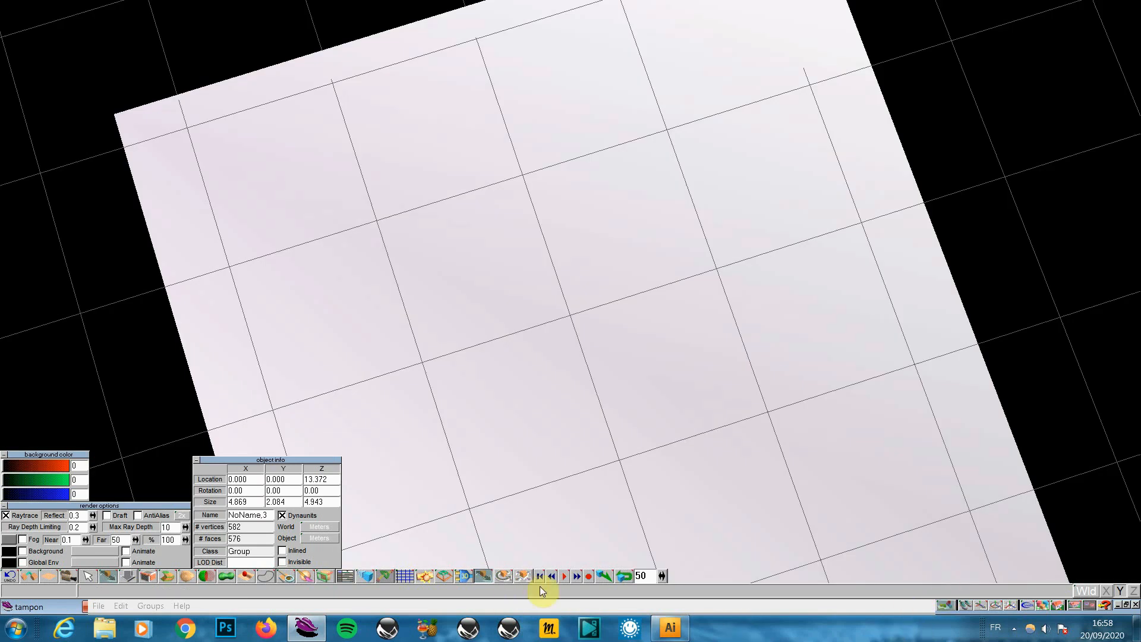
click(562, 575)
click(1011, 604)
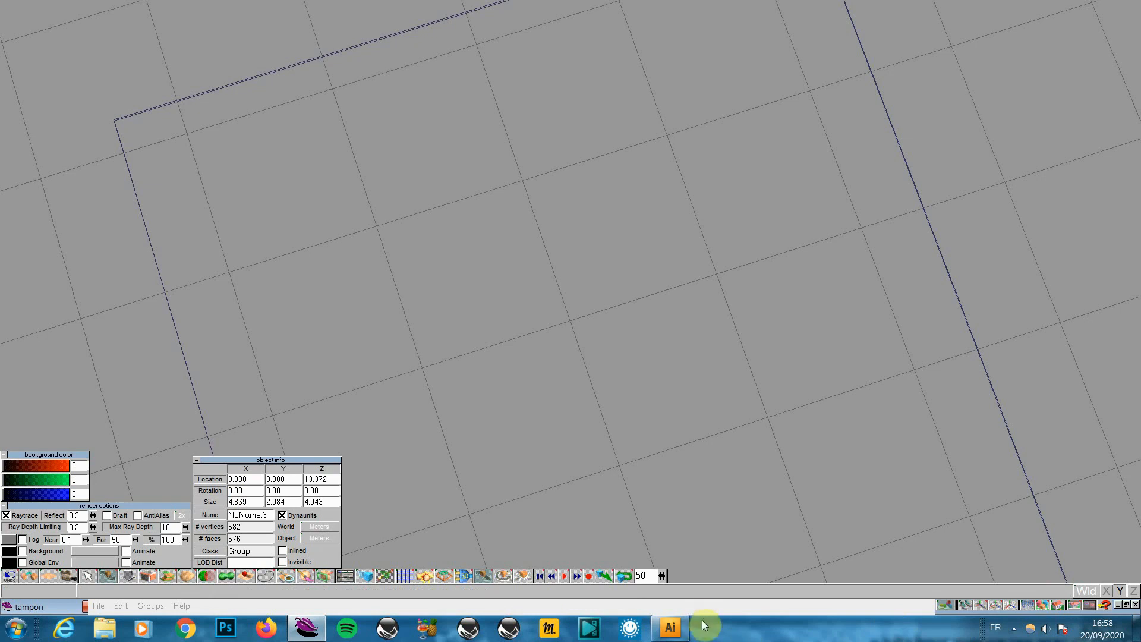
click(198, 460)
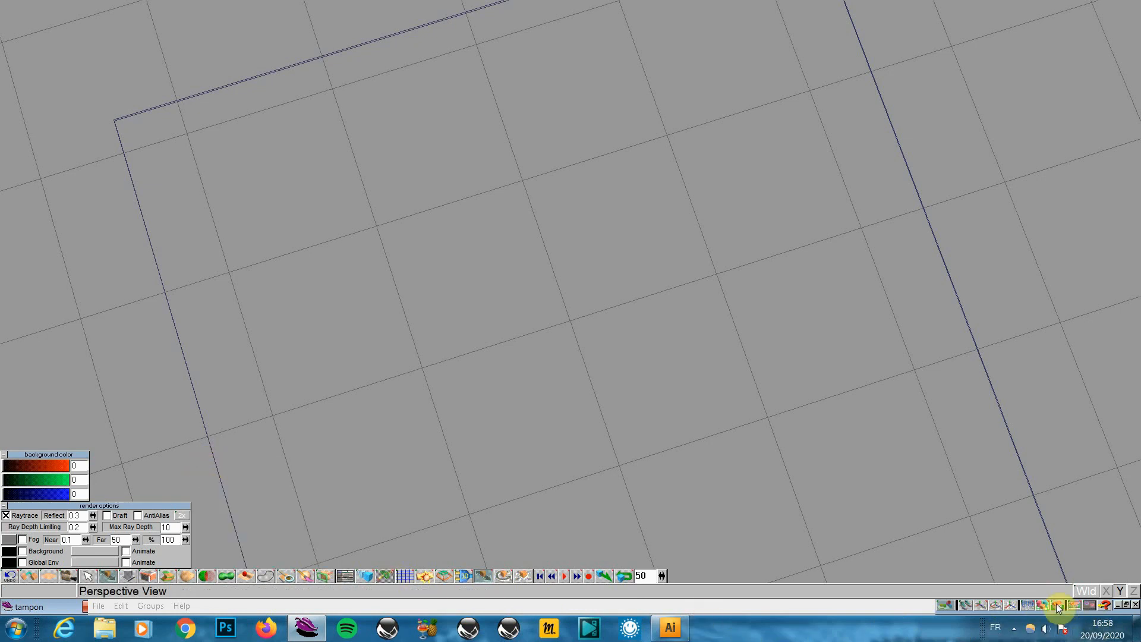
Switch to the front view, zoomed in and panned up on the stamp
drag(1060, 604, 1058, 585)
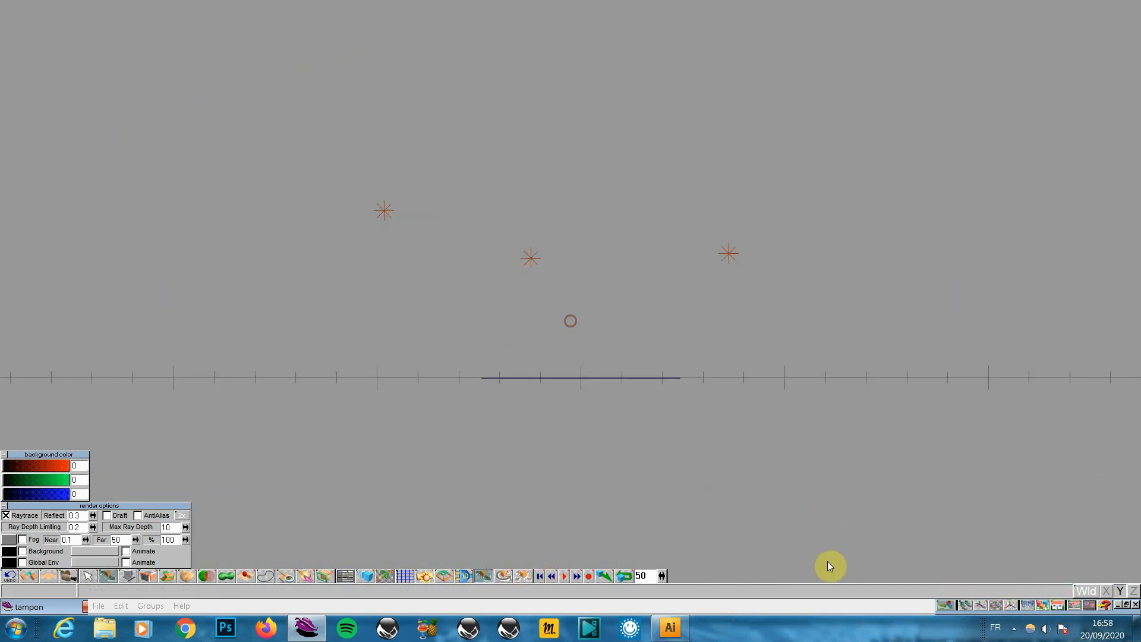
click(1010, 606)
drag(570, 321, 634, 313)
drag(672, 571, 689, 553)
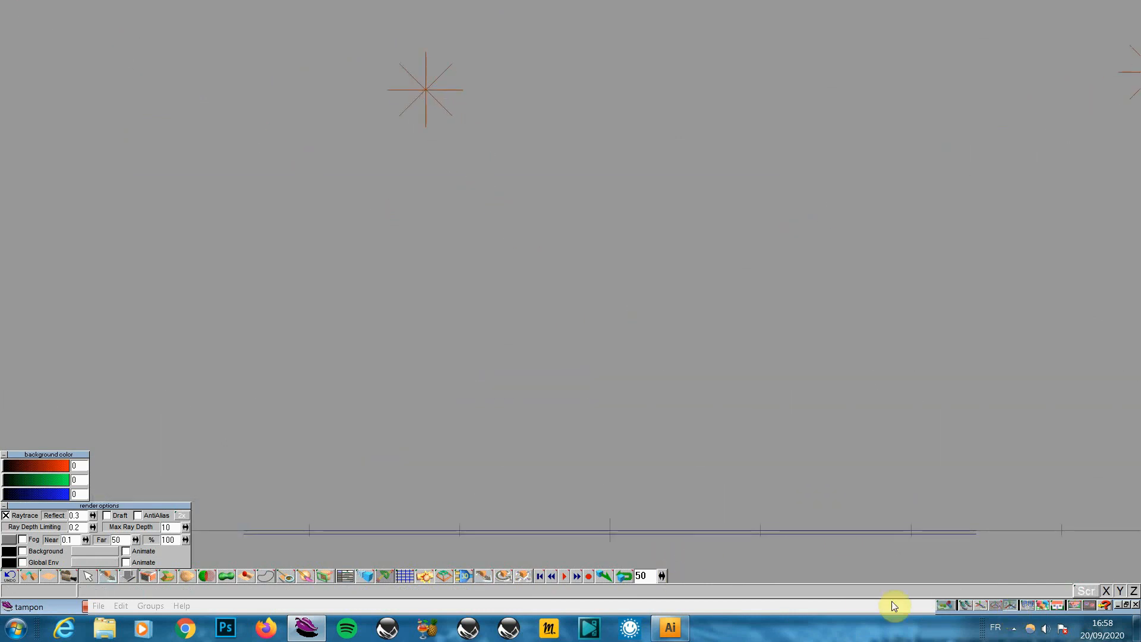
click(980, 605)
drag(927, 505, 929, 412)
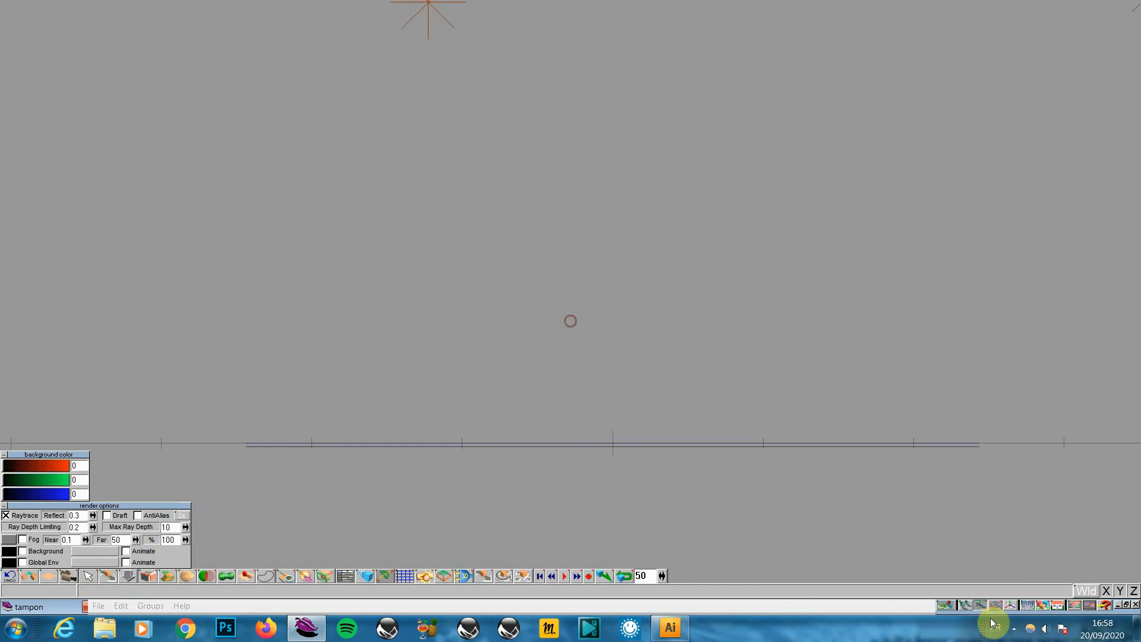
click(1011, 604)
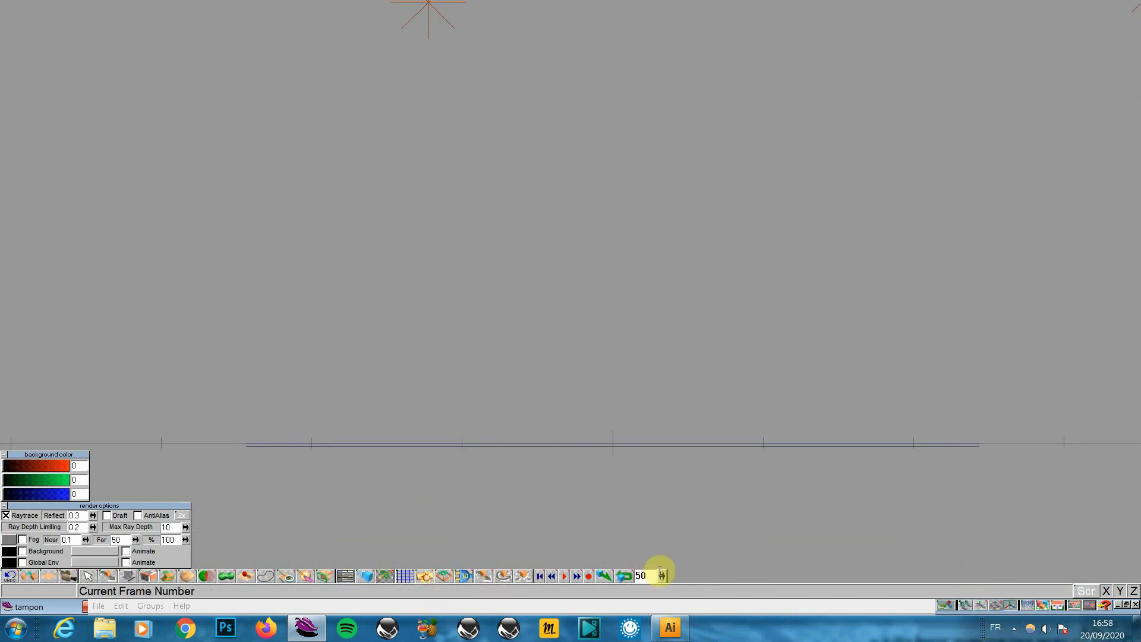
Jump to frame 25, select the ground plane and open a new Perspective view
double_click(646, 575)
text(25)
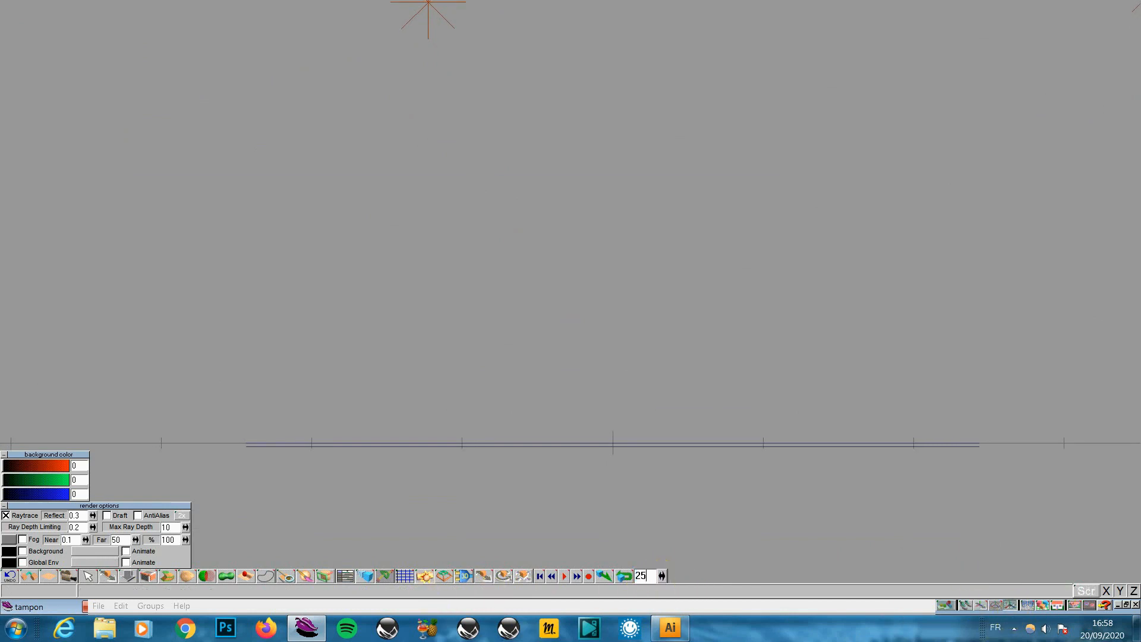
key(Return)
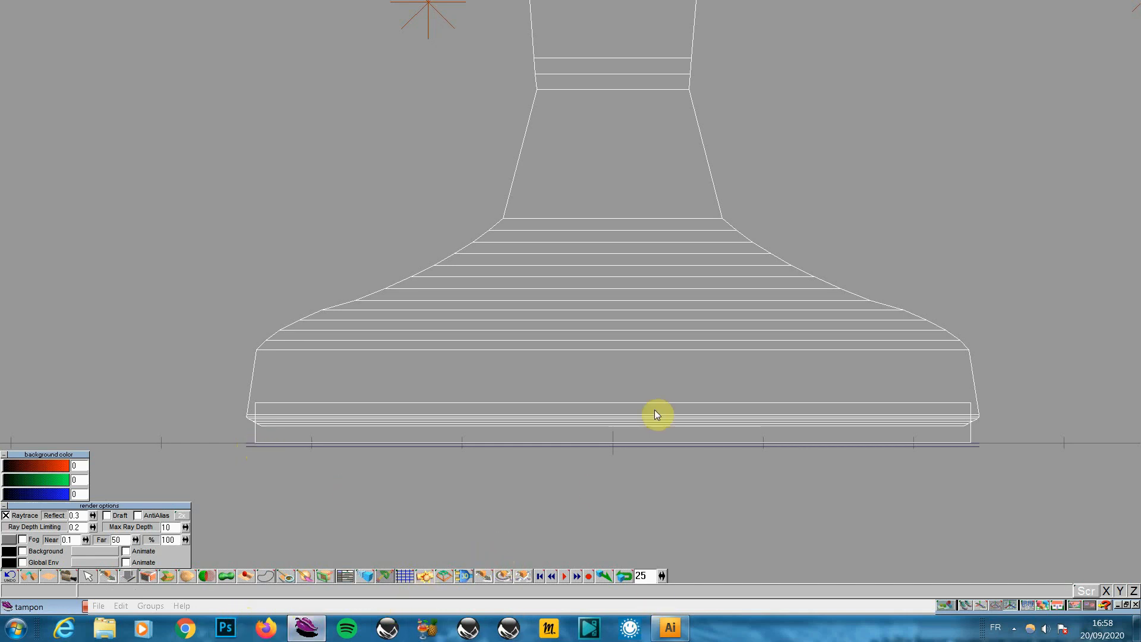
click(971, 447)
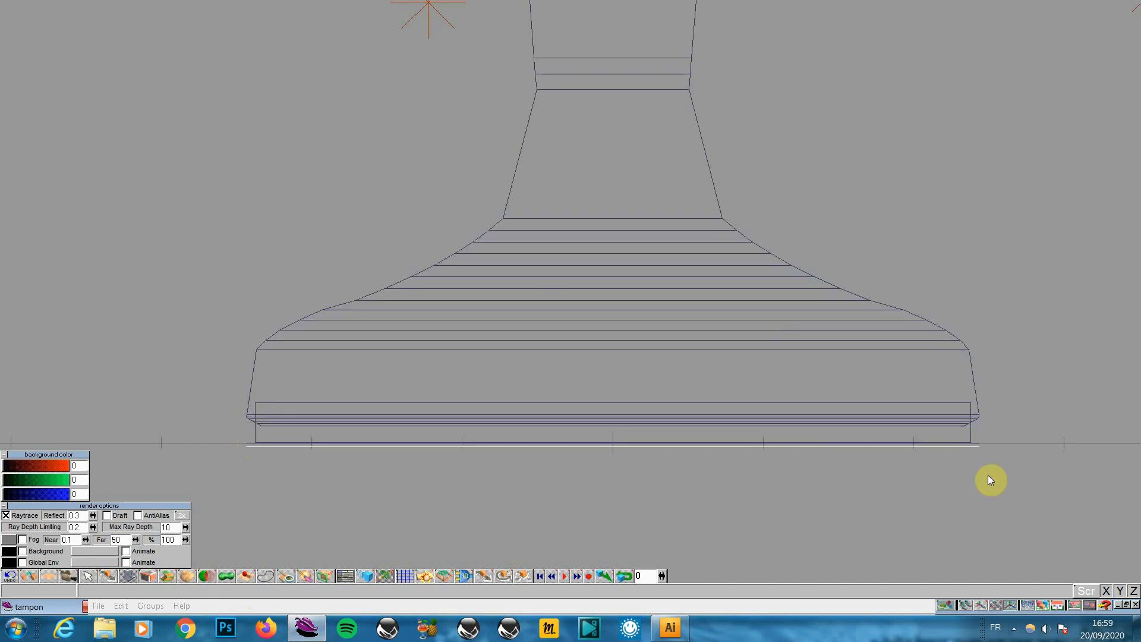
click(1073, 606)
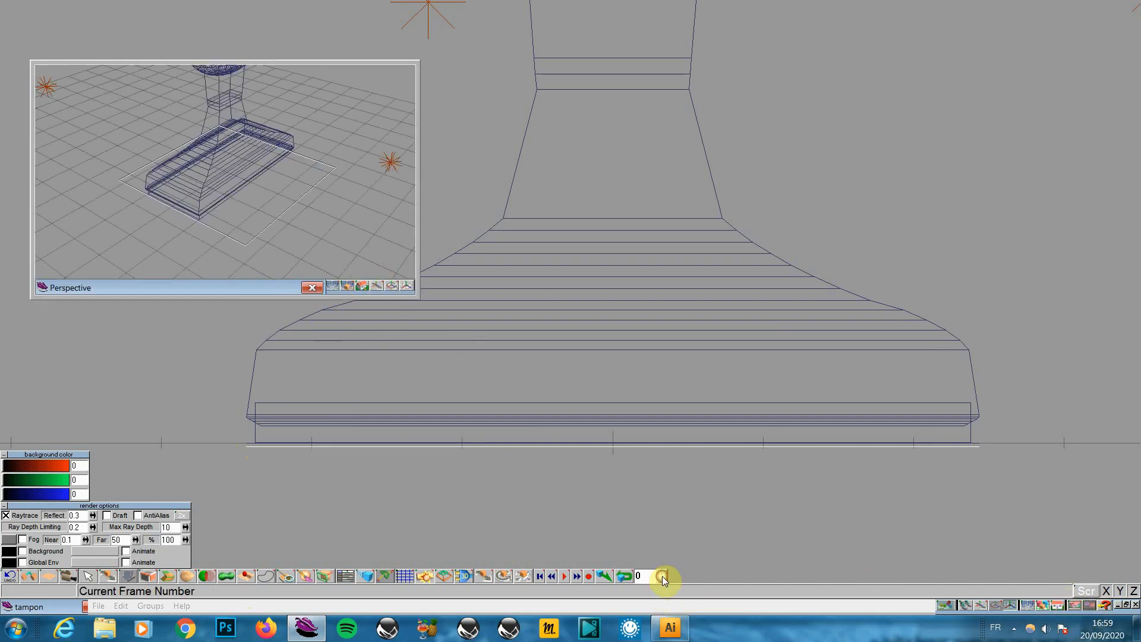
Set Animation Parameters to draw the Scene with End 50, then preview frame 14 in Perspective
click(565, 576)
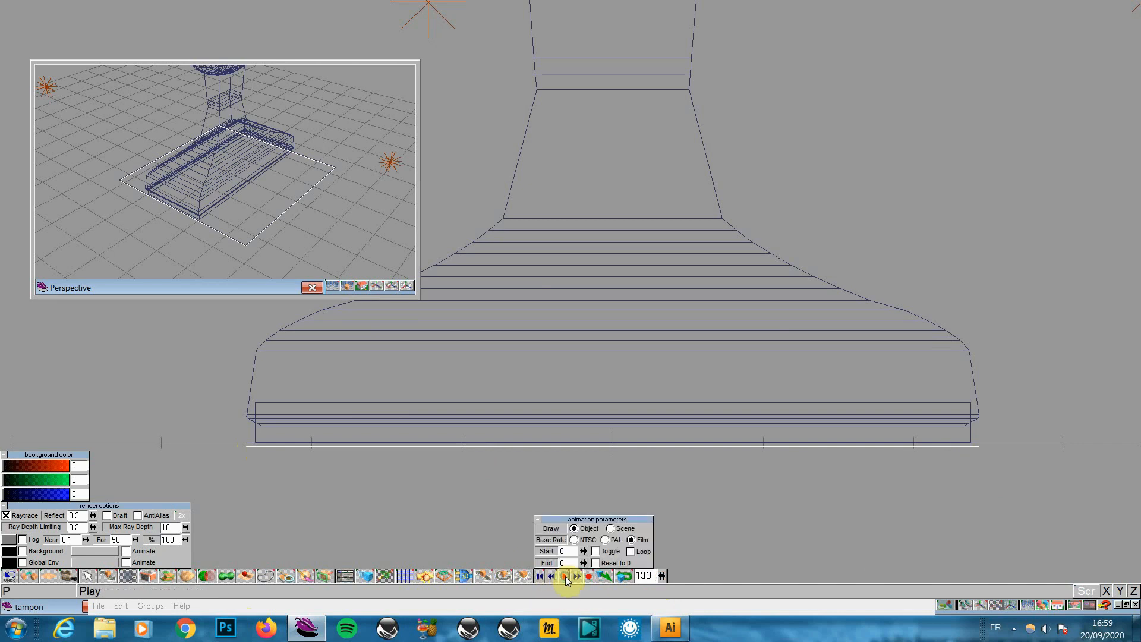
click(612, 529)
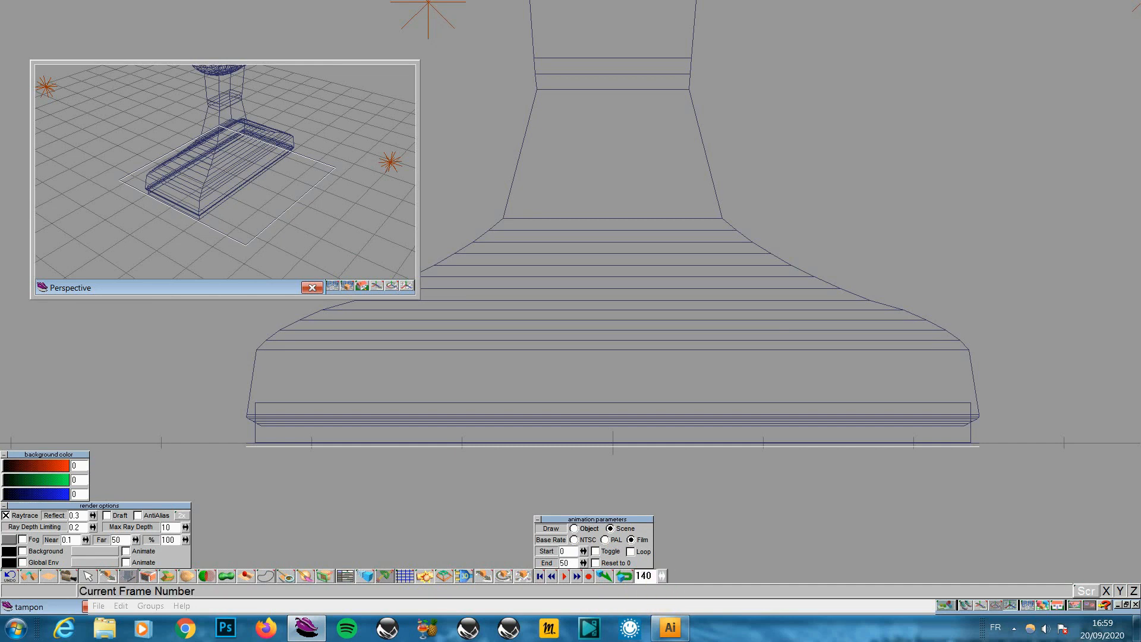
drag(661, 575, 666, 554)
click(228, 174)
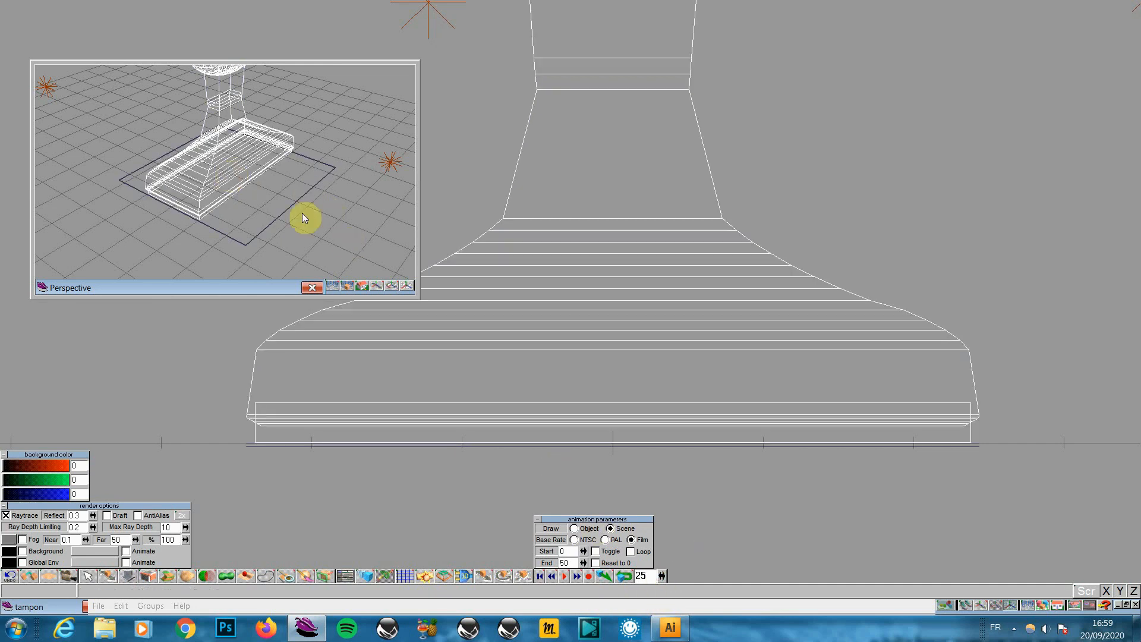
drag(660, 577, 663, 572)
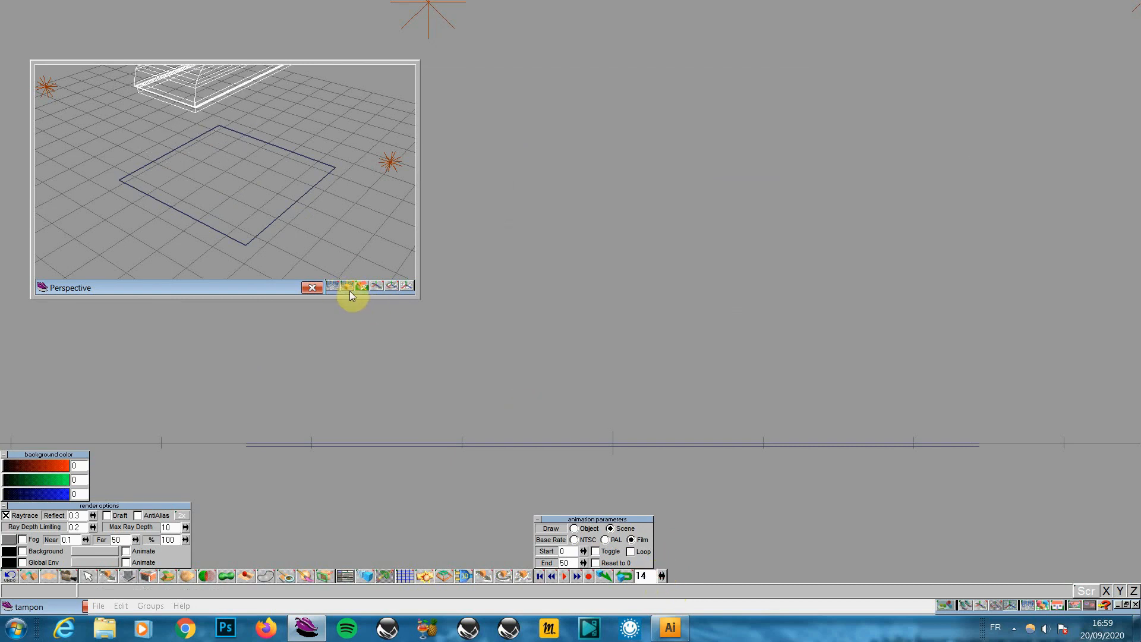
drag(348, 286, 349, 262)
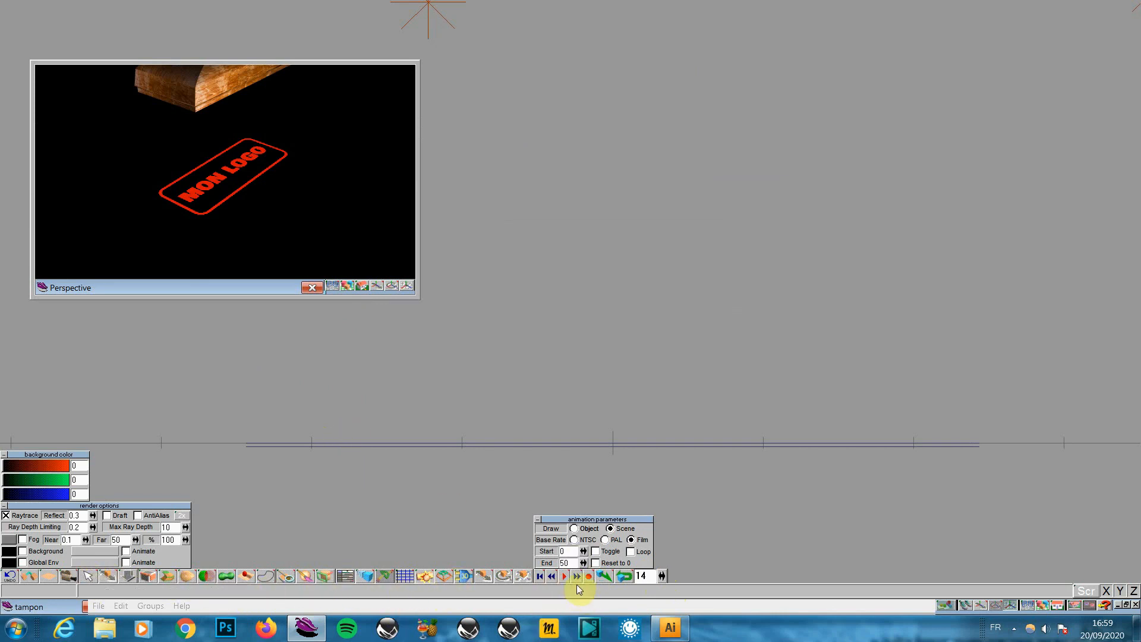
Return to frame 0, select the upper overlapping plane and pick Object Move
click(538, 576)
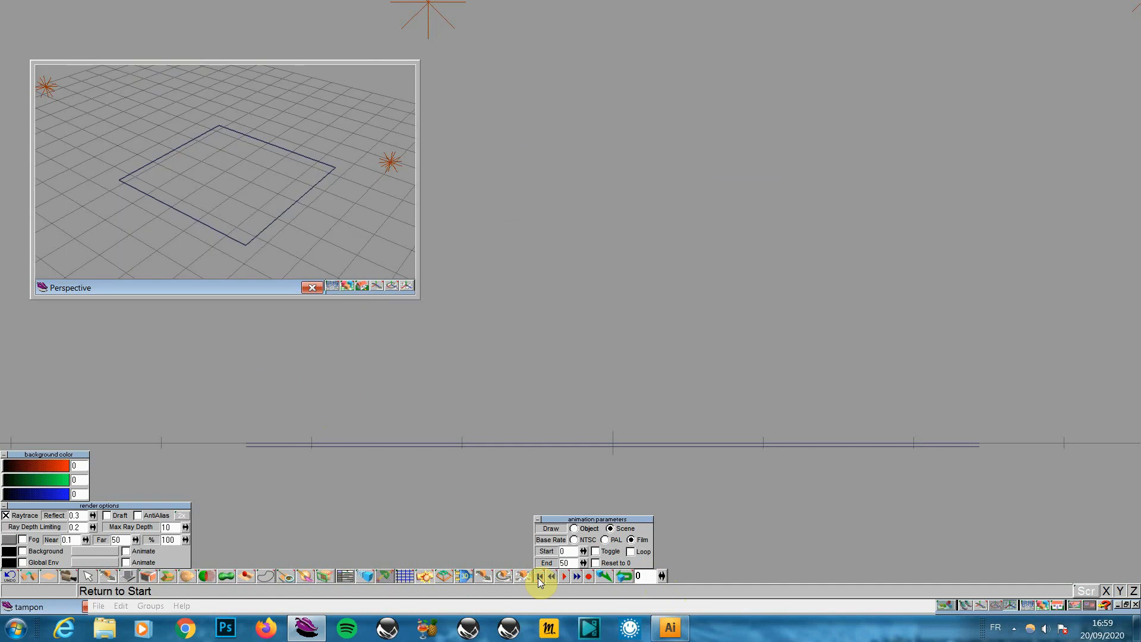
click(392, 445)
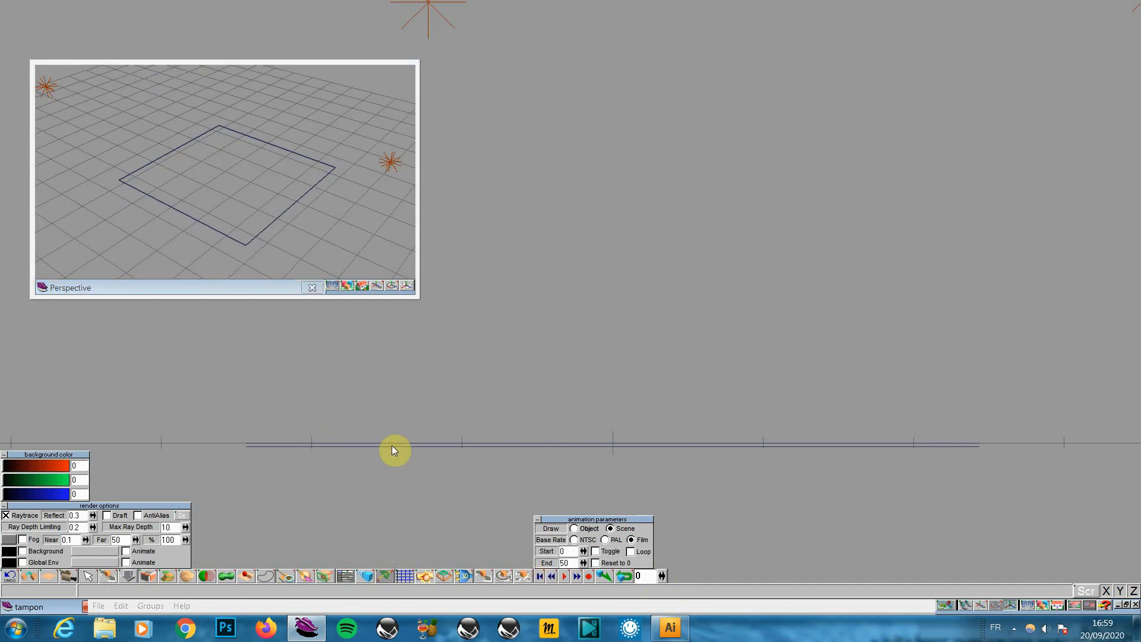
click(188, 216)
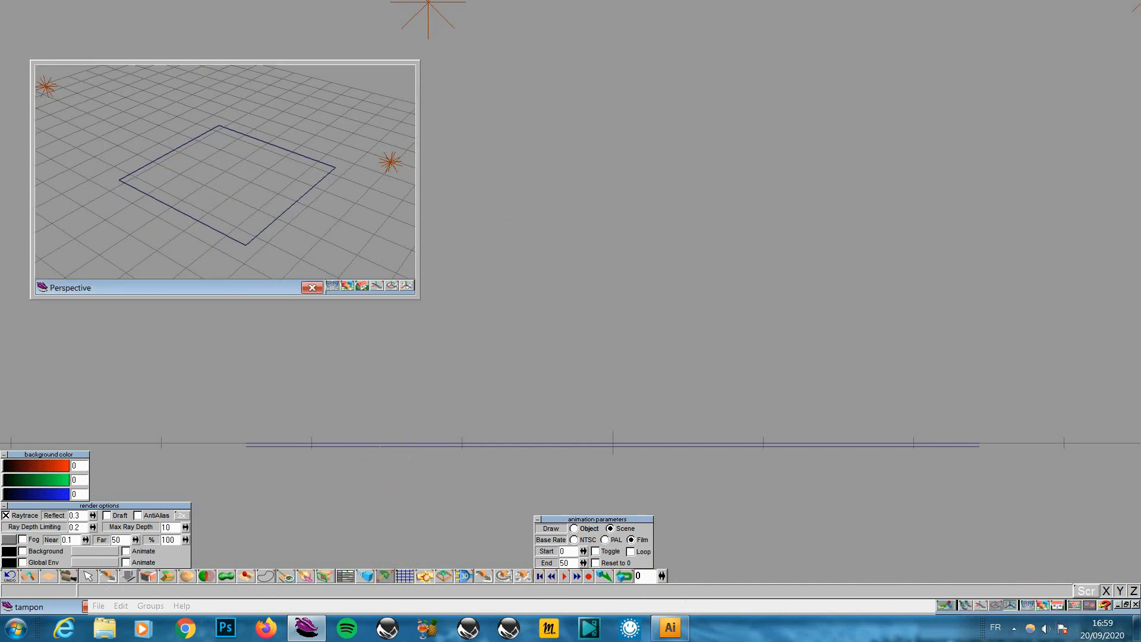
click(283, 177)
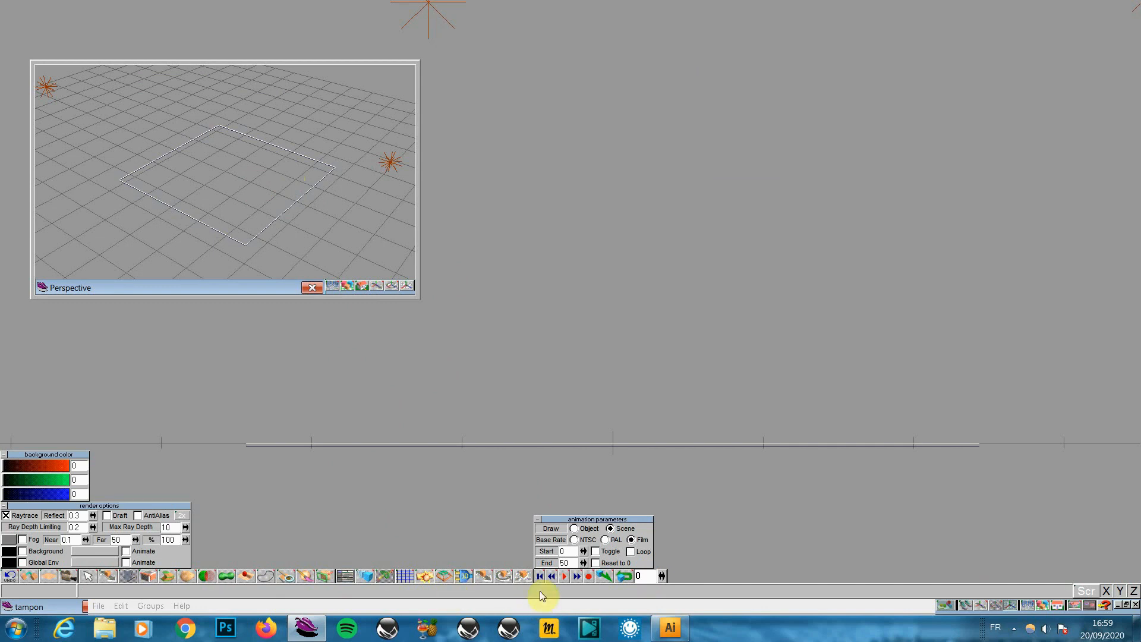
click(483, 575)
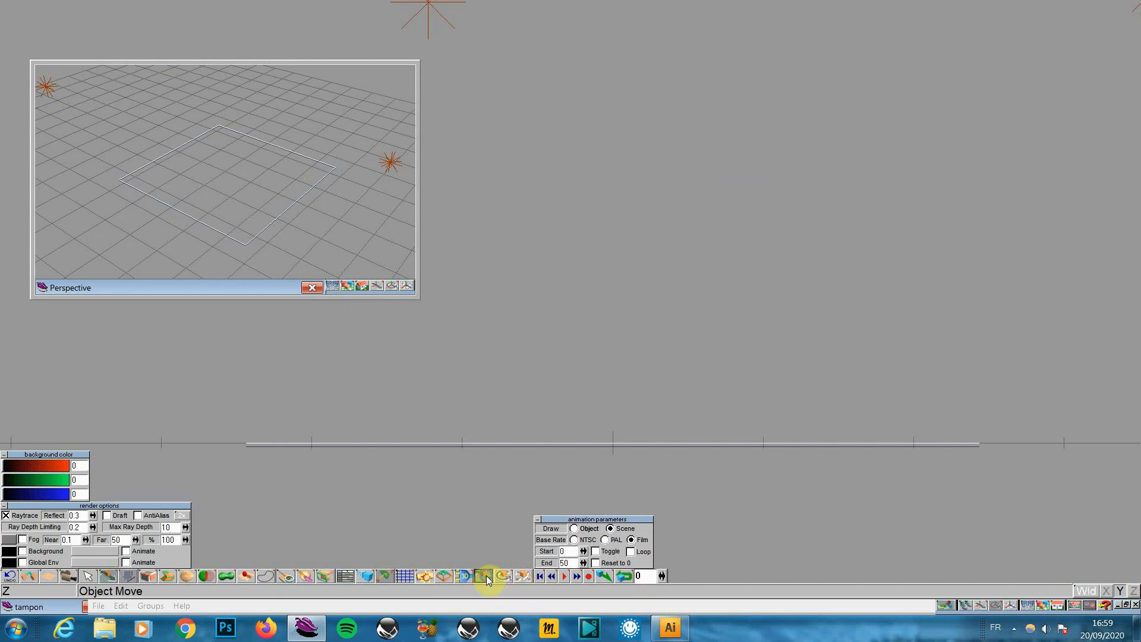
click(592, 474)
Lower the upper plane slightly onto the other, play the animation and render the Perspective view
drag(592, 475, 593, 478)
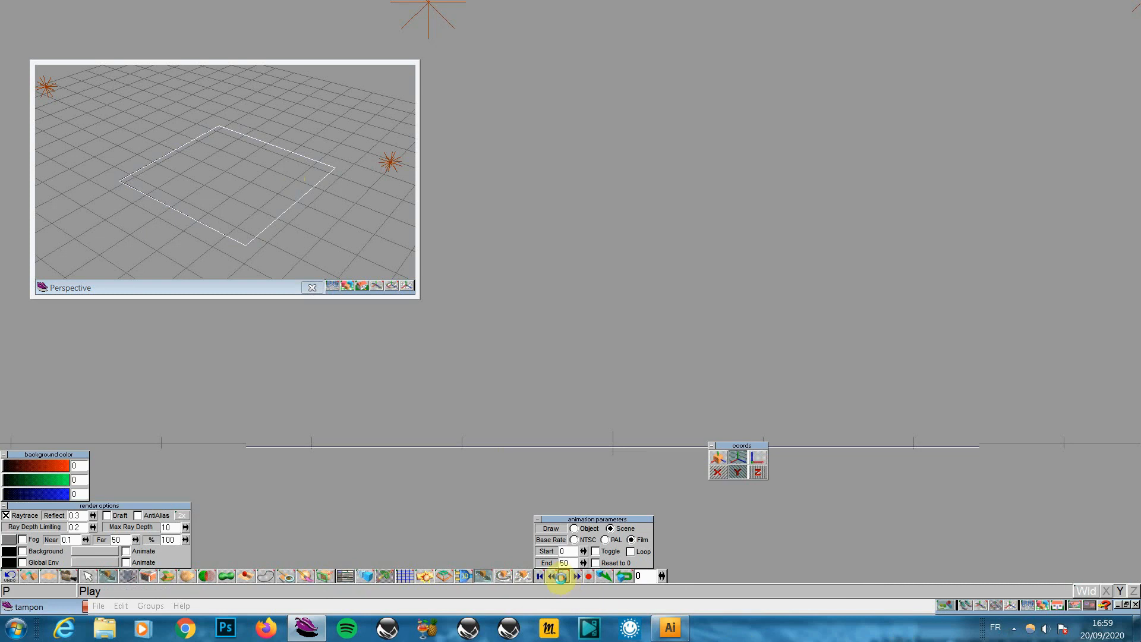
click(562, 577)
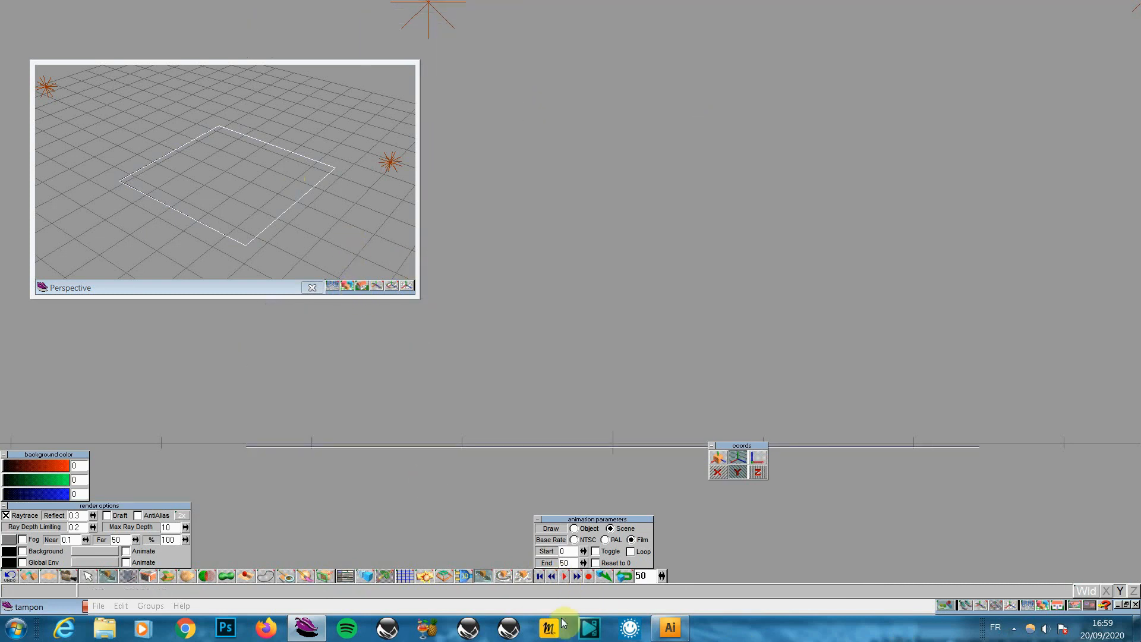
drag(662, 576, 661, 569)
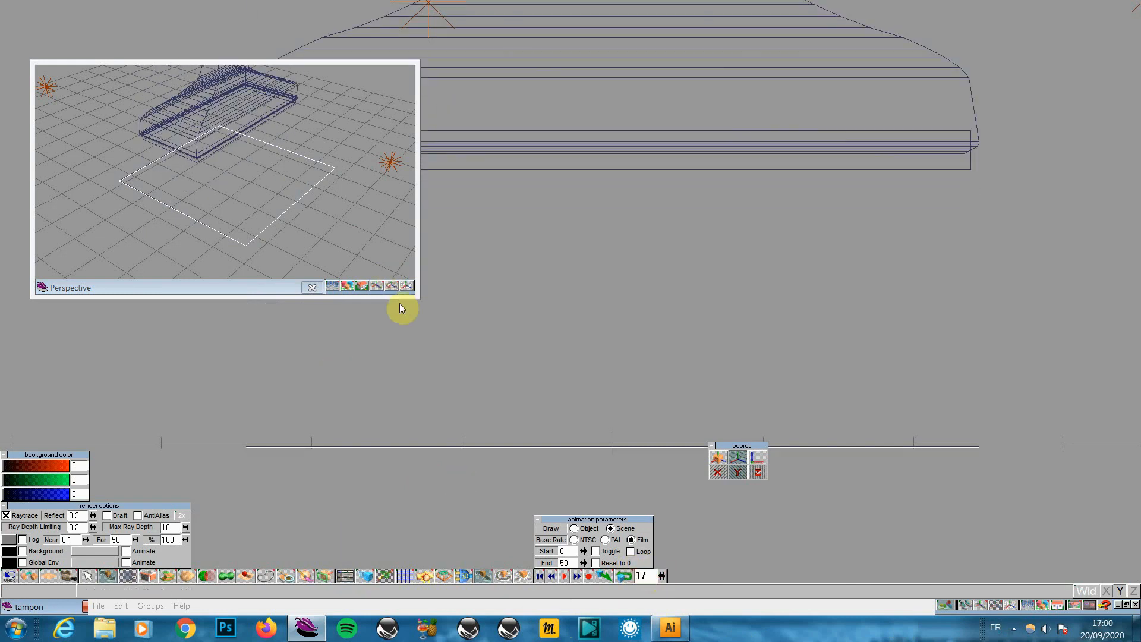
click(347, 284)
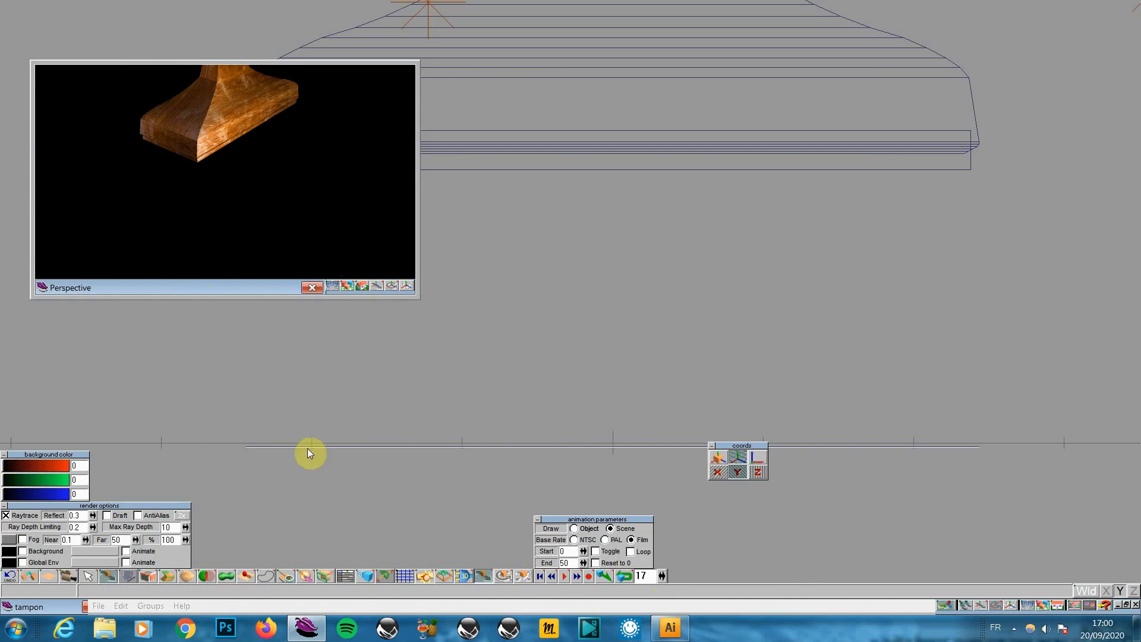
Step the animation frame by frame to frame 25
click(661, 575)
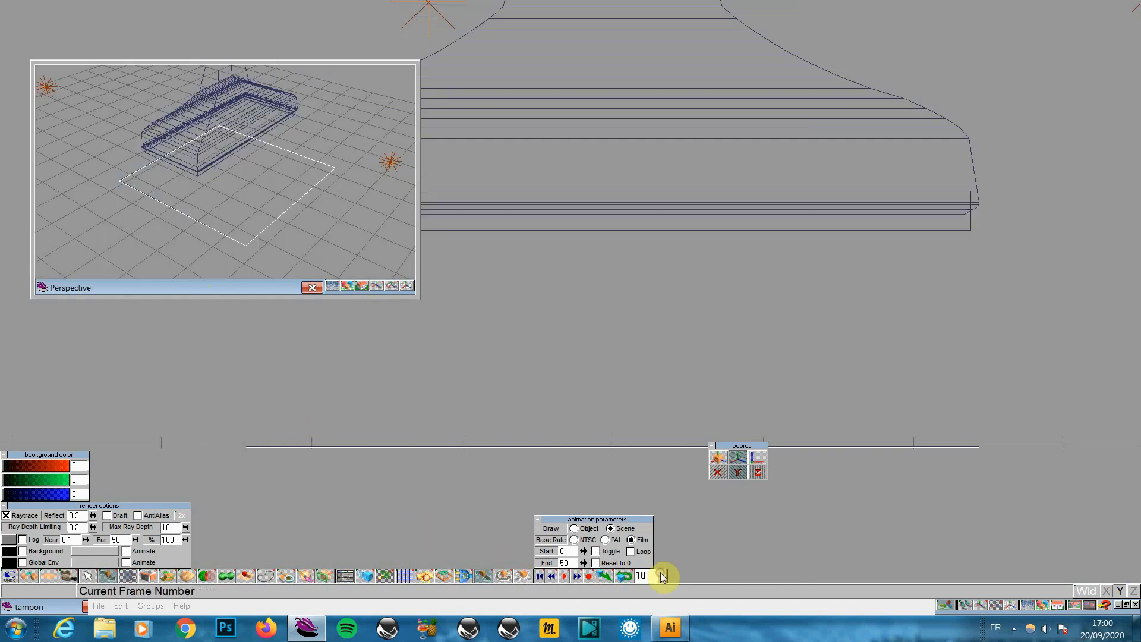
click(660, 573)
click(662, 575)
click(662, 575)
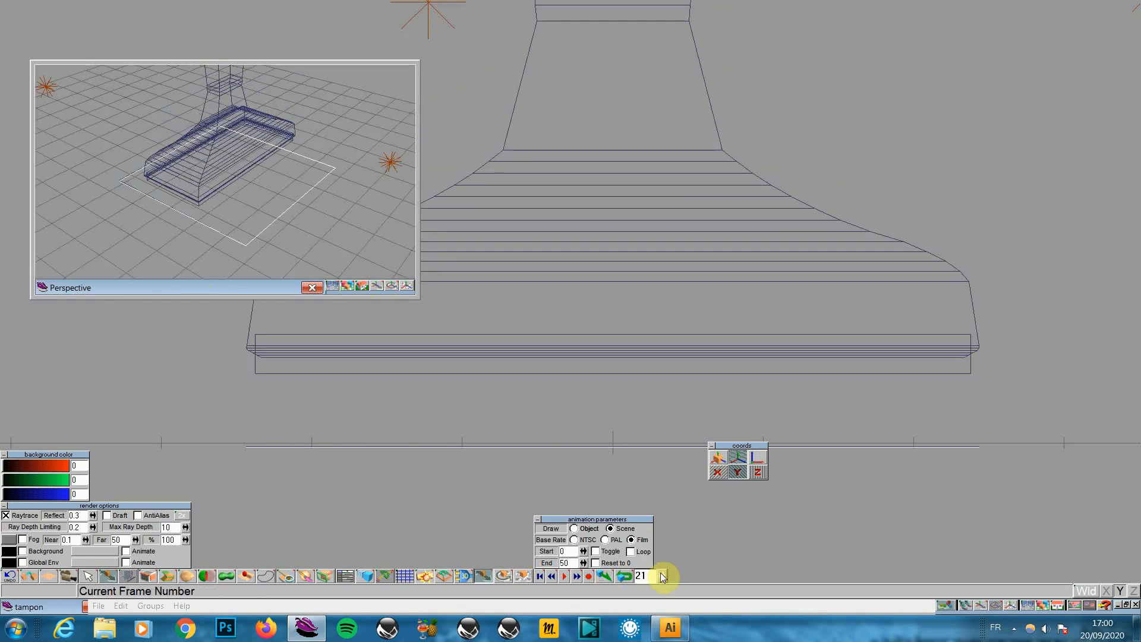
click(662, 575)
click(661, 575)
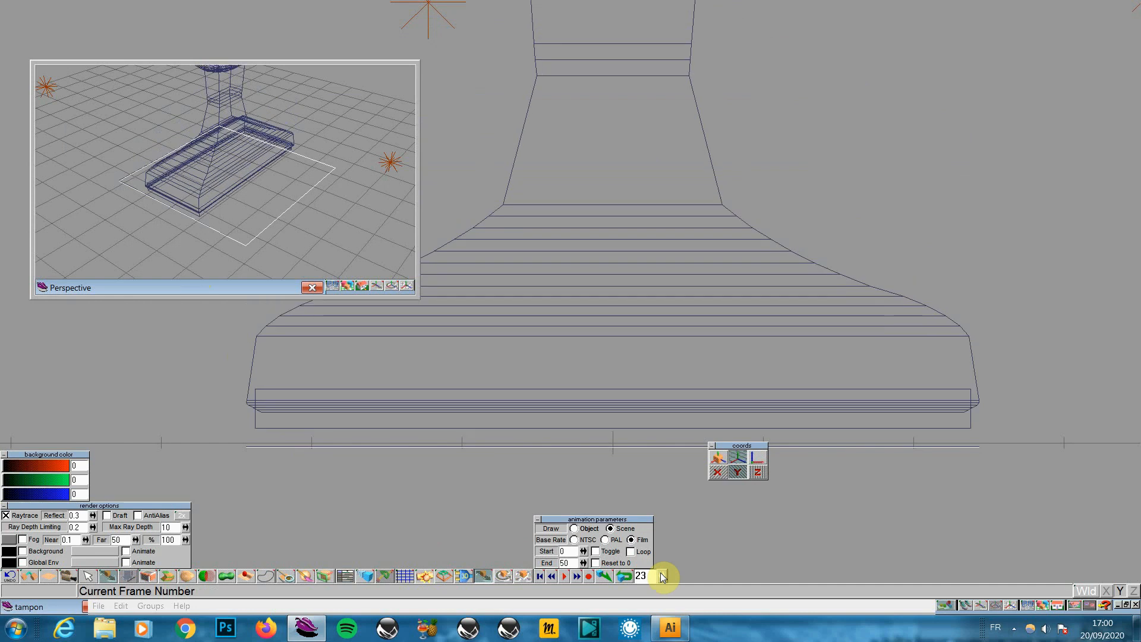
click(662, 575)
click(662, 575)
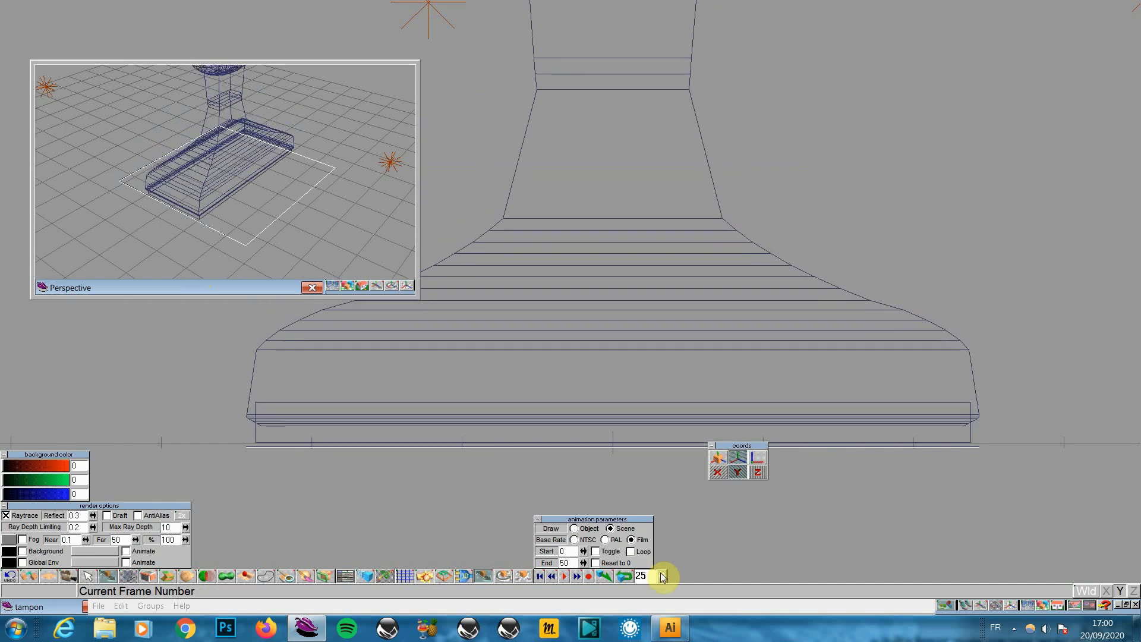
click(662, 575)
click(662, 578)
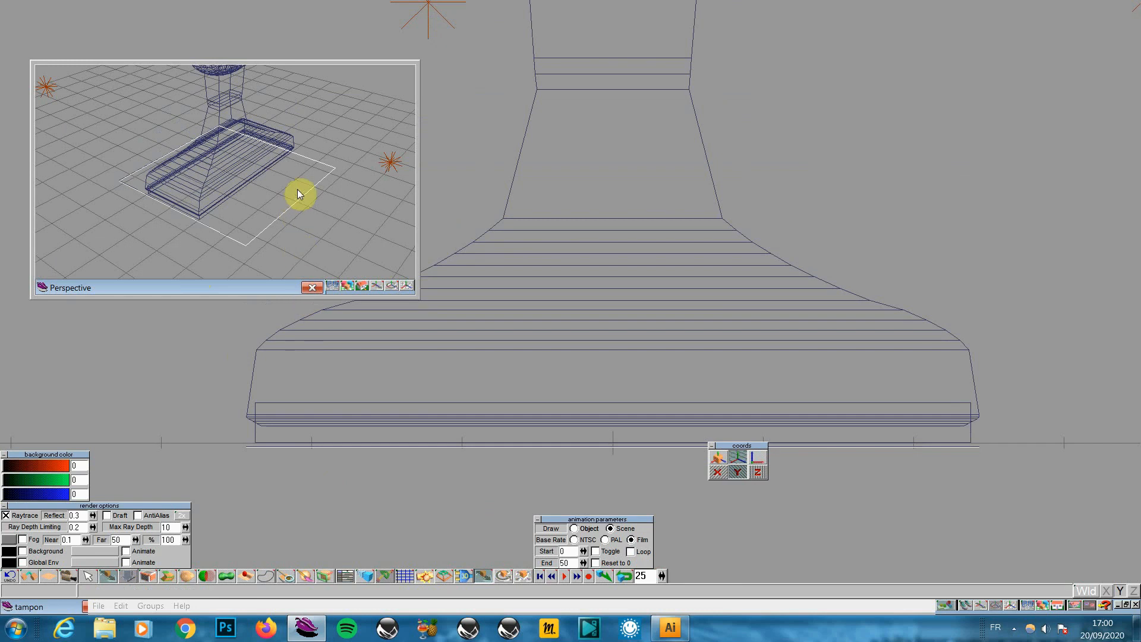
Render only the selected plane in Perspective to reveal the red MON LOGO print
click(347, 285)
click(349, 273)
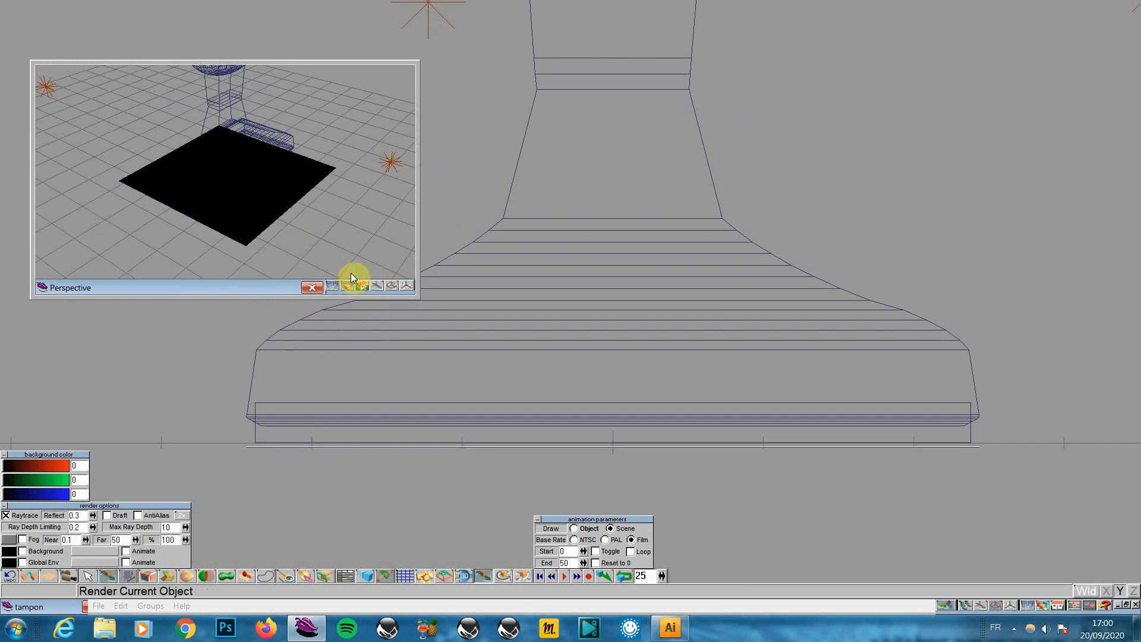
click(289, 448)
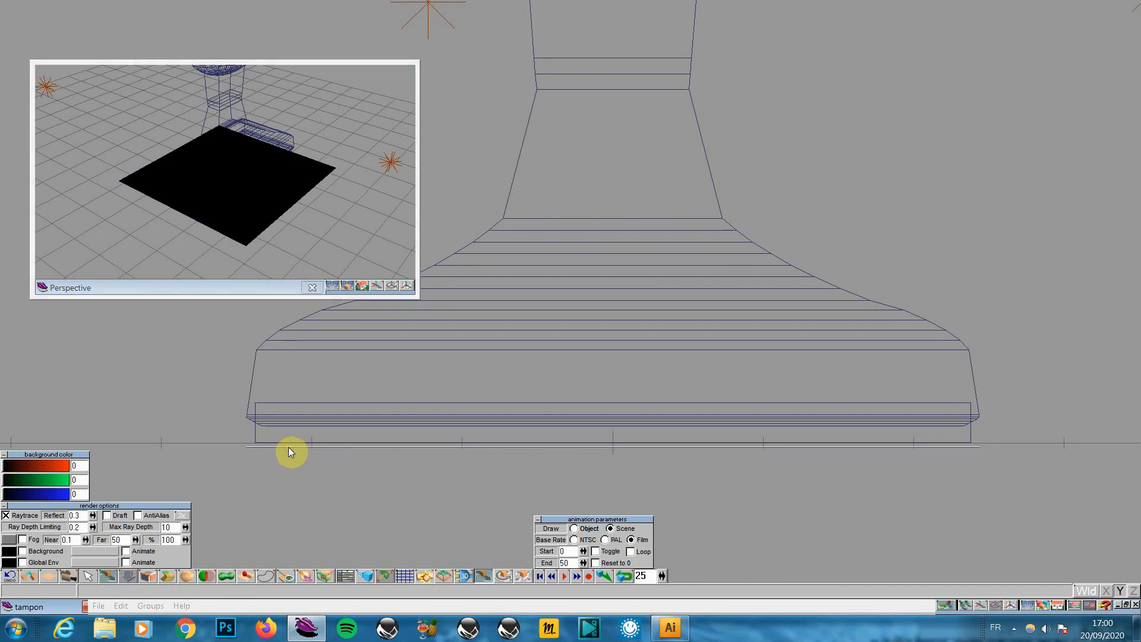
click(349, 286)
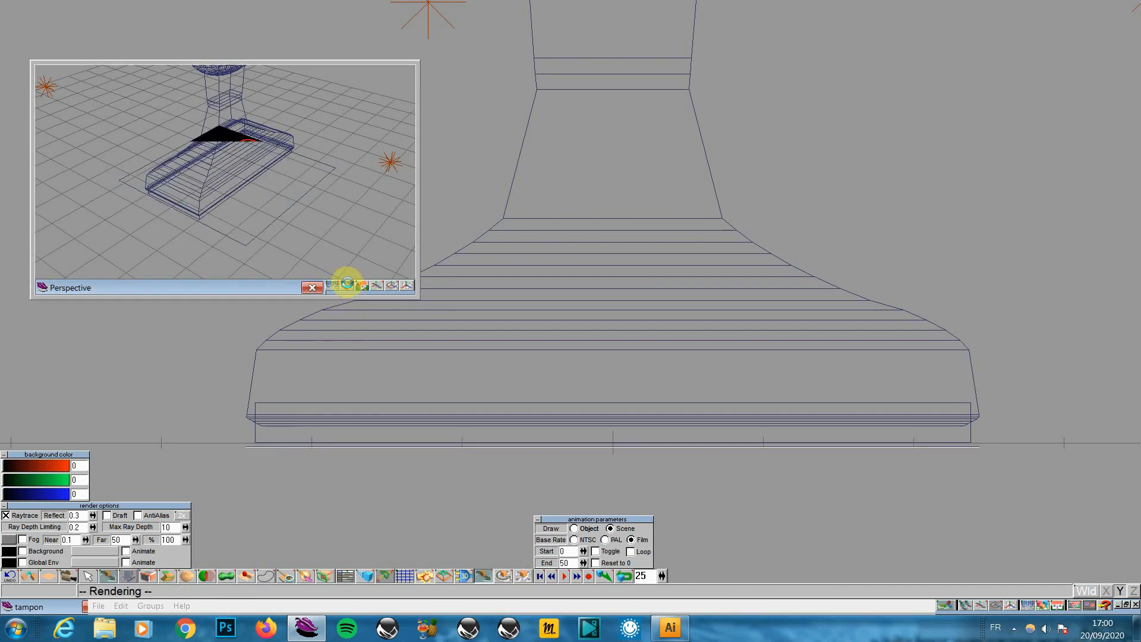
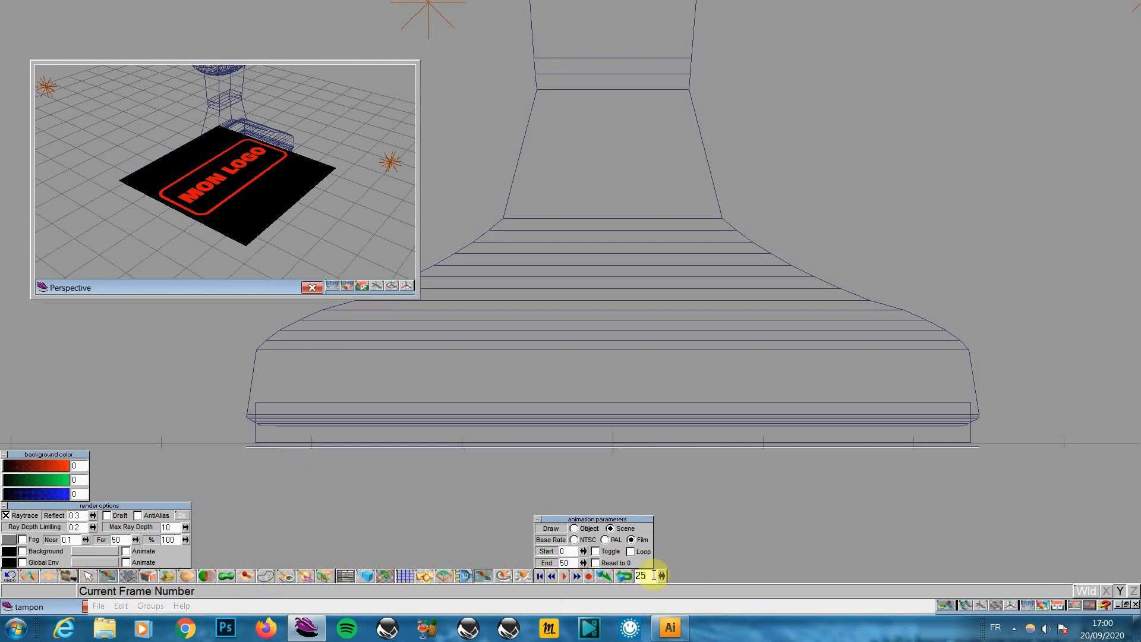
Jump to frame 0, turn off key recording, then go to frame 25 in object-move mode
drag(653, 575, 630, 576)
text(0)
key(Return)
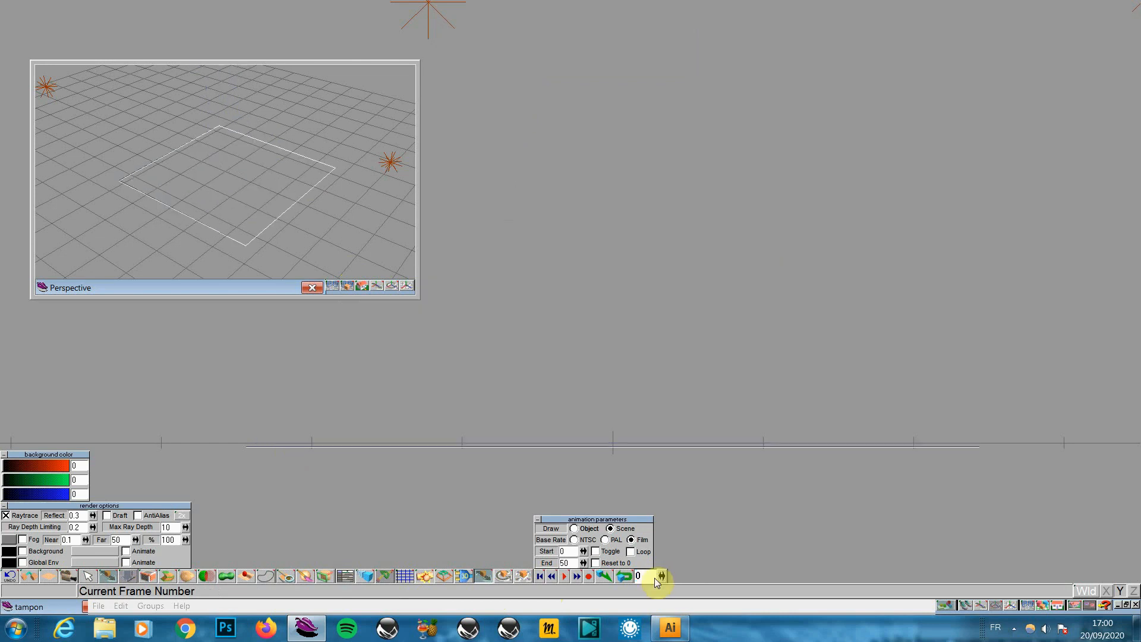
click(588, 575)
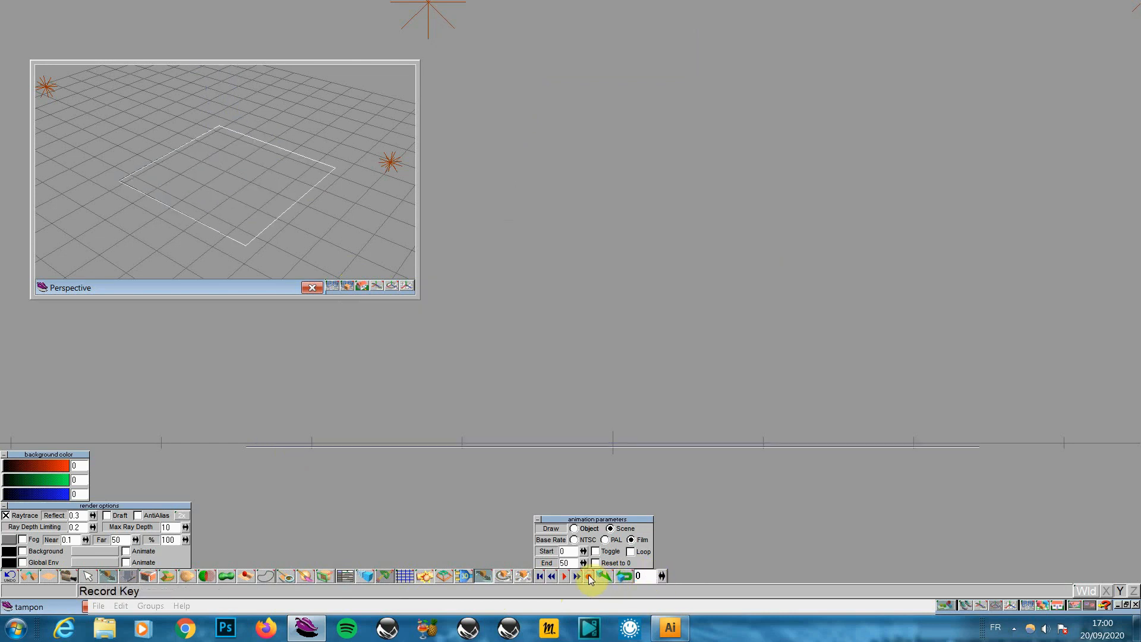
double_click(645, 574)
text(25)
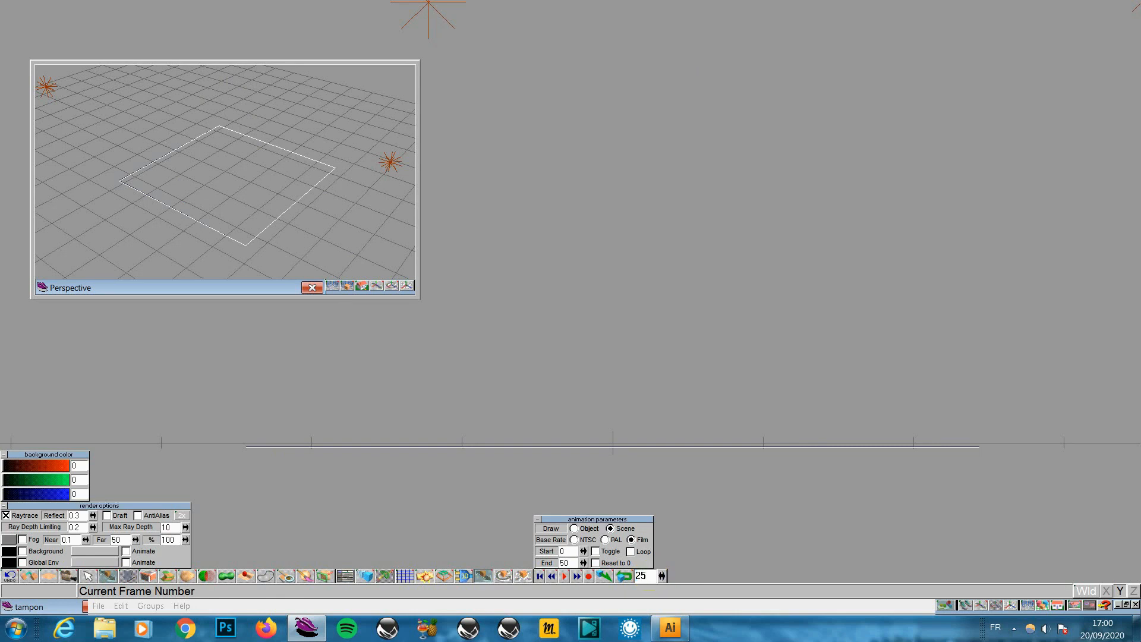
click(653, 577)
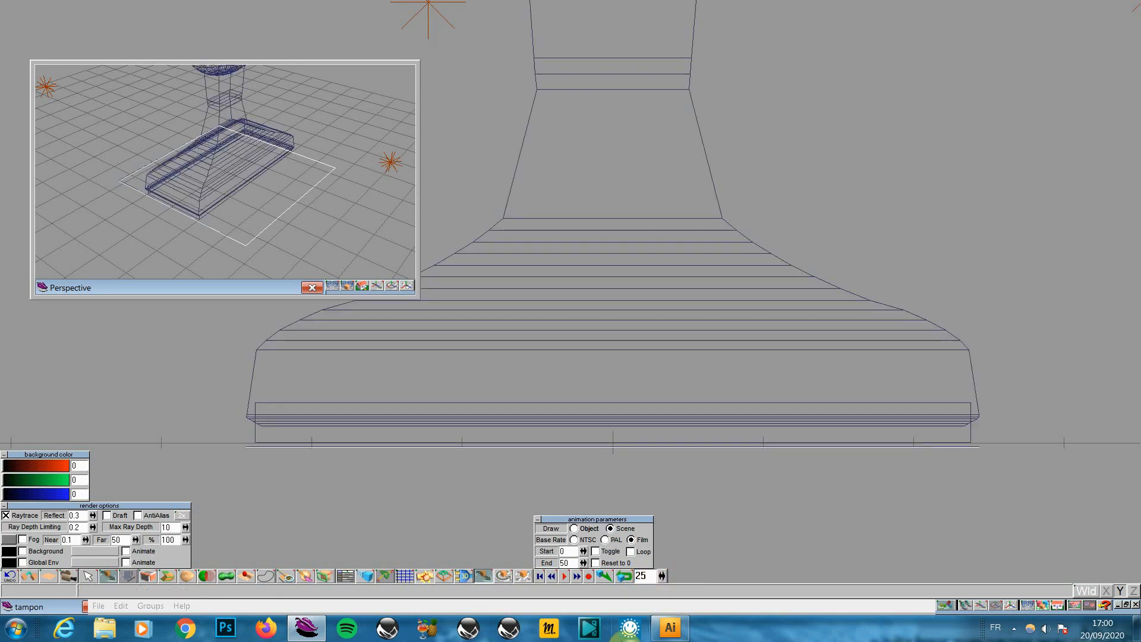
click(485, 579)
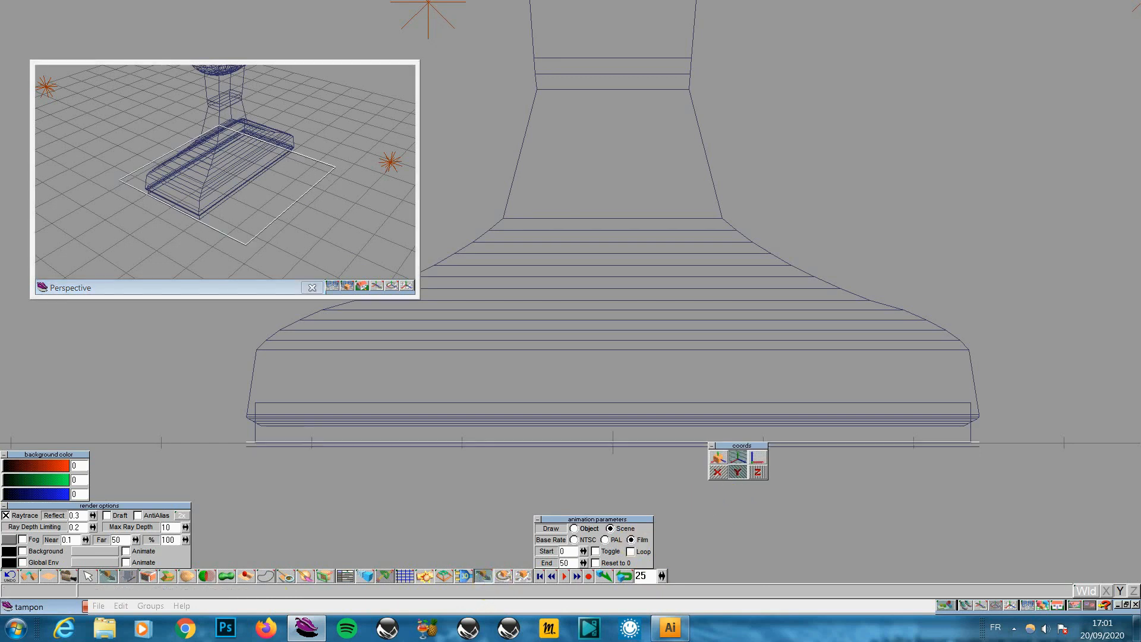
click(692, 496)
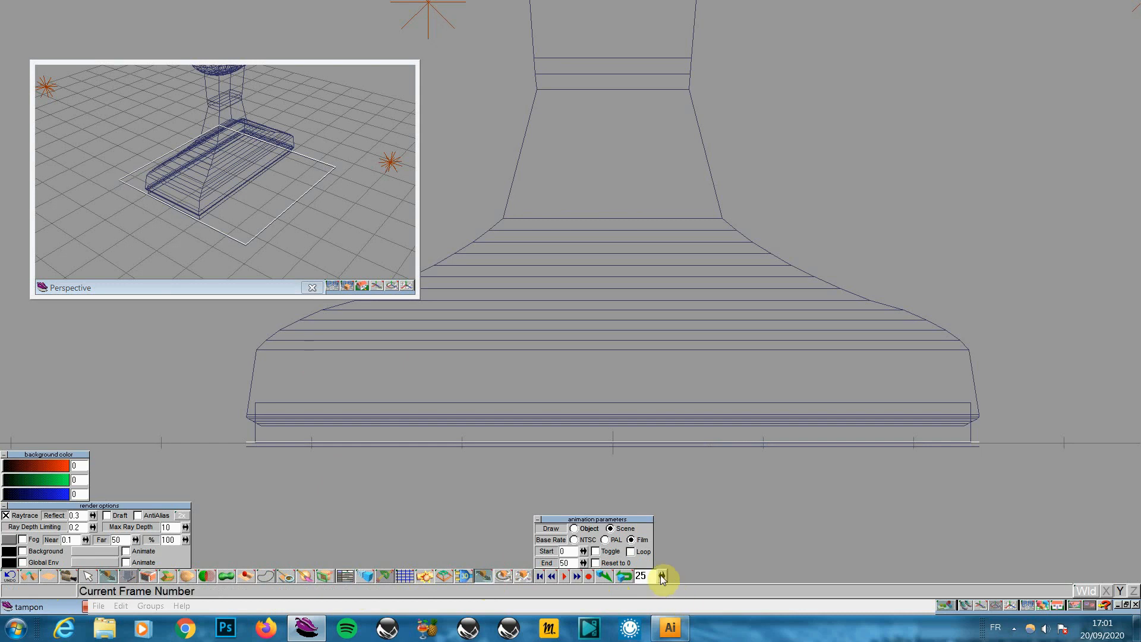
Render the Perspective view at frames 40, 21, 23, 26 and 19, then open the Keyframe Editor
drag(662, 576, 659, 575)
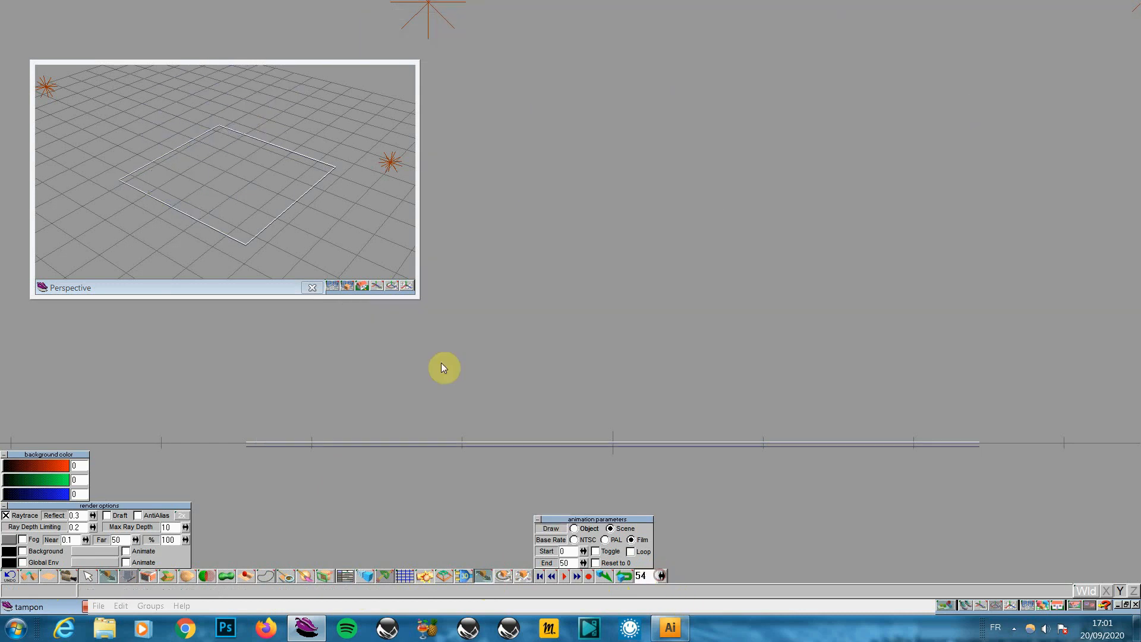
drag(350, 287, 348, 265)
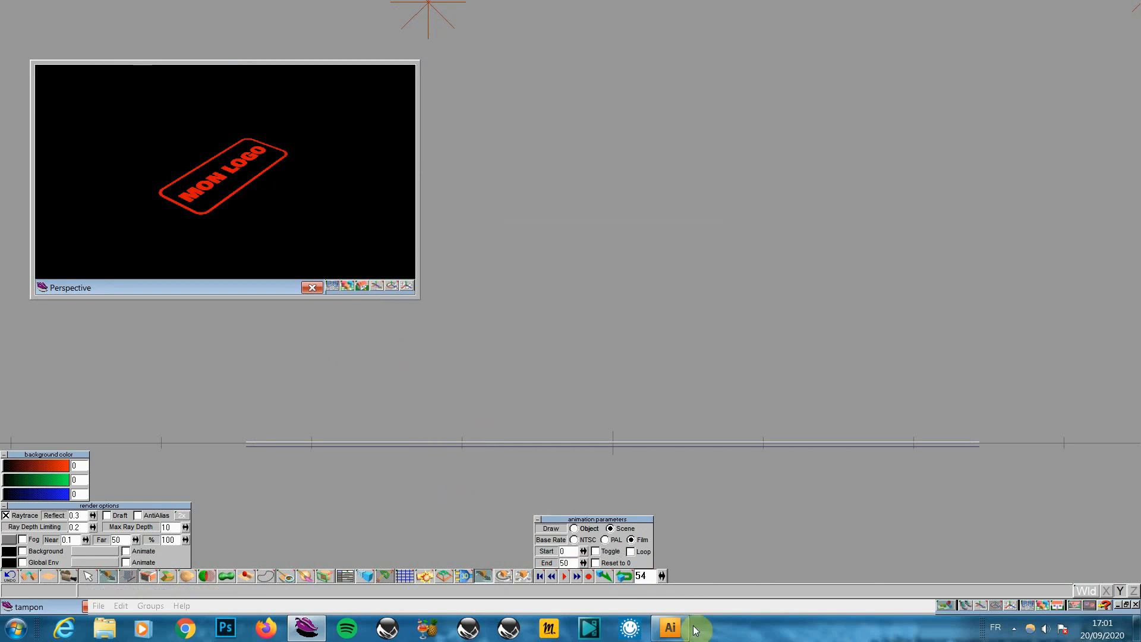
drag(665, 575, 665, 575)
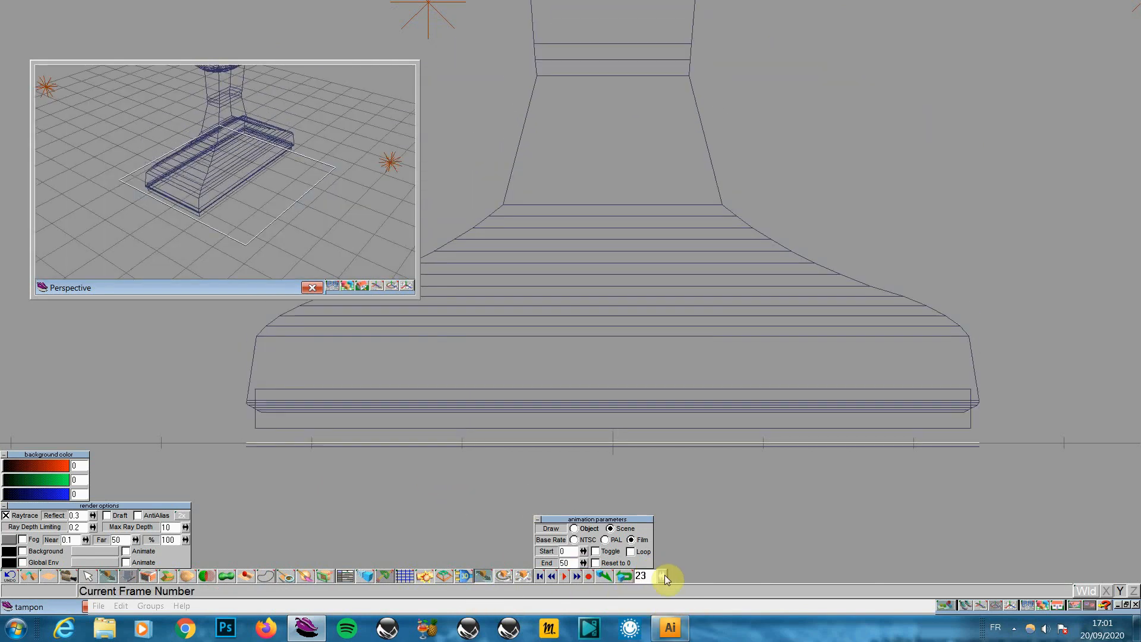
click(348, 287)
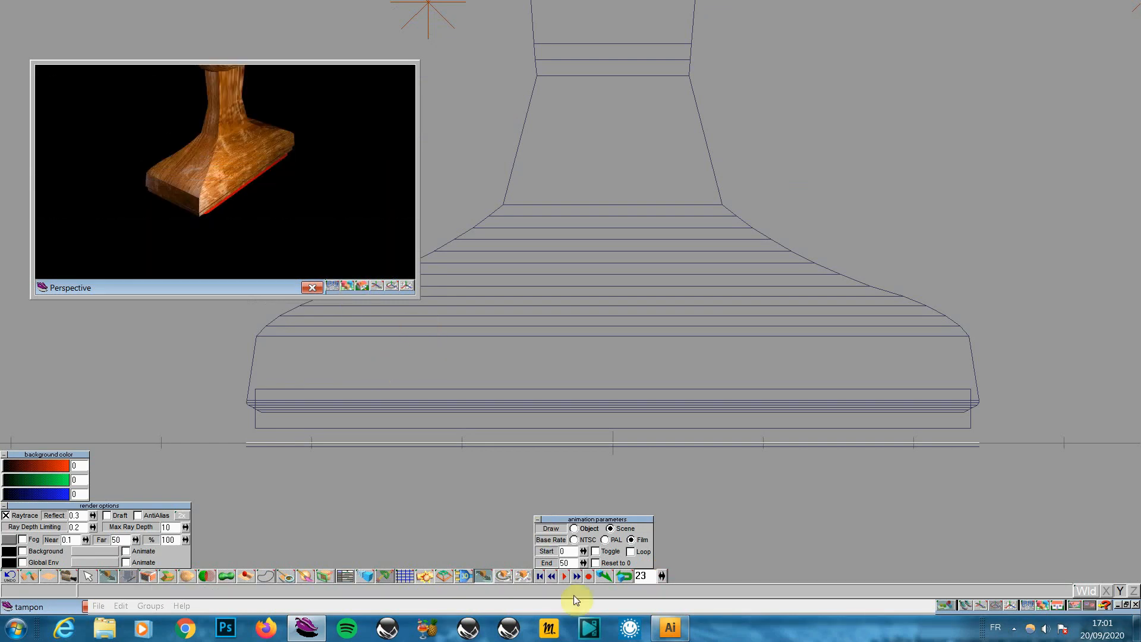
drag(663, 576, 662, 578)
click(660, 577)
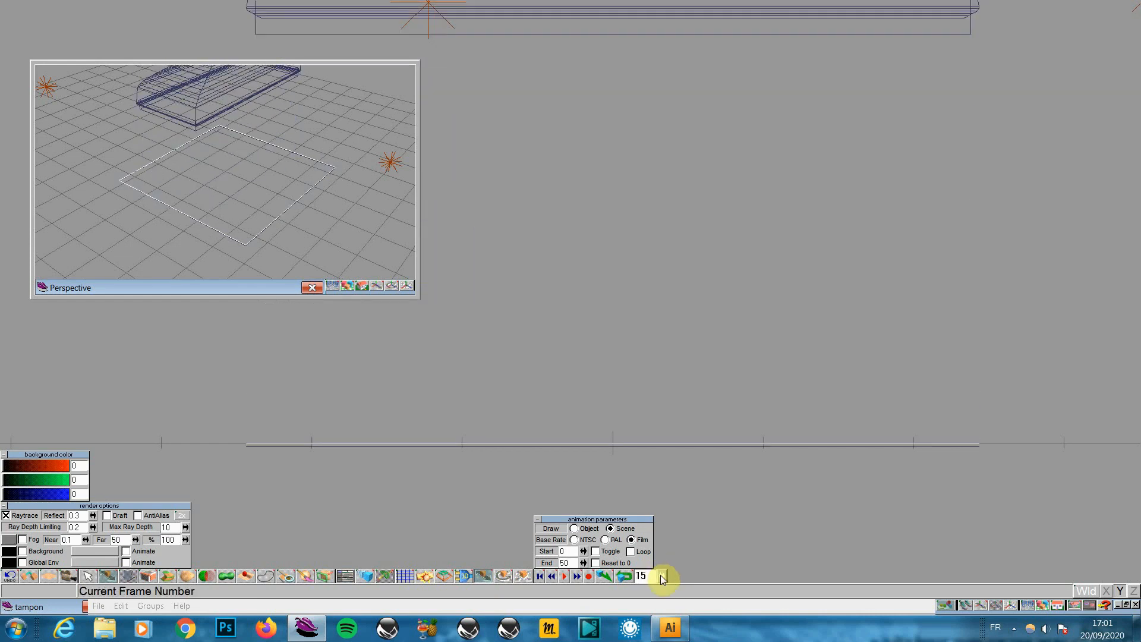
click(660, 576)
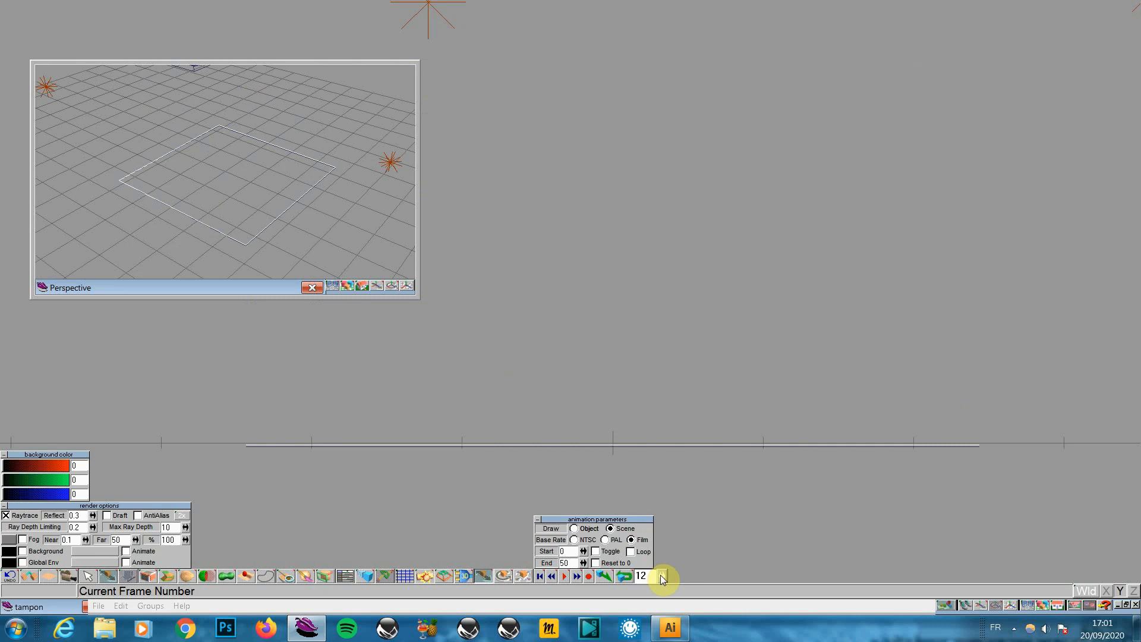
drag(663, 579, 663, 577)
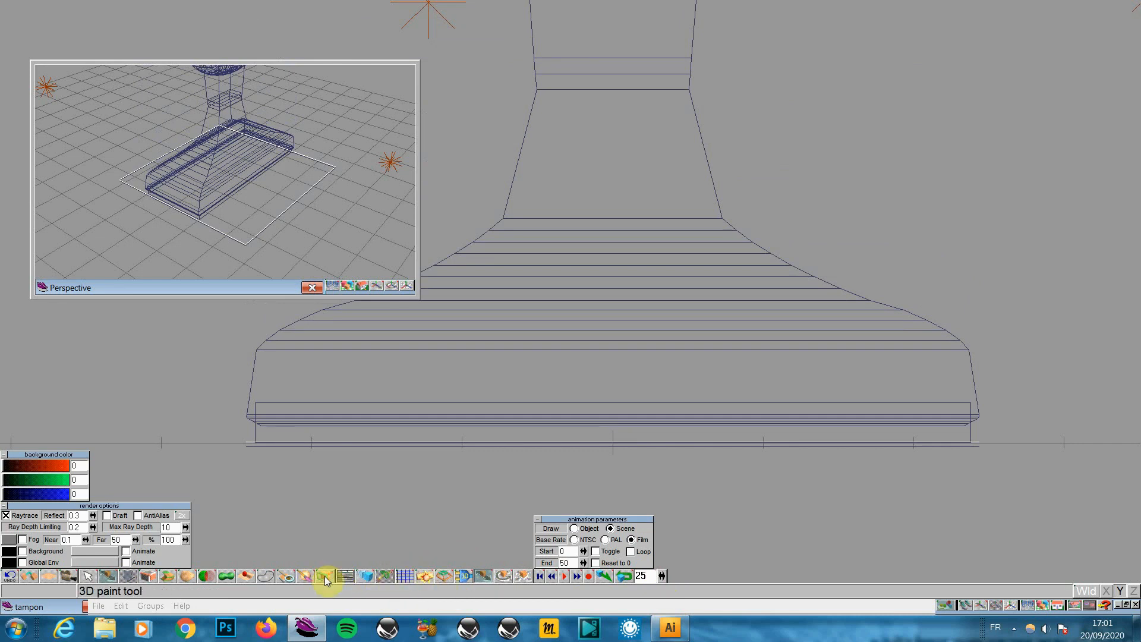
click(340, 574)
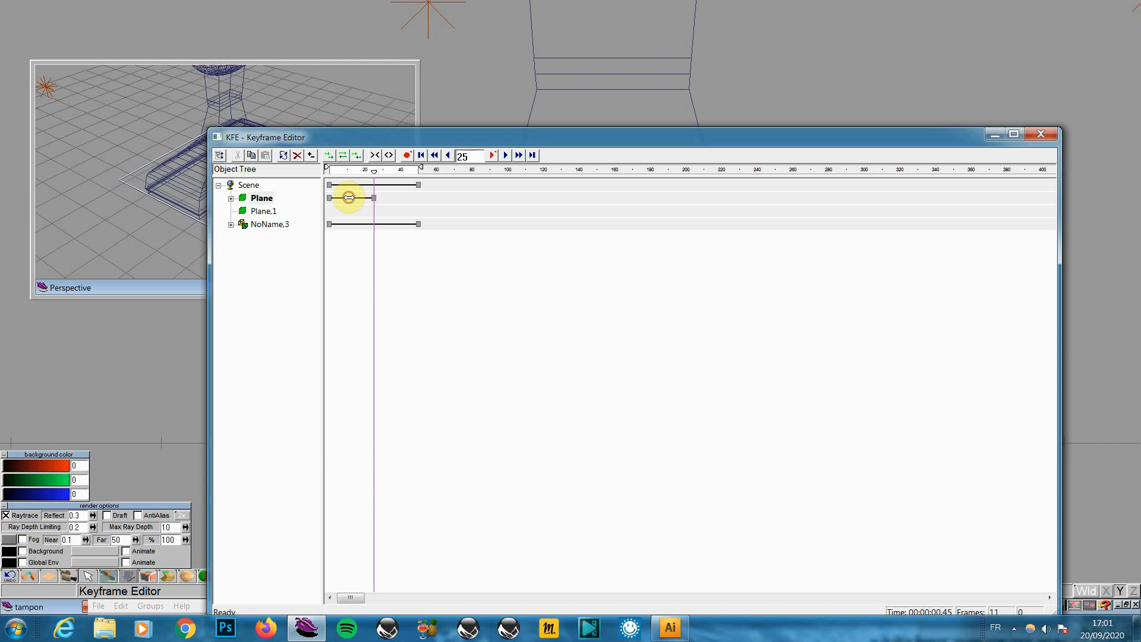
Slide Plane's keyframe bar to start near frame 25 and close the Keyframe Editor
drag(346, 197, 394, 197)
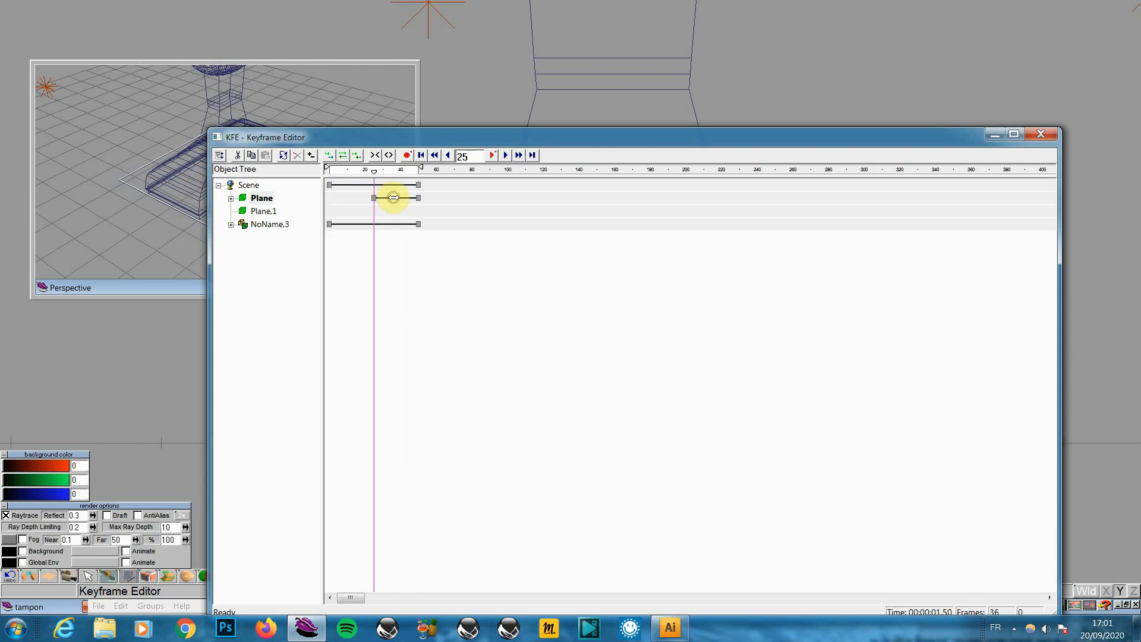
click(1041, 133)
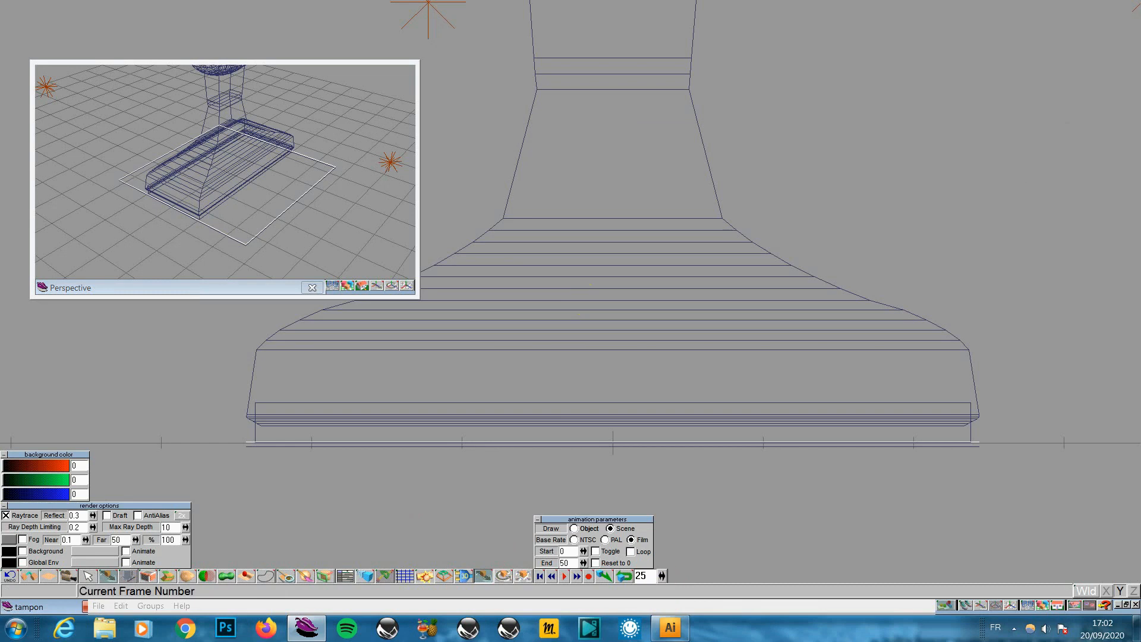
Render Perspective at frame 24, check frames 26 to 38, then reopen the Keyframe Editor
drag(661, 575, 661, 575)
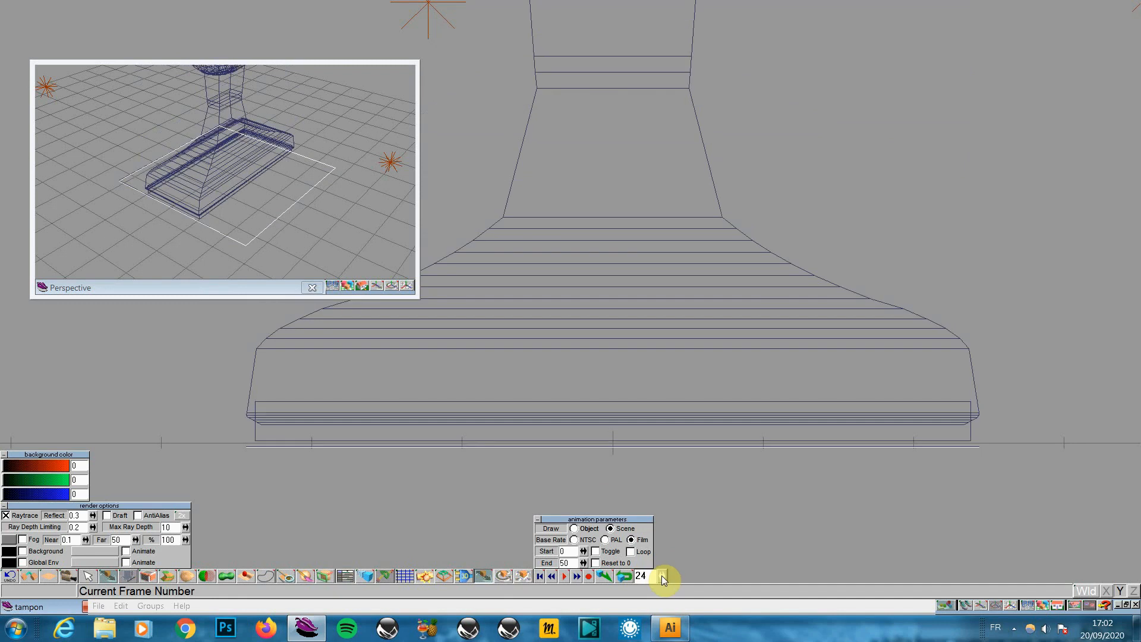
click(350, 284)
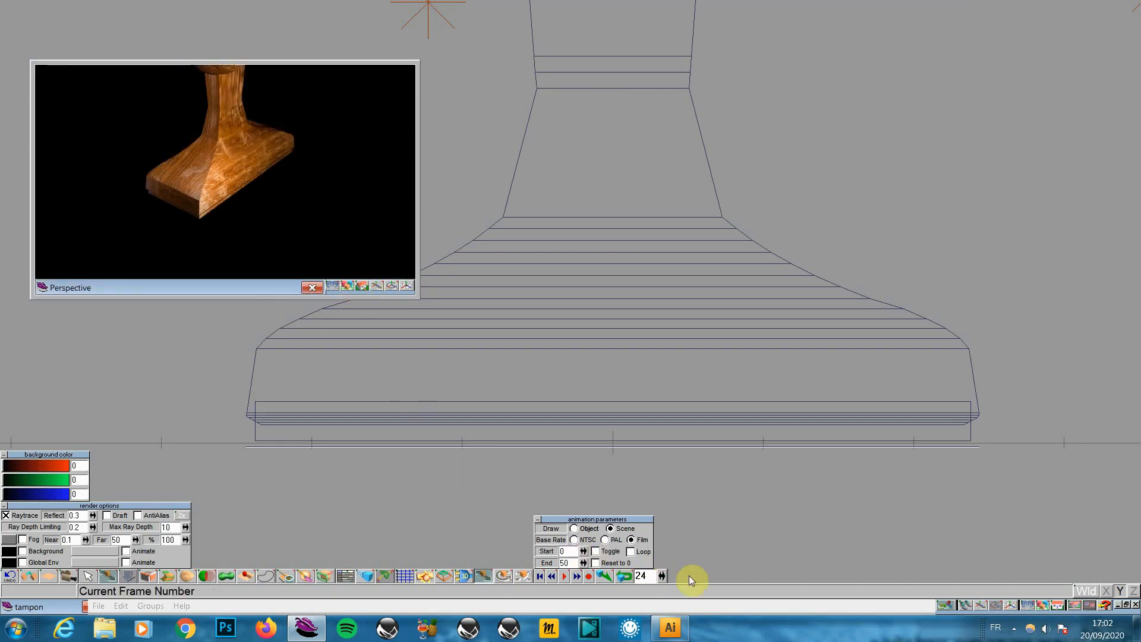
drag(660, 574, 662, 578)
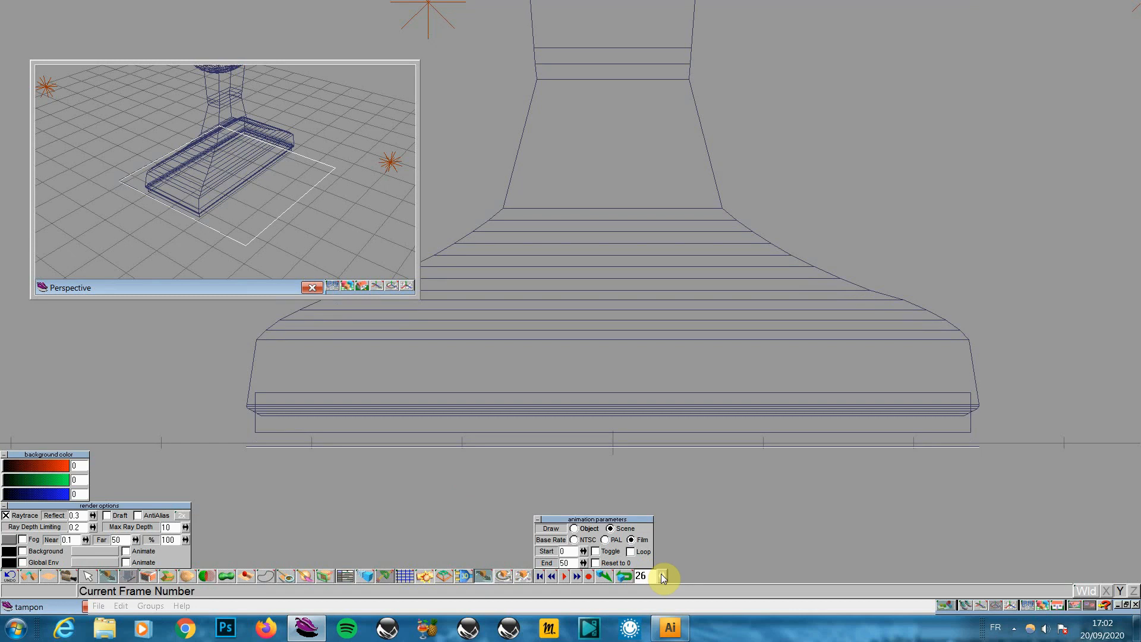
drag(661, 573, 660, 573)
click(663, 576)
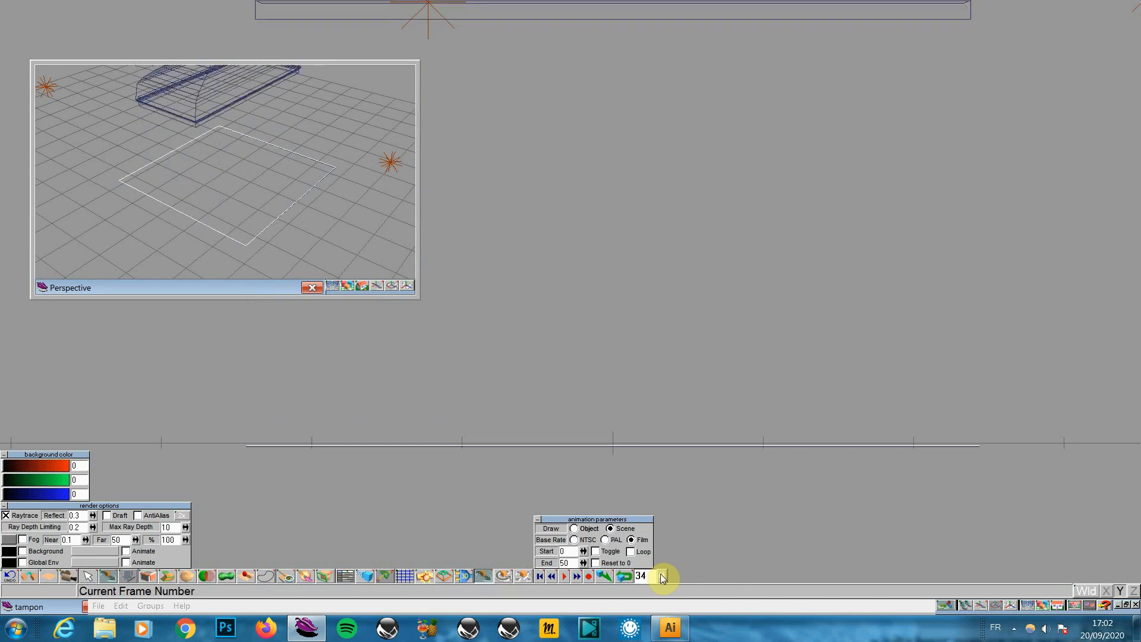
drag(665, 577, 662, 577)
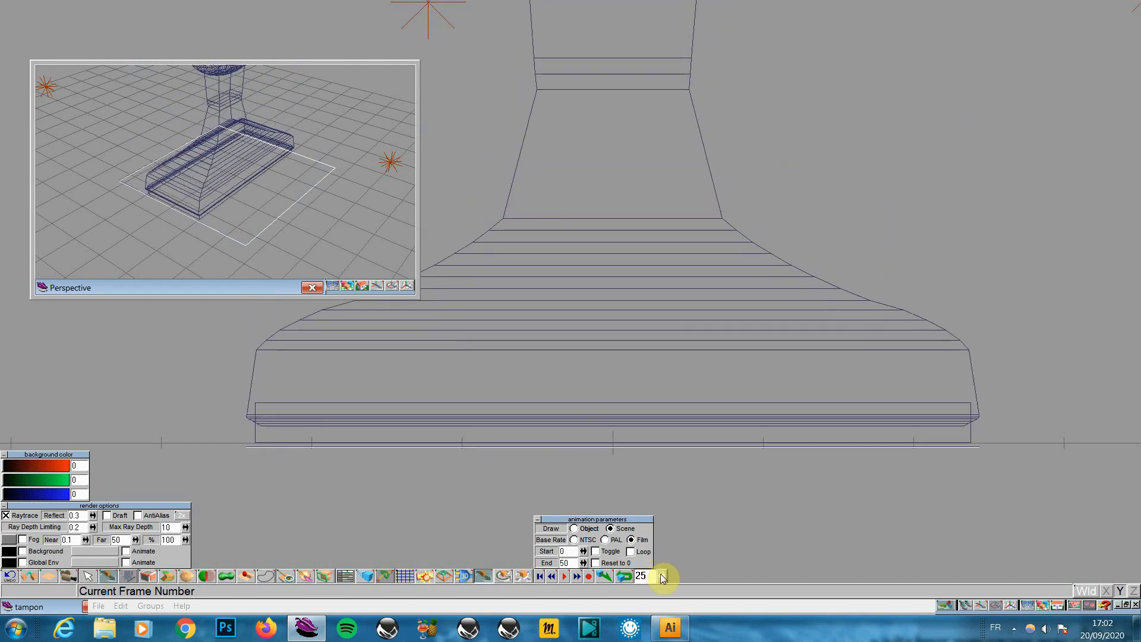
click(662, 577)
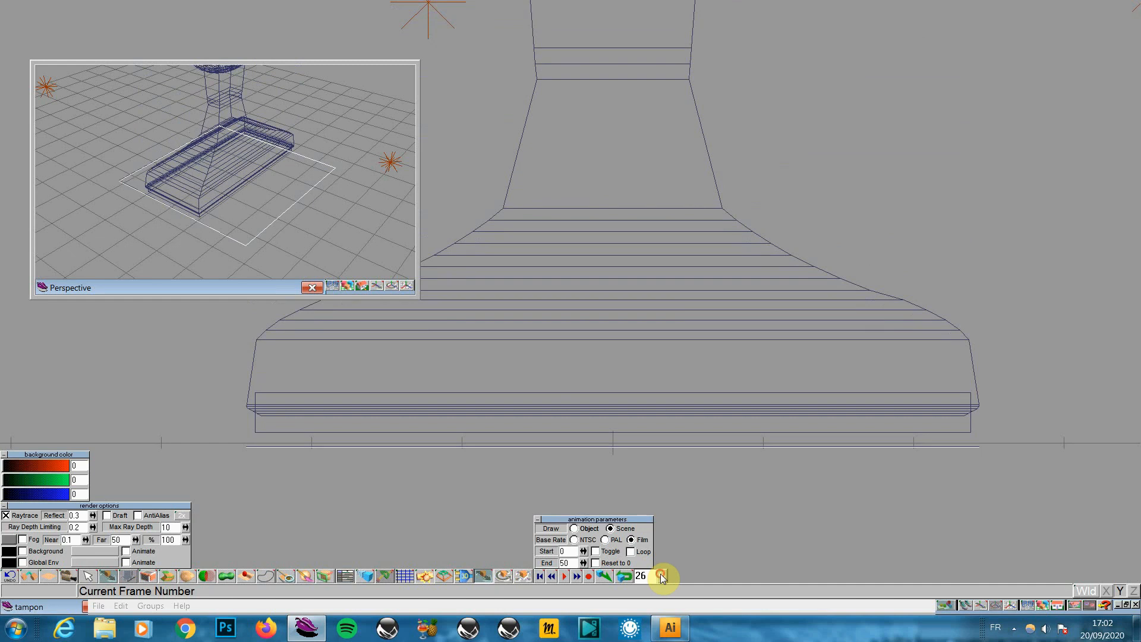
click(344, 575)
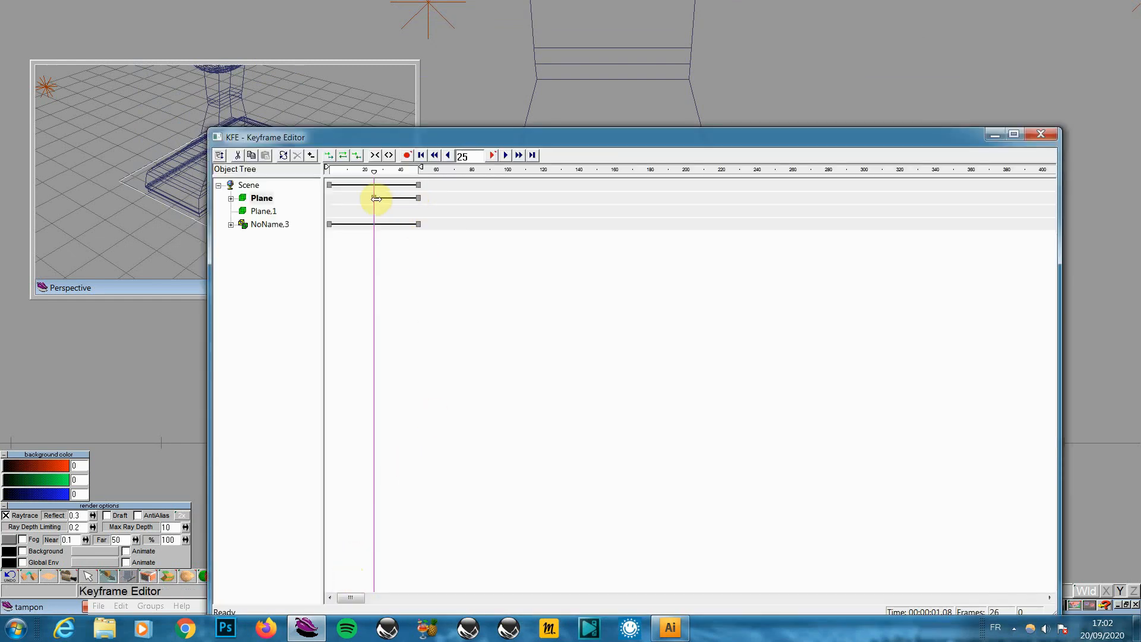
Drag the end of Plane's Animation track back to about frame 26, then close the editor
double_click(263, 199)
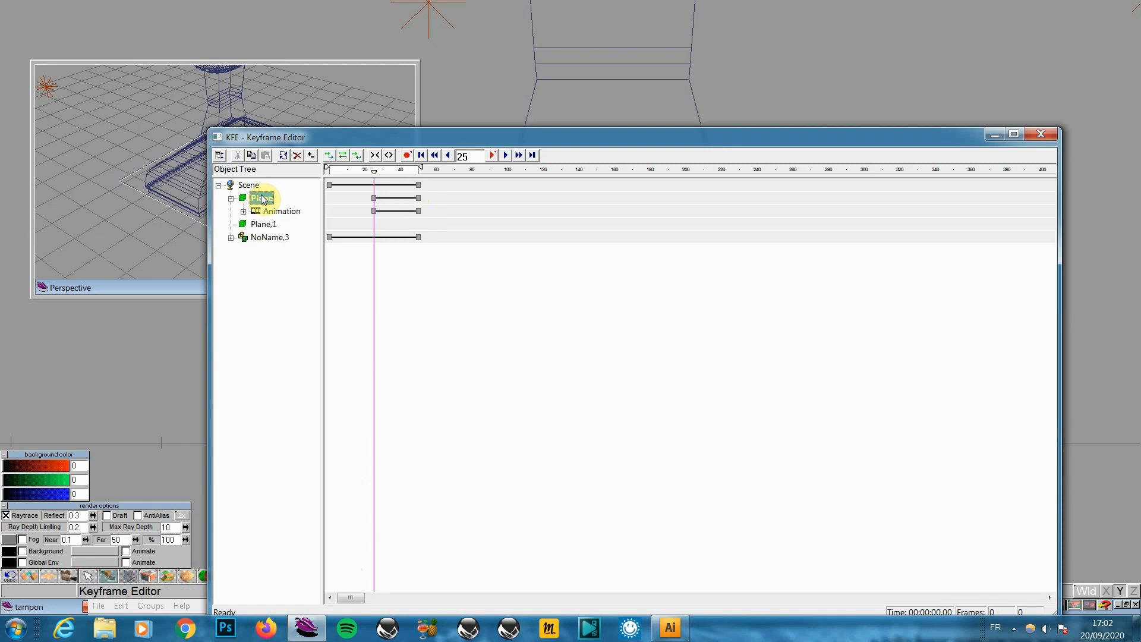
click(270, 211)
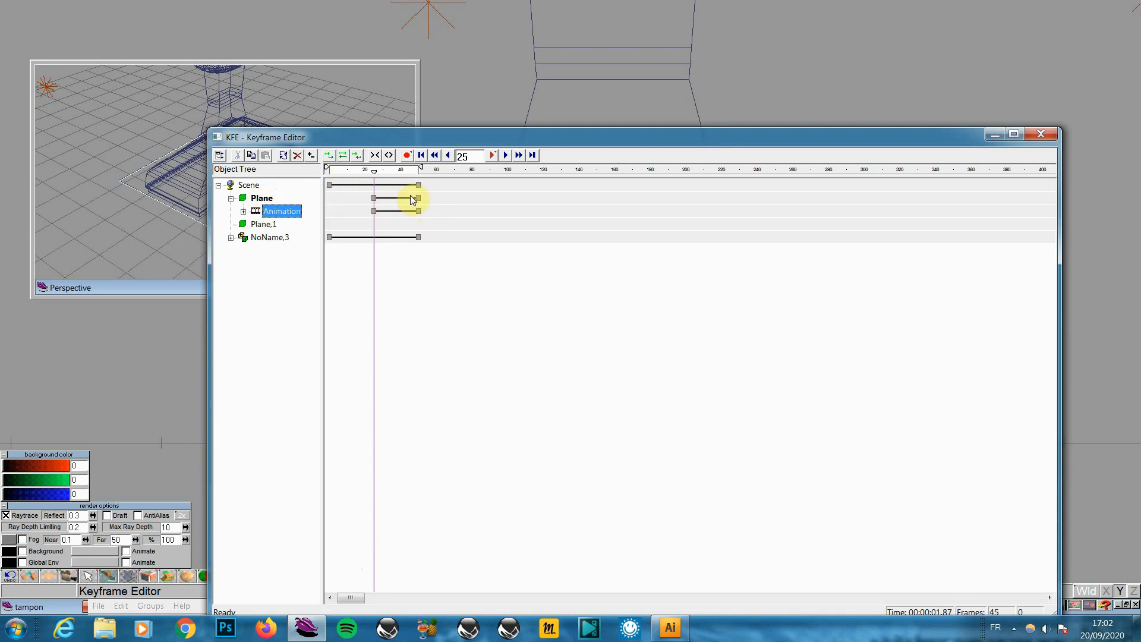
drag(419, 198, 366, 199)
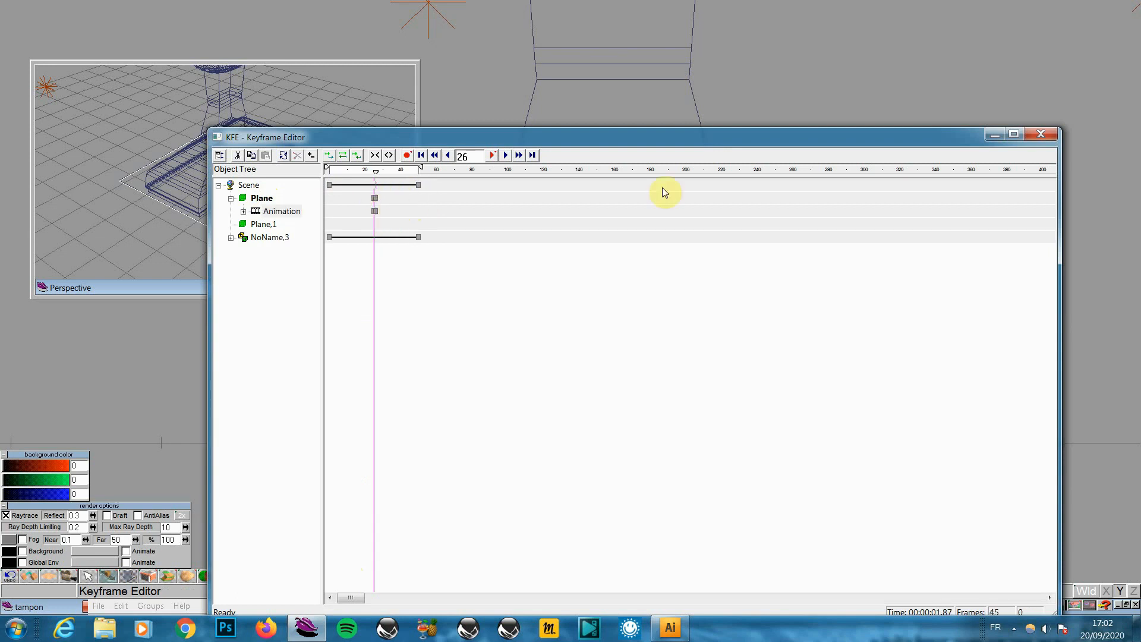
click(1040, 135)
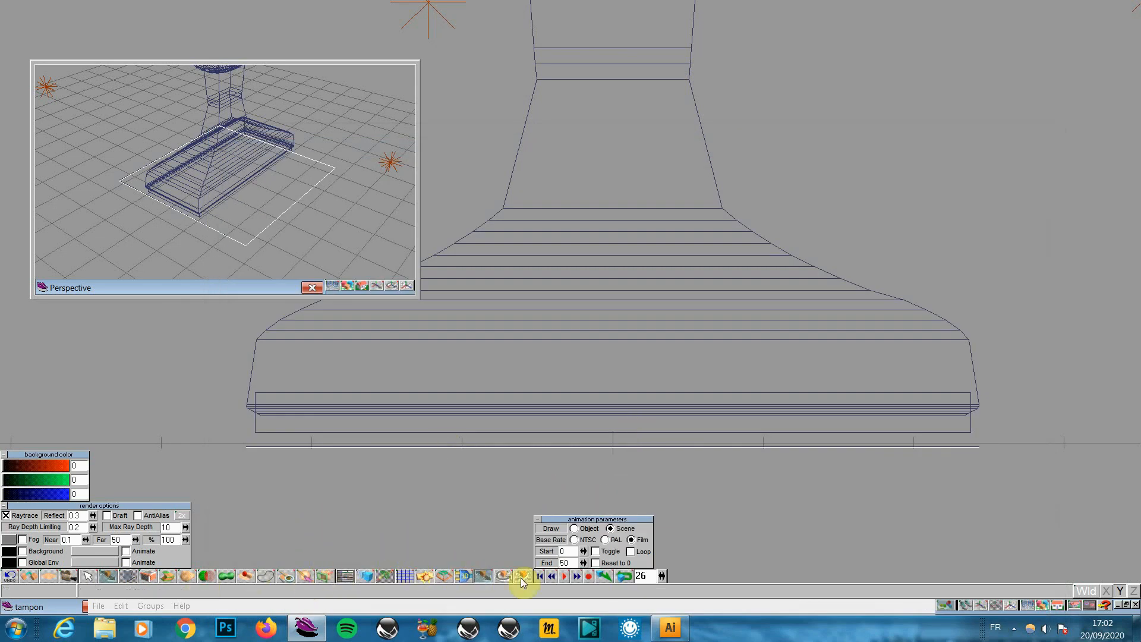
Render Perspective previews of the stamp at frames 35, 22, 25 and 26
drag(657, 575, 657, 575)
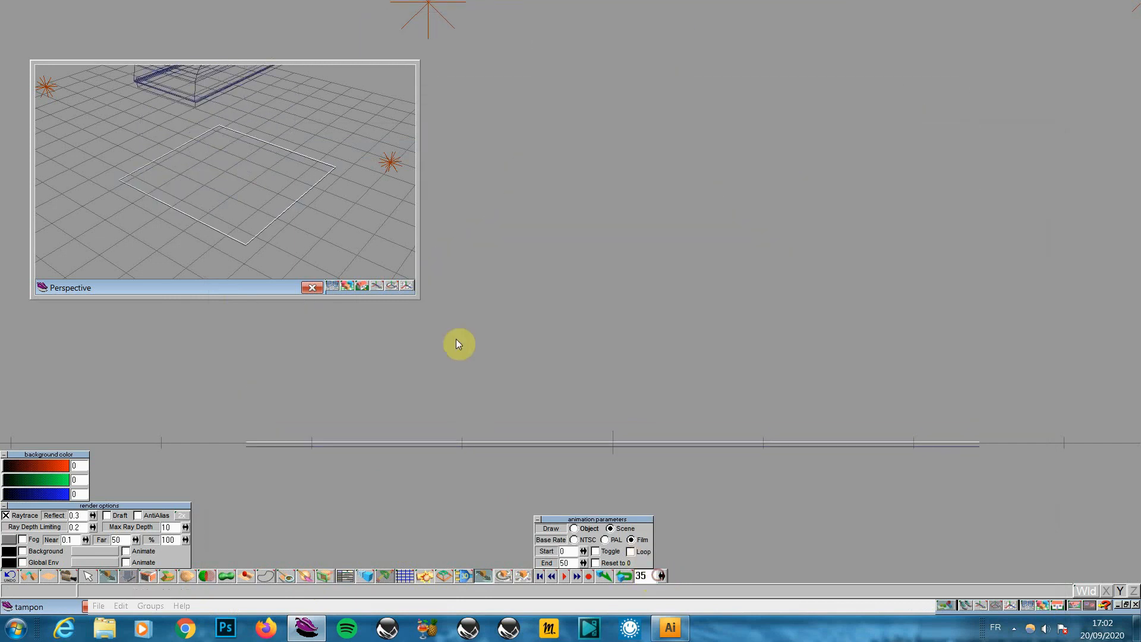
click(355, 279)
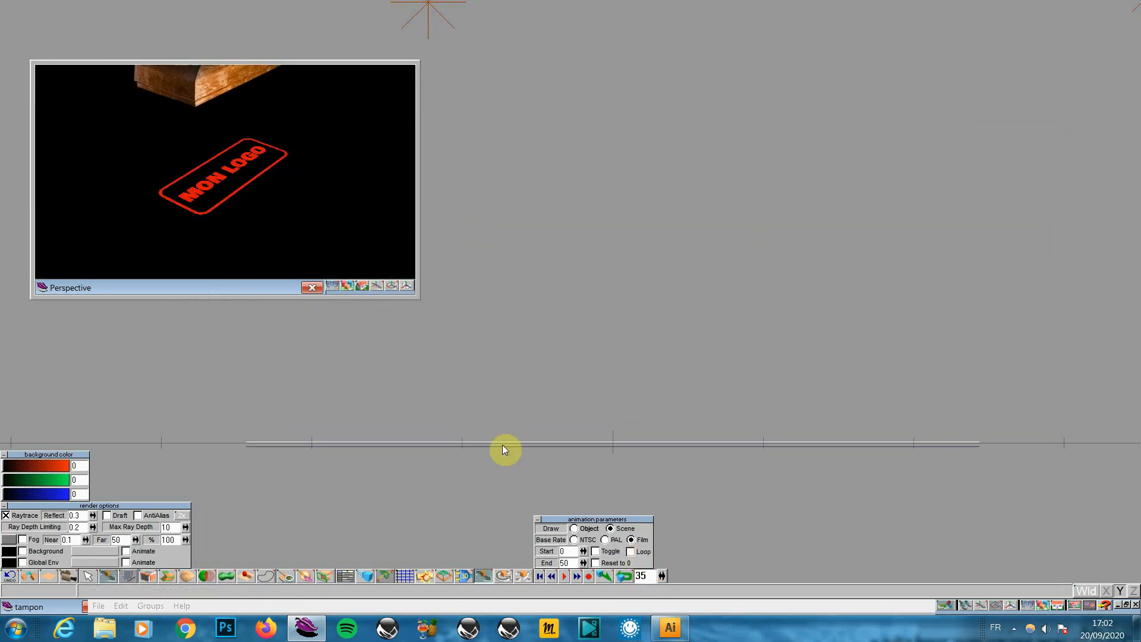
drag(661, 576, 660, 575)
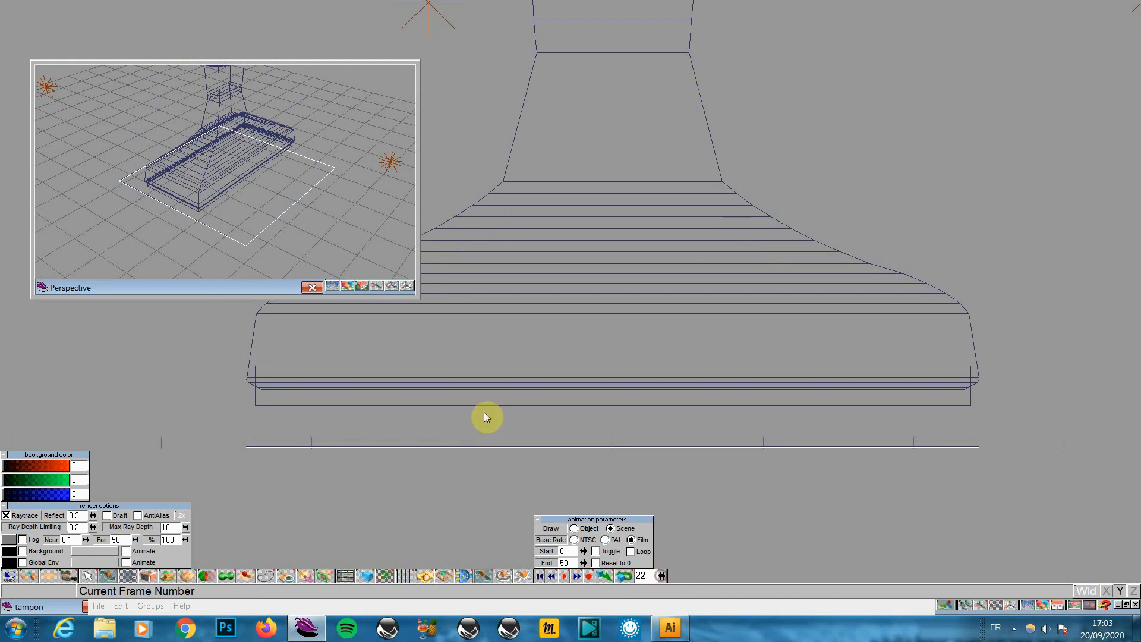
click(345, 286)
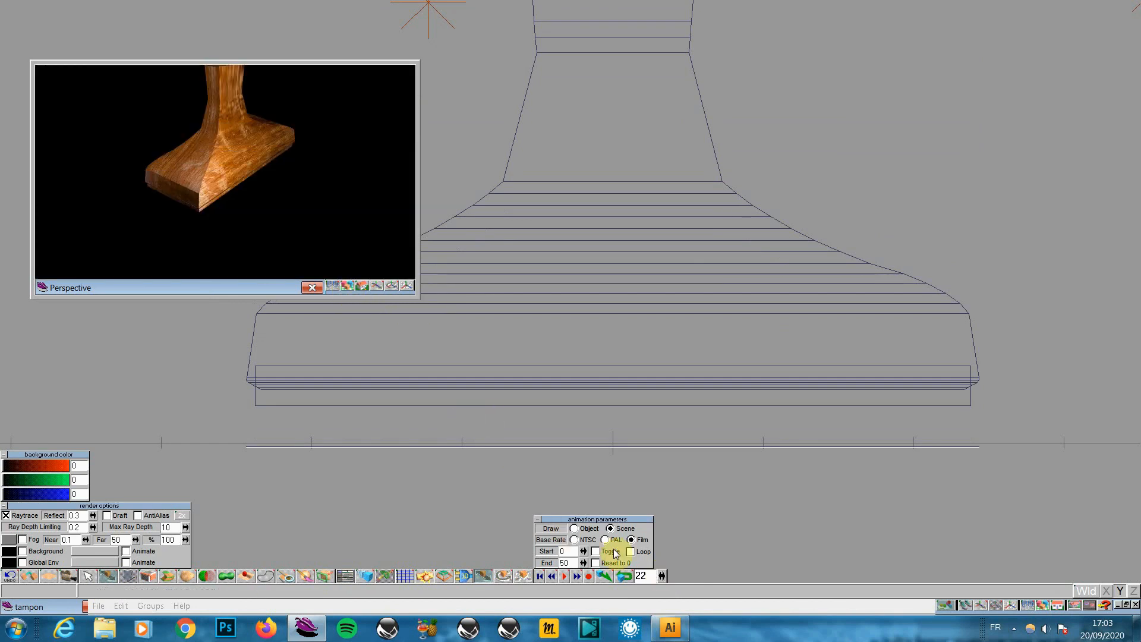
click(663, 575)
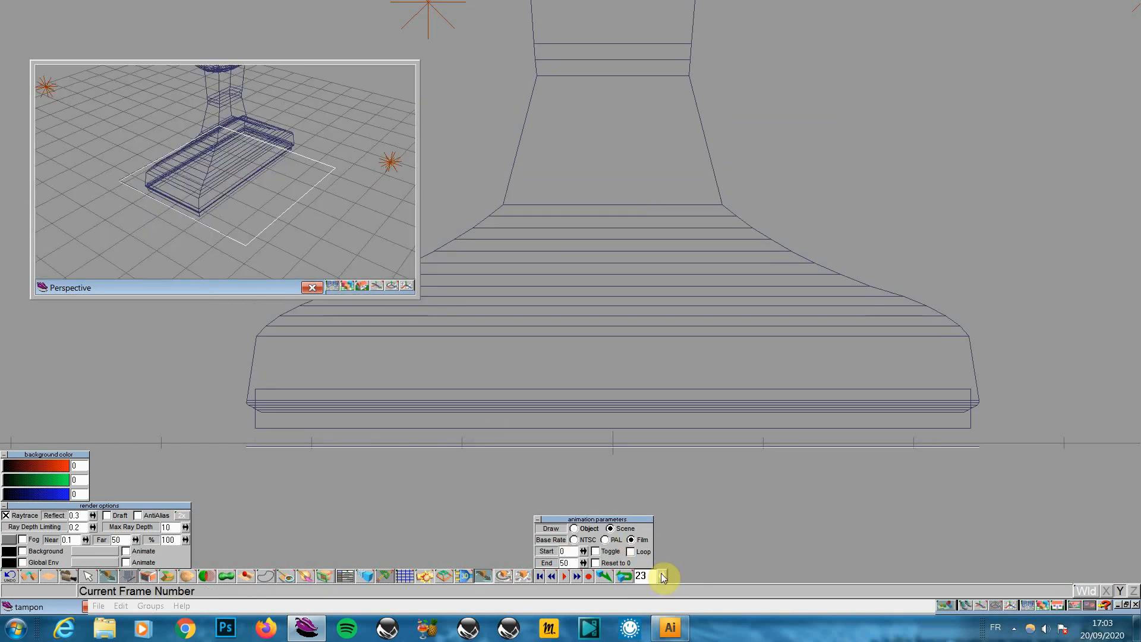
click(663, 575)
click(662, 575)
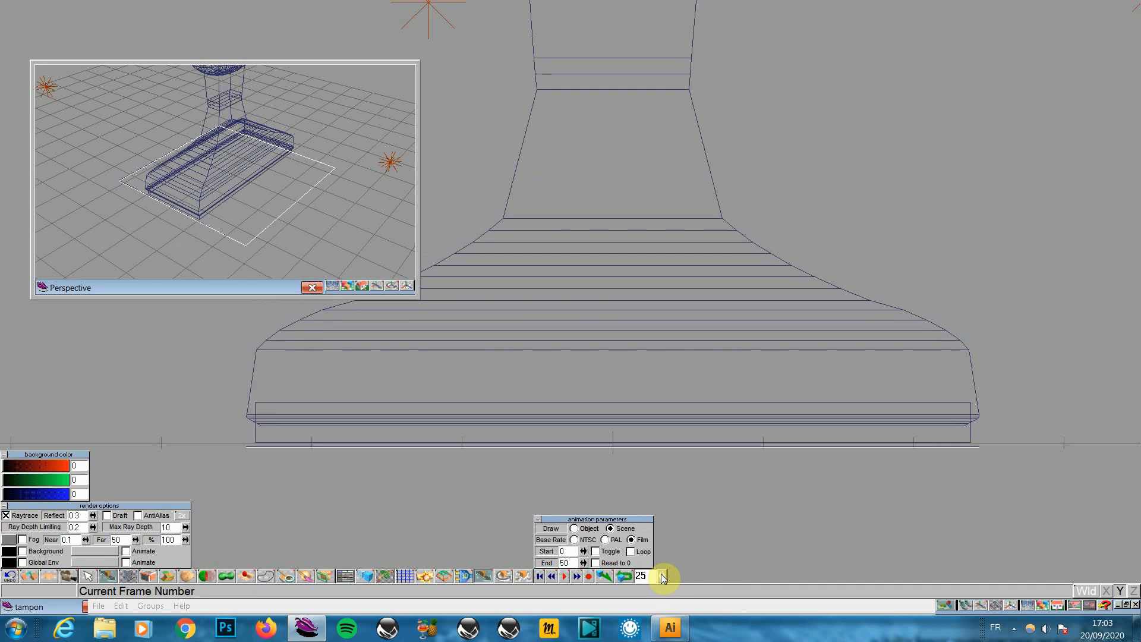
click(345, 285)
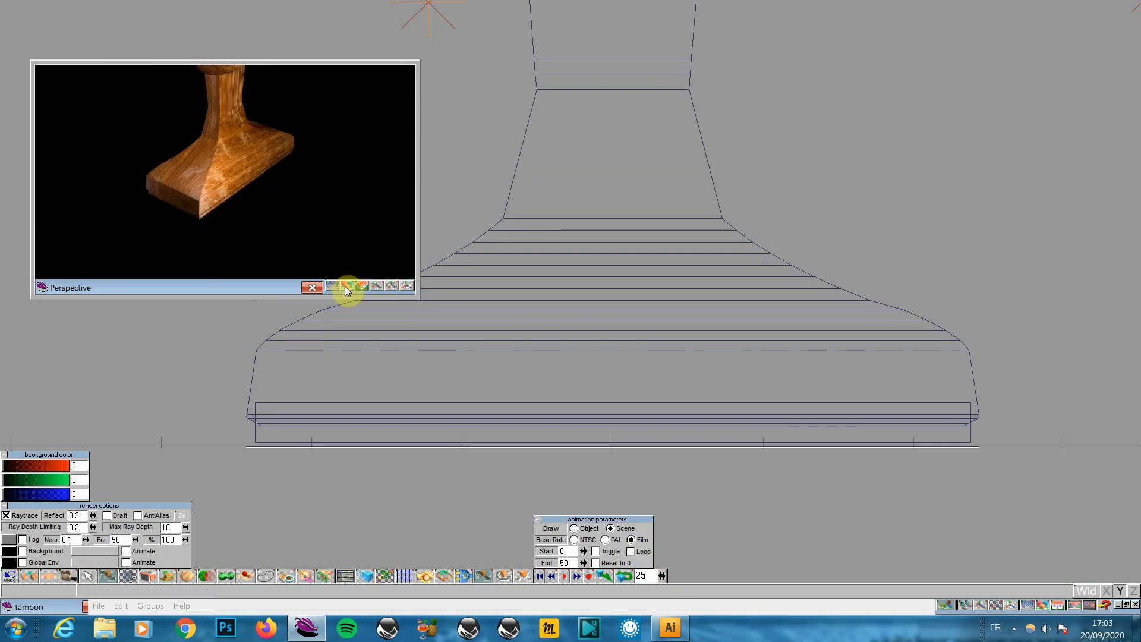
click(662, 575)
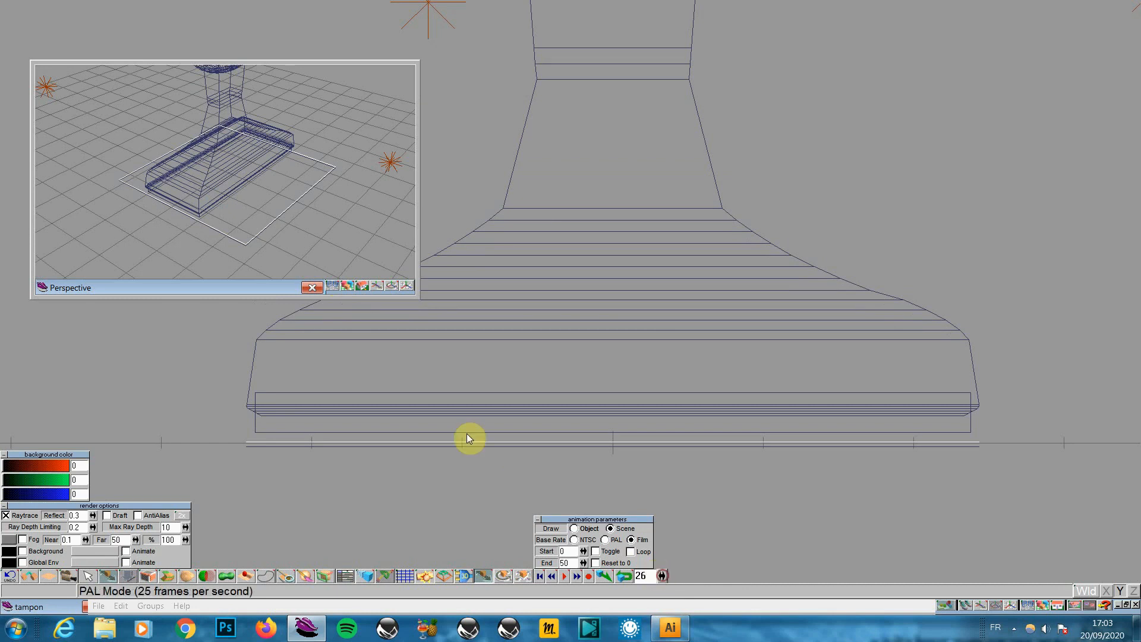
click(348, 285)
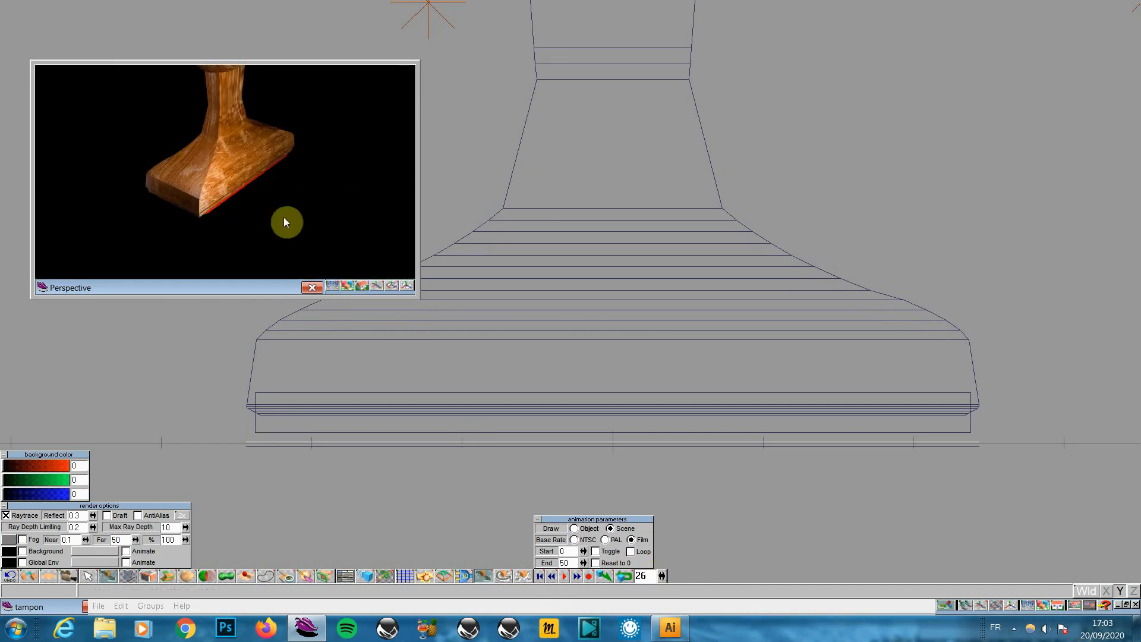
Switch the main view to Perspective and close the small Perspective window
click(1057, 604)
click(1057, 593)
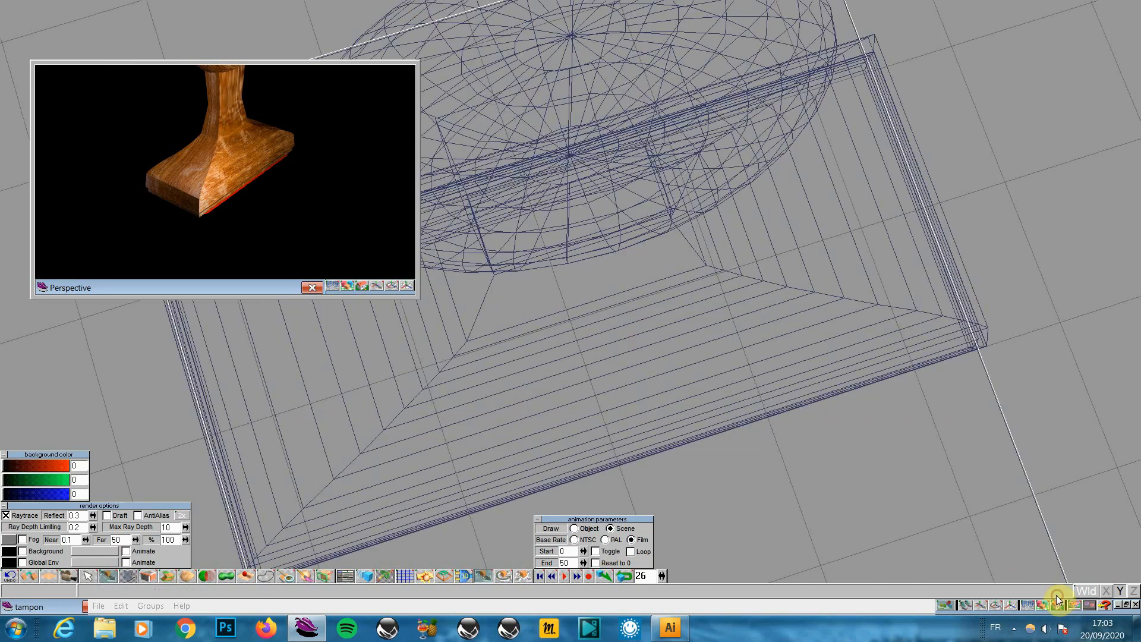
click(313, 288)
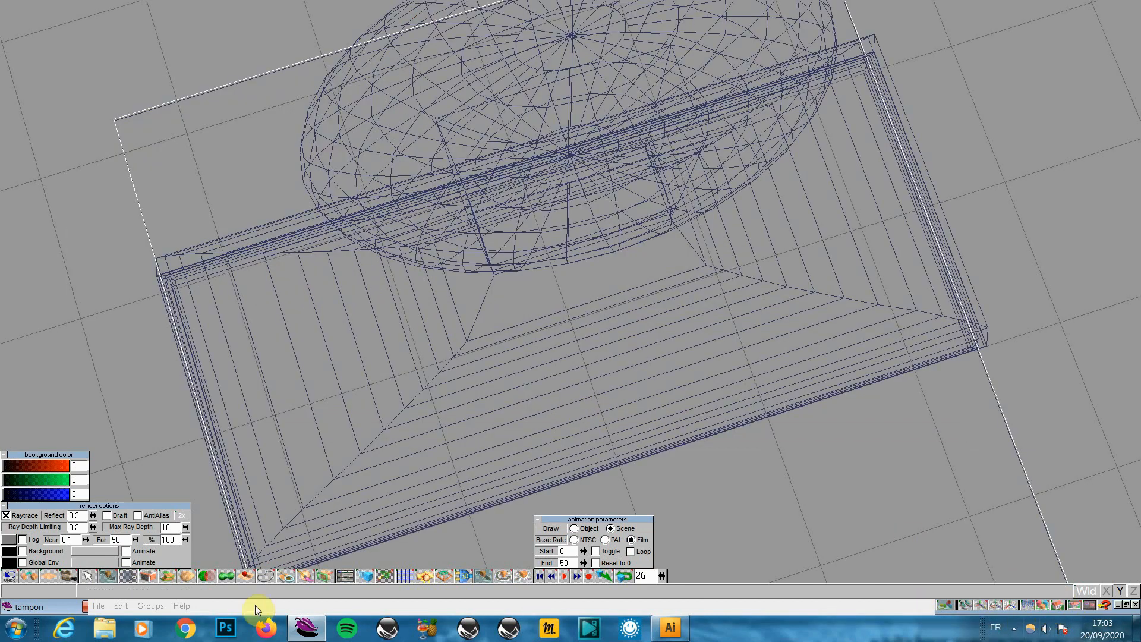
Save the scene and switch the display to OpenGL Solid rendering
click(102, 603)
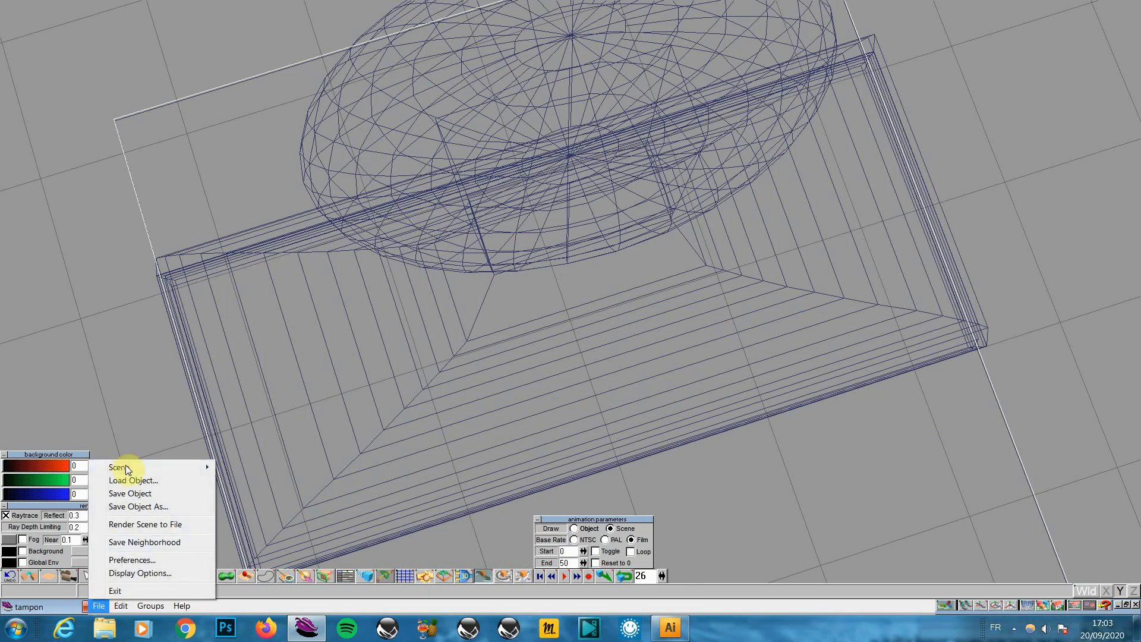
mouse_move(126, 466)
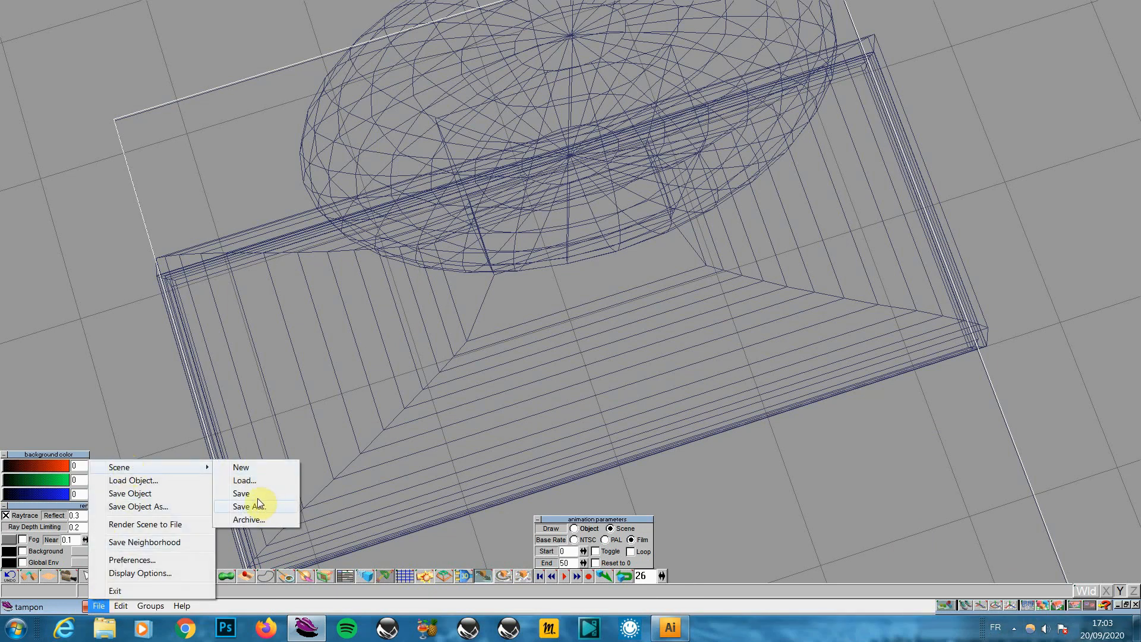
click(255, 494)
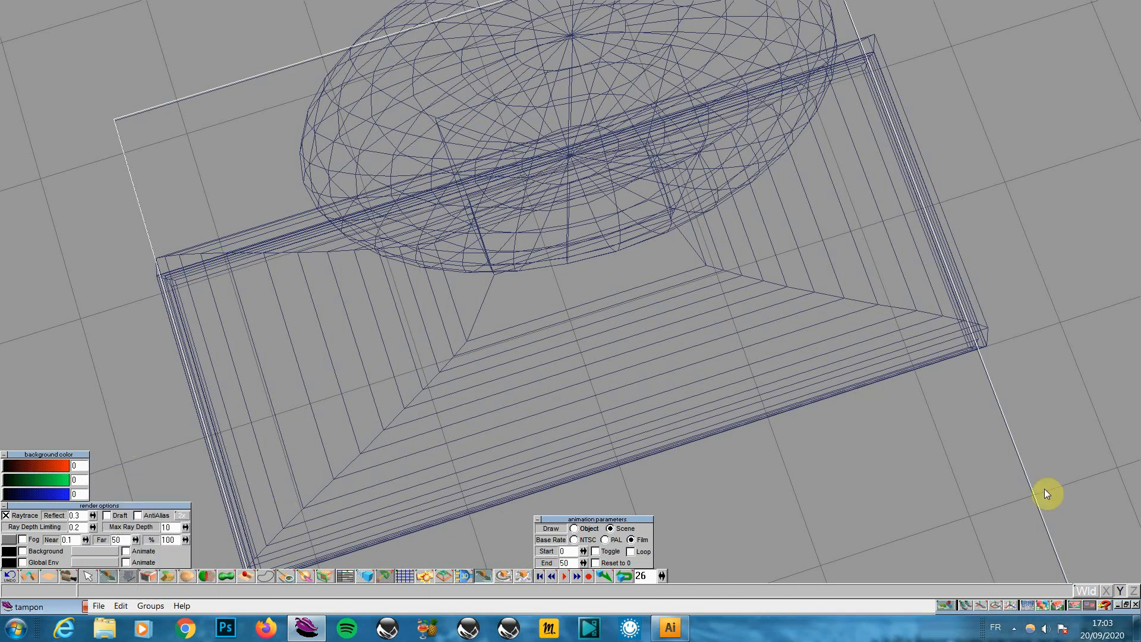
mouse_move(1035, 607)
mouse_down()
mouse_move(1027, 582)
mouse_move(1029, 596)
mouse_up()
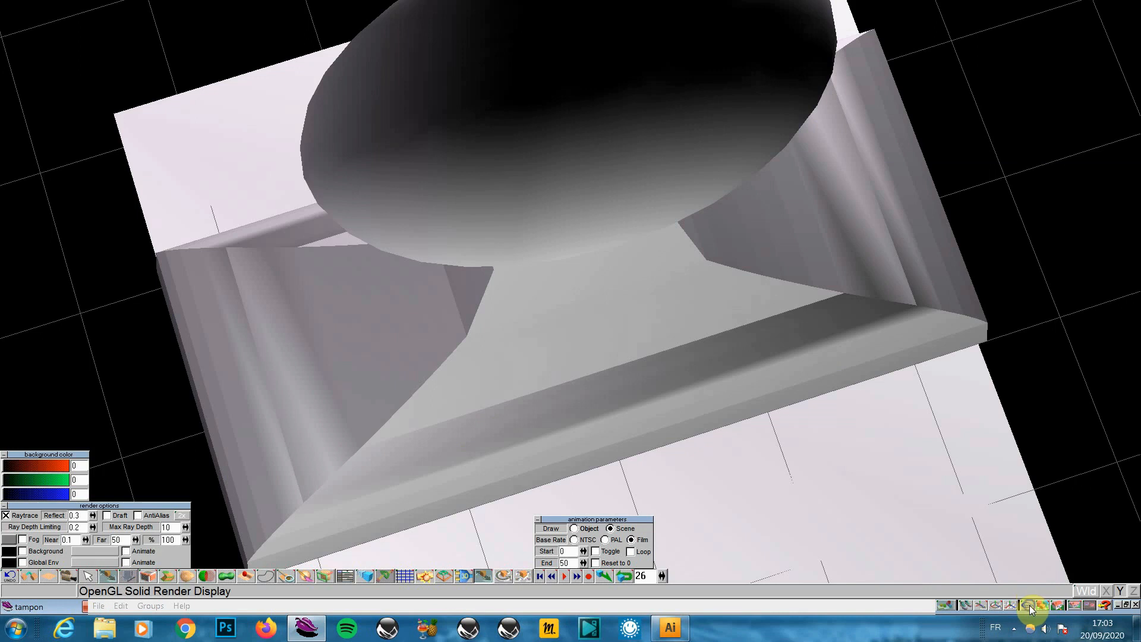
Enable textures in the solid view at 256x256 resolution
right_click(1029, 605)
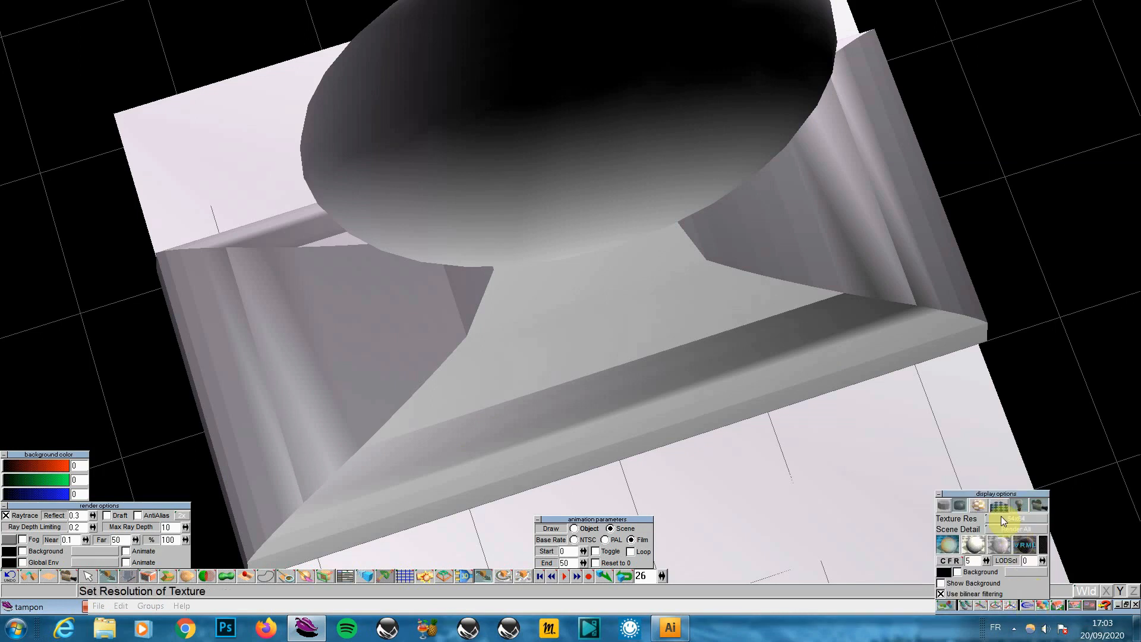
click(982, 502)
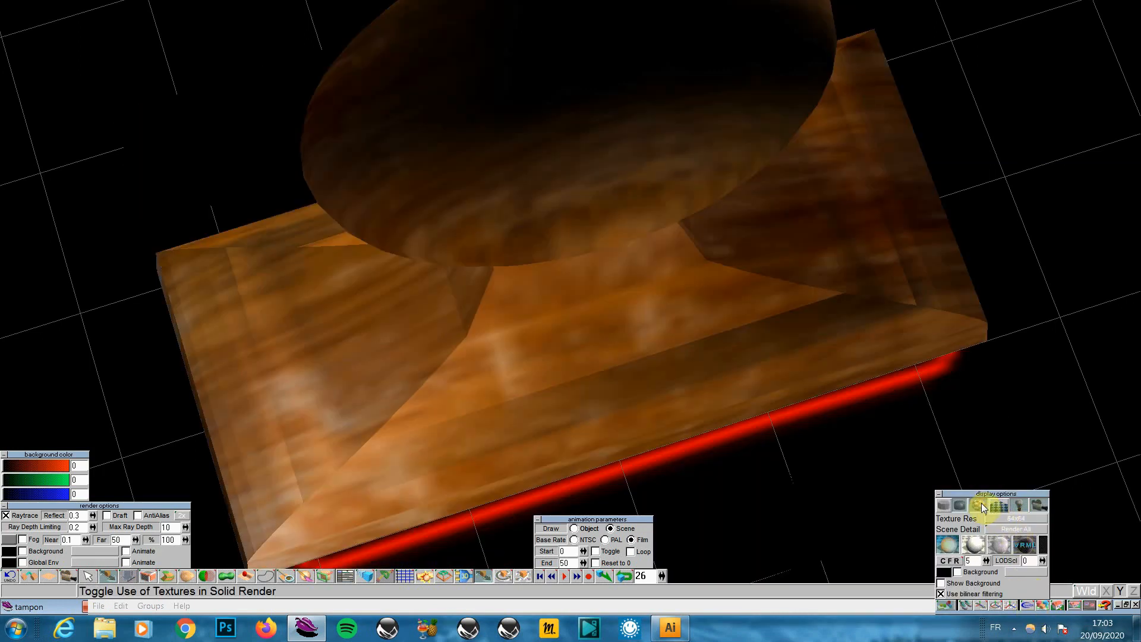
click(1023, 519)
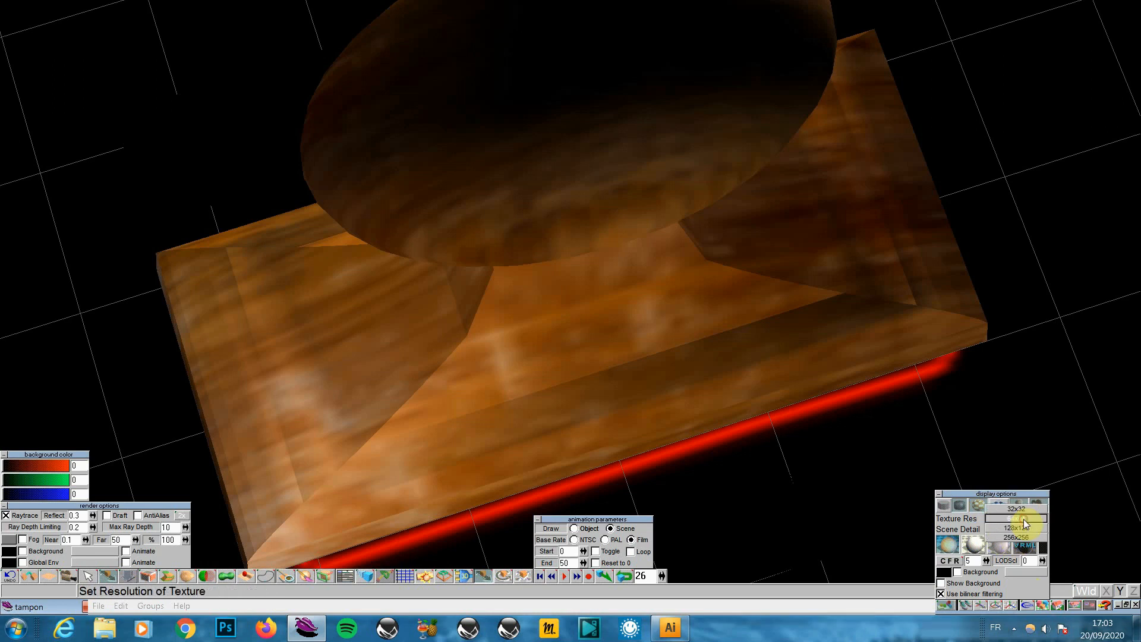
click(1023, 537)
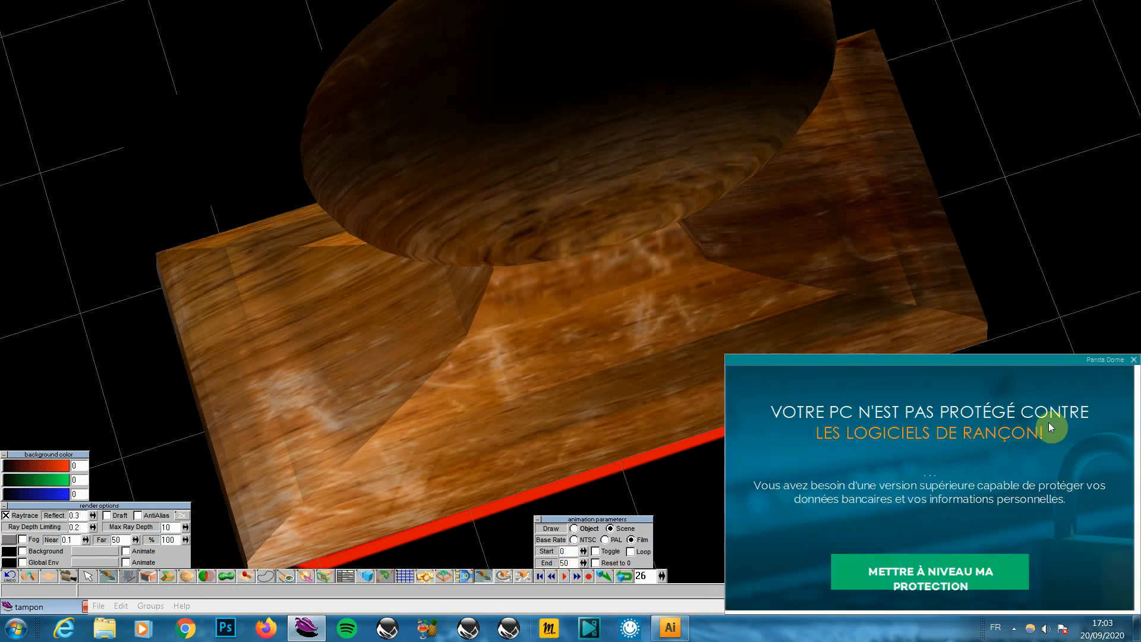
click(1133, 360)
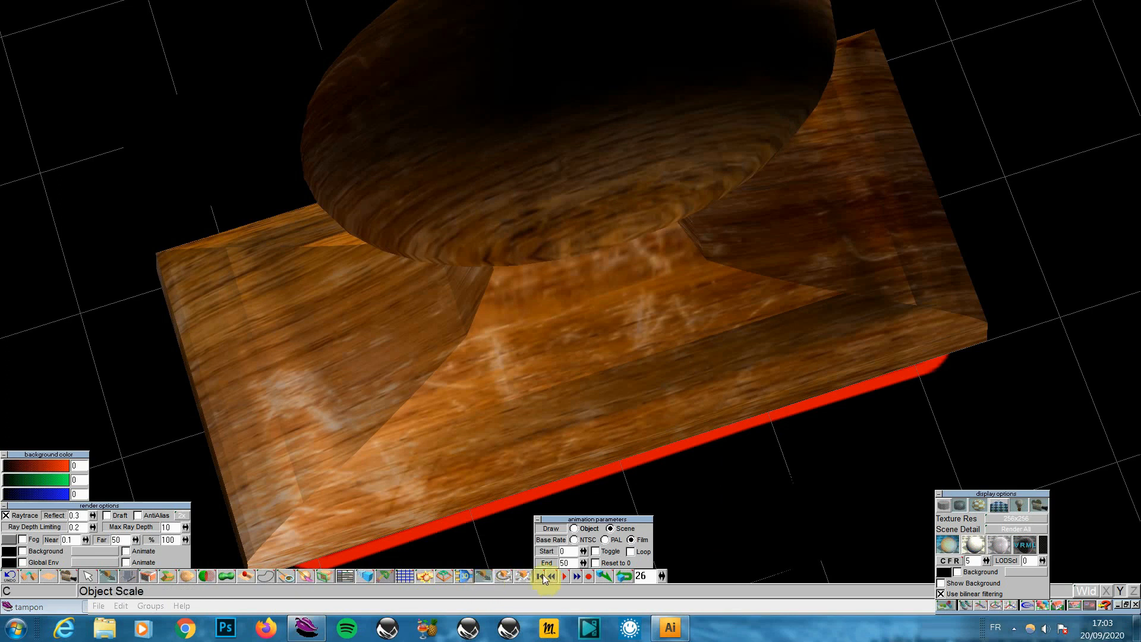
Play the stamping animation several times, then stop at frame 26
click(565, 575)
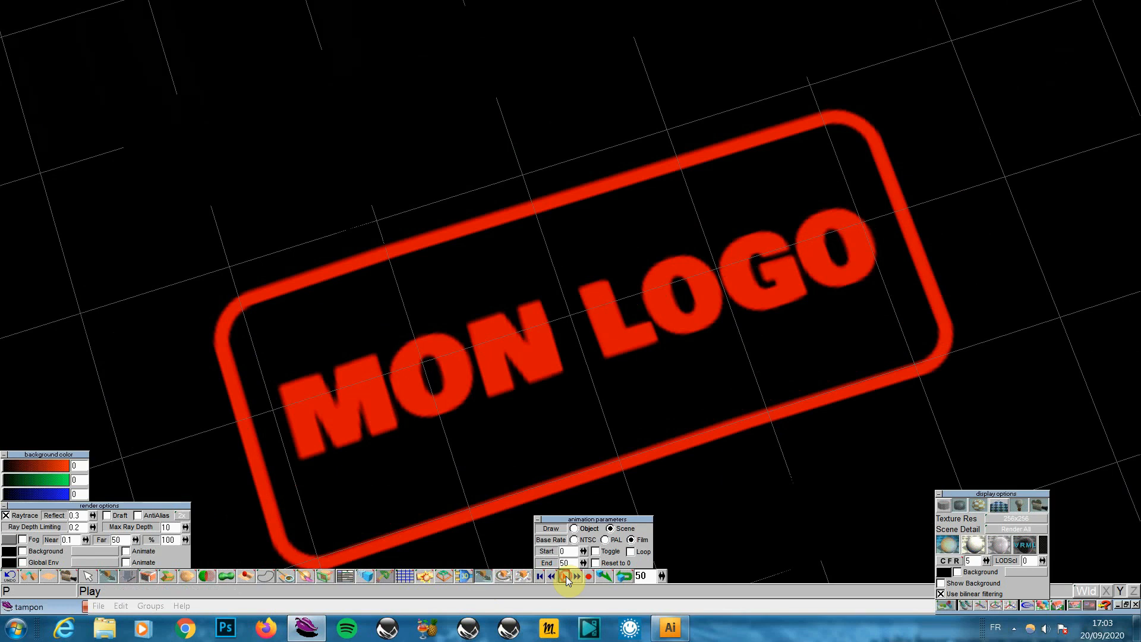
click(566, 576)
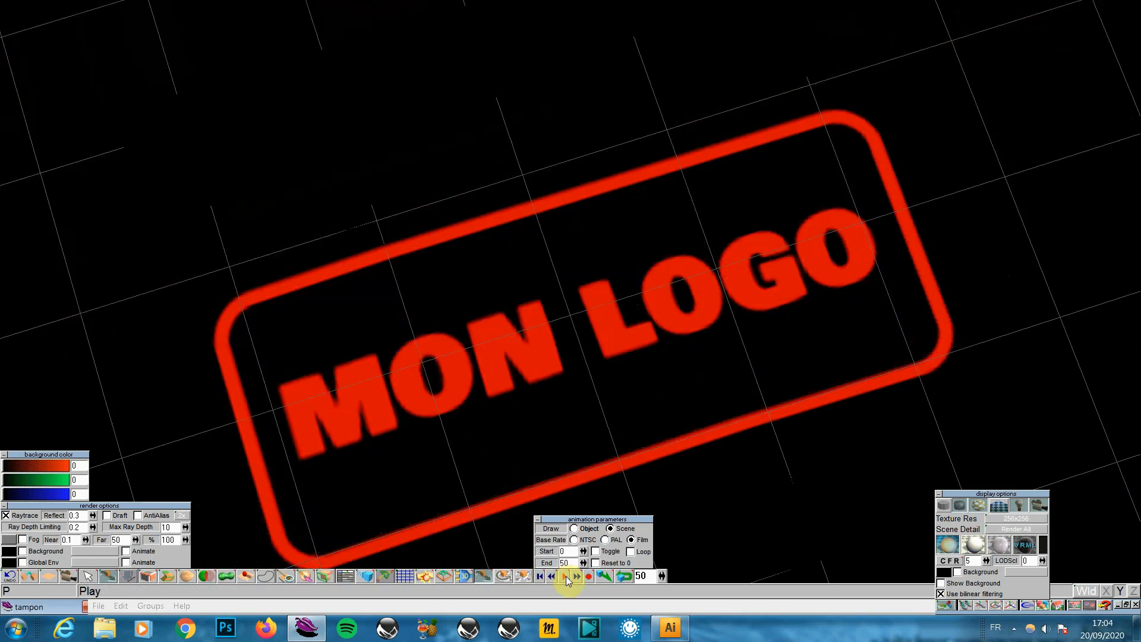
click(565, 575)
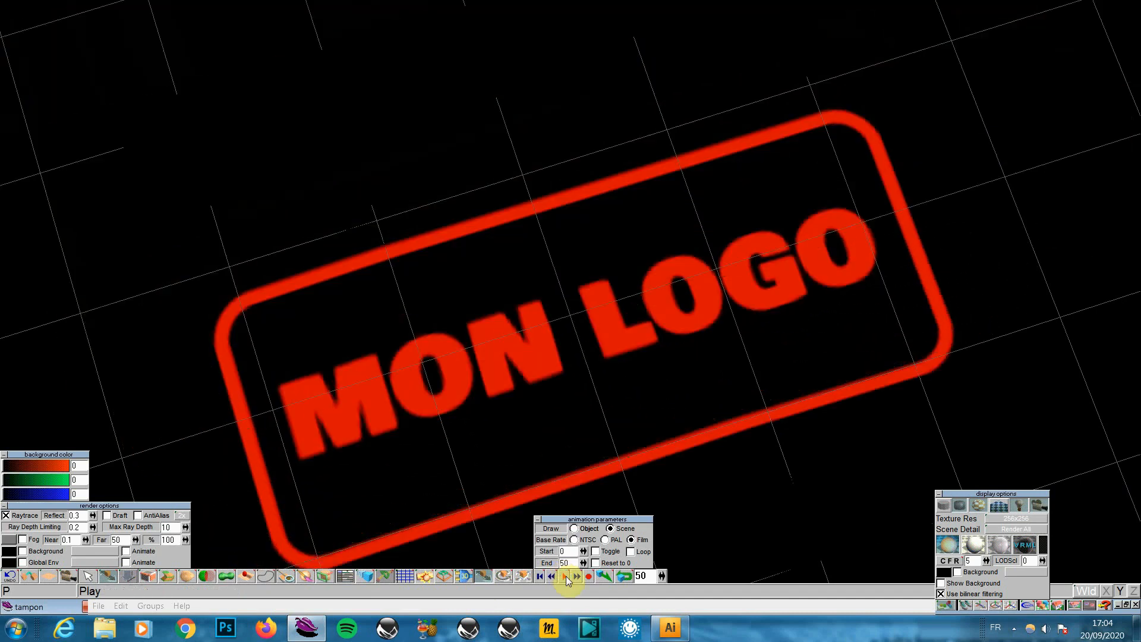
click(566, 576)
drag(664, 572, 661, 575)
click(661, 575)
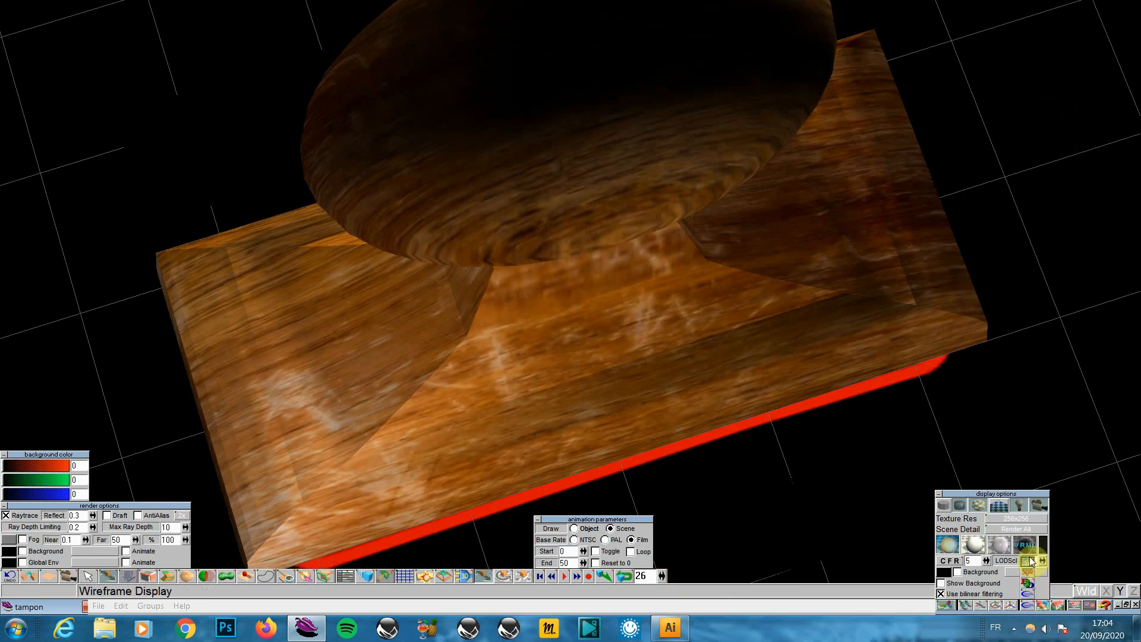
Render the full scene at frame 26, then close the display options and animation parameters panels
click(1027, 551)
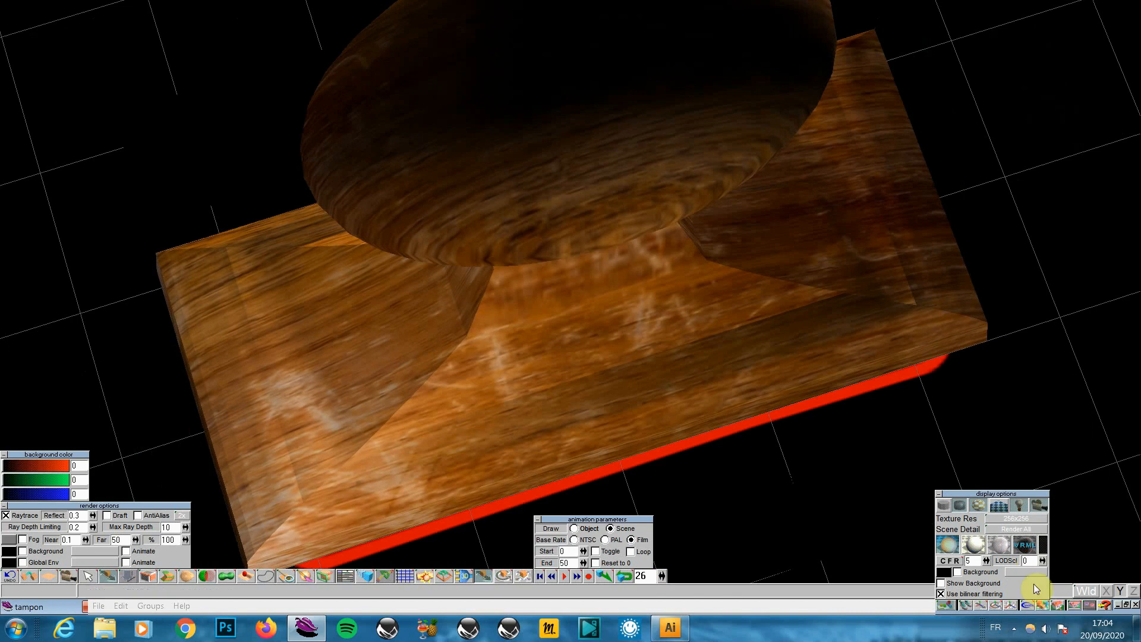
drag(1029, 608, 1028, 569)
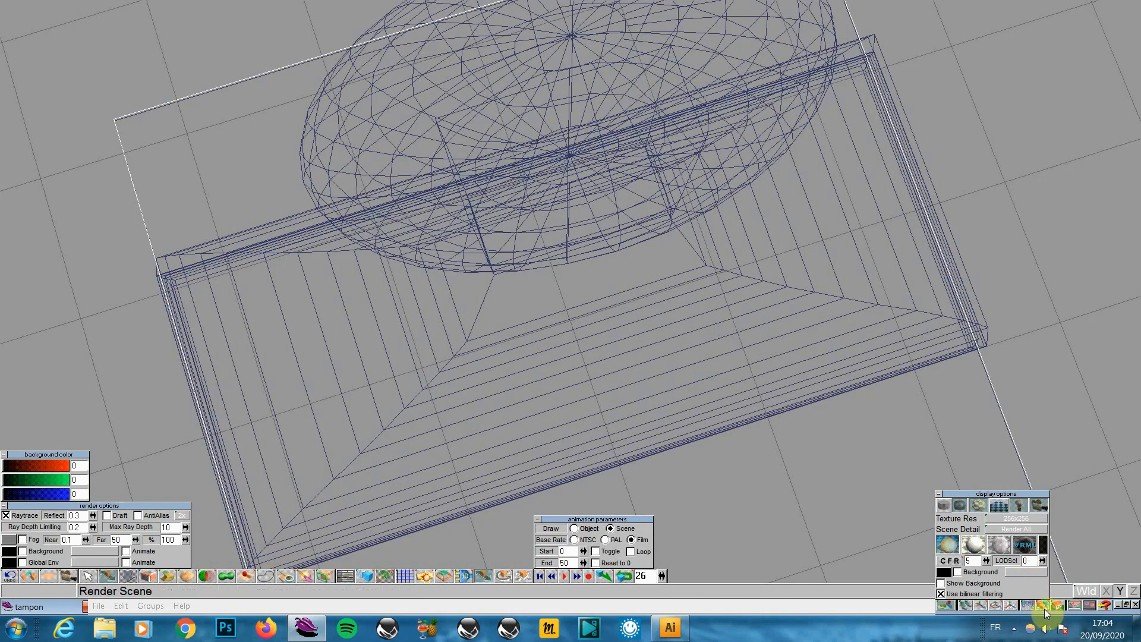
click(1042, 606)
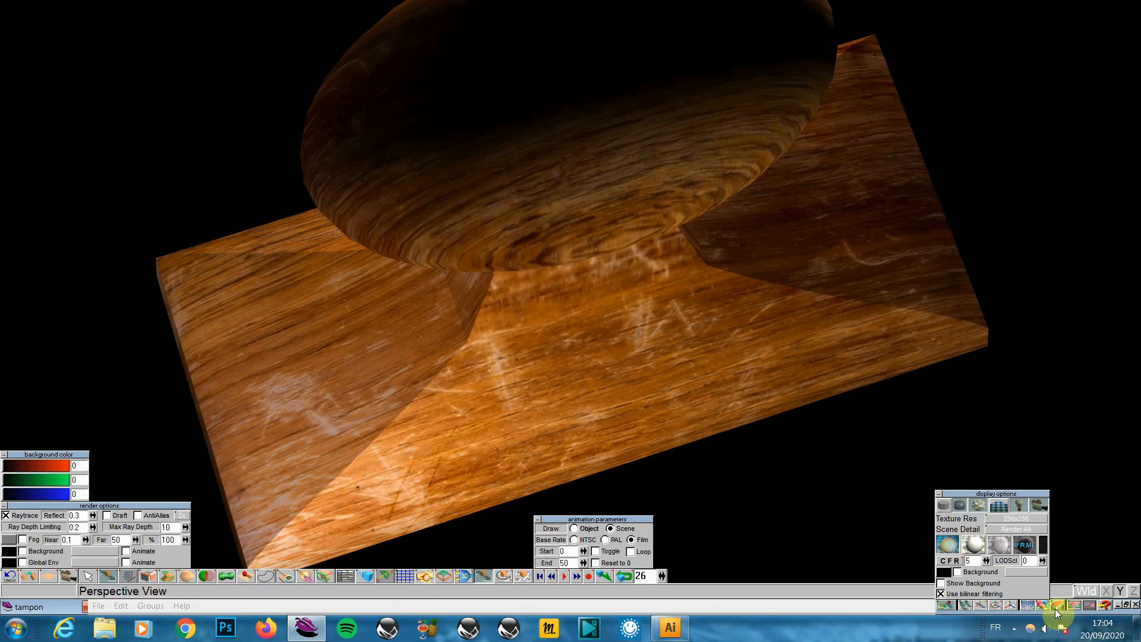
click(938, 494)
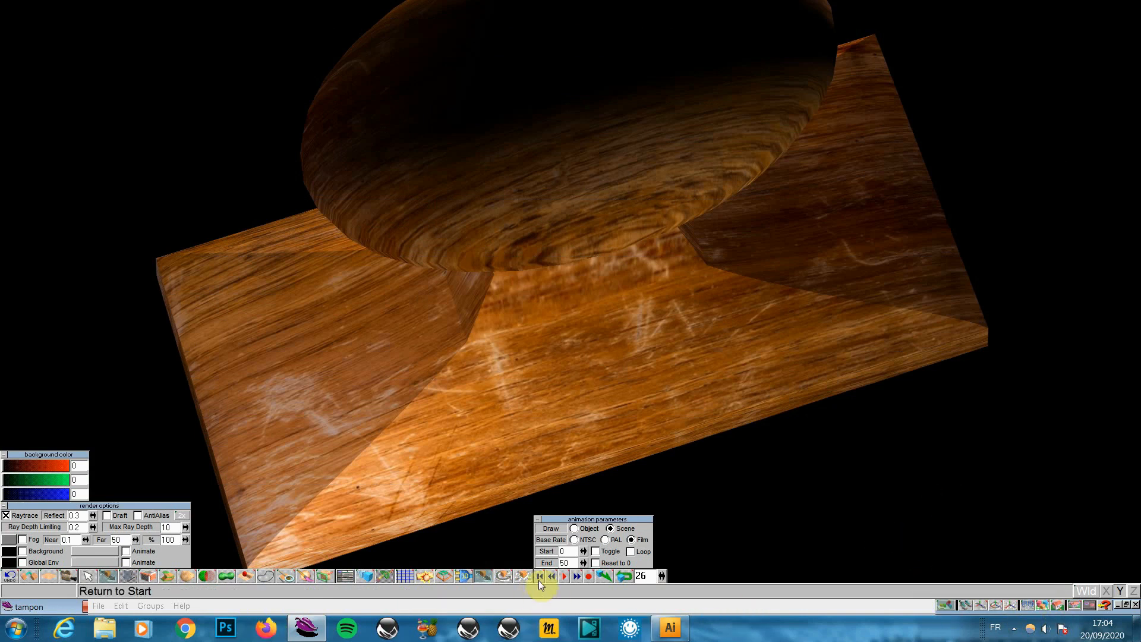
click(539, 520)
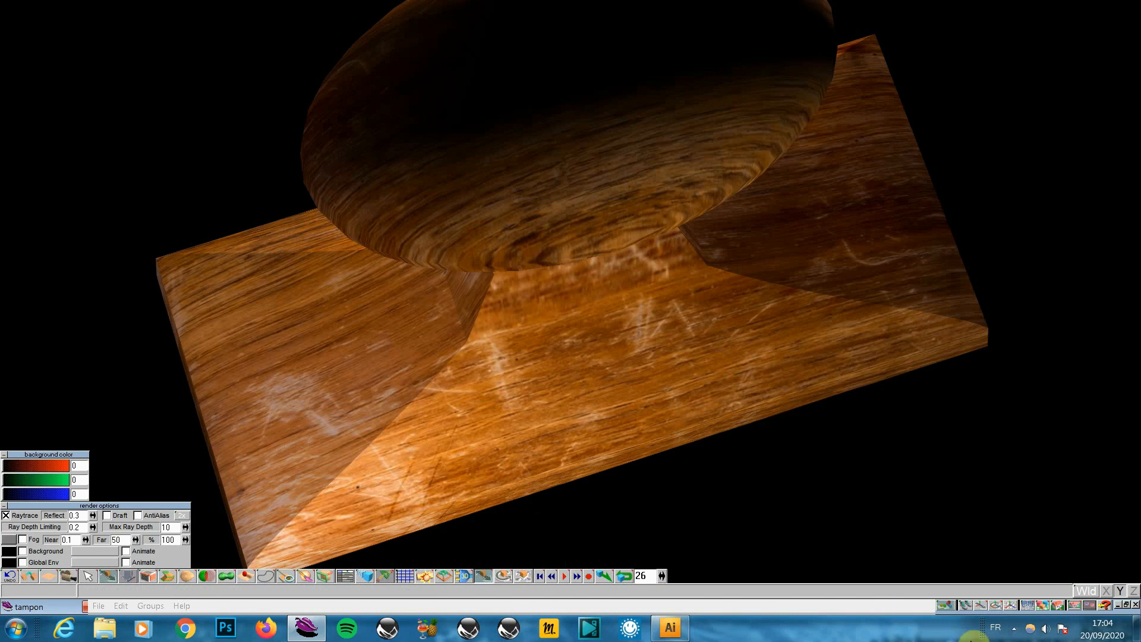
click(1043, 605)
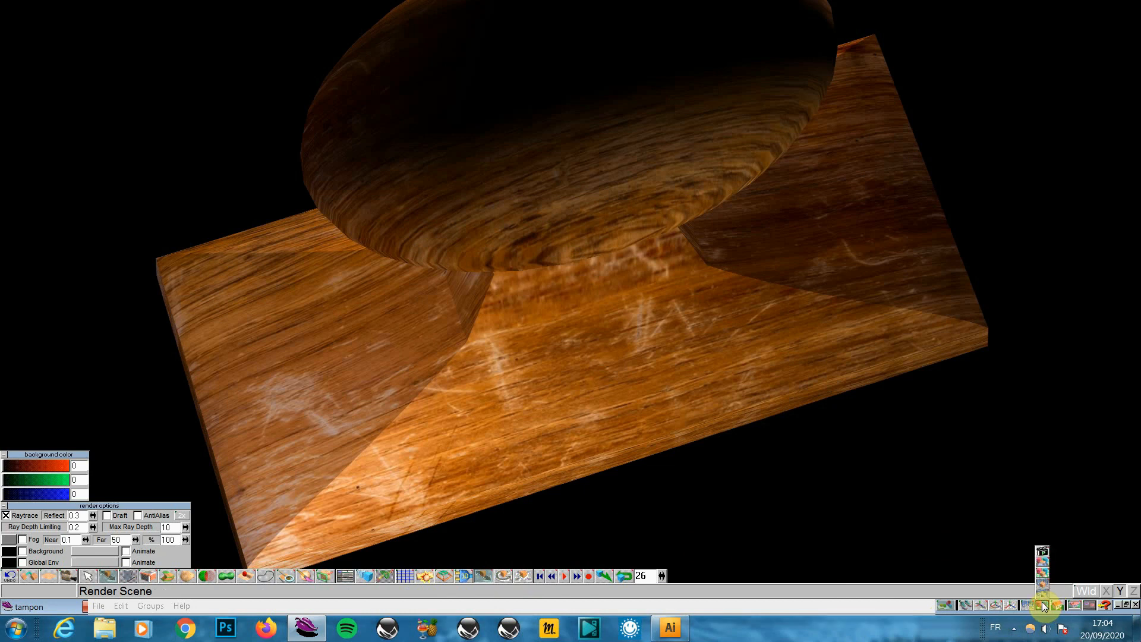
Set the render-to-file output to drive h: with AVI file type, then cancel
click(1043, 565)
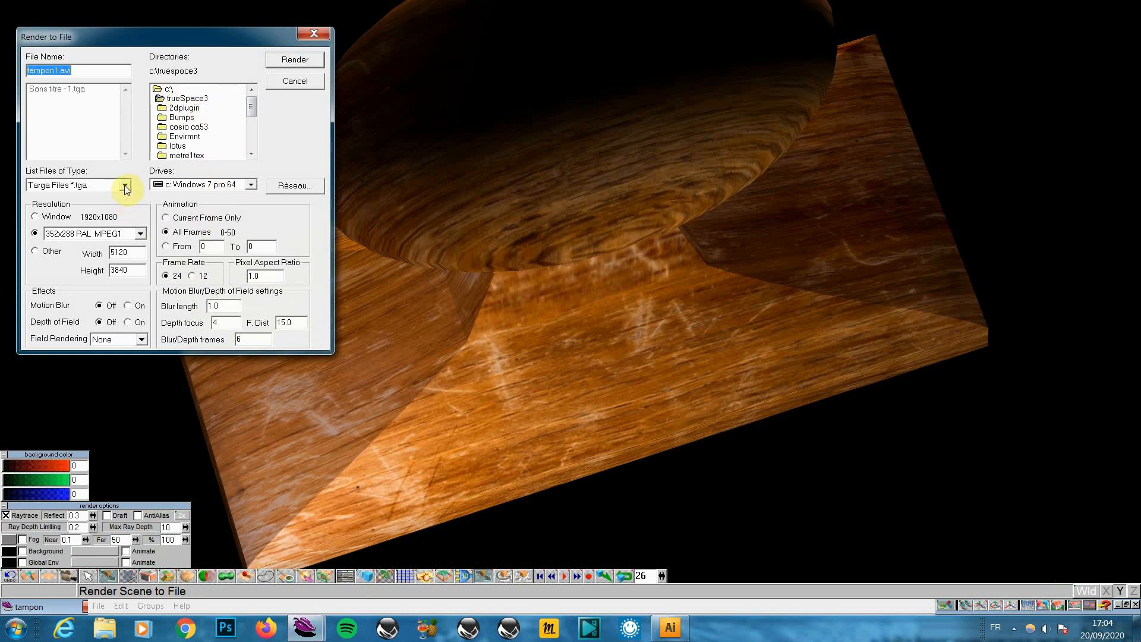
drag(247, 116, 256, 148)
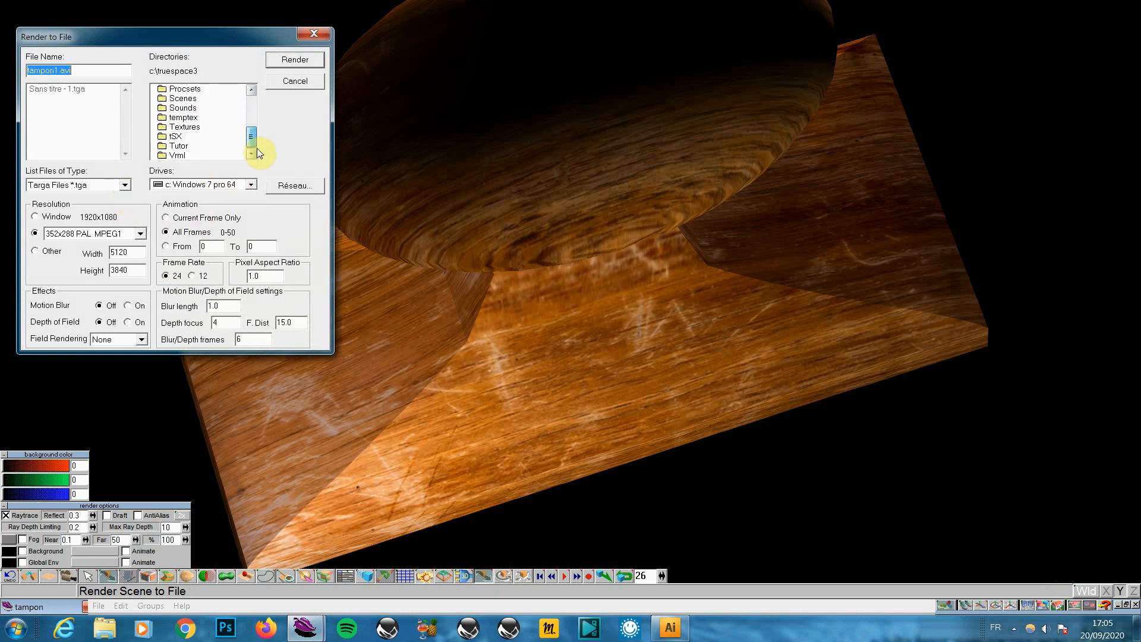
click(251, 184)
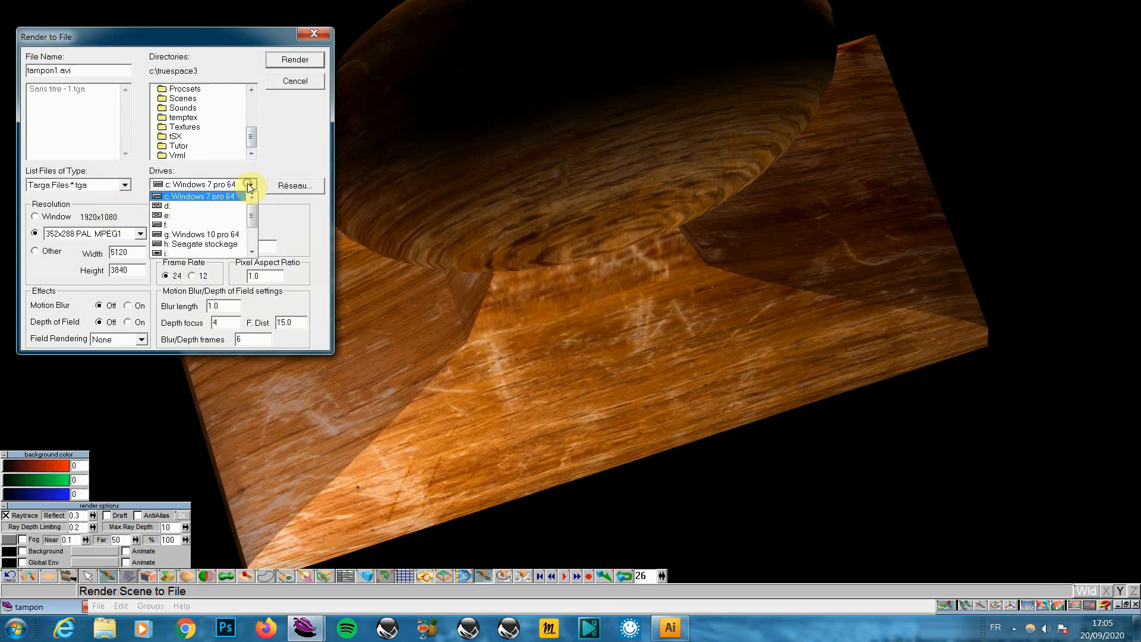
click(213, 245)
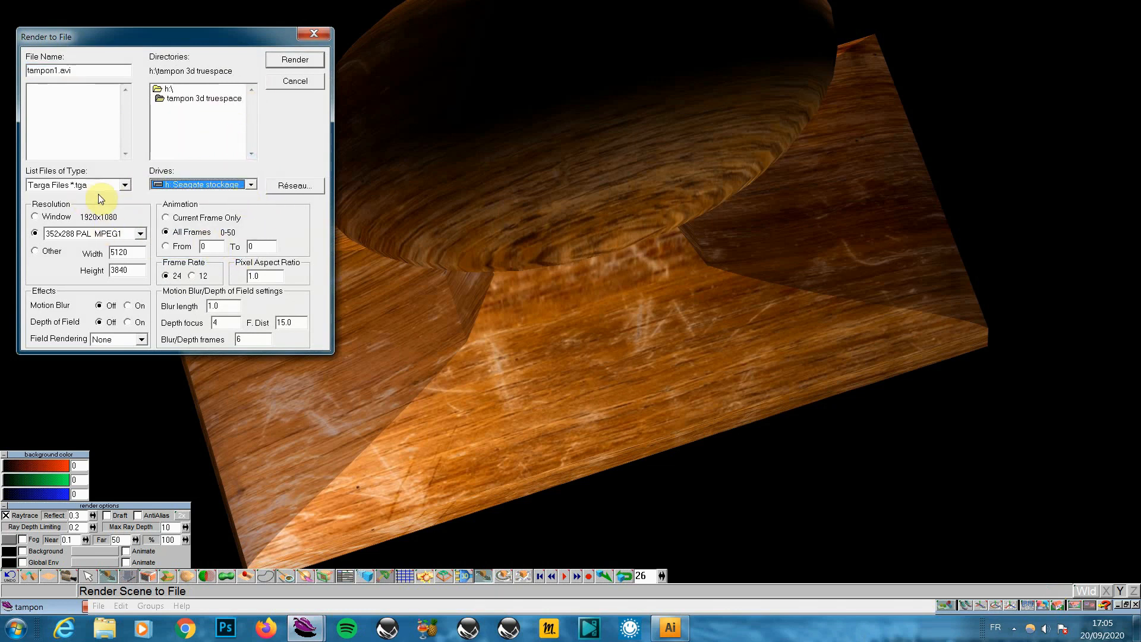
click(127, 184)
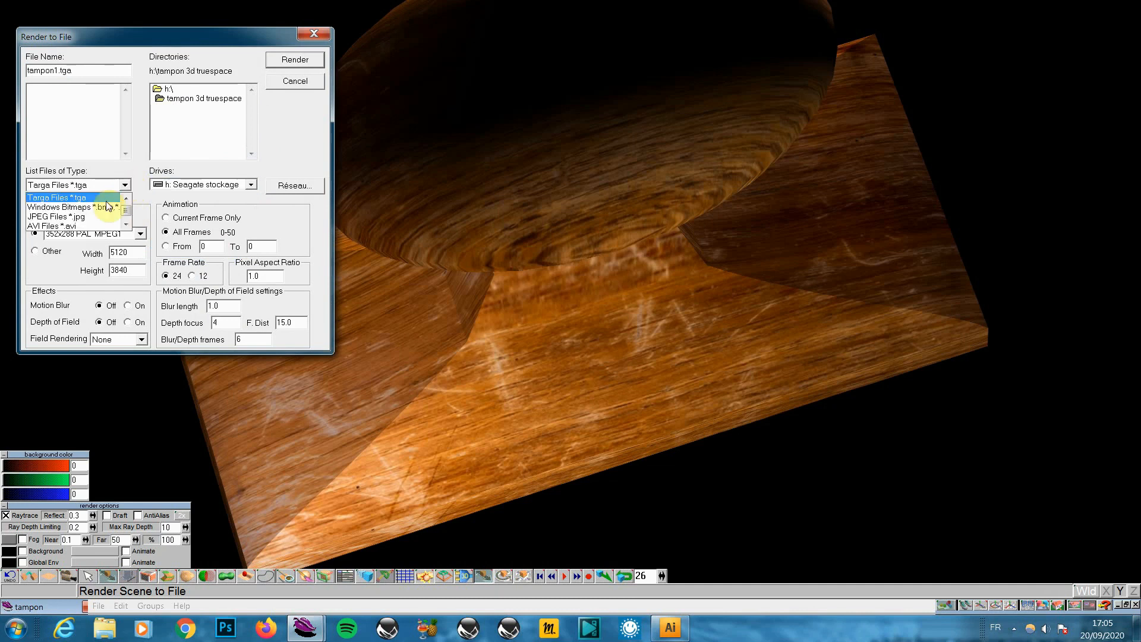
click(84, 227)
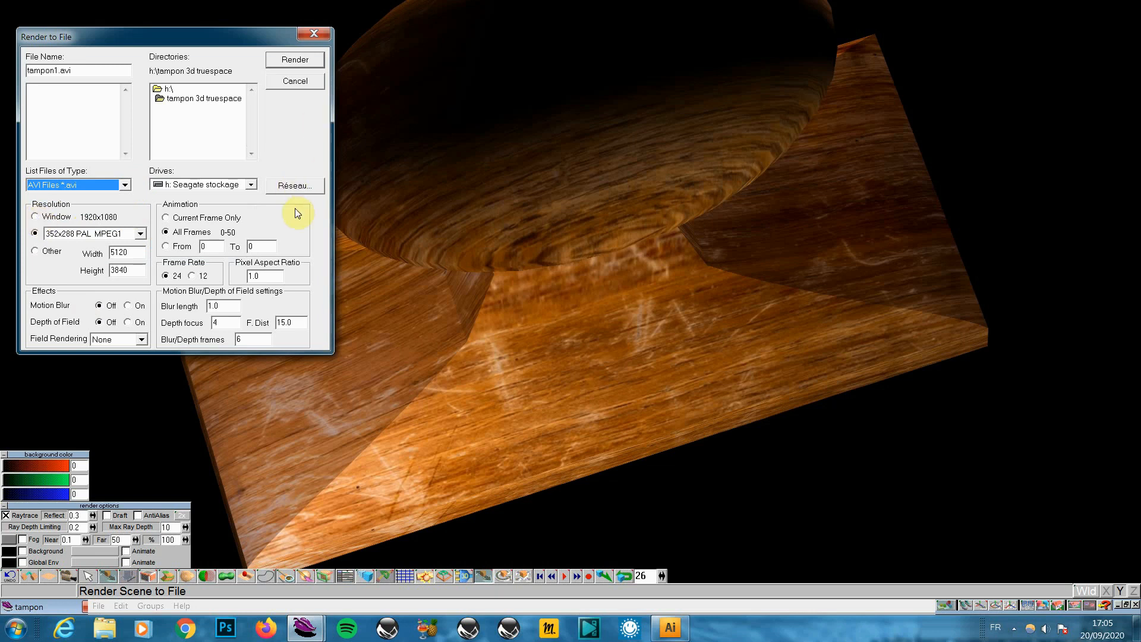
click(301, 83)
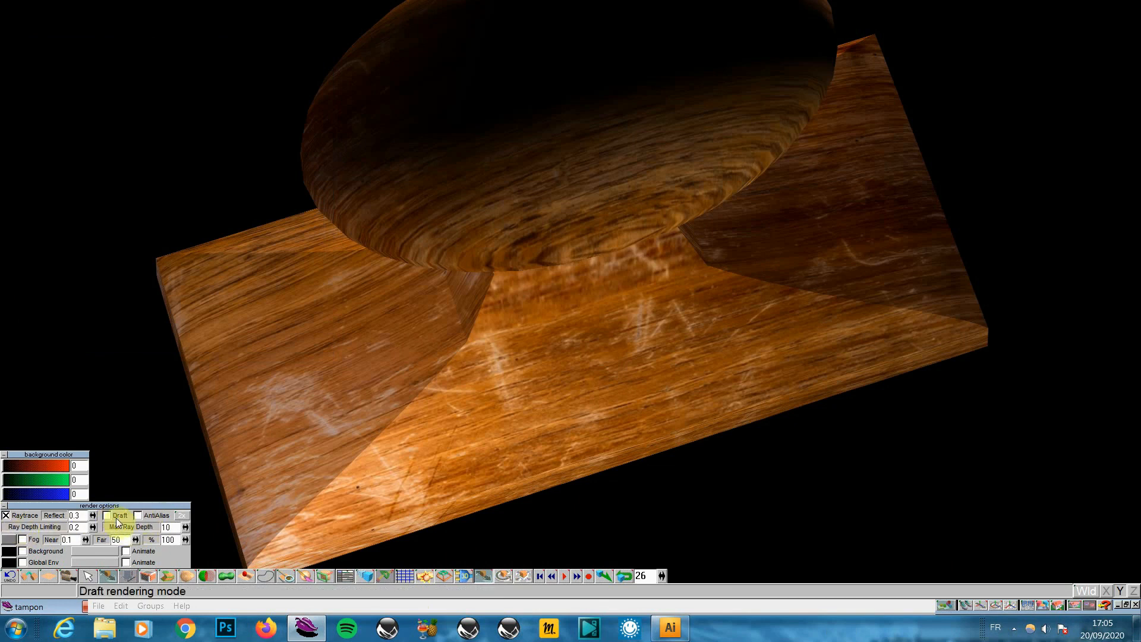
Test-render the frame, switch Draft off and raise anti-aliasing, then reopen Render Scene to File
click(1035, 607)
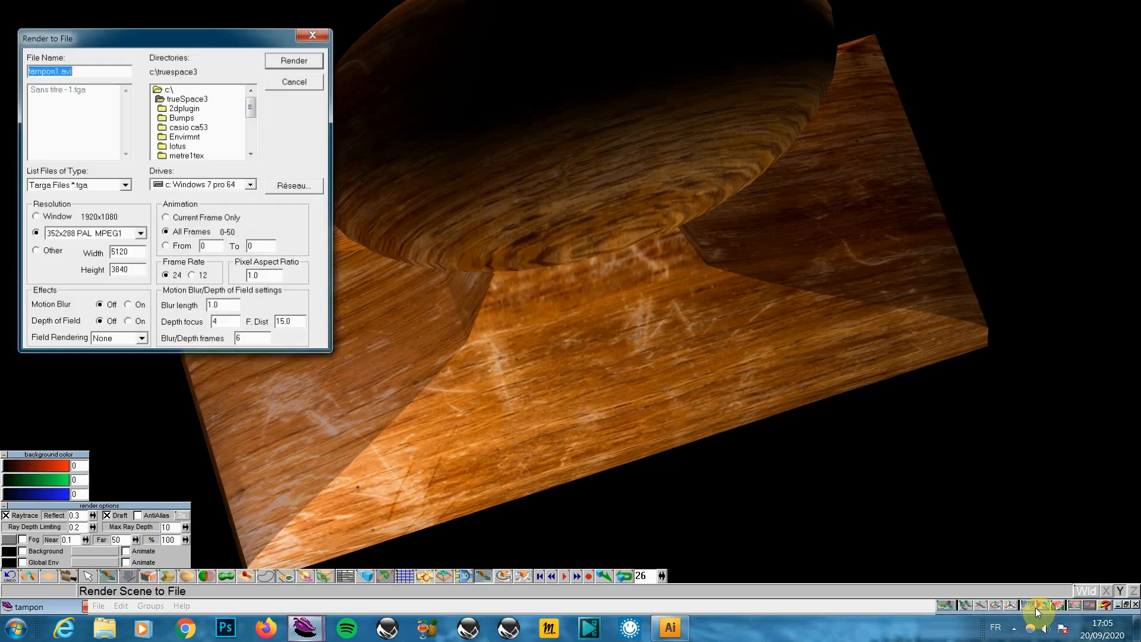
click(308, 83)
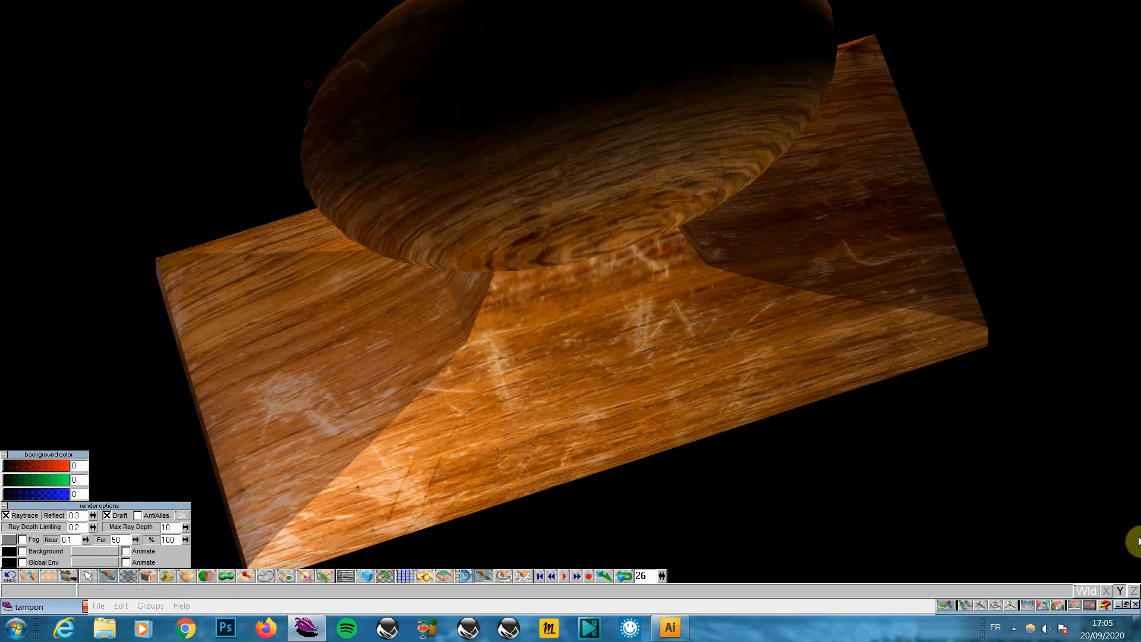
drag(1047, 608, 1044, 568)
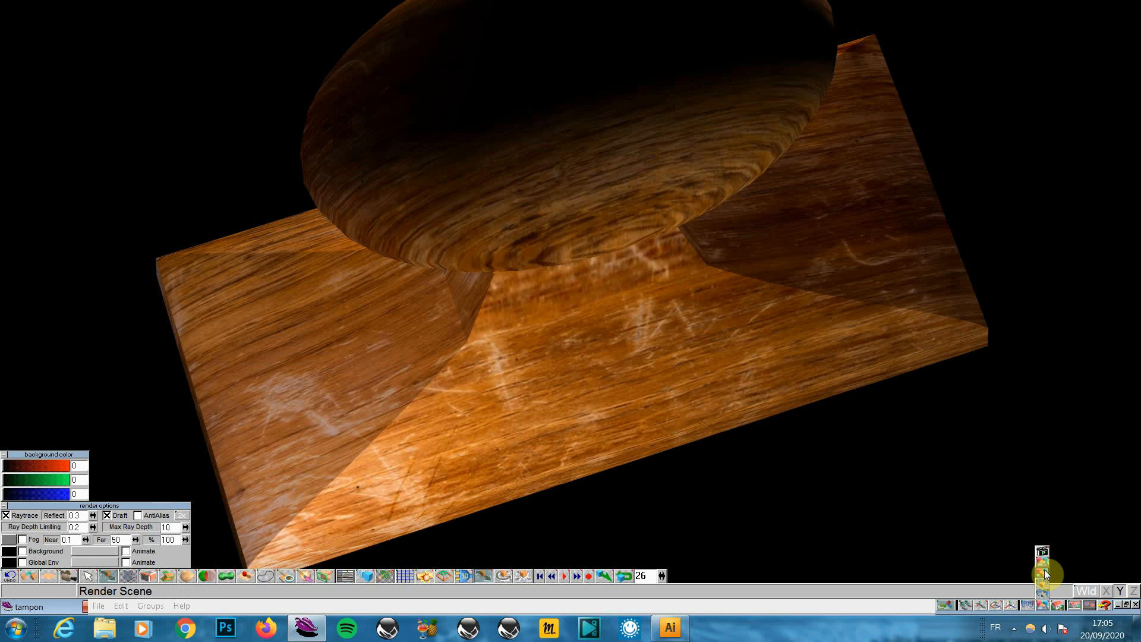
drag(1043, 569, 1043, 569)
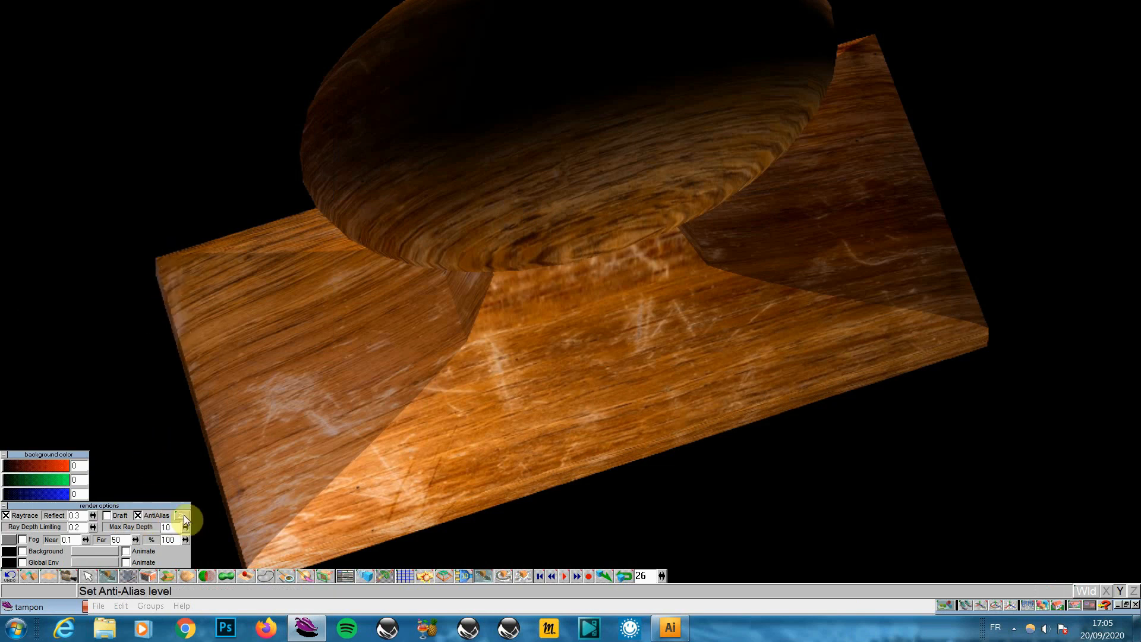
click(183, 516)
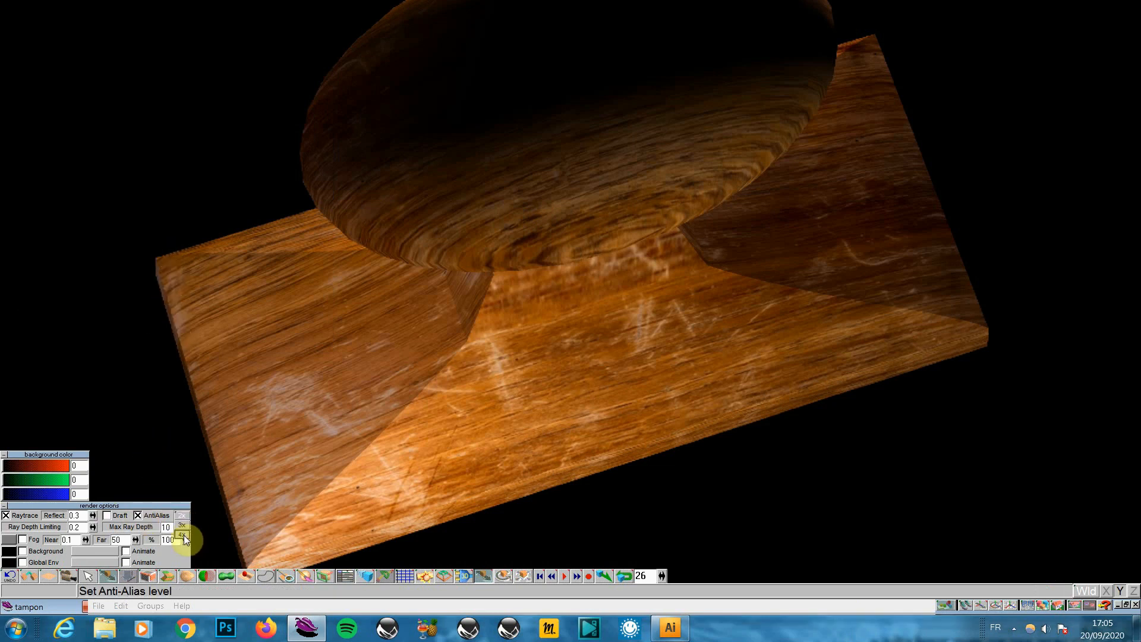
click(184, 535)
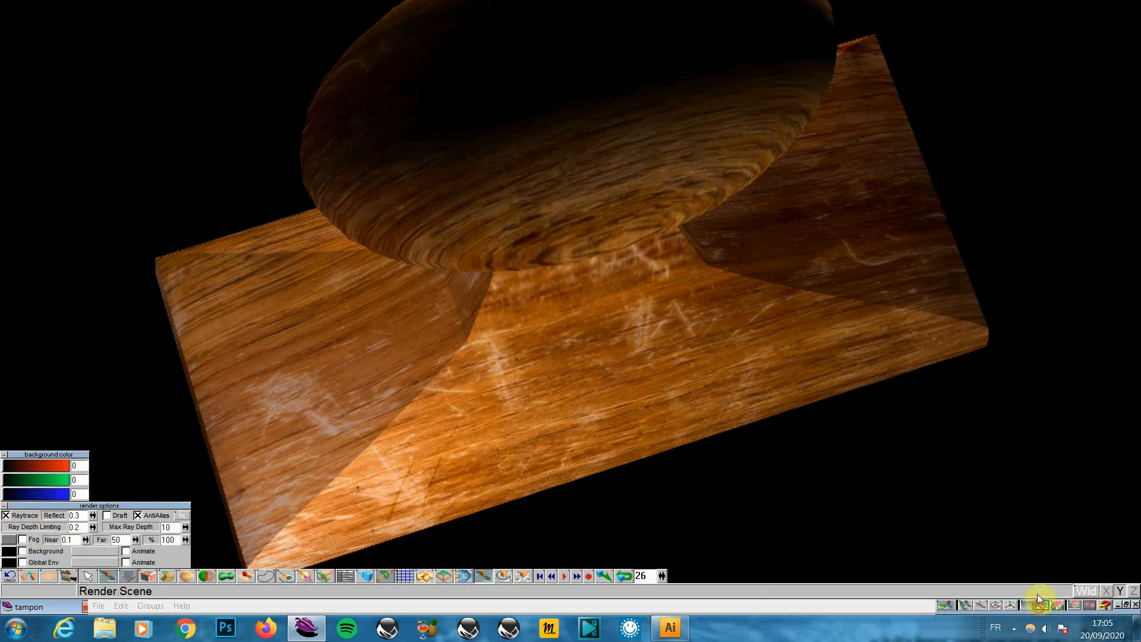
drag(1039, 597, 1046, 557)
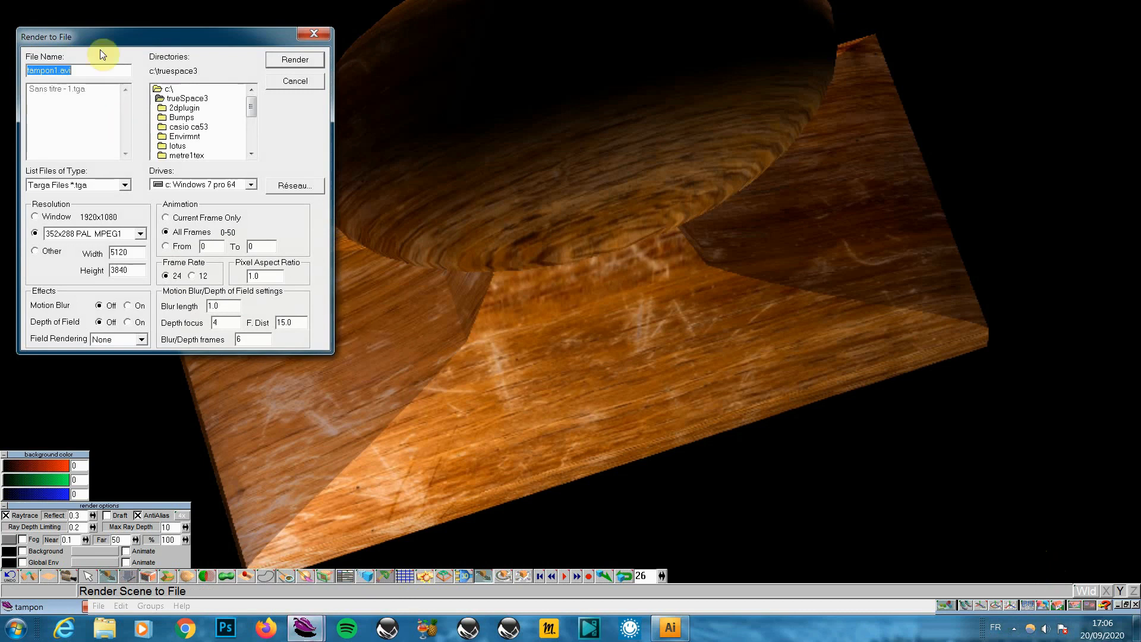
Render tampon1.avi as AVI to the h: Seagate stockage drive at Window resolution 1920x1080
click(252, 185)
click(227, 245)
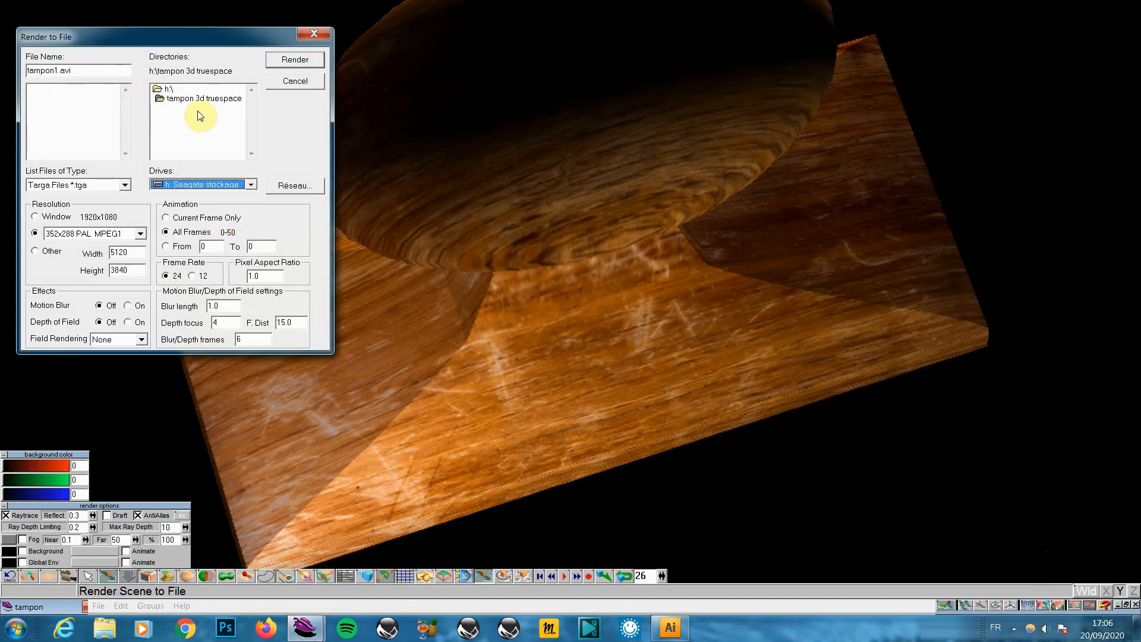
click(127, 189)
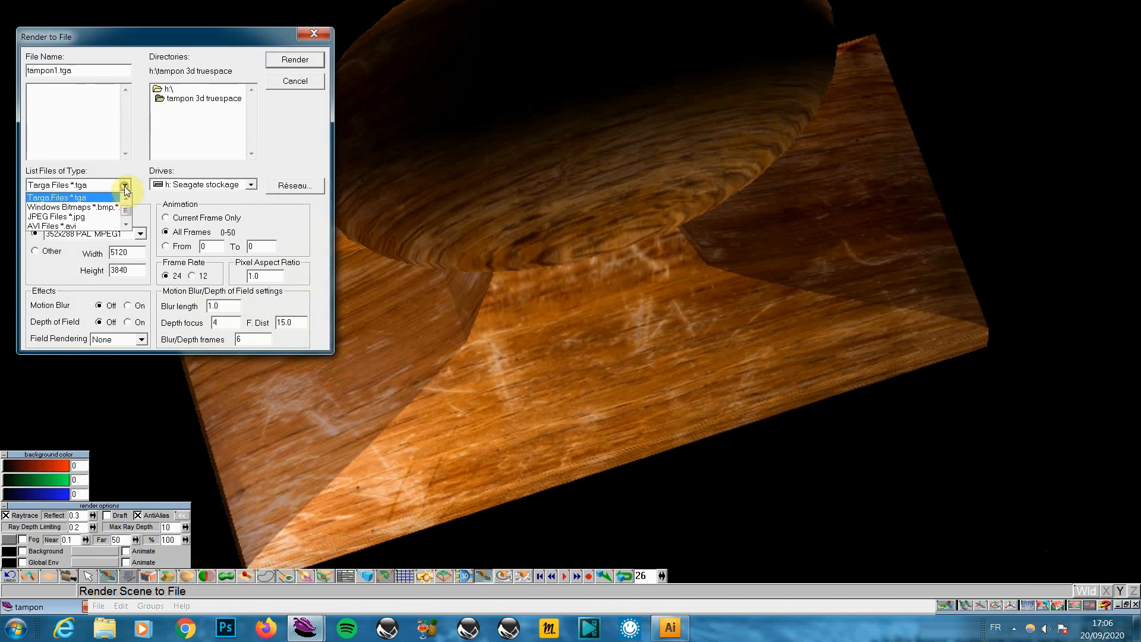
click(70, 227)
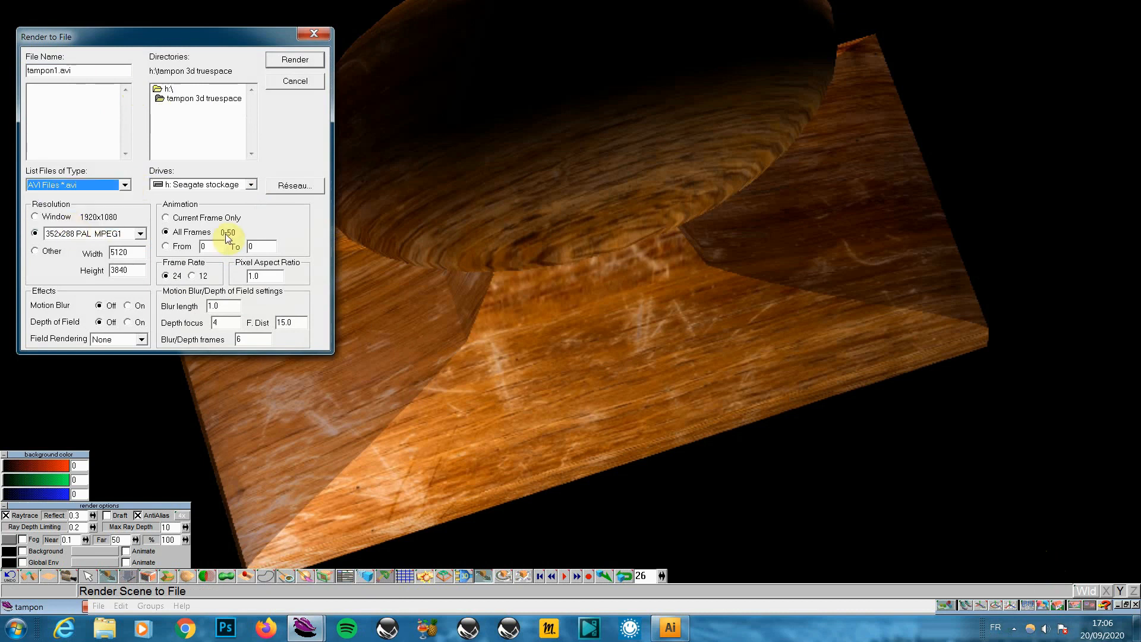
click(36, 218)
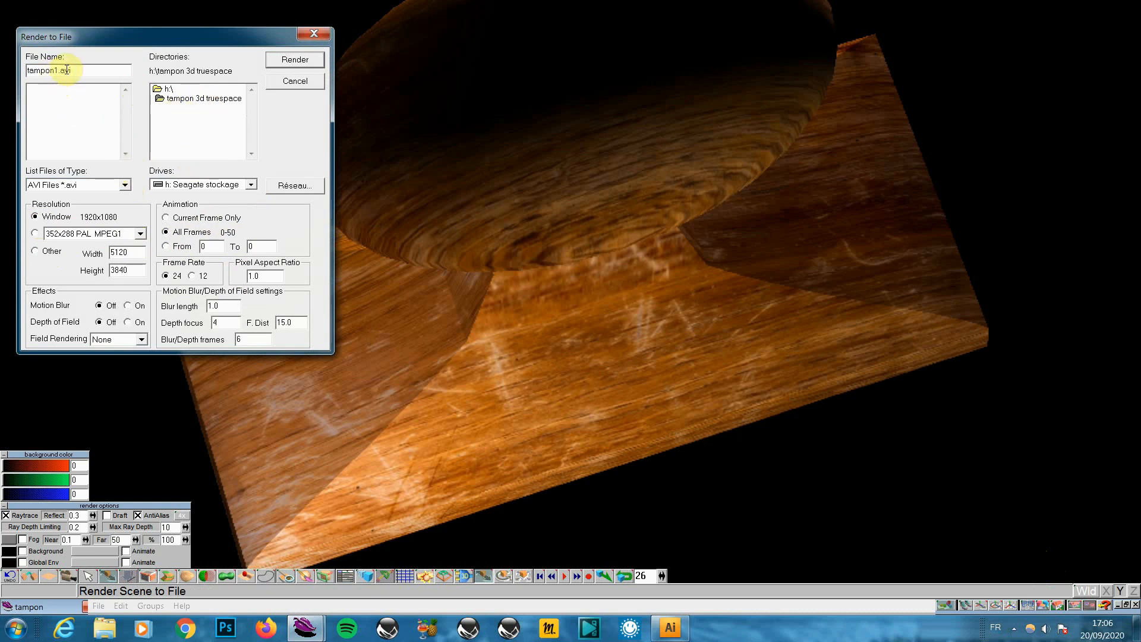
click(306, 61)
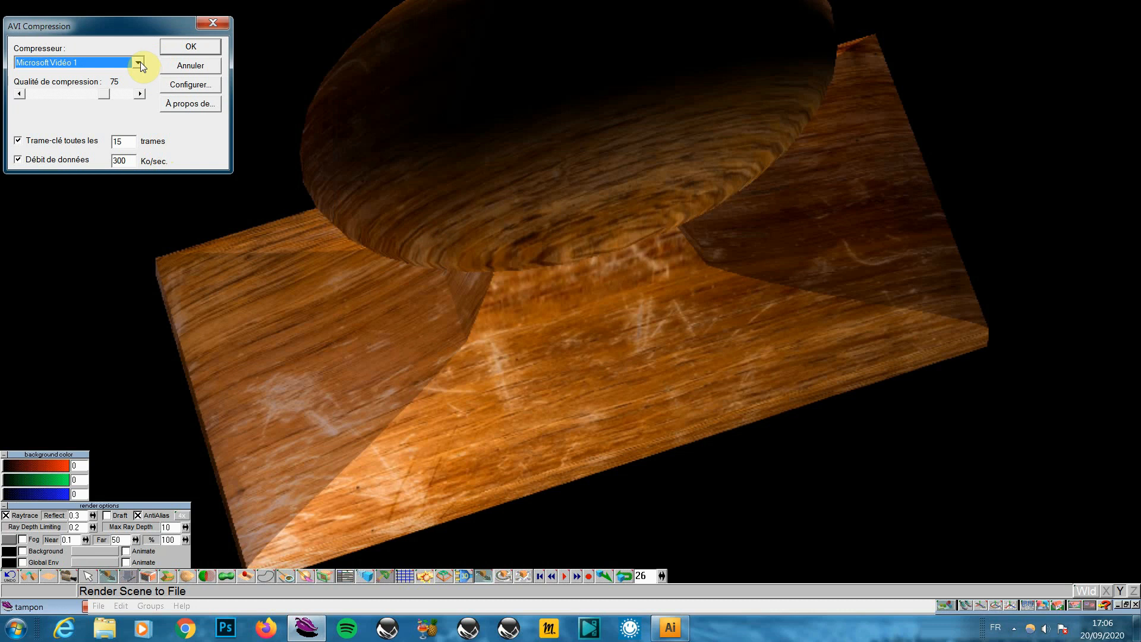
Choose DivX Codec 4.11 as the AVI compressor and confirm to begin rendering
click(139, 62)
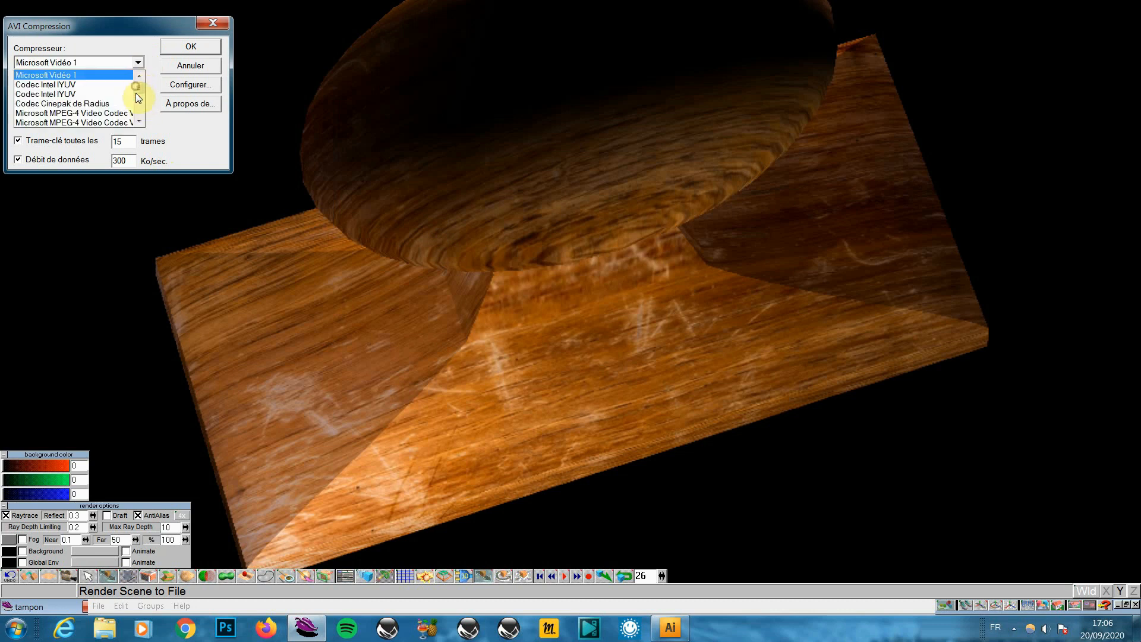
scroll(136, 94, down, 1)
scroll(137, 103, down, 1)
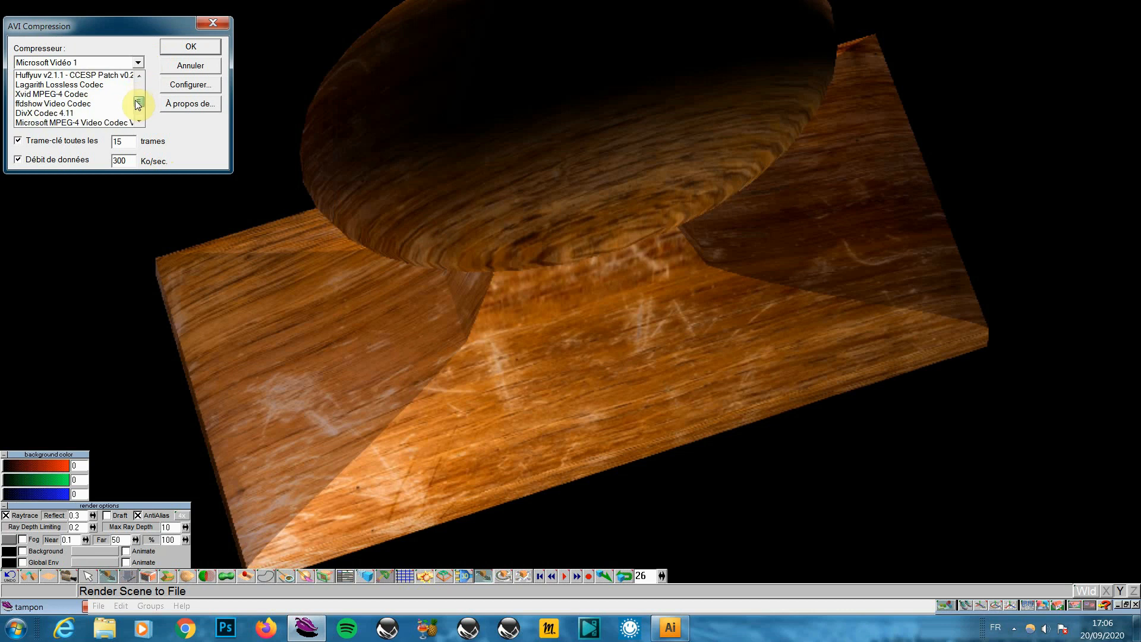
click(48, 114)
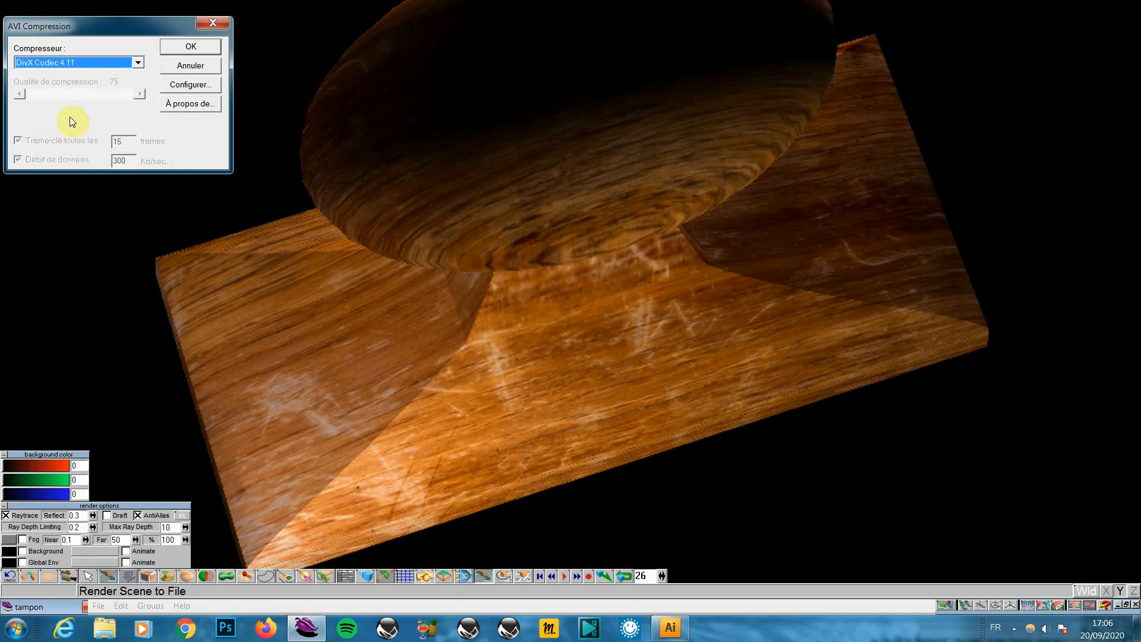
click(196, 46)
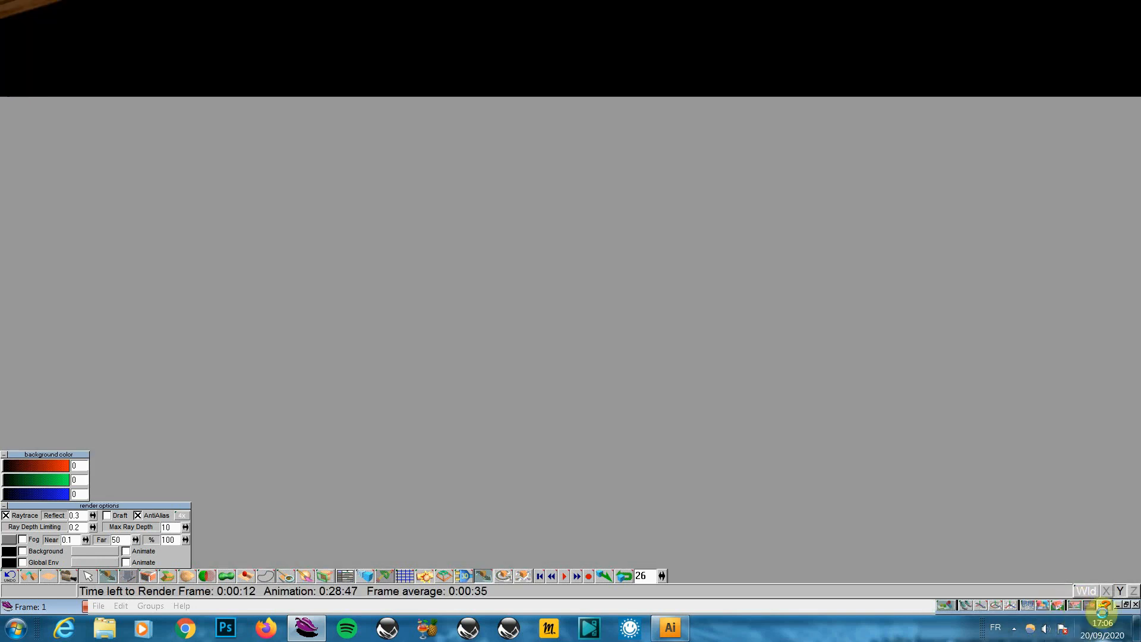
Pause the screen recorder from its notification-area icon while the render runs
click(1014, 628)
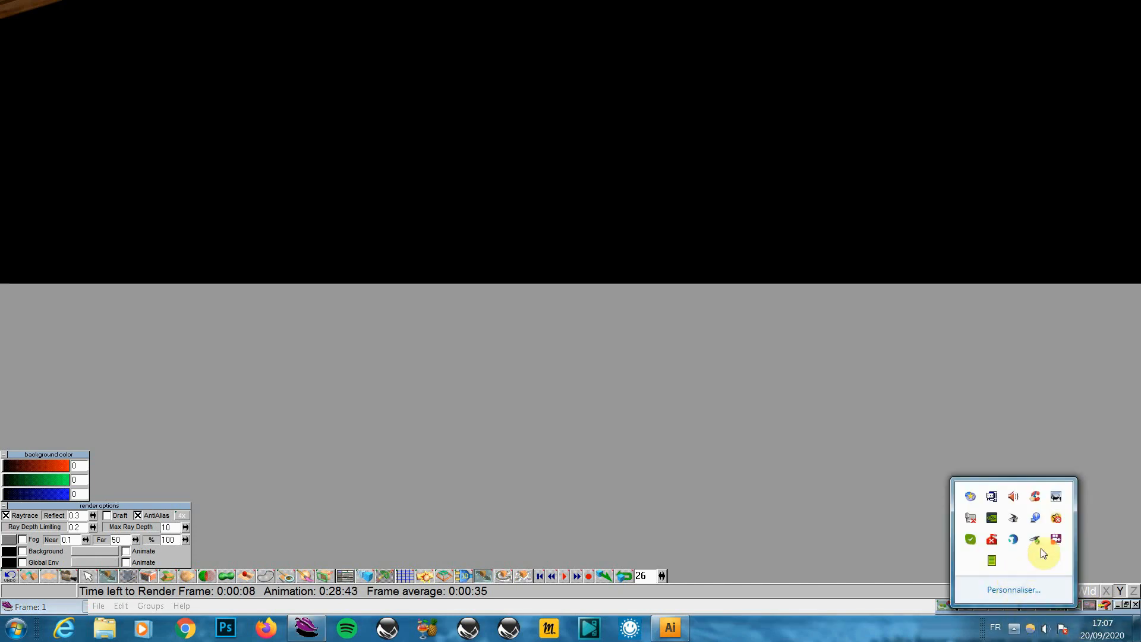
right_click(1052, 540)
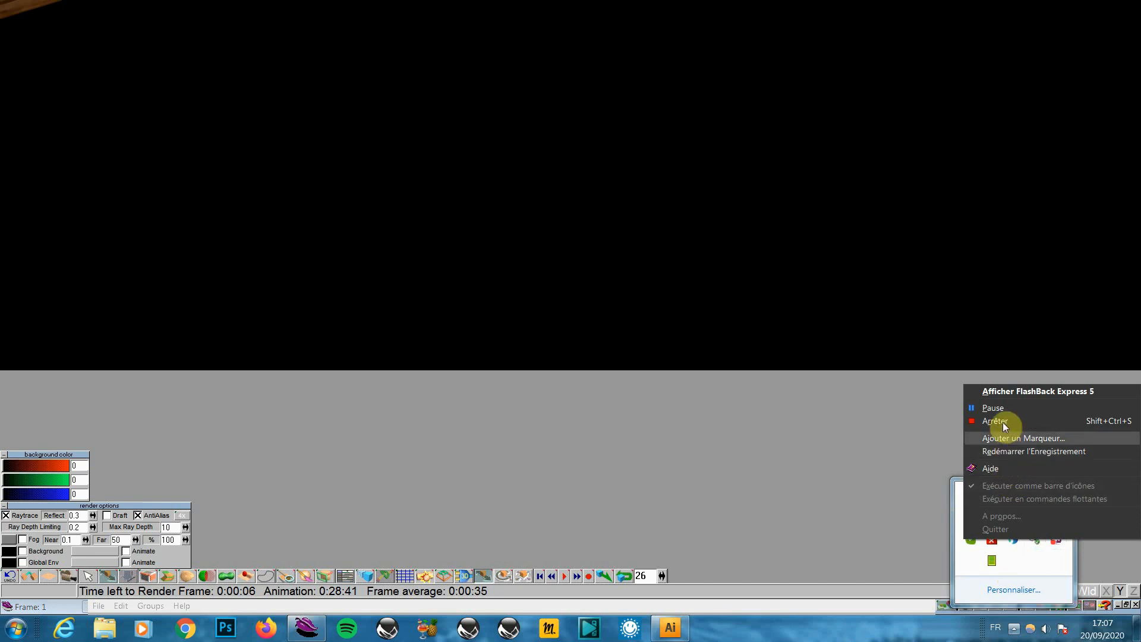
click(1001, 408)
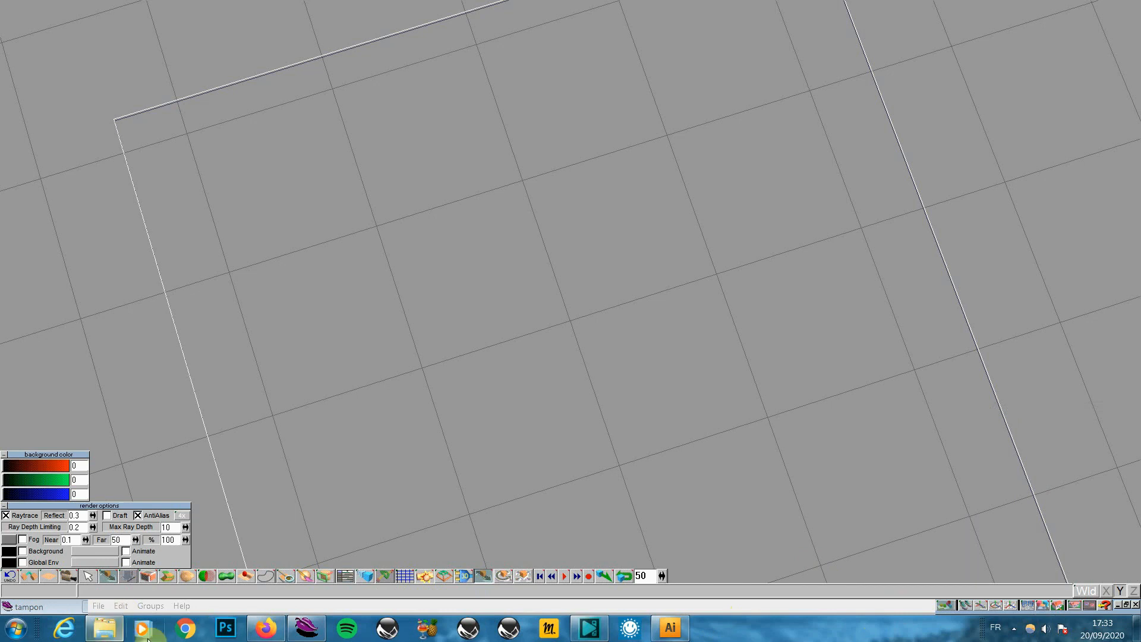
Play the rendered tampon1 video from the tampon 3d truespace folder in Explorer
click(104, 627)
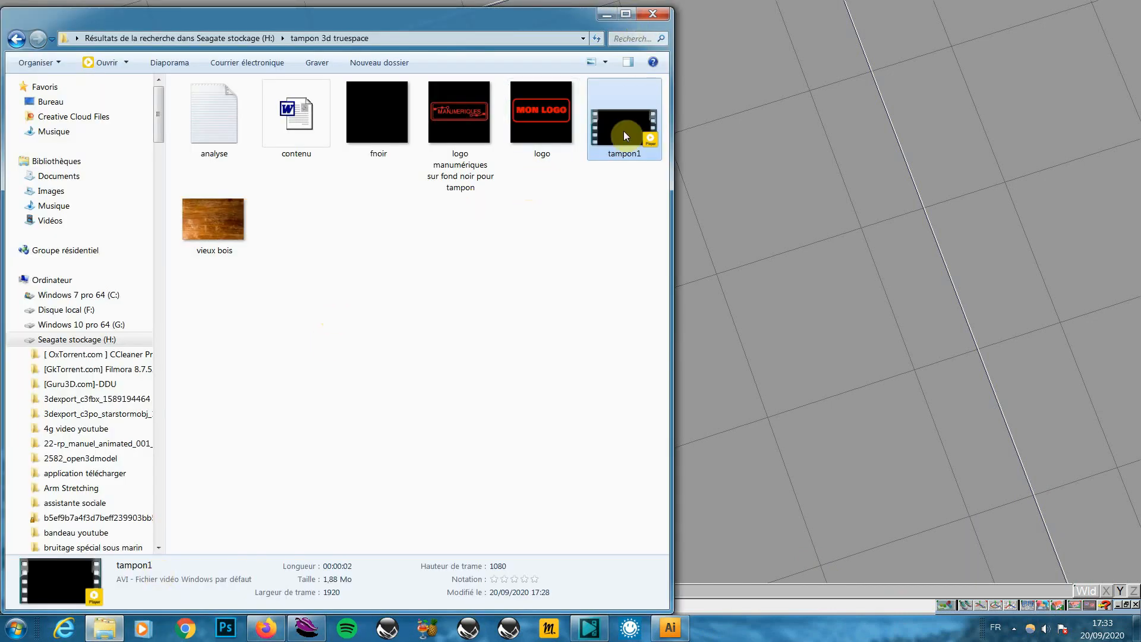
click(723, 307)
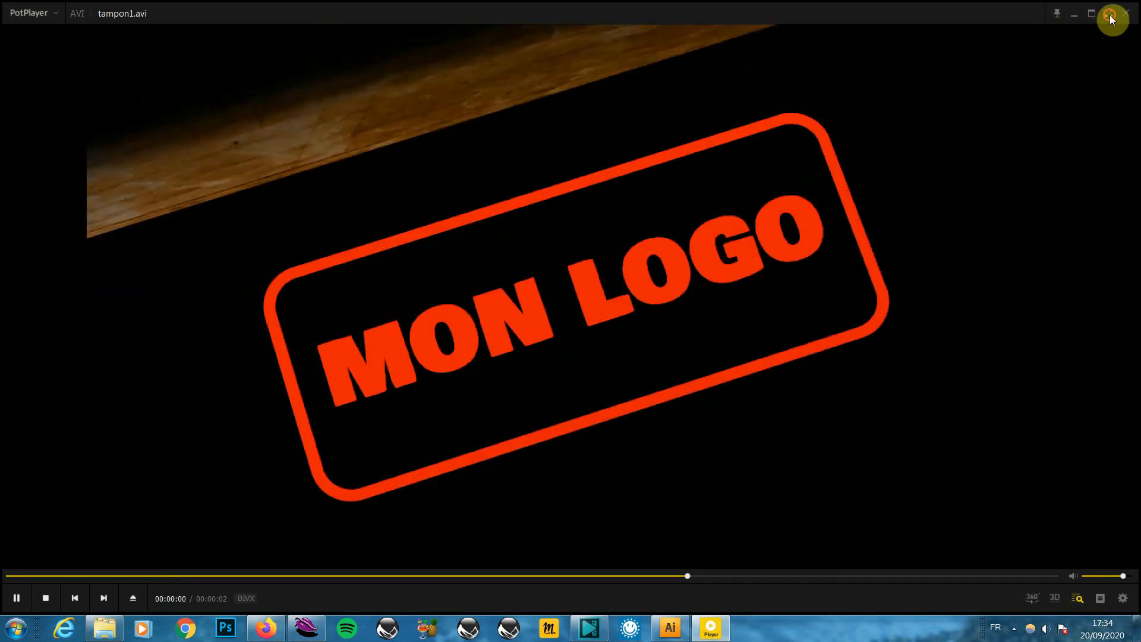
Watch tampon1.avi full screen in PotPlayer, return to windowed mode, then close the player
click(1108, 13)
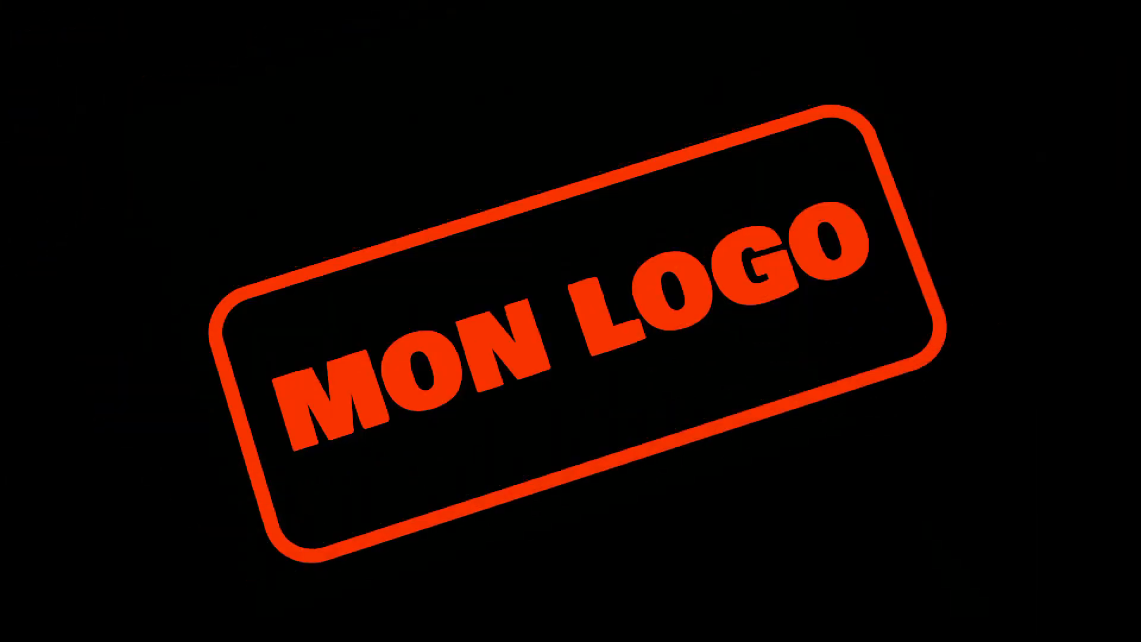
key(Escape)
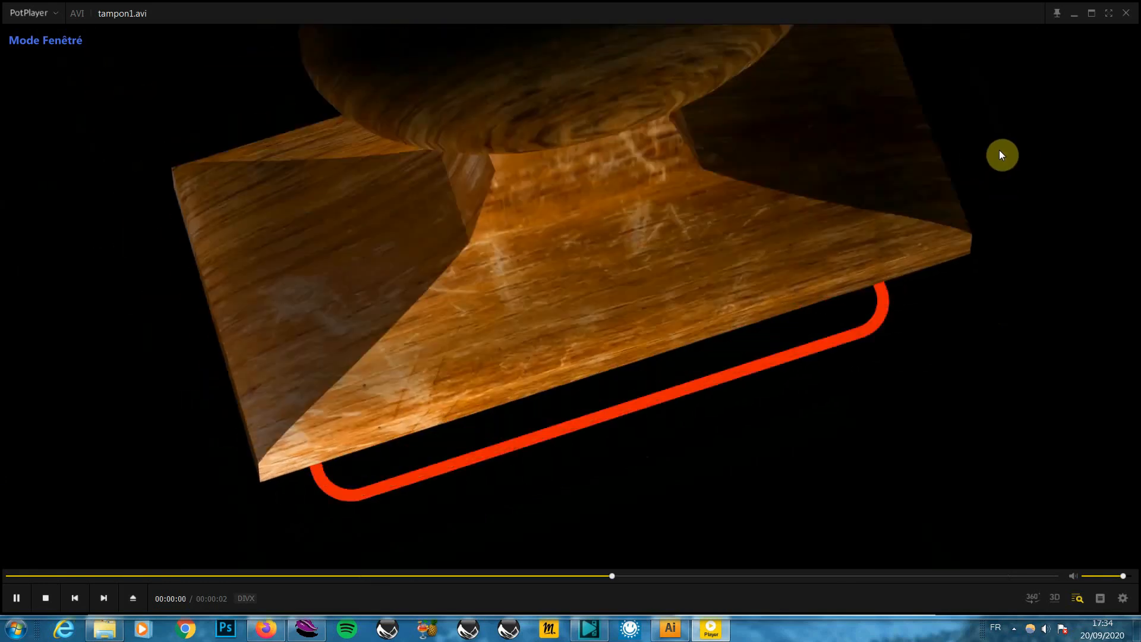
click(1117, 13)
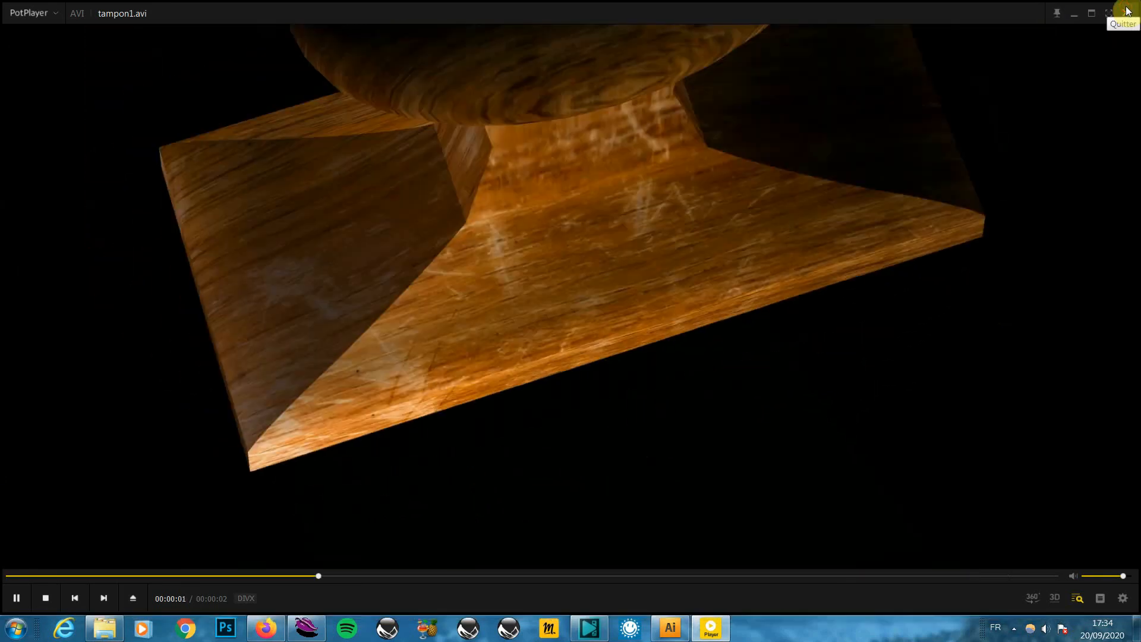
click(1128, 11)
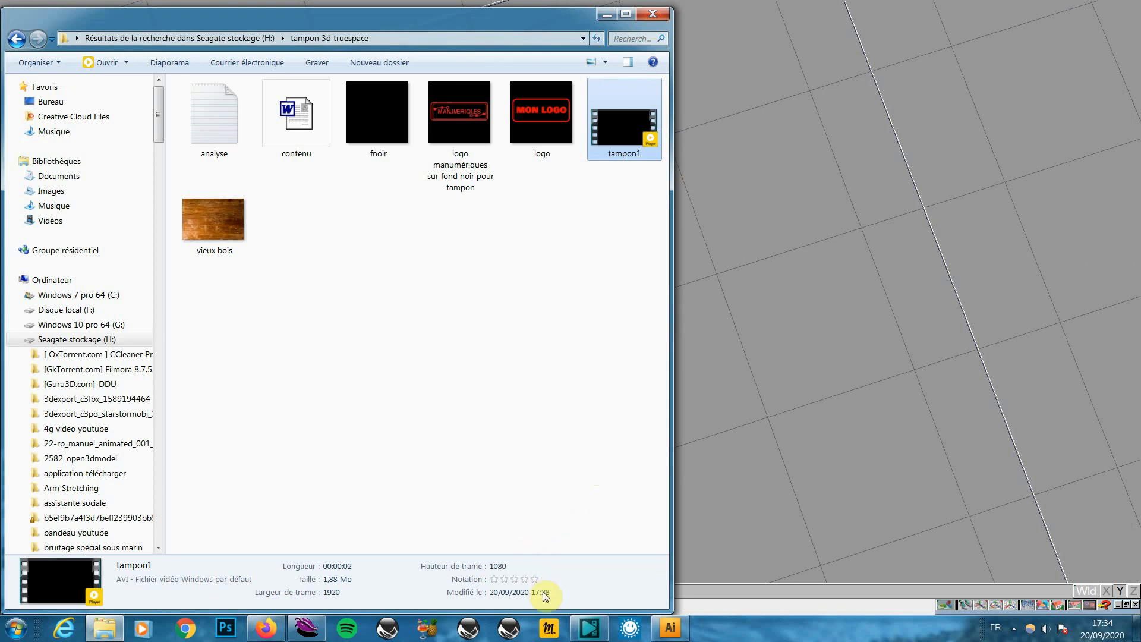
Run a Google search for 'bruitage de tampon' from a new Firefox tab
click(269, 633)
click(166, 15)
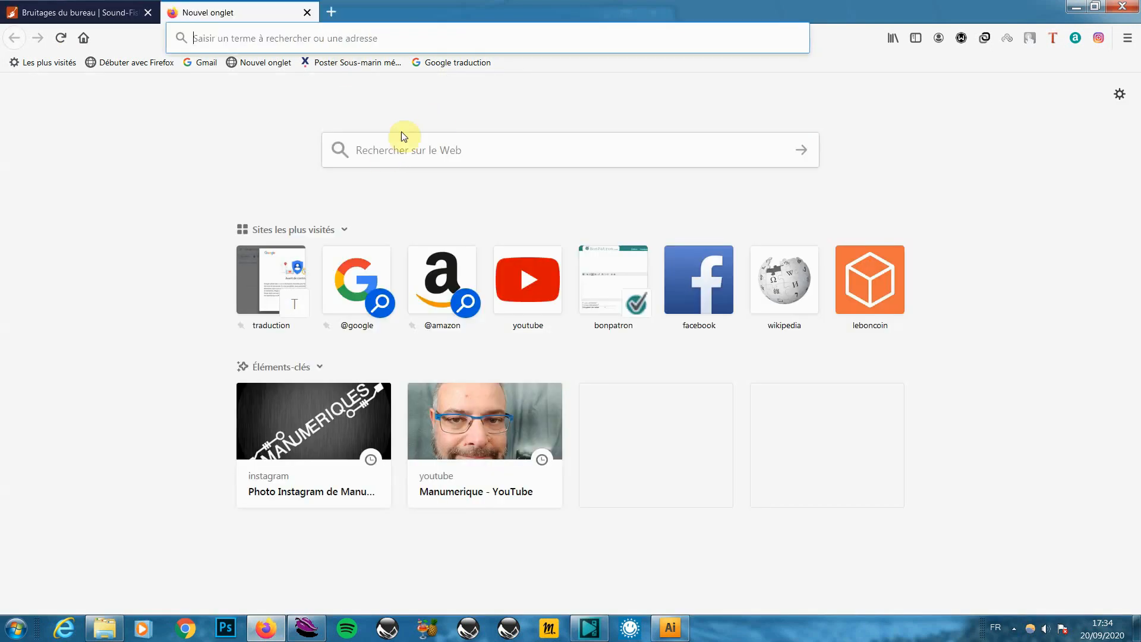
click(356, 290)
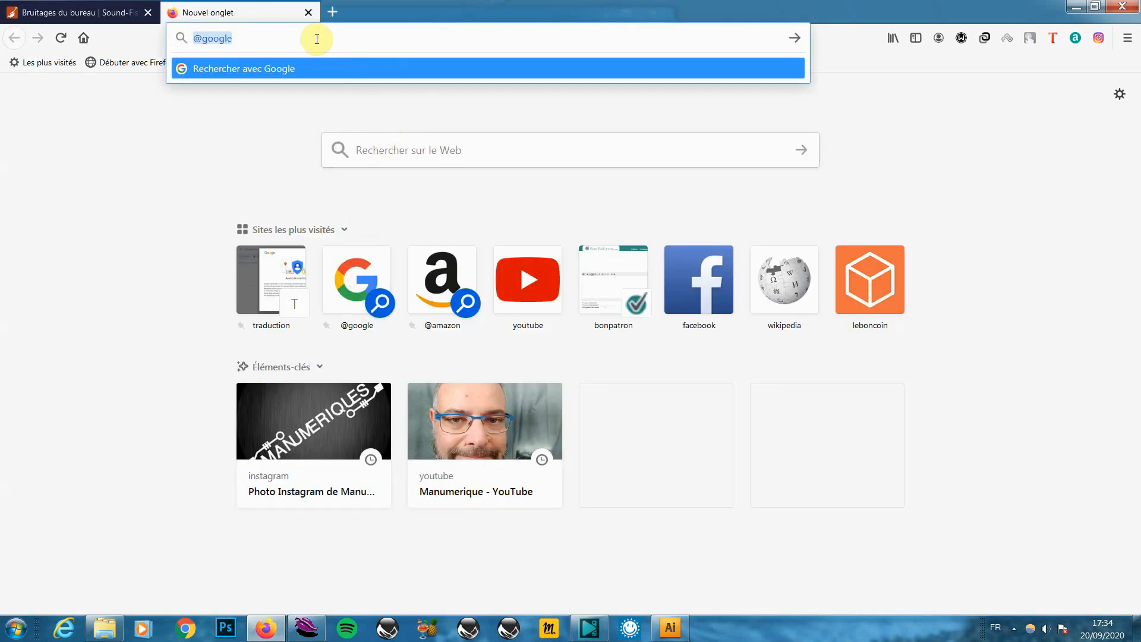
text(bruitag)
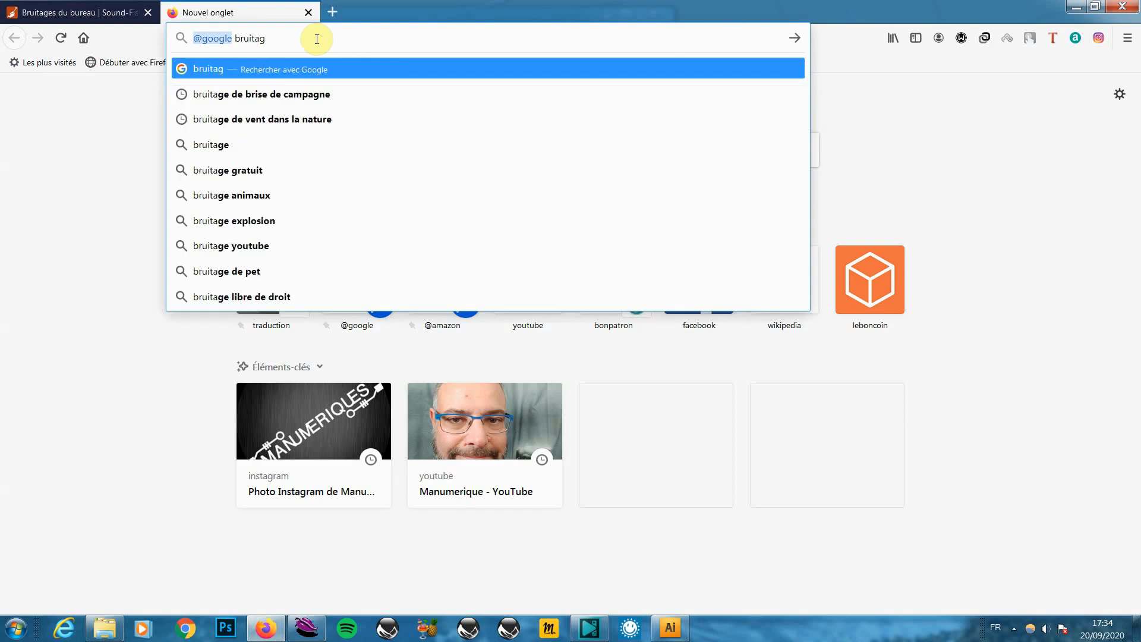
text(e de t)
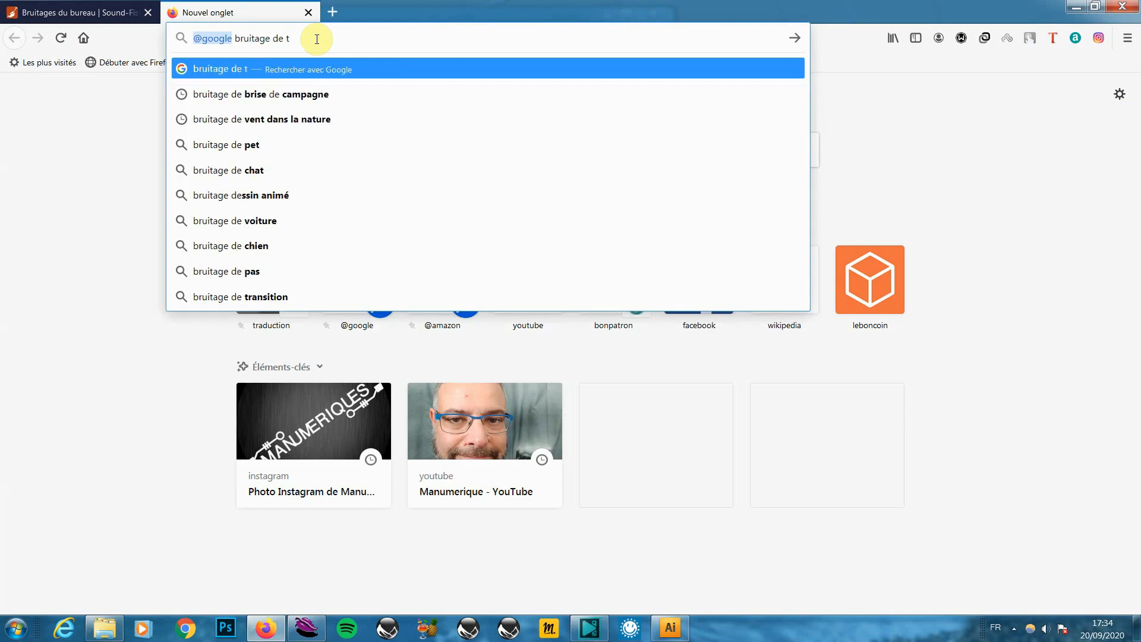
text(ampon)
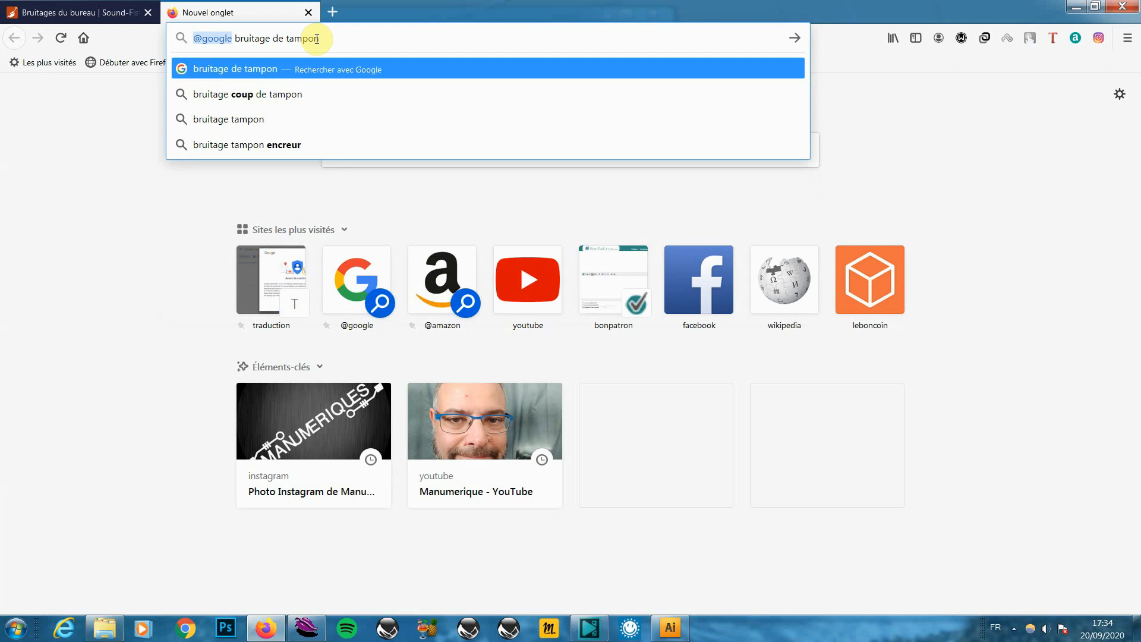
key(Return)
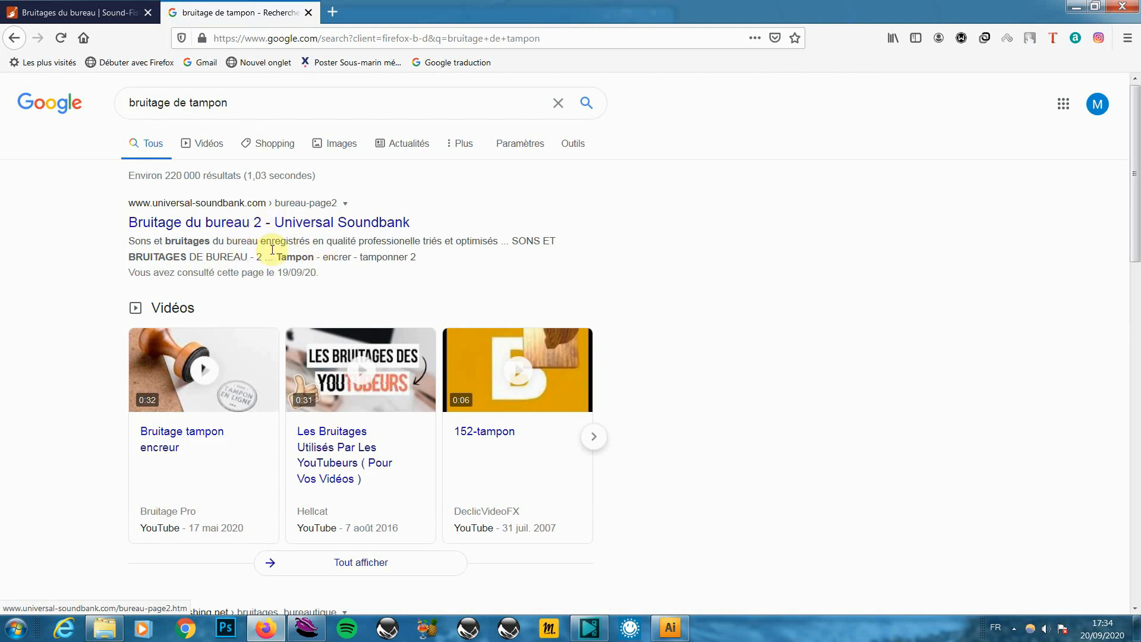
Return to the Sound-Fishing office sounds page and locate the tampon stamp sound rows
click(87, 14)
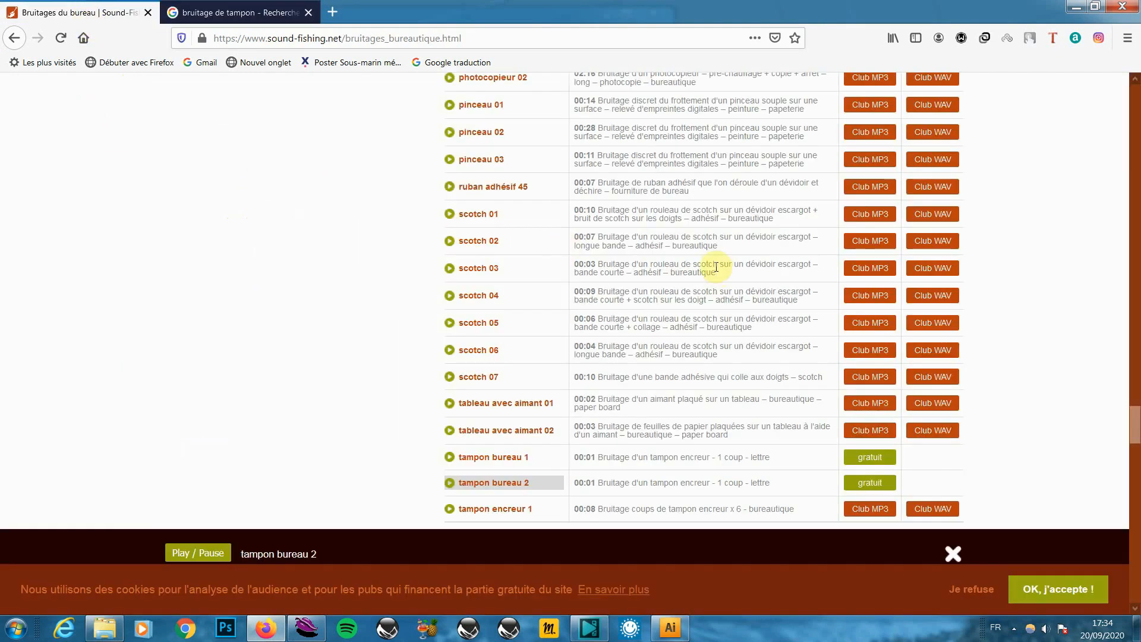
scroll(835, 226, up, 20)
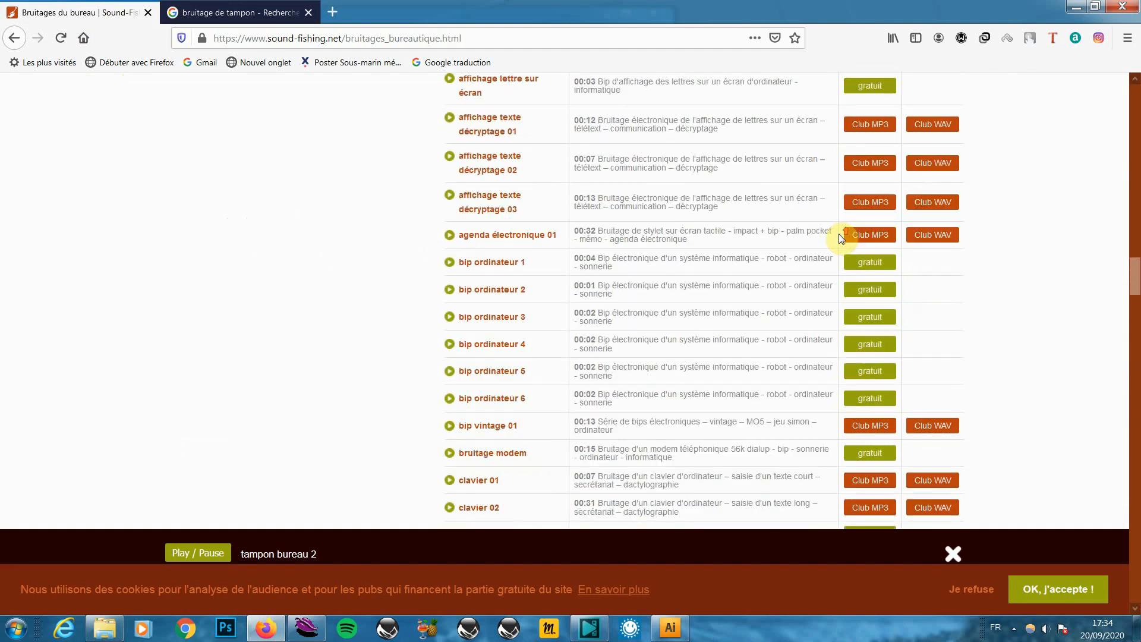
scroll(839, 233, up, 6)
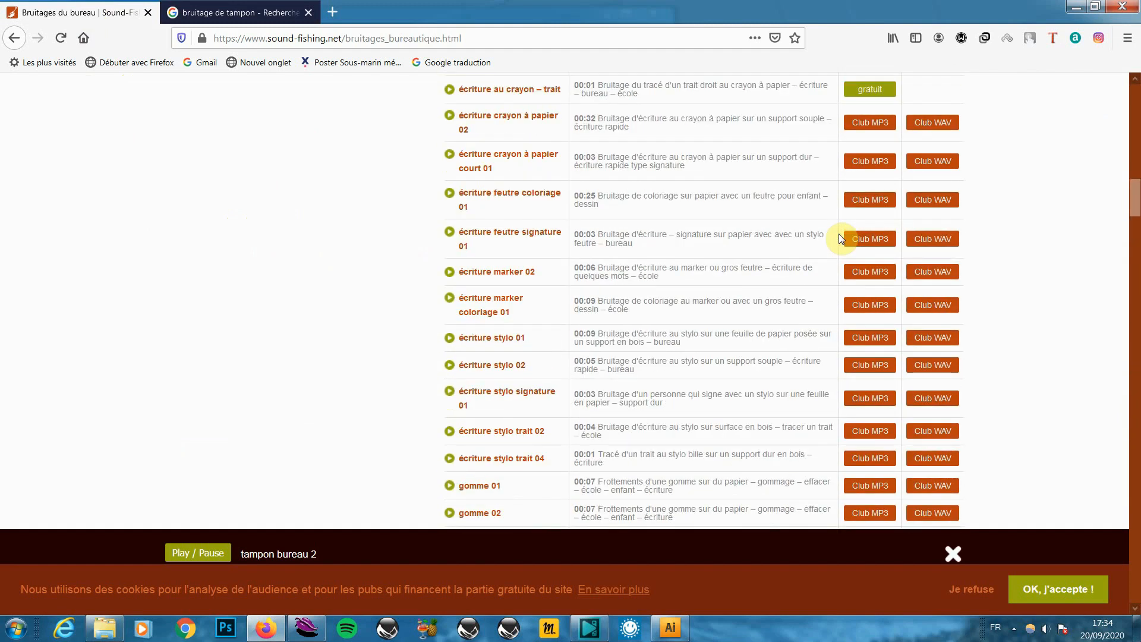
scroll(771, 229, down, 14)
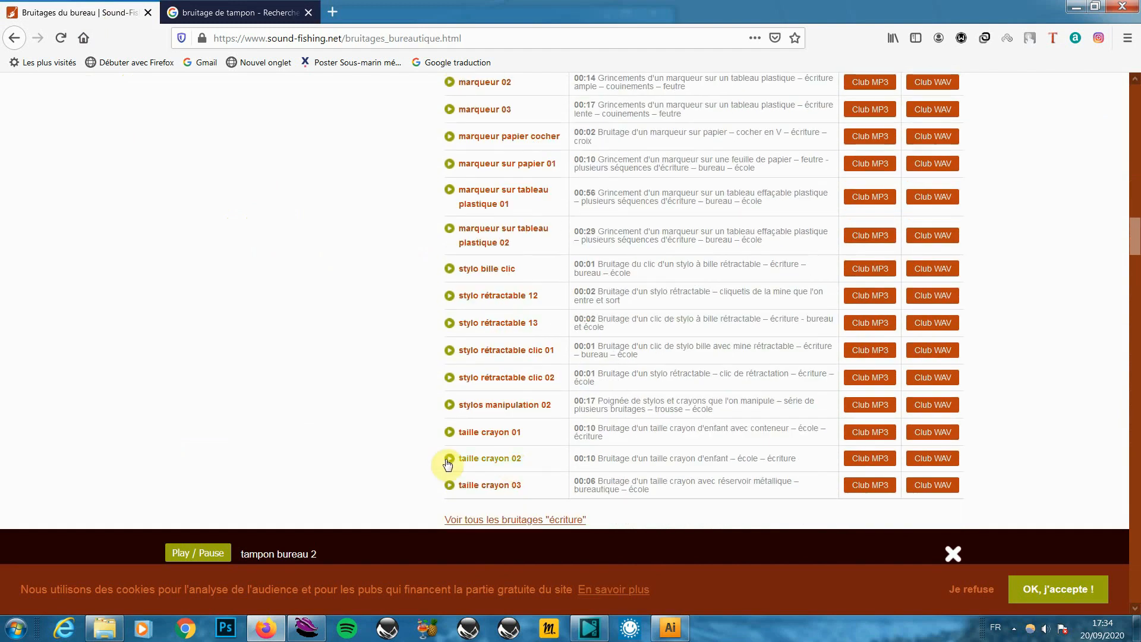
scroll(800, 438, down, 3)
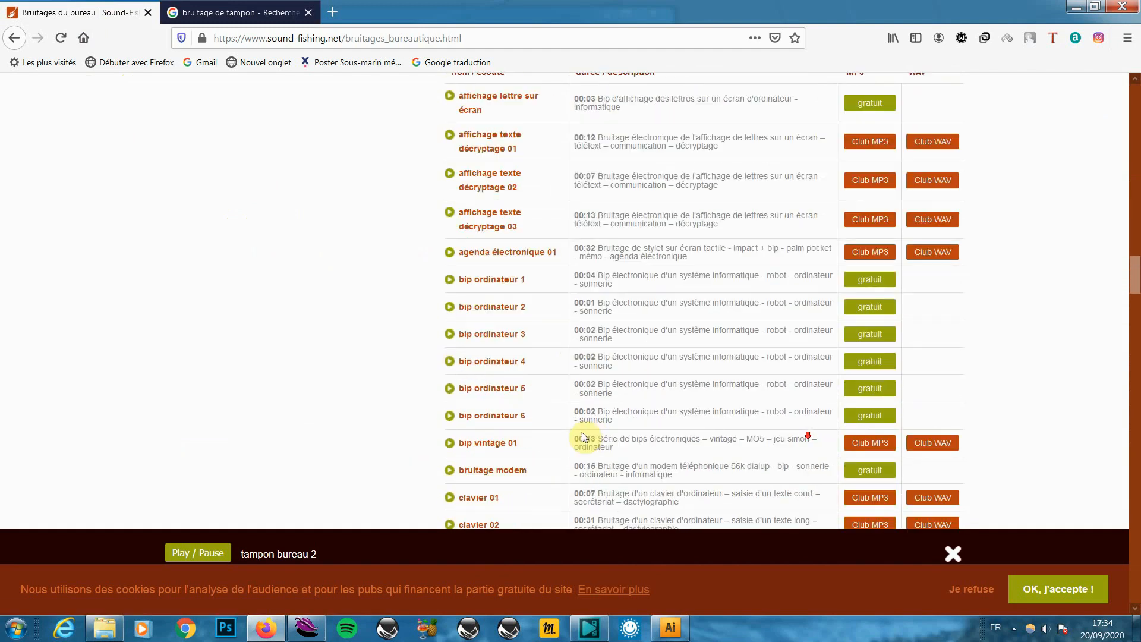
scroll(785, 428, down, 10)
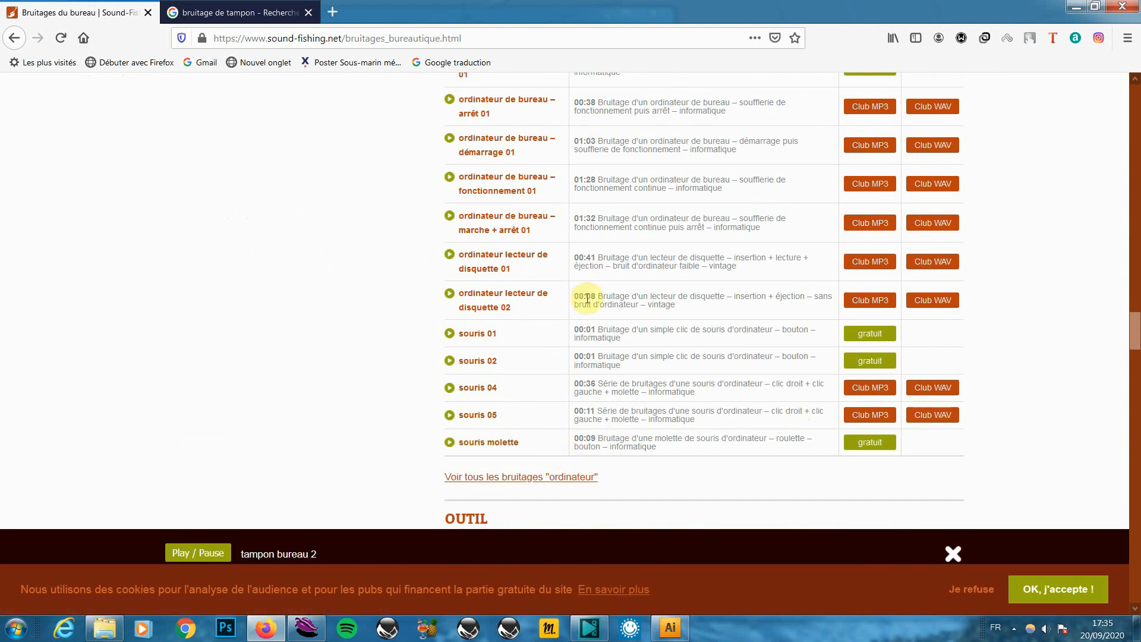
scroll(758, 324, up, 3)
scroll(761, 333, down, 4)
scroll(766, 355, up, 8)
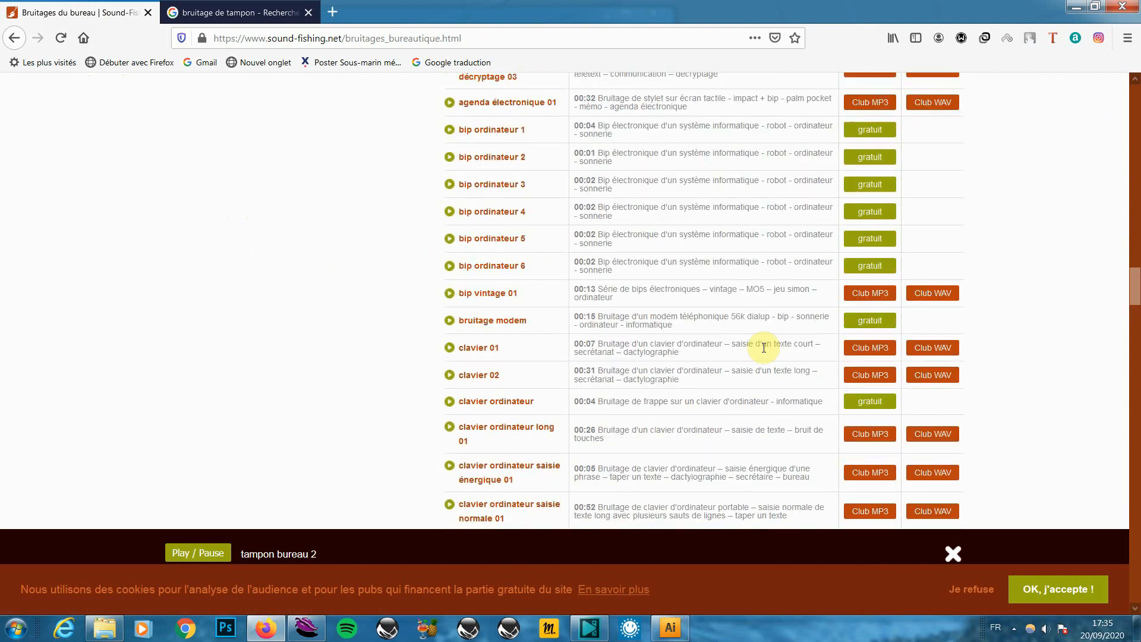
scroll(764, 347, up, 4)
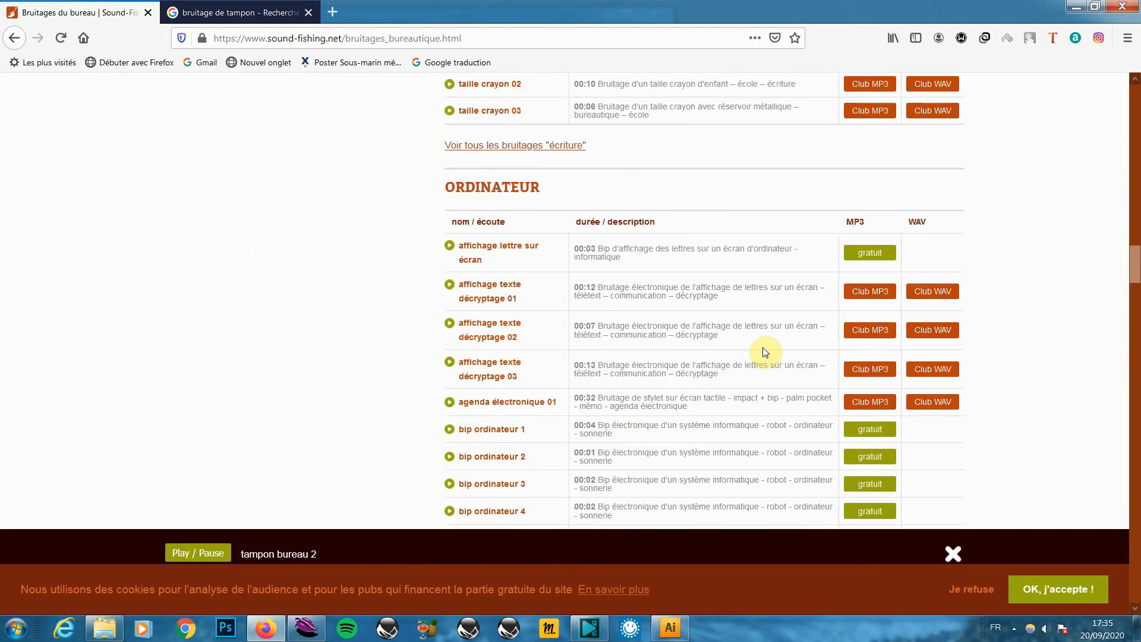
scroll(765, 352, up, 4)
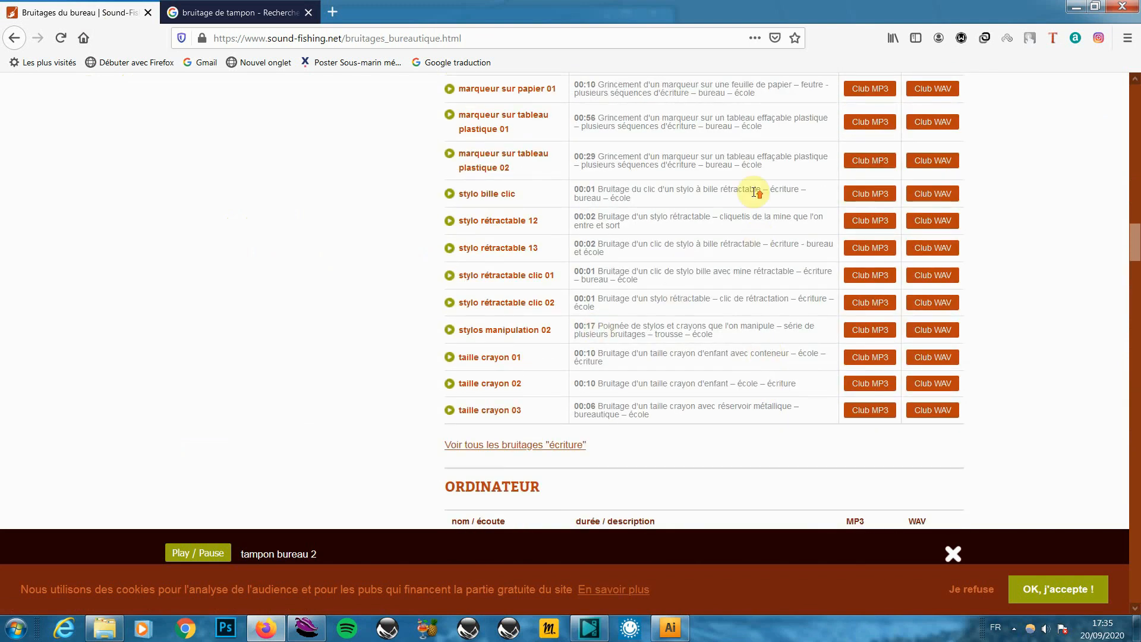
scroll(796, 295, up, 10)
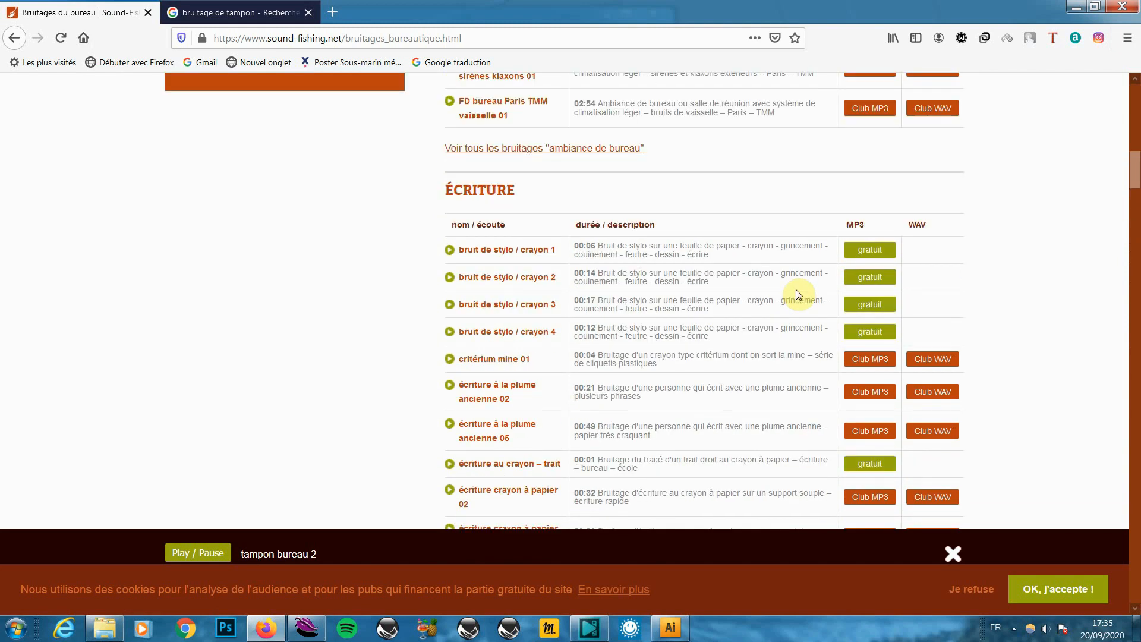
scroll(797, 293, up, 4)
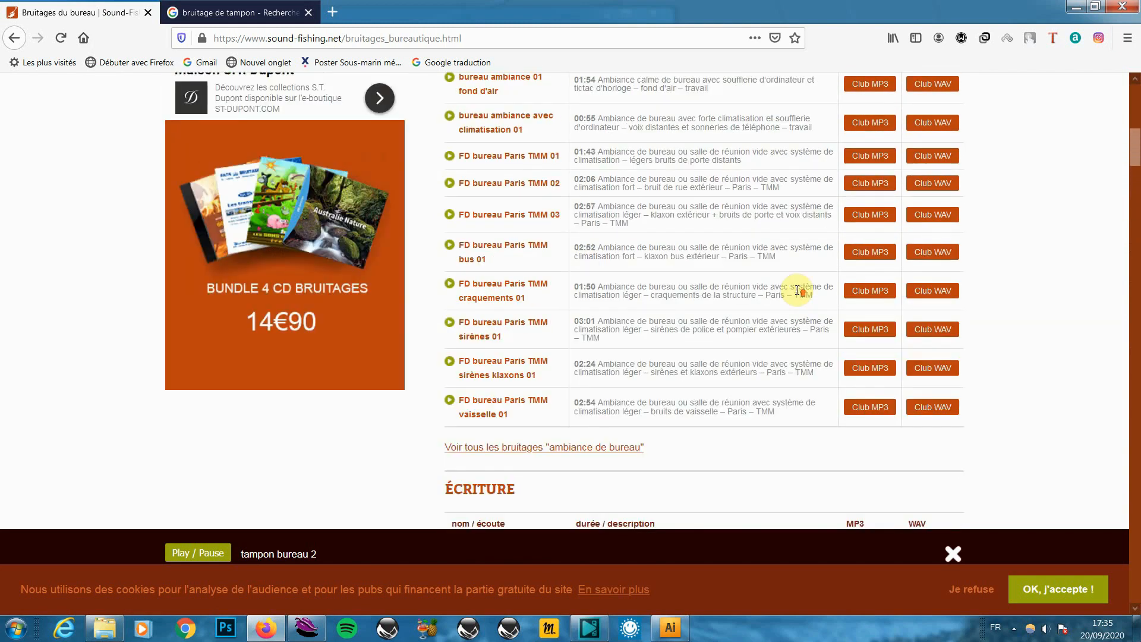
scroll(797, 291, up, 5)
scroll(798, 291, down, 11)
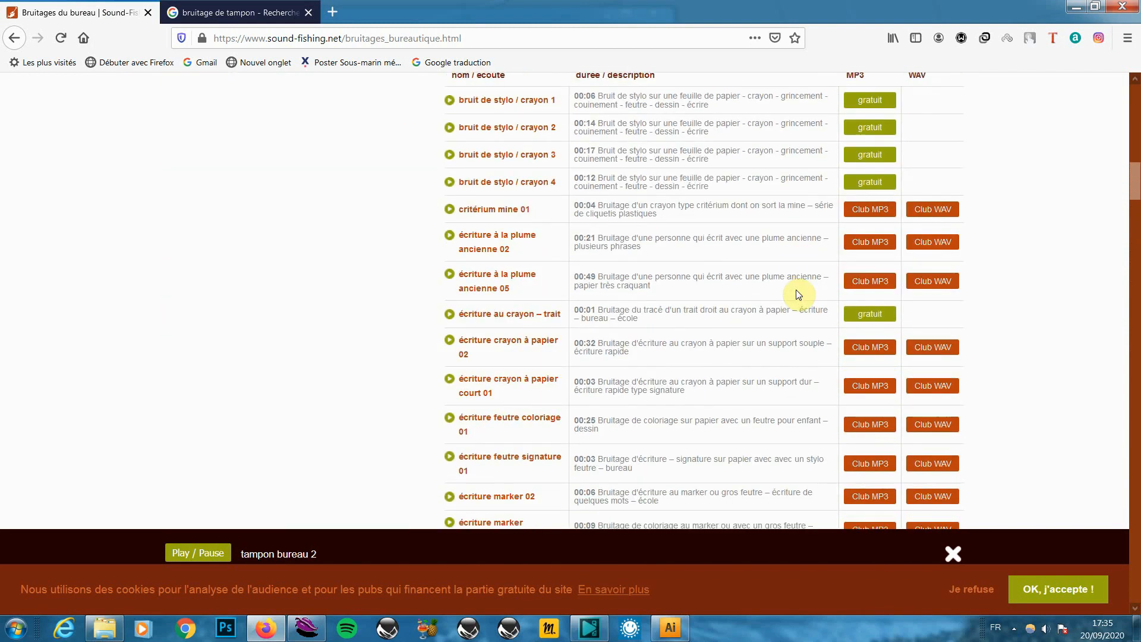
scroll(798, 294, down, 10)
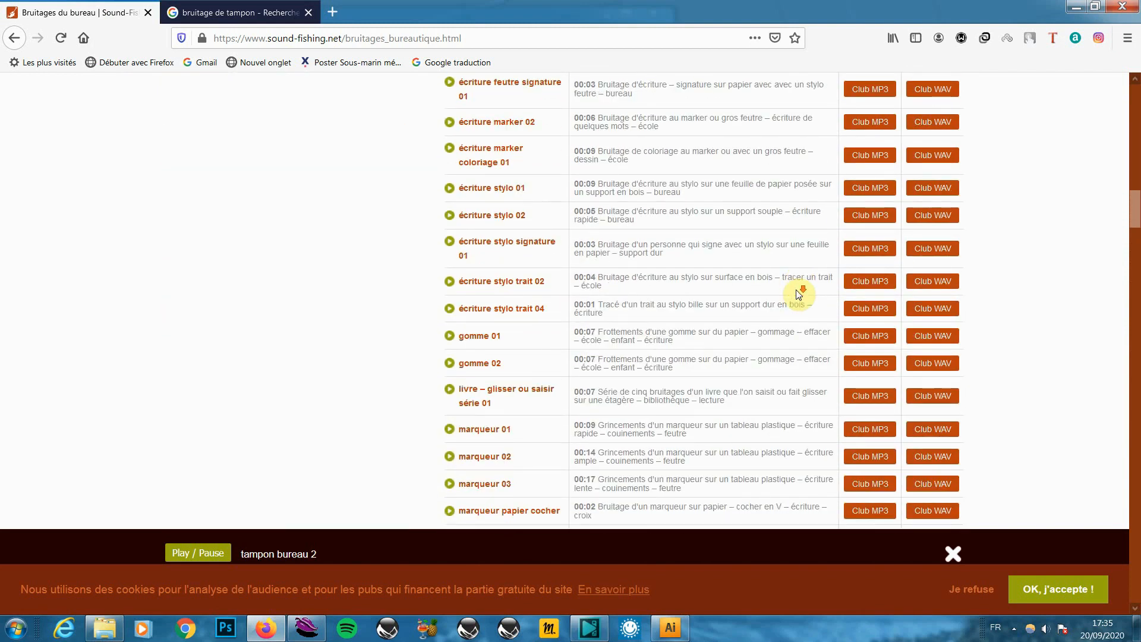
scroll(798, 294, down, 5)
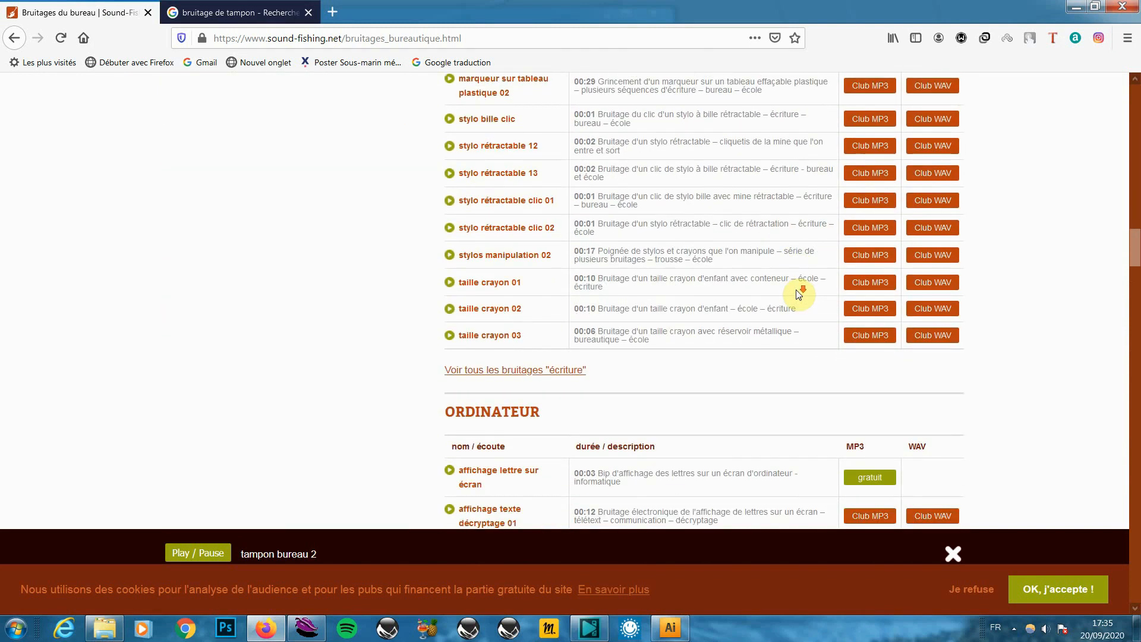
scroll(798, 294, down, 6)
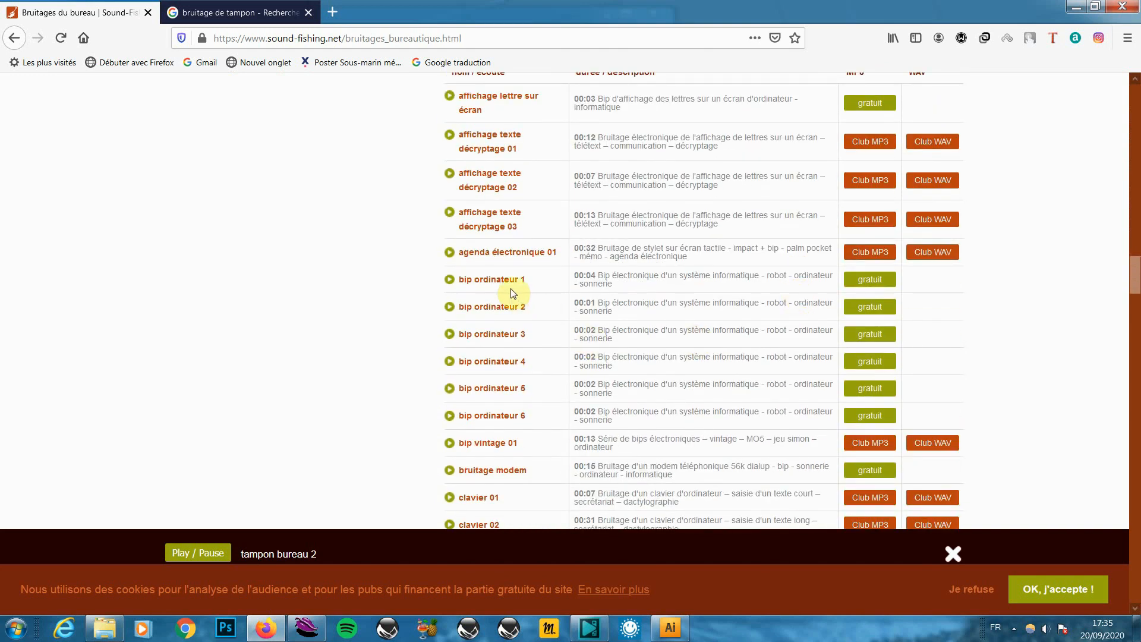
scroll(509, 433, down, 2)
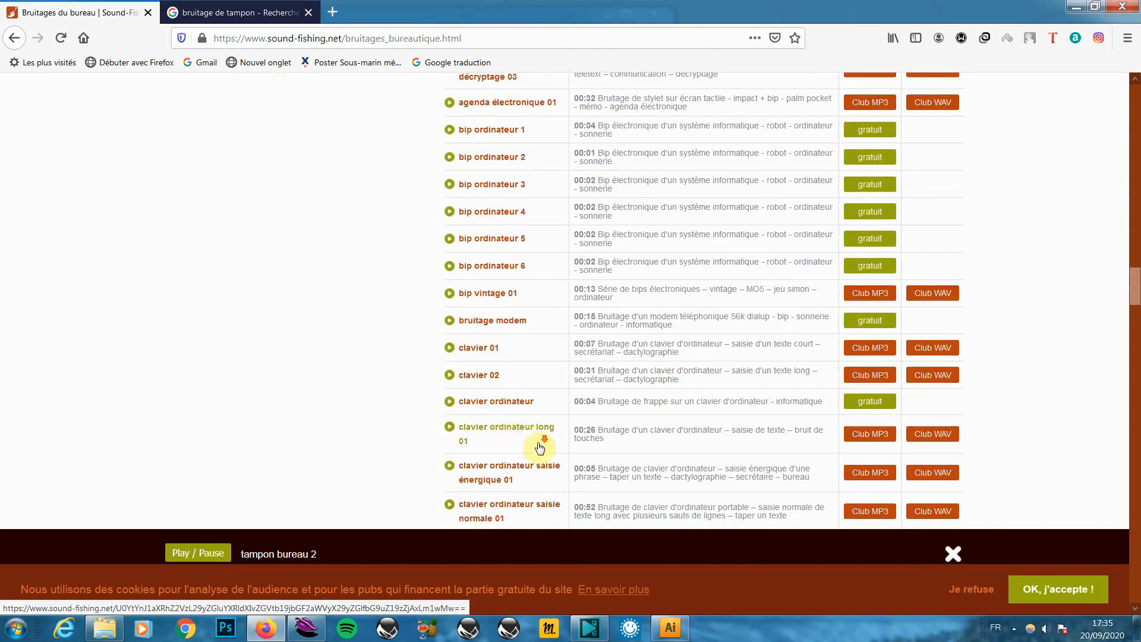
scroll(540, 448, down, 4)
scroll(539, 447, down, 5)
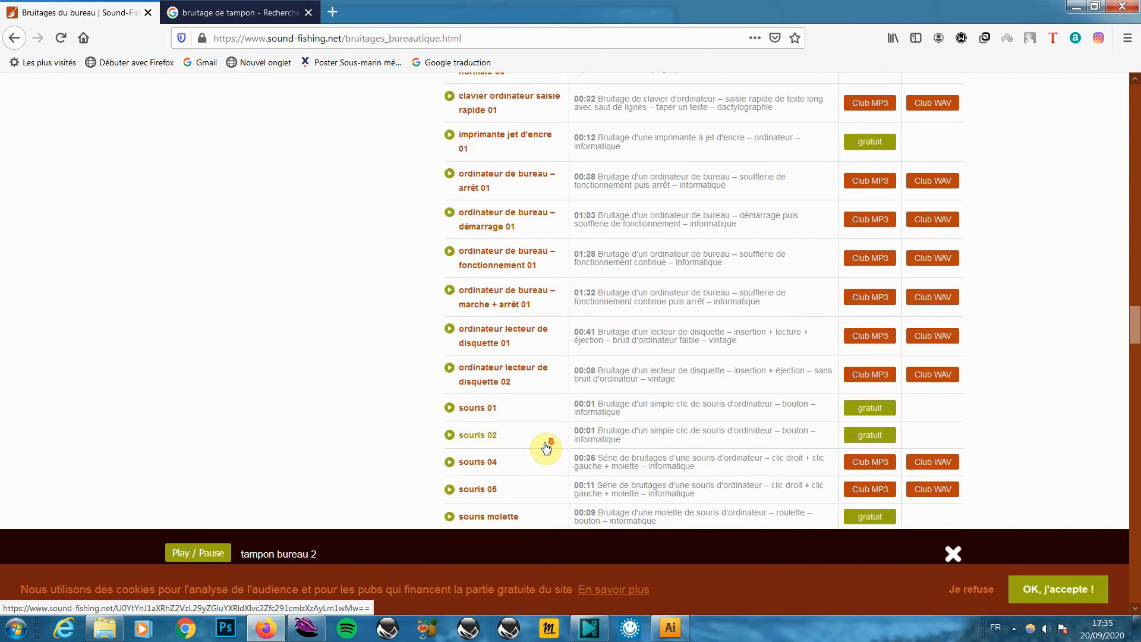
scroll(546, 447, down, 6)
scroll(545, 448, down, 5)
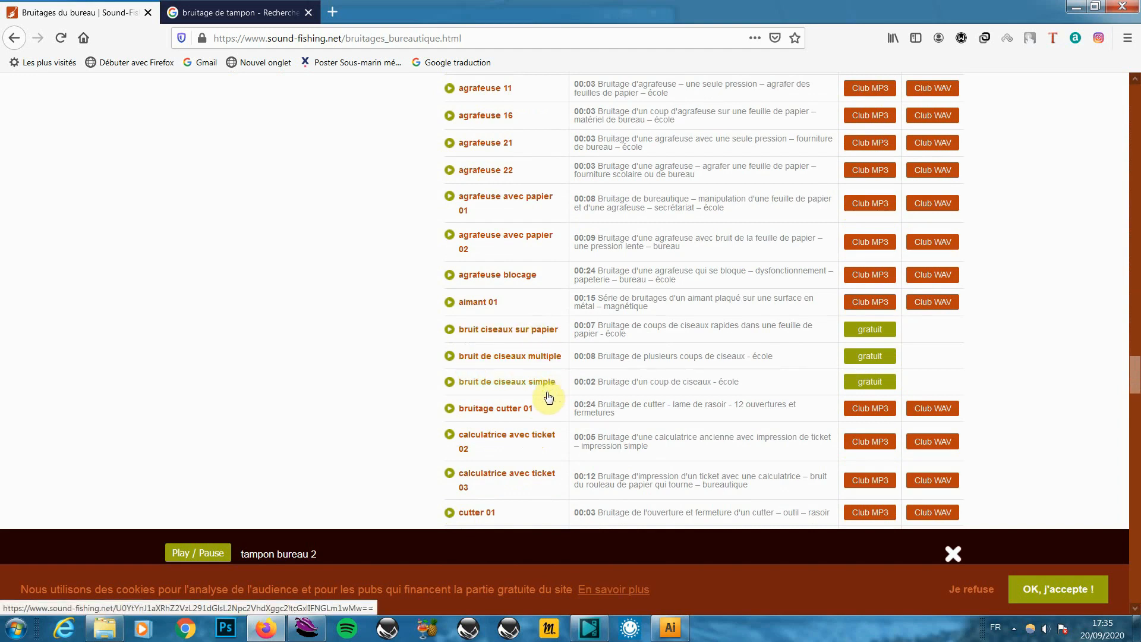
scroll(529, 454, down, 3)
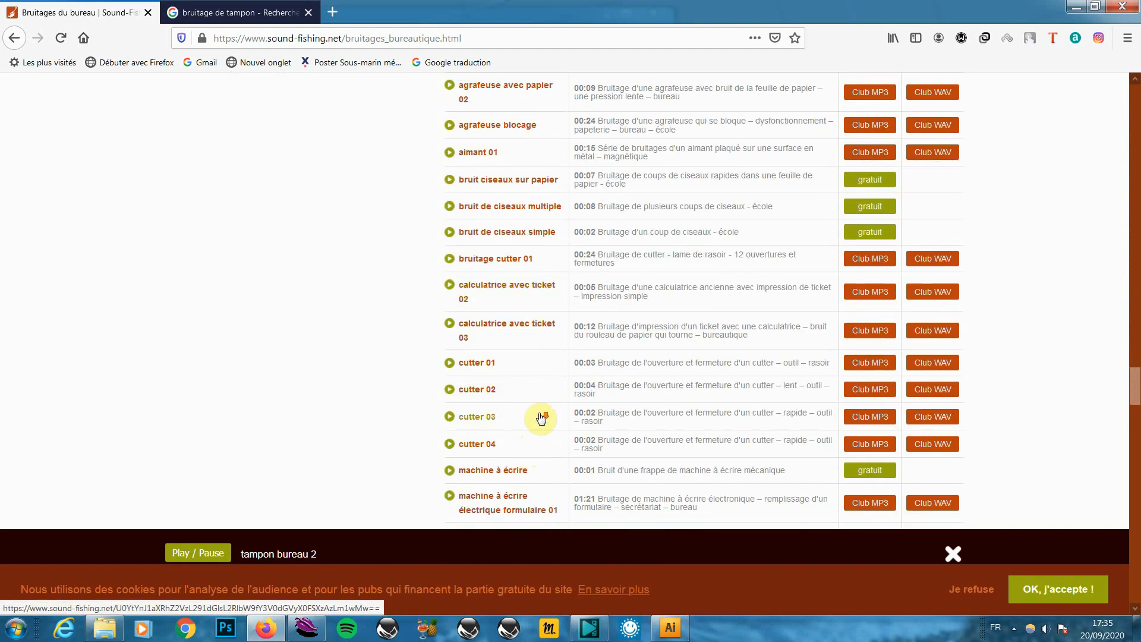
scroll(539, 413, down, 2)
scroll(621, 402, down, 3)
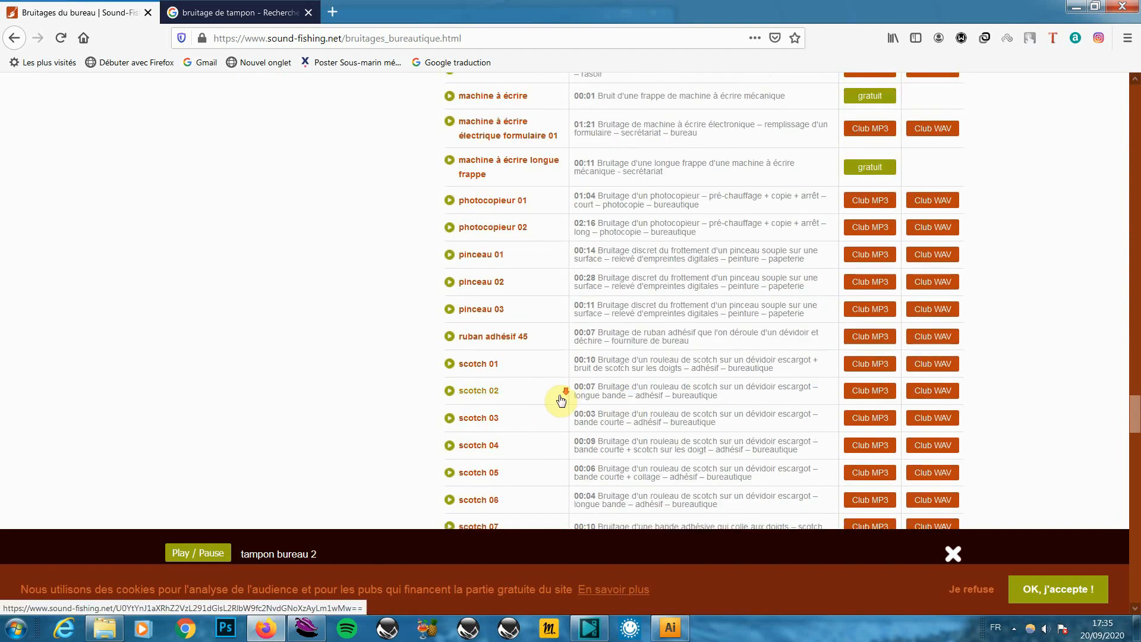
scroll(560, 400, down, 2)
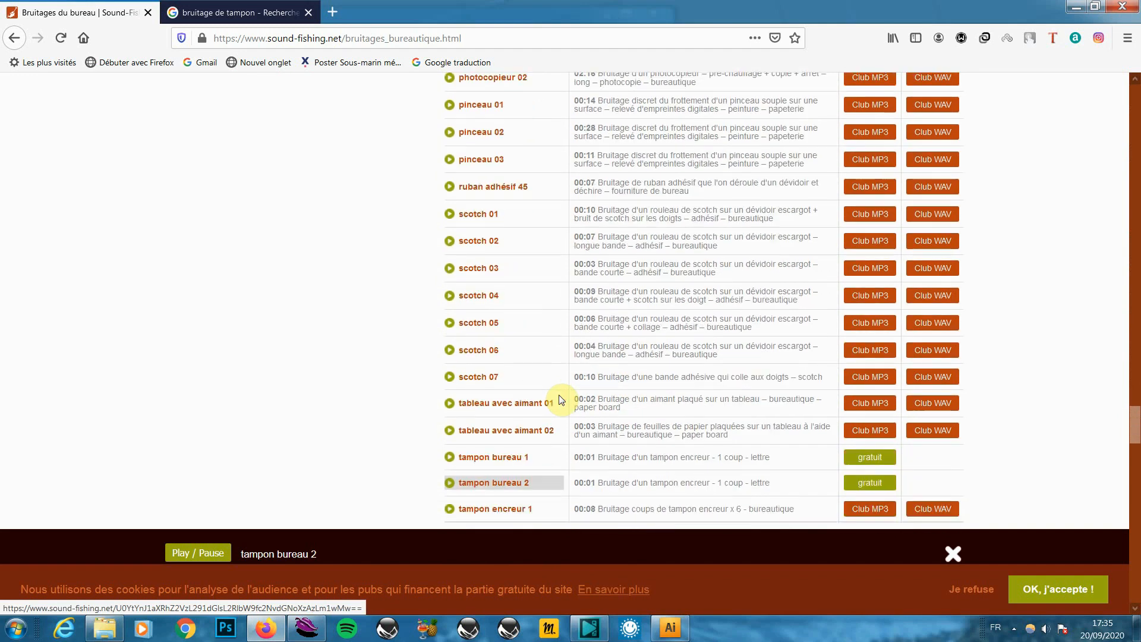
Preview 'tampon bureau 1', download it free as tampon_1.mp3, and restore down Firefox
click(450, 458)
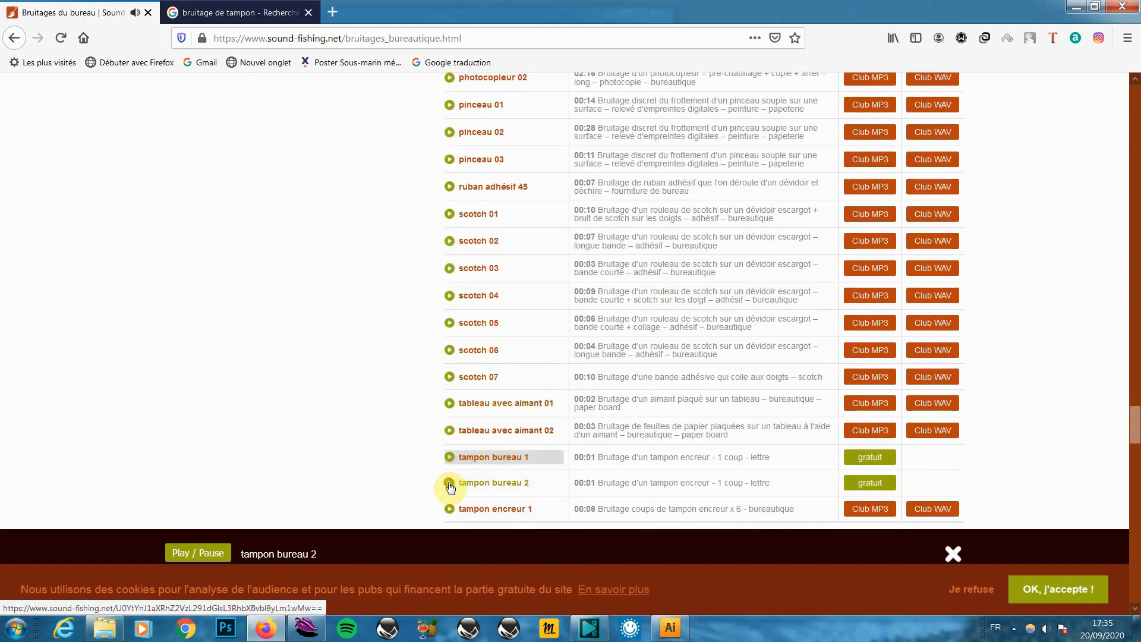
click(450, 457)
click(871, 458)
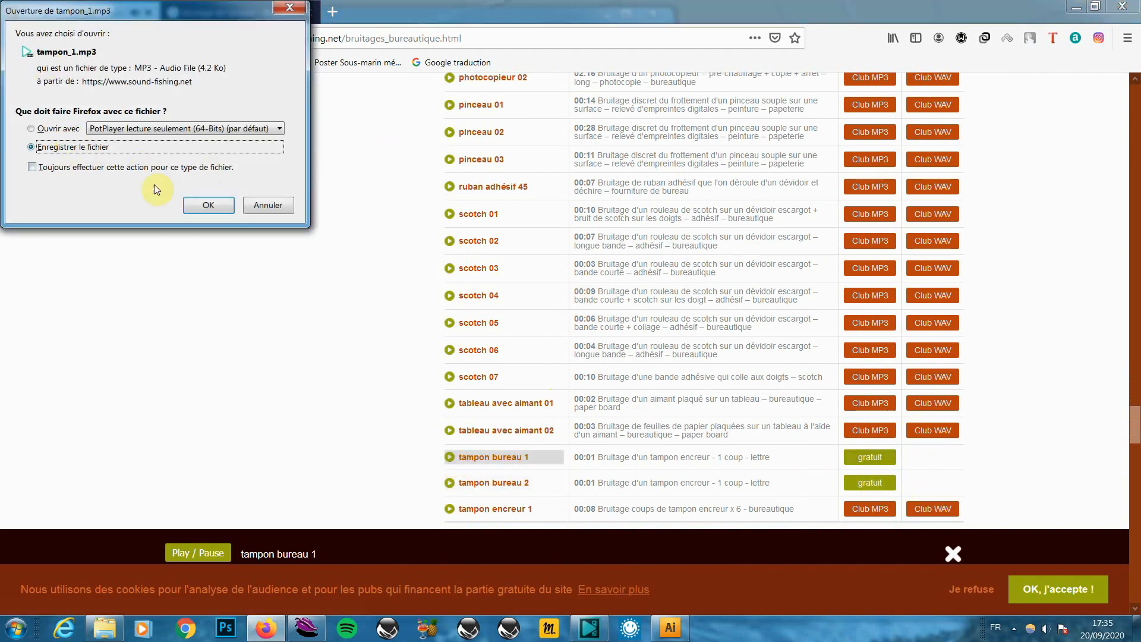
click(211, 206)
click(1097, 7)
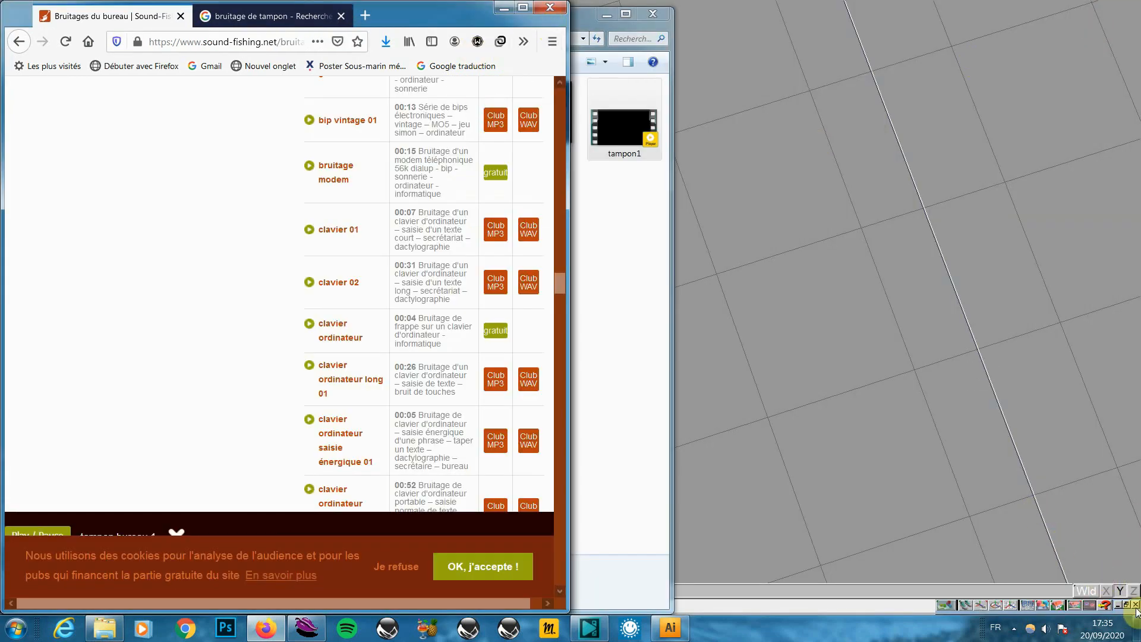
Drag tampon_1.mp3 from Firefox's downloads list onto the desktop
click(384, 42)
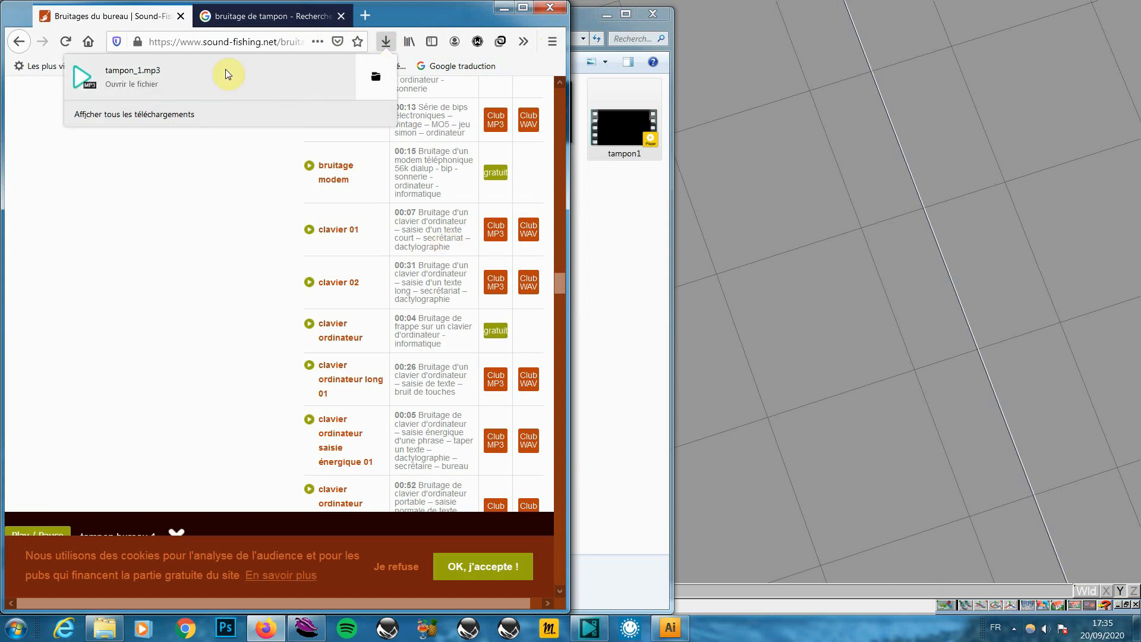
right_click(126, 81)
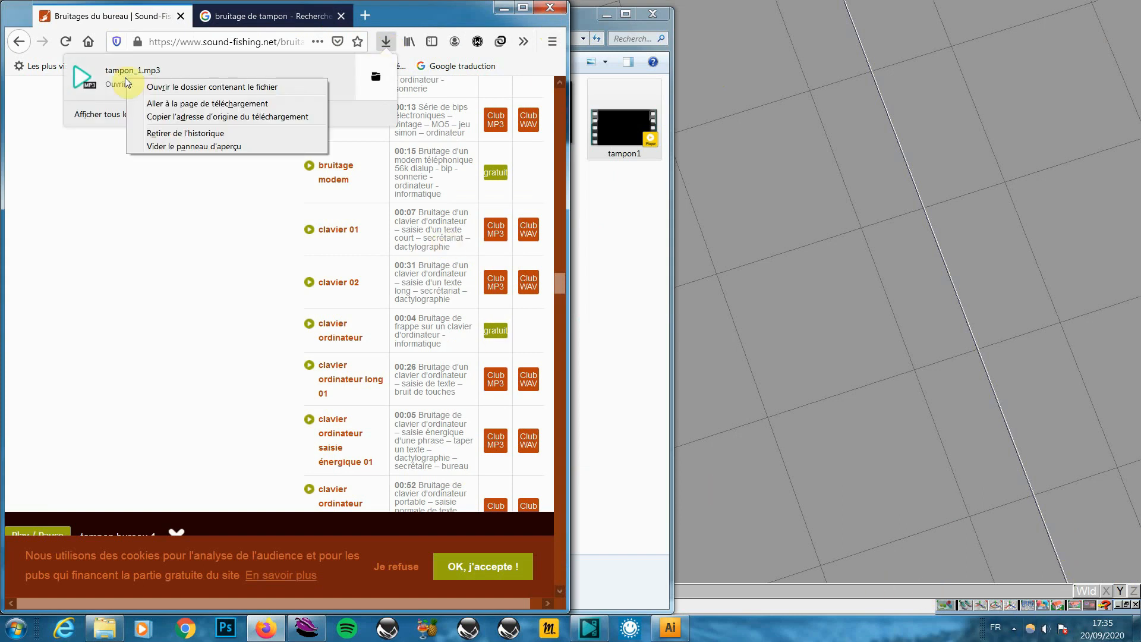
click(1120, 604)
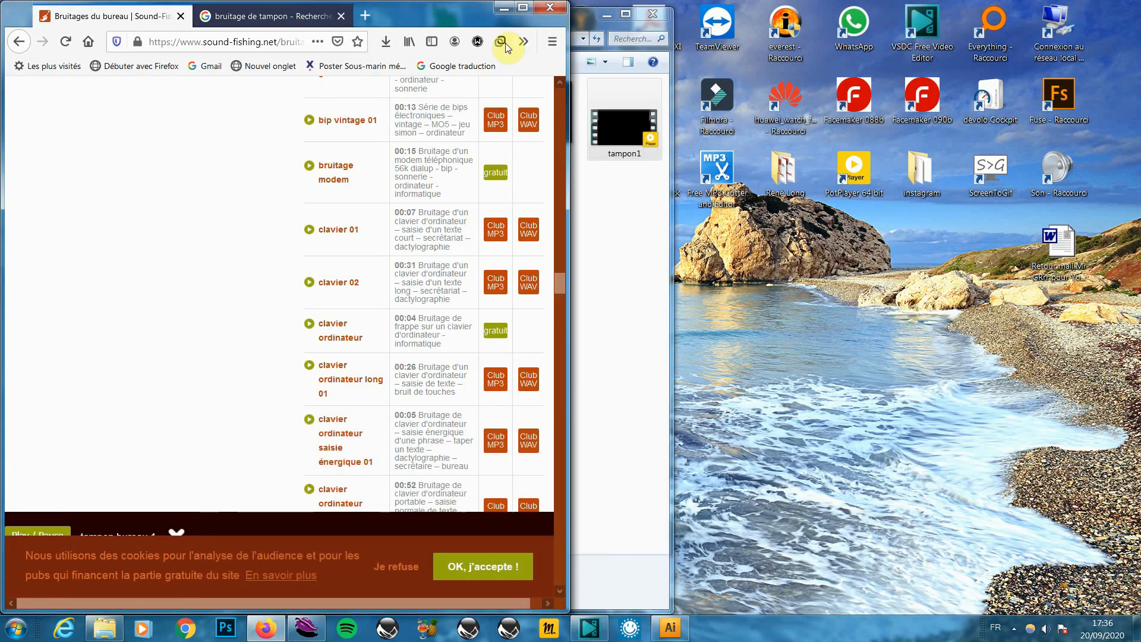
drag(451, 11, 595, 23)
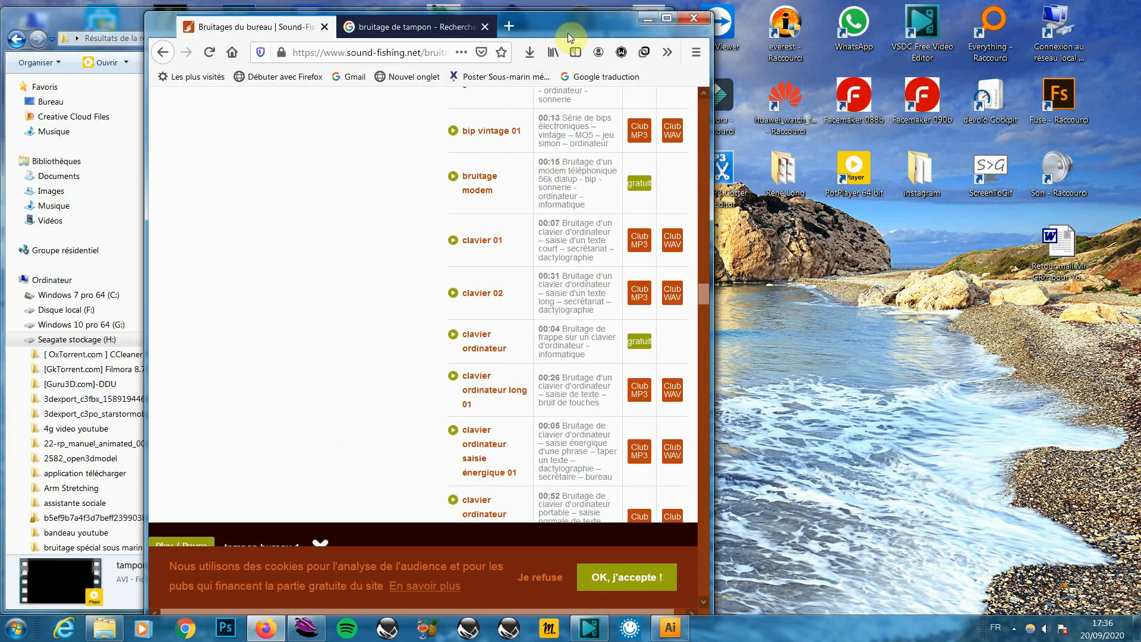
click(529, 51)
drag(267, 89, 920, 321)
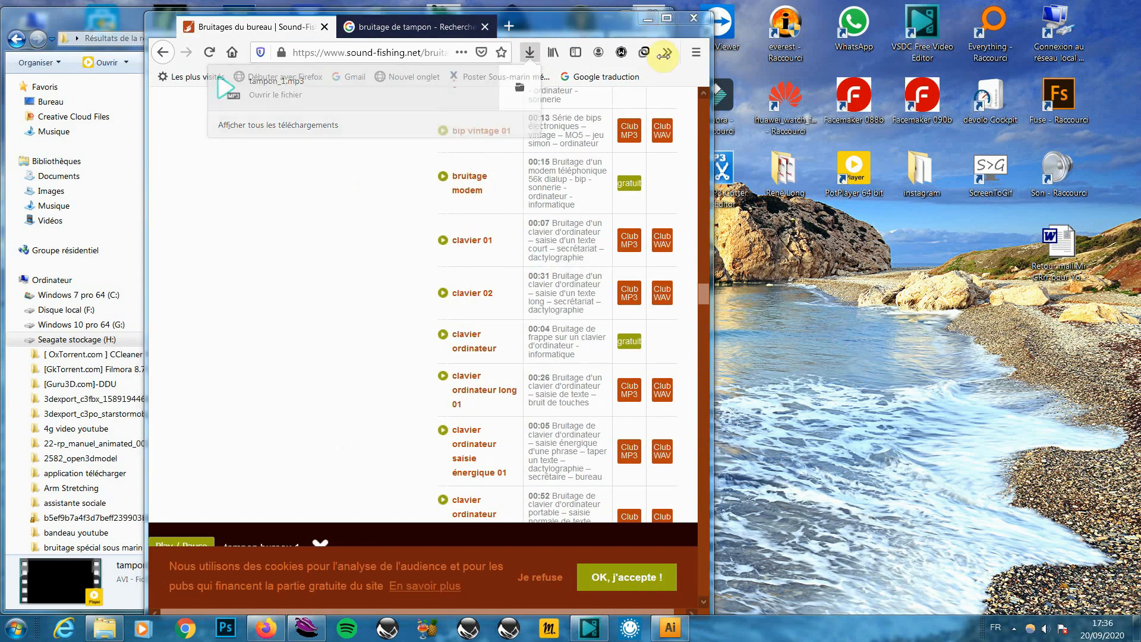
Cancel closing Firefox and switch over to VSDC Video Editor
click(694, 20)
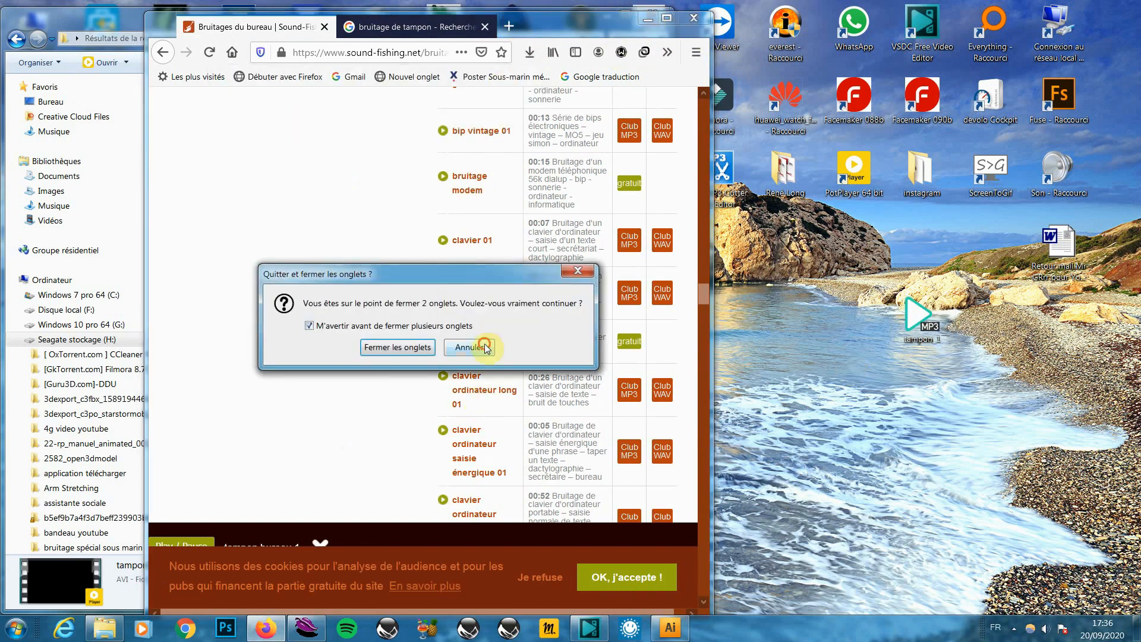
click(486, 345)
click(120, 19)
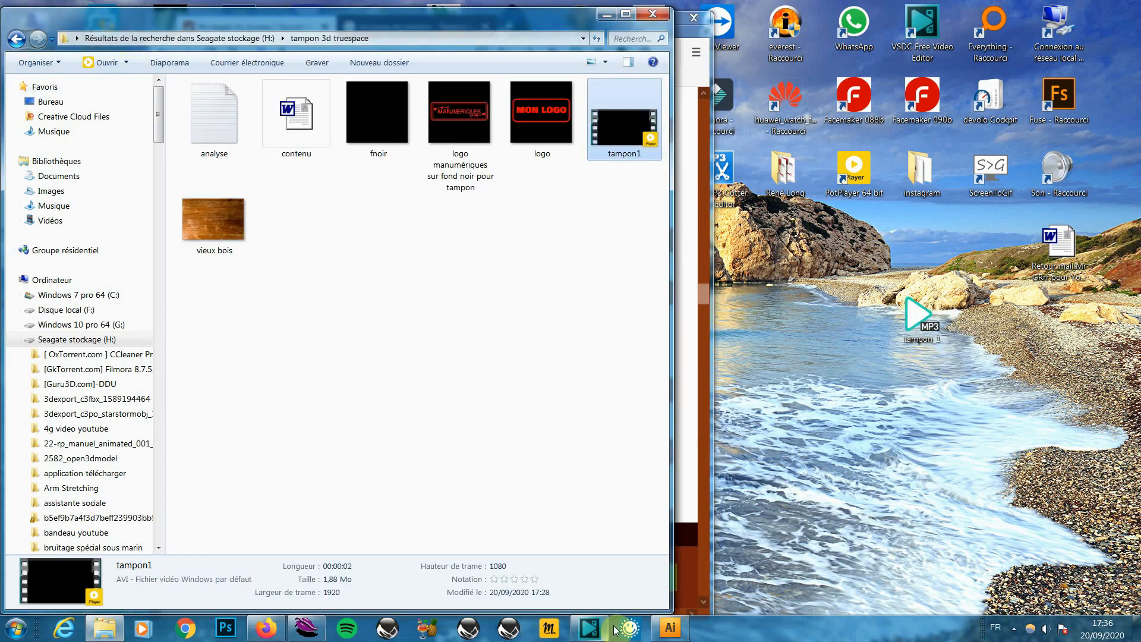
click(589, 628)
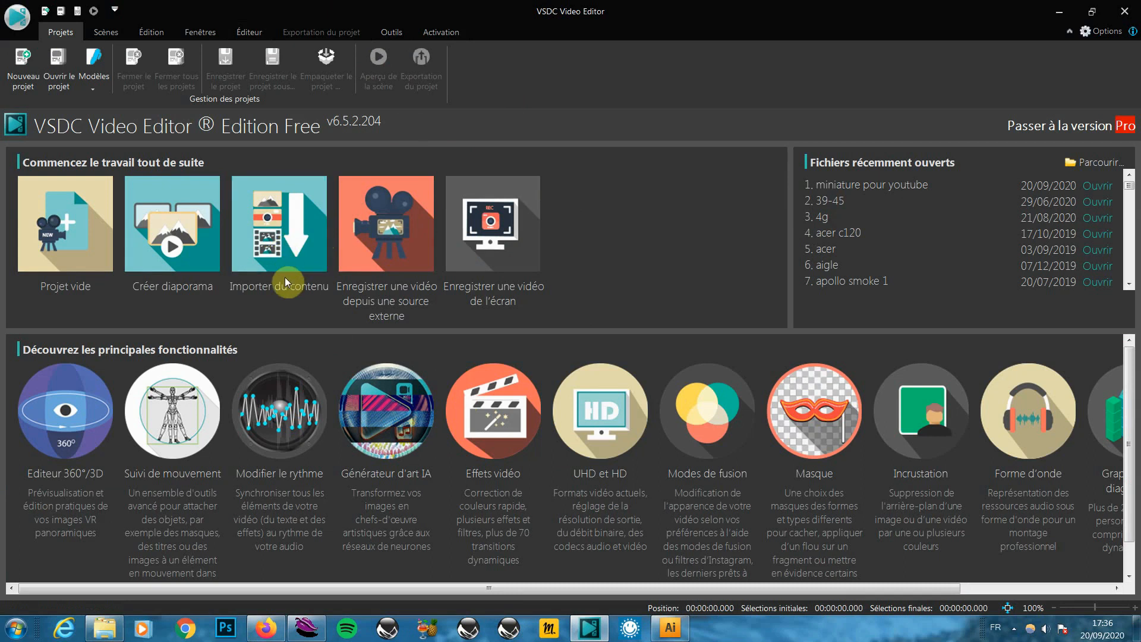
Import tampon1 from the tampon 3d truespace folder and accept its Full HD 1920x1080, 24 fps project settings
click(262, 241)
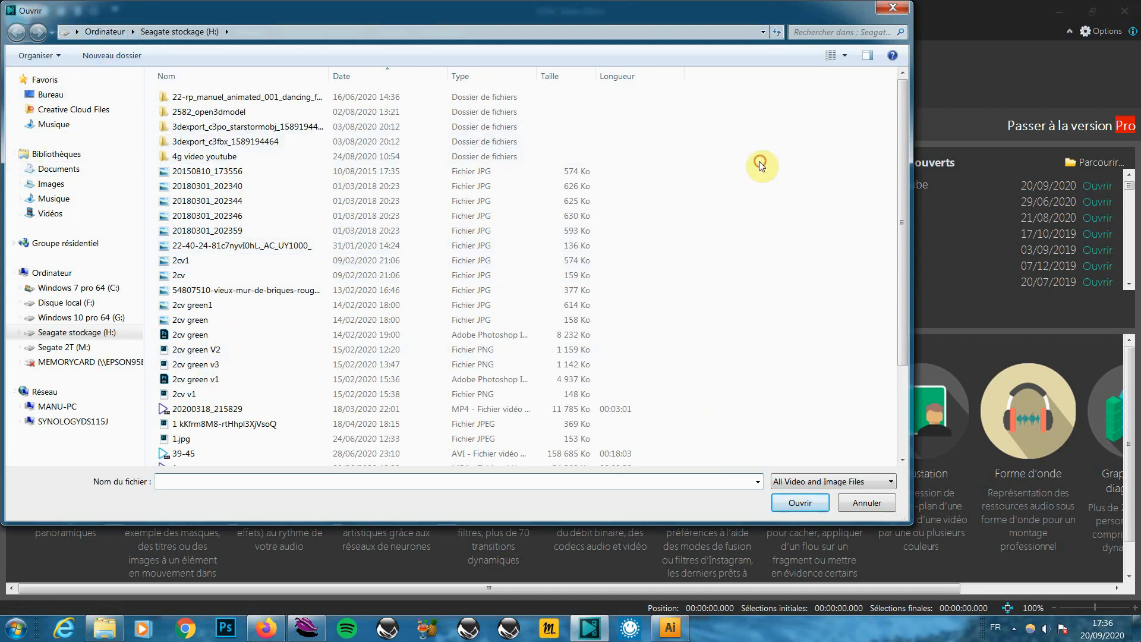
click(819, 34)
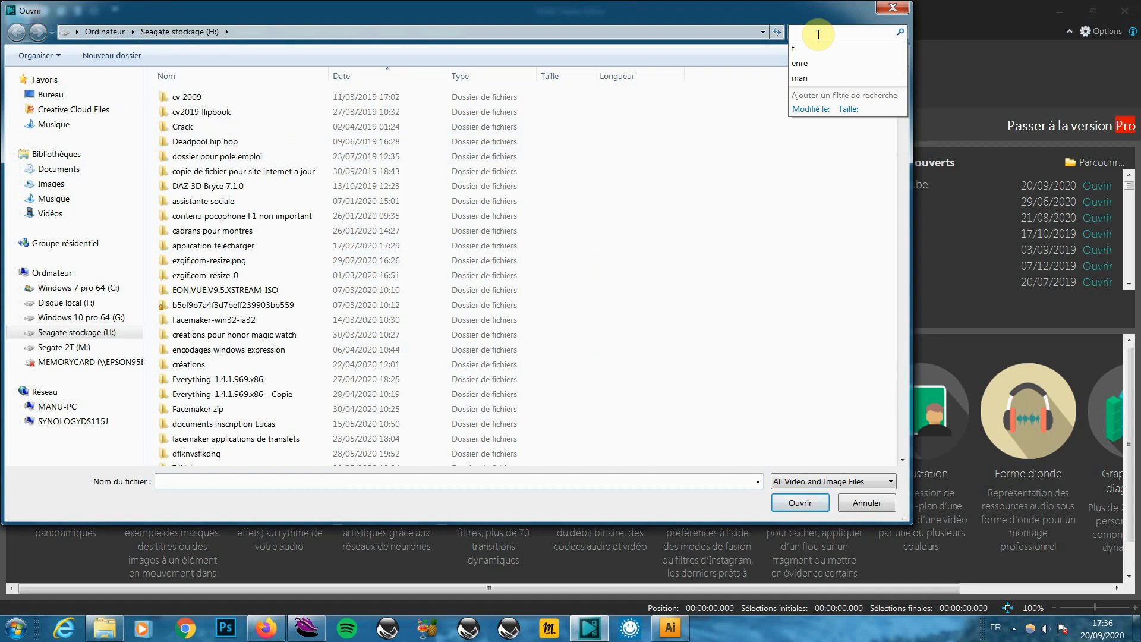
text(tamp)
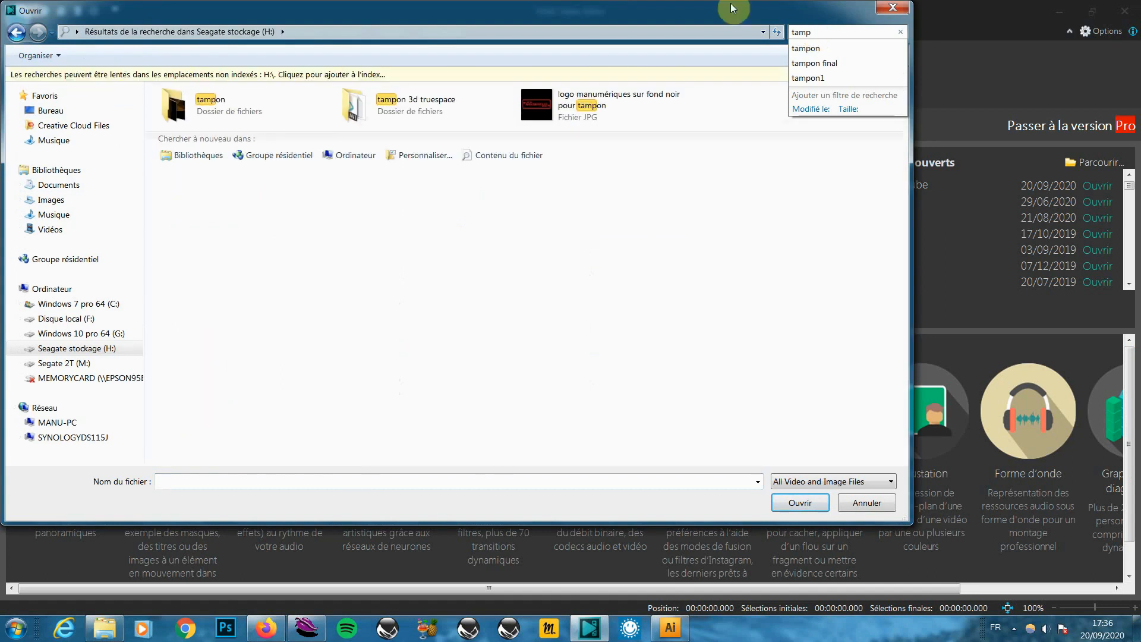
click(408, 105)
double_click(409, 104)
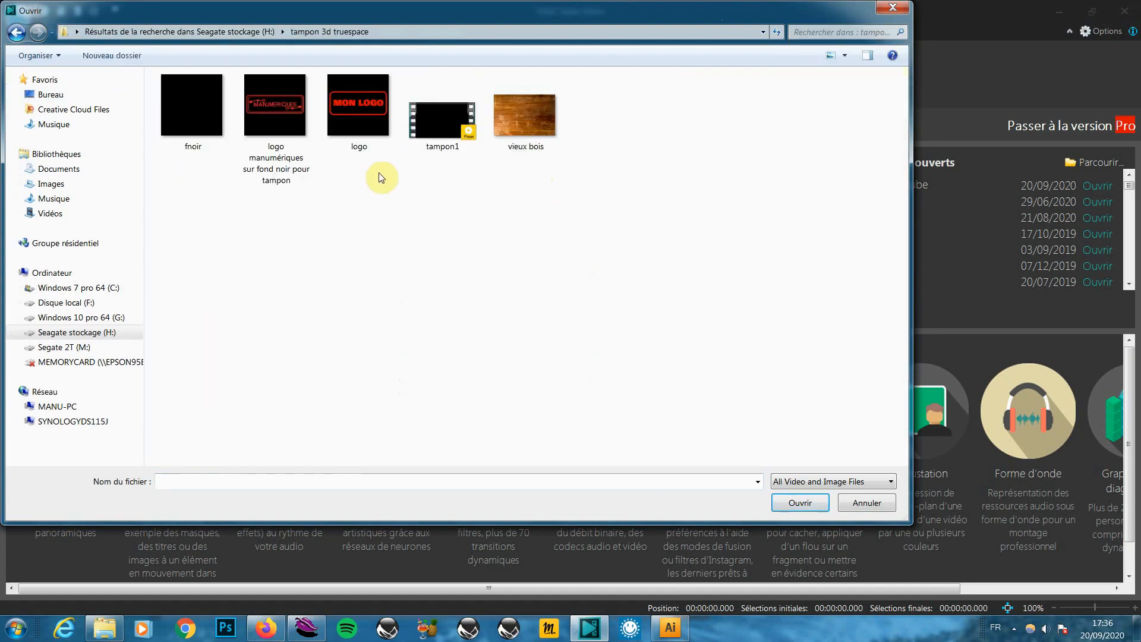
double_click(449, 127)
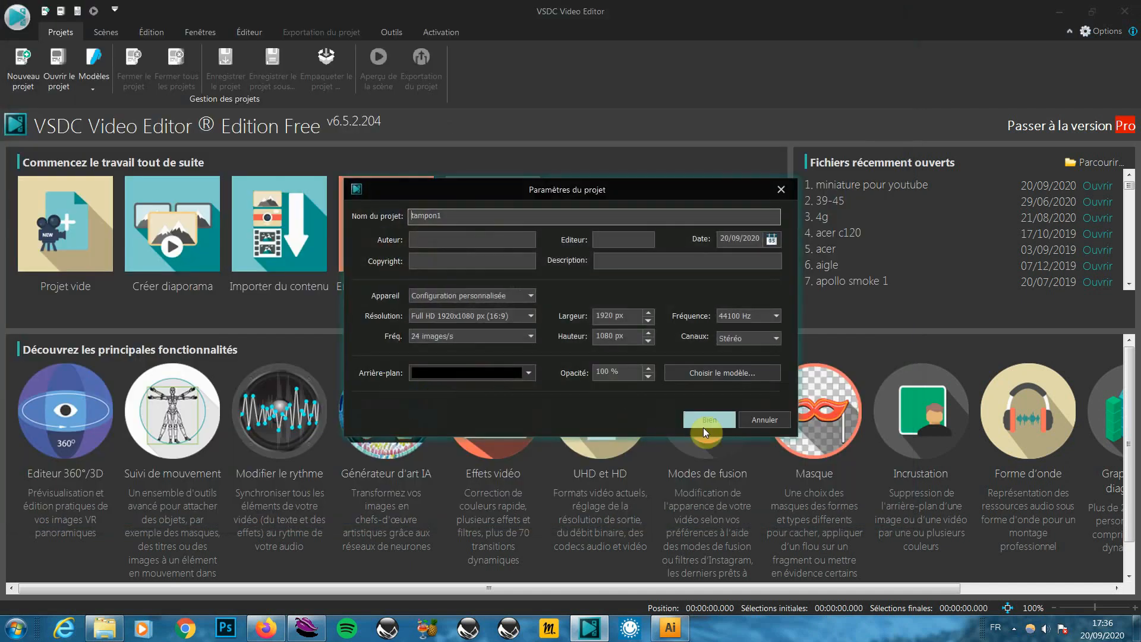
click(705, 418)
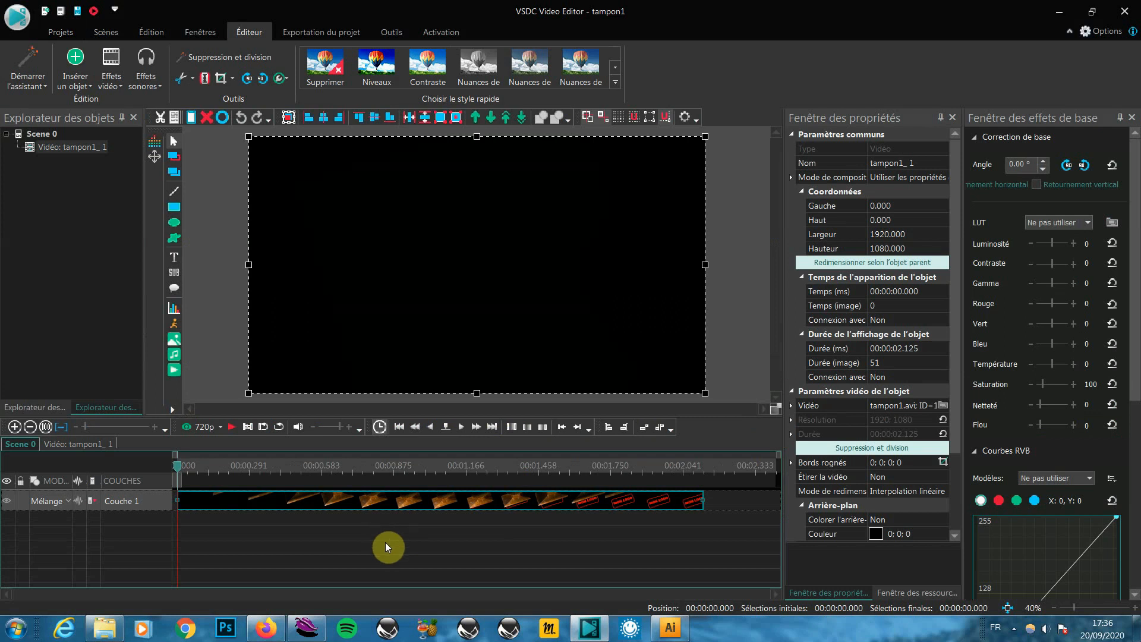
Add tampon_1 from the desktop as an audio object at a manual position on a second layer
key(Right)
key(Right)
key(Right)
key(Right)
key(Right)
key(Right)
key(Right)
key(Right)
key(Right)
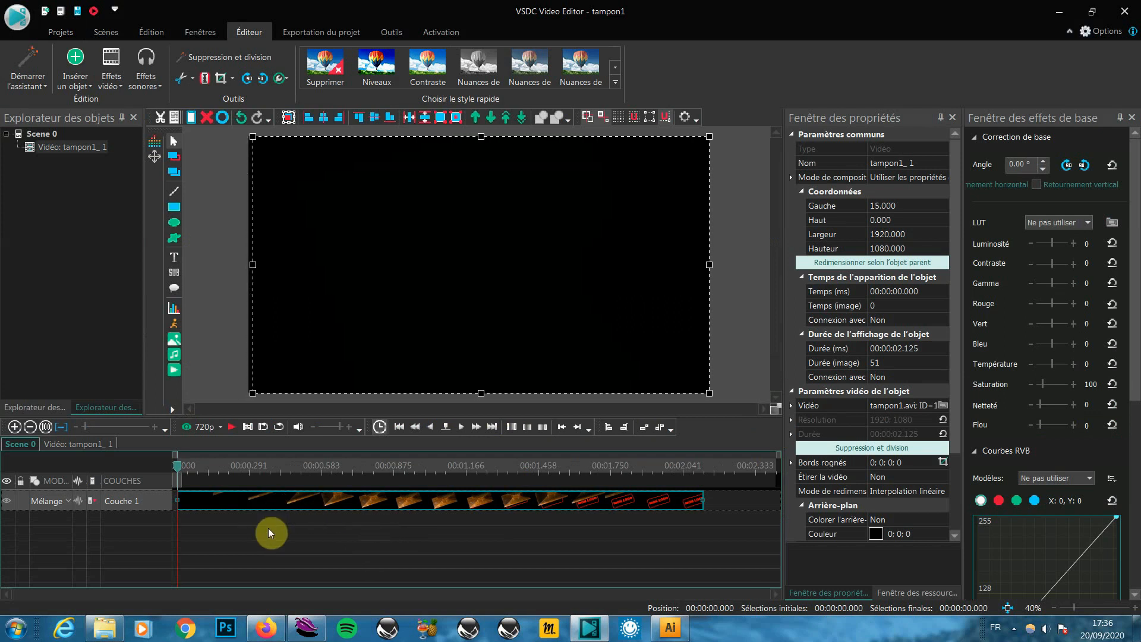
key(Left)
key(Left)
key(Left)
key(Left)
key(Left)
key(Left)
key(Left)
key(Left)
key(Left)
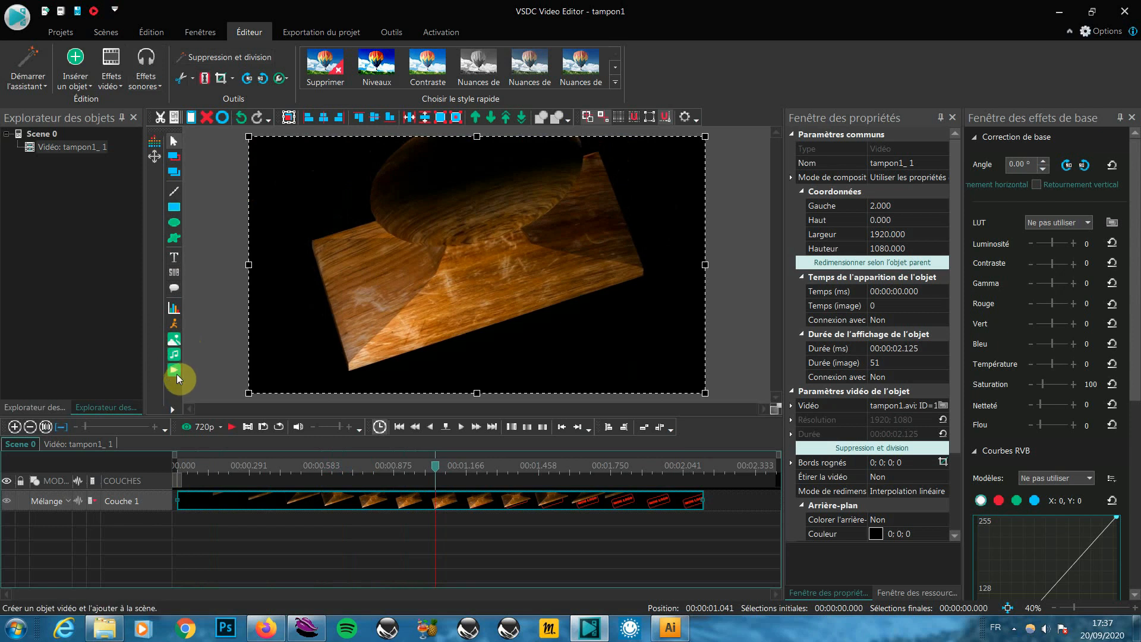
click(174, 355)
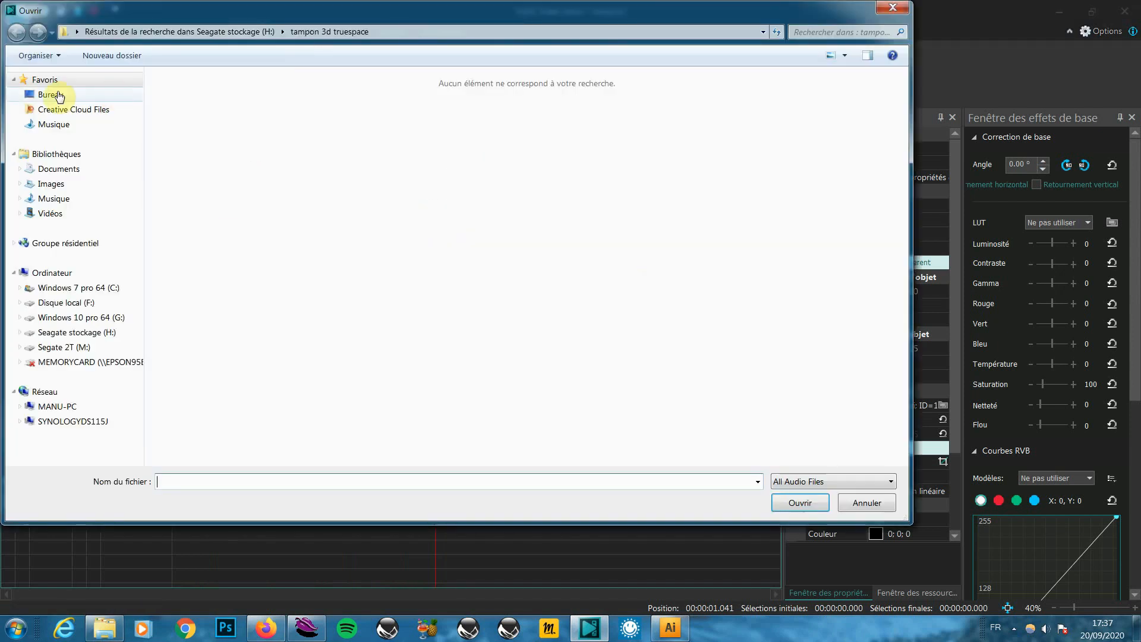
click(58, 95)
double_click(181, 119)
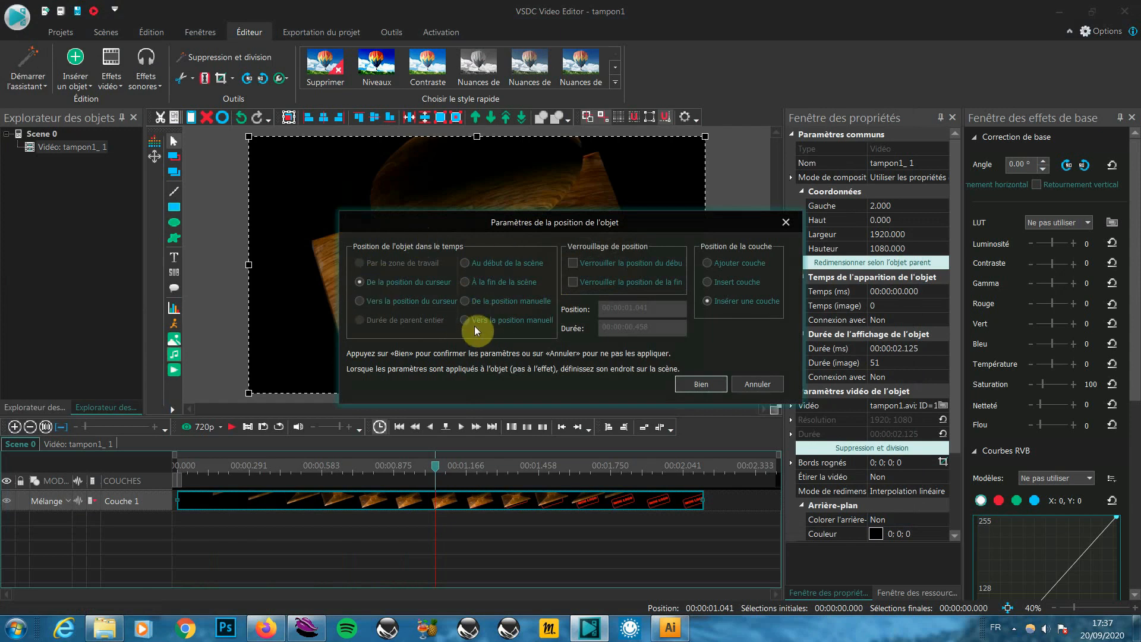
click(474, 302)
click(709, 386)
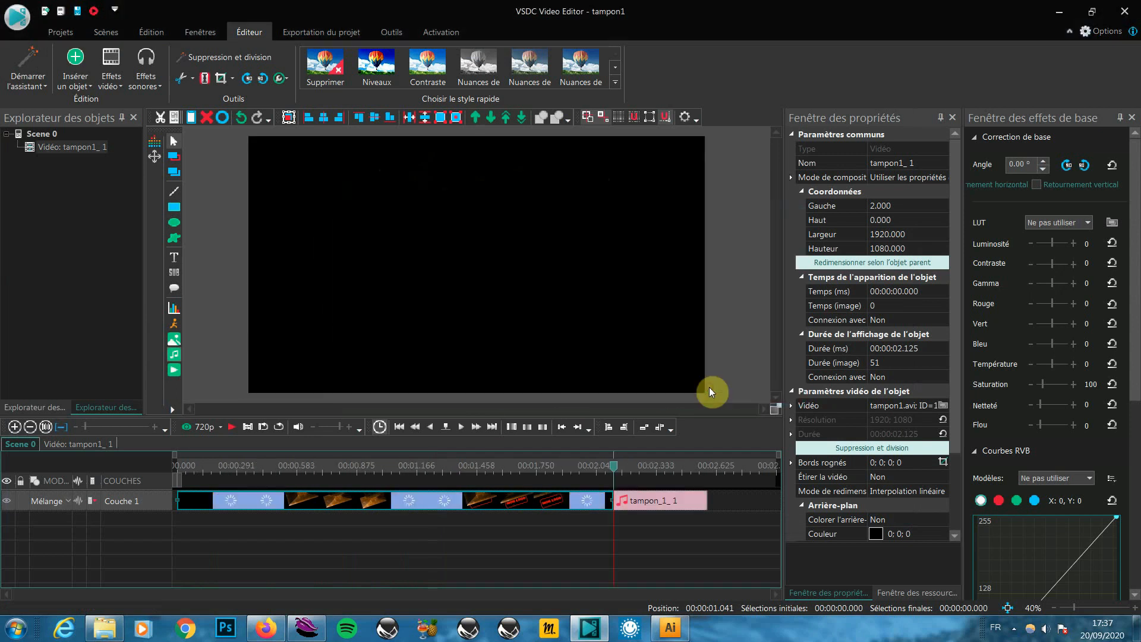
drag(657, 519, 387, 554)
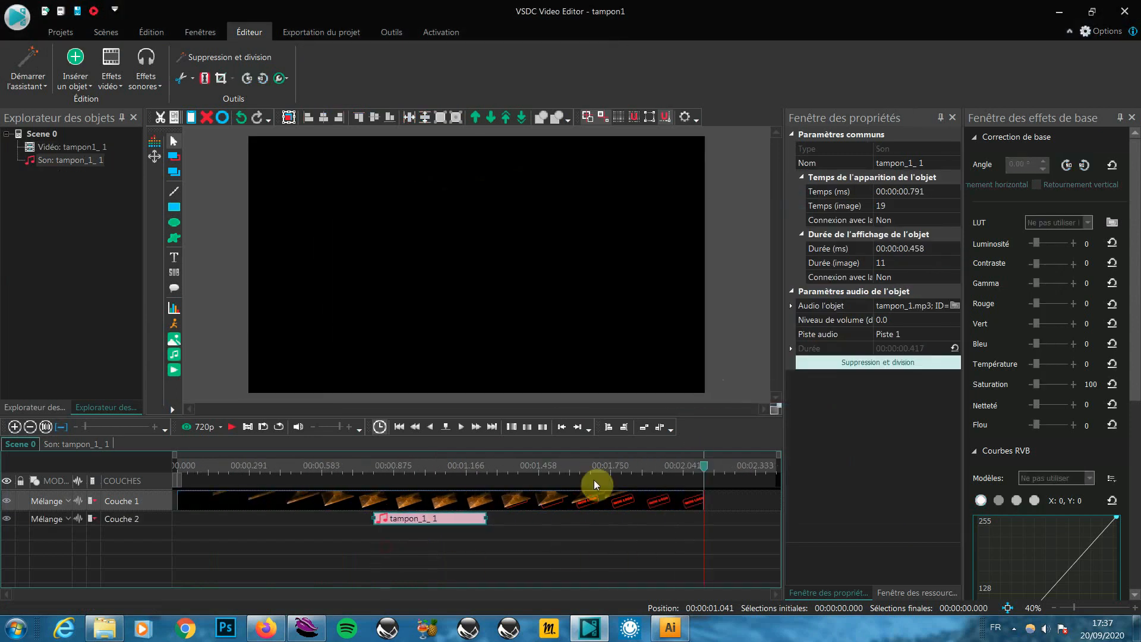
Find the stamp impact frame at 1.041 s and align the sound clip's start there
click(302, 475)
drag(301, 479, 344, 479)
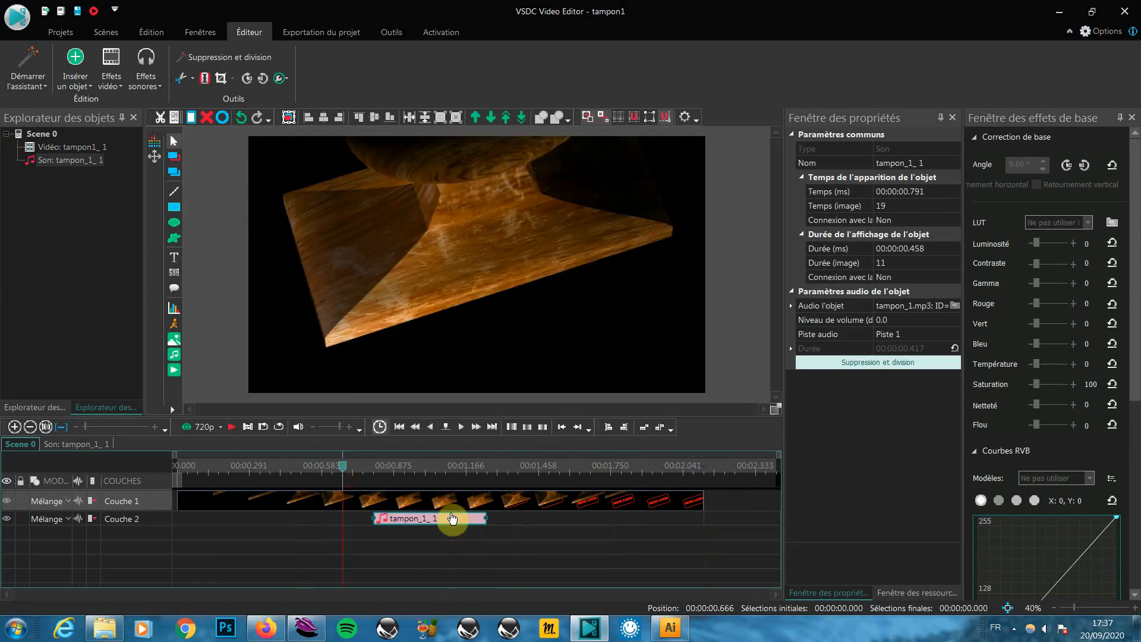
key(space)
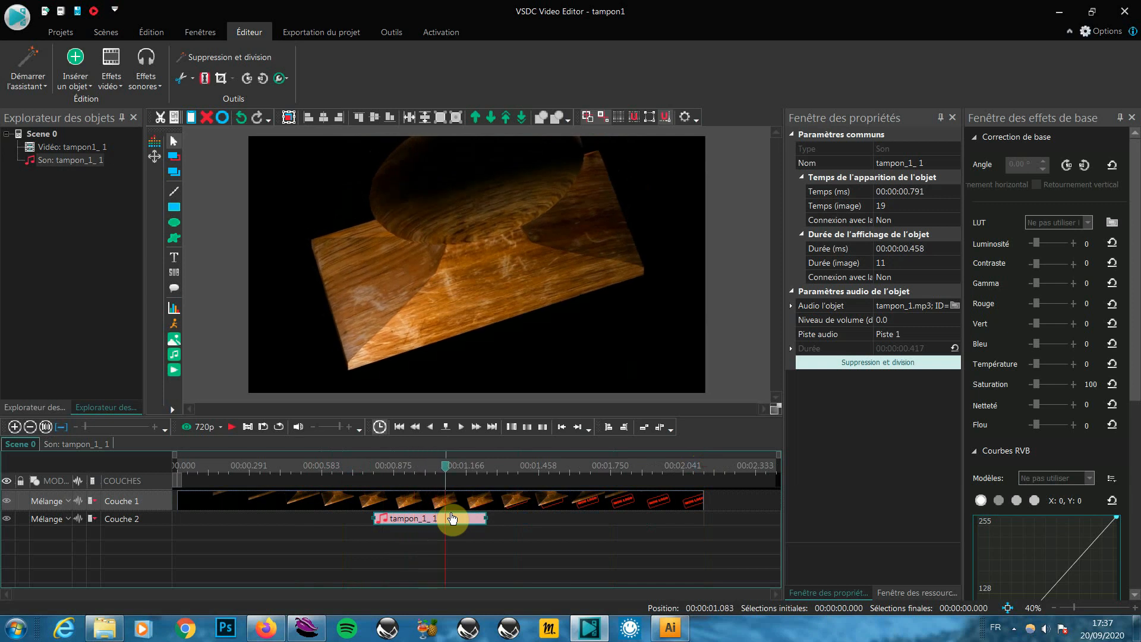
key(Left)
drag(455, 522, 493, 508)
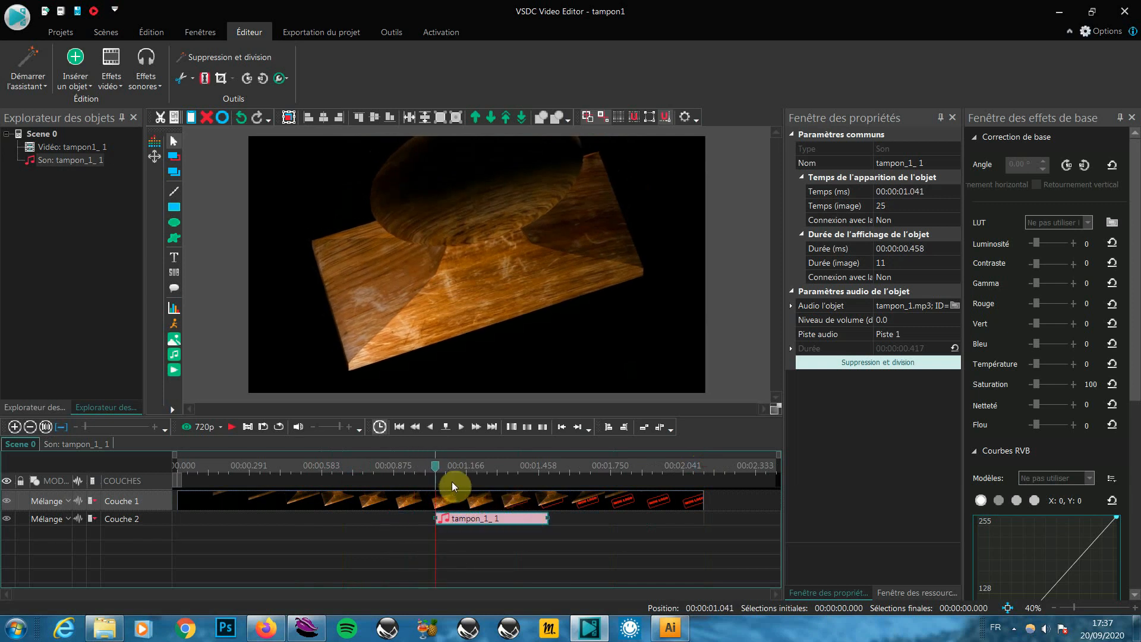
click(233, 426)
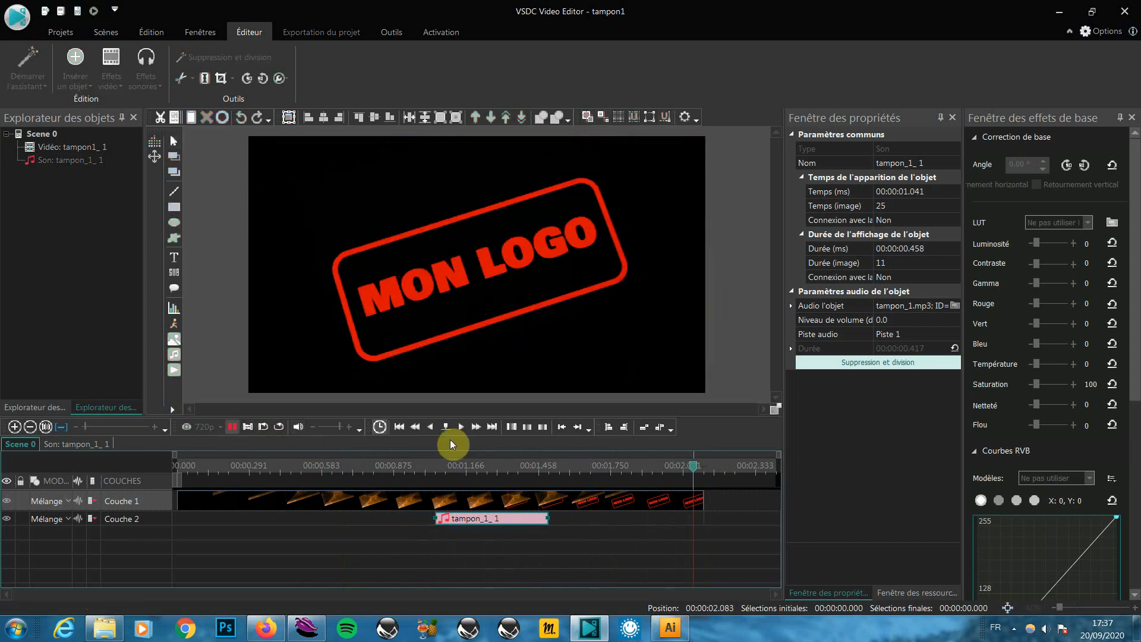
click(189, 426)
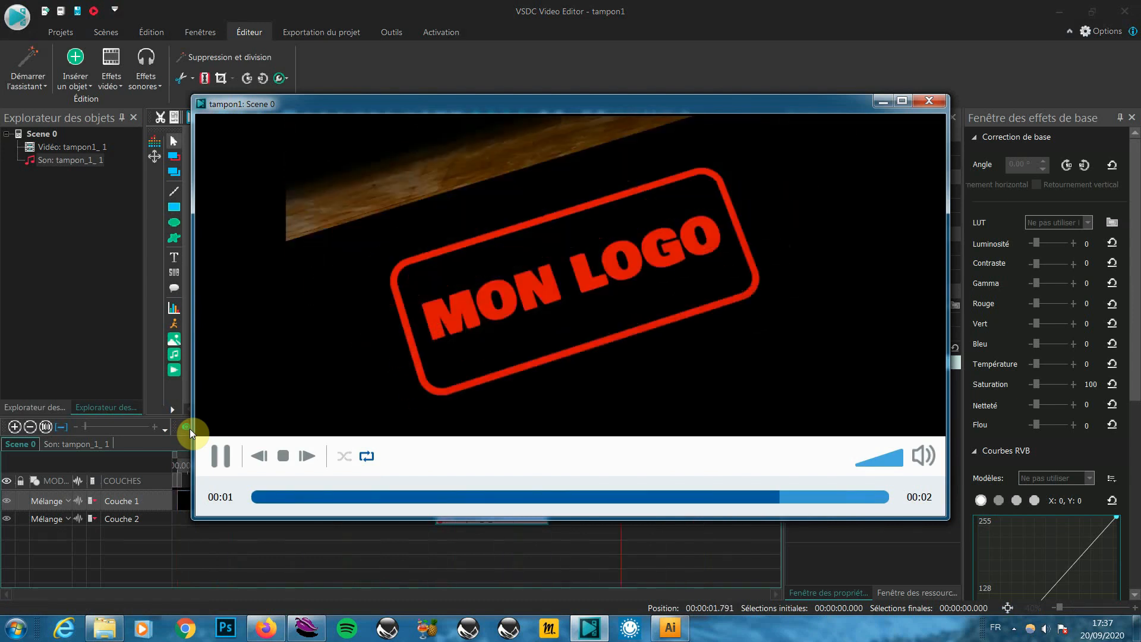
click(901, 101)
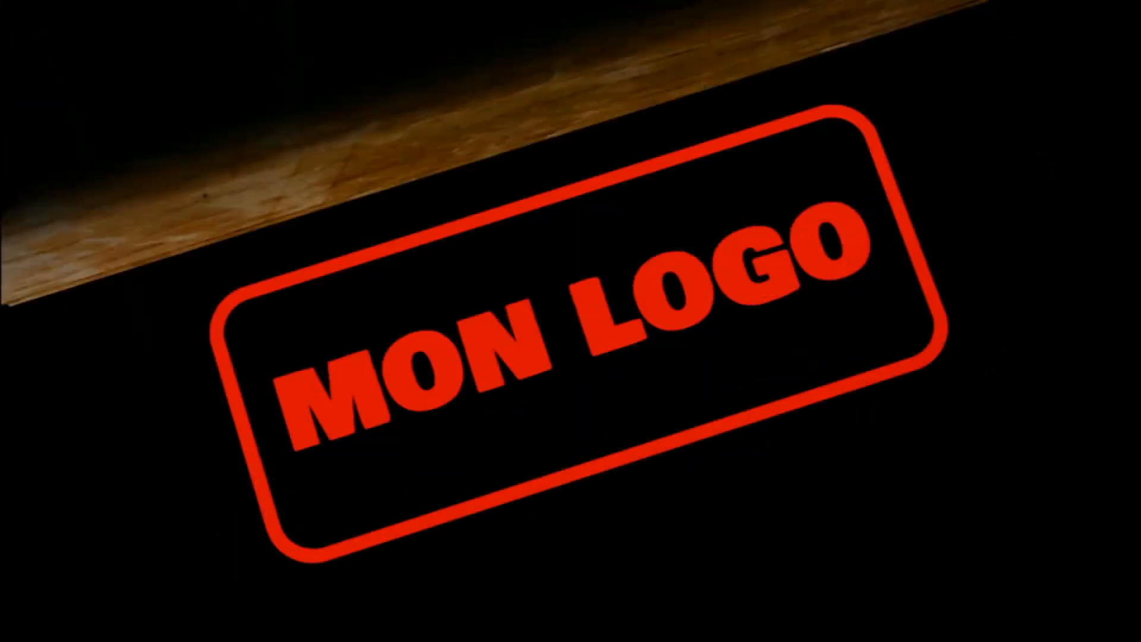
key(Escape)
click(930, 101)
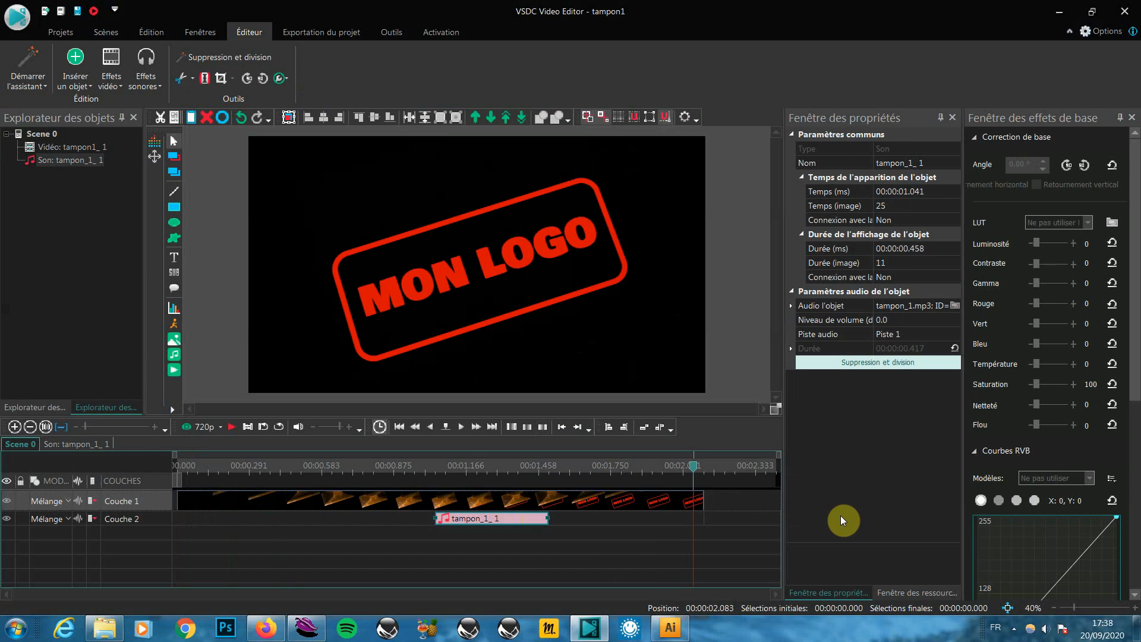
Bring up the FlashBack Express recorder's context menu from the hidden system tray icons
click(1016, 628)
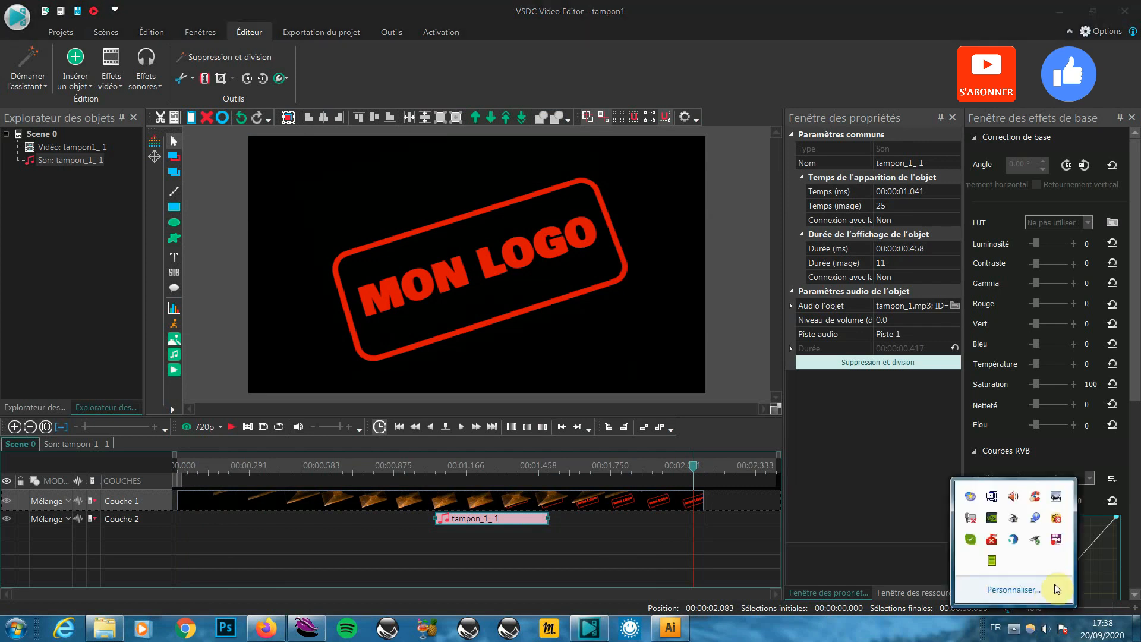
right_click(1057, 541)
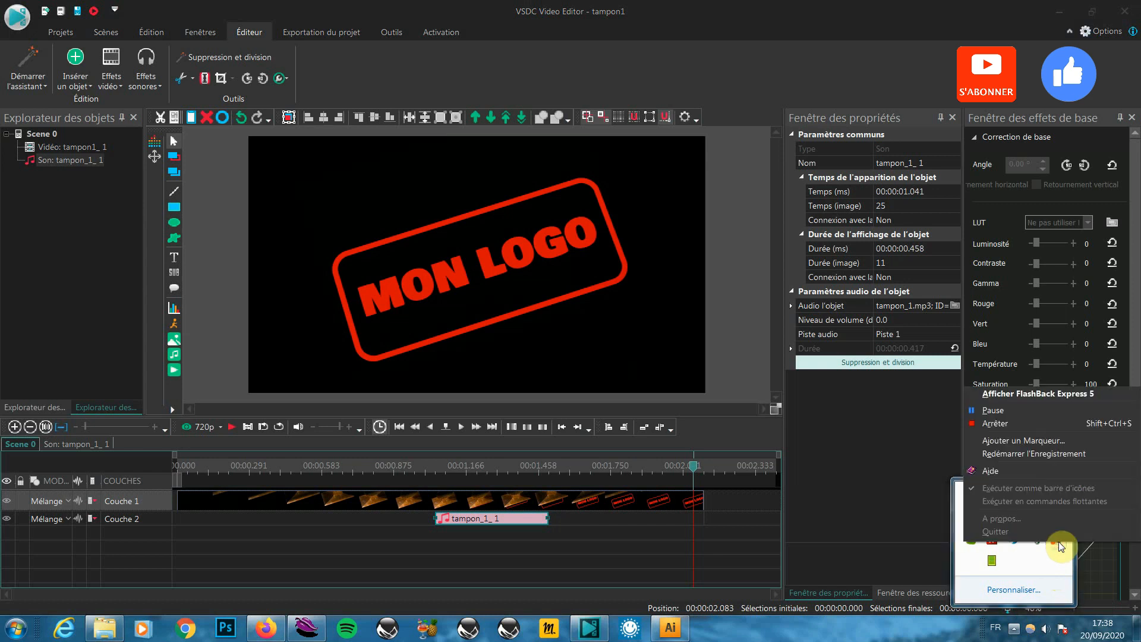